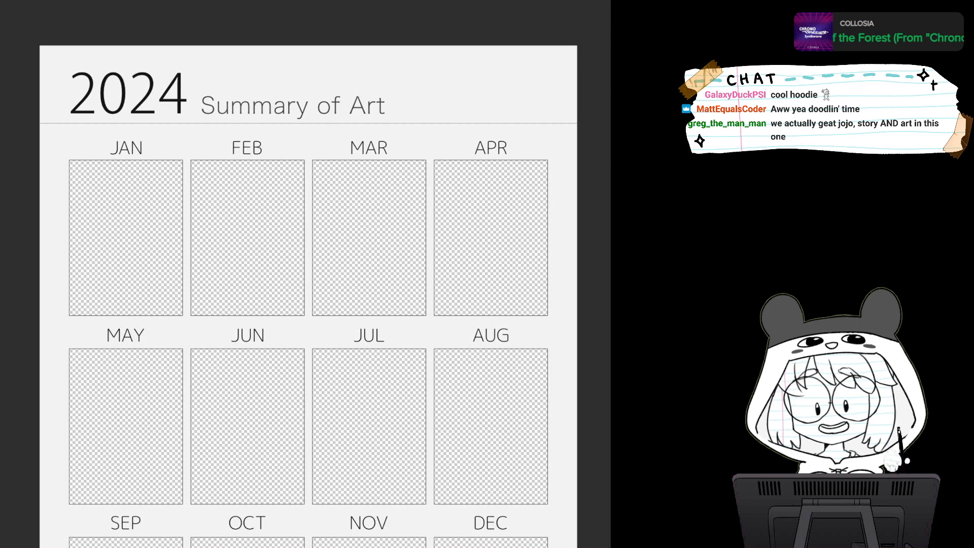
{"action": "scroll", "coordinate": [73, 322], "scroll_direction": "up", "scroll_amount": 3}
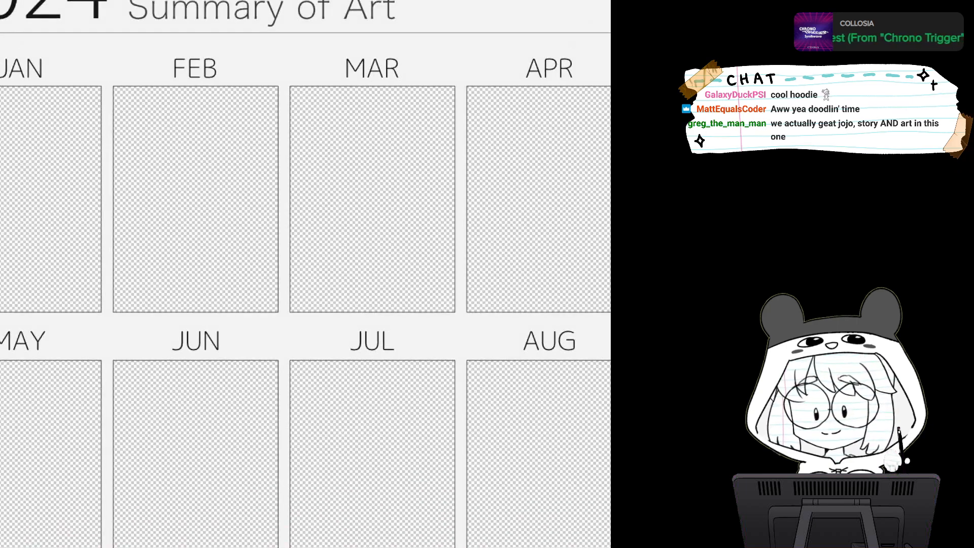
{"action": "scroll", "coordinate": [306, 274], "scroll_direction": "down", "scroll_amount": 2}
{"action": "scroll", "coordinate": [306, 274], "scroll_direction": "up", "scroll_amount": 2}
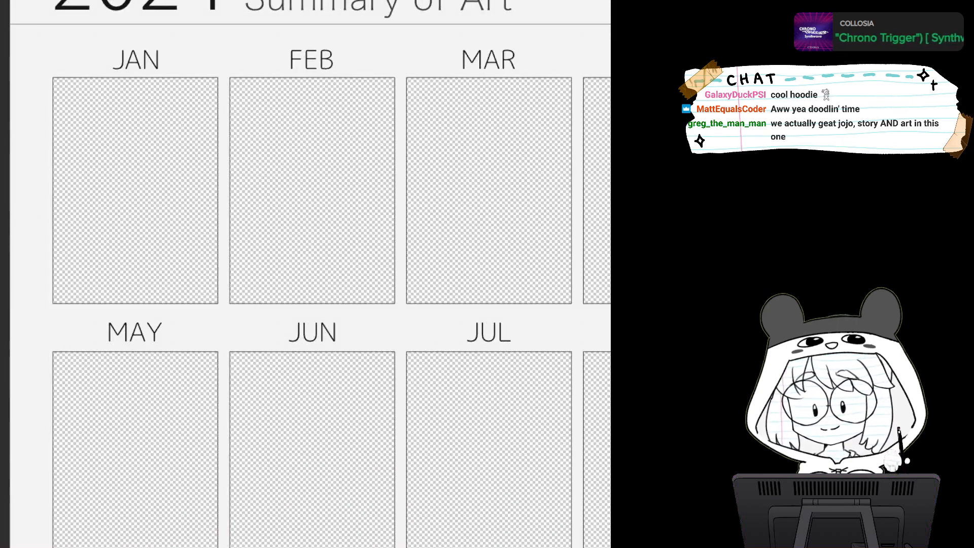
{"action": "left_click_drag", "start_coordinate": [488, 332], "coordinate": [496, 319]}
{"action": "left_click_drag", "start_coordinate": [306, 274], "coordinate": [296, 254]}
{"action": "scroll", "coordinate": [358, 323], "scroll_direction": "up", "scroll_amount": 2}
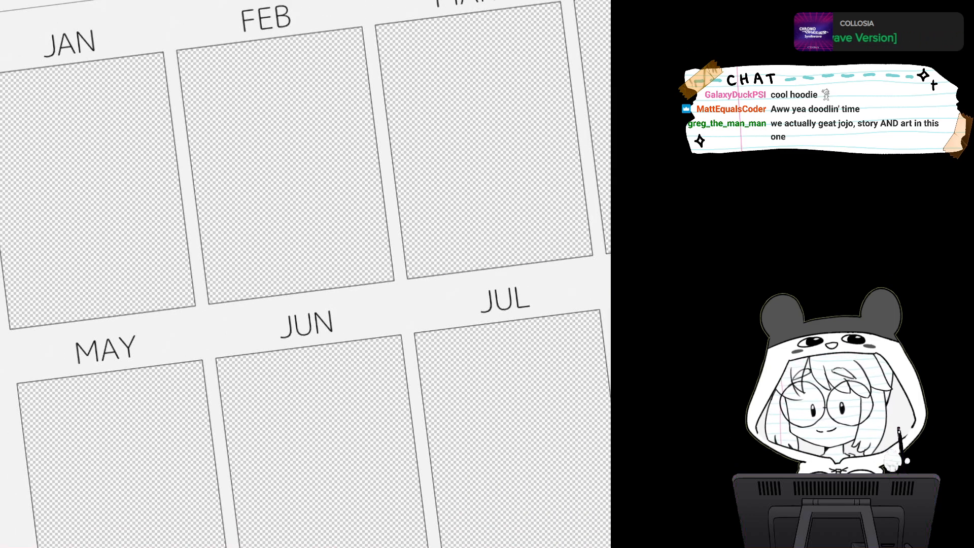
{"action": "scroll", "coordinate": [306, 274], "scroll_direction": "down", "scroll_amount": 5}
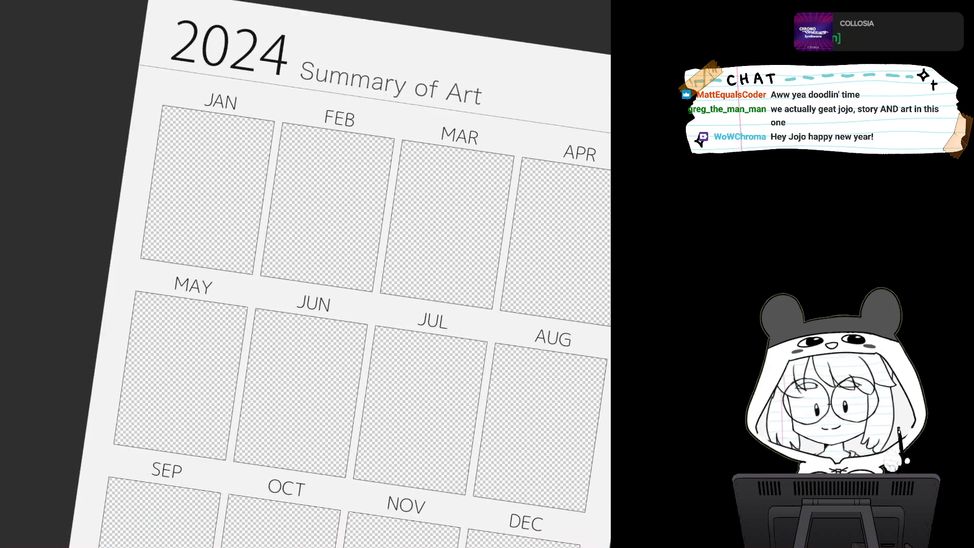
{"action": "scroll", "coordinate": [380, 304], "scroll_direction": "up", "scroll_amount": 1}
{"action": "left_click_drag", "start_coordinate": [355, 304], "coordinate": [259, 249]}
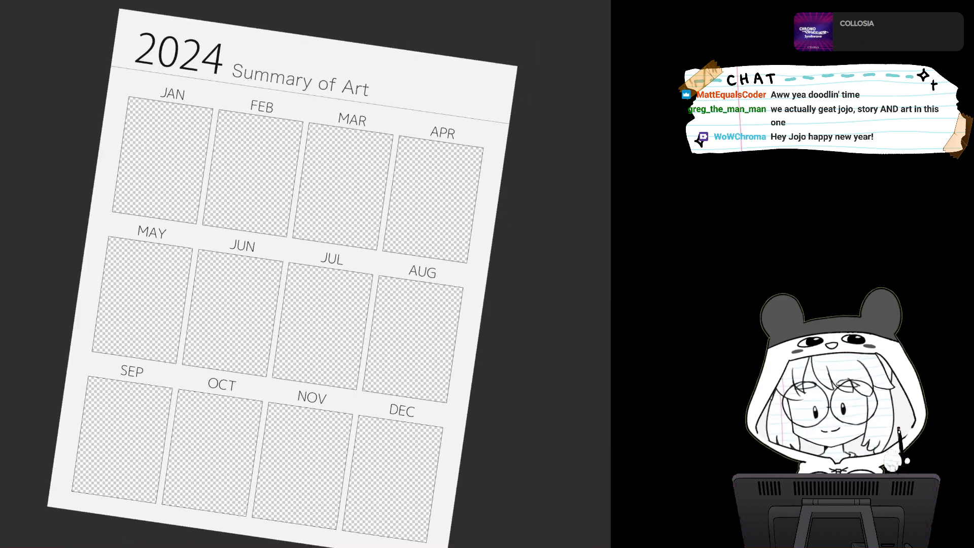
{"action": "key", "text": "ctrl+at"}
{"action": "left_click_drag", "start_coordinate": [254, 304], "coordinate": [300, 253]}
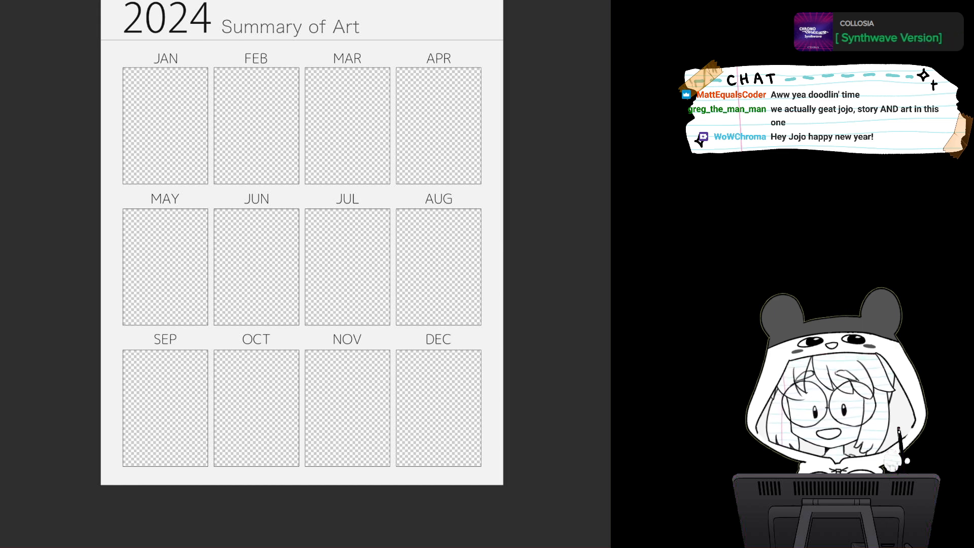
{"action": "left_click_drag", "start_coordinate": [302, 243], "coordinate": [353, 296]}
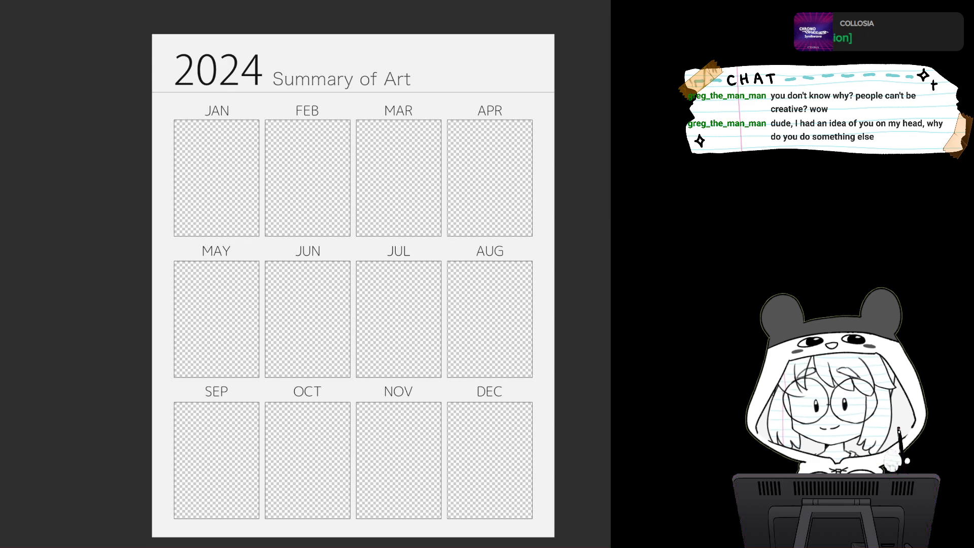
{"action": "scroll", "coordinate": [334, 264], "scroll_direction": "up", "scroll_amount": 3}
{"action": "scroll", "coordinate": [327, 260], "scroll_direction": "down", "scroll_amount": 1}
{"action": "left_click_drag", "start_coordinate": [328, 260], "coordinate": [325, 346]}
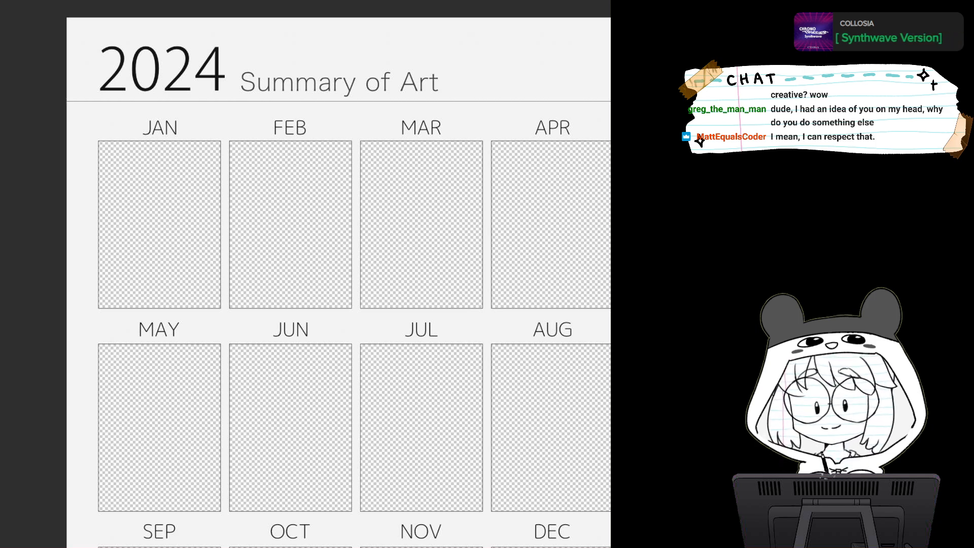
Draw the outline of a tilted, round-eared character head in the JAN box, with a curved line across the forehead
{"action": "scroll", "coordinate": [304, 274], "scroll_direction": "up", "scroll_amount": 3}
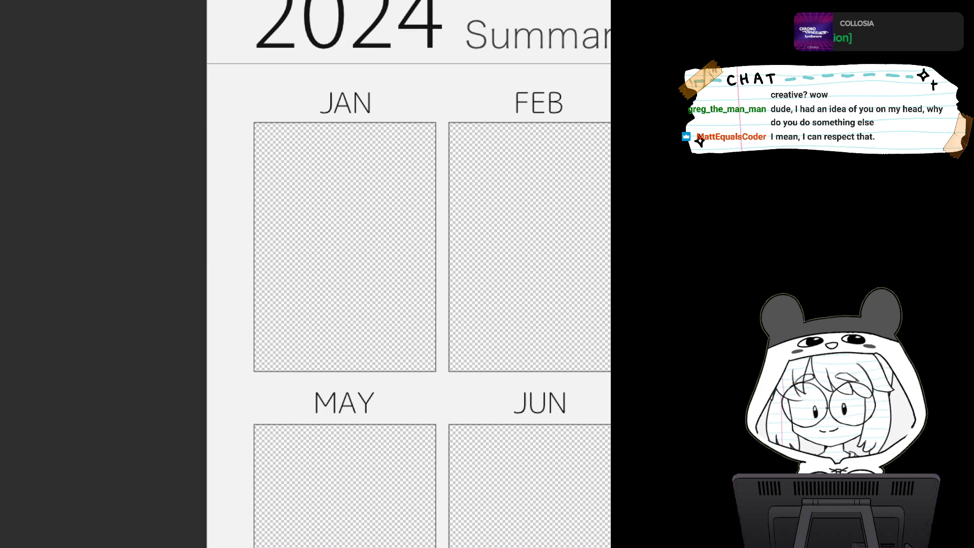
{"action": "scroll", "coordinate": [436, 322], "scroll_direction": "up", "scroll_amount": 1}
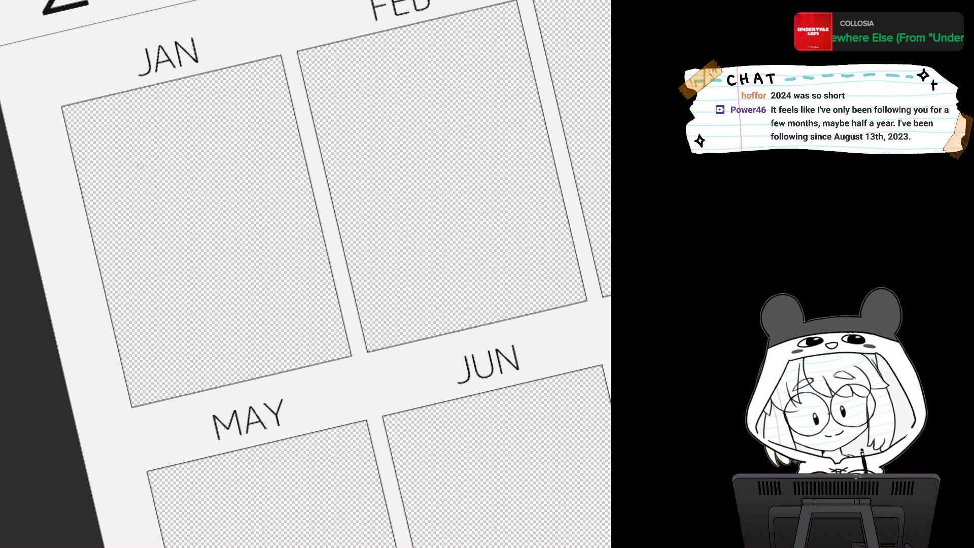
{"action": "mouse_move", "coordinate": [142, 172]}
{"action": "left_mouse_down"}
{"action": "mouse_move", "coordinate": [126, 147]}
{"action": "mouse_move", "coordinate": [165, 138]}
{"action": "mouse_move", "coordinate": [173, 150]}
{"action": "mouse_move", "coordinate": [142, 180]}
{"action": "mouse_move", "coordinate": [168, 140]}
{"action": "mouse_move", "coordinate": [266, 112]}
{"action": "left_mouse_up"}
{"action": "key", "text": "ctrl+z"}
{"action": "mouse_move", "coordinate": [143, 191]}
{"action": "left_mouse_down"}
{"action": "mouse_move", "coordinate": [152, 229]}
{"action": "mouse_move", "coordinate": [182, 243]}
{"action": "left_mouse_up"}
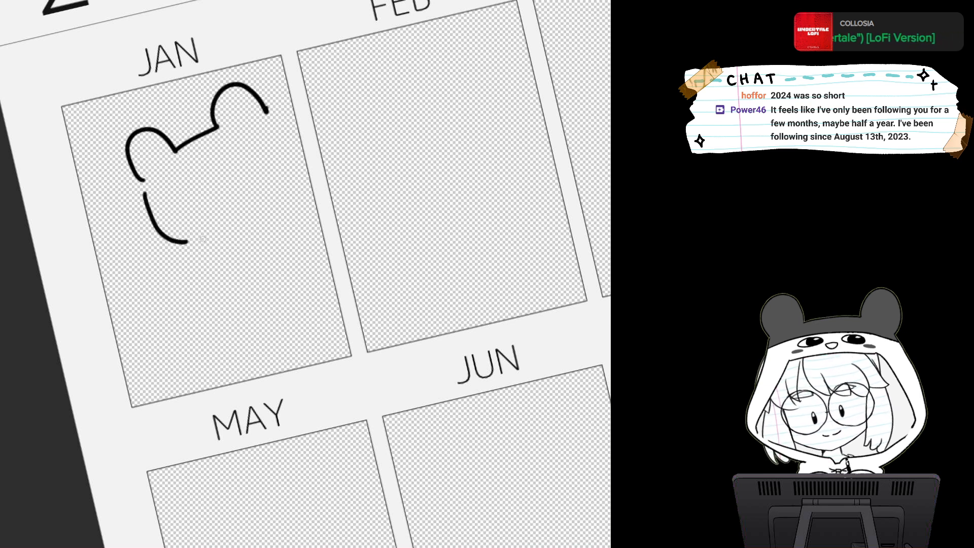
{"action": "key", "text": "ctrl+z"}
{"action": "mouse_move", "coordinate": [147, 192]}
{"action": "left_mouse_down"}
{"action": "mouse_move", "coordinate": [185, 252]}
{"action": "mouse_move", "coordinate": [211, 253]}
{"action": "mouse_move", "coordinate": [256, 237]}
{"action": "mouse_move", "coordinate": [302, 191]}
{"action": "mouse_move", "coordinate": [304, 173]}
{"action": "left_mouse_up"}
{"action": "mouse_move", "coordinate": [271, 118]}
{"action": "left_mouse_down"}
{"action": "mouse_move", "coordinate": [305, 158]}
{"action": "mouse_move", "coordinate": [303, 178]}
{"action": "left_mouse_up"}
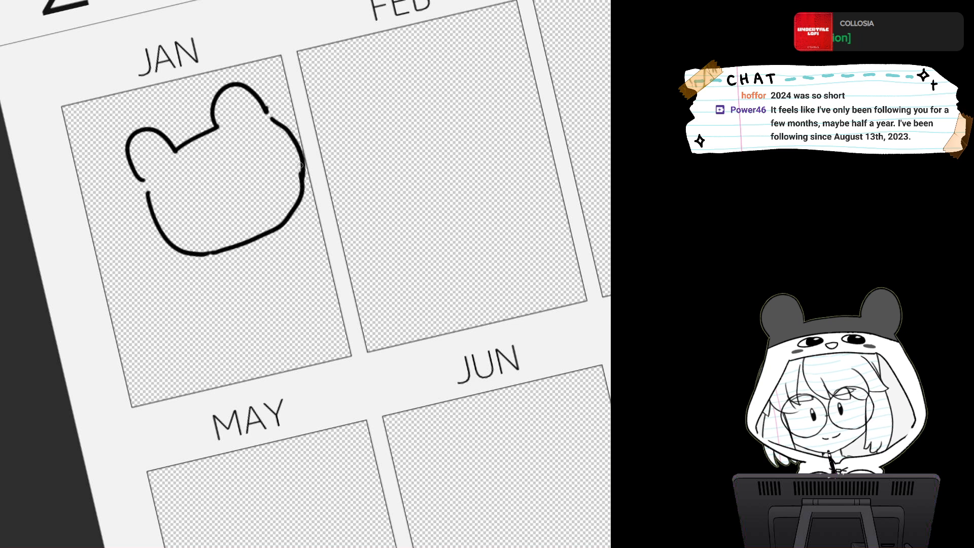
{"action": "left_click_drag", "start_coordinate": [148, 194], "coordinate": [269, 131]}
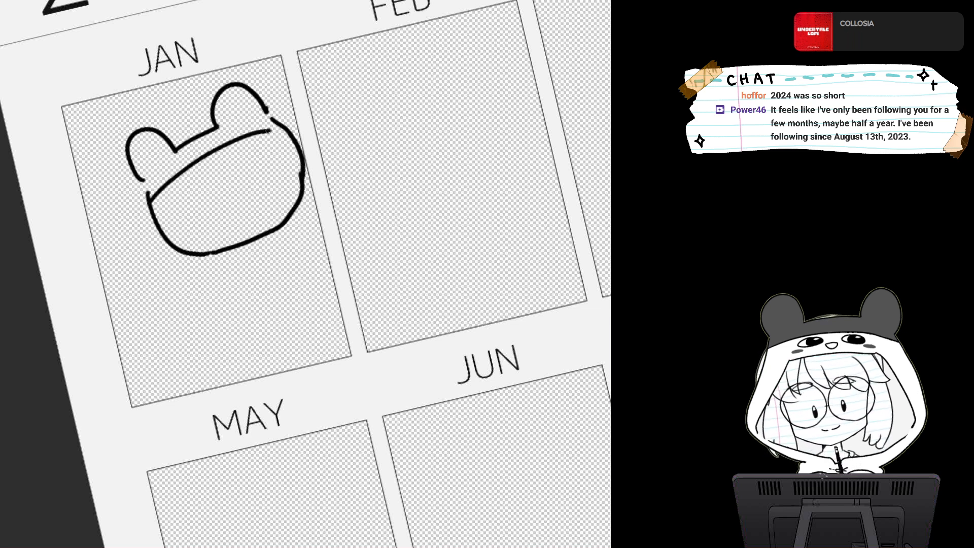
Draw the character's face with two large oval eyes, looking pupils, short brows and a small curved smile
{"action": "mouse_move", "coordinate": [184, 188]}
{"action": "left_mouse_down"}
{"action": "mouse_move", "coordinate": [180, 229]}
{"action": "mouse_move", "coordinate": [183, 188]}
{"action": "mouse_move", "coordinate": [192, 222]}
{"action": "left_mouse_up"}
{"action": "key", "text": "ctrl+z"}
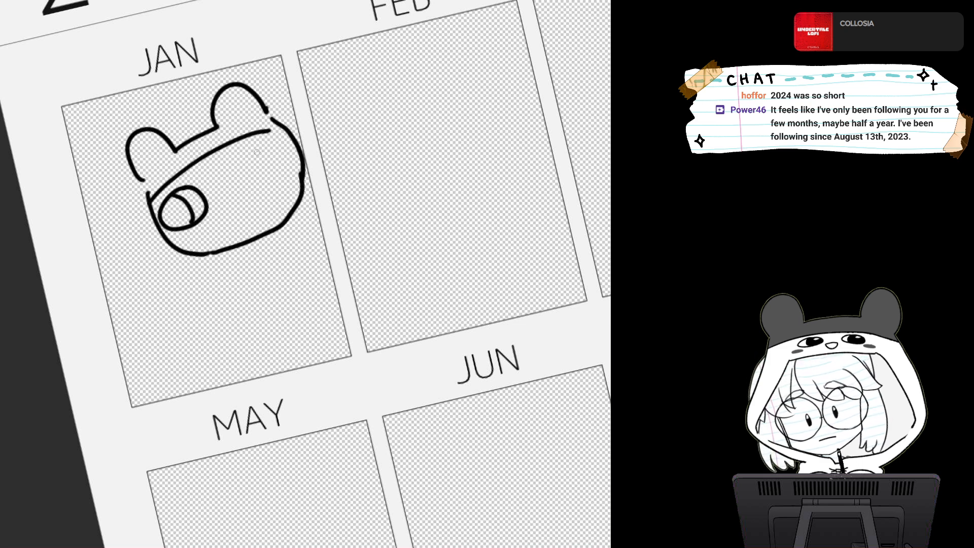
{"action": "mouse_move", "coordinate": [257, 151]}
{"action": "left_mouse_down"}
{"action": "mouse_move", "coordinate": [238, 192]}
{"action": "mouse_move", "coordinate": [255, 151]}
{"action": "mouse_move", "coordinate": [254, 188]}
{"action": "left_mouse_up"}
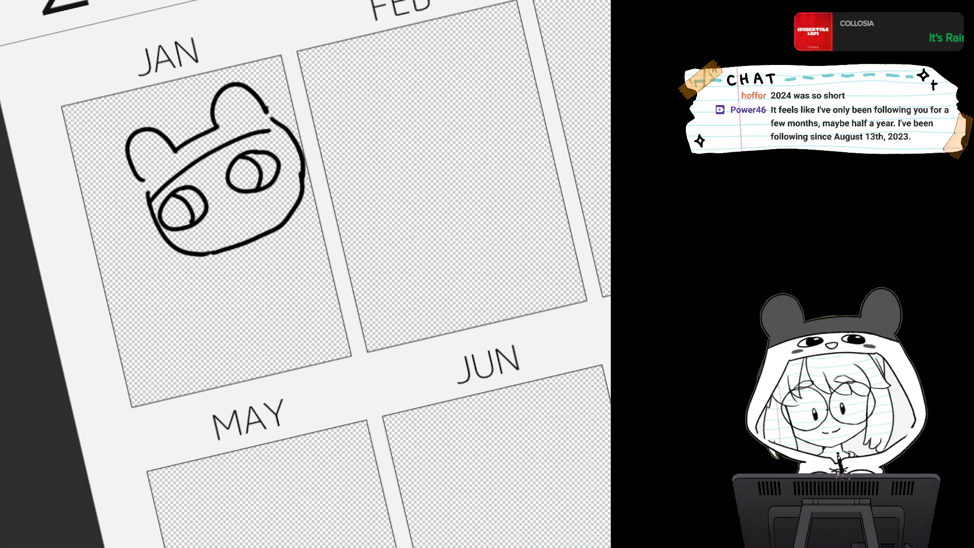
{"action": "left_click_drag", "start_coordinate": [178, 181], "coordinate": [221, 168]}
{"action": "left_click", "coordinate": [218, 217]}
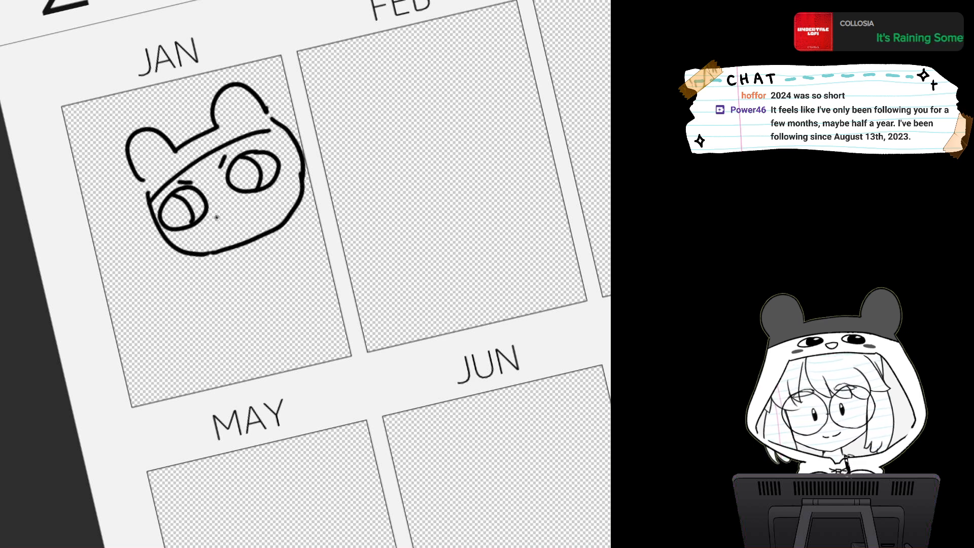
{"action": "left_click_drag", "start_coordinate": [218, 216], "coordinate": [236, 205]}
{"action": "key", "text": "ctrl+z"}
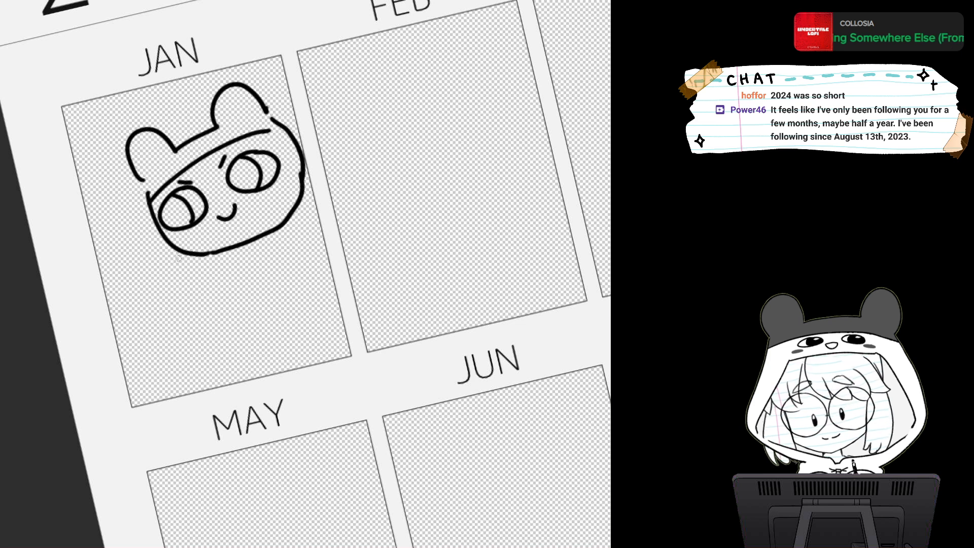
Draw the character's two arms and the side line of the body below the head
{"action": "left_click_drag", "start_coordinate": [187, 258], "coordinate": [189, 282]}
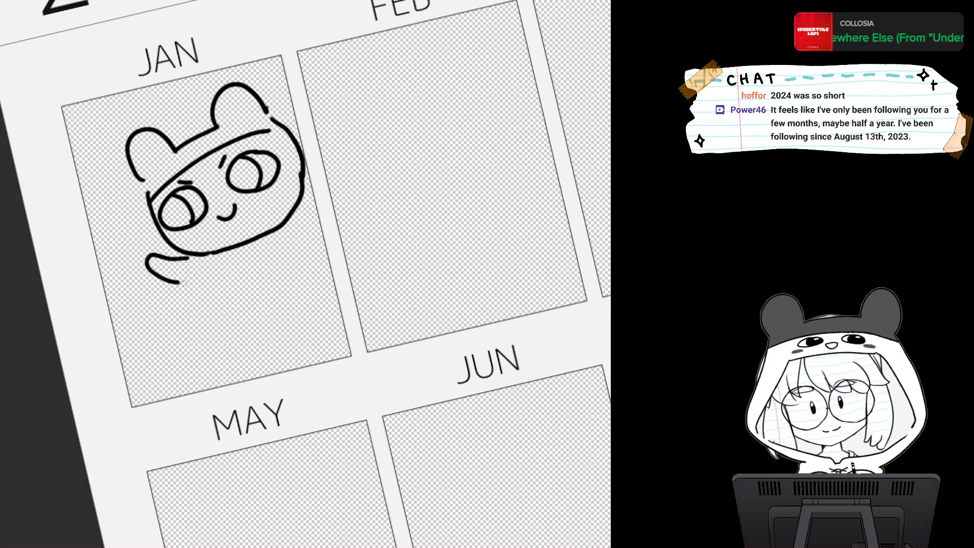
{"action": "mouse_move", "coordinate": [281, 245]}
{"action": "left_mouse_down"}
{"action": "mouse_move", "coordinate": [268, 253]}
{"action": "mouse_move", "coordinate": [325, 250]}
{"action": "left_mouse_up"}
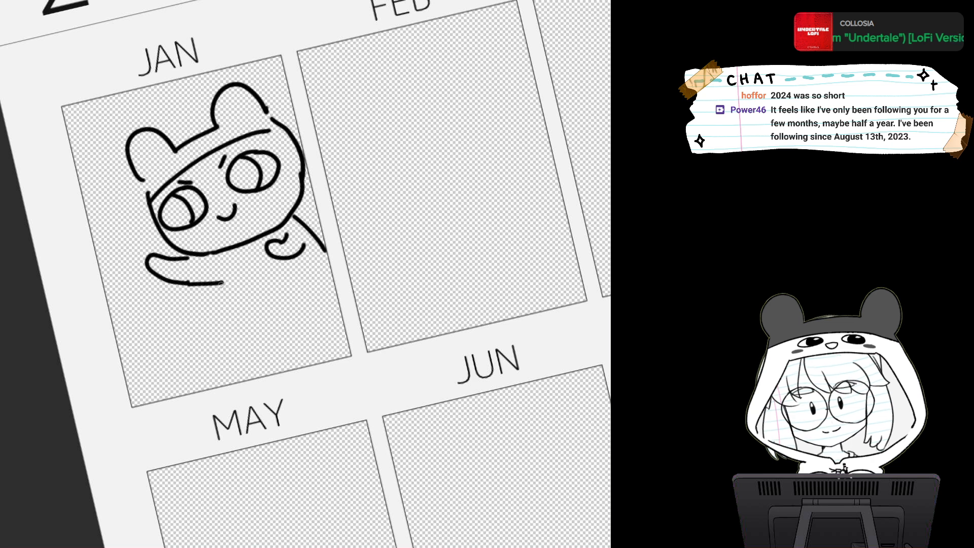
{"action": "left_click_drag", "start_coordinate": [189, 283], "coordinate": [221, 282]}
{"action": "left_click_drag", "start_coordinate": [222, 283], "coordinate": [234, 314]}
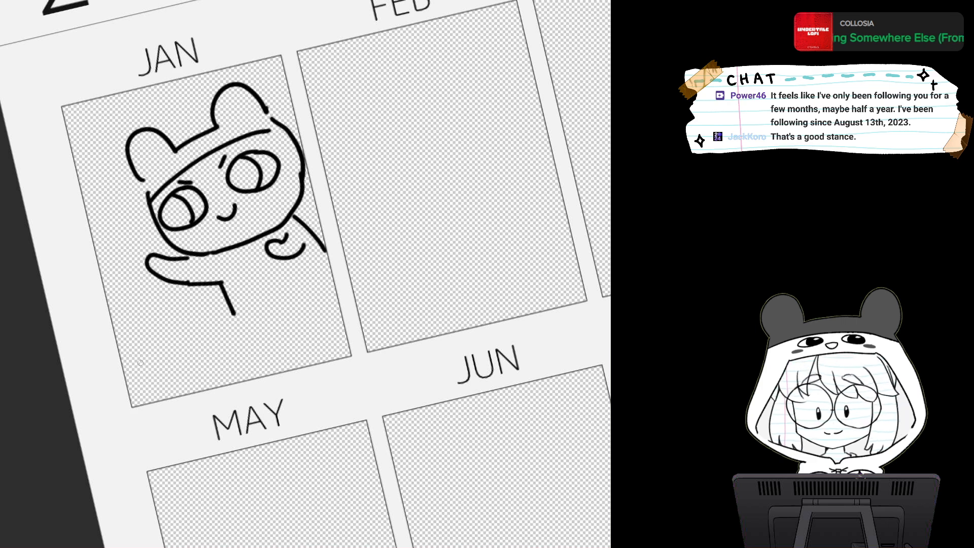
Draw a long pointed bar with chevron divisions across the lower part of the JAN box
{"action": "mouse_move", "coordinate": [140, 362]}
{"action": "left_mouse_down"}
{"action": "mouse_move", "coordinate": [160, 233]}
{"action": "mouse_move", "coordinate": [156, 248]}
{"action": "mouse_move", "coordinate": [178, 256]}
{"action": "mouse_move", "coordinate": [182, 223]}
{"action": "mouse_move", "coordinate": [208, 216]}
{"action": "left_mouse_up"}
{"action": "left_click_drag", "start_coordinate": [178, 256], "coordinate": [214, 247]}
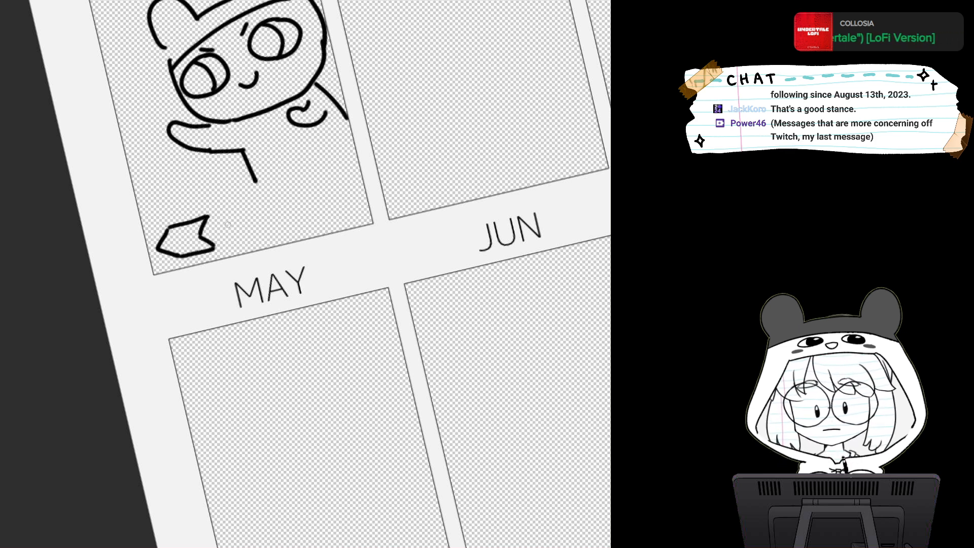
{"action": "left_click_drag", "start_coordinate": [241, 205], "coordinate": [249, 204]}
{"action": "mouse_move", "coordinate": [215, 246]}
{"action": "left_mouse_down"}
{"action": "mouse_move", "coordinate": [261, 228]}
{"action": "mouse_move", "coordinate": [266, 201]}
{"action": "mouse_move", "coordinate": [362, 175]}
{"action": "left_mouse_up"}
{"action": "mouse_move", "coordinate": [258, 233]}
{"action": "left_mouse_down"}
{"action": "mouse_move", "coordinate": [339, 213]}
{"action": "mouse_move", "coordinate": [333, 181]}
{"action": "mouse_move", "coordinate": [350, 213]}
{"action": "left_mouse_up"}
{"action": "key", "text": "ctrl+z"}
{"action": "key", "text": "ctrl+z"}
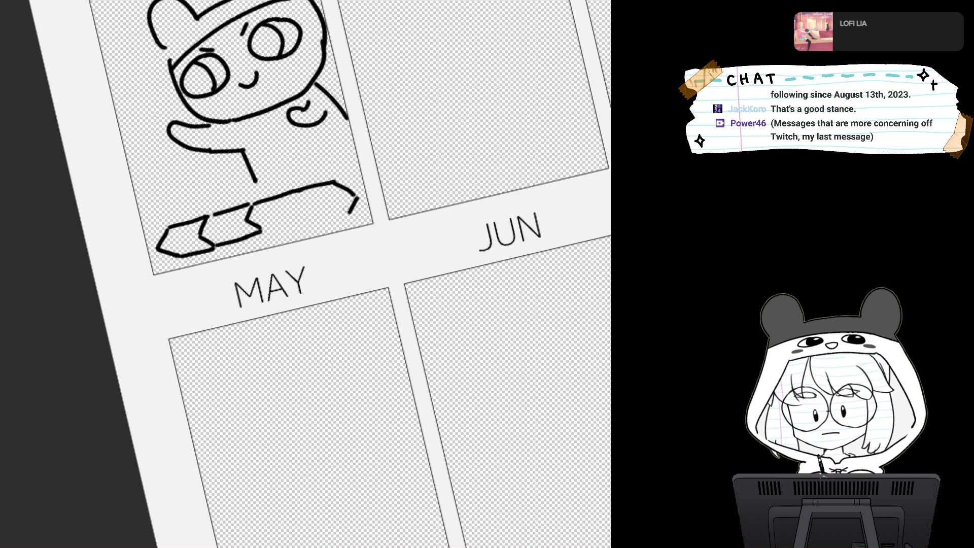
{"action": "left_click_drag", "start_coordinate": [264, 232], "coordinate": [351, 210]}
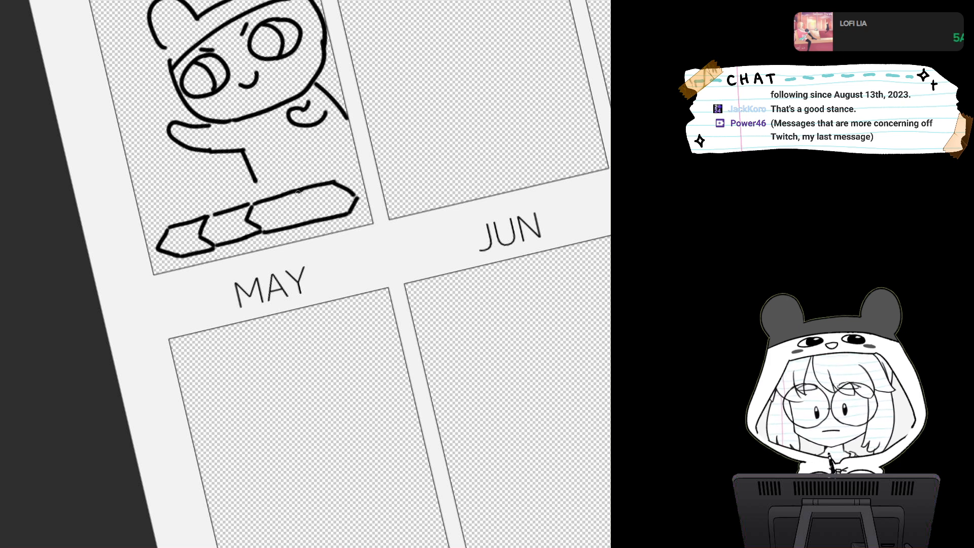
Add two more chevron dividers in the far half of the bar and detail its pointed tip
{"action": "mouse_move", "coordinate": [298, 192]}
{"action": "left_mouse_down"}
{"action": "mouse_move", "coordinate": [287, 208]}
{"action": "mouse_move", "coordinate": [312, 221]}
{"action": "left_mouse_up"}
{"action": "mouse_move", "coordinate": [334, 184]}
{"action": "left_mouse_down"}
{"action": "mouse_move", "coordinate": [323, 203]}
{"action": "mouse_move", "coordinate": [337, 213]}
{"action": "left_mouse_up"}
{"action": "mouse_move", "coordinate": [177, 226]}
{"action": "left_mouse_down"}
{"action": "mouse_move", "coordinate": [168, 242]}
{"action": "mouse_move", "coordinate": [183, 255]}
{"action": "mouse_move", "coordinate": [148, 312]}
{"action": "mouse_move", "coordinate": [197, 294]}
{"action": "mouse_move", "coordinate": [186, 342]}
{"action": "left_mouse_up"}
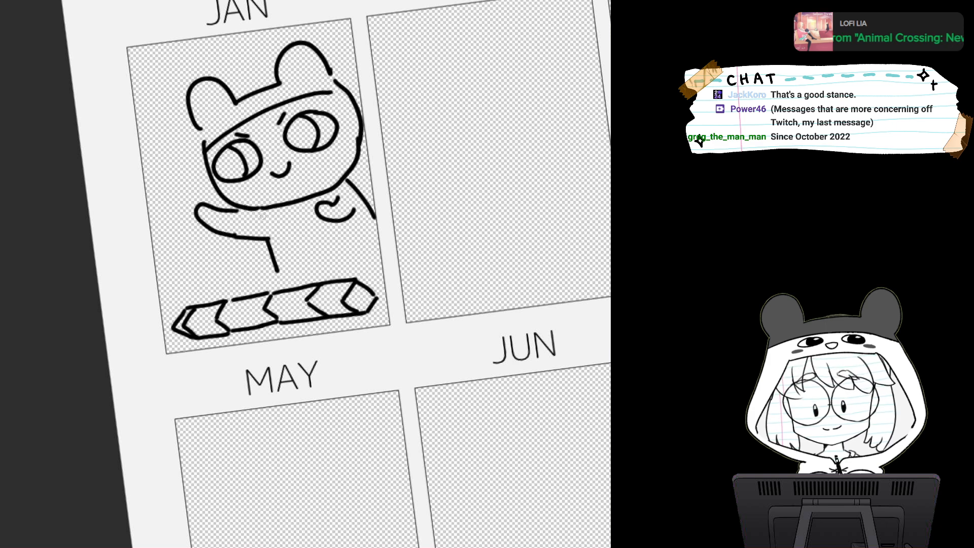
Add clothing lines where the arms meet the body and a small rounded shape behind the head
{"action": "mouse_move", "coordinate": [262, 209]}
{"action": "left_mouse_down"}
{"action": "mouse_move", "coordinate": [264, 238]}
{"action": "mouse_move", "coordinate": [272, 219]}
{"action": "mouse_move", "coordinate": [274, 239]}
{"action": "left_mouse_up"}
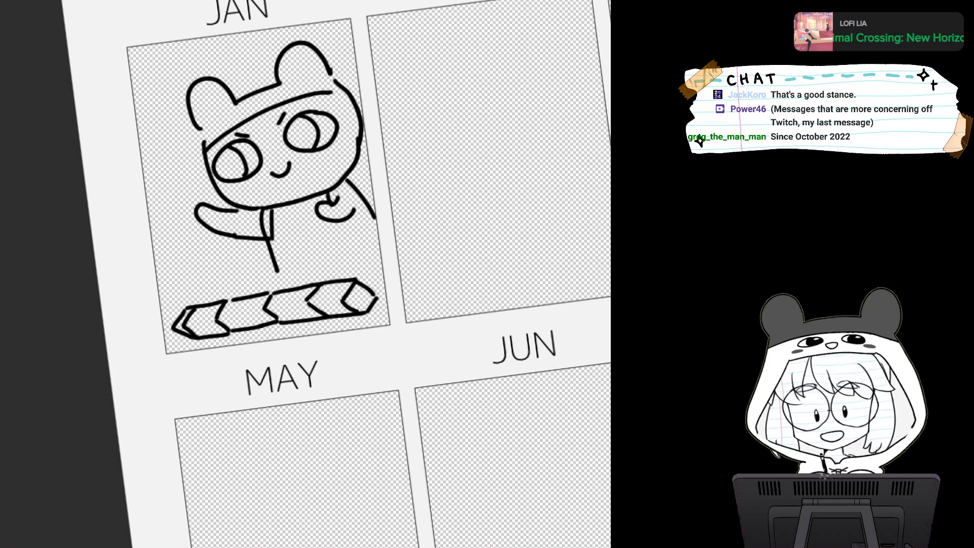
{"action": "left_click_drag", "start_coordinate": [351, 221], "coordinate": [375, 219]}
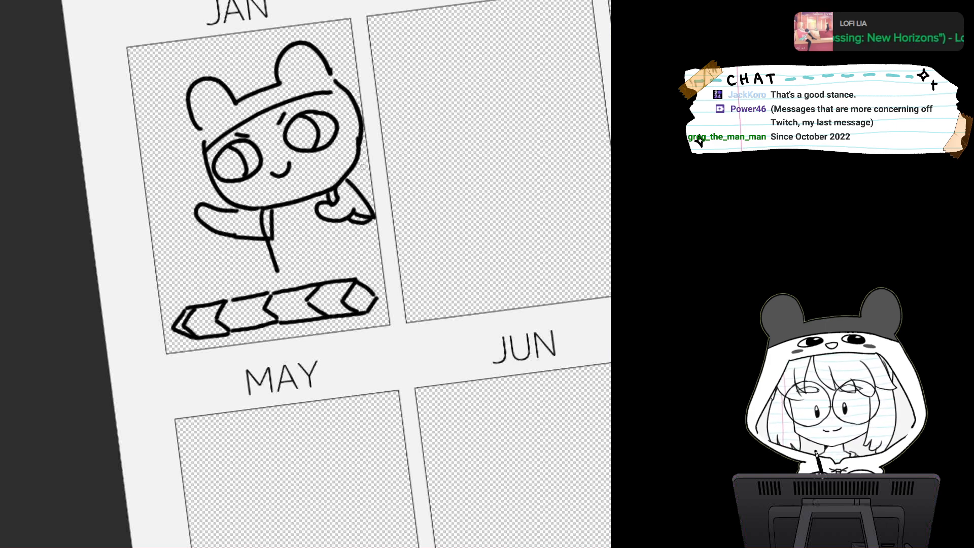
{"action": "left_click_drag", "start_coordinate": [358, 162], "coordinate": [372, 173]}
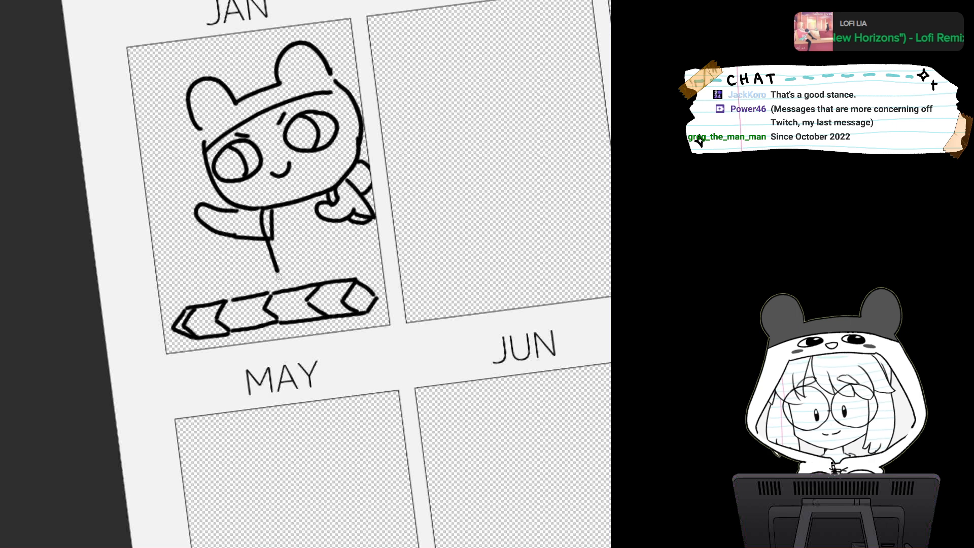
Extend the body line down to the bar, add a cuff and gauntlet to the outstretched arm, and clean up the bar's upper edge
{"action": "left_click_drag", "start_coordinate": [325, 278], "coordinate": [347, 274]}
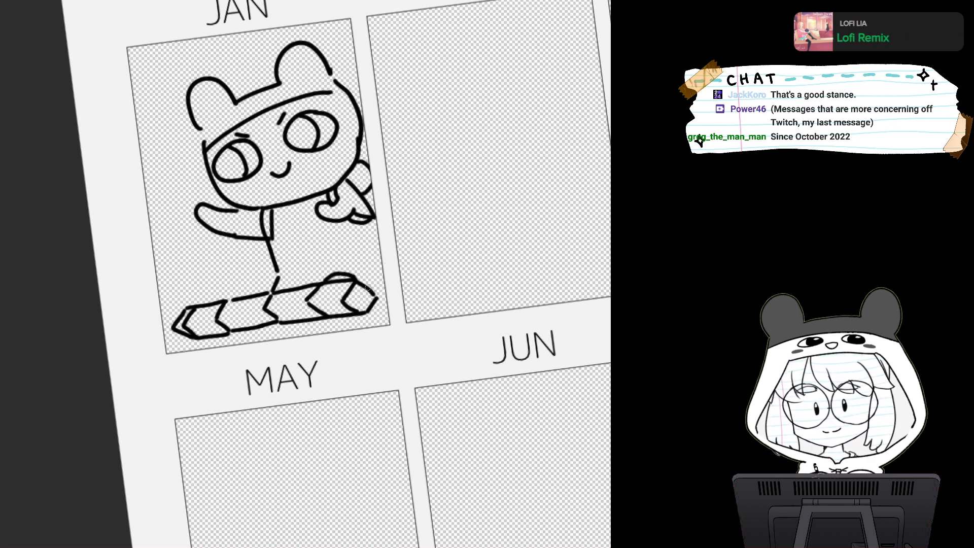
{"action": "left_click_drag", "start_coordinate": [369, 290], "coordinate": [384, 287]}
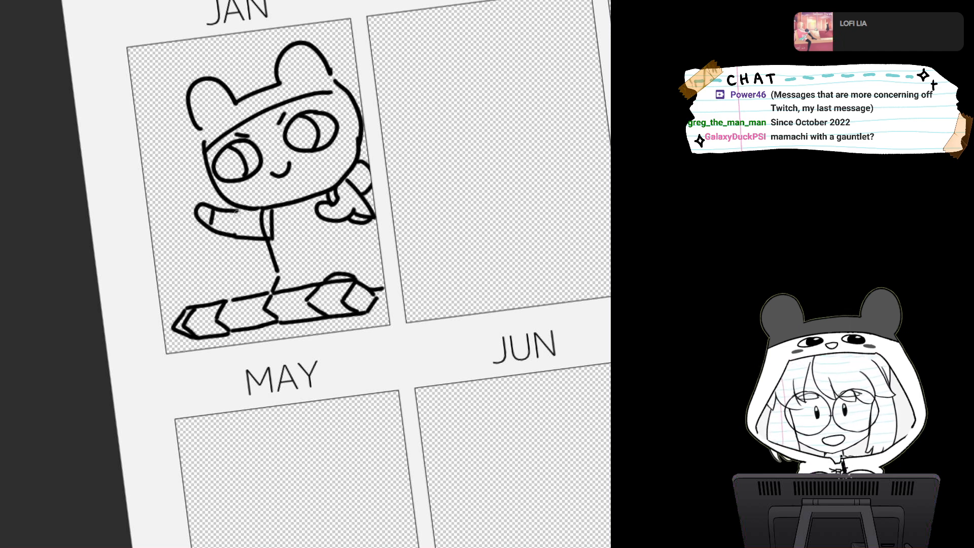
{"action": "mouse_move", "coordinate": [237, 212]}
{"action": "left_mouse_down"}
{"action": "mouse_move", "coordinate": [229, 240]}
{"action": "mouse_move", "coordinate": [244, 245]}
{"action": "left_mouse_up"}
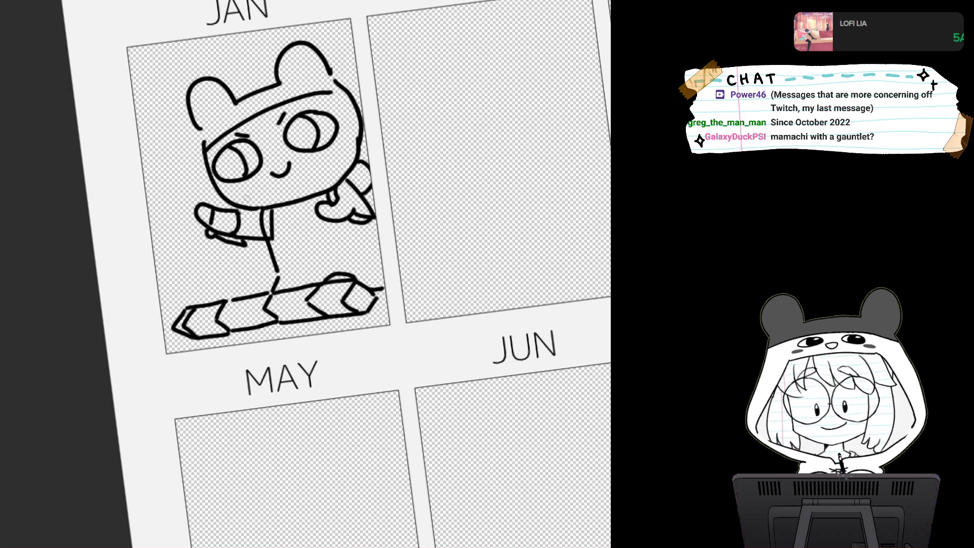
{"action": "mouse_move", "coordinate": [327, 278]}
{"action": "left_mouse_down"}
{"action": "mouse_move", "coordinate": [350, 271]}
{"action": "mouse_move", "coordinate": [332, 275]}
{"action": "mouse_move", "coordinate": [376, 284]}
{"action": "left_mouse_up"}
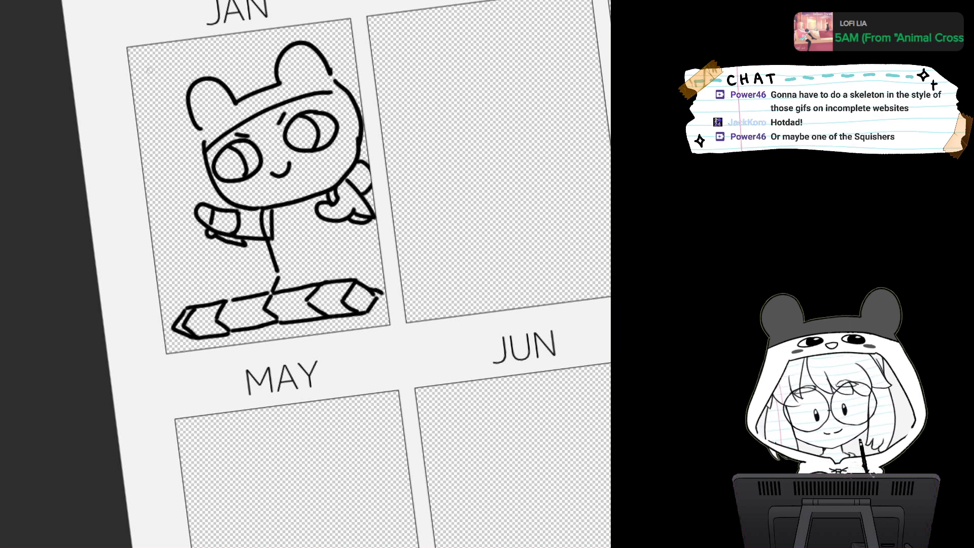
Draw a large tilted angular panel behind the character's head, with a second line and small round details along its upper edge
{"action": "left_click_drag", "start_coordinate": [146, 67], "coordinate": [195, 39]}
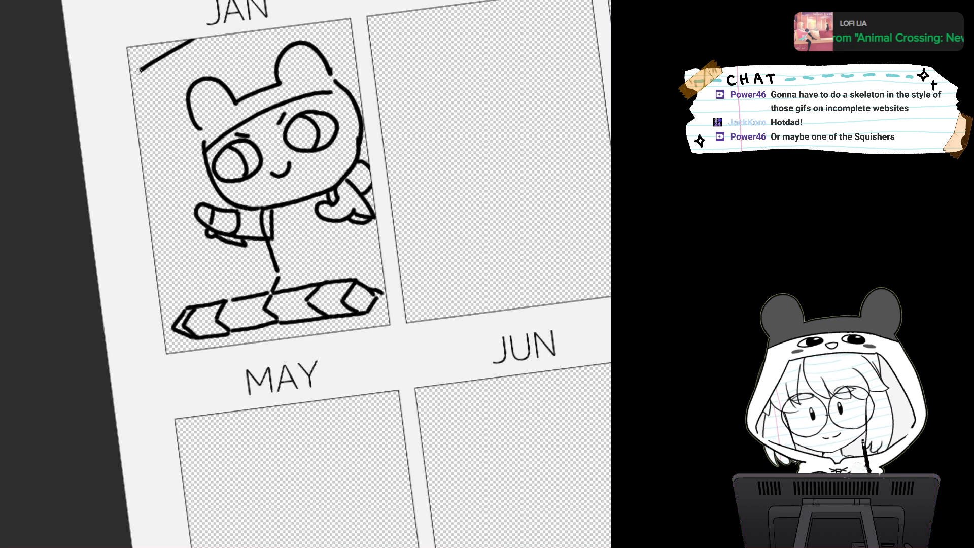
{"action": "mouse_move", "coordinate": [136, 107]}
{"action": "left_mouse_down"}
{"action": "mouse_move", "coordinate": [170, 170]}
{"action": "mouse_move", "coordinate": [198, 158]}
{"action": "left_mouse_up"}
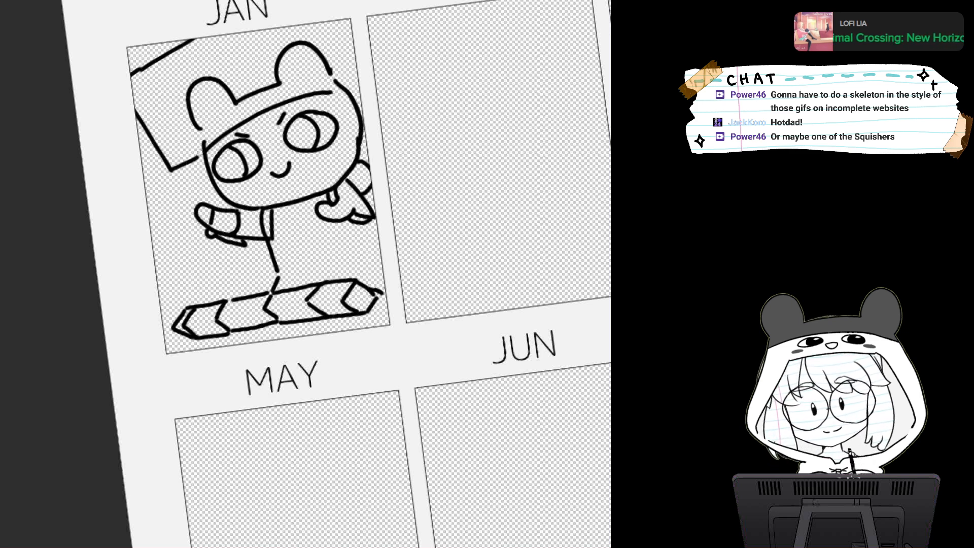
{"action": "left_click_drag", "start_coordinate": [244, 33], "coordinate": [274, 80]}
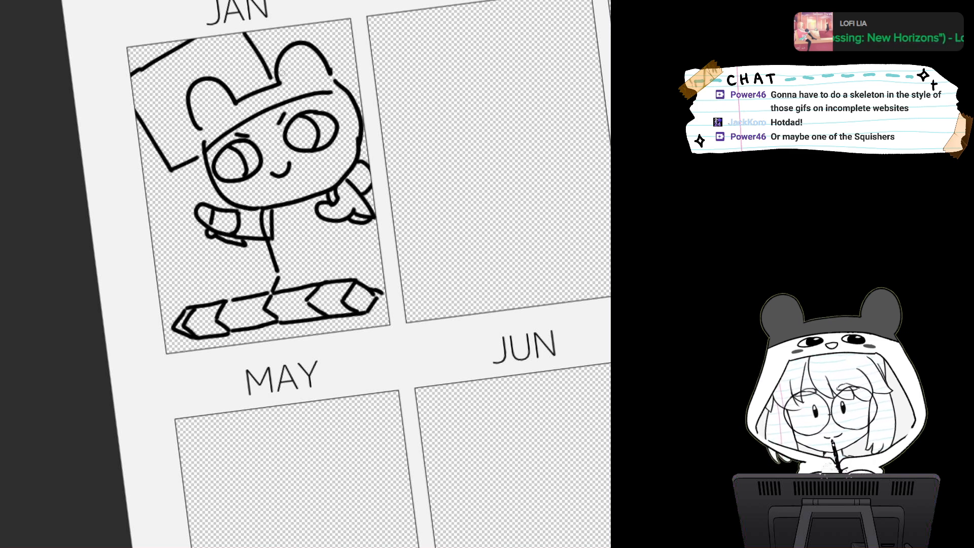
{"action": "left_click_drag", "start_coordinate": [132, 86], "coordinate": [228, 38]}
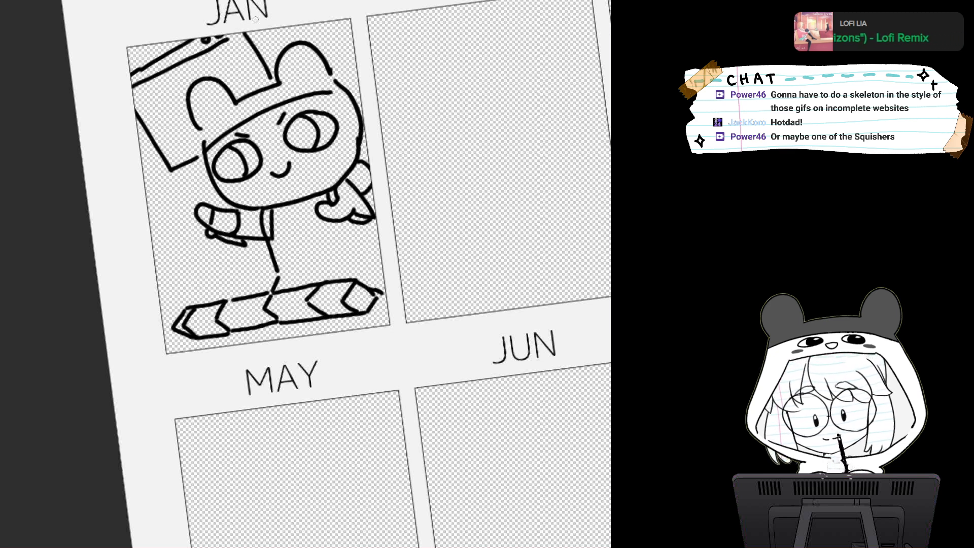
{"action": "scroll", "coordinate": [305, 274], "scroll_direction": "down", "scroll_amount": 2}
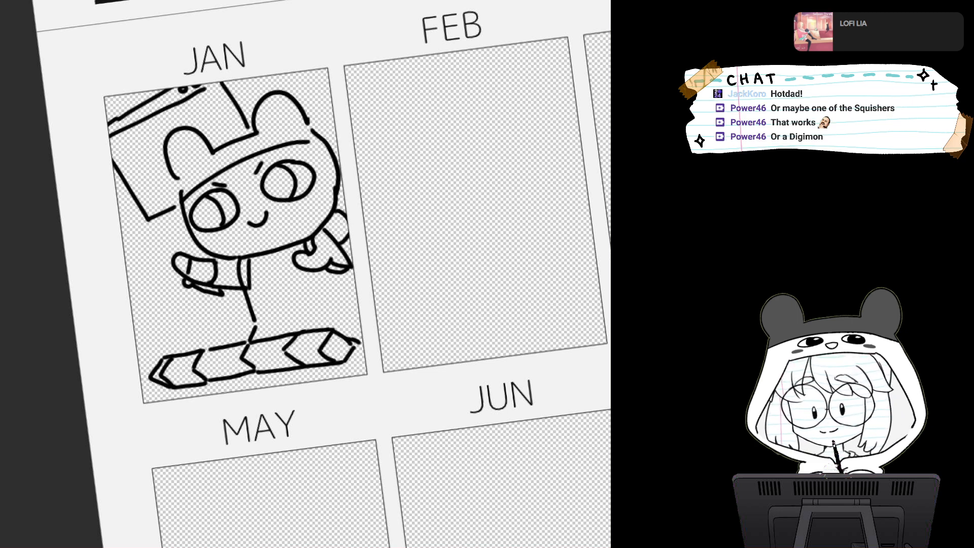
{"action": "mouse_move", "coordinate": [305, 274]}
{"action": "left_mouse_down"}
{"action": "mouse_move", "coordinate": [312, 265]}
{"action": "mouse_move", "coordinate": [298, 272]}
{"action": "left_mouse_up"}
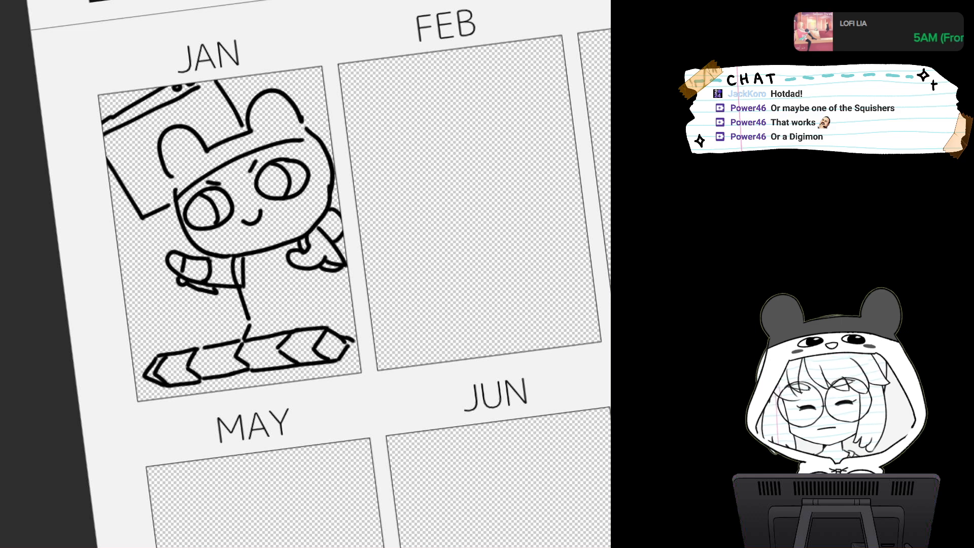
Back the transparent monthly boxes with light grey
{"action": "scroll", "coordinate": [372, 323], "scroll_direction": "up", "scroll_amount": 2}
{"action": "scroll", "coordinate": [96, 71], "scroll_direction": "up", "scroll_amount": 1}
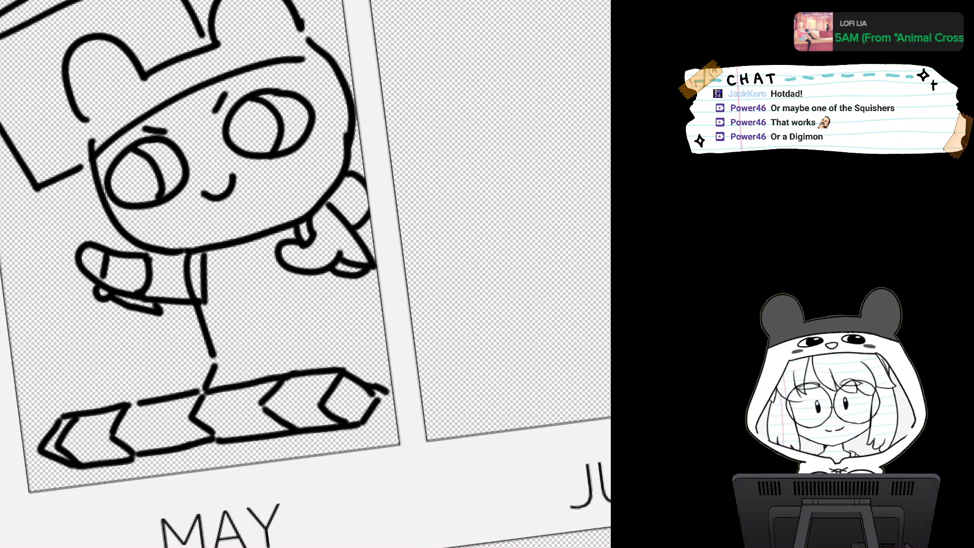
{"action": "scroll", "coordinate": [305, 274], "scroll_direction": "down", "scroll_amount": 3}
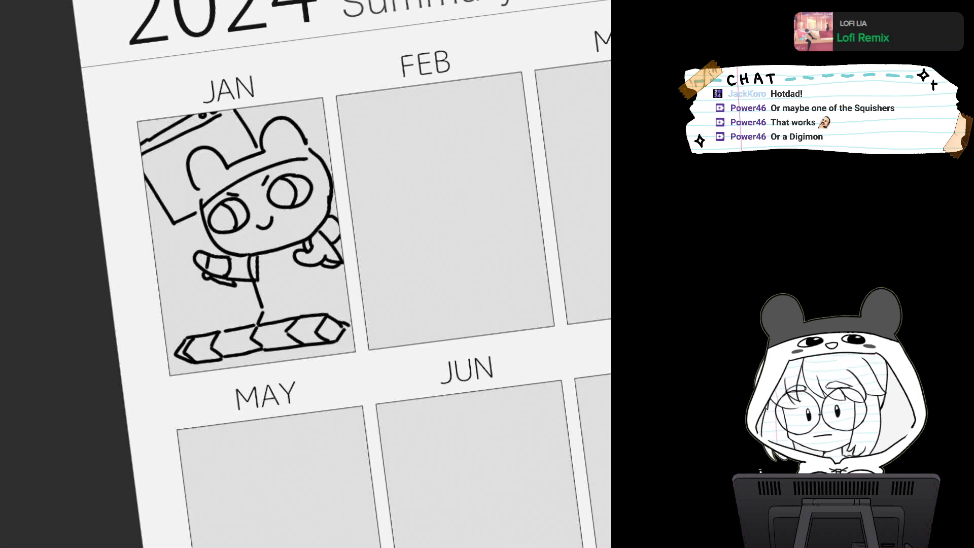
Colour the JAN character's face, body and both arms yellow, leaving the cuff and straps unpainted
{"action": "scroll", "coordinate": [417, 292], "scroll_direction": "up", "scroll_amount": 3}
{"action": "left_click_drag", "start_coordinate": [254, 244], "coordinate": [396, 292]}
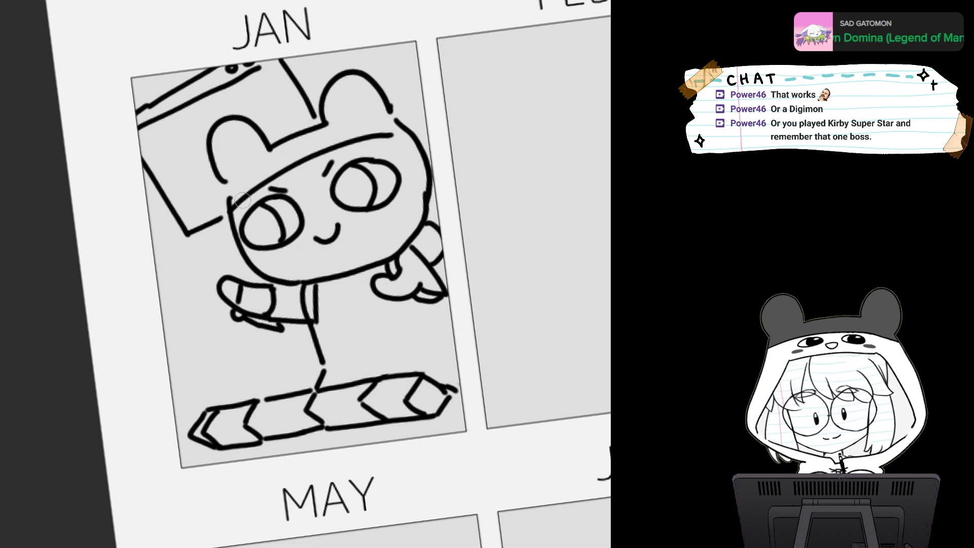
{"action": "mouse_move", "coordinate": [241, 209]}
{"action": "left_mouse_down"}
{"action": "mouse_move", "coordinate": [268, 269]}
{"action": "mouse_move", "coordinate": [311, 277]}
{"action": "left_mouse_up"}
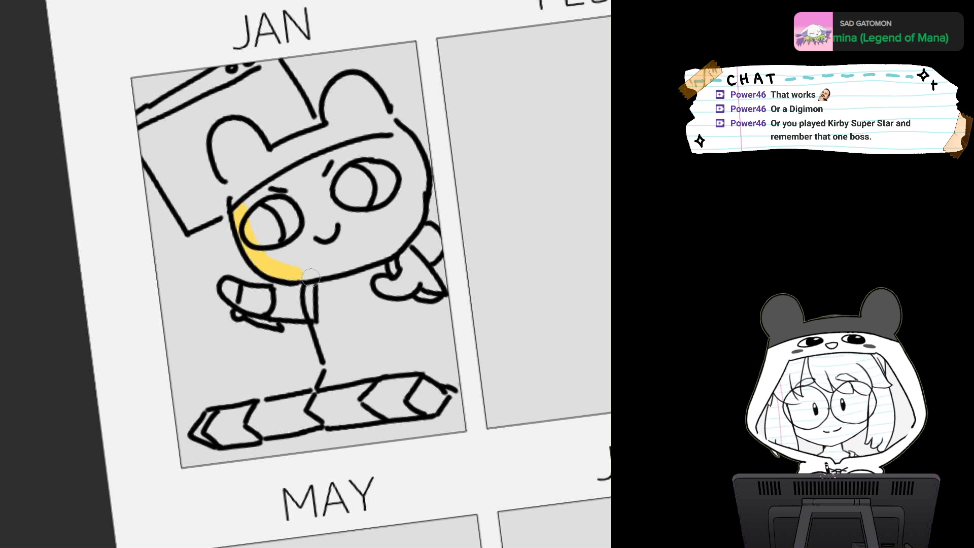
{"action": "mouse_move", "coordinate": [273, 228]}
{"action": "left_mouse_down"}
{"action": "mouse_move", "coordinate": [240, 210]}
{"action": "mouse_move", "coordinate": [323, 166]}
{"action": "mouse_move", "coordinate": [388, 155]}
{"action": "mouse_move", "coordinate": [392, 141]}
{"action": "mouse_move", "coordinate": [411, 187]}
{"action": "mouse_move", "coordinate": [403, 228]}
{"action": "mouse_move", "coordinate": [377, 251]}
{"action": "mouse_move", "coordinate": [347, 232]}
{"action": "mouse_move", "coordinate": [317, 184]}
{"action": "mouse_move", "coordinate": [317, 218]}
{"action": "mouse_move", "coordinate": [297, 254]}
{"action": "mouse_move", "coordinate": [280, 229]}
{"action": "mouse_move", "coordinate": [318, 254]}
{"action": "mouse_move", "coordinate": [331, 381]}
{"action": "mouse_move", "coordinate": [367, 333]}
{"action": "mouse_move", "coordinate": [343, 368]}
{"action": "mouse_move", "coordinate": [325, 330]}
{"action": "mouse_move", "coordinate": [369, 376]}
{"action": "mouse_move", "coordinate": [375, 292]}
{"action": "mouse_move", "coordinate": [406, 327]}
{"action": "mouse_move", "coordinate": [406, 285]}
{"action": "mouse_move", "coordinate": [438, 309]}
{"action": "mouse_move", "coordinate": [428, 348]}
{"action": "mouse_move", "coordinate": [411, 356]}
{"action": "left_mouse_up"}
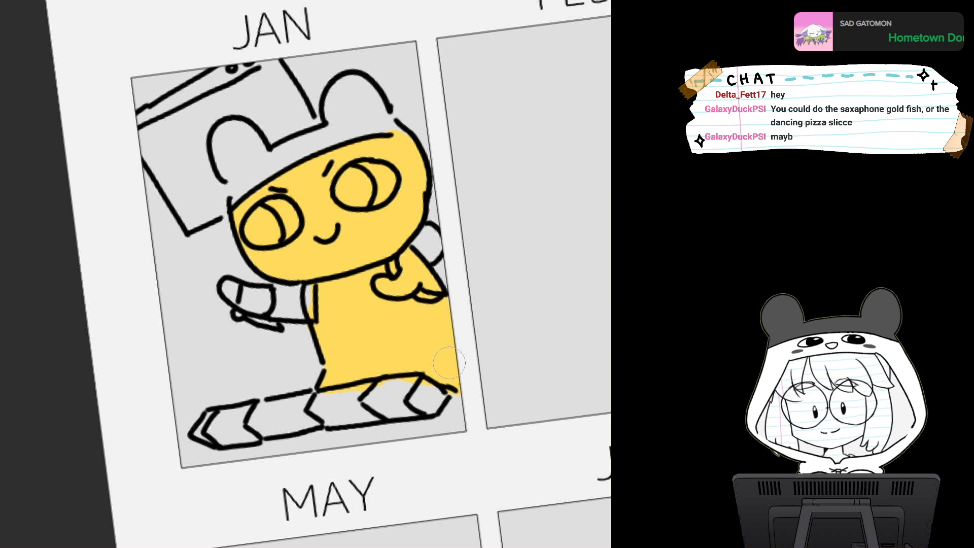
{"action": "mouse_move", "coordinate": [260, 265]}
{"action": "left_mouse_down"}
{"action": "mouse_move", "coordinate": [274, 294]}
{"action": "mouse_move", "coordinate": [295, 286]}
{"action": "mouse_move", "coordinate": [274, 308]}
{"action": "mouse_move", "coordinate": [287, 313]}
{"action": "left_mouse_up"}
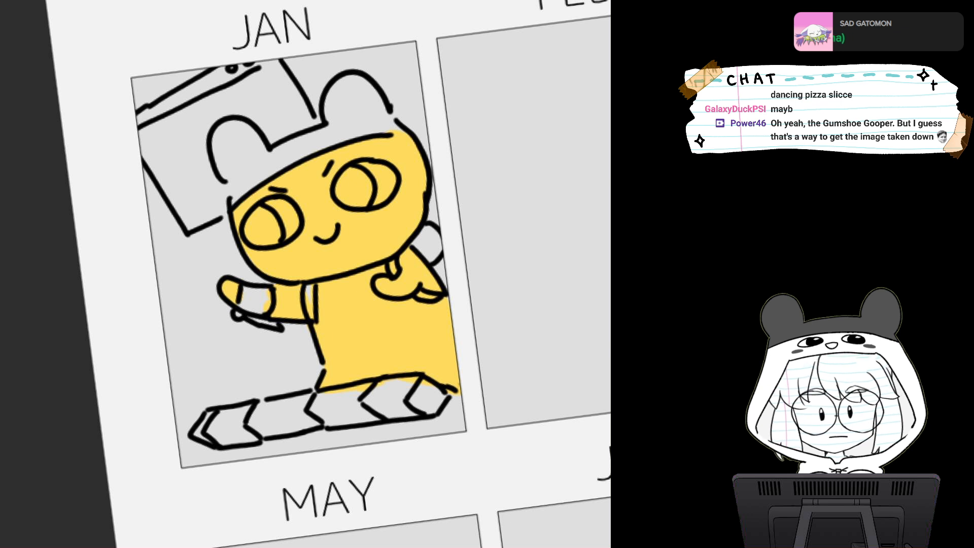
Colour the ears, cap and both pupils dark grey, and fill the rest of each eye with white
{"action": "mouse_move", "coordinate": [233, 127]}
{"action": "left_mouse_down"}
{"action": "mouse_move", "coordinate": [218, 147]}
{"action": "mouse_move", "coordinate": [226, 173]}
{"action": "mouse_move", "coordinate": [242, 138]}
{"action": "mouse_move", "coordinate": [259, 133]}
{"action": "mouse_move", "coordinate": [264, 152]}
{"action": "mouse_move", "coordinate": [232, 185]}
{"action": "mouse_move", "coordinate": [238, 201]}
{"action": "mouse_move", "coordinate": [274, 166]}
{"action": "mouse_move", "coordinate": [271, 152]}
{"action": "mouse_move", "coordinate": [337, 132]}
{"action": "mouse_move", "coordinate": [295, 155]}
{"action": "mouse_move", "coordinate": [385, 125]}
{"action": "mouse_move", "coordinate": [403, 129]}
{"action": "left_mouse_up"}
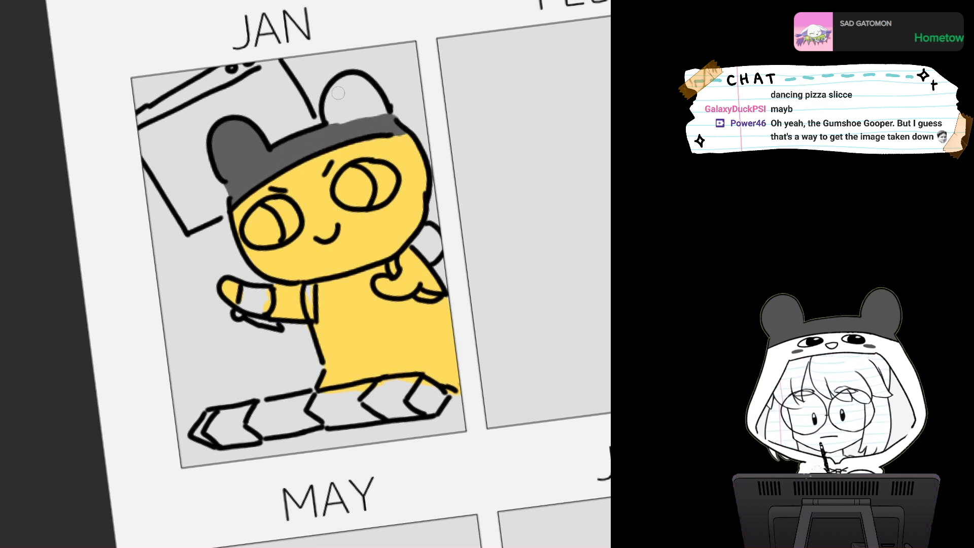
{"action": "mouse_move", "coordinate": [338, 93]}
{"action": "left_mouse_down"}
{"action": "mouse_move", "coordinate": [330, 122]}
{"action": "mouse_move", "coordinate": [337, 135]}
{"action": "mouse_move", "coordinate": [365, 89]}
{"action": "mouse_move", "coordinate": [349, 84]}
{"action": "mouse_move", "coordinate": [388, 119]}
{"action": "mouse_move", "coordinate": [350, 122]}
{"action": "left_mouse_up"}
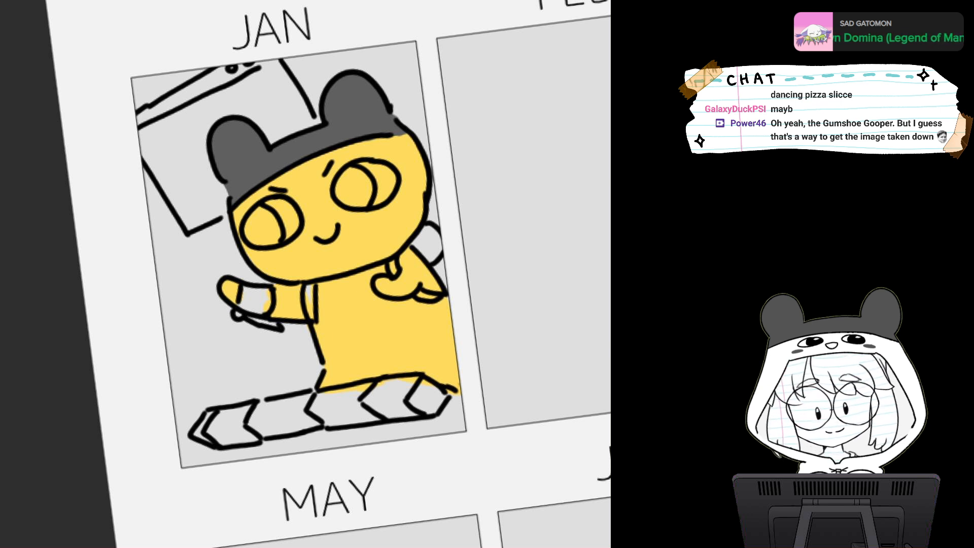
{"action": "mouse_move", "coordinate": [259, 216]}
{"action": "left_mouse_down"}
{"action": "mouse_move", "coordinate": [254, 239]}
{"action": "mouse_move", "coordinate": [267, 236]}
{"action": "mouse_move", "coordinate": [265, 212]}
{"action": "mouse_move", "coordinate": [274, 231]}
{"action": "left_mouse_up"}
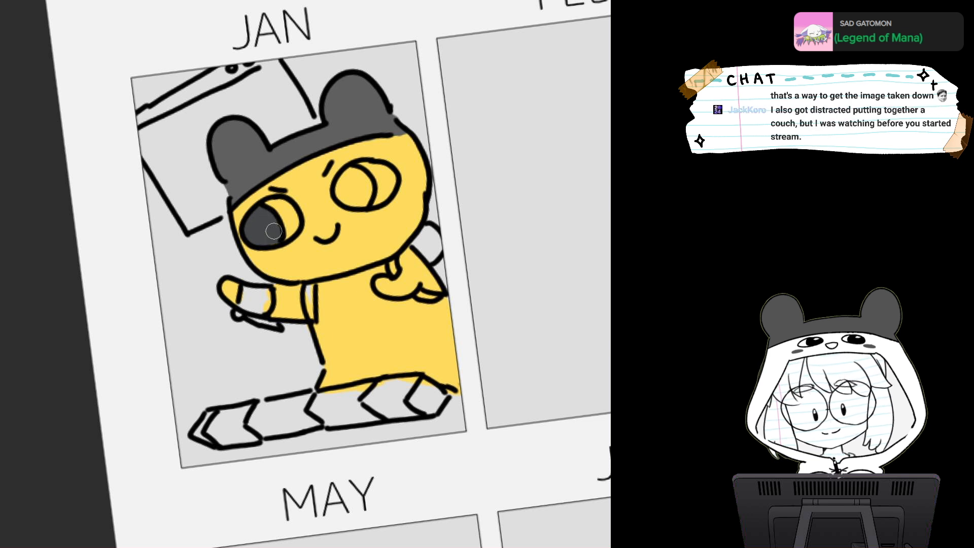
{"action": "mouse_move", "coordinate": [351, 180]}
{"action": "left_mouse_down"}
{"action": "mouse_move", "coordinate": [362, 203]}
{"action": "mouse_move", "coordinate": [350, 171]}
{"action": "mouse_move", "coordinate": [357, 195]}
{"action": "mouse_move", "coordinate": [373, 200]}
{"action": "mouse_move", "coordinate": [360, 178]}
{"action": "left_mouse_up"}
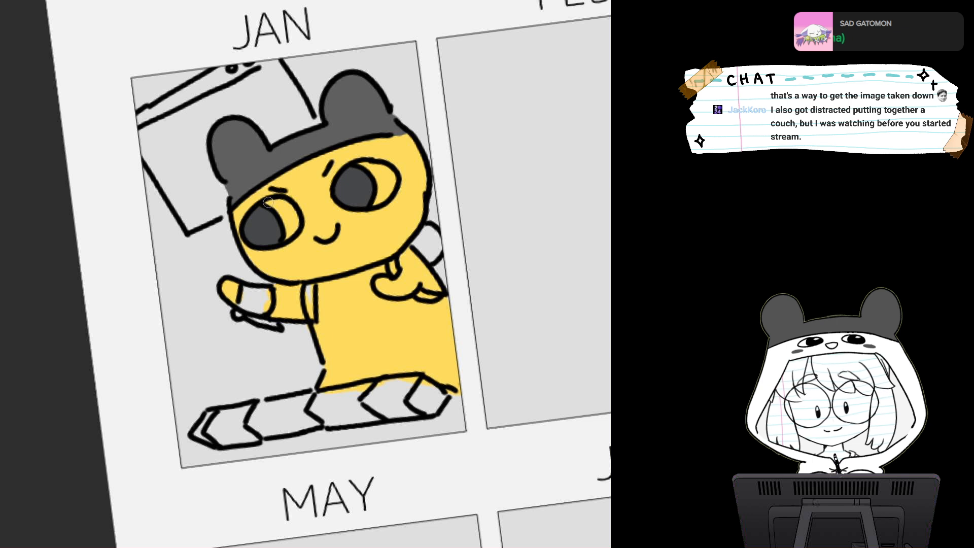
{"action": "mouse_move", "coordinate": [268, 202]}
{"action": "left_mouse_down"}
{"action": "mouse_move", "coordinate": [291, 218]}
{"action": "mouse_move", "coordinate": [287, 234]}
{"action": "left_mouse_up"}
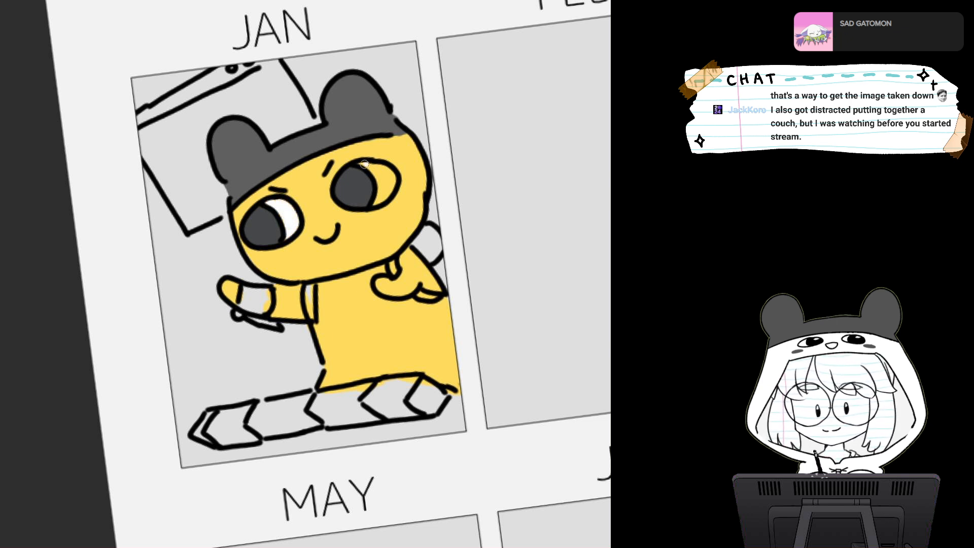
{"action": "mouse_move", "coordinate": [365, 164]}
{"action": "left_mouse_down"}
{"action": "mouse_move", "coordinate": [383, 187]}
{"action": "mouse_move", "coordinate": [387, 172]}
{"action": "mouse_move", "coordinate": [390, 193]}
{"action": "mouse_move", "coordinate": [374, 203]}
{"action": "mouse_move", "coordinate": [392, 179]}
{"action": "left_mouse_up"}
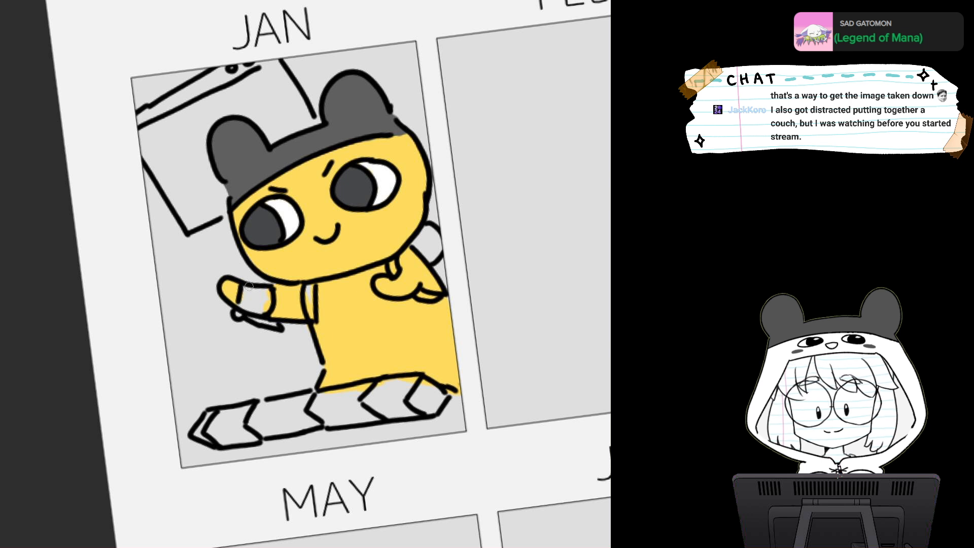
Colour the gauntlet on the outstretched arm red, and the shoulder straps and backpack light blue
{"action": "mouse_move", "coordinate": [243, 289]}
{"action": "left_mouse_down"}
{"action": "mouse_move", "coordinate": [240, 310]}
{"action": "mouse_move", "coordinate": [279, 325]}
{"action": "mouse_move", "coordinate": [269, 286]}
{"action": "mouse_move", "coordinate": [256, 304]}
{"action": "mouse_move", "coordinate": [247, 292]}
{"action": "mouse_move", "coordinate": [264, 292]}
{"action": "left_mouse_up"}
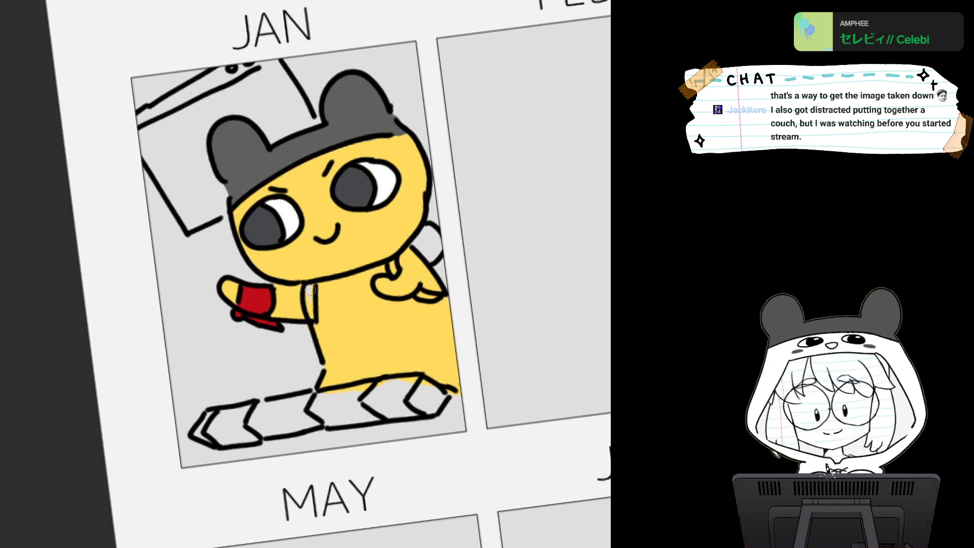
{"action": "left_click_drag", "start_coordinate": [310, 287], "coordinate": [311, 317]}
{"action": "mouse_move", "coordinate": [394, 259]}
{"action": "left_mouse_down"}
{"action": "mouse_move", "coordinate": [394, 274]}
{"action": "mouse_move", "coordinate": [438, 296]}
{"action": "left_mouse_up"}
{"action": "mouse_move", "coordinate": [423, 243]}
{"action": "left_mouse_down"}
{"action": "mouse_move", "coordinate": [421, 233]}
{"action": "mouse_move", "coordinate": [437, 267]}
{"action": "left_mouse_up"}
{"action": "left_click_drag", "start_coordinate": [427, 228], "coordinate": [449, 288]}
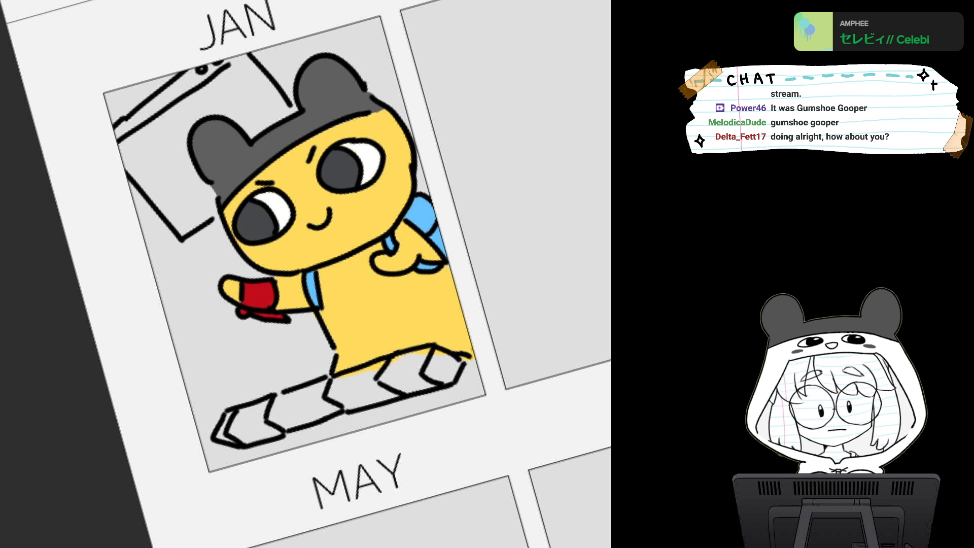
Paint slanted pink blush marks on both cheeks, redoing strokes until the marks sit below the eyes
{"action": "mouse_move", "coordinate": [388, 185]}
{"action": "left_mouse_down"}
{"action": "mouse_move", "coordinate": [423, 156]}
{"action": "mouse_move", "coordinate": [393, 182]}
{"action": "left_mouse_up"}
{"action": "key", "text": "ctrl+z"}
{"action": "key", "text": "ctrl+z"}
{"action": "left_click_drag", "start_coordinate": [282, 247], "coordinate": [267, 257]}
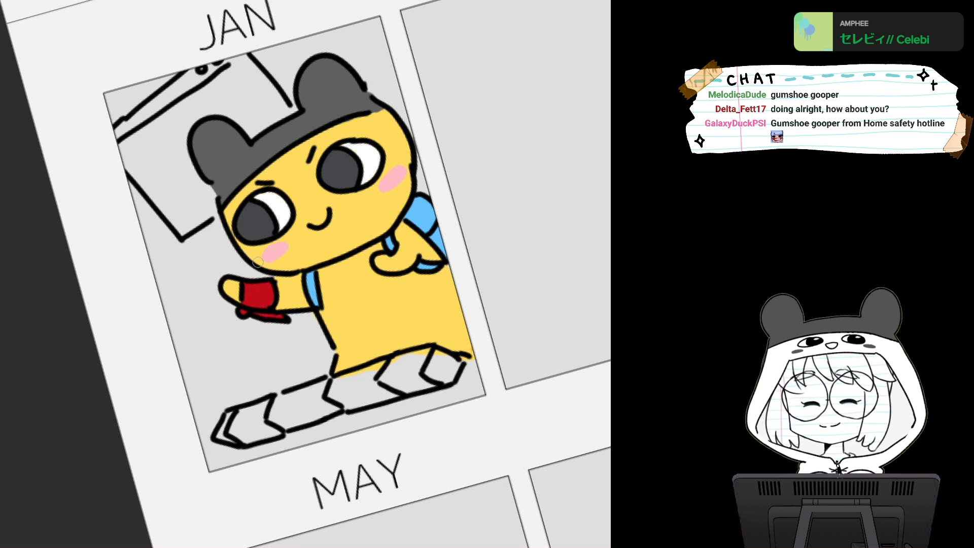
{"action": "left_click_drag", "start_coordinate": [391, 178], "coordinate": [397, 172]}
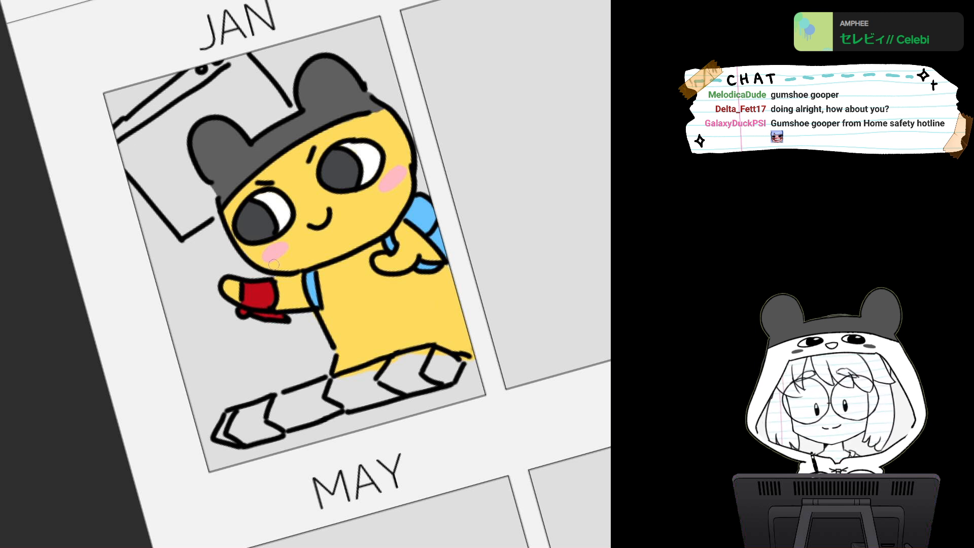
{"action": "mouse_move", "coordinate": [269, 256]}
{"action": "left_mouse_down"}
{"action": "mouse_move", "coordinate": [263, 263]}
{"action": "mouse_move", "coordinate": [271, 245]}
{"action": "left_mouse_up"}
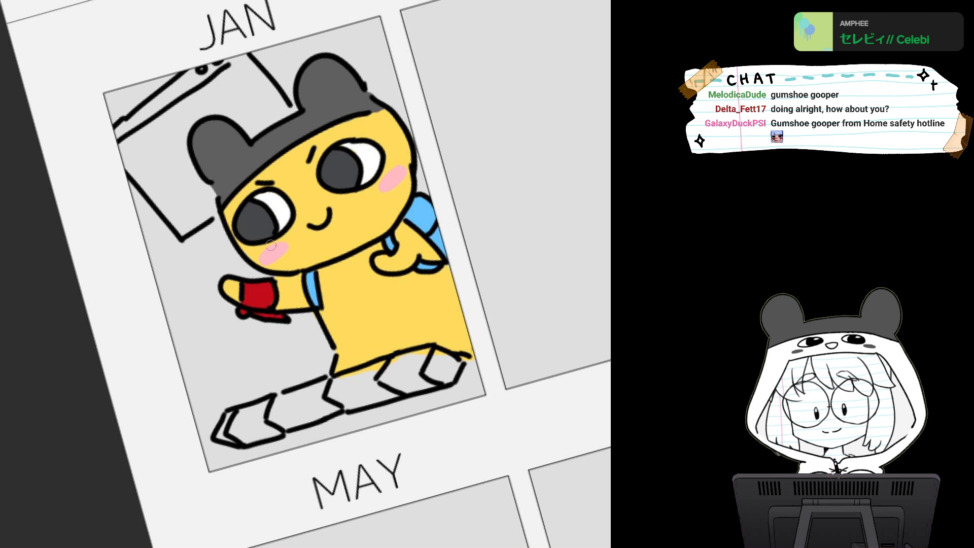
{"action": "mouse_move", "coordinate": [384, 185]}
{"action": "left_mouse_down"}
{"action": "mouse_move", "coordinate": [403, 170]}
{"action": "mouse_move", "coordinate": [392, 177]}
{"action": "left_mouse_up"}
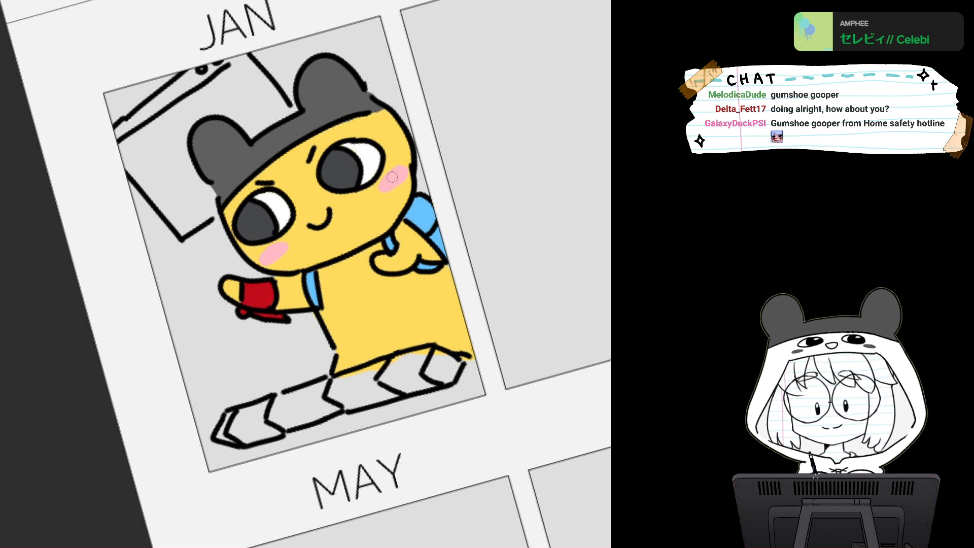
Colour the segments of the long bar medium blue and its two end tips orange
{"action": "mouse_move", "coordinate": [393, 177]}
{"action": "left_mouse_down"}
{"action": "mouse_move", "coordinate": [374, 93]}
{"action": "mouse_move", "coordinate": [363, 101]}
{"action": "mouse_move", "coordinate": [432, 73]}
{"action": "left_mouse_up"}
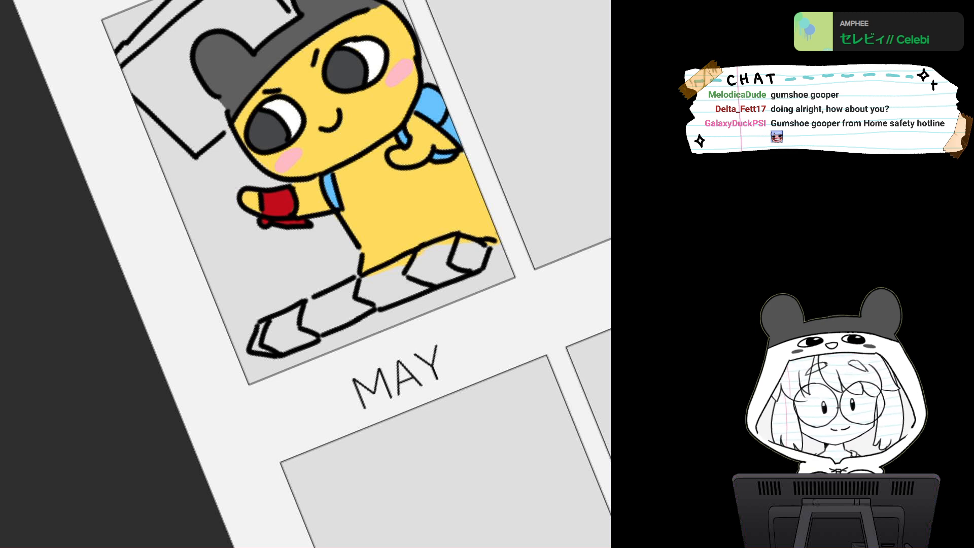
{"action": "mouse_move", "coordinate": [304, 320]}
{"action": "left_mouse_down"}
{"action": "mouse_move", "coordinate": [267, 335]}
{"action": "mouse_move", "coordinate": [315, 311]}
{"action": "mouse_move", "coordinate": [256, 344]}
{"action": "mouse_move", "coordinate": [289, 345]}
{"action": "mouse_move", "coordinate": [385, 296]}
{"action": "mouse_move", "coordinate": [428, 263]}
{"action": "mouse_move", "coordinate": [350, 287]}
{"action": "mouse_move", "coordinate": [449, 245]}
{"action": "mouse_move", "coordinate": [481, 254]}
{"action": "mouse_move", "coordinate": [421, 278]}
{"action": "mouse_move", "coordinate": [471, 251]}
{"action": "mouse_move", "coordinate": [436, 260]}
{"action": "left_mouse_up"}
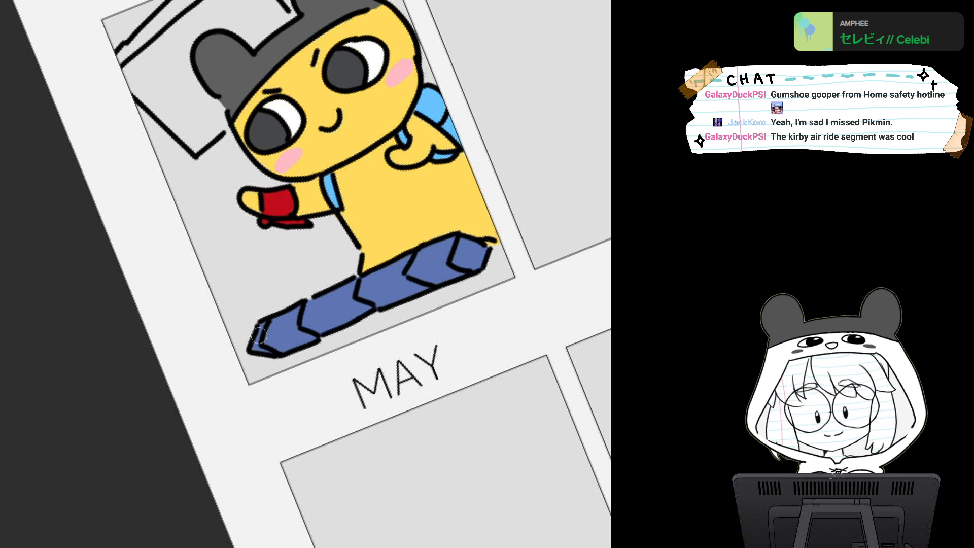
{"action": "mouse_move", "coordinate": [254, 349]}
{"action": "left_mouse_down"}
{"action": "mouse_move", "coordinate": [262, 324]}
{"action": "mouse_move", "coordinate": [258, 348]}
{"action": "left_mouse_up"}
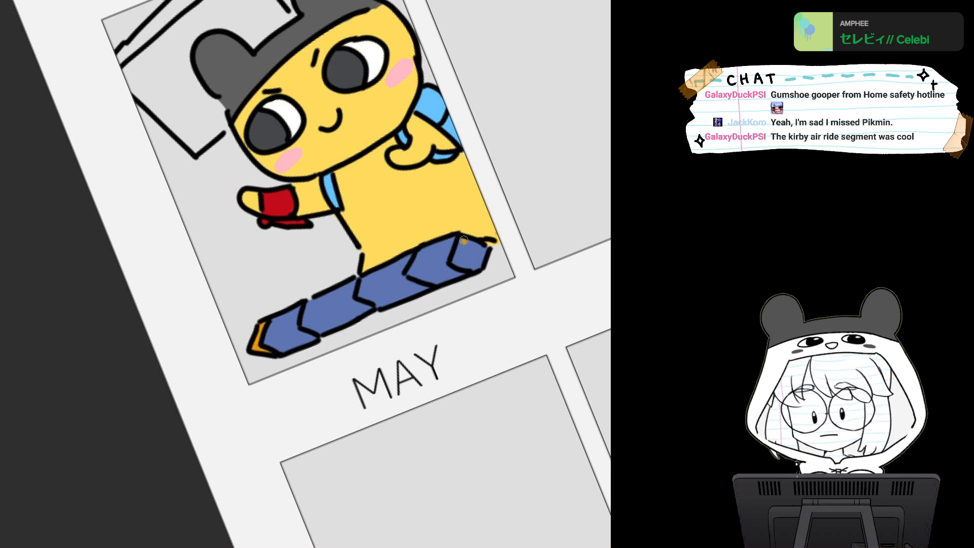
{"action": "mouse_move", "coordinate": [464, 240]}
{"action": "left_mouse_down"}
{"action": "mouse_move", "coordinate": [461, 256]}
{"action": "mouse_move", "coordinate": [481, 250]}
{"action": "left_mouse_up"}
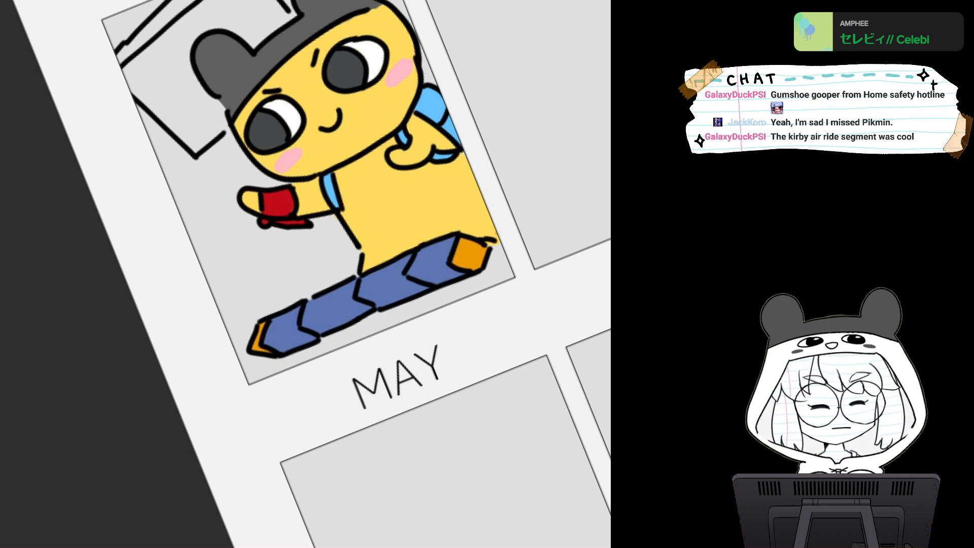
Shade the bar's tips darker orange and its lower edge dark blue, and add pale blue highlights along its upper edge
{"action": "left_click_drag", "start_coordinate": [251, 348], "coordinate": [276, 358]}
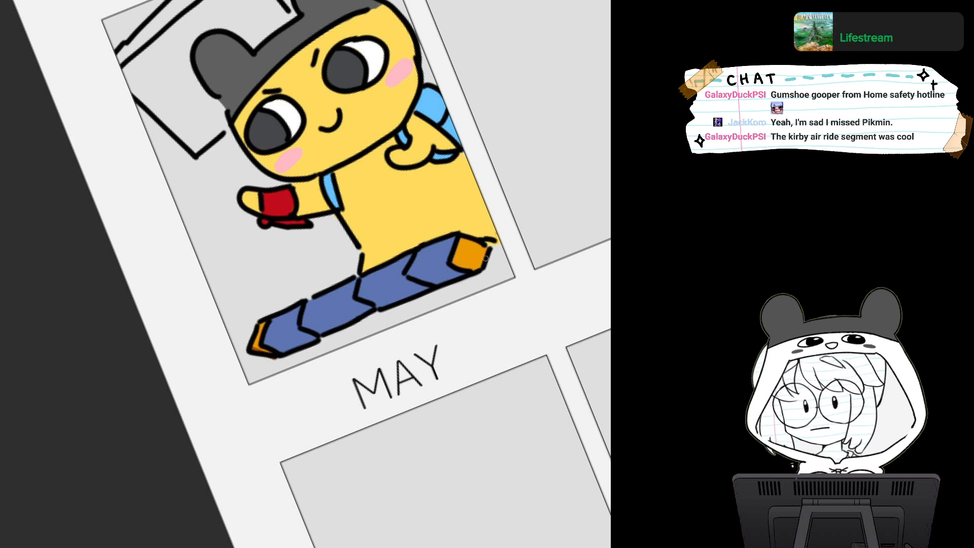
{"action": "left_click_drag", "start_coordinate": [485, 250], "coordinate": [483, 256]}
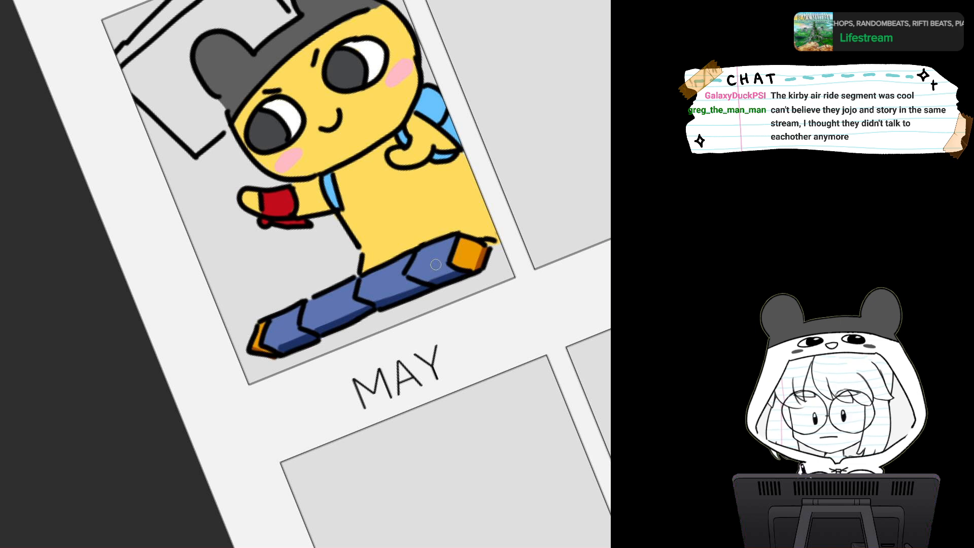
{"action": "scroll", "coordinate": [449, 274], "scroll_direction": "down", "scroll_amount": 3}
{"action": "scroll", "coordinate": [449, 274], "scroll_direction": "down", "scroll_amount": 1}
{"action": "key", "text": "r"}
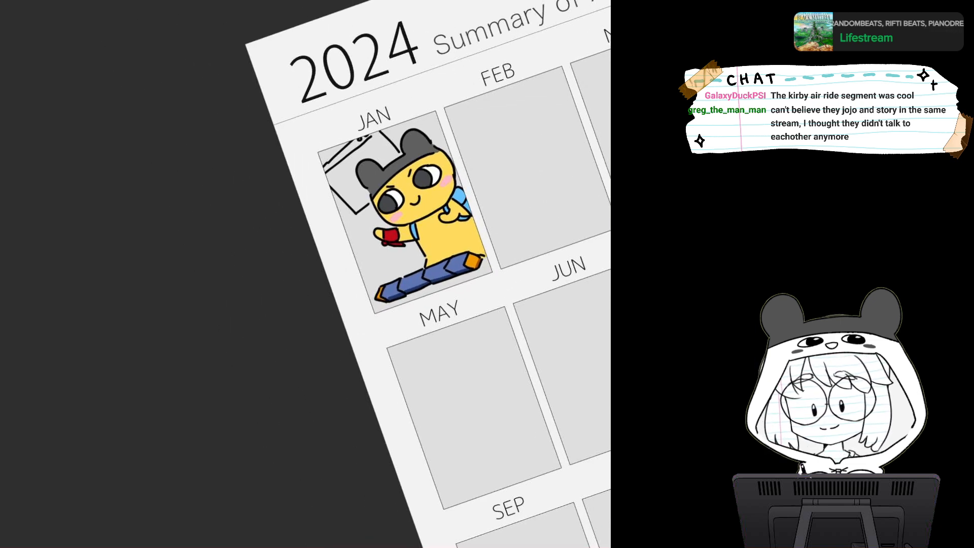
{"action": "scroll", "coordinate": [449, 274], "scroll_direction": "up", "scroll_amount": 4}
{"action": "scroll", "coordinate": [449, 274], "scroll_direction": "up", "scroll_amount": 3}
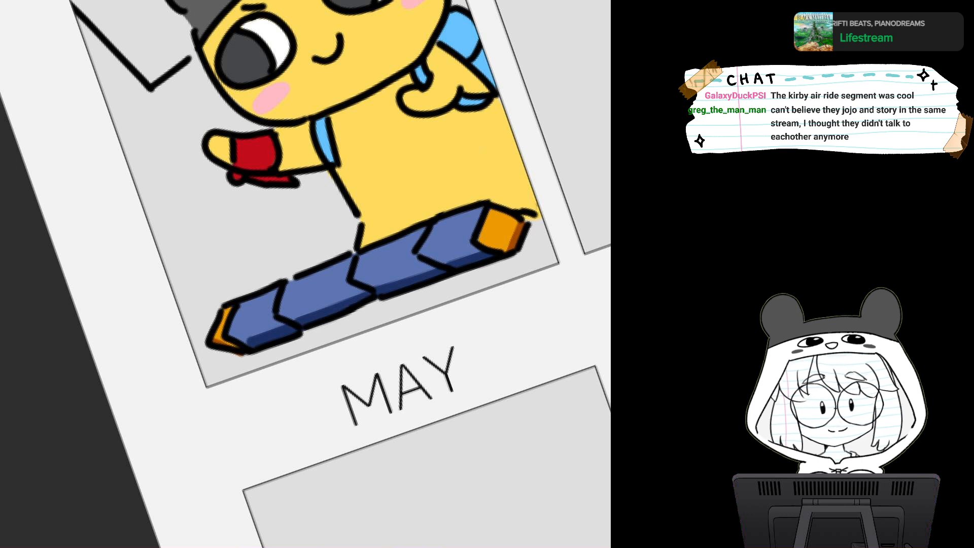
{"action": "left_click_drag", "start_coordinate": [223, 305], "coordinate": [480, 206]}
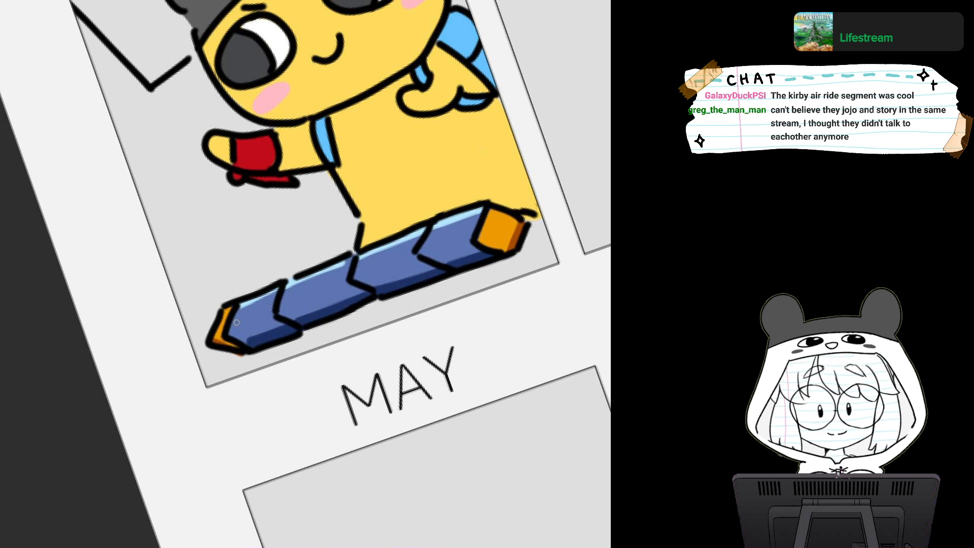
Letter the four blue bar segments in white by hand with "RaS.", "RaSer", "Low" and "Arms"
{"action": "mouse_move", "coordinate": [237, 319]}
{"action": "left_mouse_down"}
{"action": "mouse_move", "coordinate": [244, 335]}
{"action": "mouse_move", "coordinate": [247, 320]}
{"action": "mouse_move", "coordinate": [251, 331]}
{"action": "left_mouse_up"}
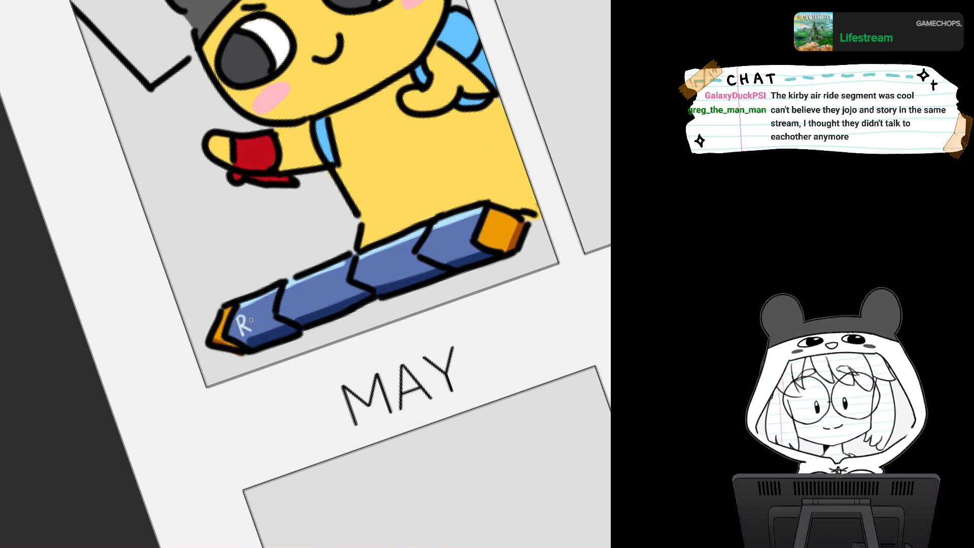
{"action": "left_click_drag", "start_coordinate": [255, 321], "coordinate": [261, 332]}
{"action": "mouse_move", "coordinate": [260, 306]}
{"action": "left_mouse_down"}
{"action": "mouse_move", "coordinate": [263, 329]}
{"action": "mouse_move", "coordinate": [333, 302]}
{"action": "mouse_move", "coordinate": [340, 287]}
{"action": "left_mouse_up"}
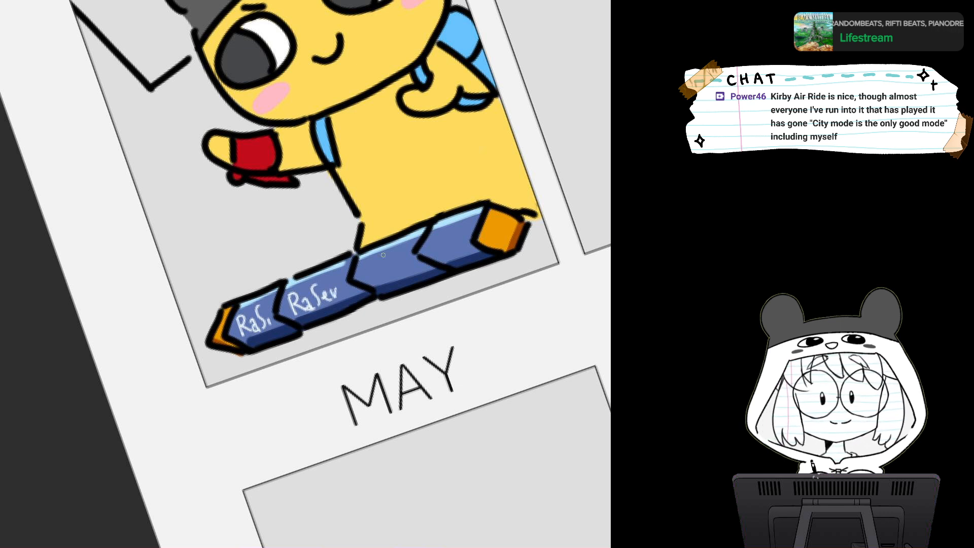
{"action": "mouse_move", "coordinate": [373, 263]}
{"action": "left_mouse_down"}
{"action": "mouse_move", "coordinate": [382, 280]}
{"action": "mouse_move", "coordinate": [390, 269]}
{"action": "mouse_move", "coordinate": [407, 272]}
{"action": "mouse_move", "coordinate": [411, 256]}
{"action": "mouse_move", "coordinate": [442, 254]}
{"action": "left_mouse_up"}
{"action": "left_click_drag", "start_coordinate": [434, 248], "coordinate": [467, 248]}
{"action": "left_click_drag", "start_coordinate": [471, 228], "coordinate": [465, 246]}
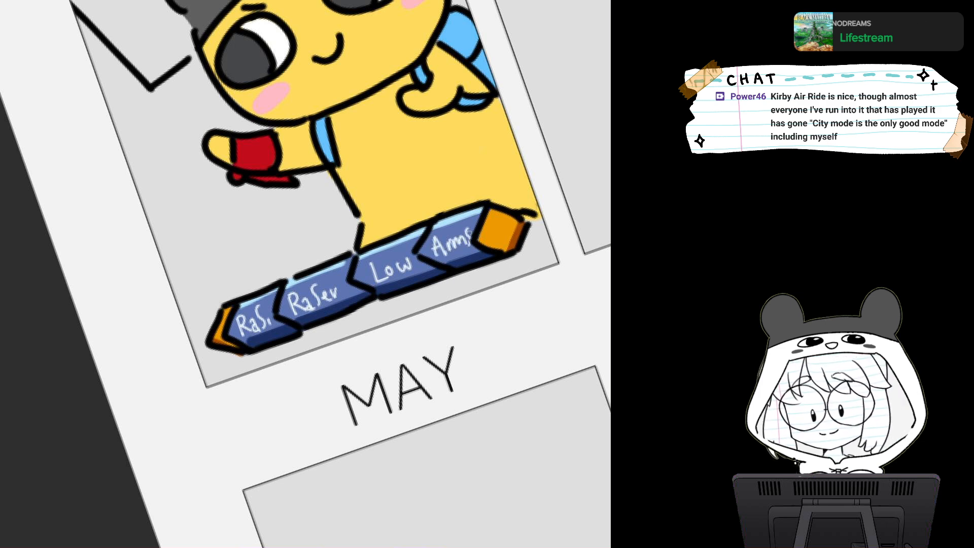
Add pale highlights to the bar's two orange tips and reset the canvas rotation to upright
{"action": "scroll", "coordinate": [485, 269], "scroll_direction": "down", "scroll_amount": 3}
{"action": "left_click_drag", "start_coordinate": [460, 284], "coordinate": [431, 335]}
{"action": "scroll", "coordinate": [432, 335], "scroll_direction": "up", "scroll_amount": 5}
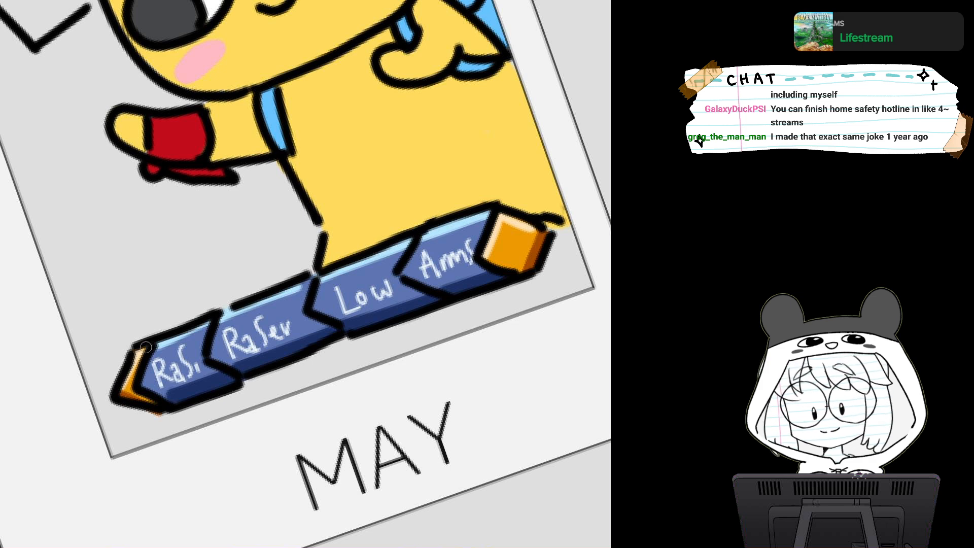
{"action": "left_click_drag", "start_coordinate": [145, 348], "coordinate": [87, 422]}
{"action": "scroll", "coordinate": [424, 298], "scroll_direction": "down", "scroll_amount": 2}
{"action": "key", "text": "Home"}
{"action": "left_click_drag", "start_coordinate": [325, 254], "coordinate": [343, 379]}
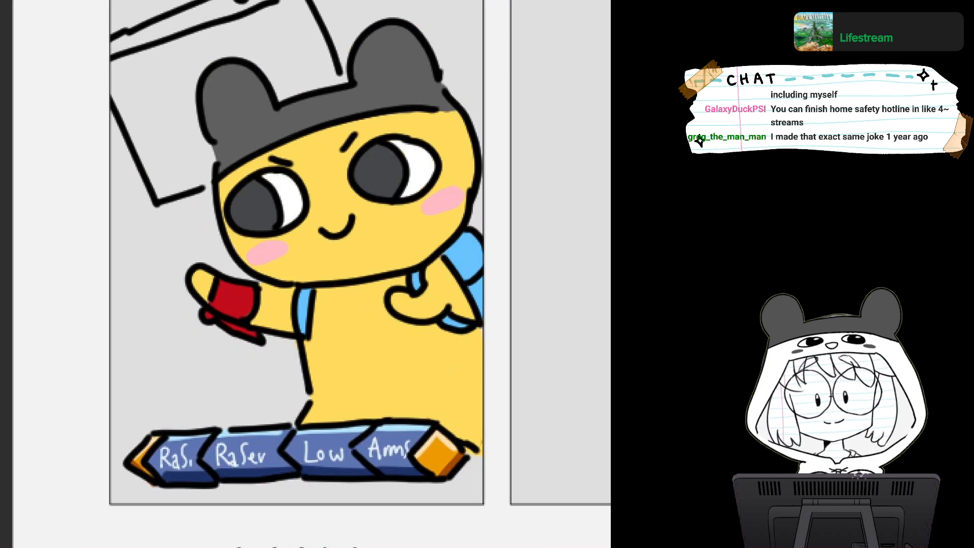
Recolour the gauntlet on the outstretched arm a lighter red
{"action": "scroll", "coordinate": [388, 266], "scroll_direction": "up", "scroll_amount": 2}
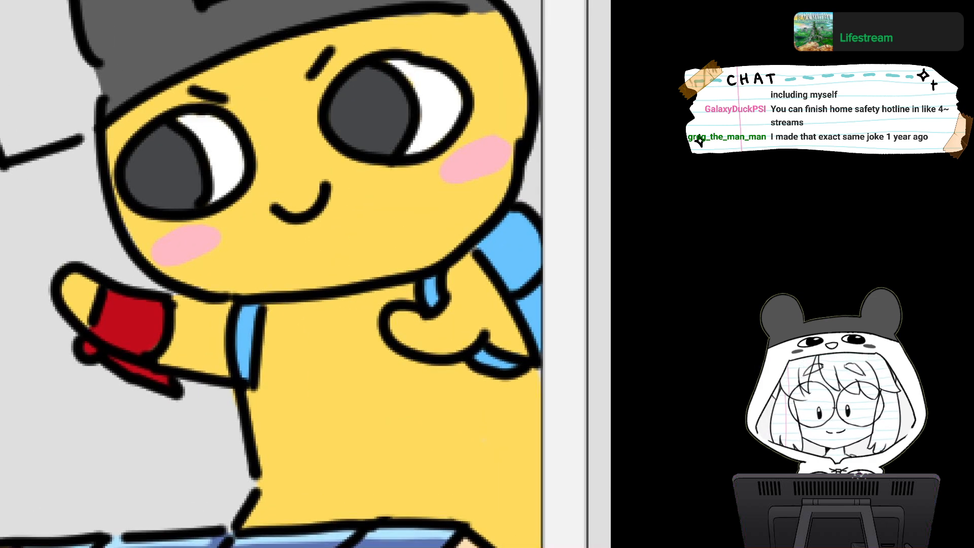
{"action": "left_click_drag", "start_coordinate": [305, 274], "coordinate": [375, 277]}
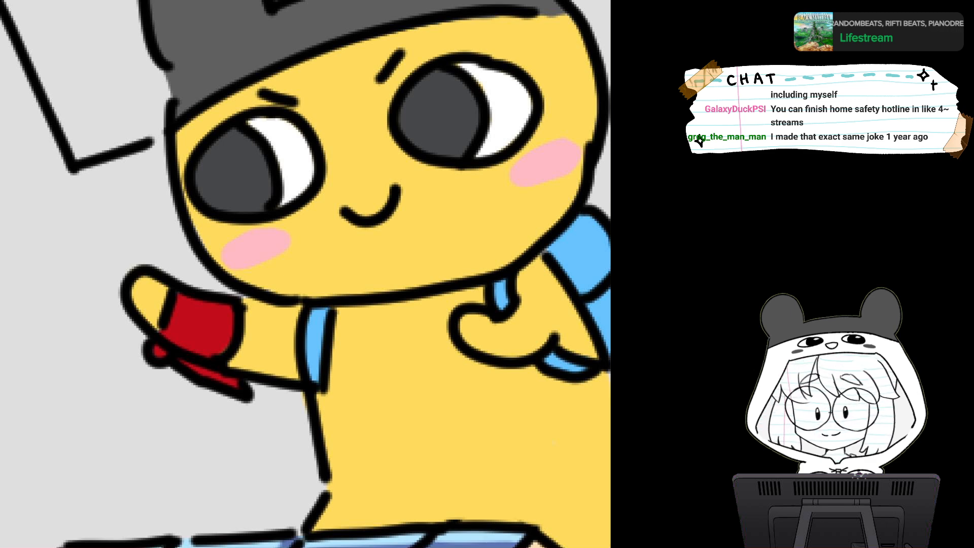
{"action": "left_click_drag", "start_coordinate": [304, 274], "coordinate": [220, 254]}
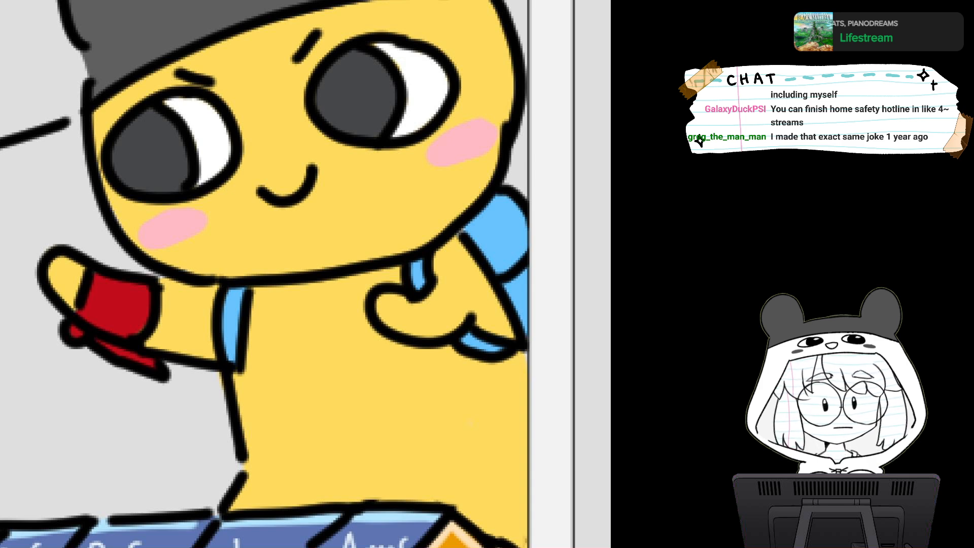
{"action": "key", "text": "alt+Delete"}
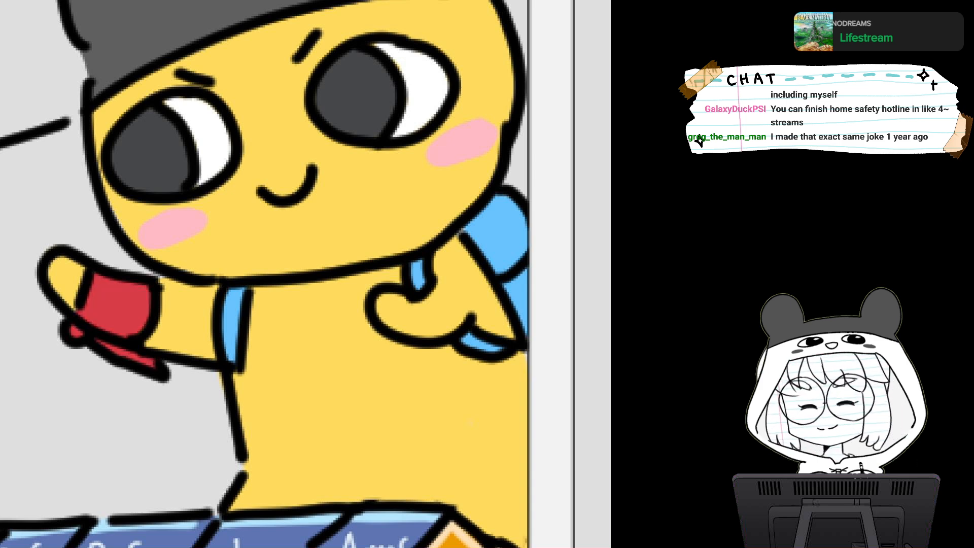
{"action": "key", "text": "ctrl+minus"}
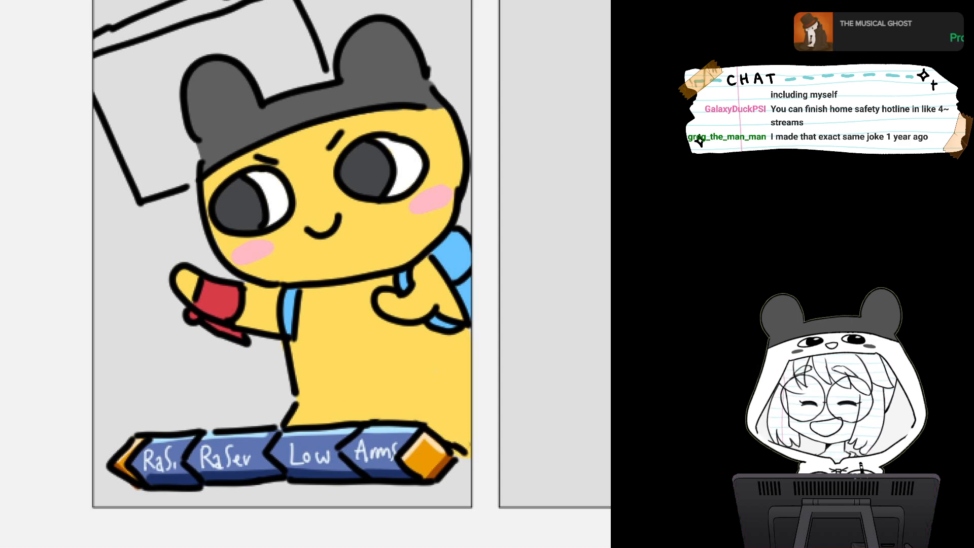
{"action": "mouse_move", "coordinate": [305, 274]}
{"action": "left_mouse_down"}
{"action": "mouse_move", "coordinate": [224, 296]}
{"action": "mouse_move", "coordinate": [311, 298]}
{"action": "left_mouse_up"}
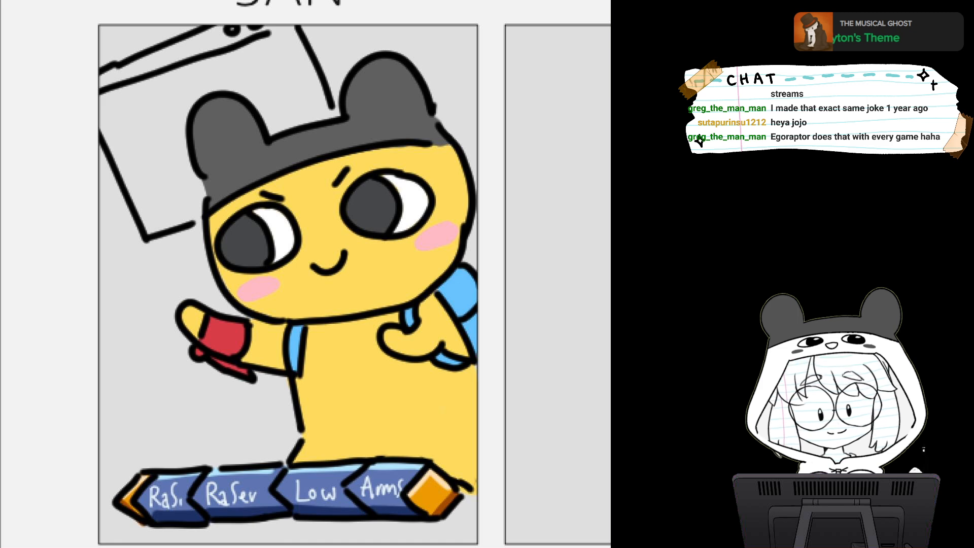
Paint dark blue reflections in the lower part of both grey pupils
{"action": "left_click_drag", "start_coordinate": [365, 220], "coordinate": [391, 209]}
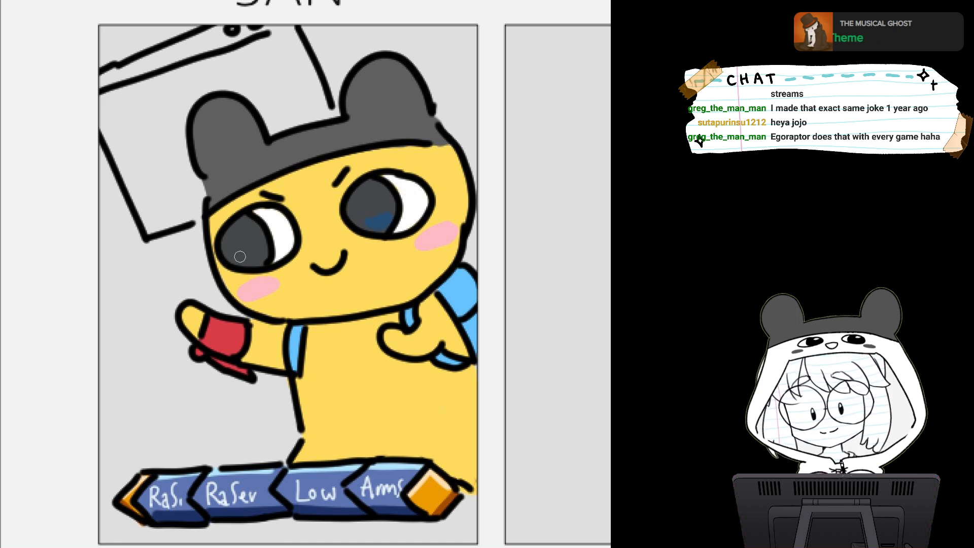
{"action": "left_click_drag", "start_coordinate": [240, 256], "coordinate": [255, 244]}
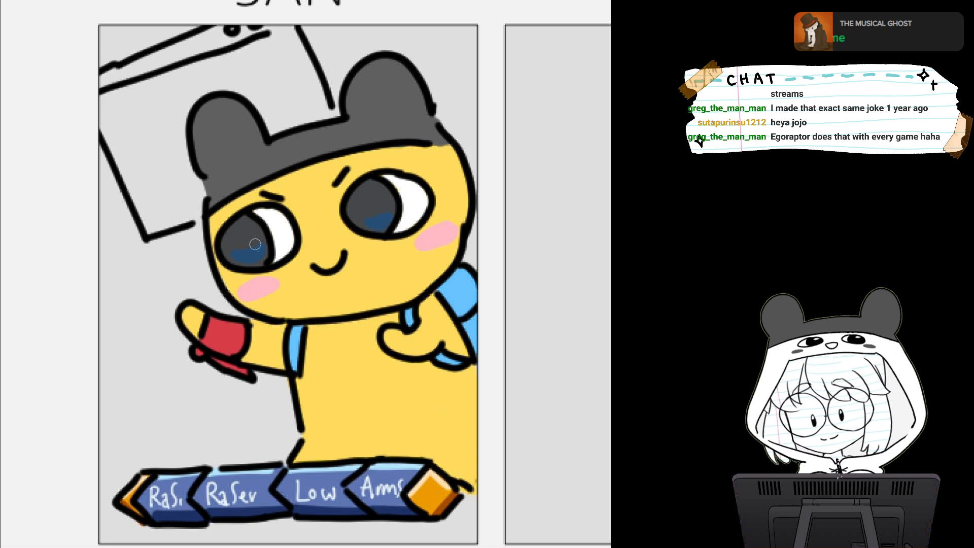
{"action": "left_click_drag", "start_coordinate": [361, 223], "coordinate": [384, 217]}
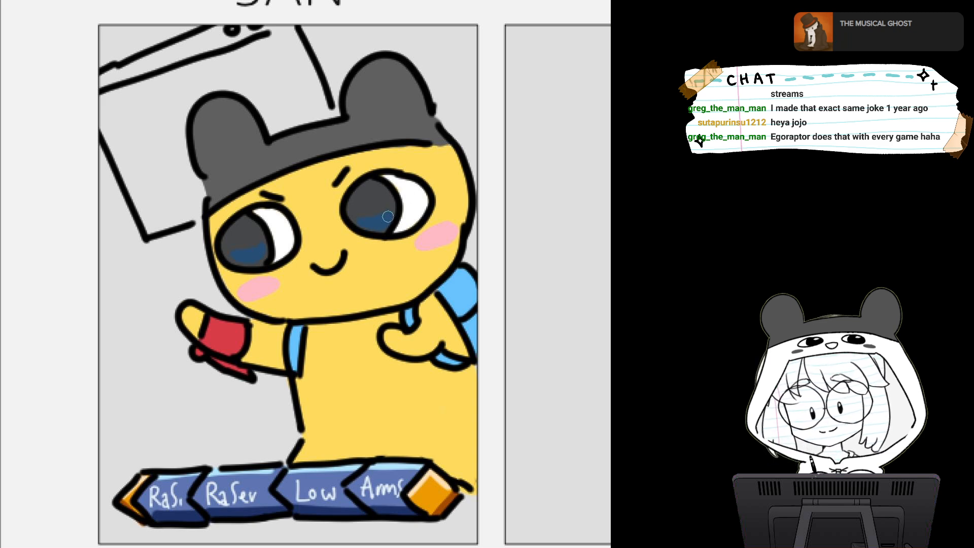
Recolour the character's grey round-eared cap dark brown
{"action": "scroll", "coordinate": [433, 277], "scroll_direction": "up", "scroll_amount": 3}
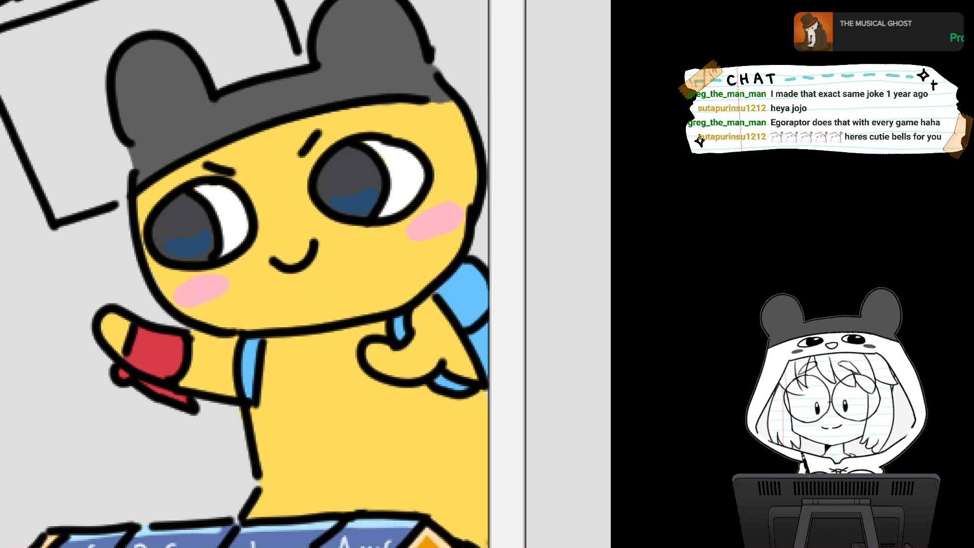
{"action": "left_click_drag", "start_coordinate": [432, 228], "coordinate": [419, 271]}
{"action": "scroll", "coordinate": [426, 267], "scroll_direction": "down", "scroll_amount": 3}
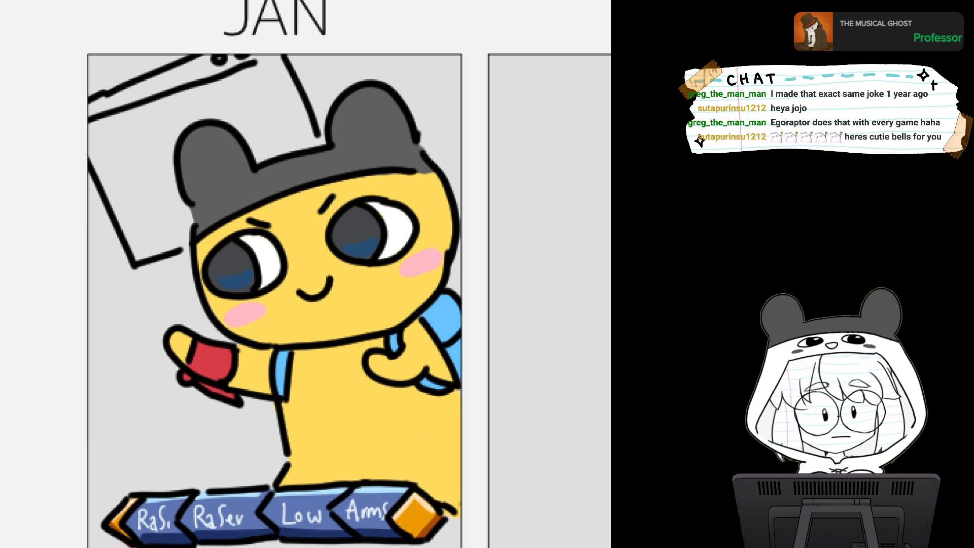
{"action": "left_click", "coordinate": [304, 172]}
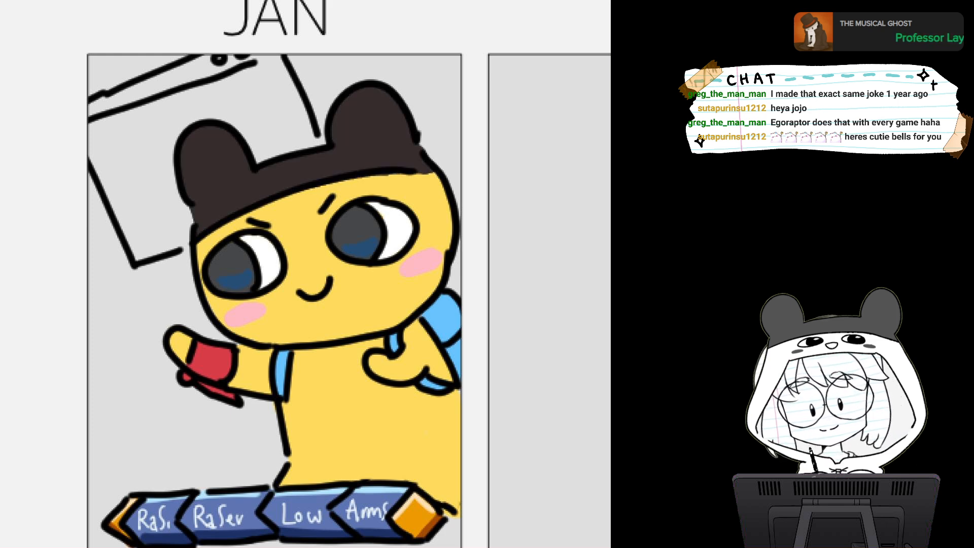
Shade the shoulder straps and backpack darker blue, and the lower part of the gauntlet dark red
{"action": "scroll", "coordinate": [459, 274], "scroll_direction": "down", "scroll_amount": 3}
{"action": "scroll", "coordinate": [458, 274], "scroll_direction": "up", "scroll_amount": 5}
{"action": "scroll", "coordinate": [233, 274], "scroll_direction": "down", "scroll_amount": 1}
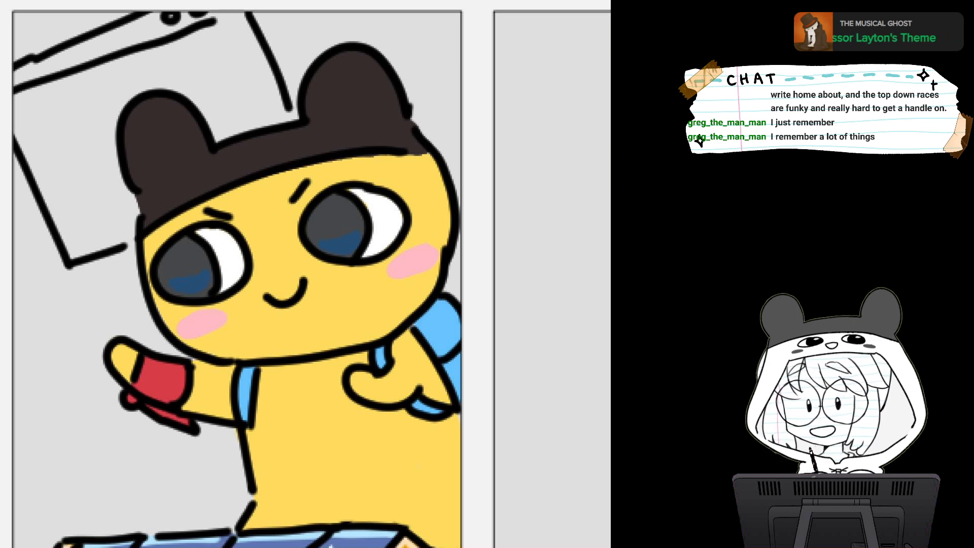
{"action": "scroll", "coordinate": [305, 274], "scroll_direction": "up", "scroll_amount": 2}
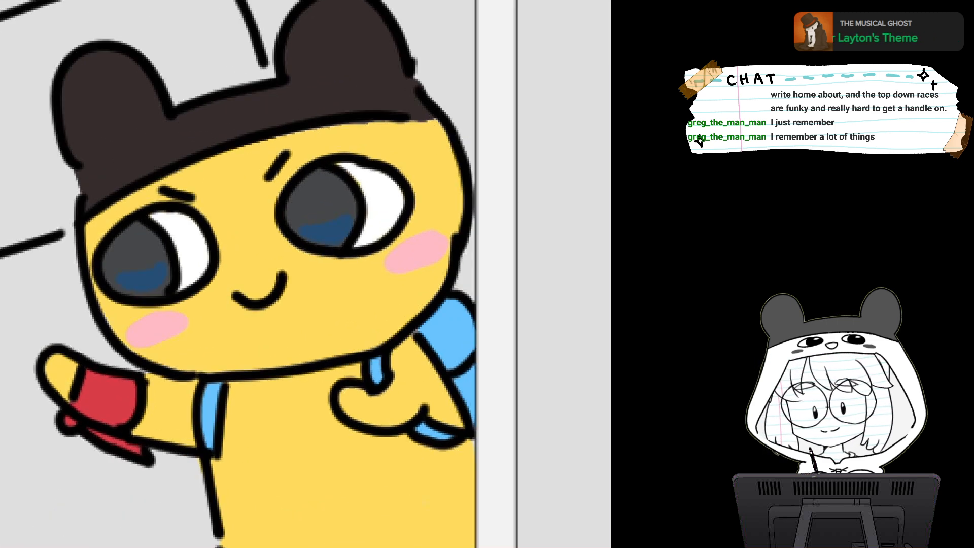
{"action": "scroll", "coordinate": [304, 273], "scroll_direction": "down", "scroll_amount": 2}
{"action": "scroll", "coordinate": [304, 274], "scroll_direction": "down", "scroll_amount": 1}
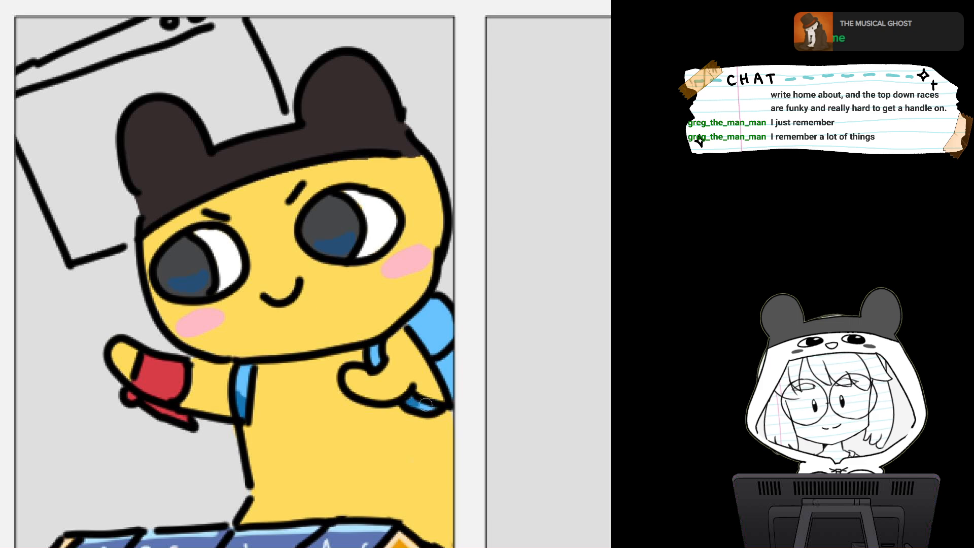
{"action": "mouse_move", "coordinate": [437, 361]}
{"action": "left_mouse_down"}
{"action": "mouse_move", "coordinate": [449, 358]}
{"action": "mouse_move", "coordinate": [453, 396]}
{"action": "mouse_move", "coordinate": [451, 331]}
{"action": "mouse_move", "coordinate": [429, 355]}
{"action": "mouse_move", "coordinate": [442, 339]}
{"action": "mouse_move", "coordinate": [427, 334]}
{"action": "mouse_move", "coordinate": [443, 346]}
{"action": "left_mouse_up"}
{"action": "scroll", "coordinate": [442, 318], "scroll_direction": "down", "scroll_amount": 3}
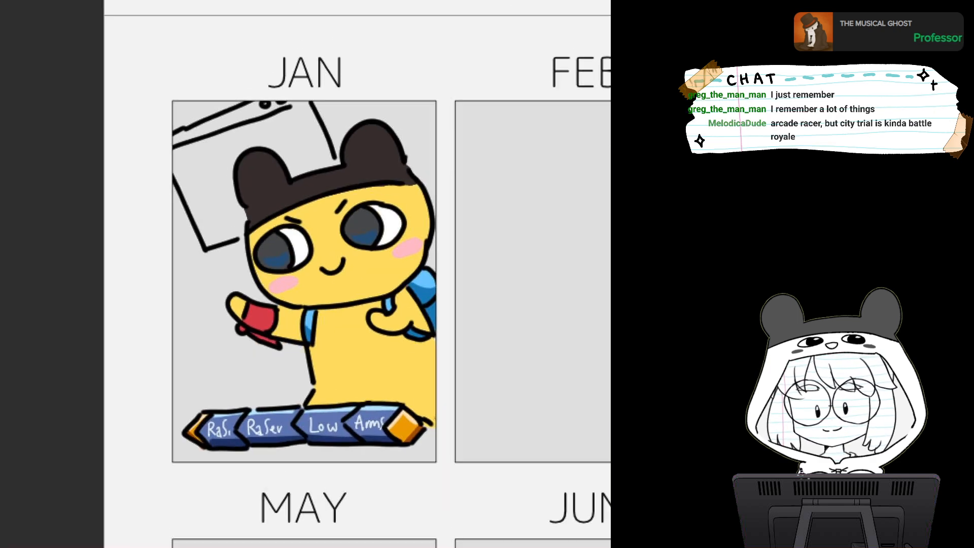
{"action": "scroll", "coordinate": [350, 234], "scroll_direction": "up", "scroll_amount": 5}
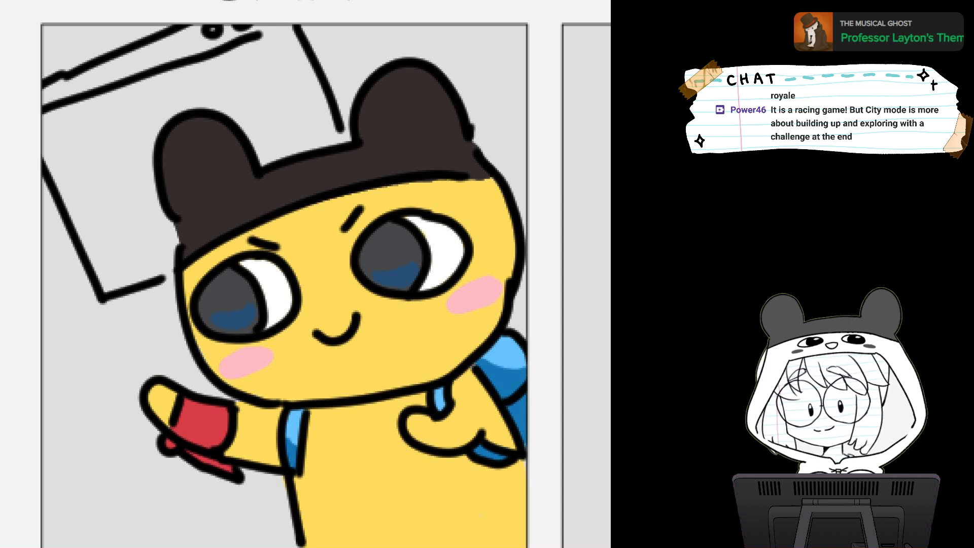
{"action": "mouse_move", "coordinate": [184, 434]}
{"action": "left_mouse_down"}
{"action": "mouse_move", "coordinate": [217, 441]}
{"action": "mouse_move", "coordinate": [193, 450]}
{"action": "mouse_move", "coordinate": [204, 459]}
{"action": "mouse_move", "coordinate": [175, 346]}
{"action": "mouse_move", "coordinate": [138, 295]}
{"action": "left_mouse_up"}
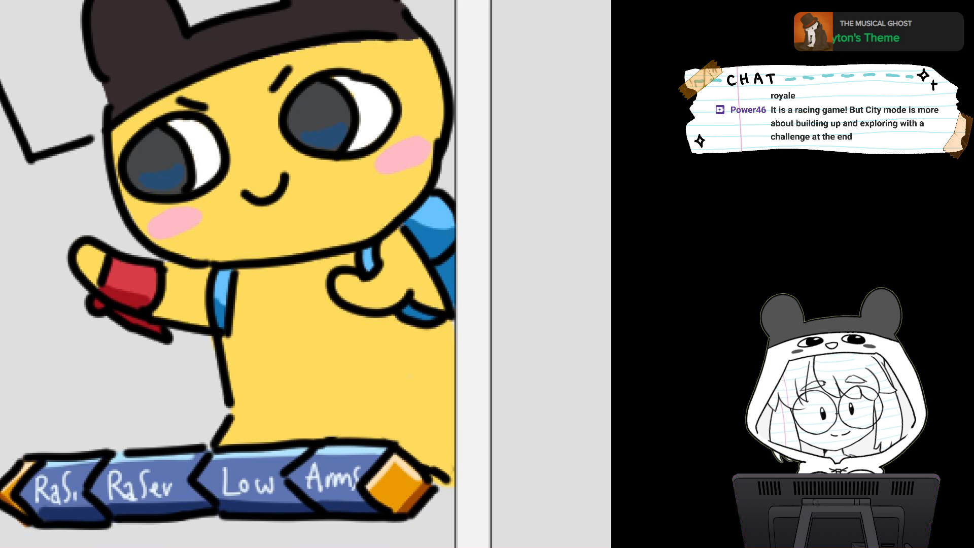
Paint light orange shadows on the yellow body under the head, below the bent arm and along the underside of the outstretched arm
{"action": "left_click_drag", "start_coordinate": [241, 278], "coordinate": [329, 271]}
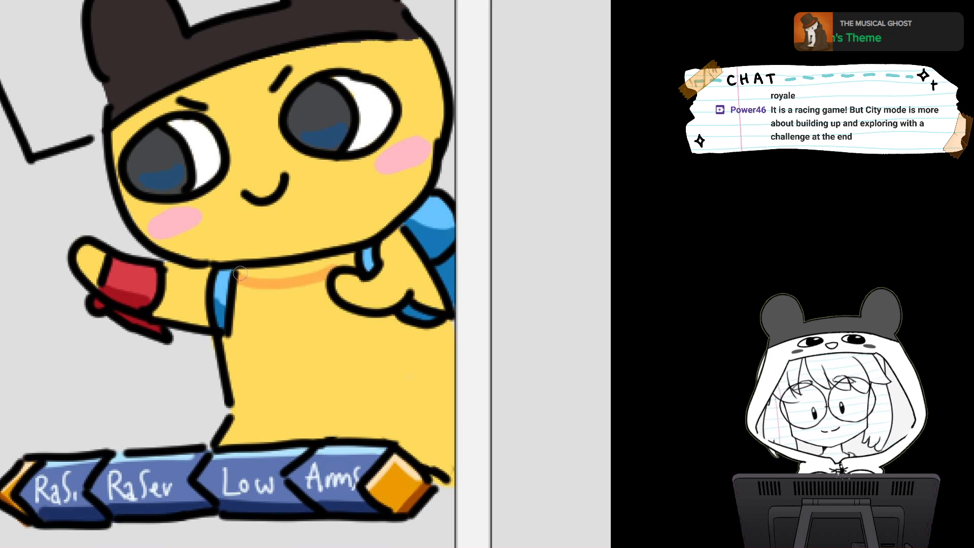
{"action": "left_click_drag", "start_coordinate": [240, 274], "coordinate": [351, 260]}
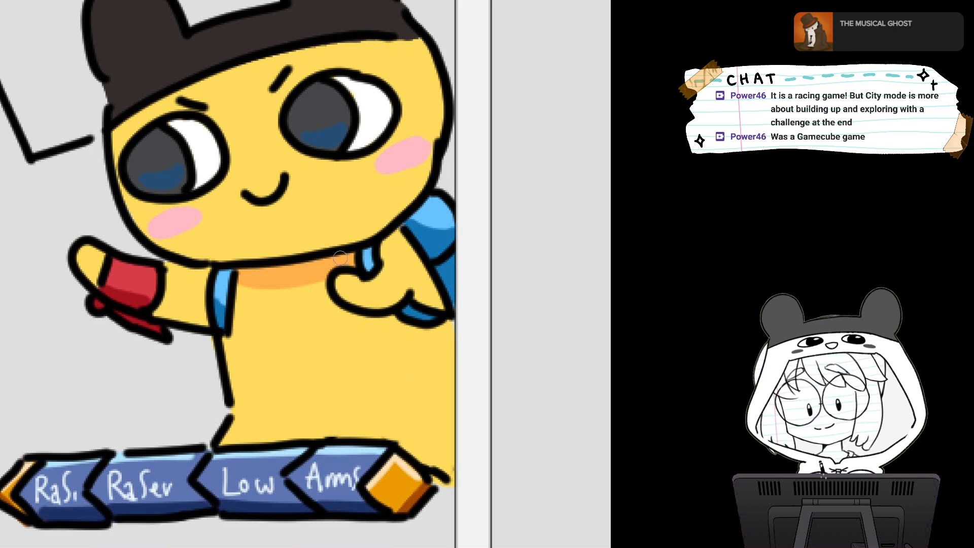
{"action": "mouse_move", "coordinate": [339, 309]}
{"action": "left_mouse_down"}
{"action": "mouse_move", "coordinate": [378, 332]}
{"action": "mouse_move", "coordinate": [398, 319]}
{"action": "mouse_move", "coordinate": [343, 310]}
{"action": "mouse_move", "coordinate": [383, 321]}
{"action": "left_mouse_up"}
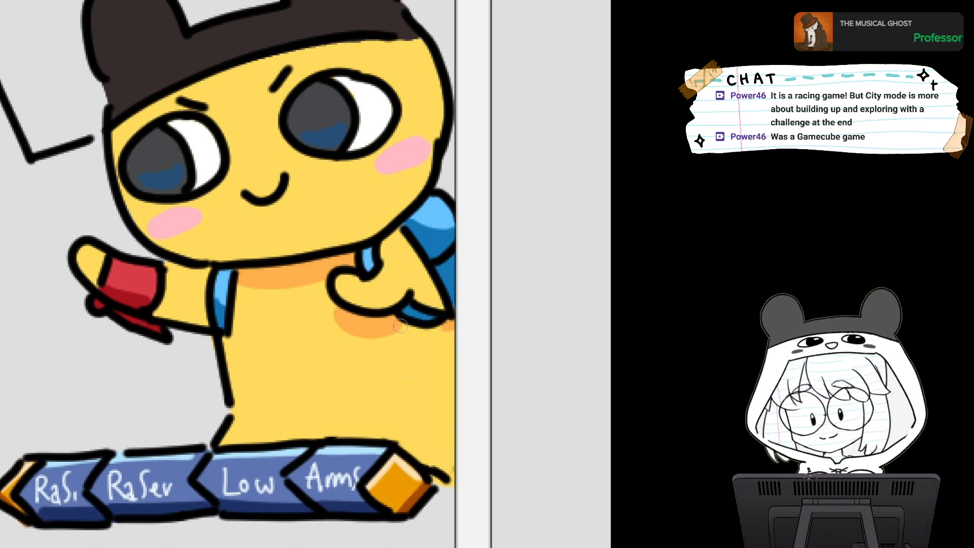
{"action": "mouse_move", "coordinate": [401, 326]}
{"action": "left_mouse_down"}
{"action": "mouse_move", "coordinate": [446, 328]}
{"action": "mouse_move", "coordinate": [409, 337]}
{"action": "mouse_move", "coordinate": [441, 320]}
{"action": "left_mouse_up"}
{"action": "mouse_move", "coordinate": [154, 307]}
{"action": "left_mouse_down"}
{"action": "mouse_move", "coordinate": [161, 317]}
{"action": "mouse_move", "coordinate": [197, 311]}
{"action": "mouse_move", "coordinate": [206, 324]}
{"action": "left_mouse_up"}
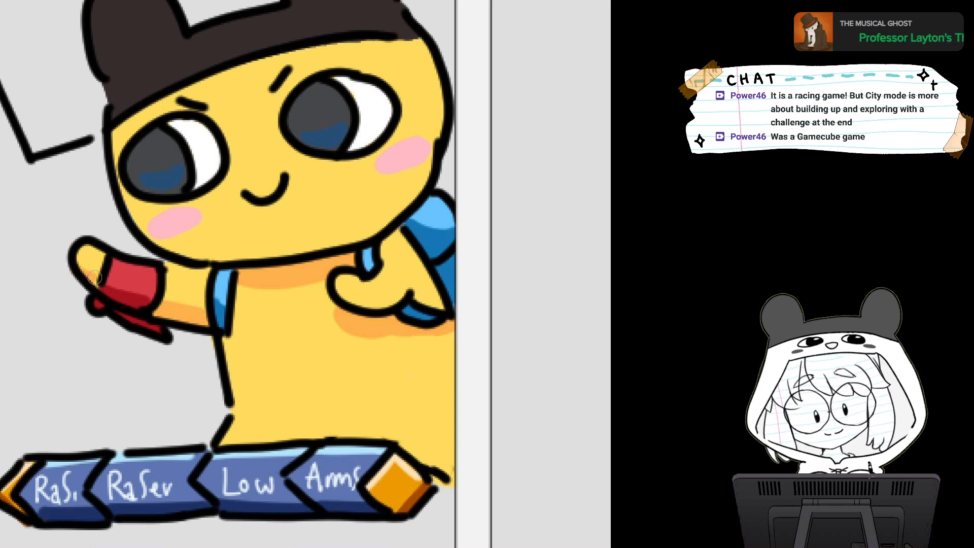
{"action": "left_click_drag", "start_coordinate": [93, 276], "coordinate": [61, 210]}
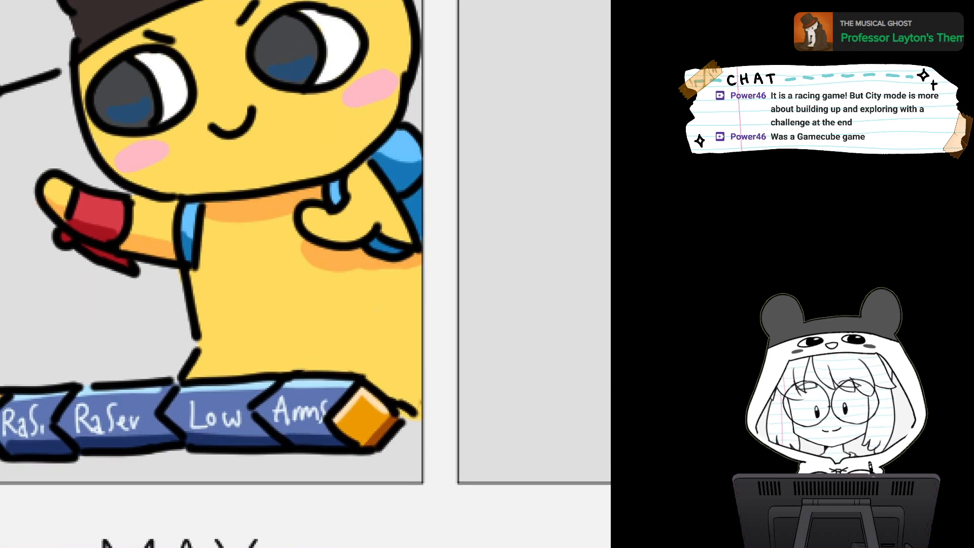
Add light orange shading to the body beside the bar's orange tip and along the right edge of the head
{"action": "left_click_drag", "start_coordinate": [394, 396], "coordinate": [419, 404]}
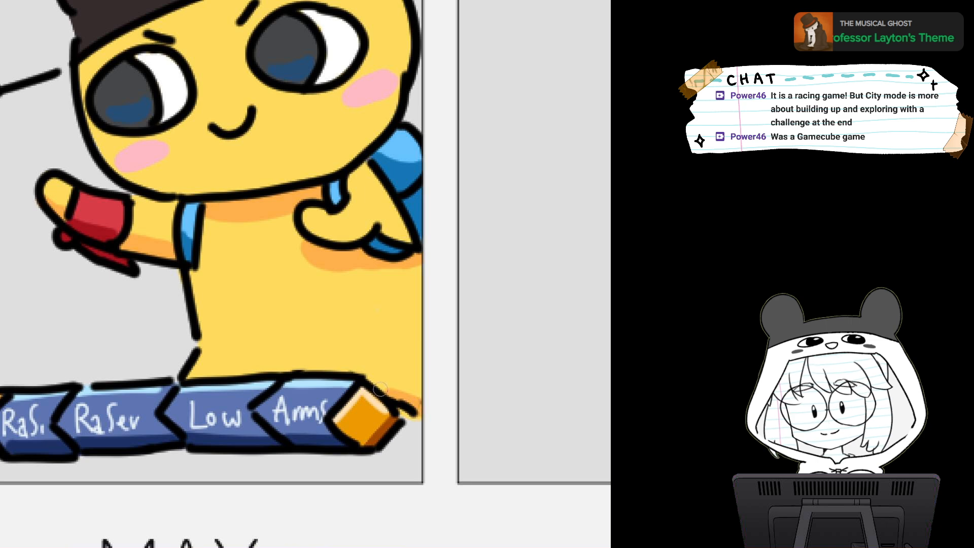
{"action": "mouse_move", "coordinate": [397, 2]}
{"action": "left_mouse_down"}
{"action": "mouse_move", "coordinate": [490, 207]}
{"action": "mouse_move", "coordinate": [499, 269]}
{"action": "mouse_move", "coordinate": [485, 320]}
{"action": "mouse_move", "coordinate": [454, 361]}
{"action": "mouse_move", "coordinate": [463, 342]}
{"action": "mouse_move", "coordinate": [428, 374]}
{"action": "mouse_move", "coordinate": [433, 359]}
{"action": "left_mouse_up"}
{"action": "scroll", "coordinate": [464, 293], "scroll_direction": "down", "scroll_amount": 4}
{"action": "left_click_drag", "start_coordinate": [464, 293], "coordinate": [420, 259]}
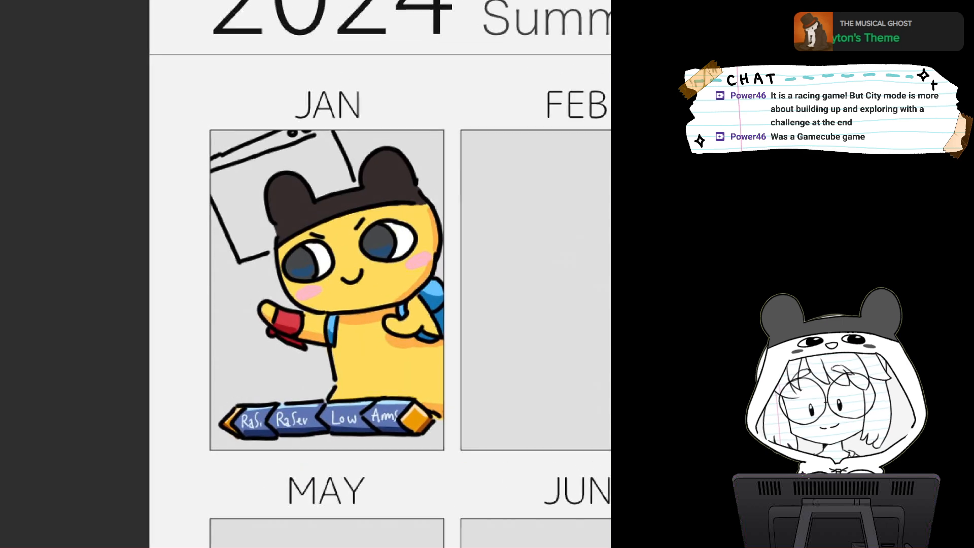
Fill the outlined box behind the January character's cap with light pink
{"action": "scroll", "coordinate": [426, 368], "scroll_direction": "up", "scroll_amount": 4}
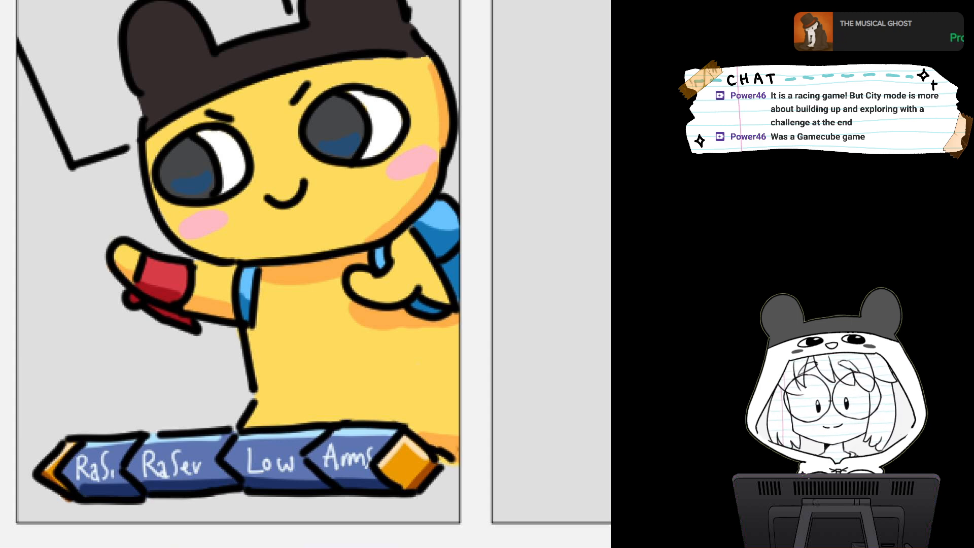
{"action": "left_click_drag", "start_coordinate": [274, 104], "coordinate": [420, 284]}
{"action": "scroll", "coordinate": [420, 284], "scroll_direction": "up", "scroll_amount": 1}
{"action": "left_click_drag", "start_coordinate": [365, 218], "coordinate": [421, 325]}
{"action": "scroll", "coordinate": [422, 325], "scroll_direction": "down", "scroll_amount": 1}
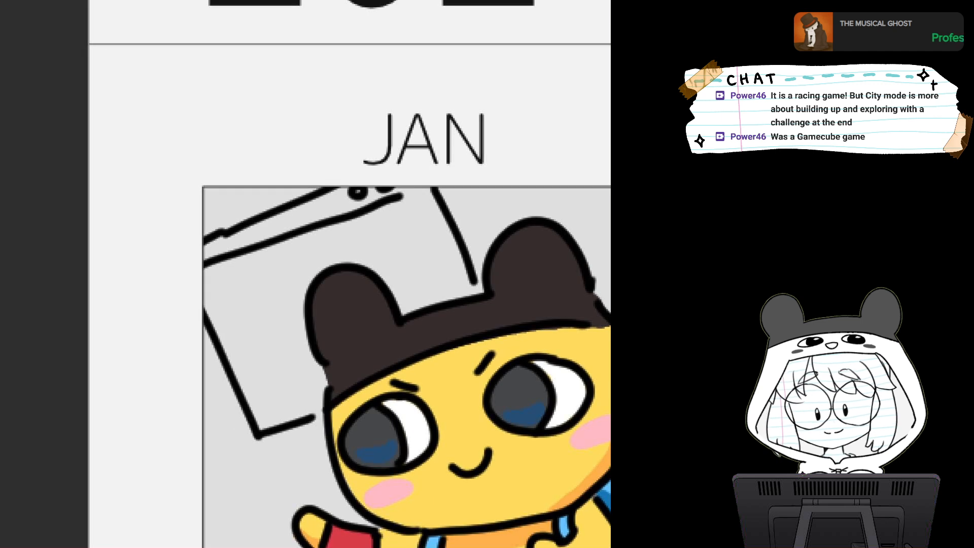
{"action": "left_click_drag", "start_coordinate": [355, 305], "coordinate": [323, 288]}
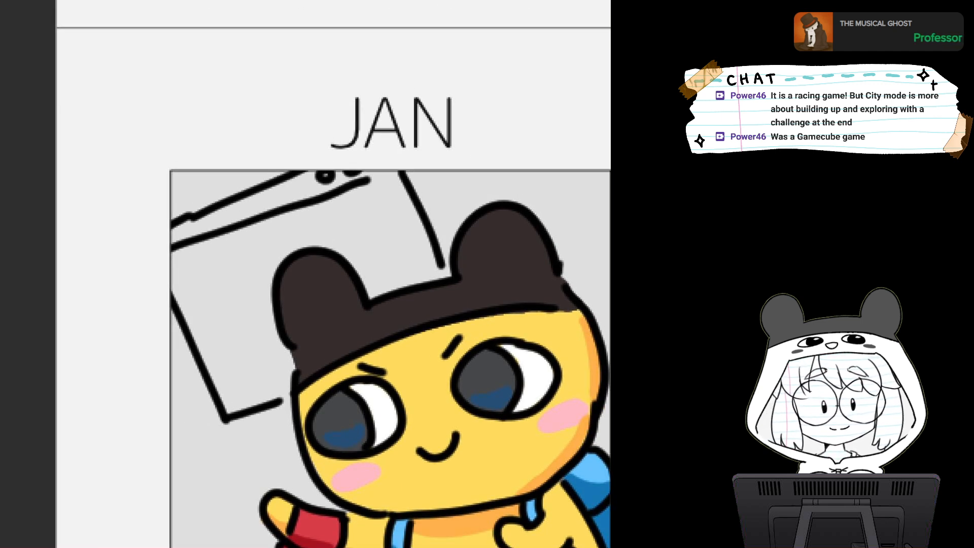
{"action": "mouse_move", "coordinate": [175, 254]}
{"action": "left_mouse_down"}
{"action": "mouse_move", "coordinate": [213, 229]}
{"action": "mouse_move", "coordinate": [345, 181]}
{"action": "mouse_move", "coordinate": [303, 192]}
{"action": "mouse_move", "coordinate": [352, 198]}
{"action": "mouse_move", "coordinate": [390, 233]}
{"action": "mouse_move", "coordinate": [401, 223]}
{"action": "mouse_move", "coordinate": [388, 175]}
{"action": "mouse_move", "coordinate": [439, 274]}
{"action": "mouse_move", "coordinate": [414, 264]}
{"action": "mouse_move", "coordinate": [371, 289]}
{"action": "mouse_move", "coordinate": [419, 269]}
{"action": "mouse_move", "coordinate": [366, 230]}
{"action": "mouse_move", "coordinate": [362, 268]}
{"action": "mouse_move", "coordinate": [358, 235]}
{"action": "mouse_move", "coordinate": [201, 312]}
{"action": "mouse_move", "coordinate": [172, 275]}
{"action": "mouse_move", "coordinate": [231, 403]}
{"action": "mouse_move", "coordinate": [294, 380]}
{"action": "mouse_move", "coordinate": [284, 379]}
{"action": "left_mouse_up"}
{"action": "mouse_move", "coordinate": [185, 249]}
{"action": "left_mouse_down"}
{"action": "mouse_move", "coordinate": [238, 394]}
{"action": "mouse_move", "coordinate": [243, 374]}
{"action": "mouse_move", "coordinate": [259, 369]}
{"action": "mouse_move", "coordinate": [263, 383]}
{"action": "mouse_move", "coordinate": [264, 274]}
{"action": "mouse_move", "coordinate": [269, 339]}
{"action": "mouse_move", "coordinate": [284, 367]}
{"action": "mouse_move", "coordinate": [264, 249]}
{"action": "mouse_move", "coordinate": [239, 256]}
{"action": "mouse_move", "coordinate": [298, 194]}
{"action": "mouse_move", "coordinate": [305, 234]}
{"action": "mouse_move", "coordinate": [282, 244]}
{"action": "mouse_move", "coordinate": [330, 221]}
{"action": "mouse_move", "coordinate": [322, 235]}
{"action": "mouse_move", "coordinate": [351, 249]}
{"action": "mouse_move", "coordinate": [314, 216]}
{"action": "mouse_move", "coordinate": [269, 221]}
{"action": "mouse_move", "coordinate": [301, 222]}
{"action": "left_mouse_up"}
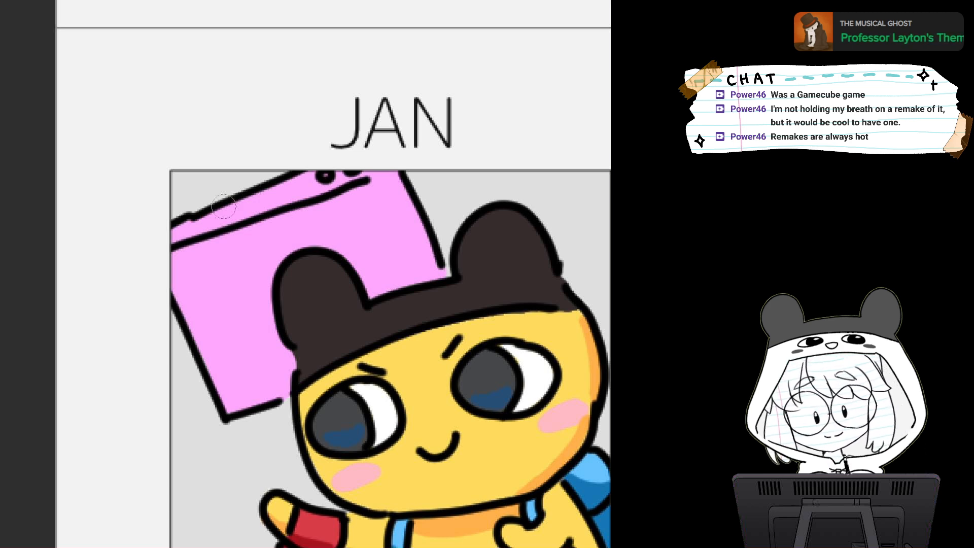
Paint the strip along the upper edge of the pink box light blue, like a window's title bar
{"action": "left_click_drag", "start_coordinate": [175, 234], "coordinate": [308, 179]}
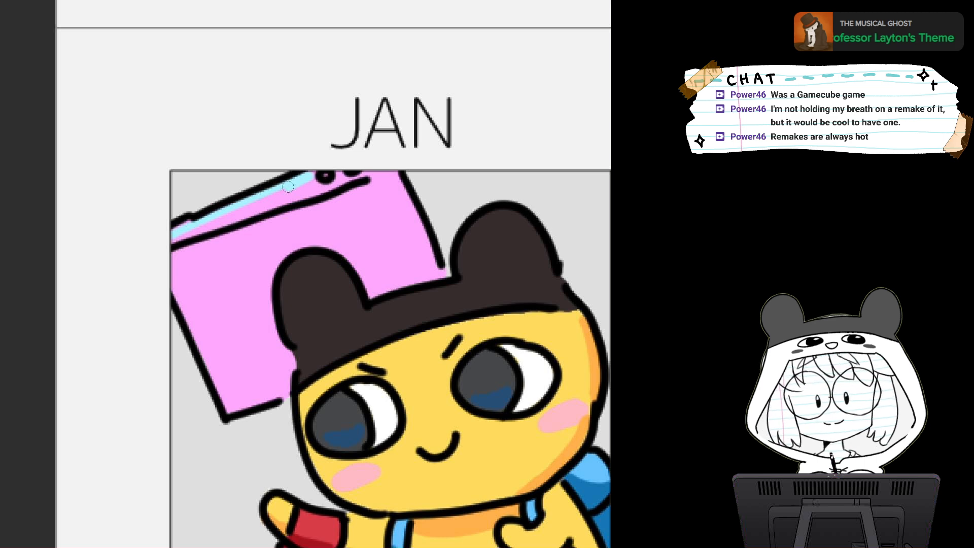
{"action": "key", "text": "ctrl+z"}
{"action": "mouse_move", "coordinate": [175, 236]}
{"action": "left_mouse_down"}
{"action": "mouse_move", "coordinate": [315, 172]}
{"action": "mouse_move", "coordinate": [361, 176]}
{"action": "mouse_move", "coordinate": [277, 203]}
{"action": "mouse_move", "coordinate": [332, 175]}
{"action": "mouse_move", "coordinate": [350, 172]}
{"action": "mouse_move", "coordinate": [264, 209]}
{"action": "mouse_move", "coordinate": [183, 224]}
{"action": "left_mouse_up"}
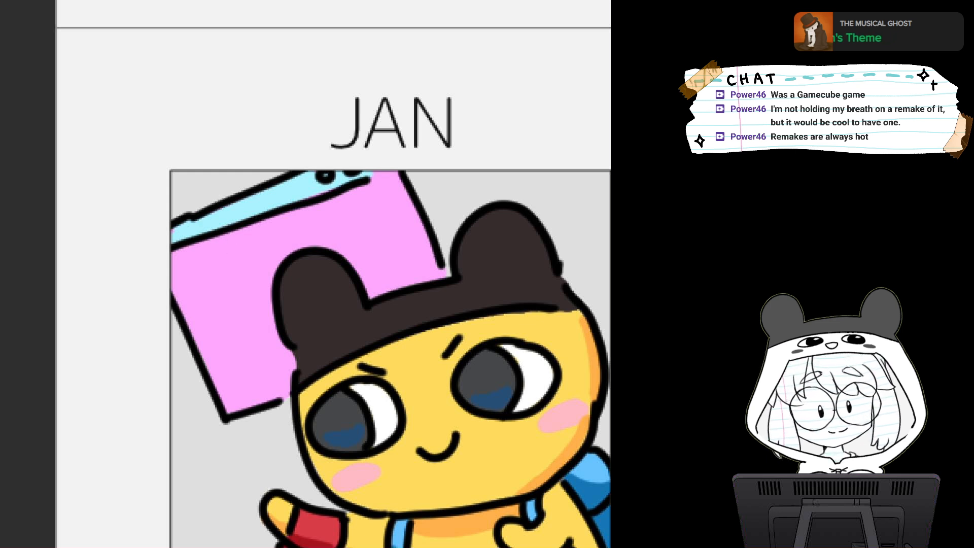
Paint a near-black screen area inside the box, leaving a thin pink border around it
{"action": "mouse_move", "coordinate": [188, 268]}
{"action": "left_mouse_down"}
{"action": "mouse_move", "coordinate": [175, 271]}
{"action": "mouse_move", "coordinate": [382, 184]}
{"action": "left_mouse_up"}
{"action": "mouse_move", "coordinate": [180, 279]}
{"action": "left_mouse_down"}
{"action": "mouse_move", "coordinate": [237, 404]}
{"action": "mouse_move", "coordinate": [238, 383]}
{"action": "mouse_move", "coordinate": [254, 391]}
{"action": "left_mouse_up"}
{"action": "mouse_move", "coordinate": [191, 271]}
{"action": "left_mouse_down"}
{"action": "mouse_move", "coordinate": [243, 383]}
{"action": "mouse_move", "coordinate": [198, 269]}
{"action": "mouse_move", "coordinate": [239, 365]}
{"action": "mouse_move", "coordinate": [254, 264]}
{"action": "mouse_move", "coordinate": [269, 355]}
{"action": "mouse_move", "coordinate": [263, 320]}
{"action": "mouse_move", "coordinate": [270, 343]}
{"action": "mouse_move", "coordinate": [246, 311]}
{"action": "mouse_move", "coordinate": [292, 340]}
{"action": "mouse_move", "coordinate": [284, 357]}
{"action": "mouse_move", "coordinate": [233, 388]}
{"action": "mouse_move", "coordinate": [378, 192]}
{"action": "mouse_move", "coordinate": [403, 193]}
{"action": "mouse_move", "coordinate": [429, 284]}
{"action": "left_mouse_up"}
{"action": "mouse_move", "coordinate": [346, 239]}
{"action": "left_mouse_down"}
{"action": "mouse_move", "coordinate": [345, 262]}
{"action": "mouse_move", "coordinate": [375, 296]}
{"action": "mouse_move", "coordinate": [406, 266]}
{"action": "mouse_move", "coordinate": [388, 203]}
{"action": "mouse_move", "coordinate": [393, 276]}
{"action": "mouse_move", "coordinate": [352, 223]}
{"action": "mouse_move", "coordinate": [367, 256]}
{"action": "mouse_move", "coordinate": [394, 278]}
{"action": "mouse_move", "coordinate": [407, 275]}
{"action": "mouse_move", "coordinate": [337, 246]}
{"action": "mouse_move", "coordinate": [263, 254]}
{"action": "mouse_move", "coordinate": [258, 267]}
{"action": "mouse_move", "coordinate": [314, 233]}
{"action": "left_mouse_up"}
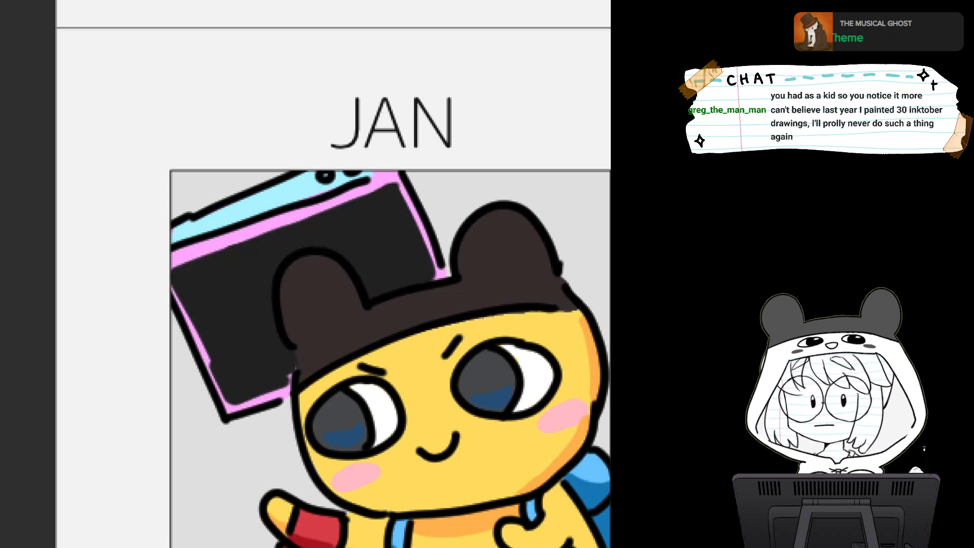
Recolour the dark screen area medium grey, following the outline of the character's cap
{"action": "mouse_move", "coordinate": [273, 257]}
{"action": "left_mouse_down"}
{"action": "mouse_move", "coordinate": [265, 310]}
{"action": "mouse_move", "coordinate": [287, 380]}
{"action": "left_mouse_up"}
{"action": "mouse_move", "coordinate": [277, 257]}
{"action": "left_mouse_down"}
{"action": "mouse_move", "coordinate": [305, 237]}
{"action": "mouse_move", "coordinate": [345, 243]}
{"action": "left_mouse_up"}
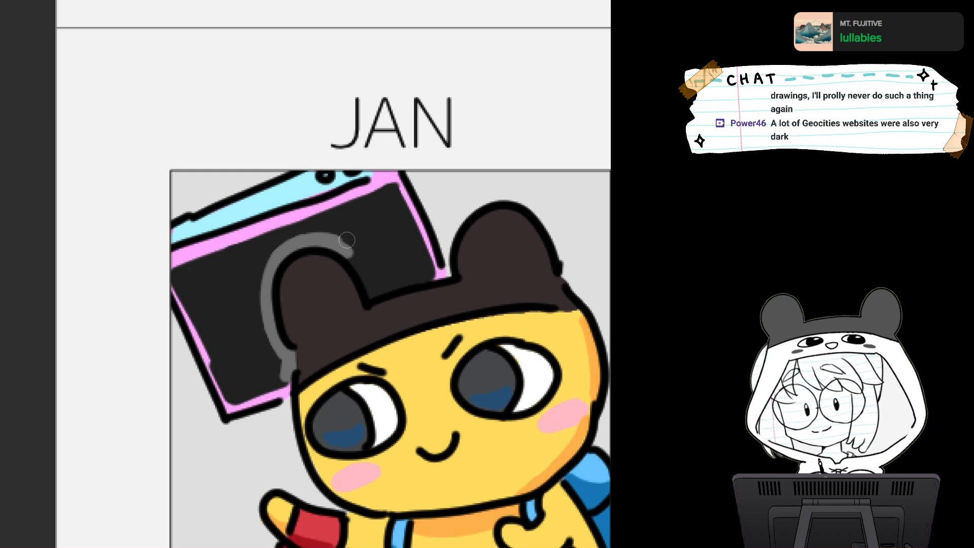
{"action": "mouse_move", "coordinate": [348, 250]}
{"action": "left_mouse_down"}
{"action": "mouse_move", "coordinate": [375, 293]}
{"action": "mouse_move", "coordinate": [433, 268]}
{"action": "left_mouse_up"}
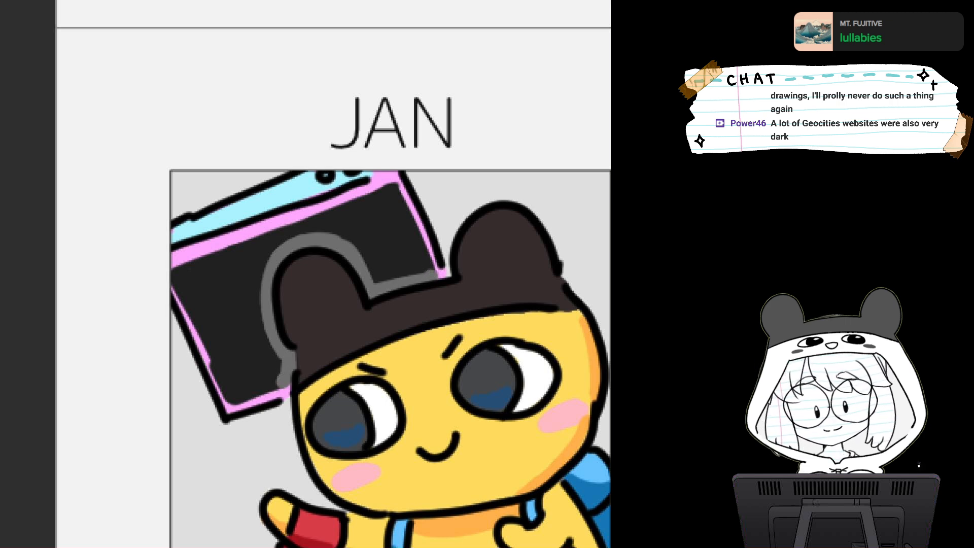
{"action": "left_click", "coordinate": [229, 315]}
{"action": "left_click", "coordinate": [395, 229]}
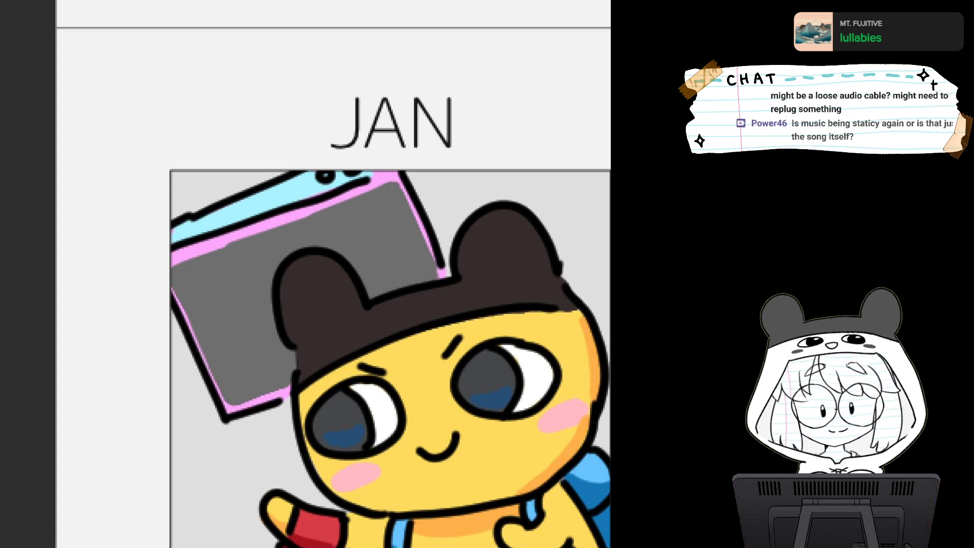
Paint the window frame's right border salmon and add an orange round-headed figure on the grey screen beside the cap
{"action": "left_click_drag", "start_coordinate": [394, 183], "coordinate": [436, 271]}
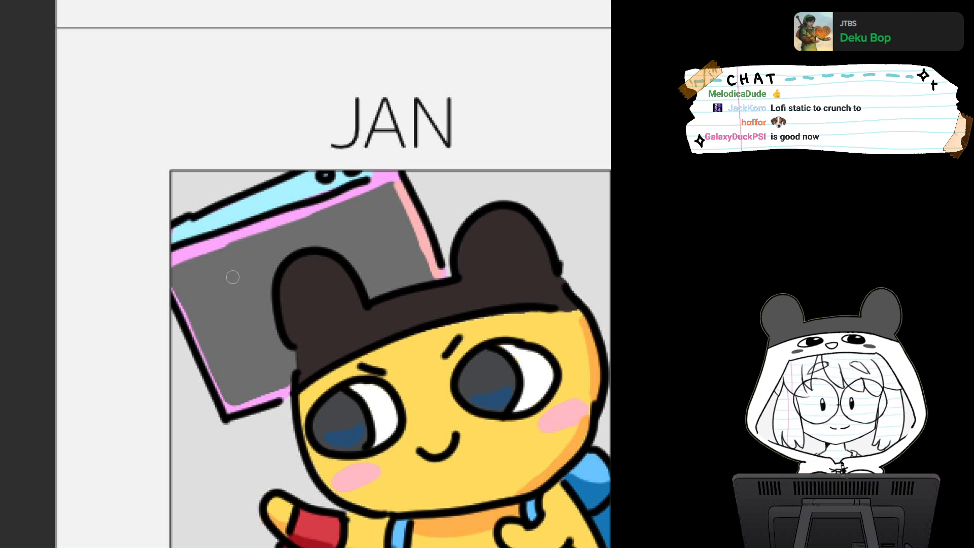
{"action": "mouse_move", "coordinate": [239, 277]}
{"action": "left_mouse_down"}
{"action": "mouse_move", "coordinate": [244, 304]}
{"action": "mouse_move", "coordinate": [261, 269]}
{"action": "mouse_move", "coordinate": [245, 308]}
{"action": "mouse_move", "coordinate": [267, 287]}
{"action": "mouse_move", "coordinate": [269, 267]}
{"action": "mouse_move", "coordinate": [238, 268]}
{"action": "mouse_move", "coordinate": [234, 282]}
{"action": "mouse_move", "coordinate": [253, 262]}
{"action": "mouse_move", "coordinate": [274, 266]}
{"action": "mouse_move", "coordinate": [248, 307]}
{"action": "mouse_move", "coordinate": [267, 275]}
{"action": "mouse_move", "coordinate": [268, 292]}
{"action": "mouse_move", "coordinate": [243, 268]}
{"action": "mouse_move", "coordinate": [254, 304]}
{"action": "mouse_move", "coordinate": [267, 308]}
{"action": "mouse_move", "coordinate": [274, 355]}
{"action": "mouse_move", "coordinate": [279, 348]}
{"action": "mouse_move", "coordinate": [284, 366]}
{"action": "mouse_move", "coordinate": [287, 358]}
{"action": "left_mouse_up"}
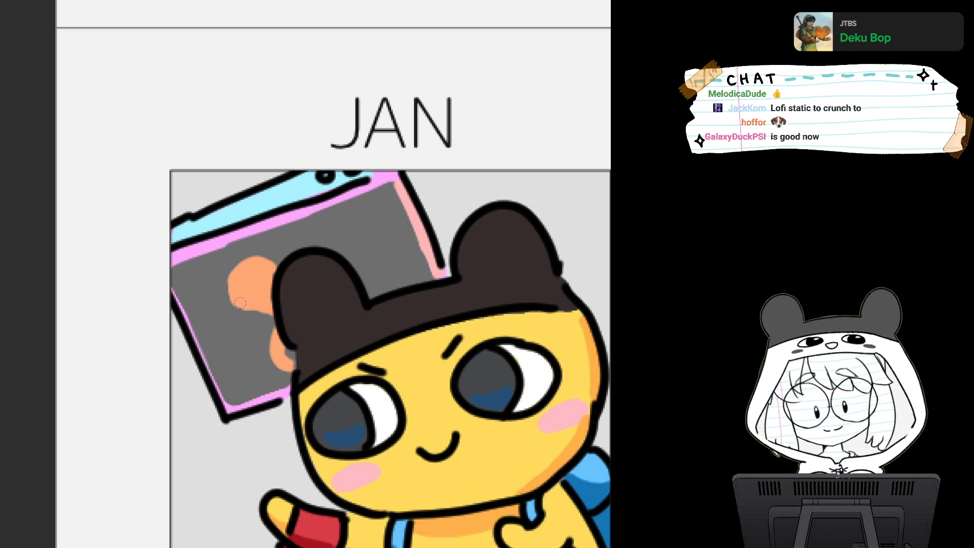
{"action": "left_click_drag", "start_coordinate": [232, 282], "coordinate": [235, 296]}
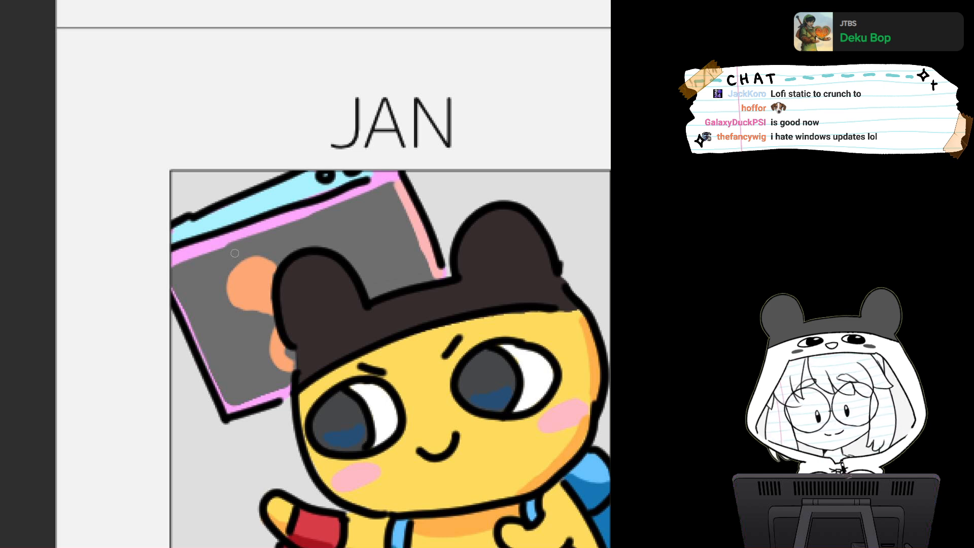
Give the small orange figure a brown hat and clothing, an arm, grey eyes and a magnifying glass
{"action": "mouse_move", "coordinate": [234, 250]}
{"action": "left_mouse_down"}
{"action": "mouse_move", "coordinate": [236, 269]}
{"action": "mouse_move", "coordinate": [251, 249]}
{"action": "mouse_move", "coordinate": [239, 267]}
{"action": "mouse_move", "coordinate": [250, 254]}
{"action": "mouse_move", "coordinate": [253, 262]}
{"action": "mouse_move", "coordinate": [236, 256]}
{"action": "mouse_move", "coordinate": [245, 247]}
{"action": "mouse_move", "coordinate": [256, 260]}
{"action": "left_mouse_up"}
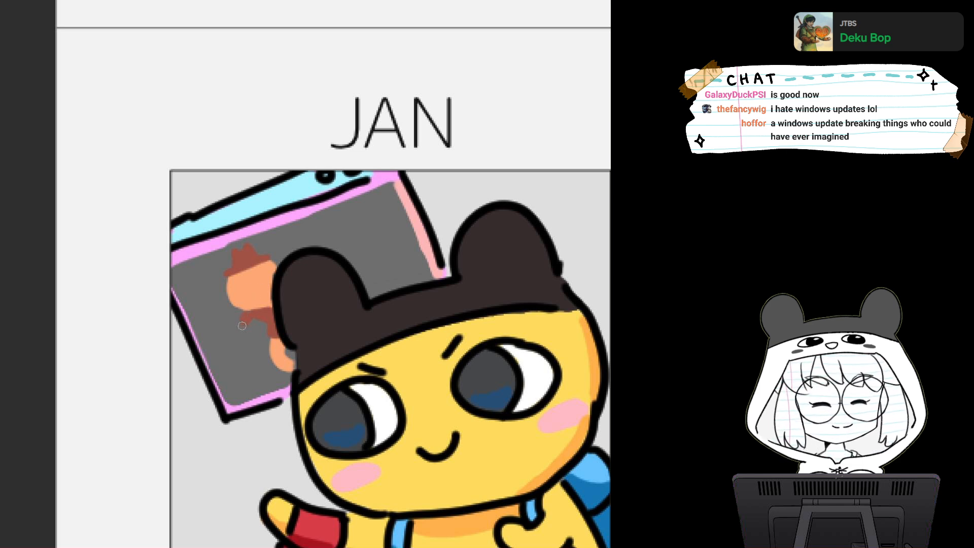
{"action": "left_click_drag", "start_coordinate": [240, 325], "coordinate": [243, 328]}
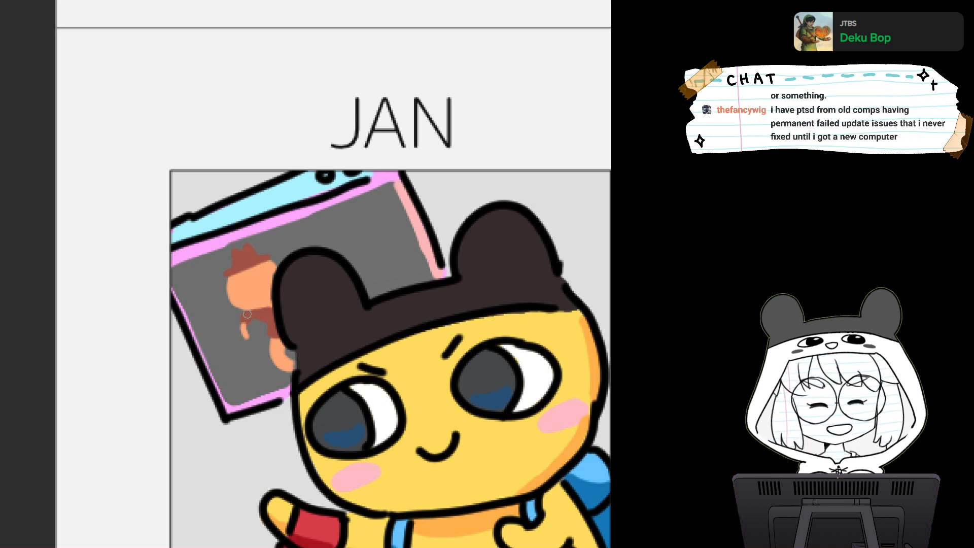
{"action": "mouse_move", "coordinate": [252, 324]}
{"action": "left_mouse_down"}
{"action": "mouse_move", "coordinate": [248, 291]}
{"action": "mouse_move", "coordinate": [264, 320]}
{"action": "mouse_move", "coordinate": [254, 286]}
{"action": "mouse_move", "coordinate": [242, 317]}
{"action": "mouse_move", "coordinate": [265, 303]}
{"action": "mouse_move", "coordinate": [248, 292]}
{"action": "left_mouse_up"}
{"action": "key", "text": "ctrl+z"}
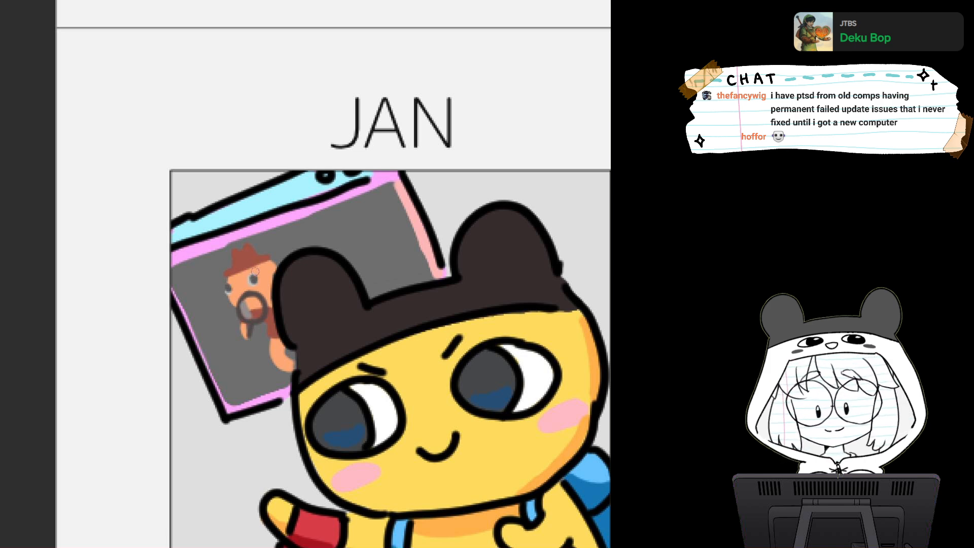
Scribble a light grey heading and several text lines on the grey screen between the cap's ears
{"action": "scroll", "coordinate": [255, 271], "scroll_direction": "down", "scroll_amount": 5}
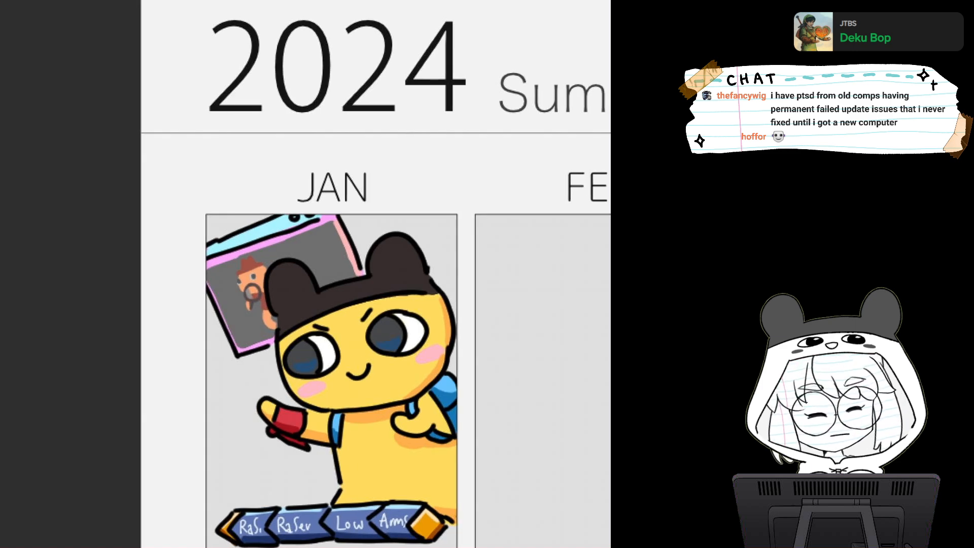
{"action": "mouse_move", "coordinate": [273, 261]}
{"action": "left_mouse_down"}
{"action": "mouse_move", "coordinate": [325, 237]}
{"action": "mouse_move", "coordinate": [335, 277]}
{"action": "left_mouse_up"}
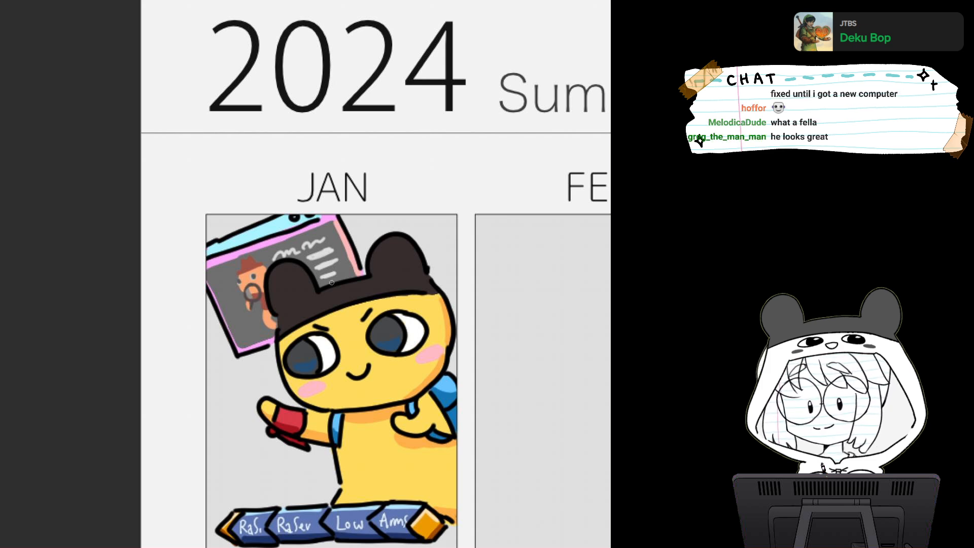
{"action": "left_click_drag", "start_coordinate": [331, 283], "coordinate": [241, 190]}
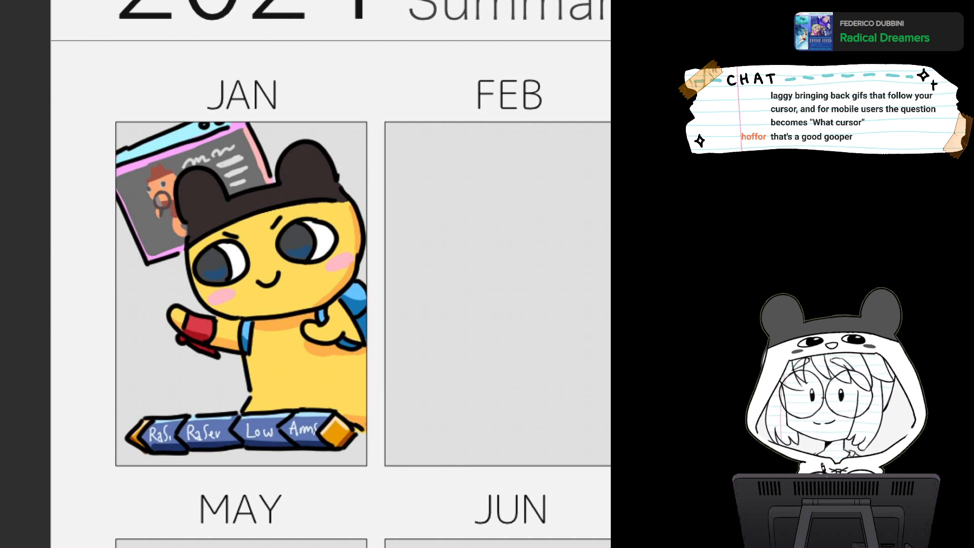
Sketch a face with round glasses, an open mouth and two raised hands in the lower right of the February box
{"action": "left_click_drag", "start_coordinate": [406, 284], "coordinate": [261, 291]}
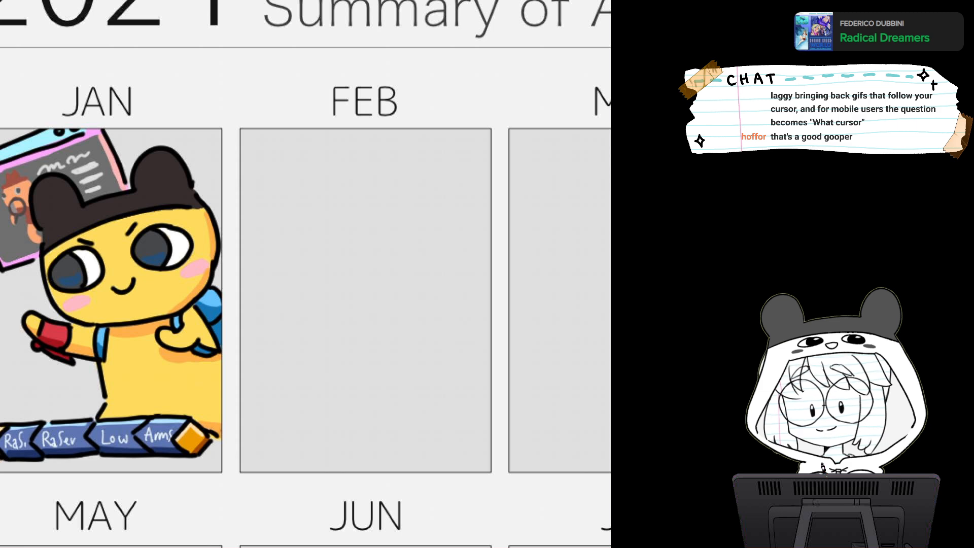
{"action": "left_click_drag", "start_coordinate": [243, 274], "coordinate": [366, 293]}
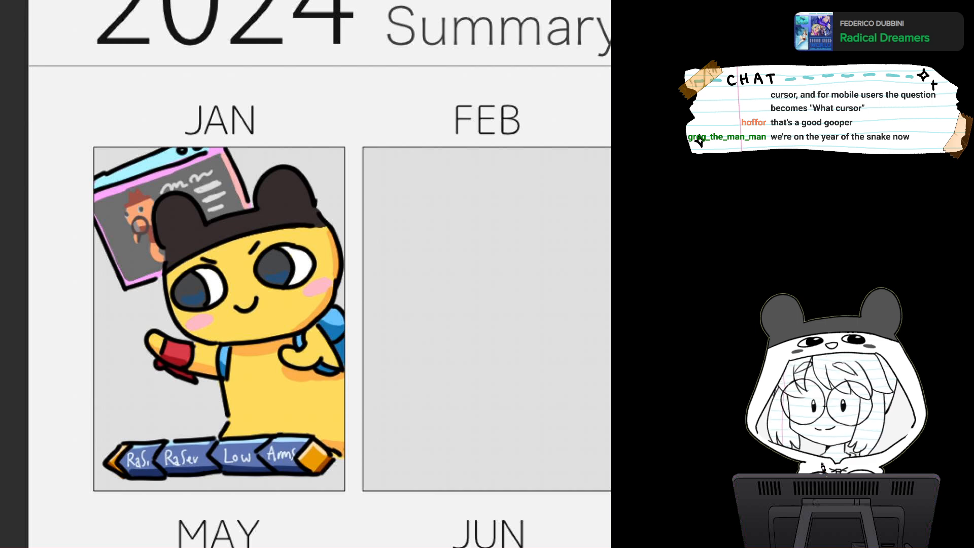
{"action": "scroll", "coordinate": [304, 274], "scroll_direction": "down", "scroll_amount": 3}
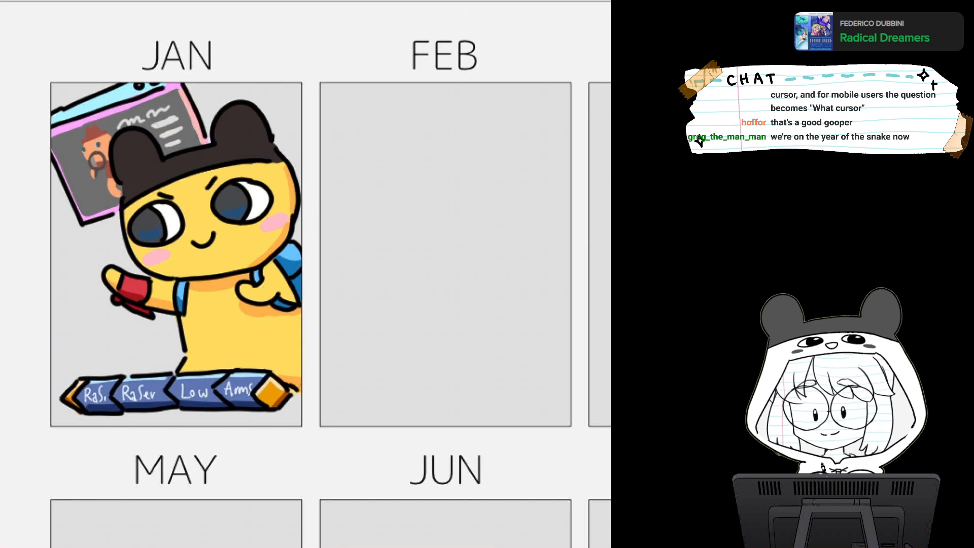
{"action": "scroll", "coordinate": [305, 274], "scroll_direction": "right", "scroll_amount": 2}
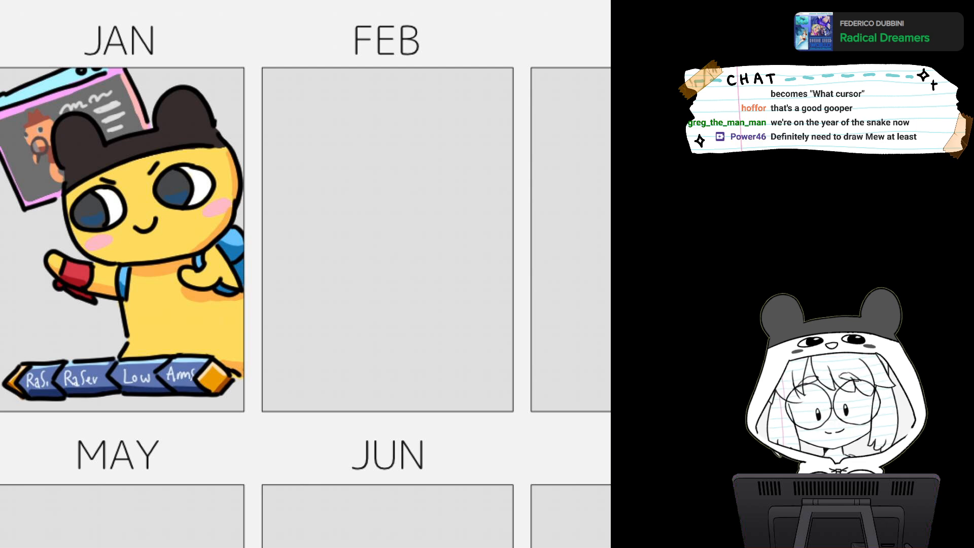
{"action": "scroll", "coordinate": [305, 274], "scroll_direction": "down", "scroll_amount": 3}
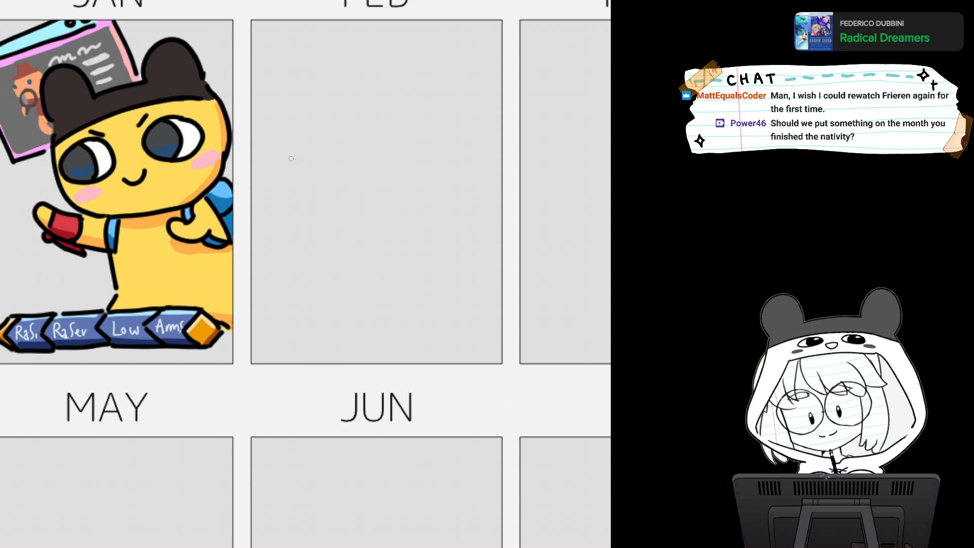
{"action": "mouse_move", "coordinate": [425, 243]}
{"action": "left_mouse_down"}
{"action": "mouse_move", "coordinate": [412, 269]}
{"action": "mouse_move", "coordinate": [421, 306]}
{"action": "left_mouse_up"}
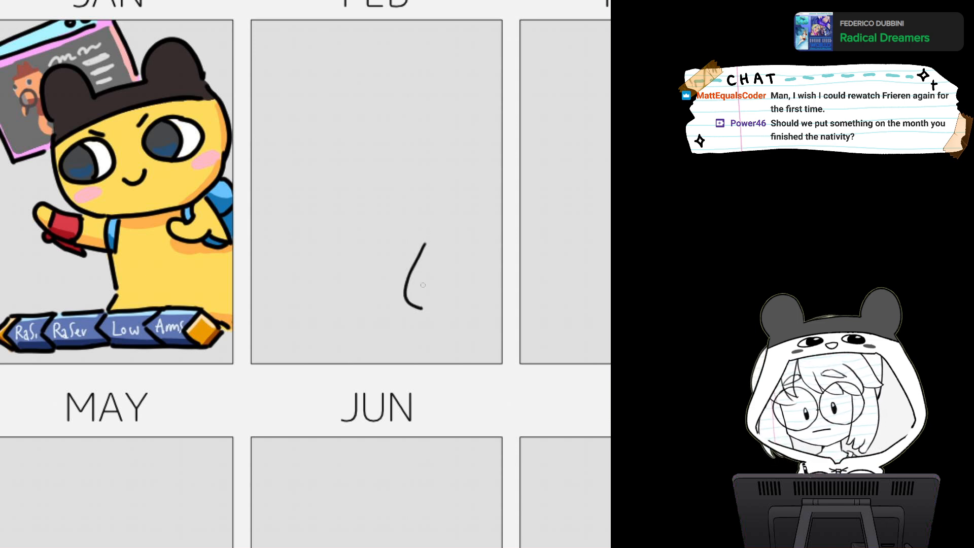
{"action": "mouse_move", "coordinate": [413, 269]}
{"action": "left_mouse_down"}
{"action": "mouse_move", "coordinate": [469, 258]}
{"action": "mouse_move", "coordinate": [446, 271]}
{"action": "mouse_move", "coordinate": [431, 307]}
{"action": "mouse_move", "coordinate": [441, 300]}
{"action": "mouse_move", "coordinate": [436, 307]}
{"action": "mouse_move", "coordinate": [464, 315]}
{"action": "left_mouse_up"}
{"action": "mouse_move", "coordinate": [403, 312]}
{"action": "left_mouse_down"}
{"action": "mouse_move", "coordinate": [376, 293]}
{"action": "mouse_move", "coordinate": [371, 317]}
{"action": "mouse_move", "coordinate": [384, 323]}
{"action": "left_mouse_up"}
{"action": "mouse_move", "coordinate": [467, 329]}
{"action": "left_mouse_down"}
{"action": "mouse_move", "coordinate": [440, 324]}
{"action": "mouse_move", "coordinate": [449, 341]}
{"action": "mouse_move", "coordinate": [471, 345]}
{"action": "left_mouse_up"}
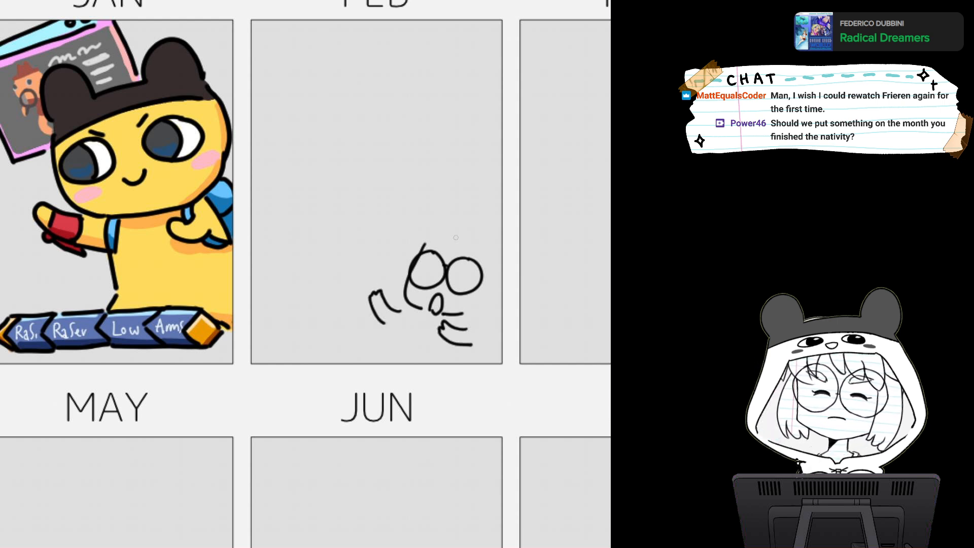
Draw the February character's fringe, side hair and head outline, and add the wrist line under the left hand
{"action": "mouse_move", "coordinate": [451, 233]}
{"action": "left_mouse_down"}
{"action": "mouse_move", "coordinate": [451, 262]}
{"action": "mouse_move", "coordinate": [476, 263]}
{"action": "mouse_move", "coordinate": [479, 241]}
{"action": "mouse_move", "coordinate": [483, 267]}
{"action": "left_mouse_up"}
{"action": "mouse_move", "coordinate": [426, 223]}
{"action": "left_mouse_down"}
{"action": "mouse_move", "coordinate": [419, 231]}
{"action": "mouse_move", "coordinate": [439, 238]}
{"action": "left_mouse_up"}
{"action": "mouse_move", "coordinate": [405, 265]}
{"action": "left_mouse_down"}
{"action": "mouse_move", "coordinate": [382, 295]}
{"action": "mouse_move", "coordinate": [401, 299]}
{"action": "left_mouse_up"}
{"action": "mouse_move", "coordinate": [479, 260]}
{"action": "left_mouse_down"}
{"action": "mouse_move", "coordinate": [482, 319]}
{"action": "mouse_move", "coordinate": [500, 297]}
{"action": "left_mouse_up"}
{"action": "left_click_drag", "start_coordinate": [444, 219], "coordinate": [499, 242]}
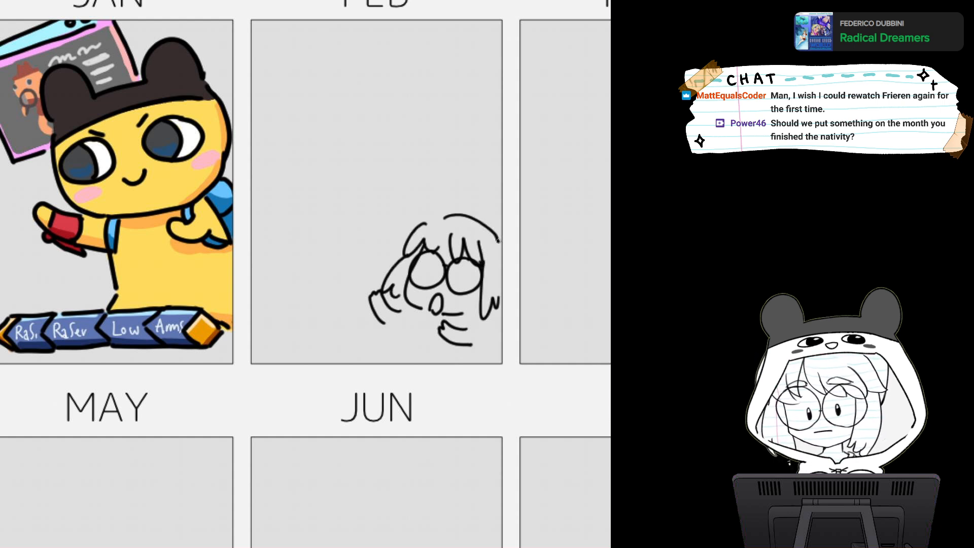
{"action": "mouse_move", "coordinate": [381, 323]}
{"action": "left_mouse_down"}
{"action": "mouse_move", "coordinate": [411, 333]}
{"action": "mouse_move", "coordinate": [409, 343]}
{"action": "left_mouse_up"}
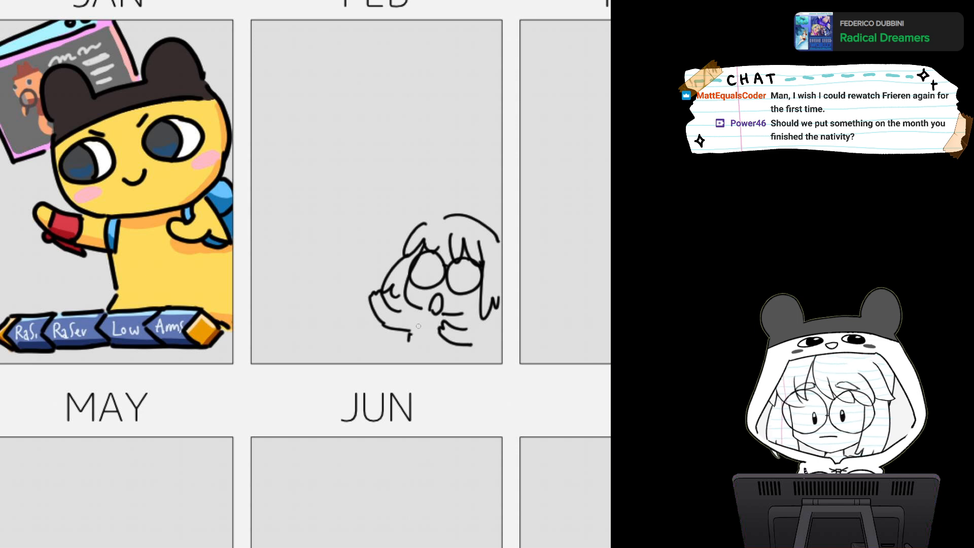
Lasso the February character sketch, scale it down and move it into the box's lower-right corner
{"action": "mouse_move", "coordinate": [502, 182]}
{"action": "left_mouse_down"}
{"action": "mouse_move", "coordinate": [536, 321]}
{"action": "mouse_move", "coordinate": [504, 184]}
{"action": "left_mouse_up"}
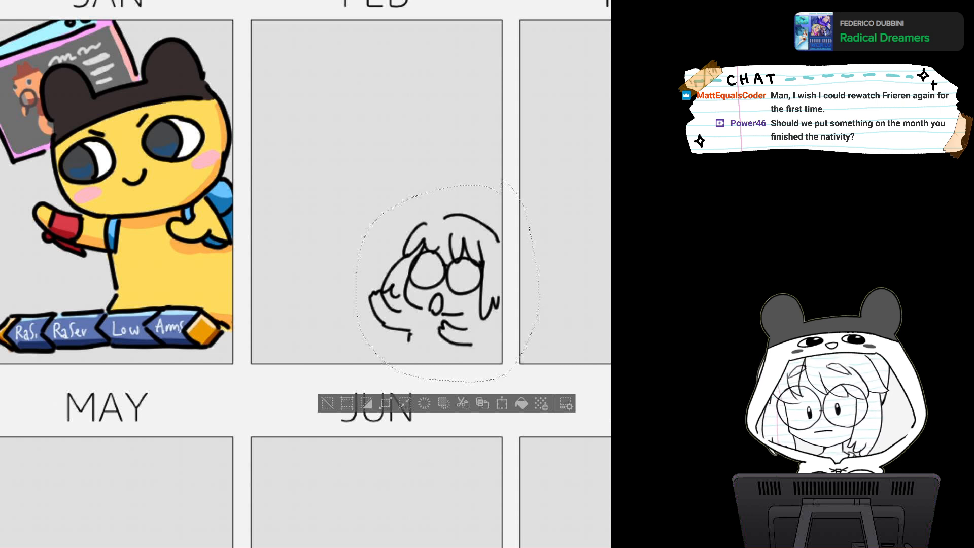
{"action": "key", "text": "ctrl+t"}
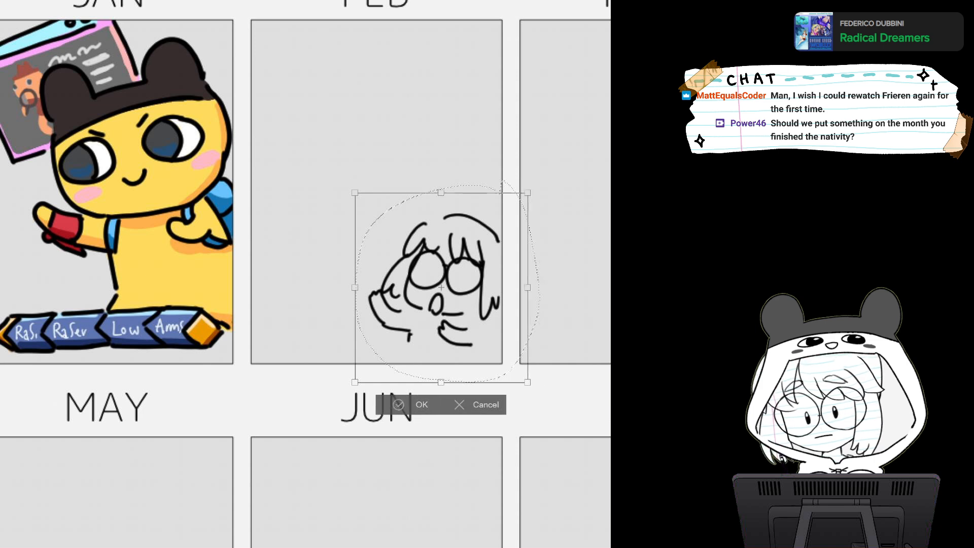
{"action": "left_click_drag", "start_coordinate": [527, 193], "coordinate": [501, 222]}
{"action": "left_click_drag", "start_coordinate": [428, 302], "coordinate": [461, 314]}
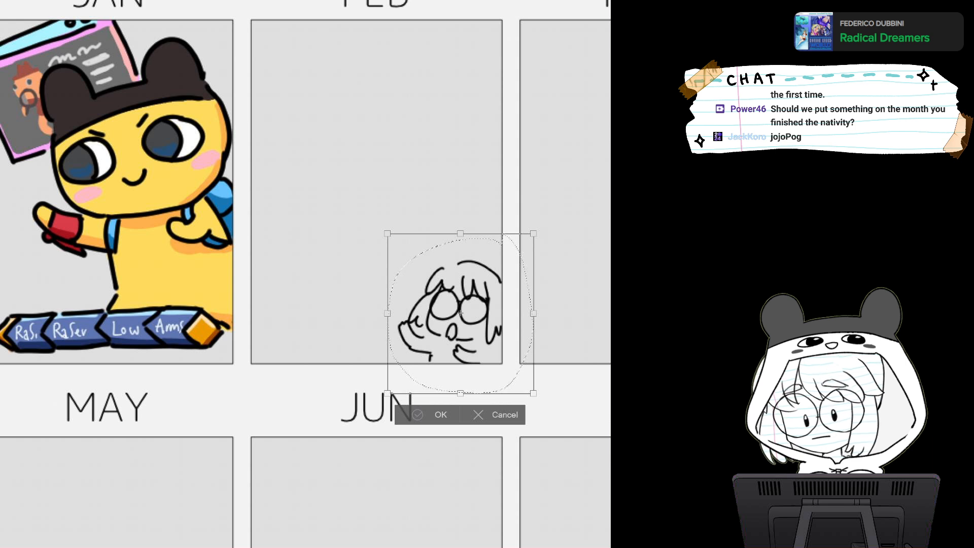
{"action": "key", "text": "Return"}
{"action": "key", "text": "ctrl+d"}
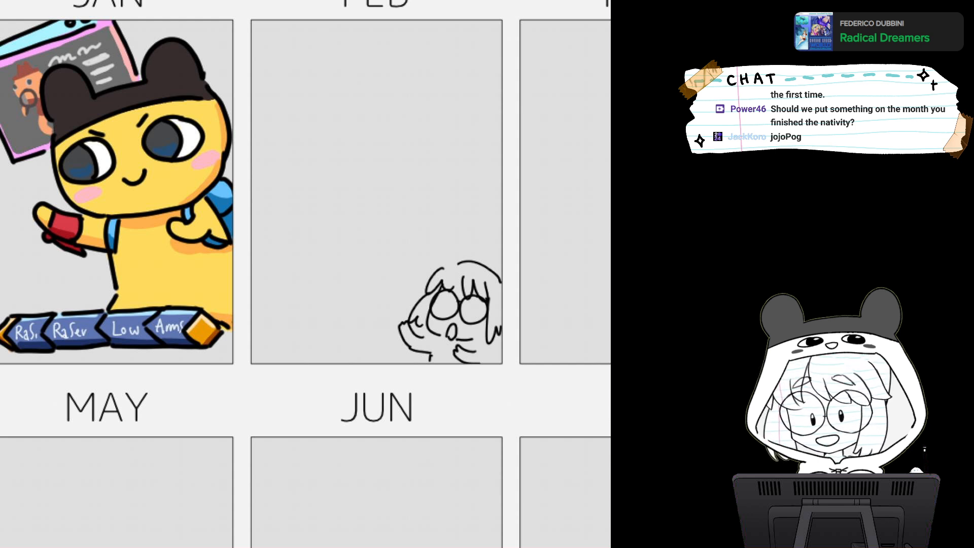
{"action": "mouse_move", "coordinate": [451, 324]}
{"action": "left_mouse_down"}
{"action": "mouse_move", "coordinate": [454, 334]}
{"action": "mouse_move", "coordinate": [439, 339]}
{"action": "mouse_move", "coordinate": [447, 325]}
{"action": "mouse_move", "coordinate": [451, 337]}
{"action": "mouse_move", "coordinate": [451, 325]}
{"action": "left_mouse_up"}
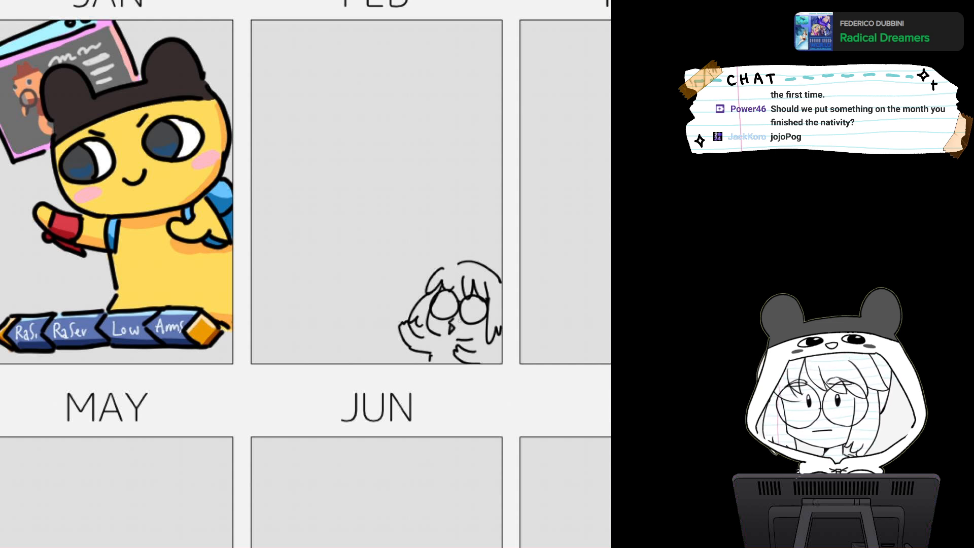
{"action": "mouse_move", "coordinate": [451, 320]}
{"action": "left_mouse_down"}
{"action": "mouse_move", "coordinate": [447, 339]}
{"action": "mouse_move", "coordinate": [458, 339]}
{"action": "left_mouse_up"}
{"action": "key", "text": "ctrl+z"}
{"action": "key", "text": "ctrl+z"}
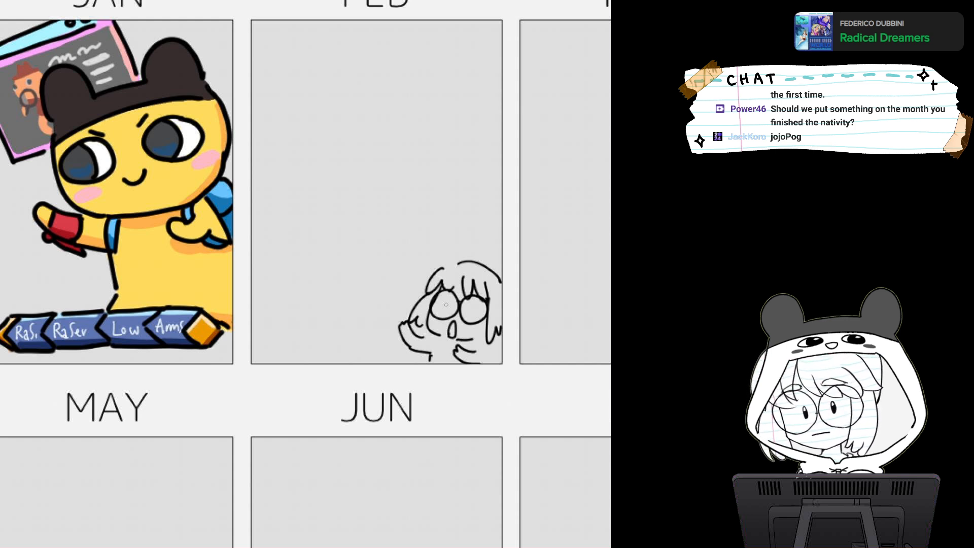
Draw oval pupils inside both lenses of the February character's glasses
{"action": "left_click_drag", "start_coordinate": [446, 303], "coordinate": [466, 311]}
{"action": "key", "text": "ctrl+z"}
{"action": "key", "text": "ctrl+z"}
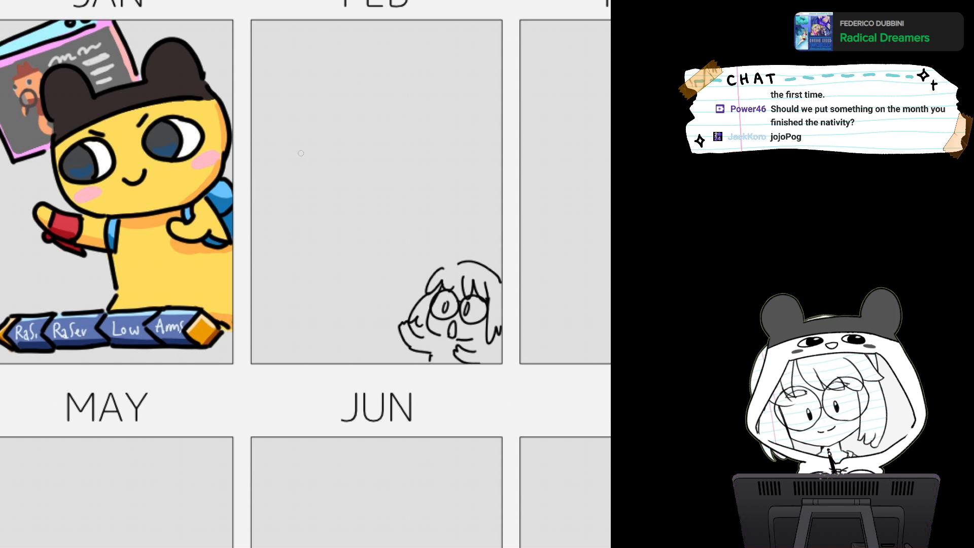
Sketch a cat-like head with pointed ears and closed eyes in the upper left of the February box
{"action": "mouse_move", "coordinate": [273, 162]}
{"action": "left_mouse_down"}
{"action": "mouse_move", "coordinate": [270, 141]}
{"action": "mouse_move", "coordinate": [337, 130]}
{"action": "mouse_move", "coordinate": [358, 131]}
{"action": "mouse_move", "coordinate": [361, 155]}
{"action": "left_mouse_up"}
{"action": "mouse_move", "coordinate": [273, 169]}
{"action": "left_mouse_down"}
{"action": "mouse_move", "coordinate": [315, 189]}
{"action": "mouse_move", "coordinate": [349, 163]}
{"action": "mouse_move", "coordinate": [339, 171]}
{"action": "left_mouse_up"}
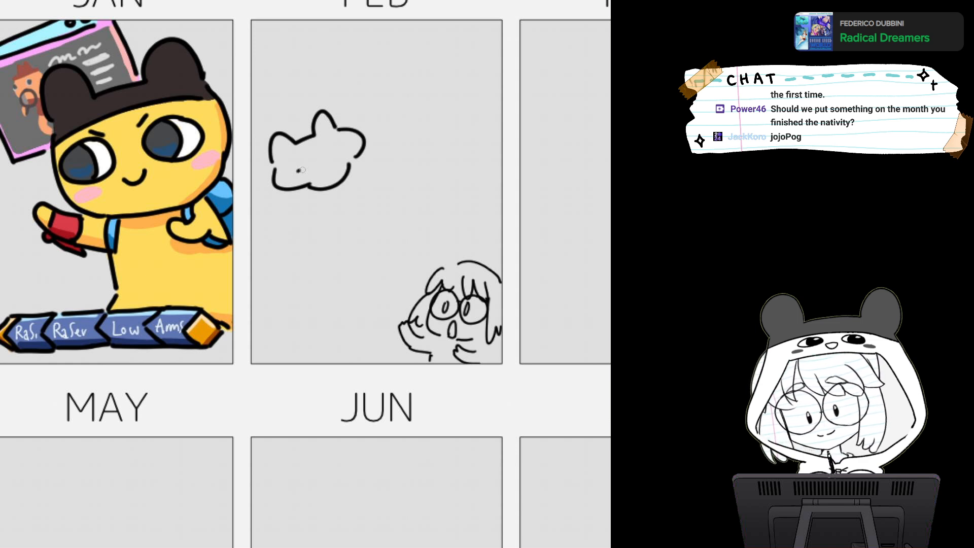
{"action": "left_click_drag", "start_coordinate": [298, 171], "coordinate": [339, 151]}
Draw the creature's curled body, folded arms, two feet and a long double-line tail running to the box's left edge
{"action": "left_click_drag", "start_coordinate": [304, 188], "coordinate": [341, 234]}
{"action": "left_click_drag", "start_coordinate": [347, 177], "coordinate": [377, 193]}
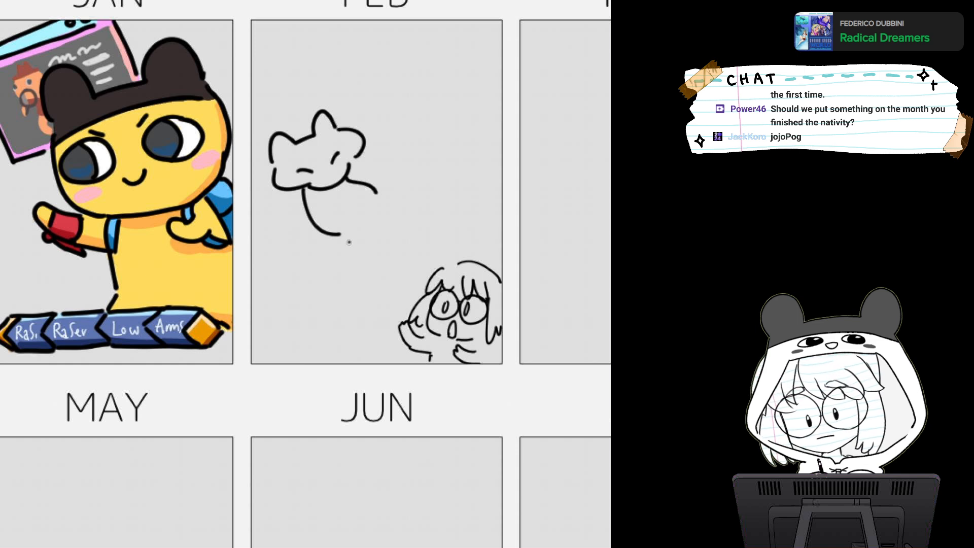
{"action": "left_click_drag", "start_coordinate": [348, 243], "coordinate": [388, 219]}
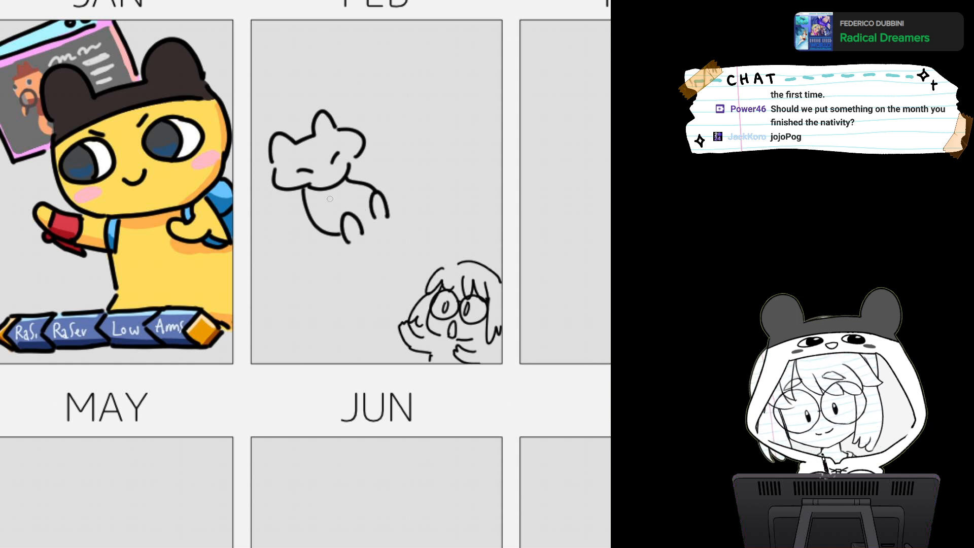
{"action": "mouse_move", "coordinate": [326, 198]}
{"action": "left_mouse_down"}
{"action": "mouse_move", "coordinate": [317, 203]}
{"action": "mouse_move", "coordinate": [339, 191]}
{"action": "mouse_move", "coordinate": [326, 211]}
{"action": "mouse_move", "coordinate": [360, 190]}
{"action": "left_mouse_up"}
{"action": "left_click_drag", "start_coordinate": [354, 245], "coordinate": [388, 217]}
{"action": "mouse_move", "coordinate": [323, 224]}
{"action": "left_mouse_down"}
{"action": "mouse_move", "coordinate": [319, 237]}
{"action": "mouse_move", "coordinate": [252, 193]}
{"action": "mouse_move", "coordinate": [284, 242]}
{"action": "mouse_move", "coordinate": [331, 233]}
{"action": "left_mouse_up"}
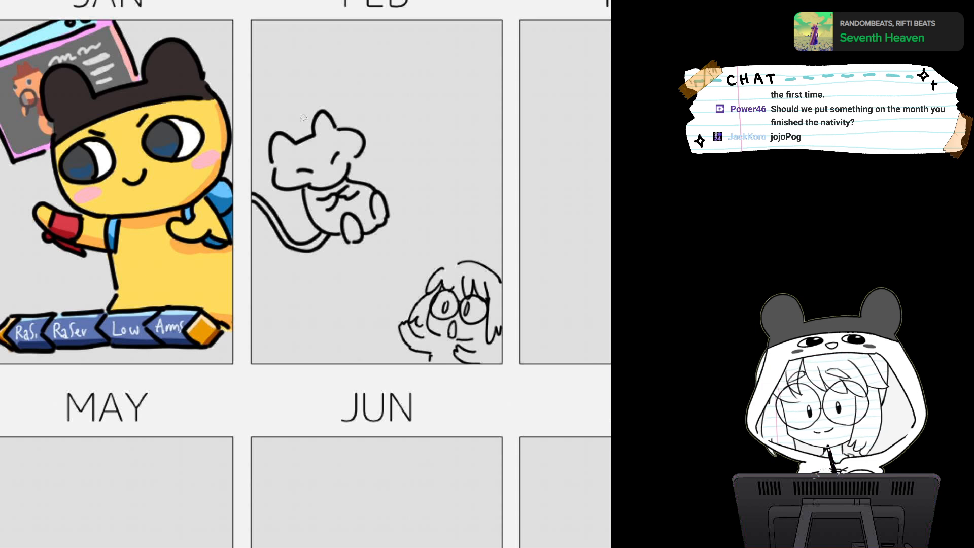
{"action": "mouse_move", "coordinate": [249, 75]}
{"action": "left_mouse_down"}
{"action": "mouse_move", "coordinate": [259, 67]}
{"action": "mouse_move", "coordinate": [385, 92]}
{"action": "left_mouse_up"}
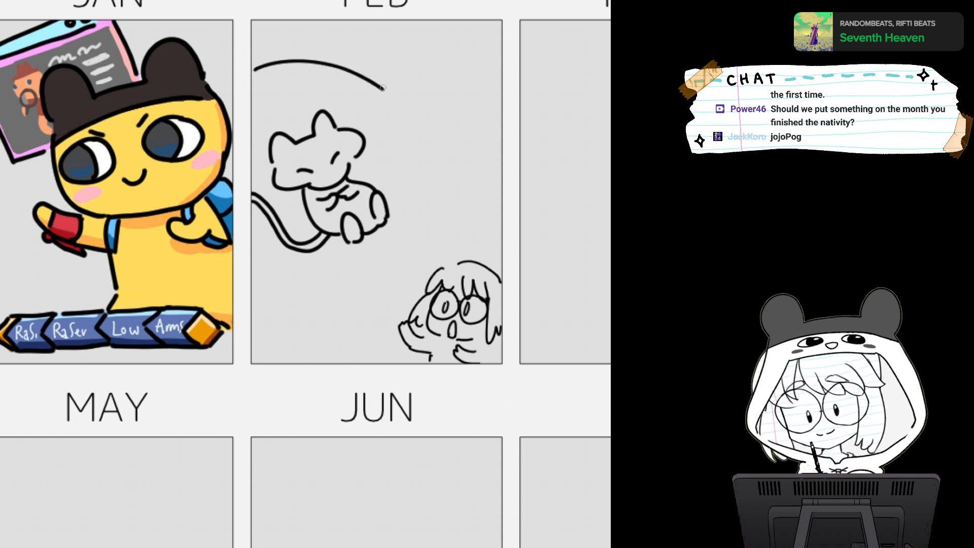
{"action": "key", "text": "ctrl+z"}
{"action": "mouse_move", "coordinate": [253, 62]}
{"action": "left_mouse_down"}
{"action": "mouse_move", "coordinate": [369, 85]}
{"action": "mouse_move", "coordinate": [409, 128]}
{"action": "mouse_move", "coordinate": [413, 223]}
{"action": "left_mouse_up"}
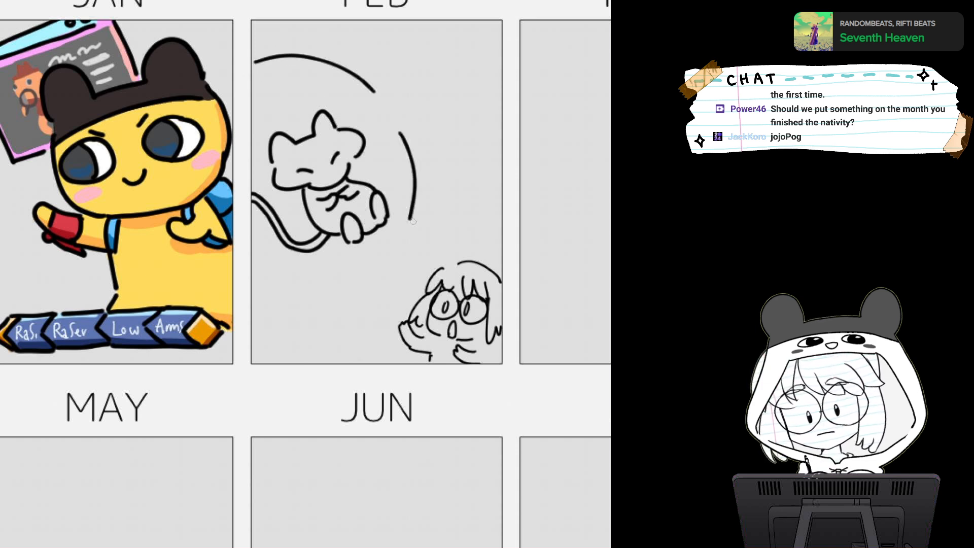
{"action": "key", "text": "ctrl+z"}
{"action": "key", "text": "ctrl+z"}
{"action": "key", "text": "ctrl+z"}
{"action": "key", "text": "ctrl+y"}
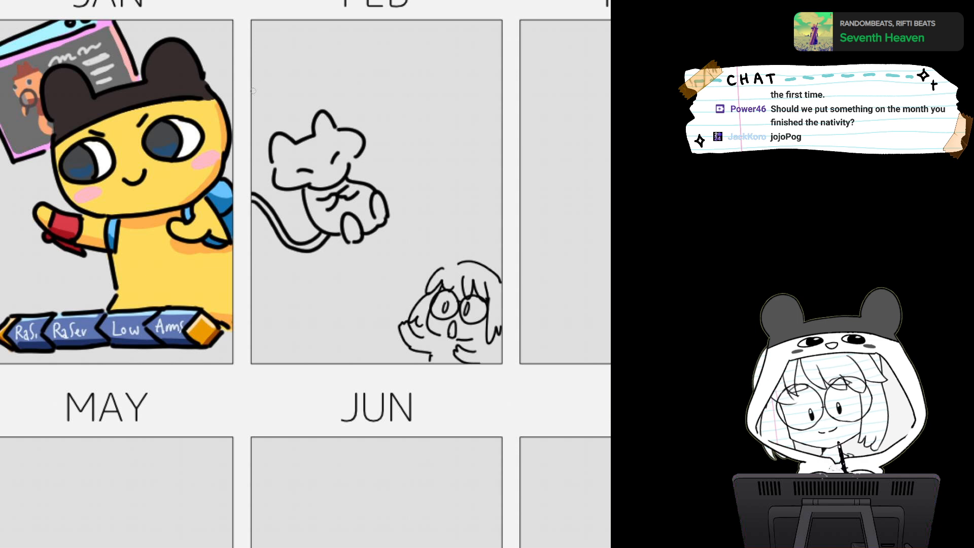
Draw a large broken-line circle around the curled creature, cut off at the February box's left edge
{"action": "left_click_drag", "start_coordinate": [252, 96], "coordinate": [389, 88]}
{"action": "mouse_move", "coordinate": [406, 126]}
{"action": "left_mouse_down"}
{"action": "mouse_move", "coordinate": [431, 217]}
{"action": "mouse_move", "coordinate": [381, 278]}
{"action": "mouse_move", "coordinate": [330, 288]}
{"action": "left_mouse_up"}
{"action": "left_click_drag", "start_coordinate": [252, 277], "coordinate": [307, 285]}
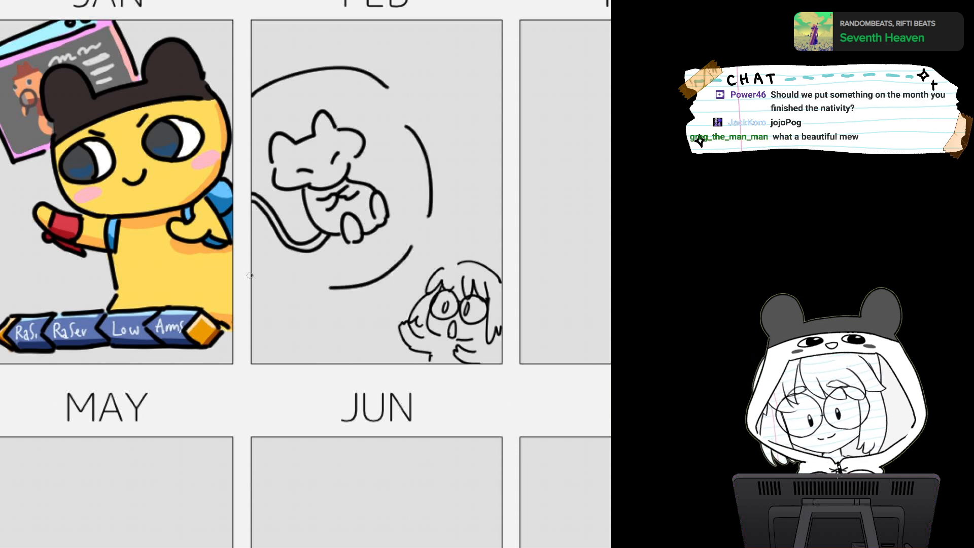
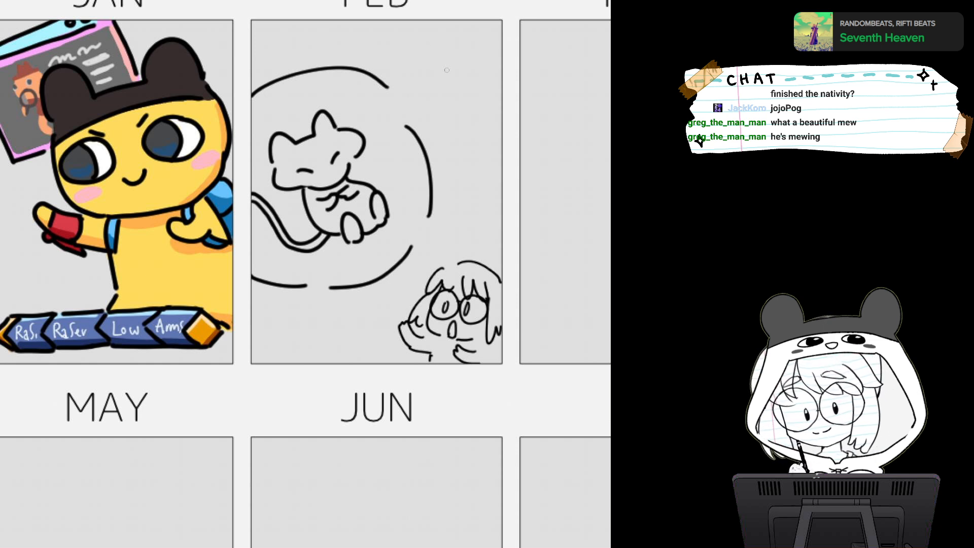
Sketch a second character's face with line eyes, a fringe and chin-length side hair in the February box's upper-right corner
{"action": "mouse_move", "coordinate": [445, 60]}
{"action": "left_mouse_down"}
{"action": "mouse_move", "coordinate": [456, 104]}
{"action": "mouse_move", "coordinate": [469, 104]}
{"action": "mouse_move", "coordinate": [459, 80]}
{"action": "mouse_move", "coordinate": [480, 76]}
{"action": "left_mouse_up"}
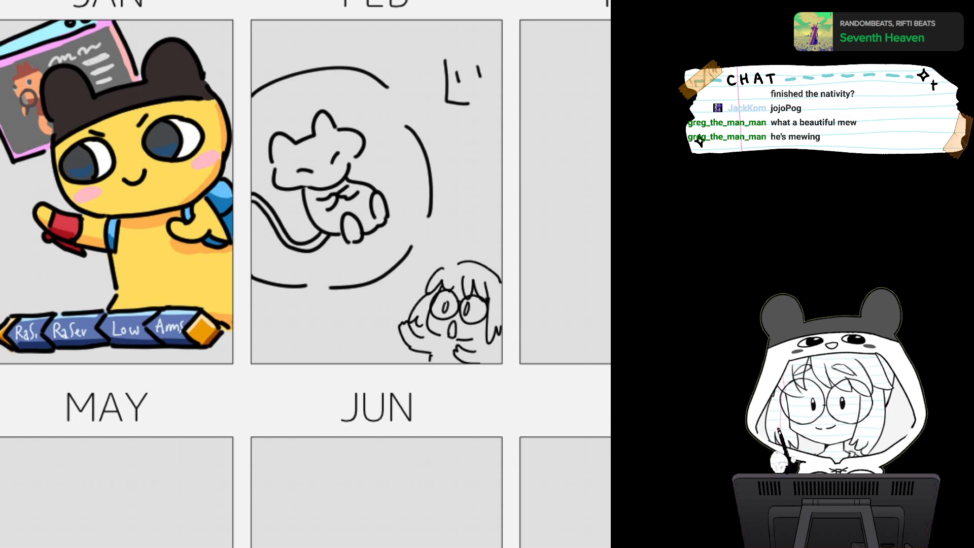
{"action": "mouse_move", "coordinate": [463, 49]}
{"action": "left_mouse_down"}
{"action": "mouse_move", "coordinate": [489, 66]}
{"action": "mouse_move", "coordinate": [449, 57]}
{"action": "mouse_move", "coordinate": [444, 73]}
{"action": "left_mouse_up"}
{"action": "mouse_move", "coordinate": [449, 38]}
{"action": "left_mouse_down"}
{"action": "mouse_move", "coordinate": [433, 104]}
{"action": "mouse_move", "coordinate": [452, 112]}
{"action": "left_mouse_up"}
{"action": "mouse_move", "coordinate": [438, 42]}
{"action": "left_mouse_down"}
{"action": "mouse_move", "coordinate": [484, 23]}
{"action": "mouse_move", "coordinate": [501, 103]}
{"action": "left_mouse_up"}
{"action": "left_click_drag", "start_coordinate": [504, 77], "coordinate": [500, 92]}
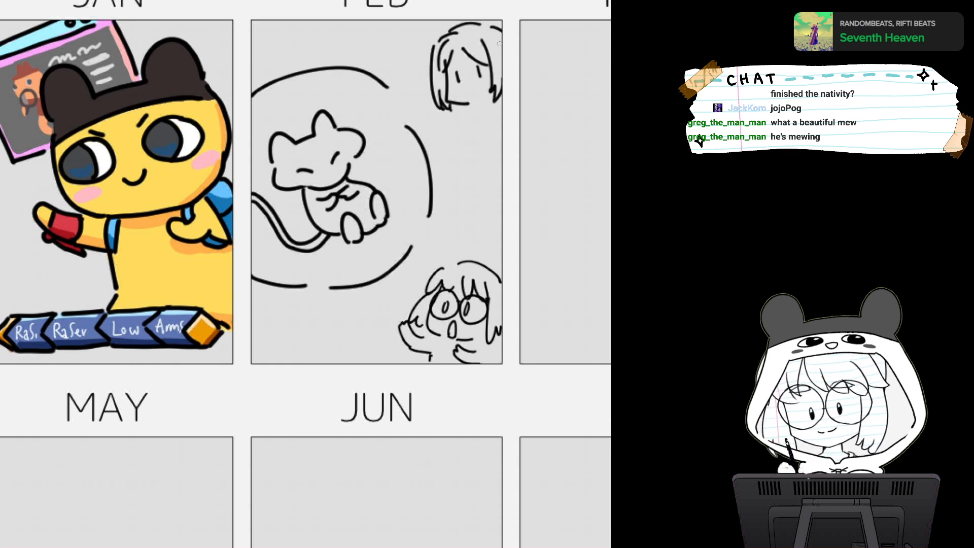
{"action": "left_click_drag", "start_coordinate": [493, 37], "coordinate": [503, 59]}
{"action": "left_click_drag", "start_coordinate": [446, 70], "coordinate": [482, 61]}
{"action": "left_click_drag", "start_coordinate": [476, 57], "coordinate": [486, 66]}
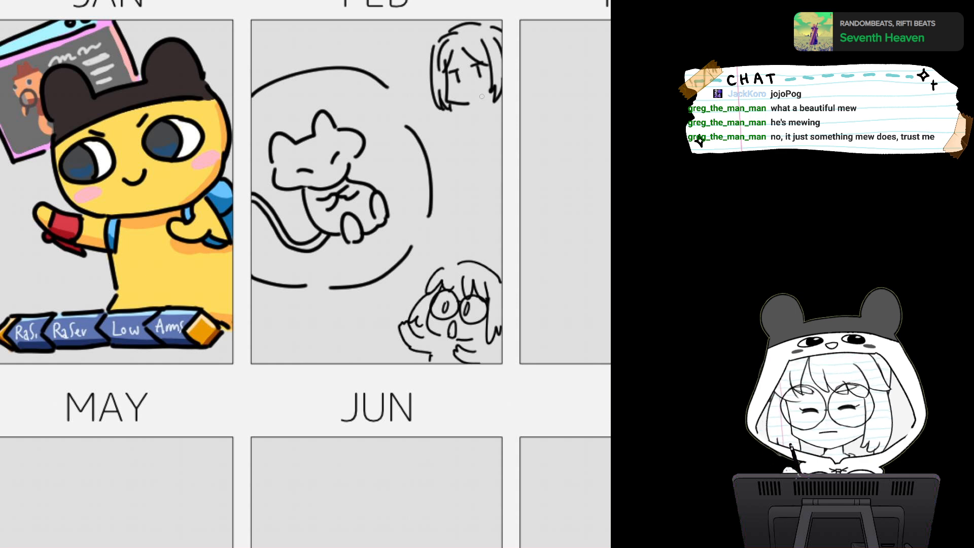
{"action": "key", "text": "ctrl+z"}
{"action": "key", "text": "ctrl+z"}
{"action": "key", "text": "ctrl+z"}
{"action": "key", "text": "ctrl+z"}
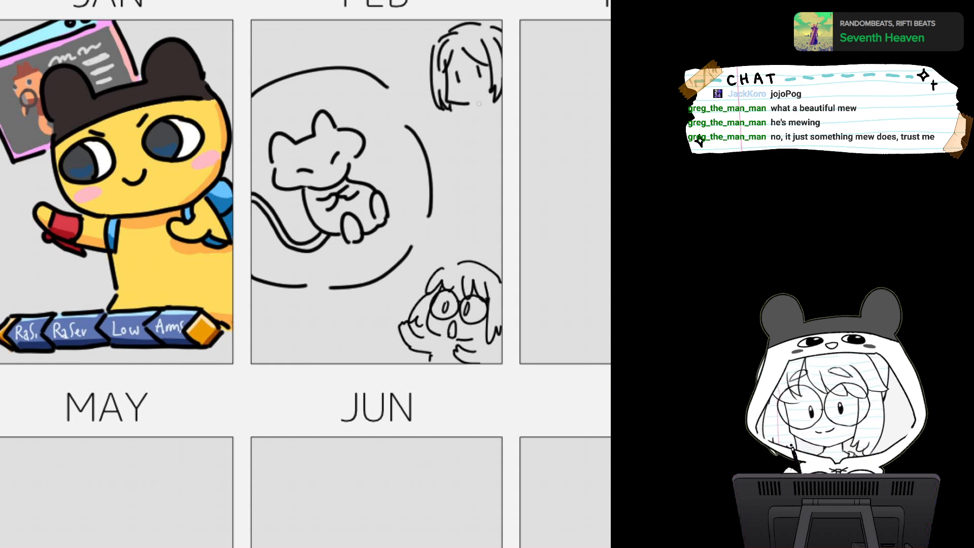
Add the upper-right character's neck, collared torso, legs and a long ponytail hanging on the left side
{"action": "left_click_drag", "start_coordinate": [468, 103], "coordinate": [480, 108]}
{"action": "mouse_move", "coordinate": [475, 117]}
{"action": "left_mouse_down"}
{"action": "mouse_move", "coordinate": [499, 109]}
{"action": "mouse_move", "coordinate": [467, 155]}
{"action": "mouse_move", "coordinate": [492, 155]}
{"action": "left_mouse_up"}
{"action": "mouse_move", "coordinate": [490, 114]}
{"action": "left_mouse_down"}
{"action": "mouse_move", "coordinate": [492, 155]}
{"action": "mouse_move", "coordinate": [504, 127]}
{"action": "left_mouse_up"}
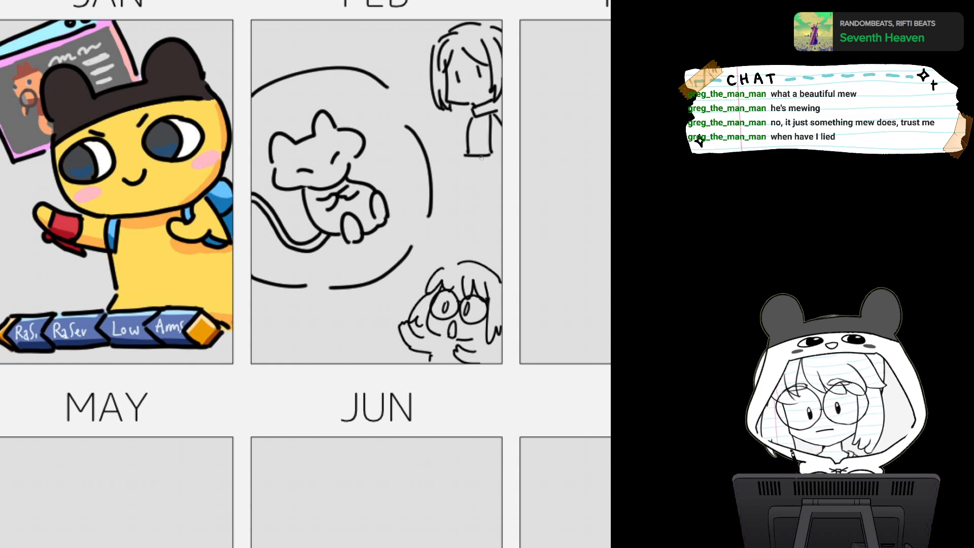
{"action": "mouse_move", "coordinate": [479, 157]}
{"action": "left_mouse_down"}
{"action": "mouse_move", "coordinate": [501, 164]}
{"action": "mouse_move", "coordinate": [475, 184]}
{"action": "mouse_move", "coordinate": [486, 218]}
{"action": "left_mouse_up"}
{"action": "mouse_move", "coordinate": [439, 32]}
{"action": "left_mouse_down"}
{"action": "mouse_move", "coordinate": [427, 35]}
{"action": "mouse_move", "coordinate": [424, 84]}
{"action": "mouse_move", "coordinate": [432, 164]}
{"action": "left_mouse_up"}
{"action": "left_click_drag", "start_coordinate": [445, 115], "coordinate": [458, 211]}
{"action": "mouse_move", "coordinate": [457, 172]}
{"action": "left_mouse_down"}
{"action": "mouse_move", "coordinate": [460, 211]}
{"action": "mouse_move", "coordinate": [506, 221]}
{"action": "mouse_move", "coordinate": [501, 241]}
{"action": "left_mouse_up"}
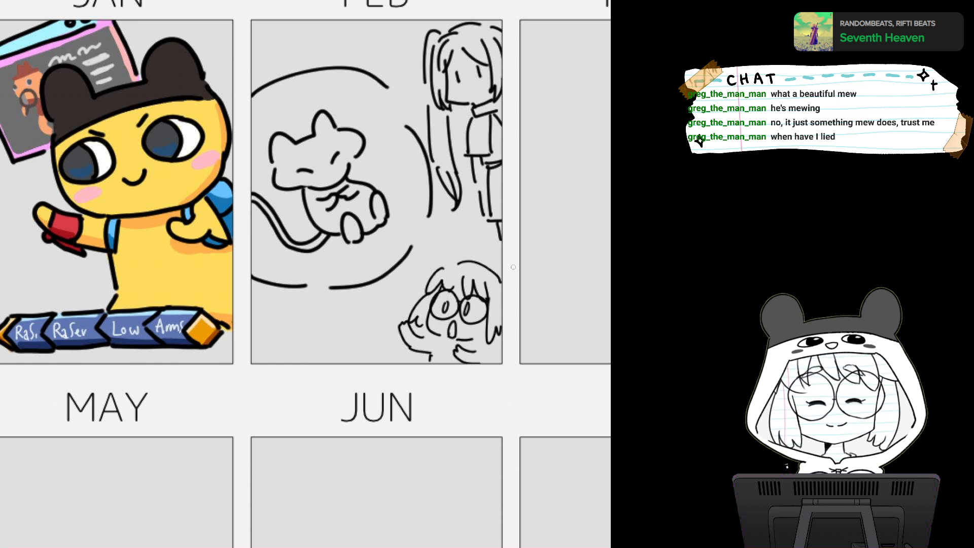
Lasso the creature with its circle, shift it slightly left within the February box and deselect it
{"action": "mouse_move", "coordinate": [251, 66]}
{"action": "left_mouse_down"}
{"action": "mouse_move", "coordinate": [315, 40]}
{"action": "mouse_move", "coordinate": [405, 86]}
{"action": "mouse_move", "coordinate": [425, 134]}
{"action": "mouse_move", "coordinate": [442, 212]}
{"action": "mouse_move", "coordinate": [320, 320]}
{"action": "mouse_move", "coordinate": [240, 278]}
{"action": "mouse_move", "coordinate": [243, 76]}
{"action": "left_mouse_up"}
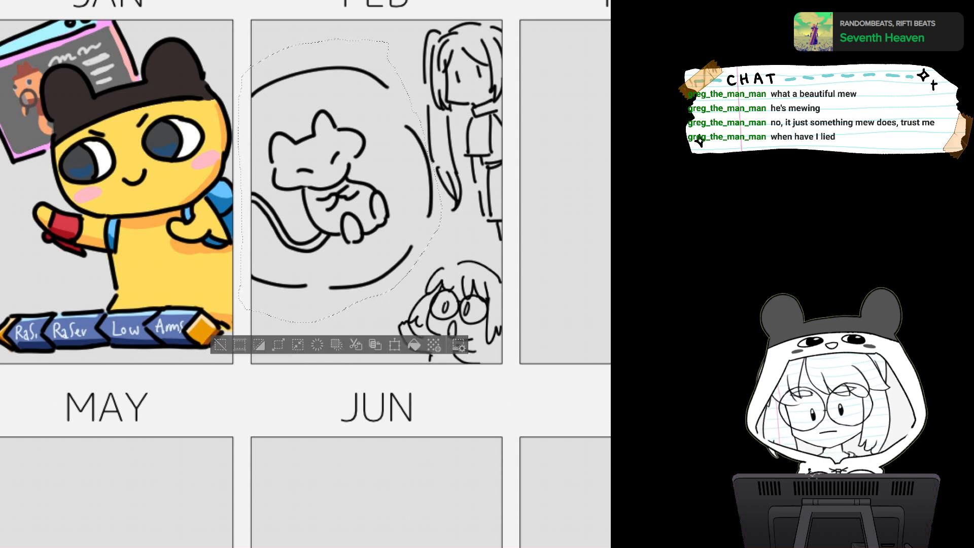
{"action": "left_click", "coordinate": [395, 344]}
{"action": "left_click_drag", "start_coordinate": [340, 181], "coordinate": [331, 184]}
{"action": "left_click", "coordinate": [288, 348]}
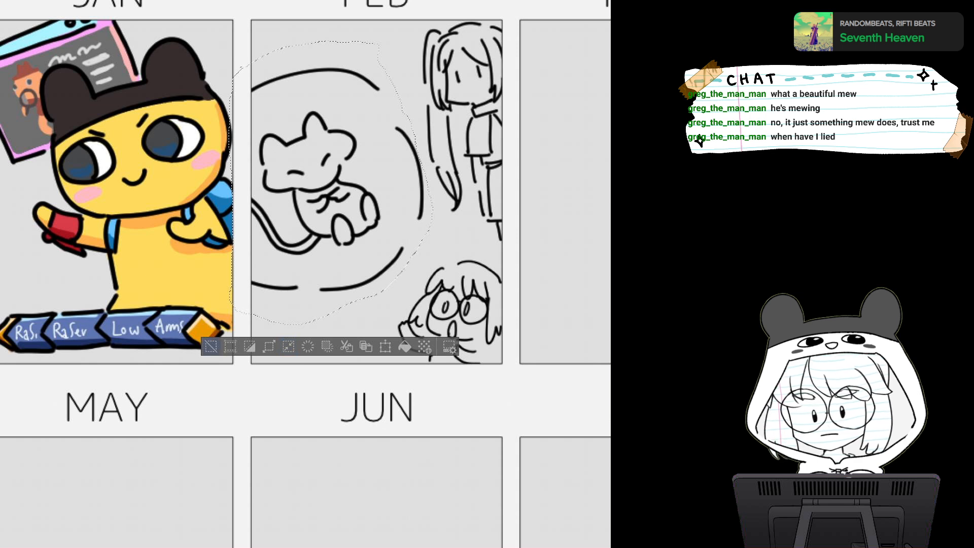
{"action": "left_click", "coordinate": [211, 346]}
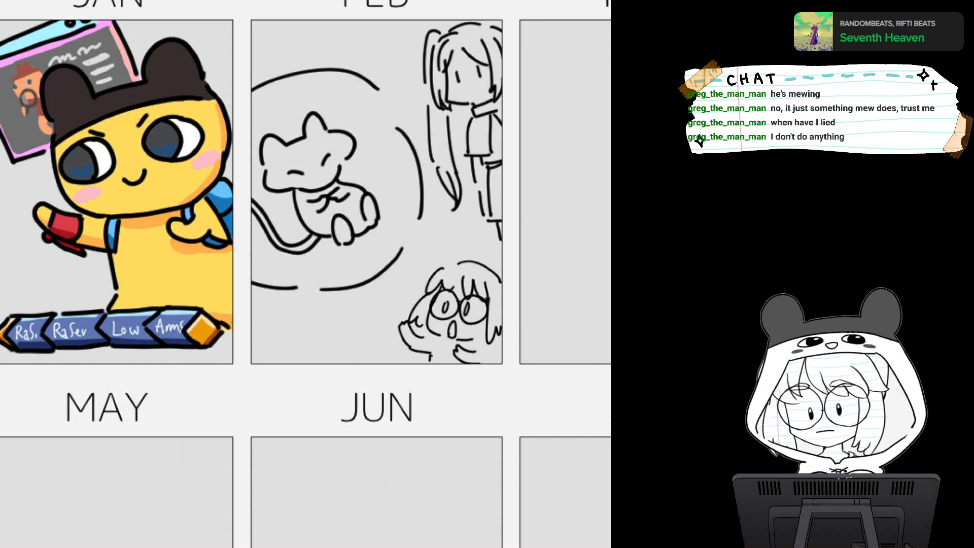
Colour the creature's head, body and tail light blue
{"action": "left_click_drag", "start_coordinate": [305, 254], "coordinate": [337, 288]}
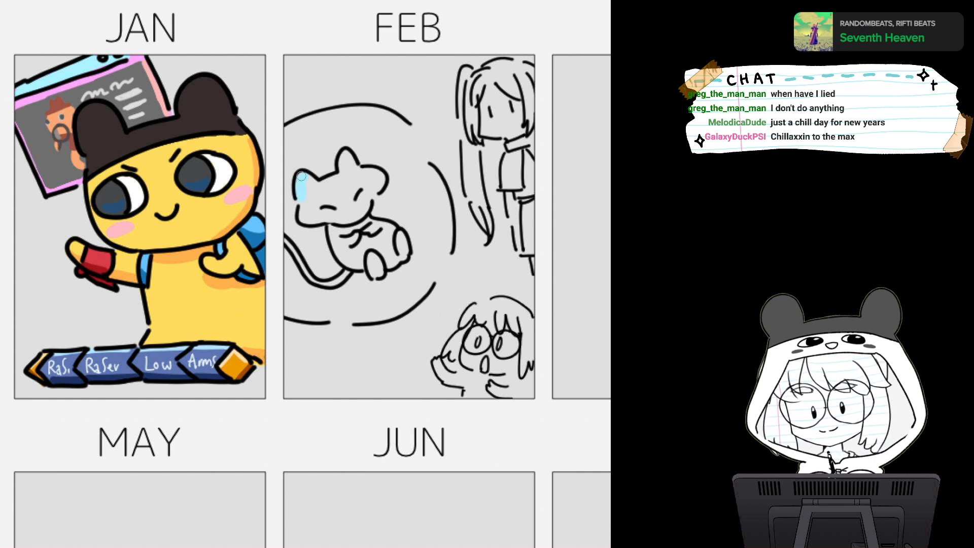
{"action": "mouse_move", "coordinate": [301, 176]}
{"action": "left_mouse_down"}
{"action": "mouse_move", "coordinate": [315, 201]}
{"action": "mouse_move", "coordinate": [354, 162]}
{"action": "mouse_move", "coordinate": [367, 166]}
{"action": "mouse_move", "coordinate": [377, 186]}
{"action": "mouse_move", "coordinate": [331, 192]}
{"action": "mouse_move", "coordinate": [350, 216]}
{"action": "mouse_move", "coordinate": [334, 223]}
{"action": "mouse_move", "coordinate": [349, 258]}
{"action": "mouse_move", "coordinate": [362, 253]}
{"action": "mouse_move", "coordinate": [368, 223]}
{"action": "mouse_move", "coordinate": [385, 229]}
{"action": "mouse_move", "coordinate": [397, 249]}
{"action": "mouse_move", "coordinate": [391, 230]}
{"action": "mouse_move", "coordinate": [399, 257]}
{"action": "mouse_move", "coordinate": [381, 243]}
{"action": "mouse_move", "coordinate": [370, 255]}
{"action": "mouse_move", "coordinate": [397, 217]}
{"action": "mouse_move", "coordinate": [399, 249]}
{"action": "left_mouse_up"}
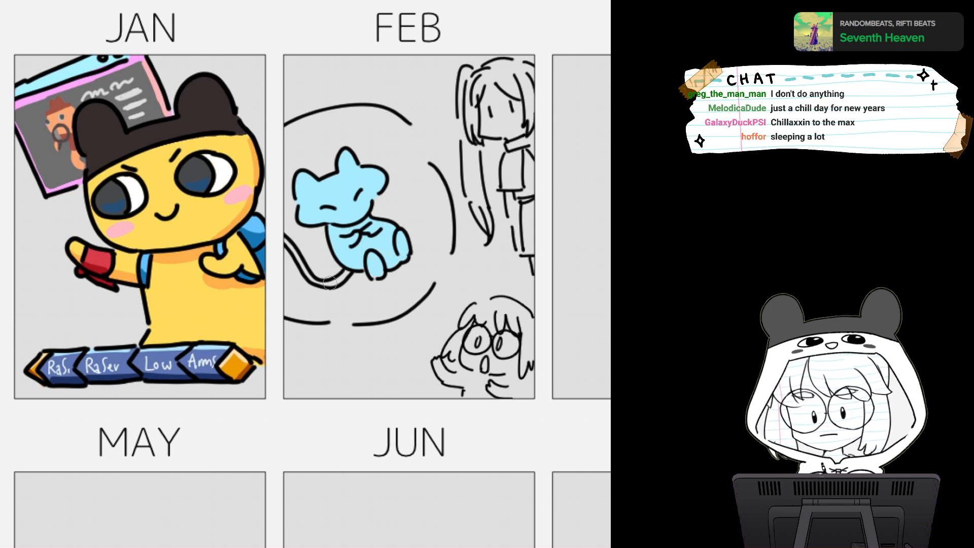
{"action": "mouse_move", "coordinate": [330, 282]}
{"action": "left_mouse_down"}
{"action": "mouse_move", "coordinate": [351, 261]}
{"action": "mouse_move", "coordinate": [272, 240]}
{"action": "mouse_move", "coordinate": [327, 283]}
{"action": "left_mouse_up"}
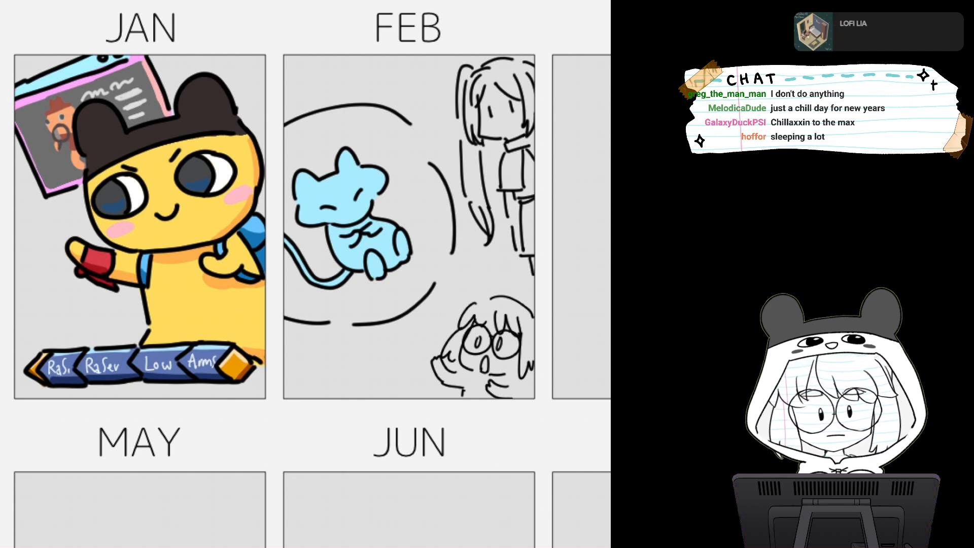
Fill the circle behind the creature with solid medium blue and remove its black outline
{"action": "mouse_move", "coordinate": [390, 118]}
{"action": "left_mouse_down"}
{"action": "mouse_move", "coordinate": [439, 187]}
{"action": "mouse_move", "coordinate": [446, 269]}
{"action": "mouse_move", "coordinate": [390, 309]}
{"action": "left_mouse_up"}
{"action": "mouse_move", "coordinate": [286, 307]}
{"action": "left_mouse_down"}
{"action": "mouse_move", "coordinate": [366, 319]}
{"action": "mouse_move", "coordinate": [391, 310]}
{"action": "left_mouse_up"}
{"action": "mouse_move", "coordinate": [285, 132]}
{"action": "left_mouse_down"}
{"action": "mouse_move", "coordinate": [386, 109]}
{"action": "mouse_move", "coordinate": [406, 121]}
{"action": "mouse_move", "coordinate": [369, 116]}
{"action": "mouse_move", "coordinate": [280, 167]}
{"action": "mouse_move", "coordinate": [381, 120]}
{"action": "left_mouse_up"}
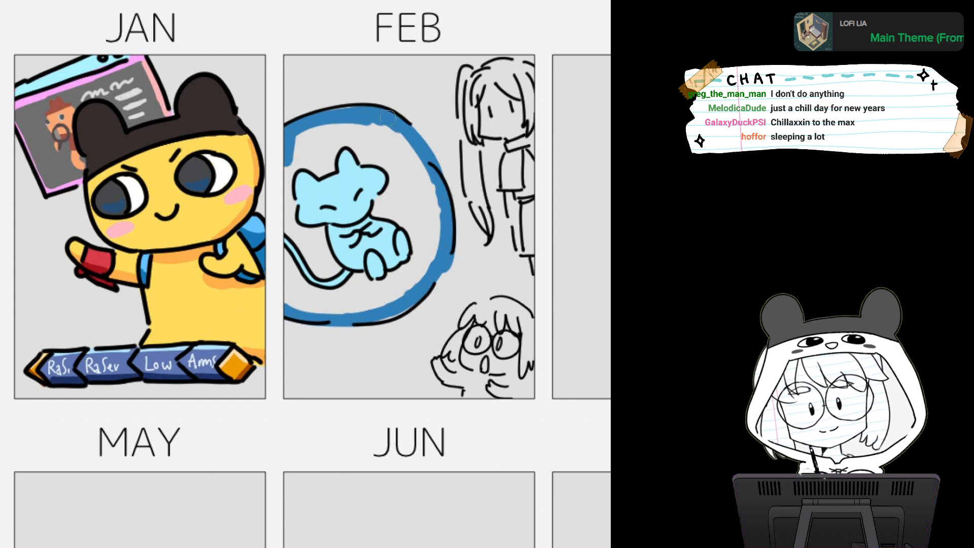
{"action": "left_click_drag", "start_coordinate": [284, 153], "coordinate": [277, 222]}
{"action": "left_click_drag", "start_coordinate": [285, 298], "coordinate": [282, 273]}
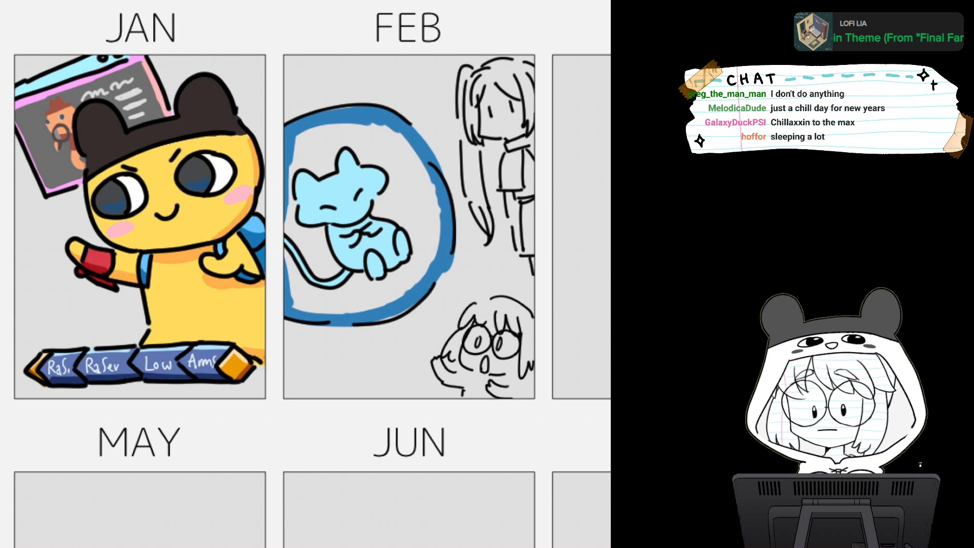
{"action": "left_click", "coordinate": [325, 294]}
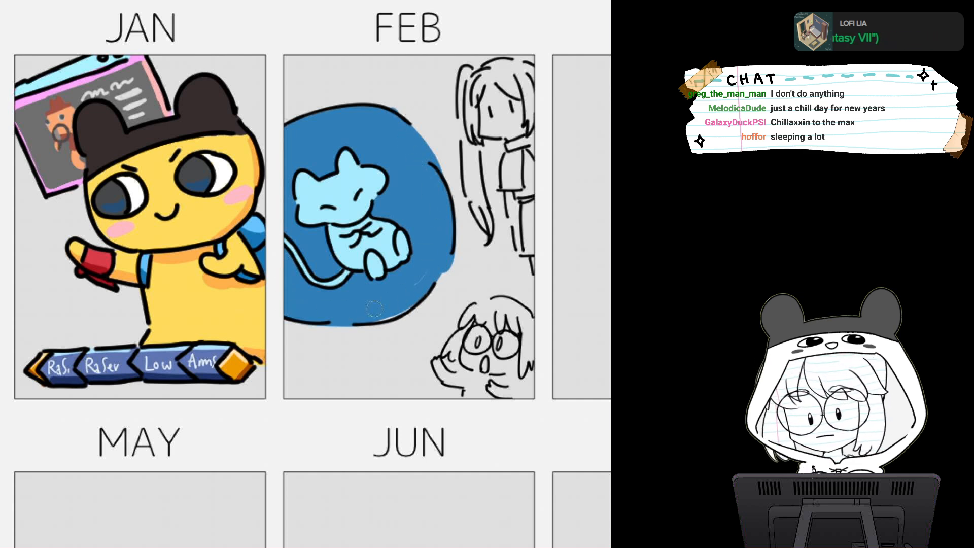
{"action": "left_click_drag", "start_coordinate": [374, 308], "coordinate": [442, 260]}
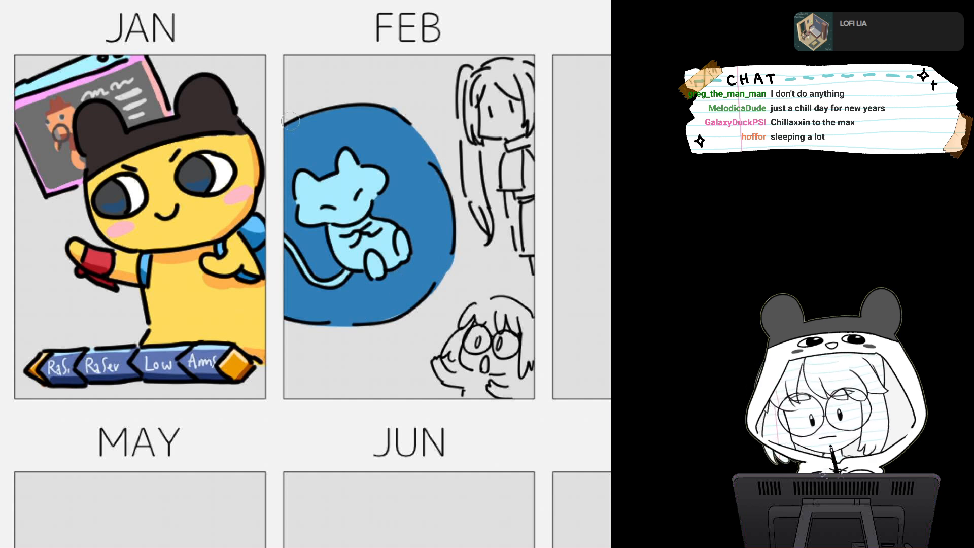
{"action": "mouse_move", "coordinate": [289, 119]}
{"action": "left_mouse_down"}
{"action": "mouse_move", "coordinate": [380, 104]}
{"action": "mouse_move", "coordinate": [425, 136]}
{"action": "mouse_move", "coordinate": [454, 231]}
{"action": "mouse_move", "coordinate": [421, 304]}
{"action": "mouse_move", "coordinate": [319, 329]}
{"action": "mouse_move", "coordinate": [401, 310]}
{"action": "left_mouse_up"}
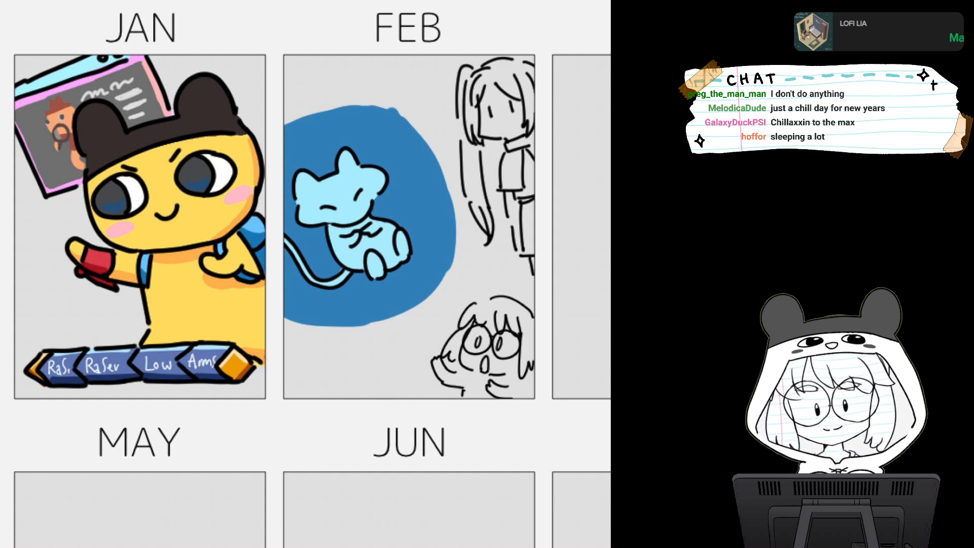
{"action": "left_click_drag", "start_coordinate": [288, 115], "coordinate": [406, 108]}
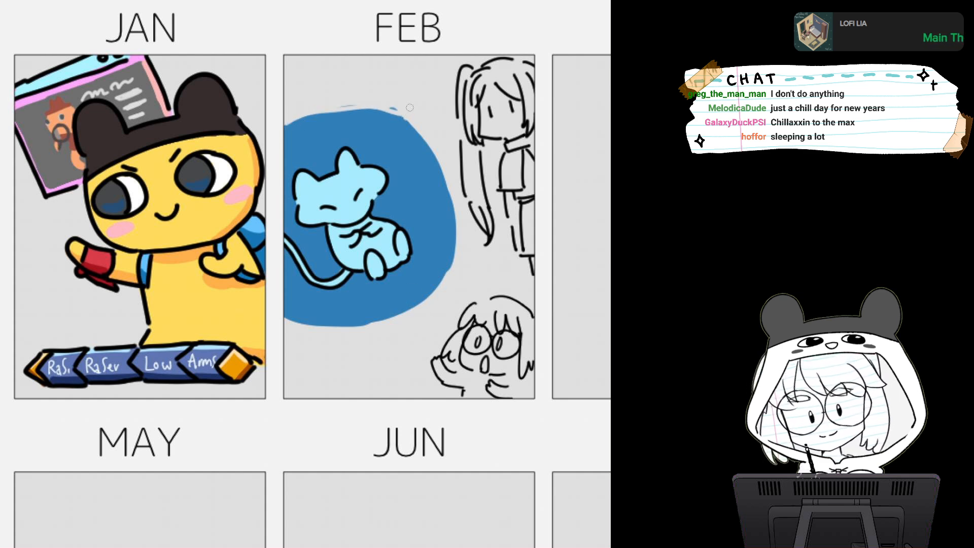
{"action": "key", "text": "ctrl+z"}
{"action": "mouse_move", "coordinate": [287, 132]}
{"action": "left_mouse_down"}
{"action": "mouse_move", "coordinate": [320, 120]}
{"action": "mouse_move", "coordinate": [409, 137]}
{"action": "mouse_move", "coordinate": [439, 268]}
{"action": "left_mouse_up"}
{"action": "mouse_move", "coordinate": [285, 319]}
{"action": "left_mouse_down"}
{"action": "mouse_move", "coordinate": [374, 316]}
{"action": "mouse_move", "coordinate": [410, 293]}
{"action": "left_mouse_up"}
{"action": "key", "text": "ctrl+z"}
{"action": "left_click_drag", "start_coordinate": [353, 317], "coordinate": [438, 274]}
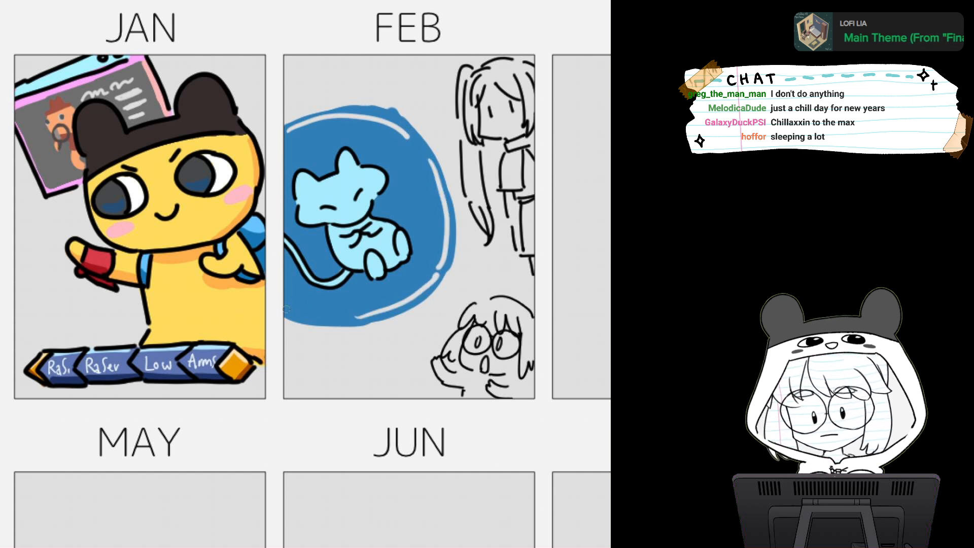
{"action": "left_click_drag", "start_coordinate": [286, 310], "coordinate": [325, 319]}
{"action": "mouse_move", "coordinate": [407, 171]}
{"action": "left_mouse_down"}
{"action": "mouse_move", "coordinate": [413, 164]}
{"action": "mouse_move", "coordinate": [423, 192]}
{"action": "left_mouse_up"}
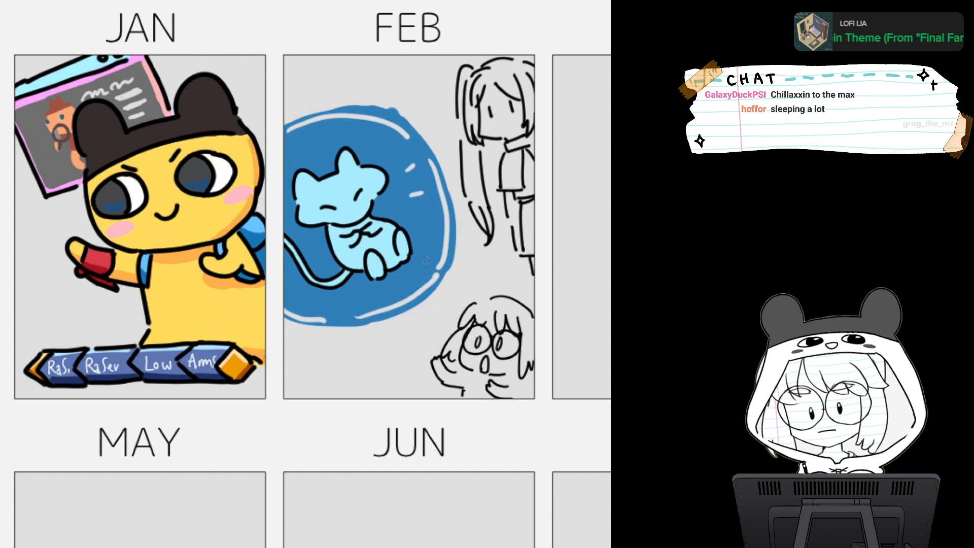
{"action": "left_click_drag", "start_coordinate": [350, 295], "coordinate": [351, 306]}
{"action": "left_click_drag", "start_coordinate": [374, 299], "coordinate": [375, 289]}
{"action": "left_click_drag", "start_coordinate": [310, 139], "coordinate": [368, 139]}
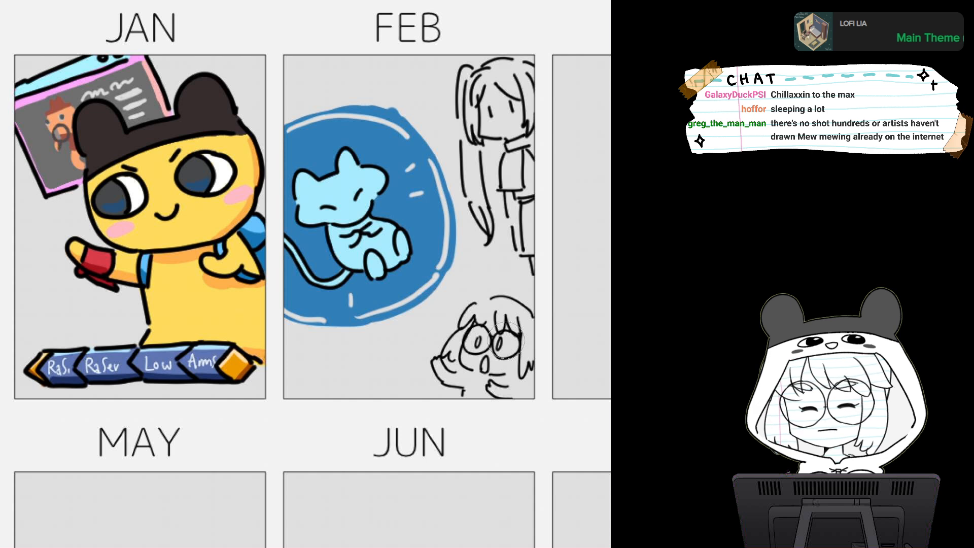
{"action": "key", "text": "ctrl+z"}
{"action": "key", "text": "ctrl+z"}
{"action": "key", "text": "ctrl+z"}
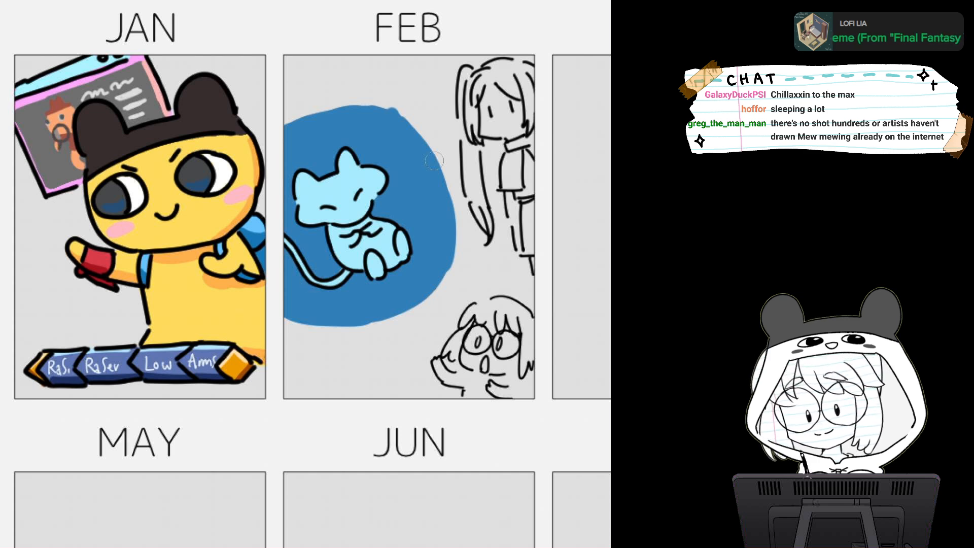
{"action": "left_click_drag", "start_coordinate": [435, 158], "coordinate": [453, 220]}
{"action": "key", "text": "ctrl+z"}
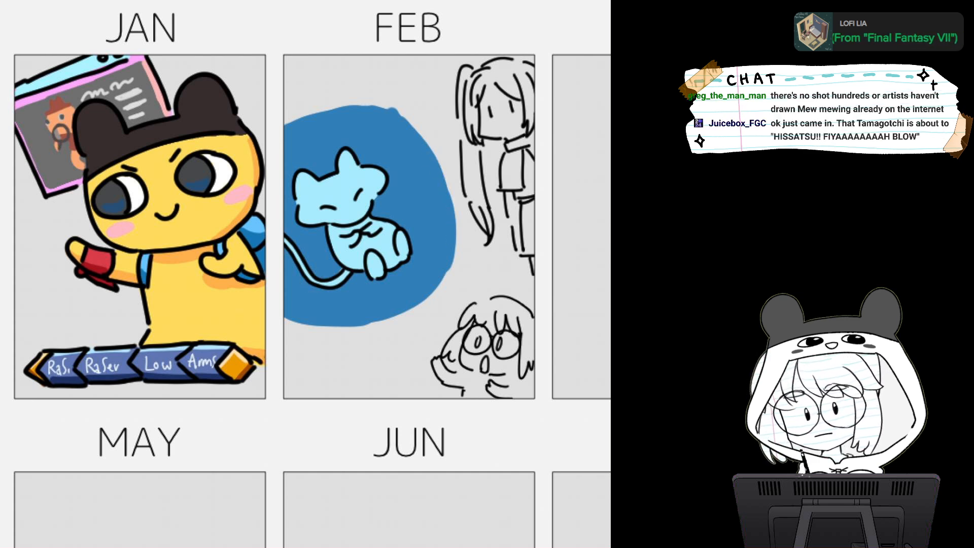
Draw a thick white outline along the edge of the blue circle
{"action": "left_click_drag", "start_coordinate": [433, 157], "coordinate": [455, 241]}
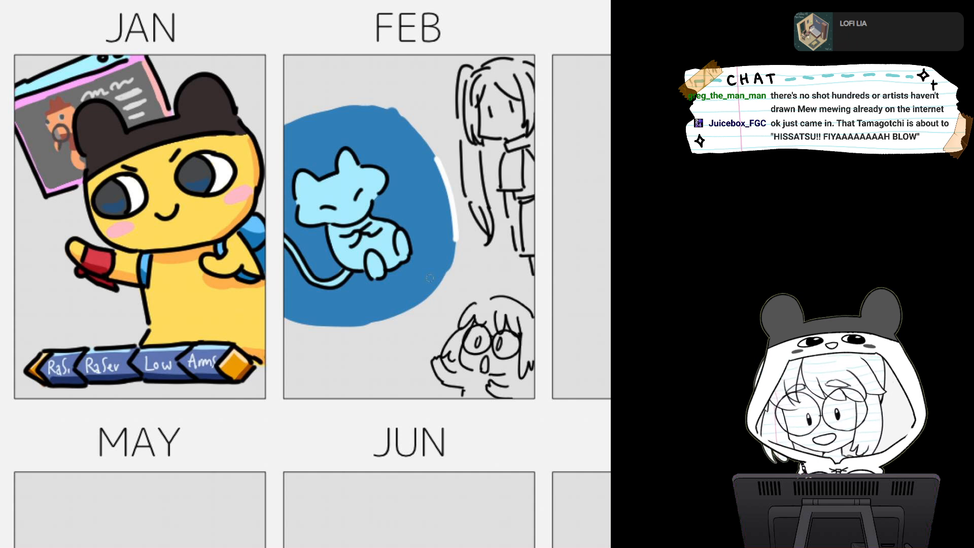
{"action": "mouse_move", "coordinate": [285, 315]}
{"action": "left_mouse_down"}
{"action": "mouse_move", "coordinate": [336, 328]}
{"action": "mouse_move", "coordinate": [391, 320]}
{"action": "mouse_move", "coordinate": [448, 274]}
{"action": "mouse_move", "coordinate": [355, 304]}
{"action": "left_mouse_up"}
{"action": "mouse_move", "coordinate": [252, 270]}
{"action": "left_mouse_down"}
{"action": "mouse_move", "coordinate": [249, 256]}
{"action": "mouse_move", "coordinate": [339, 183]}
{"action": "mouse_move", "coordinate": [357, 188]}
{"action": "mouse_move", "coordinate": [317, 186]}
{"action": "mouse_move", "coordinate": [252, 261]}
{"action": "left_mouse_up"}
{"action": "key", "text": "ctrl+z"}
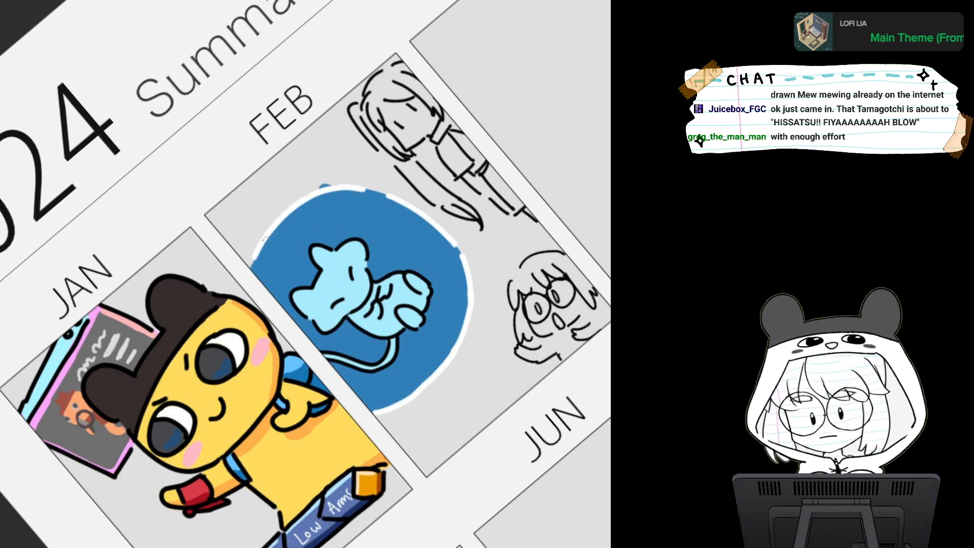
{"action": "key", "text": "ctrl+0"}
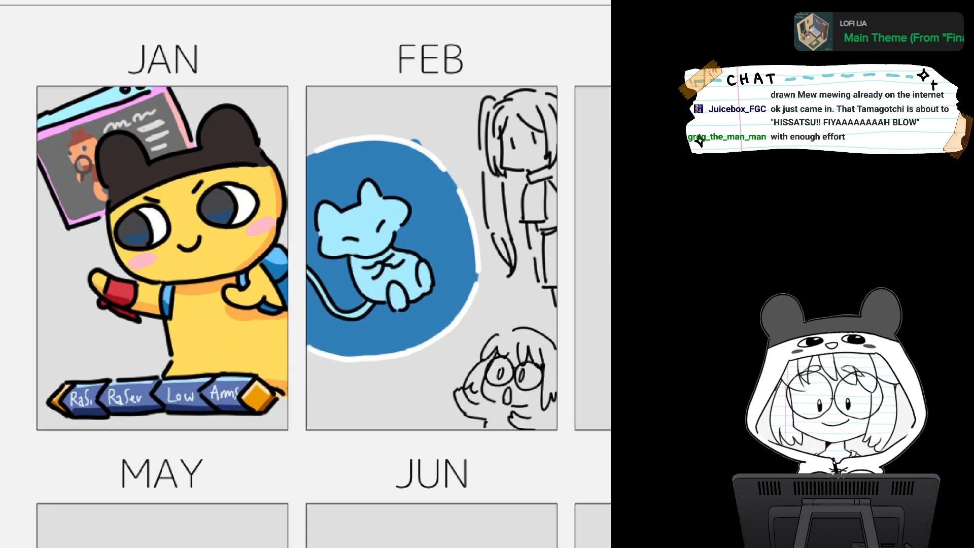
Draw short white accent dashes around the creature inside the blue circle
{"action": "left_click_drag", "start_coordinate": [404, 163], "coordinate": [398, 174]}
{"action": "left_click_drag", "start_coordinate": [409, 169], "coordinate": [405, 176]}
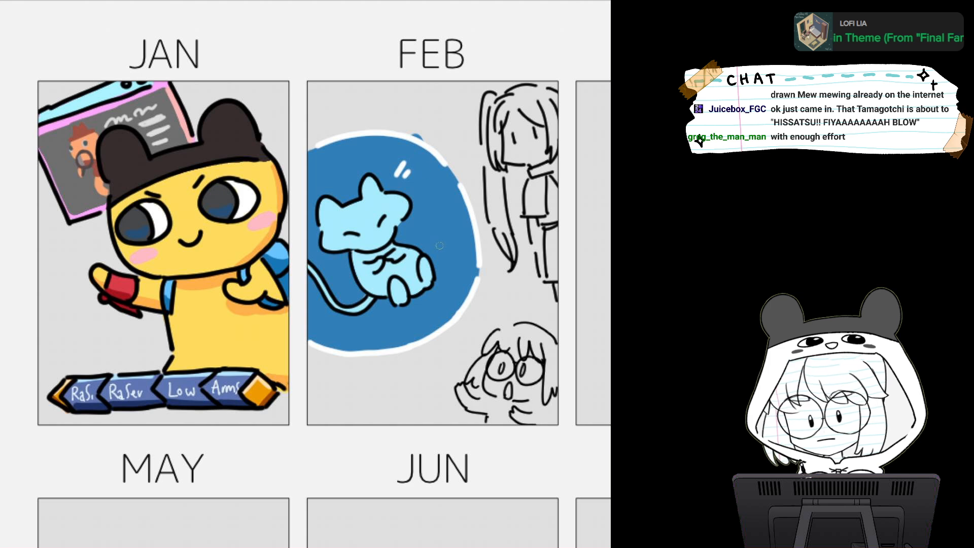
{"action": "mouse_move", "coordinate": [440, 246]}
{"action": "left_mouse_down"}
{"action": "mouse_move", "coordinate": [451, 245]}
{"action": "mouse_move", "coordinate": [455, 263]}
{"action": "left_mouse_up"}
{"action": "left_click_drag", "start_coordinate": [382, 322], "coordinate": [384, 333]}
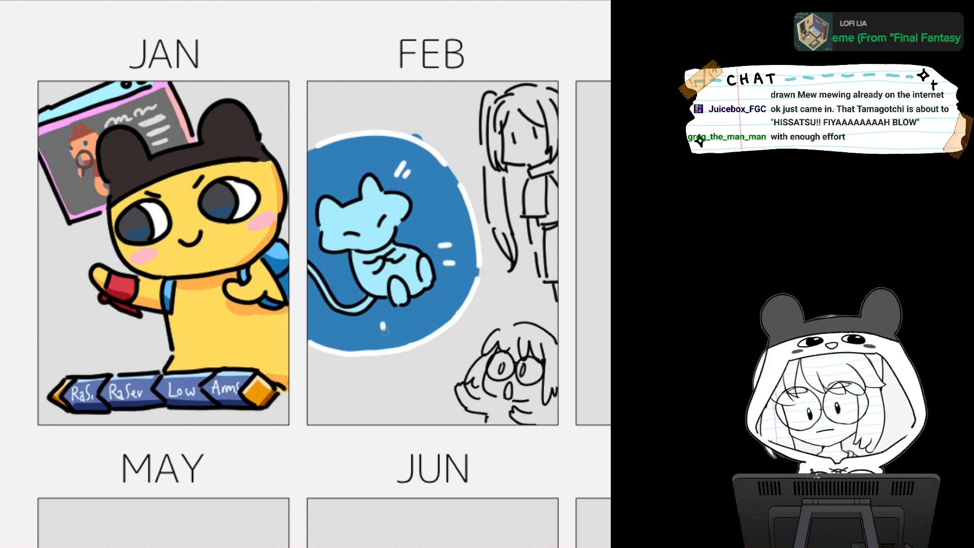
{"action": "left_click_drag", "start_coordinate": [330, 165], "coordinate": [335, 177]}
{"action": "left_click_drag", "start_coordinate": [314, 313], "coordinate": [319, 329]}
Draw white sparkles of different sizes around the outside of the blue circle in the February box
{"action": "mouse_move", "coordinate": [432, 111]}
{"action": "left_mouse_down"}
{"action": "mouse_move", "coordinate": [424, 125]}
{"action": "mouse_move", "coordinate": [432, 138]}
{"action": "mouse_move", "coordinate": [447, 120]}
{"action": "left_mouse_up"}
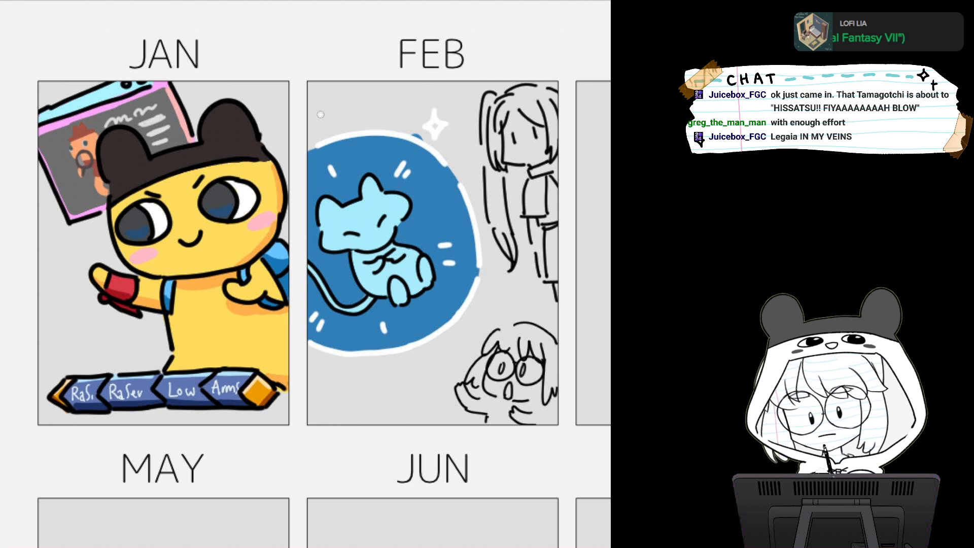
{"action": "mouse_move", "coordinate": [321, 114]}
{"action": "left_mouse_down"}
{"action": "mouse_move", "coordinate": [323, 131]}
{"action": "mouse_move", "coordinate": [333, 120]}
{"action": "left_mouse_up"}
{"action": "mouse_move", "coordinate": [326, 365]}
{"action": "left_mouse_down"}
{"action": "mouse_move", "coordinate": [320, 376]}
{"action": "mouse_move", "coordinate": [331, 385]}
{"action": "mouse_move", "coordinate": [340, 370]}
{"action": "mouse_move", "coordinate": [360, 383]}
{"action": "mouse_move", "coordinate": [366, 376]}
{"action": "left_mouse_up"}
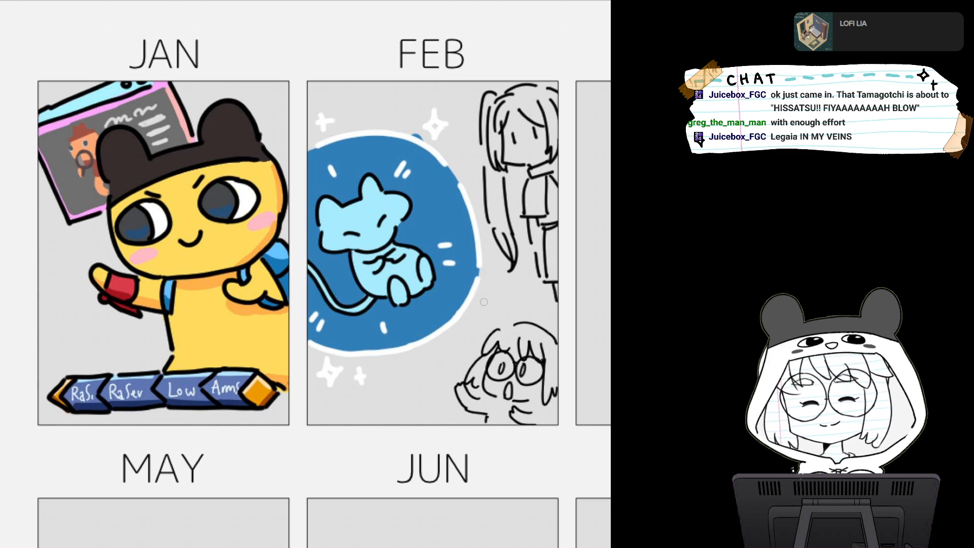
{"action": "mouse_move", "coordinate": [484, 296]}
{"action": "left_mouse_down"}
{"action": "mouse_move", "coordinate": [486, 311]}
{"action": "mouse_move", "coordinate": [491, 301]}
{"action": "left_mouse_up"}
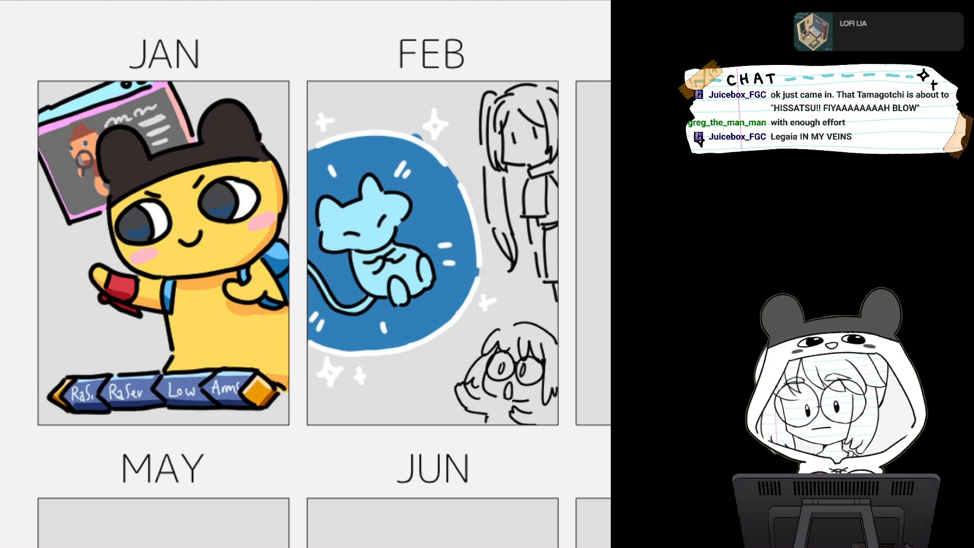
Fill the hair, face and hands of the glasses character in February's lower corner with white
{"action": "mouse_move", "coordinate": [506, 334]}
{"action": "left_mouse_down"}
{"action": "mouse_move", "coordinate": [483, 367]}
{"action": "mouse_move", "coordinate": [530, 333]}
{"action": "mouse_move", "coordinate": [551, 368]}
{"action": "mouse_move", "coordinate": [549, 403]}
{"action": "mouse_move", "coordinate": [442, 297]}
{"action": "left_mouse_up"}
{"action": "scroll", "coordinate": [442, 296], "scroll_direction": "up", "scroll_amount": 1}
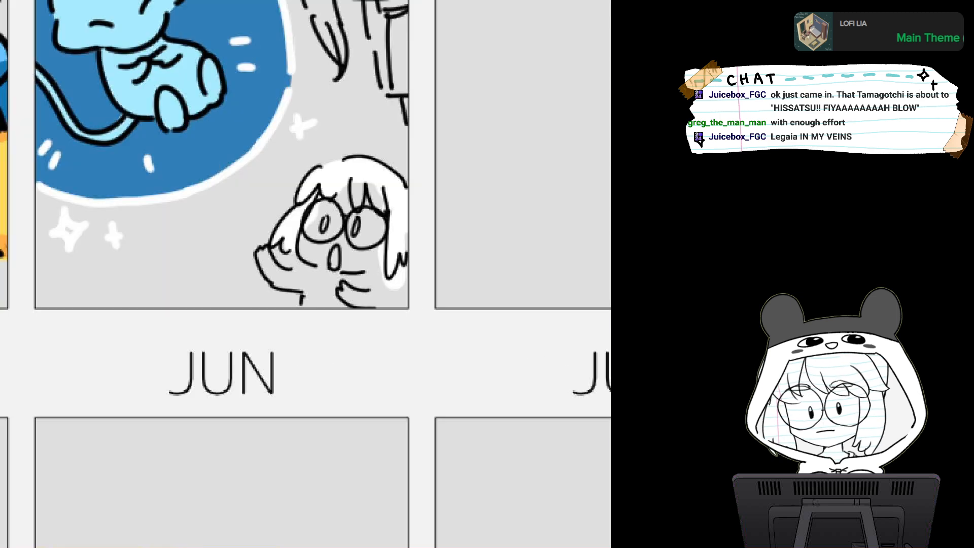
{"action": "mouse_move", "coordinate": [323, 203]}
{"action": "left_mouse_down"}
{"action": "mouse_move", "coordinate": [395, 293]}
{"action": "mouse_move", "coordinate": [444, 260]}
{"action": "mouse_move", "coordinate": [446, 287]}
{"action": "mouse_move", "coordinate": [459, 281]}
{"action": "mouse_move", "coordinate": [465, 363]}
{"action": "mouse_move", "coordinate": [429, 386]}
{"action": "mouse_move", "coordinate": [393, 350]}
{"action": "mouse_move", "coordinate": [381, 377]}
{"action": "left_mouse_up"}
{"action": "mouse_move", "coordinate": [334, 326]}
{"action": "left_mouse_down"}
{"action": "mouse_move", "coordinate": [341, 349]}
{"action": "mouse_move", "coordinate": [368, 354]}
{"action": "mouse_move", "coordinate": [357, 359]}
{"action": "mouse_move", "coordinate": [376, 361]}
{"action": "mouse_move", "coordinate": [368, 356]}
{"action": "mouse_move", "coordinate": [390, 344]}
{"action": "mouse_move", "coordinate": [355, 284]}
{"action": "mouse_move", "coordinate": [329, 264]}
{"action": "left_mouse_up"}
{"action": "scroll", "coordinate": [388, 323], "scroll_direction": "down", "scroll_amount": 3}
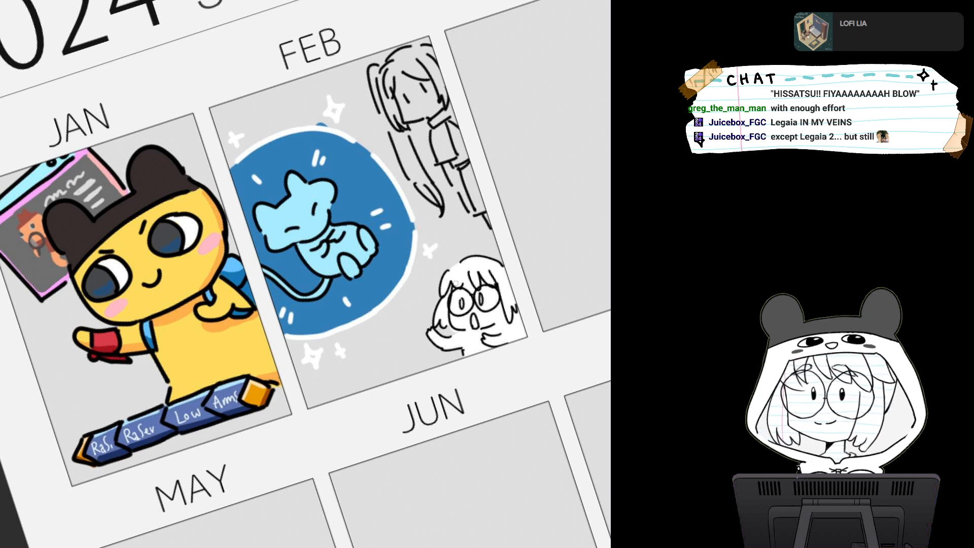
Add light blue notebook lines and a pink vertical margin line across the glasses character
{"action": "left_click_drag", "start_coordinate": [447, 276], "coordinate": [501, 265]}
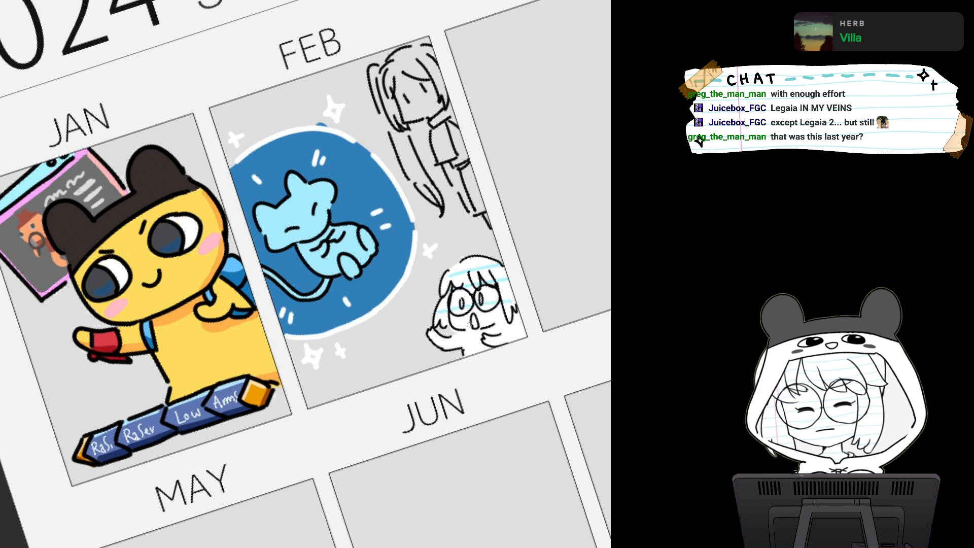
{"action": "left_click_drag", "start_coordinate": [449, 345], "coordinate": [495, 337]}
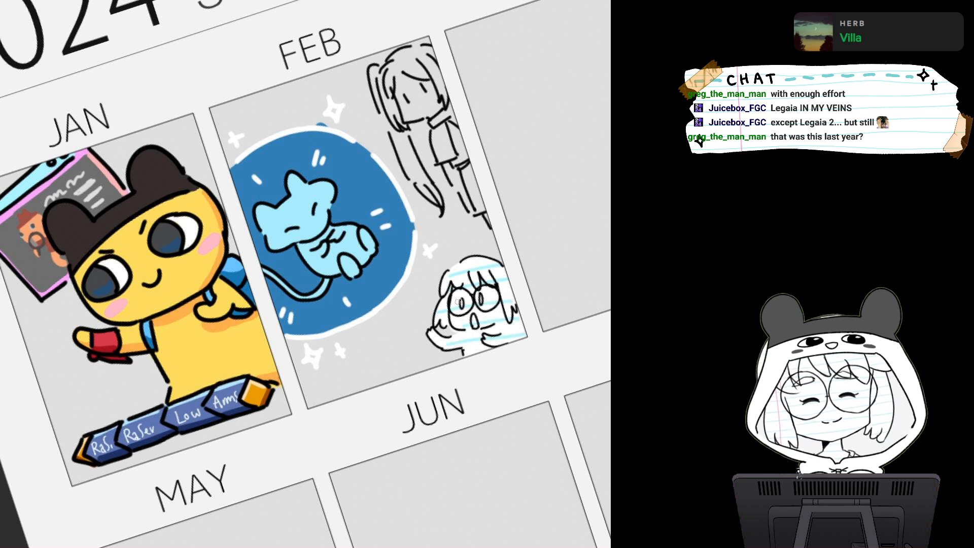
{"action": "left_click_drag", "start_coordinate": [449, 271], "coordinate": [465, 352]}
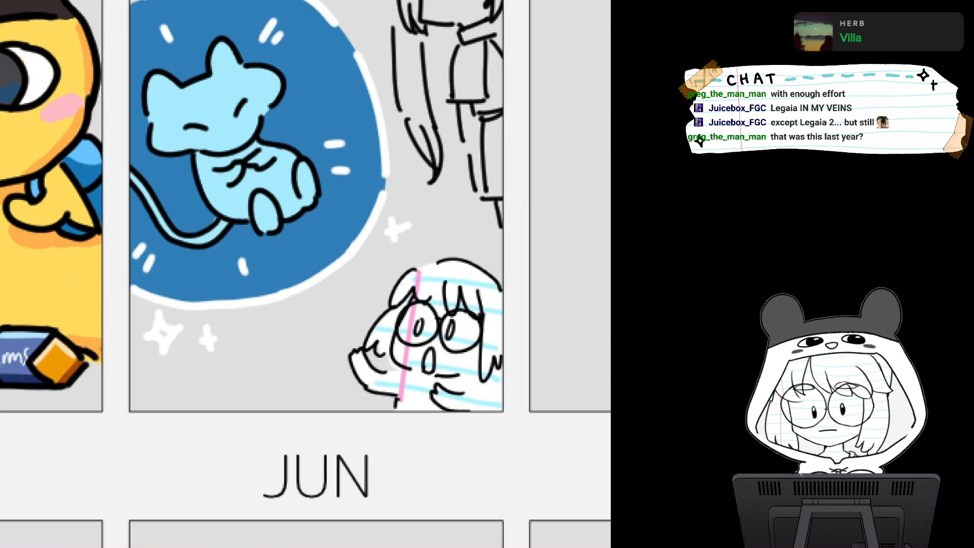
Draw thick white emphasis dashes radiating around the glasses character's head and hands
{"action": "left_click_drag", "start_coordinate": [305, 252], "coordinate": [294, 295]}
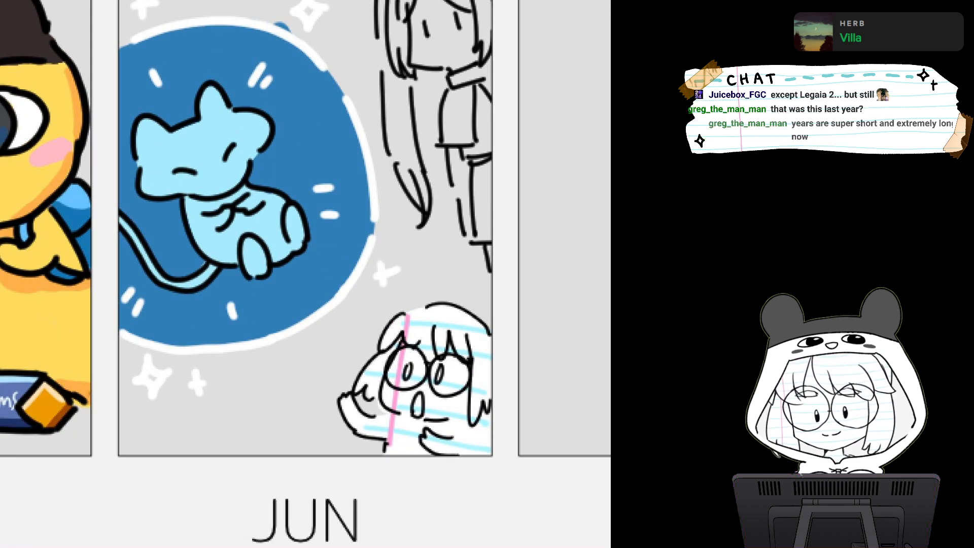
{"action": "left_click_drag", "start_coordinate": [305, 254], "coordinate": [246, 305]}
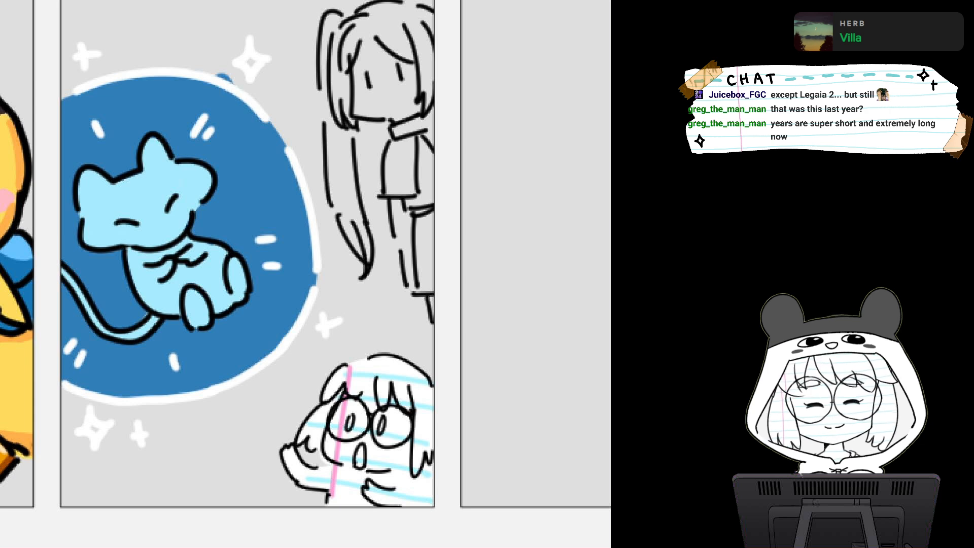
{"action": "left_click_drag", "start_coordinate": [238, 418], "coordinate": [265, 421]}
{"action": "mouse_move", "coordinate": [260, 395]}
{"action": "left_mouse_down"}
{"action": "mouse_move", "coordinate": [280, 405]}
{"action": "mouse_move", "coordinate": [295, 393]}
{"action": "left_mouse_up"}
{"action": "left_click_drag", "start_coordinate": [291, 370], "coordinate": [308, 383]}
{"action": "mouse_move", "coordinate": [365, 319]}
{"action": "left_mouse_down"}
{"action": "mouse_move", "coordinate": [362, 339]}
{"action": "mouse_move", "coordinate": [378, 337]}
{"action": "left_mouse_up"}
{"action": "left_click_drag", "start_coordinate": [396, 310], "coordinate": [395, 337]}
{"action": "left_click_drag", "start_coordinate": [210, 479], "coordinate": [280, 473]}
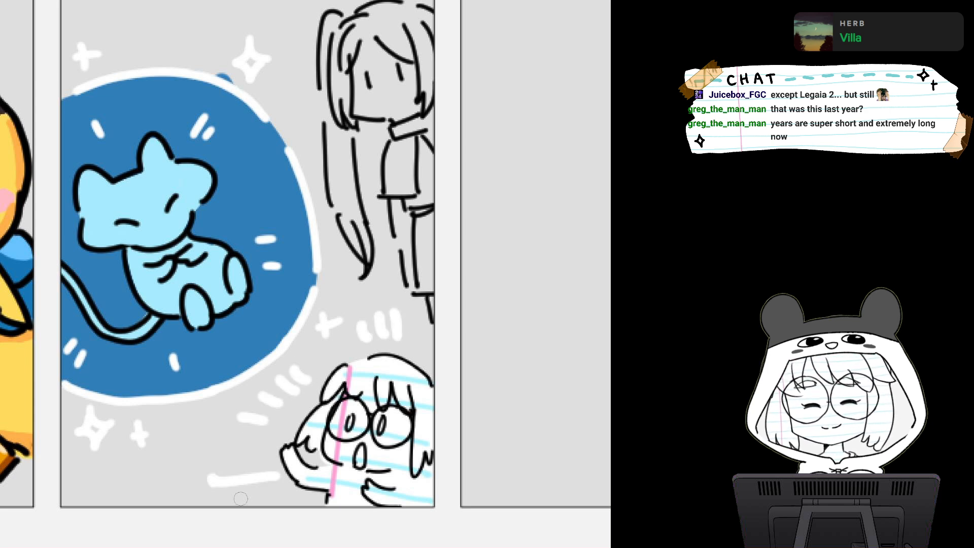
{"action": "left_click_drag", "start_coordinate": [231, 500], "coordinate": [287, 488]}
{"action": "left_click_drag", "start_coordinate": [264, 505], "coordinate": [297, 499]}
{"action": "left_click_drag", "start_coordinate": [421, 340], "coordinate": [417, 518]}
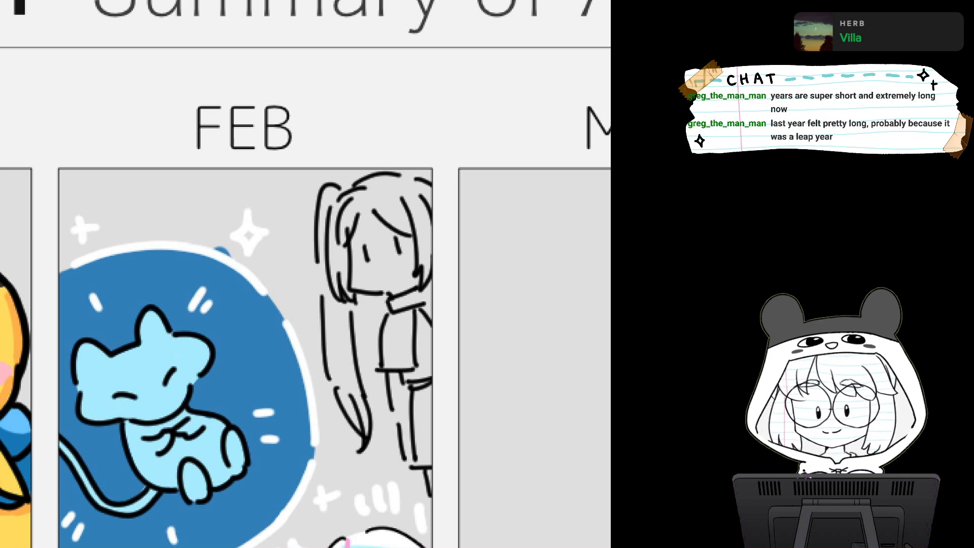
Remove the stray blue spot on the circle's upper edge and fill the standing character's hair and ponytail with white
{"action": "left_click_drag", "start_coordinate": [305, 284], "coordinate": [270, 246]}
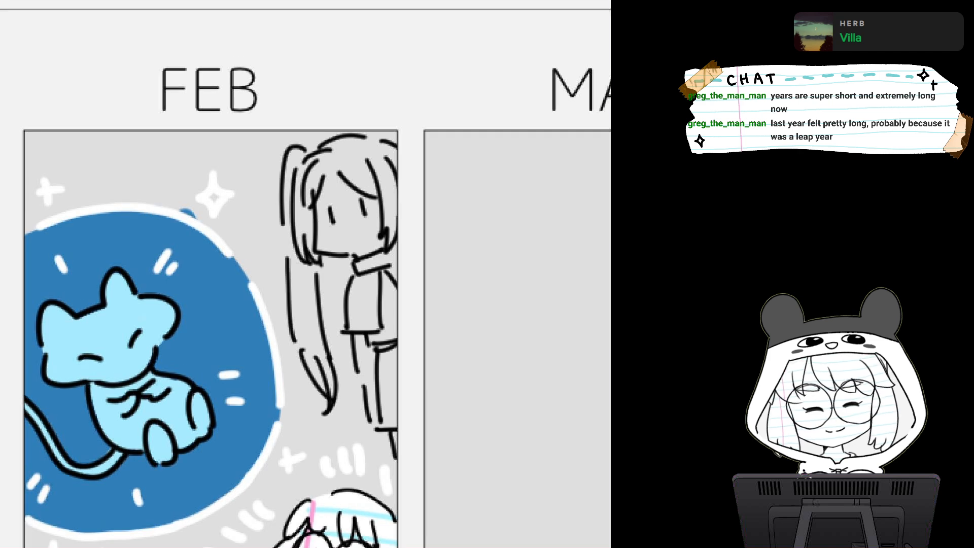
{"action": "mouse_move", "coordinate": [179, 207]}
{"action": "left_mouse_down"}
{"action": "mouse_move", "coordinate": [204, 223]}
{"action": "mouse_move", "coordinate": [143, 162]}
{"action": "left_mouse_up"}
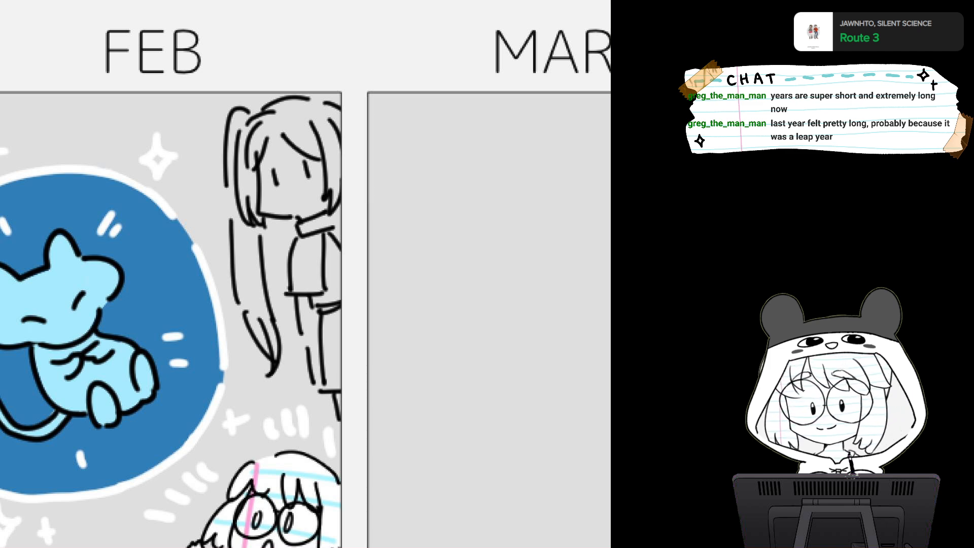
{"action": "left_click_drag", "start_coordinate": [305, 274], "coordinate": [350, 303]}
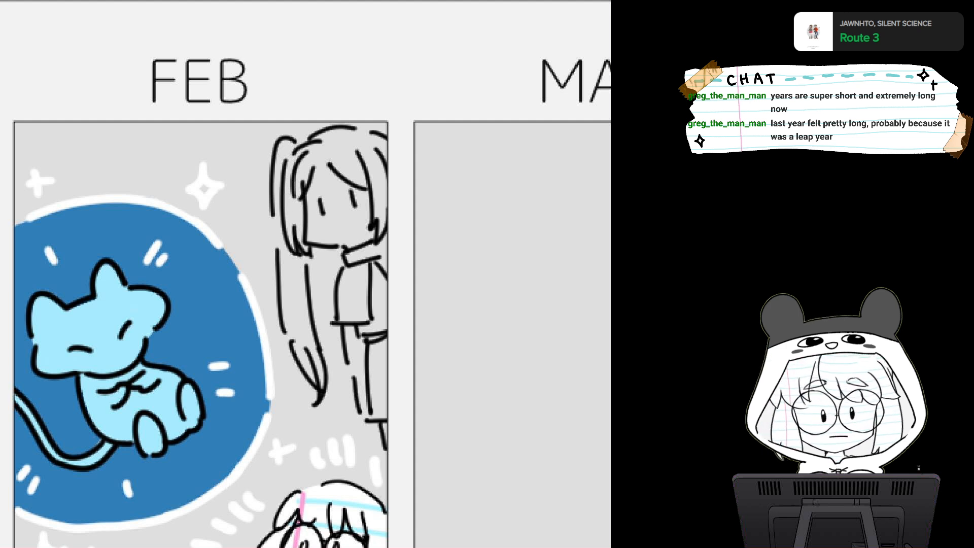
{"action": "mouse_move", "coordinate": [292, 152]}
{"action": "left_mouse_down"}
{"action": "mouse_move", "coordinate": [294, 345]}
{"action": "mouse_move", "coordinate": [317, 380]}
{"action": "mouse_move", "coordinate": [313, 365]}
{"action": "left_mouse_up"}
{"action": "mouse_move", "coordinate": [317, 161]}
{"action": "left_mouse_down"}
{"action": "mouse_move", "coordinate": [300, 160]}
{"action": "mouse_move", "coordinate": [355, 129]}
{"action": "mouse_move", "coordinate": [325, 142]}
{"action": "mouse_move", "coordinate": [339, 163]}
{"action": "mouse_move", "coordinate": [380, 137]}
{"action": "mouse_move", "coordinate": [379, 200]}
{"action": "left_mouse_up"}
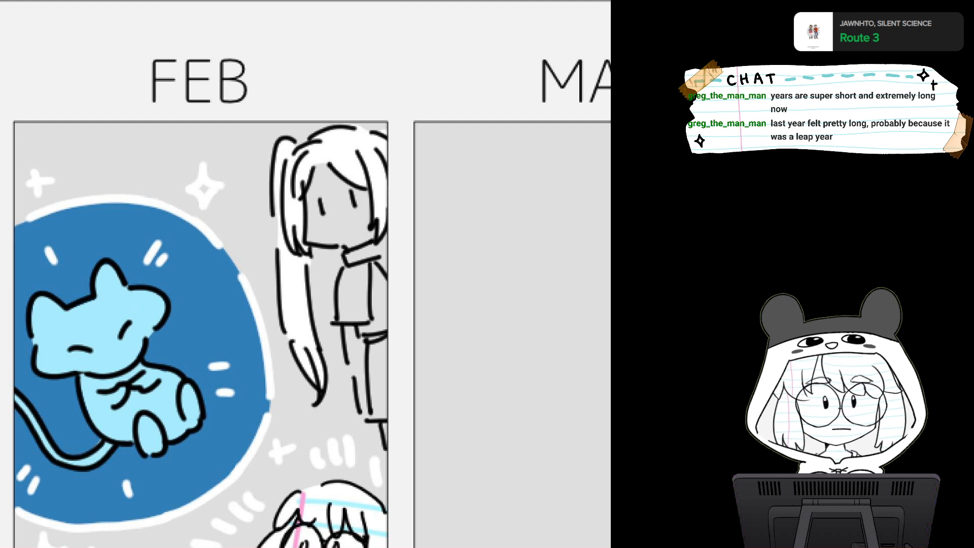
Colour the standing character's face pale peach and fill the collar, top and legs with white
{"action": "mouse_move", "coordinate": [324, 168]}
{"action": "left_mouse_down"}
{"action": "mouse_move", "coordinate": [315, 233]}
{"action": "mouse_move", "coordinate": [347, 234]}
{"action": "mouse_move", "coordinate": [325, 175]}
{"action": "mouse_move", "coordinate": [360, 203]}
{"action": "mouse_move", "coordinate": [364, 223]}
{"action": "mouse_move", "coordinate": [350, 243]}
{"action": "mouse_move", "coordinate": [378, 217]}
{"action": "left_mouse_up"}
{"action": "left_click_drag", "start_coordinate": [357, 316], "coordinate": [322, 270]}
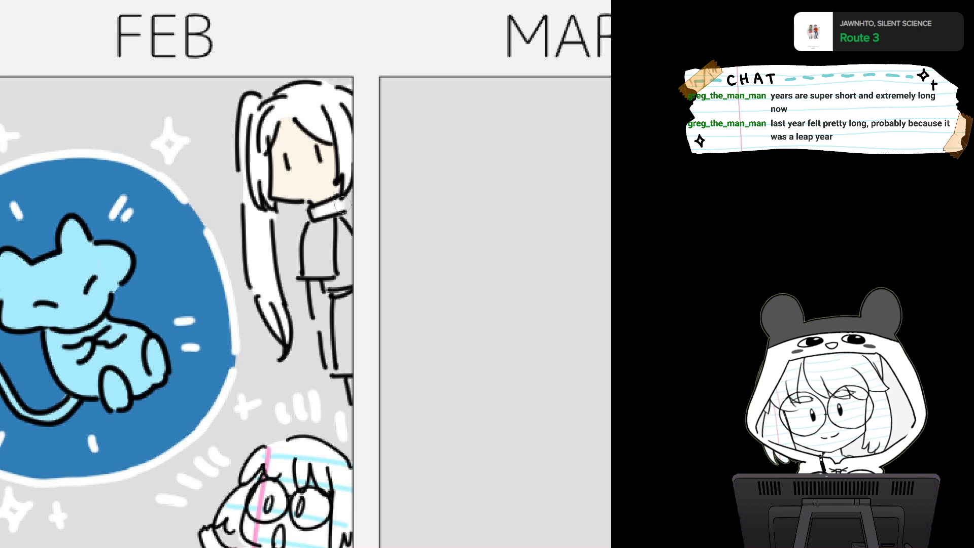
{"action": "mouse_move", "coordinate": [315, 230]}
{"action": "left_mouse_down"}
{"action": "mouse_move", "coordinate": [311, 262]}
{"action": "mouse_move", "coordinate": [324, 243]}
{"action": "mouse_move", "coordinate": [339, 246]}
{"action": "mouse_move", "coordinate": [344, 211]}
{"action": "left_mouse_up"}
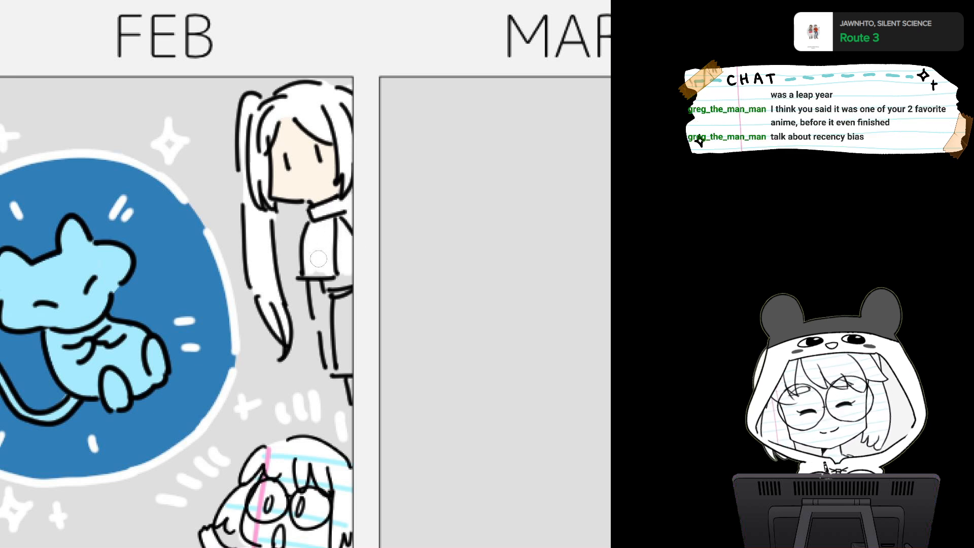
{"action": "mouse_move", "coordinate": [318, 258]}
{"action": "left_mouse_down"}
{"action": "mouse_move", "coordinate": [332, 365]}
{"action": "mouse_move", "coordinate": [338, 282]}
{"action": "mouse_move", "coordinate": [344, 354]}
{"action": "mouse_move", "coordinate": [350, 278]}
{"action": "left_mouse_up"}
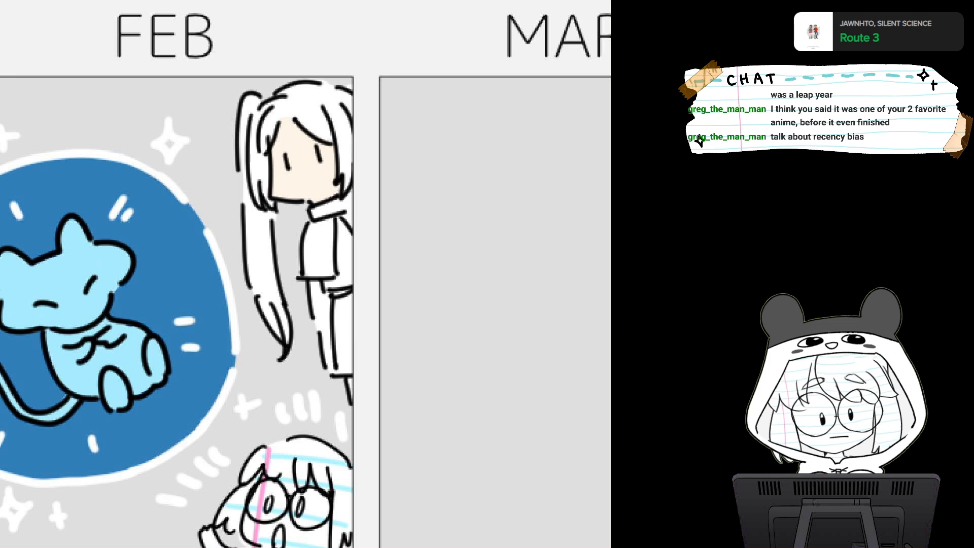
{"action": "mouse_move", "coordinate": [253, 99]}
{"action": "left_mouse_down"}
{"action": "mouse_move", "coordinate": [246, 172]}
{"action": "mouse_move", "coordinate": [251, 153]}
{"action": "left_mouse_up"}
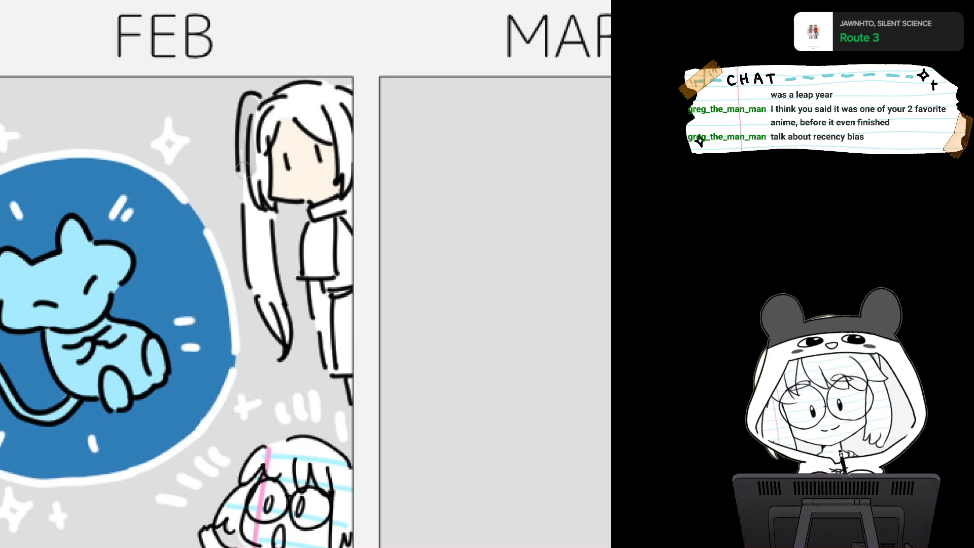
{"action": "mouse_move", "coordinate": [242, 116]}
{"action": "left_mouse_down"}
{"action": "mouse_move", "coordinate": [240, 177]}
{"action": "mouse_move", "coordinate": [265, 118]}
{"action": "mouse_move", "coordinate": [261, 198]}
{"action": "left_mouse_up"}
{"action": "key", "text": "ctrl+z"}
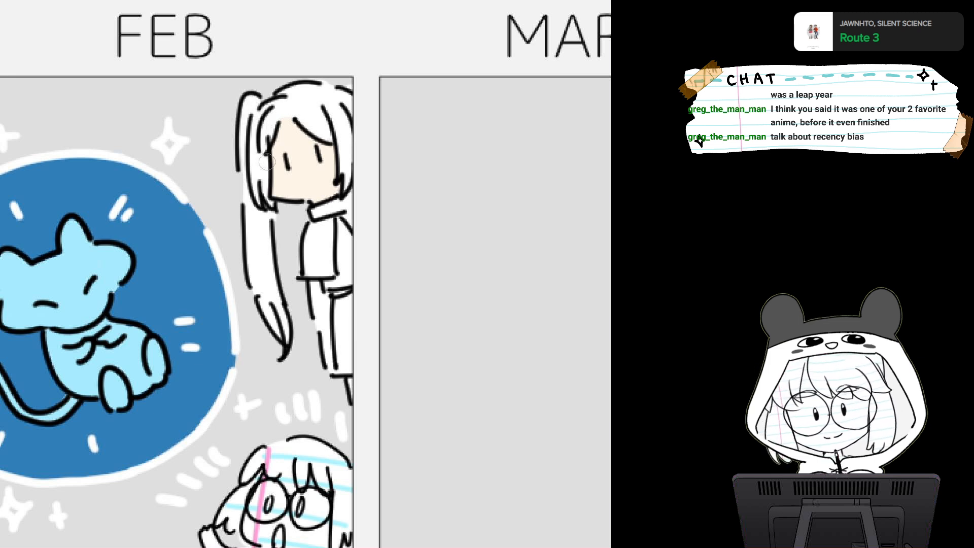
{"action": "left_click_drag", "start_coordinate": [250, 101], "coordinate": [251, 170]}
{"action": "left_click_drag", "start_coordinate": [256, 119], "coordinate": [249, 178]}
{"action": "key", "text": "ctrl+z"}
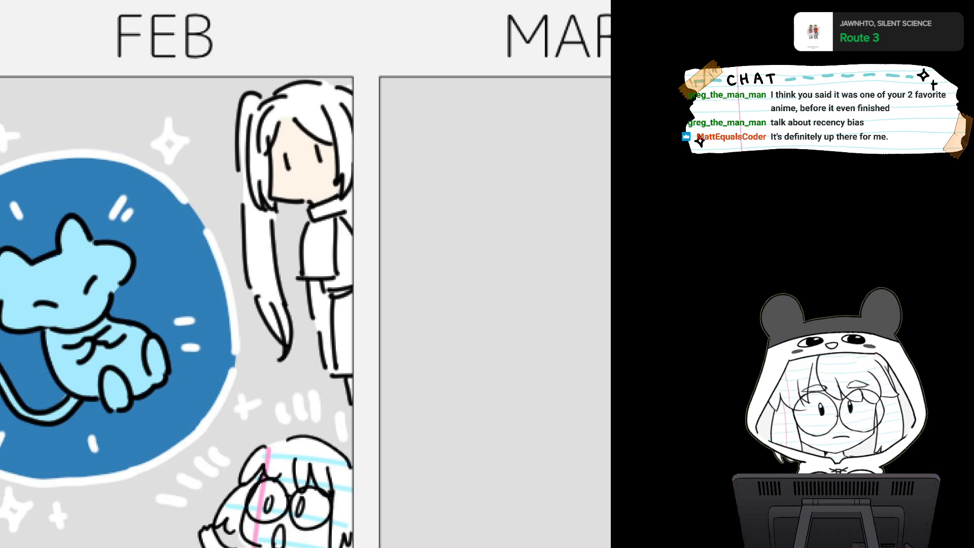
{"action": "left_click_drag", "start_coordinate": [254, 104], "coordinate": [256, 201]}
{"action": "key", "text": "ctrl+z"}
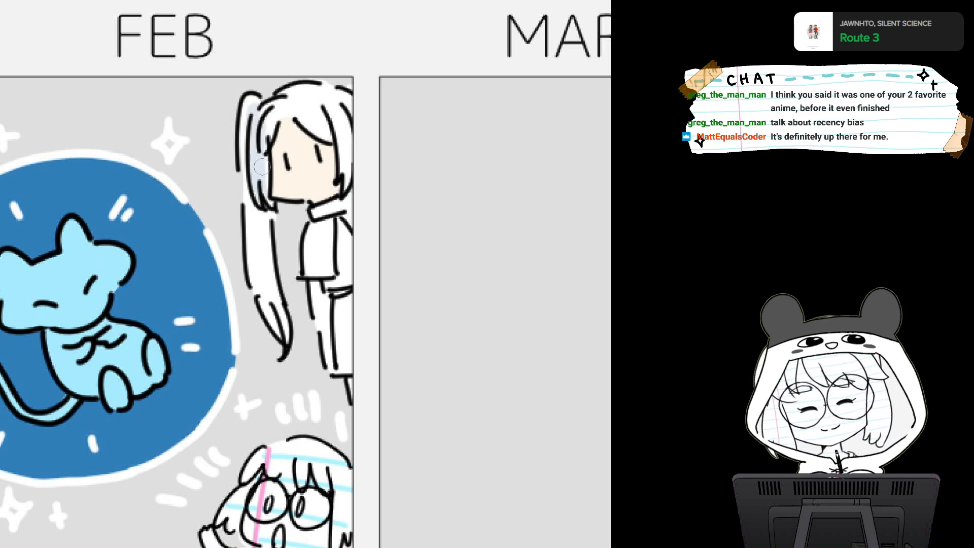
{"action": "key", "text": "ctrl+z"}
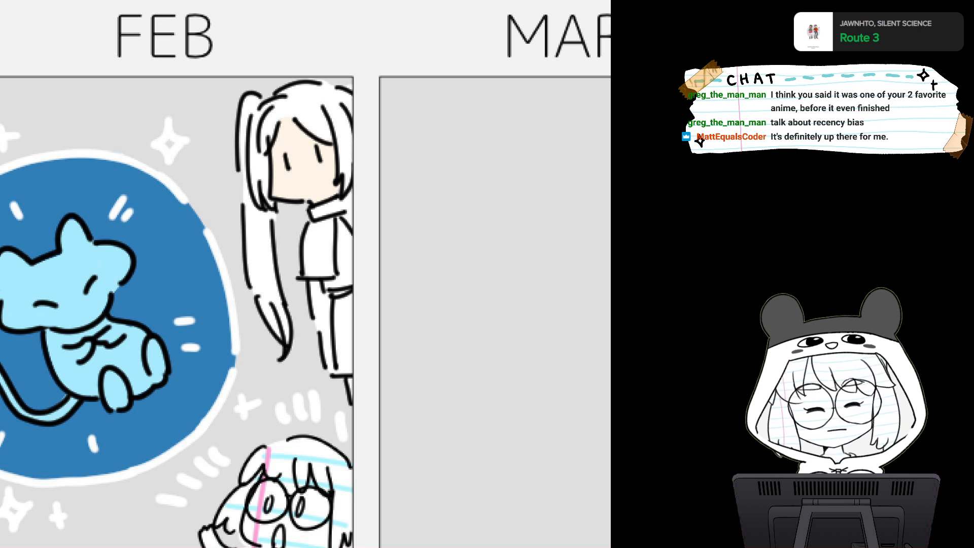
Try colouring the standing character's hair and ponytail pale lavender
{"action": "mouse_move", "coordinate": [248, 124]}
{"action": "left_mouse_down"}
{"action": "mouse_move", "coordinate": [262, 223]}
{"action": "mouse_move", "coordinate": [255, 274]}
{"action": "left_mouse_up"}
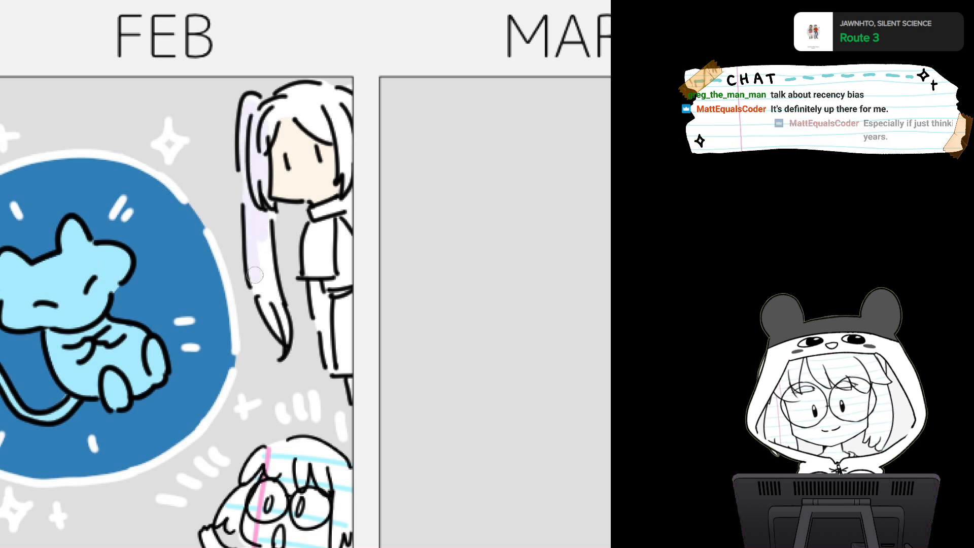
{"action": "left_click_drag", "start_coordinate": [261, 208], "coordinate": [285, 330]}
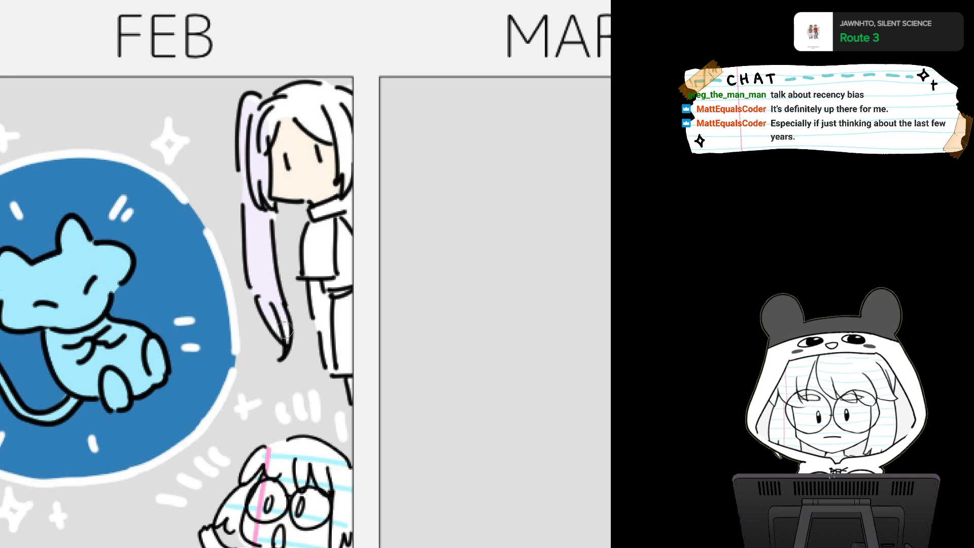
{"action": "mouse_move", "coordinate": [254, 109]}
{"action": "left_mouse_down"}
{"action": "mouse_move", "coordinate": [268, 134]}
{"action": "mouse_move", "coordinate": [315, 90]}
{"action": "mouse_move", "coordinate": [284, 115]}
{"action": "mouse_move", "coordinate": [330, 119]}
{"action": "mouse_move", "coordinate": [331, 99]}
{"action": "mouse_move", "coordinate": [342, 104]}
{"action": "mouse_move", "coordinate": [350, 171]}
{"action": "mouse_move", "coordinate": [355, 119]}
{"action": "left_mouse_up"}
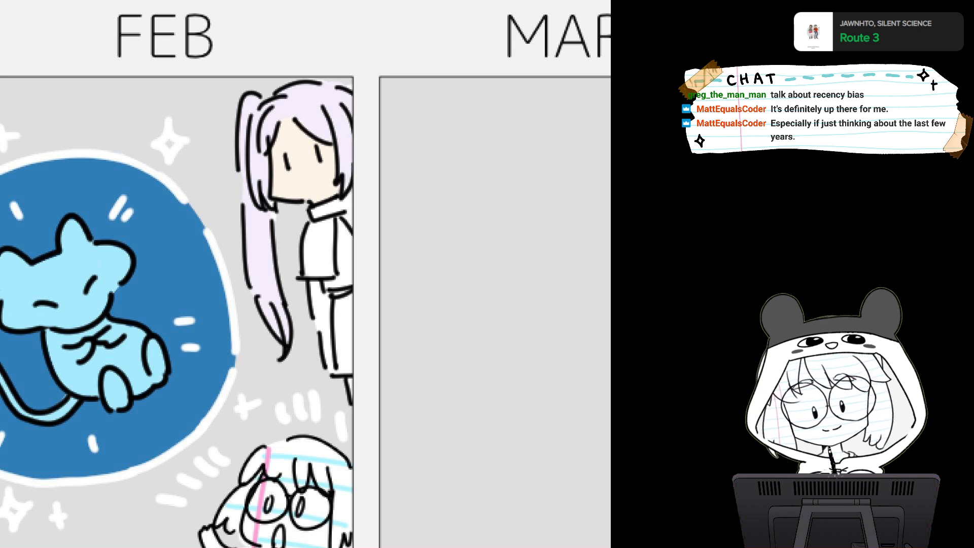
{"action": "key", "text": "ctrl+z"}
{"action": "key", "text": "ctrl+z"}
{"action": "key", "text": "ctrl+z"}
{"action": "key", "text": "ctrl+z"}
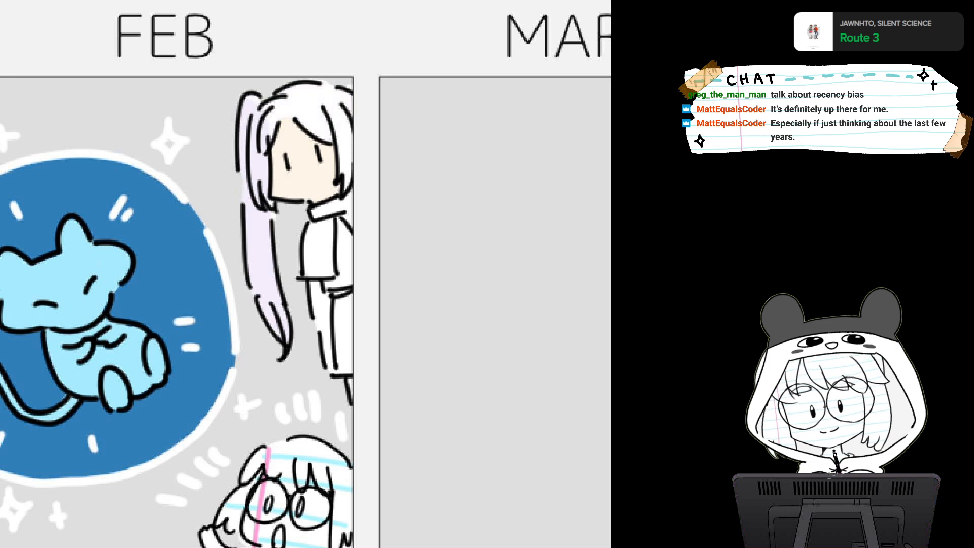
Colour the standing character's ponytail, fringe and side hair pale bluish grey
{"action": "mouse_move", "coordinate": [247, 94]}
{"action": "left_mouse_down"}
{"action": "mouse_move", "coordinate": [260, 215]}
{"action": "mouse_move", "coordinate": [251, 264]}
{"action": "left_mouse_up"}
{"action": "mouse_move", "coordinate": [244, 153]}
{"action": "left_mouse_down"}
{"action": "mouse_move", "coordinate": [256, 264]}
{"action": "mouse_move", "coordinate": [265, 218]}
{"action": "mouse_move", "coordinate": [270, 237]}
{"action": "left_mouse_up"}
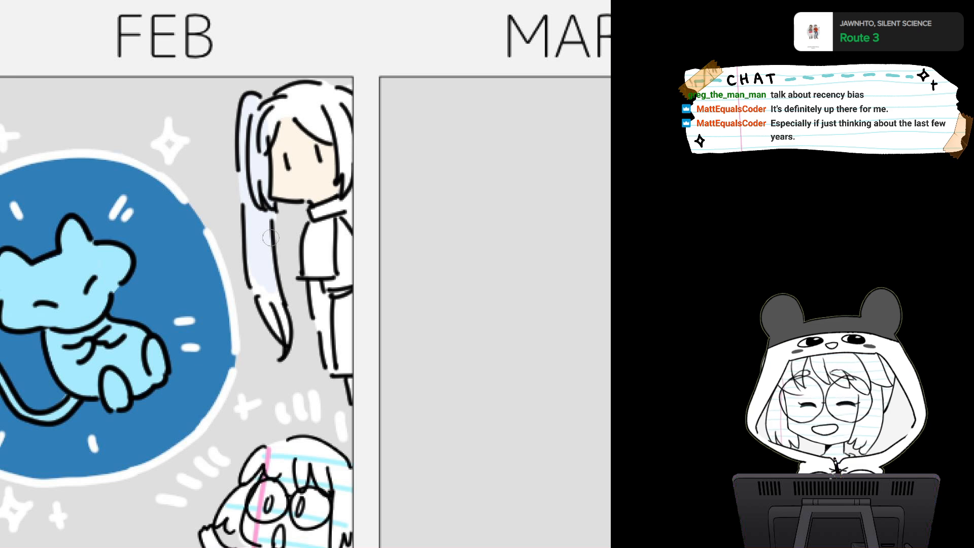
{"action": "mouse_move", "coordinate": [270, 237]}
{"action": "left_mouse_down"}
{"action": "mouse_move", "coordinate": [256, 287]}
{"action": "mouse_move", "coordinate": [278, 301]}
{"action": "mouse_move", "coordinate": [285, 345]}
{"action": "left_mouse_up"}
{"action": "mouse_move", "coordinate": [267, 124]}
{"action": "left_mouse_down"}
{"action": "mouse_move", "coordinate": [294, 99]}
{"action": "mouse_move", "coordinate": [272, 114]}
{"action": "mouse_move", "coordinate": [325, 133]}
{"action": "mouse_move", "coordinate": [332, 123]}
{"action": "mouse_move", "coordinate": [319, 89]}
{"action": "mouse_move", "coordinate": [345, 95]}
{"action": "mouse_move", "coordinate": [338, 112]}
{"action": "mouse_move", "coordinate": [349, 189]}
{"action": "mouse_move", "coordinate": [350, 179]}
{"action": "left_mouse_up"}
{"action": "mouse_move", "coordinate": [306, 117]}
{"action": "left_mouse_down"}
{"action": "mouse_move", "coordinate": [259, 116]}
{"action": "mouse_move", "coordinate": [257, 100]}
{"action": "mouse_move", "coordinate": [248, 163]}
{"action": "mouse_move", "coordinate": [265, 249]}
{"action": "mouse_move", "coordinate": [309, 262]}
{"action": "left_mouse_up"}
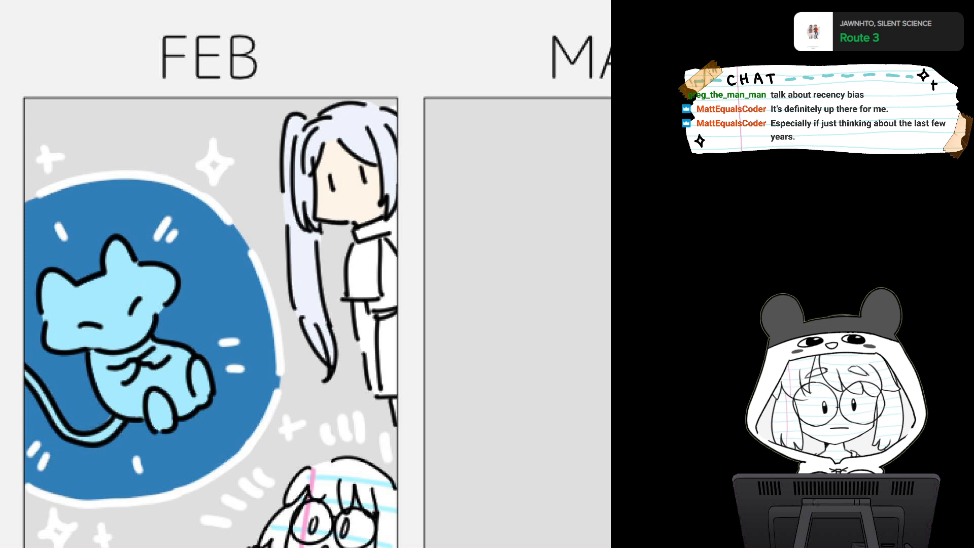
{"action": "left_click_drag", "start_coordinate": [316, 250], "coordinate": [326, 343]}
{"action": "left_click_drag", "start_coordinate": [315, 269], "coordinate": [319, 317]}
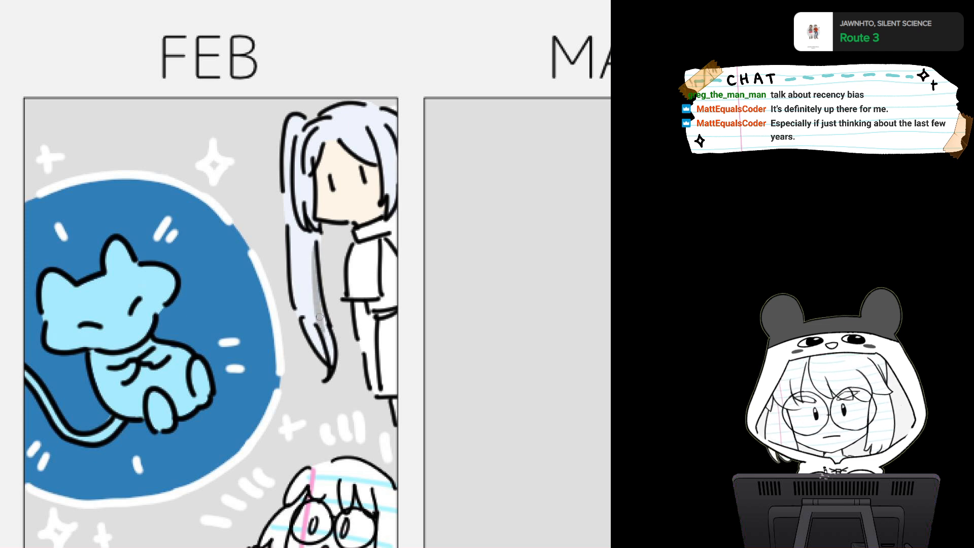
{"action": "key", "text": "ctrl+z"}
{"action": "key", "text": "ctrl+z"}
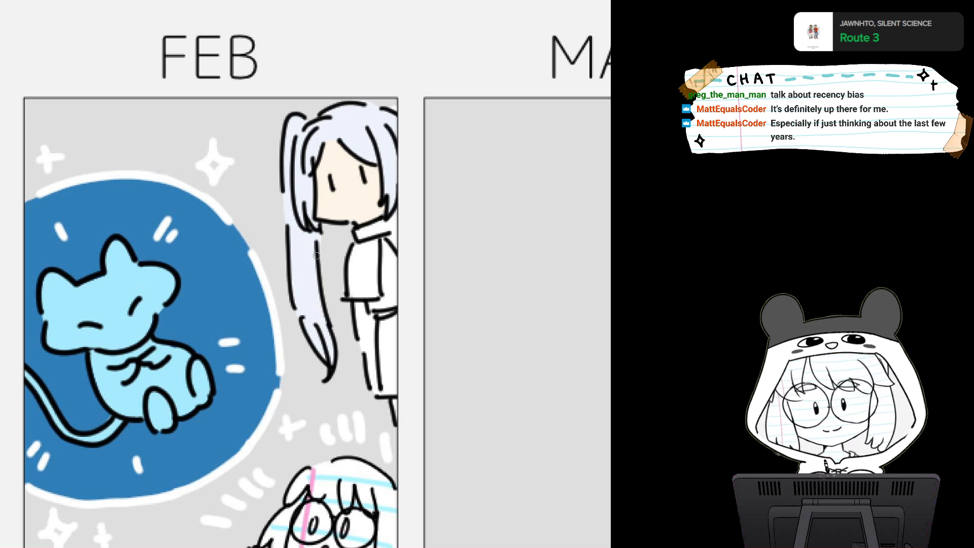
Shade the inner edge and lower tip of the standing character's ponytail with a darker grey
{"action": "left_click_drag", "start_coordinate": [315, 248], "coordinate": [320, 329]}
{"action": "left_click_drag", "start_coordinate": [316, 268], "coordinate": [327, 343]}
{"action": "left_click_drag", "start_coordinate": [317, 290], "coordinate": [332, 362]}
{"action": "mouse_move", "coordinate": [303, 287]}
{"action": "left_mouse_down"}
{"action": "mouse_move", "coordinate": [317, 329]}
{"action": "mouse_move", "coordinate": [318, 322]}
{"action": "left_mouse_up"}
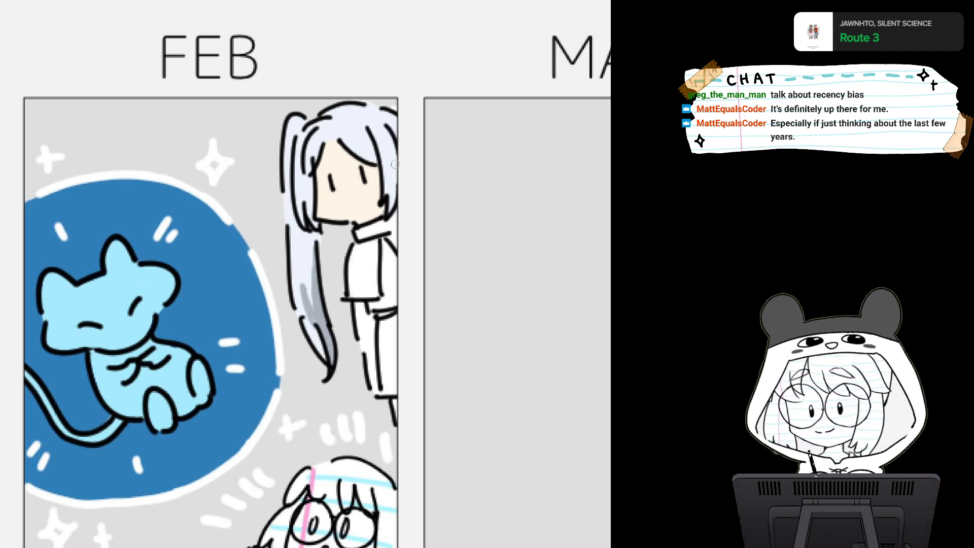
Shade the standing character's side hair and inner hair beside the face with darker grey, and the neck under the chin with salmon pink
{"action": "mouse_move", "coordinate": [385, 189]}
{"action": "left_mouse_down"}
{"action": "mouse_move", "coordinate": [394, 189]}
{"action": "mouse_move", "coordinate": [391, 209]}
{"action": "left_mouse_up"}
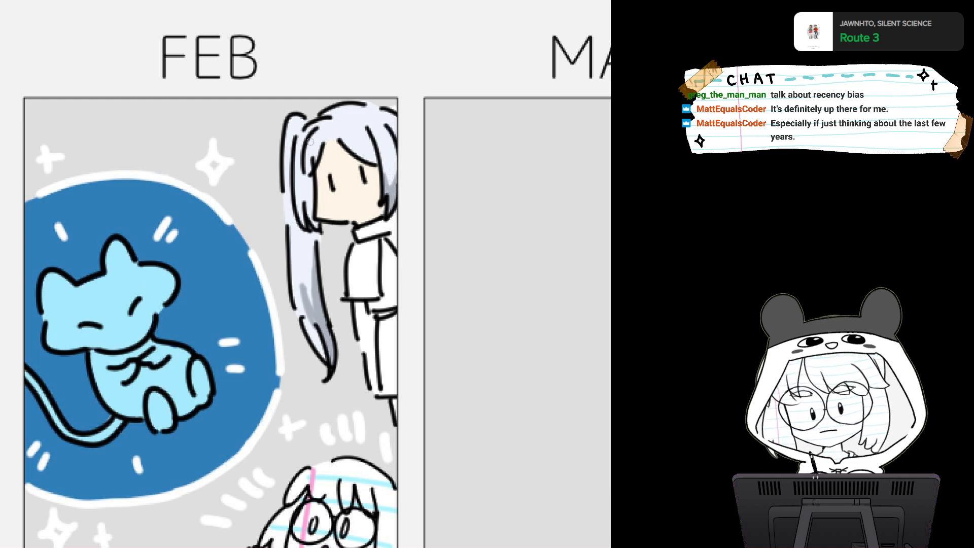
{"action": "left_click_drag", "start_coordinate": [308, 176], "coordinate": [315, 223]}
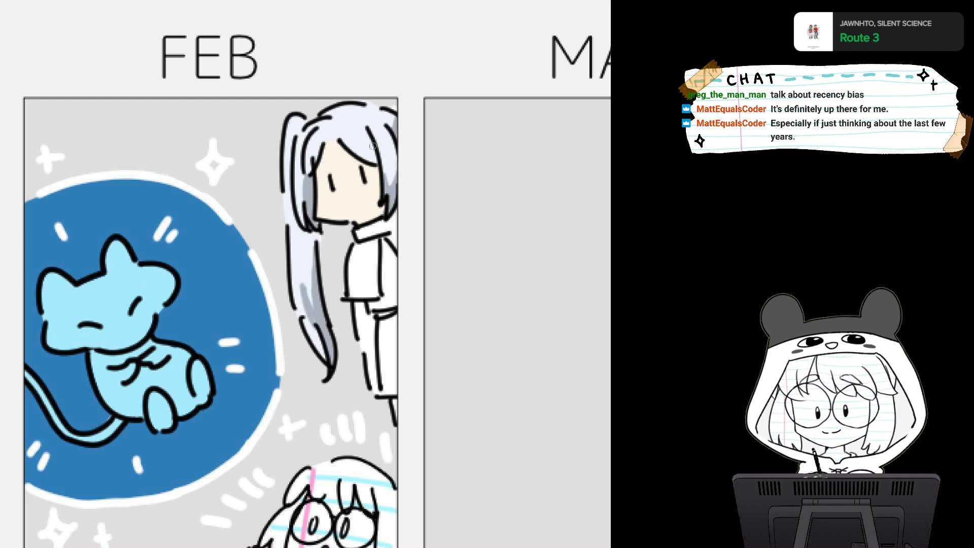
{"action": "left_click", "coordinate": [354, 200], "text": "alt"}
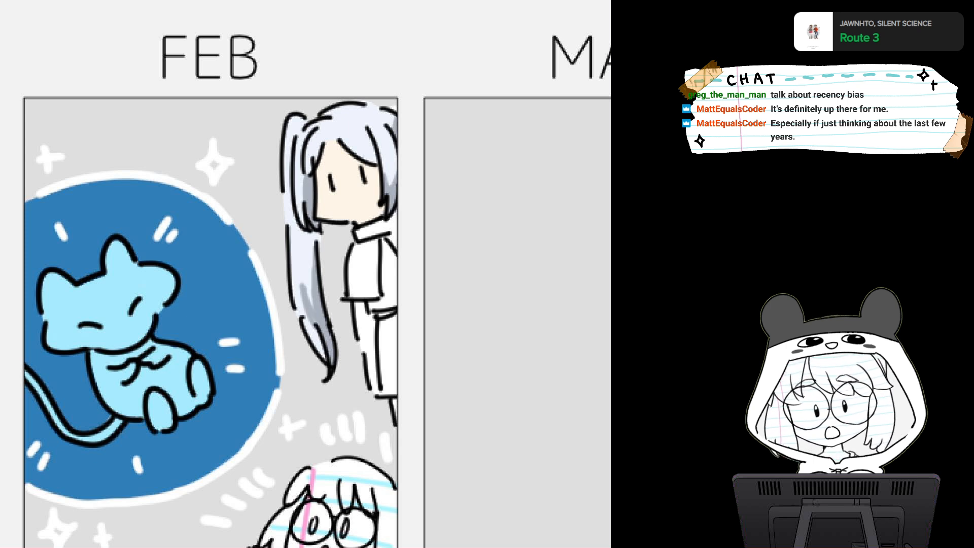
{"action": "mouse_move", "coordinate": [363, 221]}
{"action": "left_mouse_down"}
{"action": "mouse_move", "coordinate": [351, 221]}
{"action": "mouse_move", "coordinate": [381, 215]}
{"action": "mouse_move", "coordinate": [350, 220]}
{"action": "mouse_move", "coordinate": [363, 219]}
{"action": "left_mouse_up"}
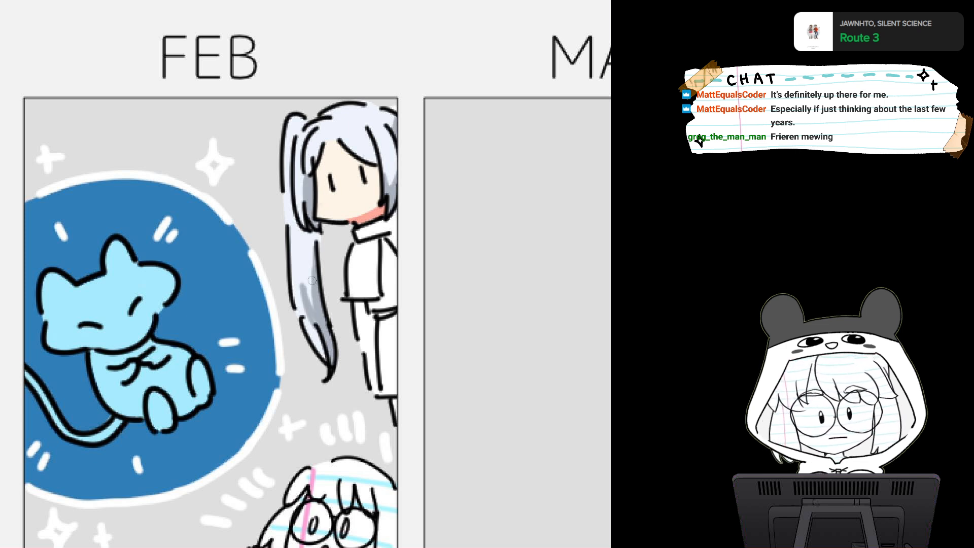
Add pink blush marks to both of the standing character's cheeks and paint a dark grey undershirt collar around the neck
{"action": "left_click_drag", "start_coordinate": [320, 197], "coordinate": [334, 204]}
{"action": "left_click_drag", "start_coordinate": [373, 185], "coordinate": [393, 177]}
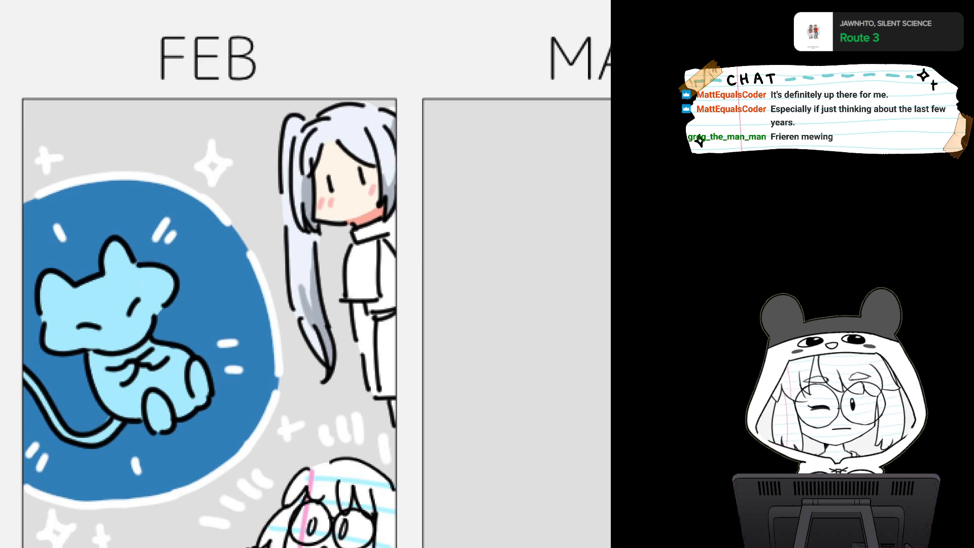
{"action": "left_click_drag", "start_coordinate": [358, 226], "coordinate": [380, 212]}
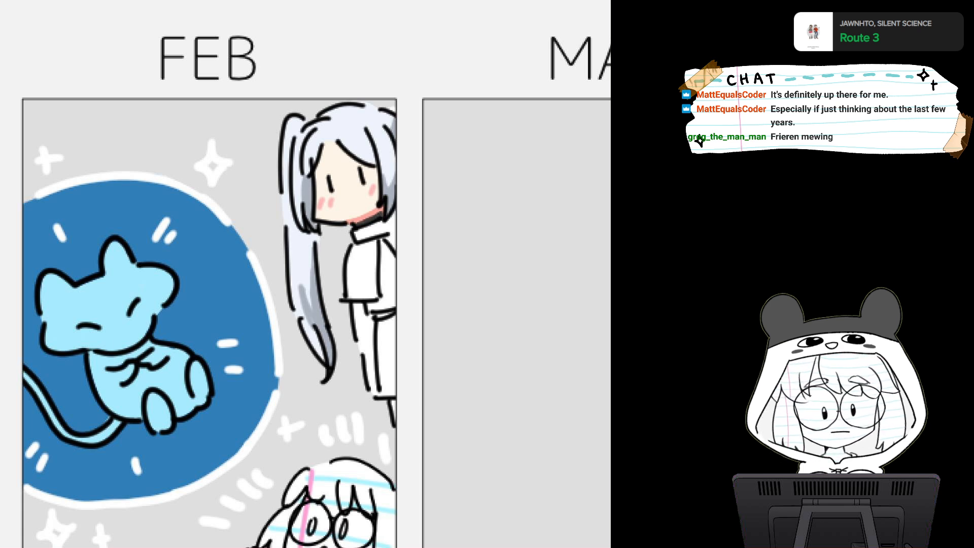
Paint orange trim along the standing character's collar, jacket front and hem, and along the cuff and bottom edge of the white outfit
{"action": "left_click_drag", "start_coordinate": [243, 315], "coordinate": [406, 226]}
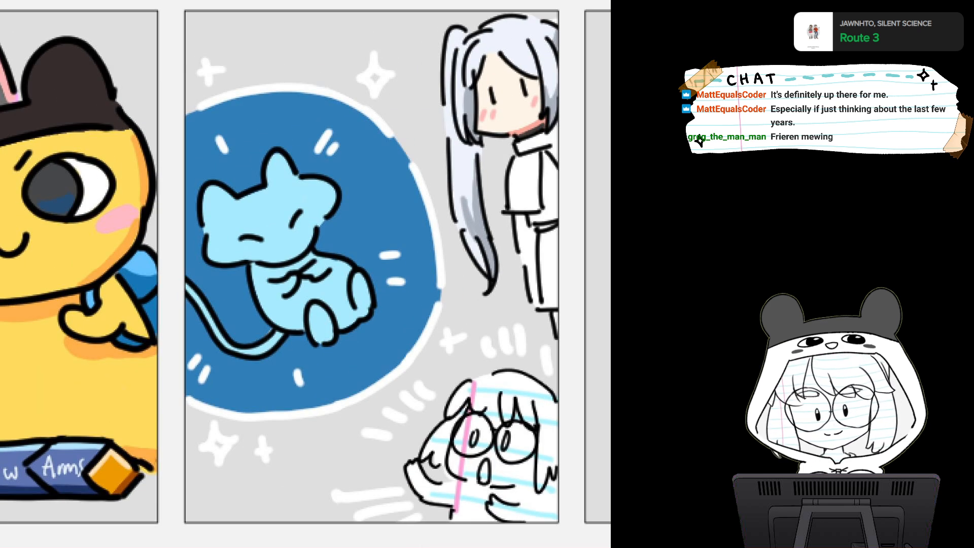
{"action": "left_click_drag", "start_coordinate": [492, 241], "coordinate": [278, 431]}
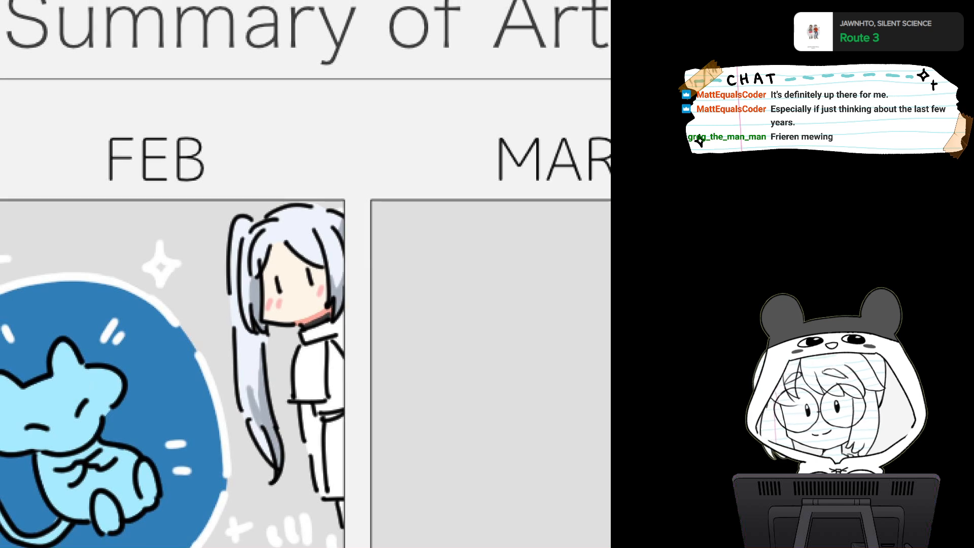
{"action": "mouse_move", "coordinate": [309, 332]}
{"action": "left_mouse_down"}
{"action": "mouse_move", "coordinate": [352, 242]}
{"action": "mouse_move", "coordinate": [373, 235]}
{"action": "mouse_move", "coordinate": [364, 299]}
{"action": "left_mouse_up"}
{"action": "mouse_move", "coordinate": [365, 253]}
{"action": "left_mouse_down"}
{"action": "mouse_move", "coordinate": [364, 311]}
{"action": "mouse_move", "coordinate": [336, 307]}
{"action": "mouse_move", "coordinate": [365, 307]}
{"action": "left_mouse_up"}
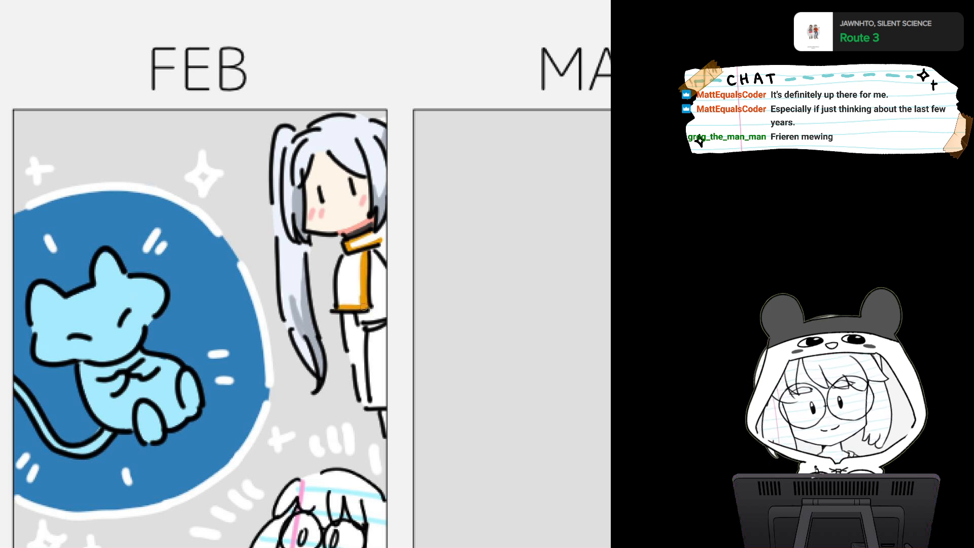
{"action": "mouse_move", "coordinate": [376, 248]}
{"action": "left_mouse_down"}
{"action": "mouse_move", "coordinate": [388, 261]}
{"action": "mouse_move", "coordinate": [362, 307]}
{"action": "mouse_move", "coordinate": [359, 287]}
{"action": "left_mouse_up"}
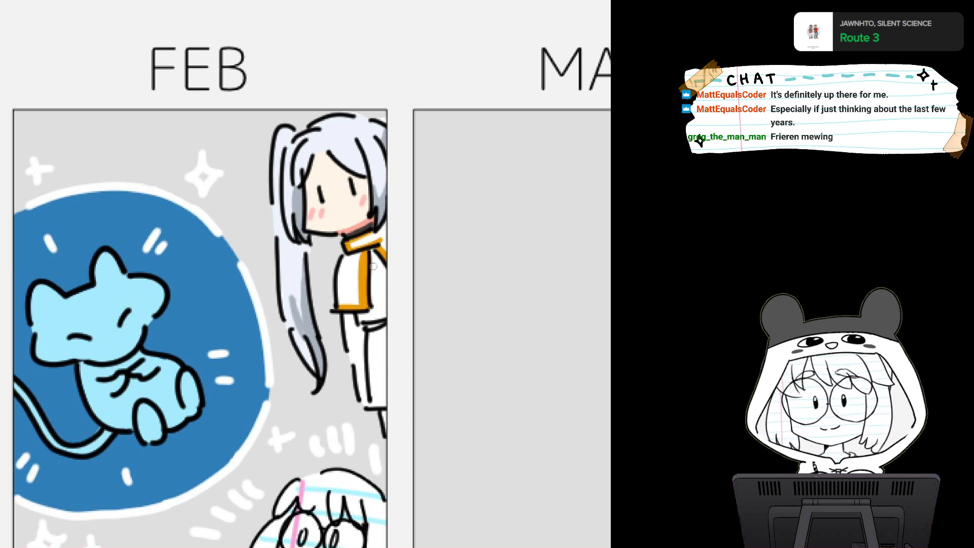
{"action": "mouse_move", "coordinate": [362, 379]}
{"action": "left_mouse_down"}
{"action": "mouse_move", "coordinate": [364, 405]}
{"action": "mouse_move", "coordinate": [357, 369]}
{"action": "mouse_move", "coordinate": [369, 369]}
{"action": "left_mouse_up"}
{"action": "left_click_drag", "start_coordinate": [376, 403], "coordinate": [380, 404]}
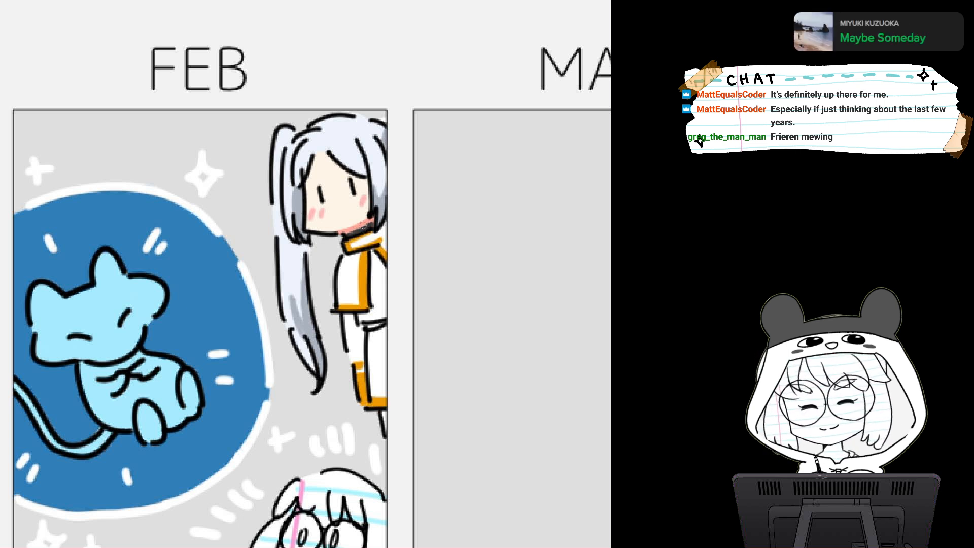
Paint dark grey horizontal stripes on the standing character's shirt between the orange jacket edges and the waist
{"action": "mouse_move", "coordinate": [373, 268]}
{"action": "left_mouse_down"}
{"action": "mouse_move", "coordinate": [385, 313]}
{"action": "mouse_move", "coordinate": [359, 317]}
{"action": "mouse_move", "coordinate": [387, 317]}
{"action": "left_mouse_up"}
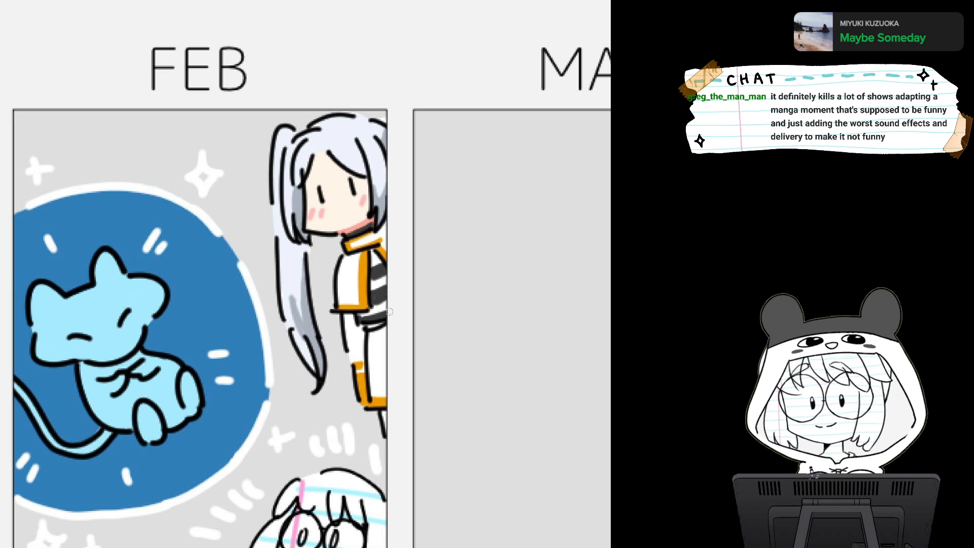
{"action": "scroll", "coordinate": [389, 312], "scroll_direction": "down", "scroll_amount": 2}
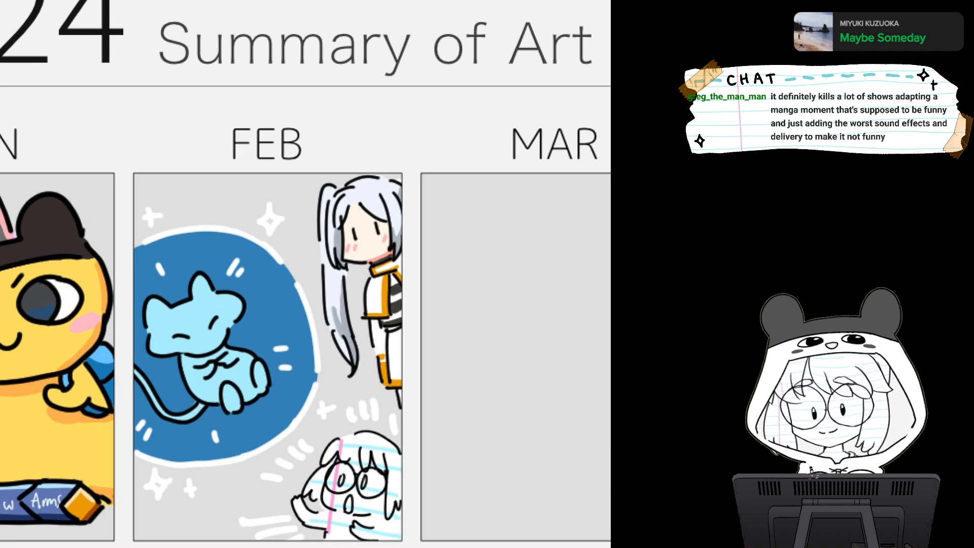
{"action": "scroll", "coordinate": [382, 298], "scroll_direction": "up", "scroll_amount": 3}
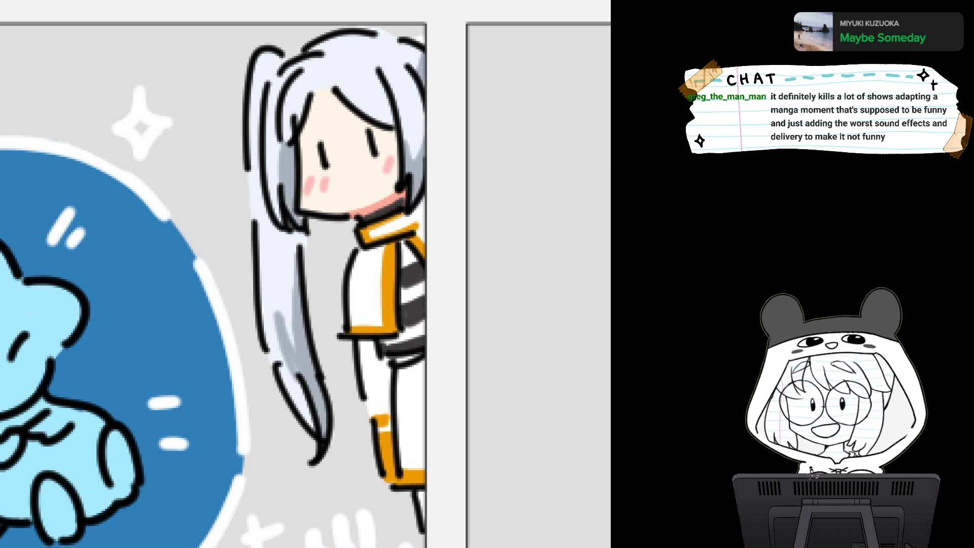
{"action": "scroll", "coordinate": [417, 339], "scroll_direction": "down", "scroll_amount": 4}
{"action": "left_click_drag", "start_coordinate": [406, 310], "coordinate": [333, 318]}
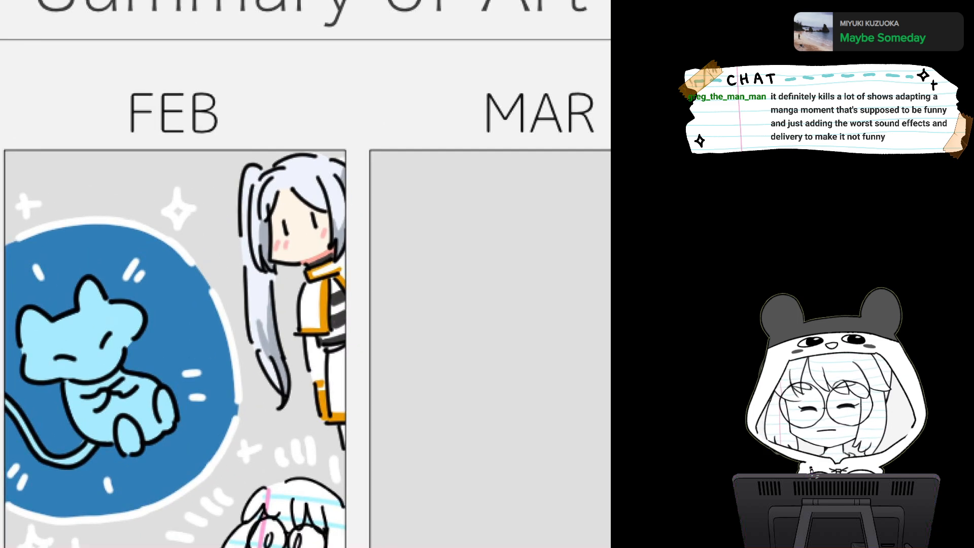
Colour the lower part of both of the standing character's eyes green
{"action": "scroll", "coordinate": [356, 333], "scroll_direction": "up", "scroll_amount": 1}
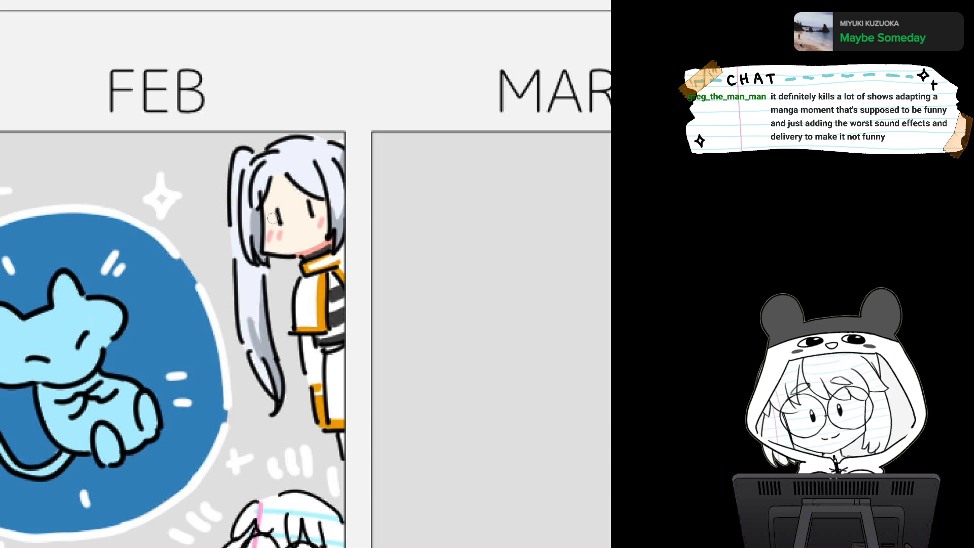
{"action": "mouse_move", "coordinate": [274, 214]}
{"action": "left_mouse_down"}
{"action": "mouse_move", "coordinate": [279, 225]}
{"action": "mouse_move", "coordinate": [313, 217]}
{"action": "left_mouse_up"}
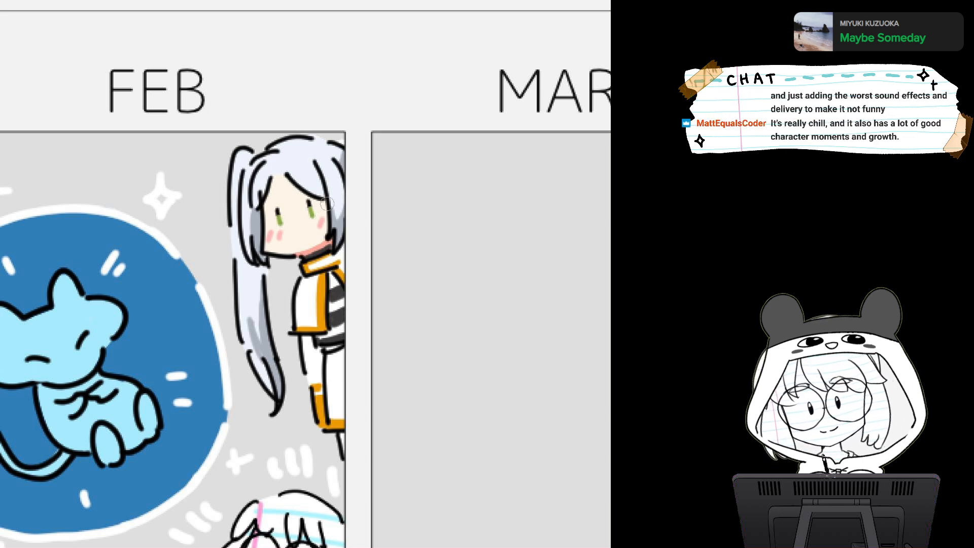
{"action": "scroll", "coordinate": [326, 204], "scroll_direction": "down", "scroll_amount": 5}
{"action": "scroll", "coordinate": [326, 204], "scroll_direction": "up", "scroll_amount": 6}
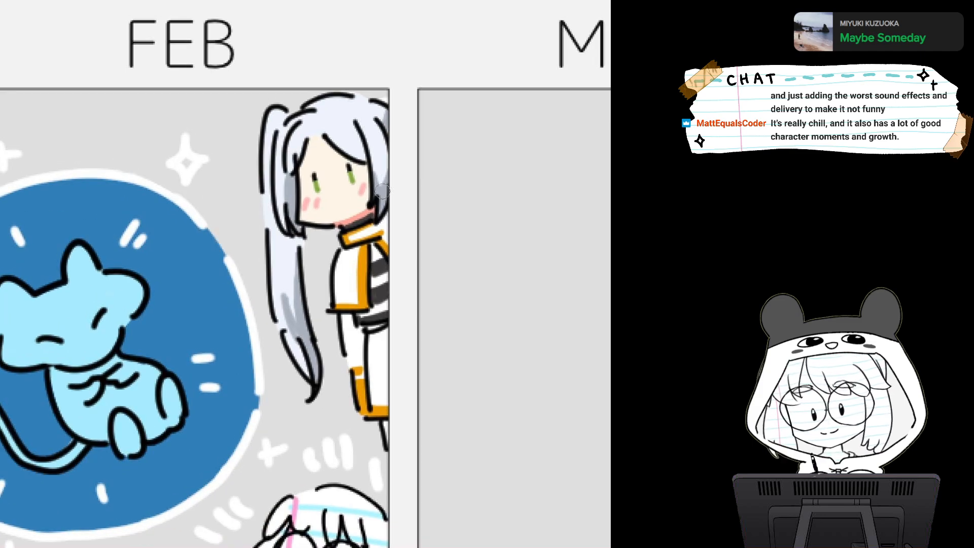
Recolour the outer outlines of the standing character's ponytail and the top of the hair bluish grey
{"action": "mouse_move", "coordinate": [281, 109]}
{"action": "left_mouse_down"}
{"action": "mouse_move", "coordinate": [269, 119]}
{"action": "mouse_move", "coordinate": [268, 209]}
{"action": "mouse_move", "coordinate": [311, 101]}
{"action": "mouse_move", "coordinate": [353, 89]}
{"action": "mouse_move", "coordinate": [386, 101]}
{"action": "left_mouse_up"}
{"action": "mouse_move", "coordinate": [266, 229]}
{"action": "left_mouse_down"}
{"action": "mouse_move", "coordinate": [268, 305]}
{"action": "mouse_move", "coordinate": [289, 355]}
{"action": "left_mouse_up"}
{"action": "left_click_drag", "start_coordinate": [302, 116], "coordinate": [283, 156]}
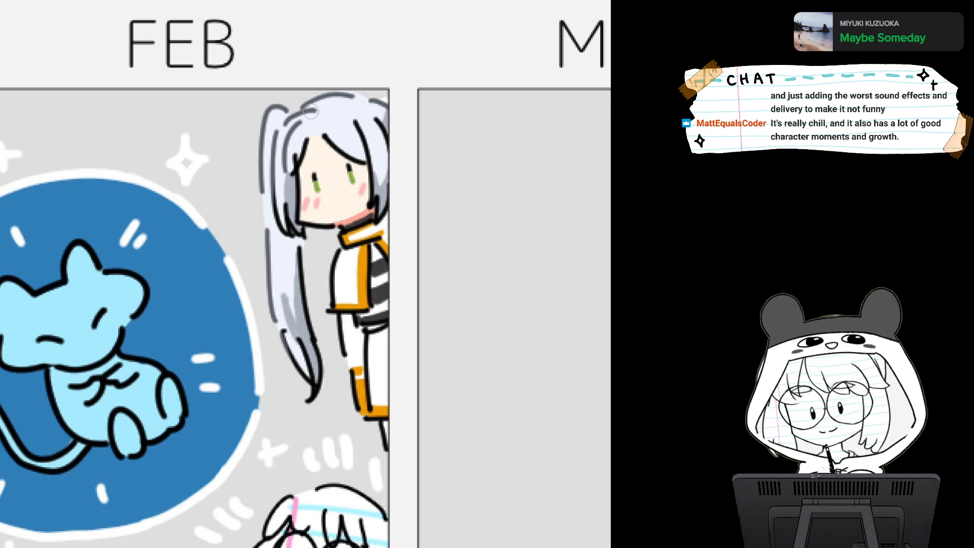
{"action": "scroll", "coordinate": [311, 112], "scroll_direction": "down", "scroll_amount": 2}
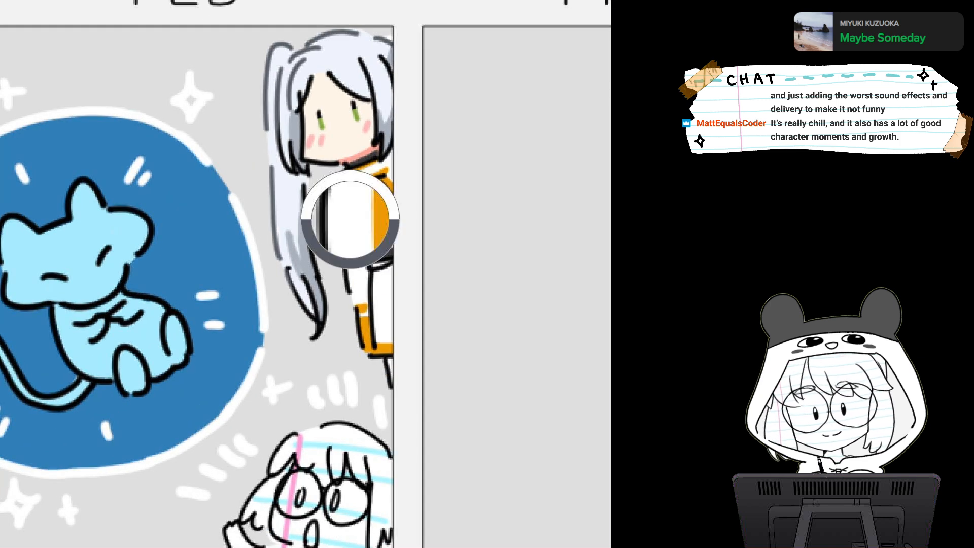
Recolour the standing character's jacket and sleeve outlines light grey, and the outlines around the lower orange trim dark orange
{"action": "mouse_move", "coordinate": [330, 189]}
{"action": "left_mouse_down"}
{"action": "mouse_move", "coordinate": [339, 237]}
{"action": "mouse_move", "coordinate": [330, 260]}
{"action": "mouse_move", "coordinate": [335, 240]}
{"action": "mouse_move", "coordinate": [348, 302]}
{"action": "left_mouse_up"}
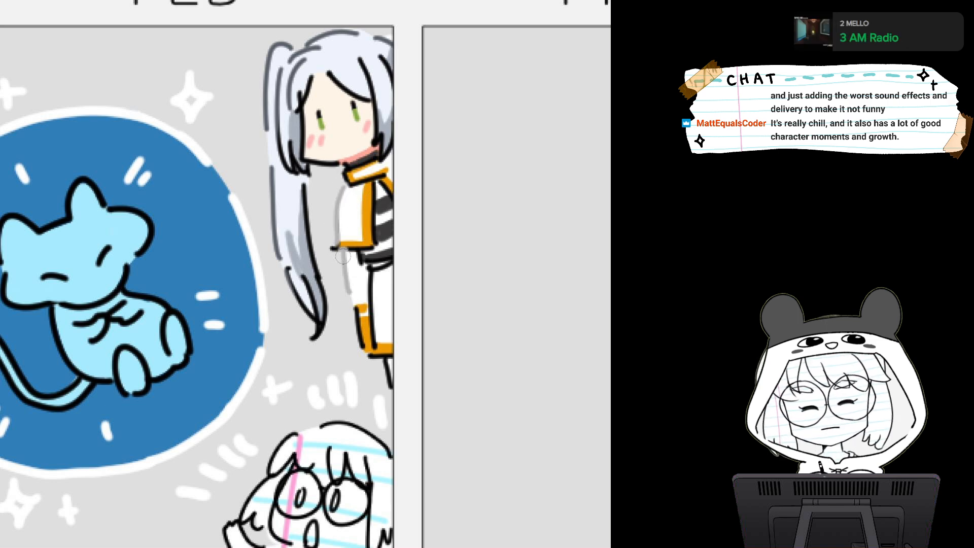
{"action": "mouse_move", "coordinate": [344, 256]}
{"action": "left_mouse_down"}
{"action": "mouse_move", "coordinate": [349, 305]}
{"action": "mouse_move", "coordinate": [357, 295]}
{"action": "mouse_move", "coordinate": [380, 307]}
{"action": "mouse_move", "coordinate": [375, 299]}
{"action": "left_mouse_up"}
{"action": "key", "text": "ctrl+z"}
{"action": "key", "text": "ctrl+z"}
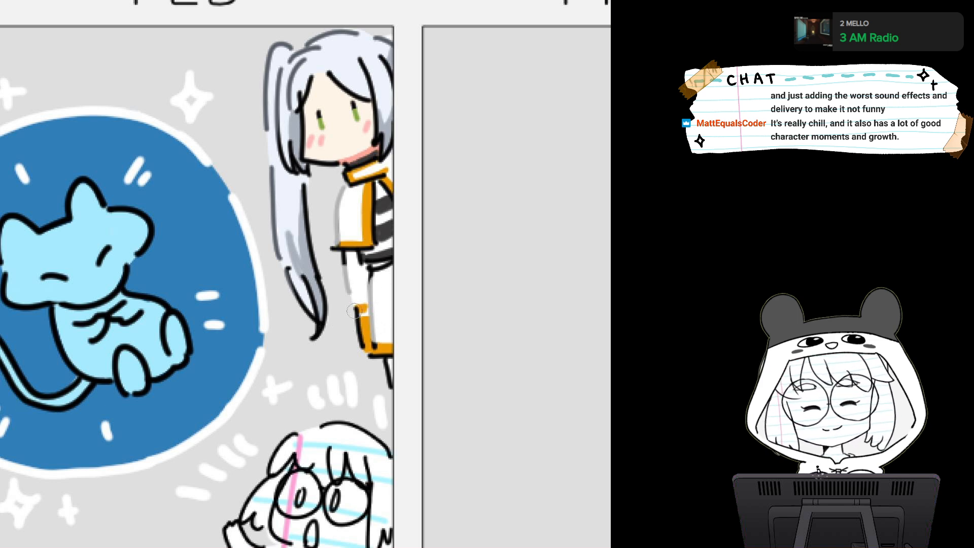
{"action": "left_click_drag", "start_coordinate": [357, 311], "coordinate": [373, 356]}
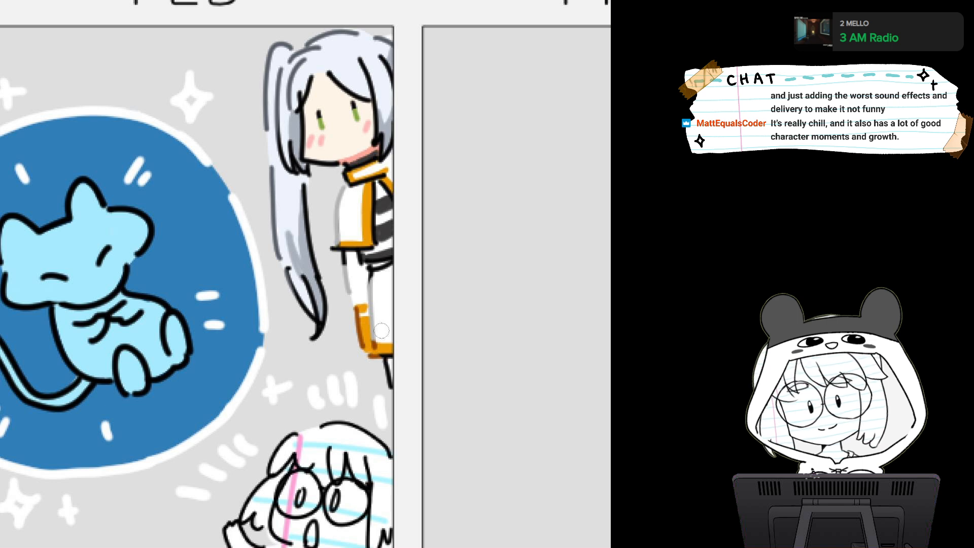
Recolour February's blue creature's outlines and closed eyes dark blue, with dark purple along the shaded edges of its head, body, feet and tail
{"action": "scroll", "coordinate": [389, 166], "scroll_direction": "down", "scroll_amount": 2}
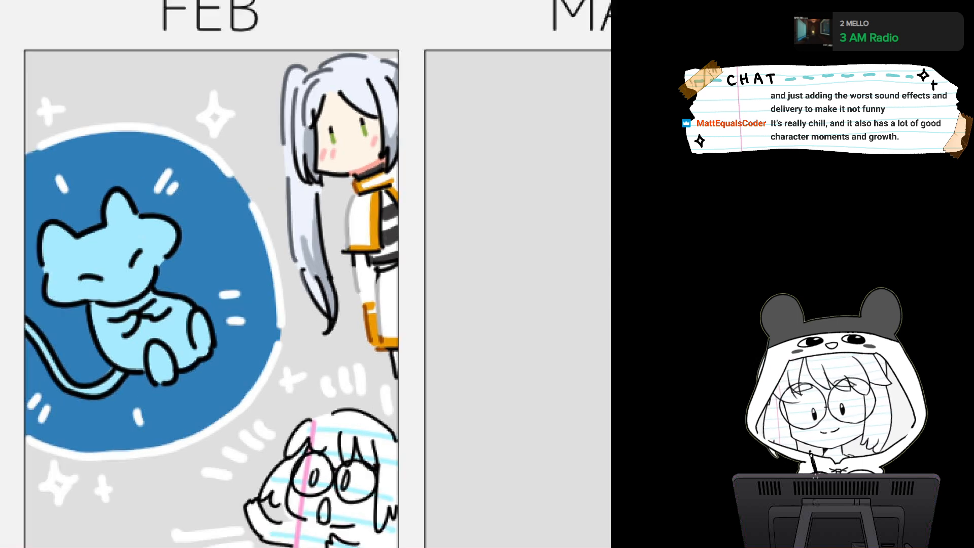
{"action": "scroll", "coordinate": [390, 166], "scroll_direction": "up", "scroll_amount": 4}
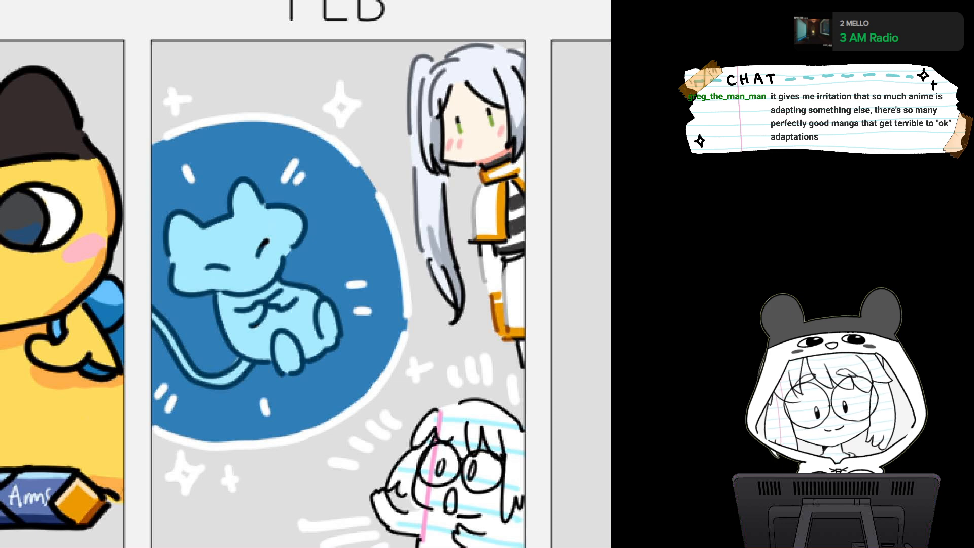
{"action": "mouse_move", "coordinate": [169, 219]}
{"action": "left_mouse_down"}
{"action": "mouse_move", "coordinate": [167, 257]}
{"action": "mouse_move", "coordinate": [213, 292]}
{"action": "left_mouse_up"}
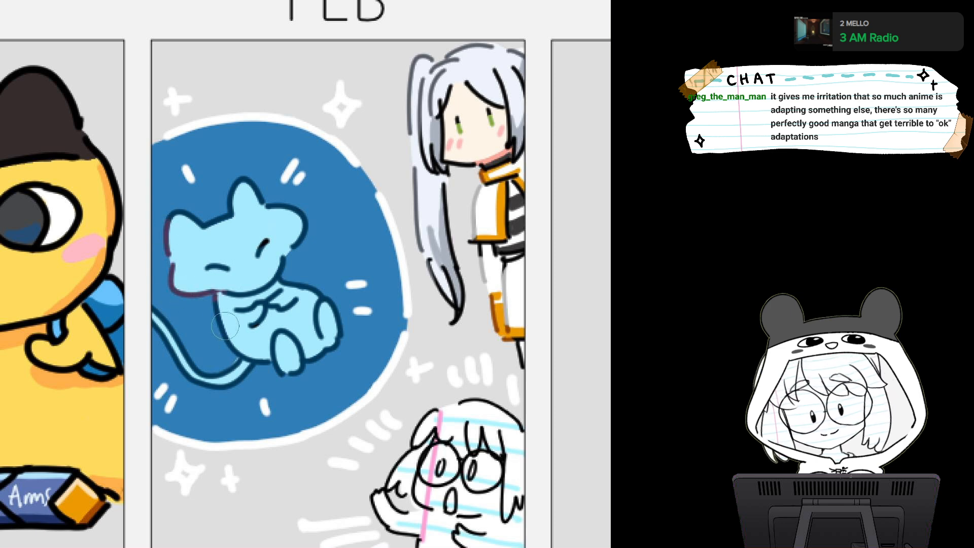
{"action": "mouse_move", "coordinate": [225, 326]}
{"action": "left_mouse_down"}
{"action": "mouse_move", "coordinate": [274, 367]}
{"action": "mouse_move", "coordinate": [302, 373]}
{"action": "mouse_move", "coordinate": [338, 337]}
{"action": "mouse_move", "coordinate": [340, 356]}
{"action": "left_mouse_up"}
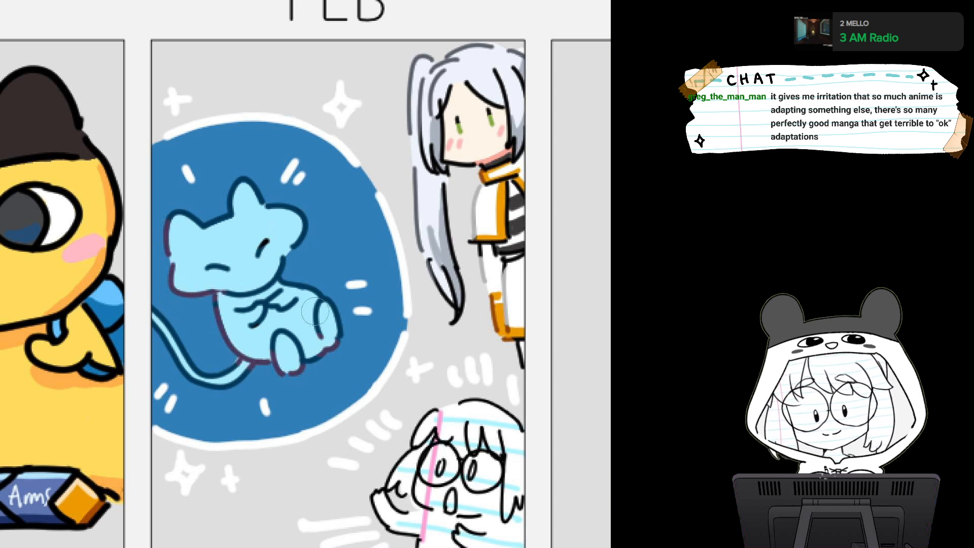
{"action": "left_click", "coordinate": [302, 215], "text": "alt"}
{"action": "left_click_drag", "start_coordinate": [257, 254], "coordinate": [272, 239]}
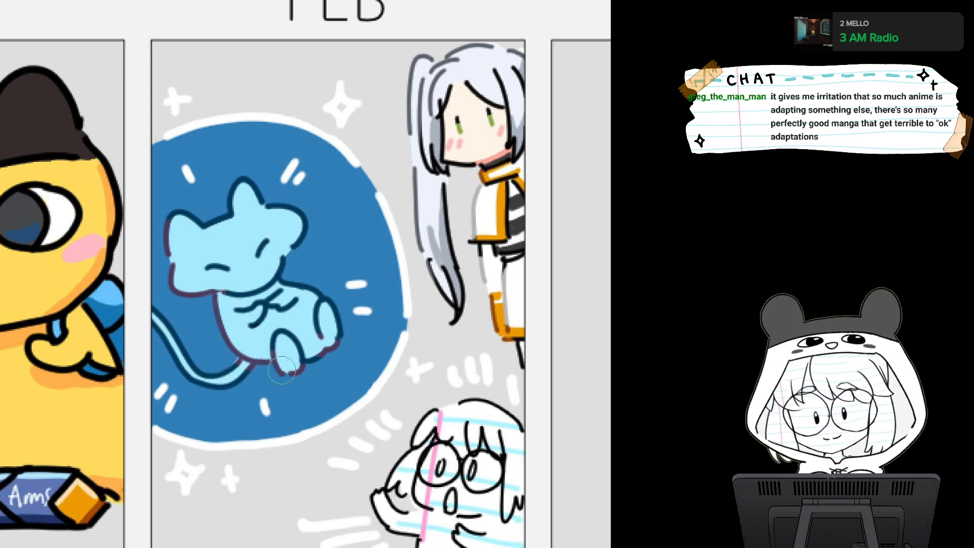
{"action": "left_click_drag", "start_coordinate": [147, 306], "coordinate": [193, 386]}
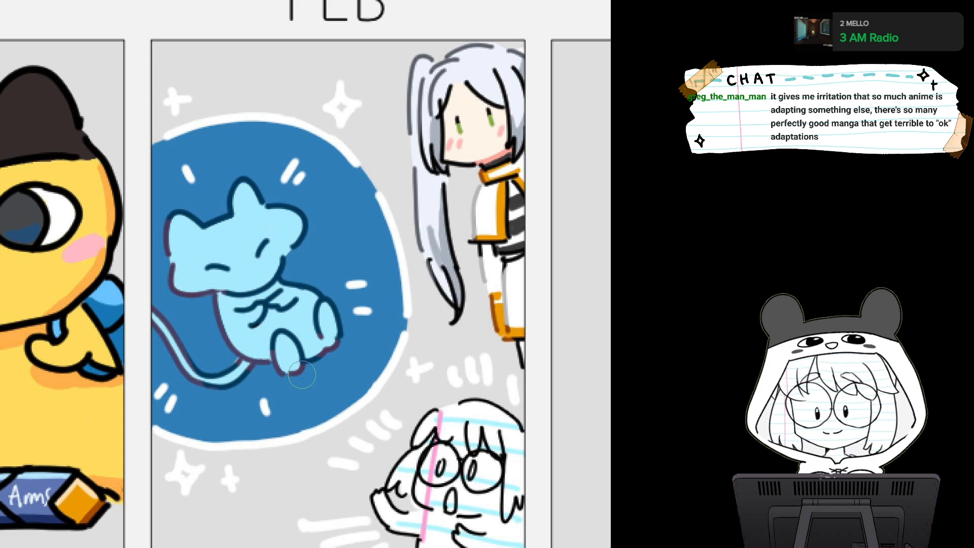
{"action": "scroll", "coordinate": [302, 375], "scroll_direction": "down", "scroll_amount": 3}
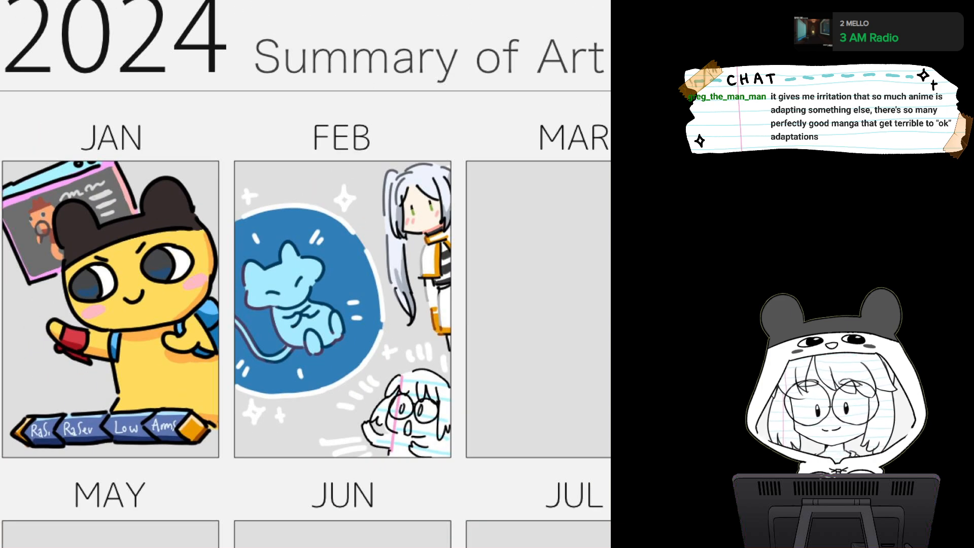
{"action": "scroll", "coordinate": [363, 324], "scroll_direction": "up", "scroll_amount": 2}
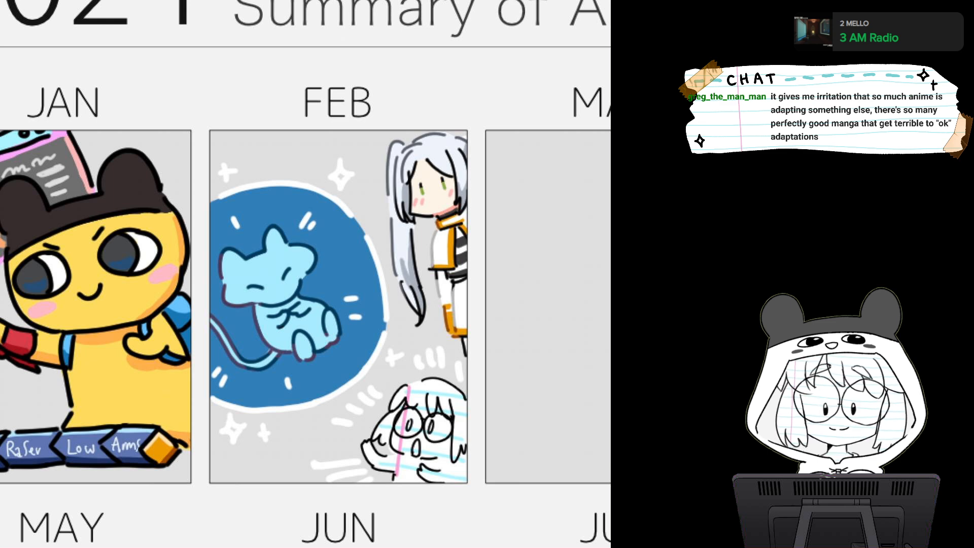
Recolour the outline along the side and lower cheek of January's yellow character's face orange
{"action": "left_click_drag", "start_coordinate": [304, 253], "coordinate": [427, 220]}
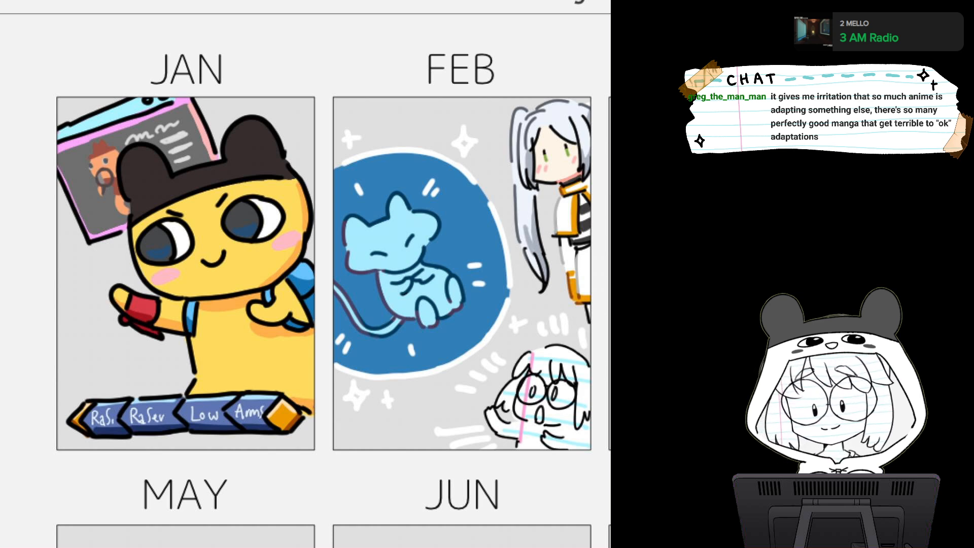
{"action": "scroll", "coordinate": [272, 273], "scroll_direction": "up", "scroll_amount": 5}
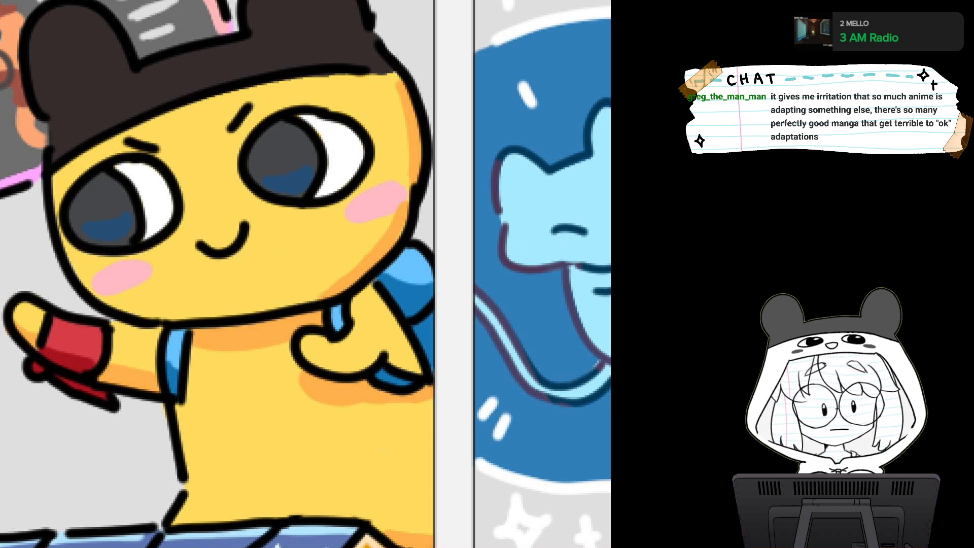
{"action": "left_click_drag", "start_coordinate": [235, 308], "coordinate": [288, 310]}
{"action": "mouse_move", "coordinate": [101, 178]}
{"action": "left_mouse_down"}
{"action": "mouse_move", "coordinate": [124, 283]}
{"action": "mouse_move", "coordinate": [172, 311]}
{"action": "mouse_move", "coordinate": [152, 302]}
{"action": "mouse_move", "coordinate": [239, 319]}
{"action": "mouse_move", "coordinate": [250, 305]}
{"action": "left_mouse_up"}
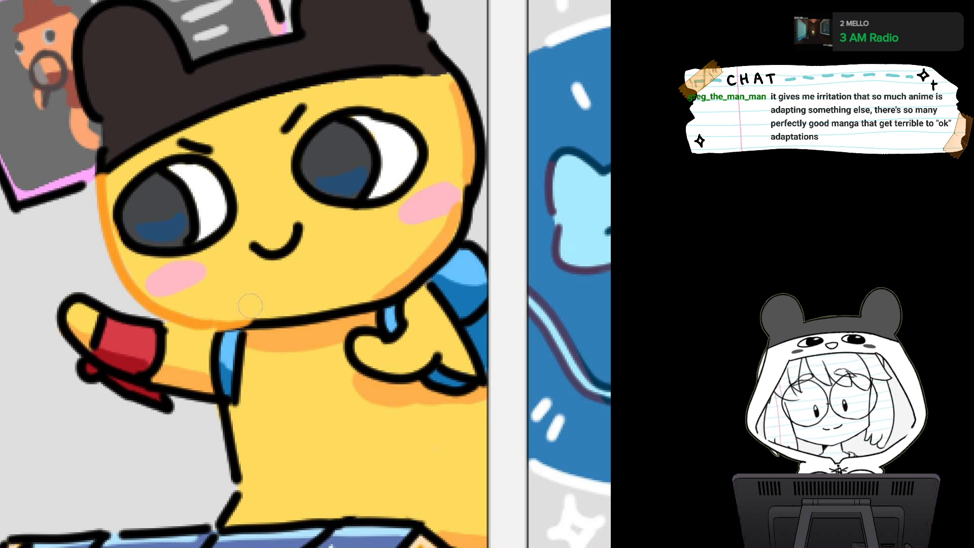
{"action": "key", "text": "ctrl+0"}
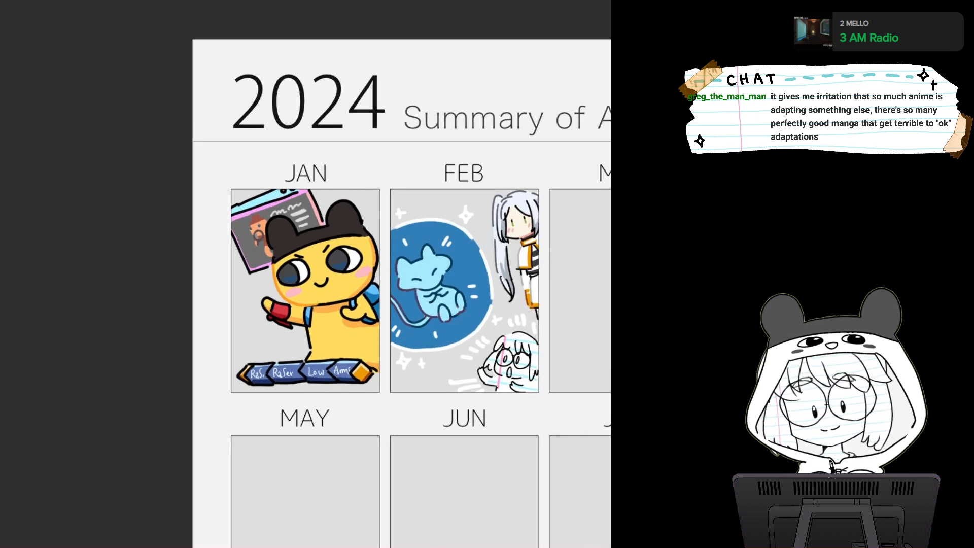
Recolour the outlines of January's yellow character orange along the lower face, raised hand, side of the body and bent arm
{"action": "scroll", "coordinate": [372, 338], "scroll_direction": "up", "scroll_amount": 2}
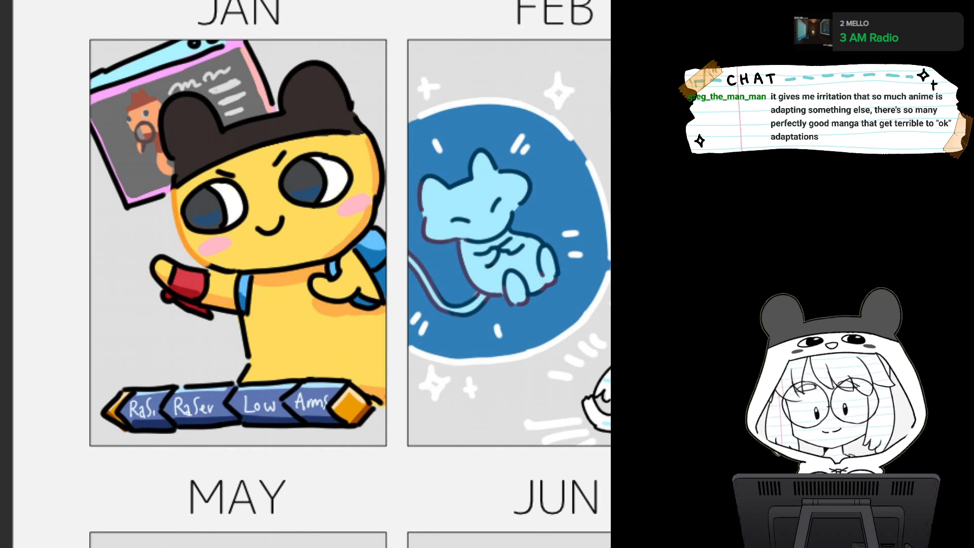
{"action": "mouse_move", "coordinate": [176, 194]}
{"action": "left_mouse_down"}
{"action": "mouse_move", "coordinate": [181, 235]}
{"action": "mouse_move", "coordinate": [206, 264]}
{"action": "mouse_move", "coordinate": [235, 273]}
{"action": "mouse_move", "coordinate": [264, 264]}
{"action": "left_mouse_up"}
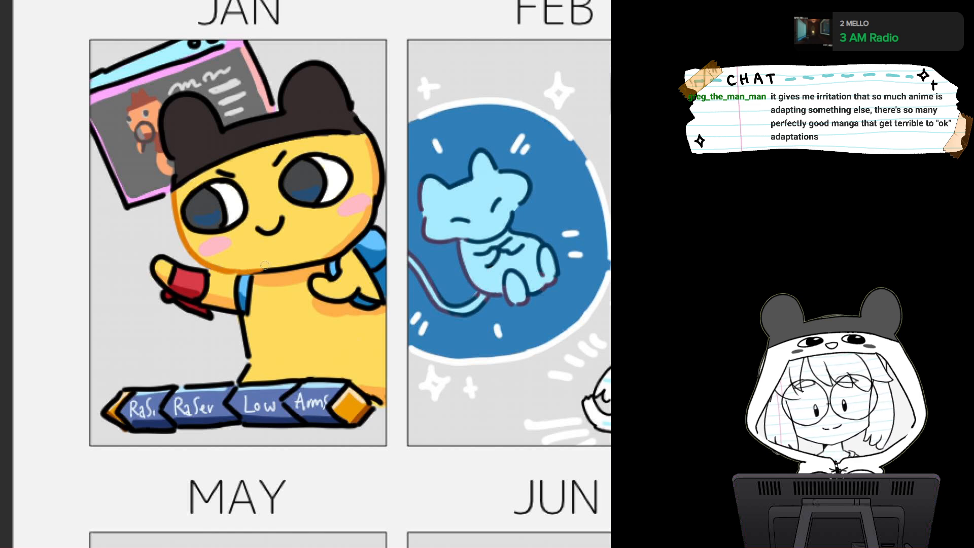
{"action": "mouse_move", "coordinate": [158, 251]}
{"action": "left_mouse_down"}
{"action": "mouse_move", "coordinate": [153, 267]}
{"action": "mouse_move", "coordinate": [170, 260]}
{"action": "left_mouse_up"}
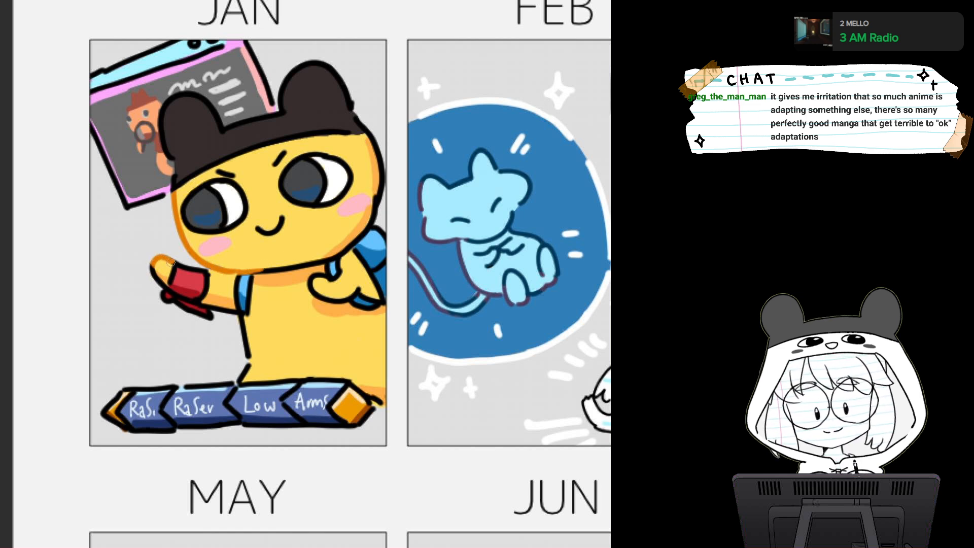
{"action": "left_click_drag", "start_coordinate": [236, 316], "coordinate": [241, 377]}
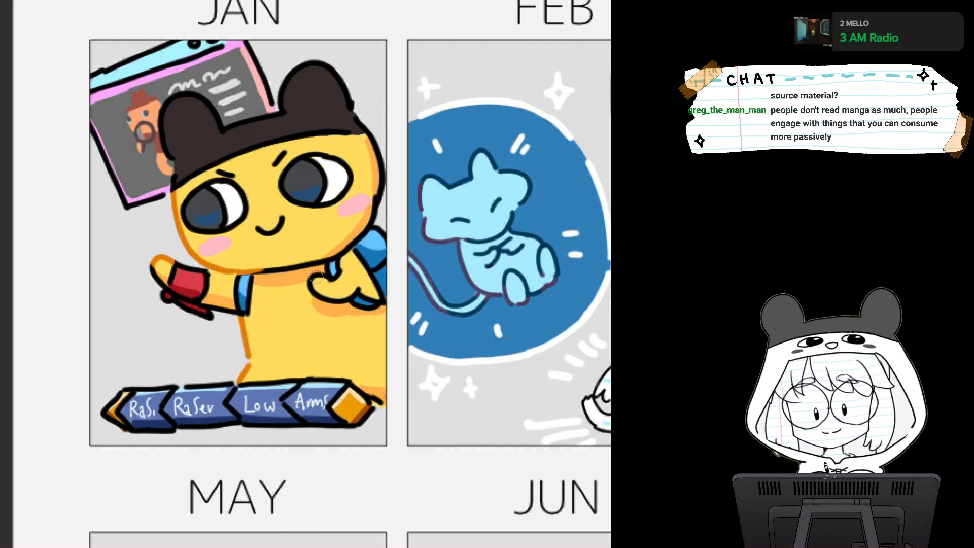
{"action": "mouse_move", "coordinate": [316, 277]}
{"action": "left_mouse_down"}
{"action": "mouse_move", "coordinate": [310, 294]}
{"action": "mouse_move", "coordinate": [319, 274]}
{"action": "mouse_move", "coordinate": [340, 276]}
{"action": "mouse_move", "coordinate": [331, 289]}
{"action": "mouse_move", "coordinate": [346, 300]}
{"action": "mouse_move", "coordinate": [356, 288]}
{"action": "left_mouse_up"}
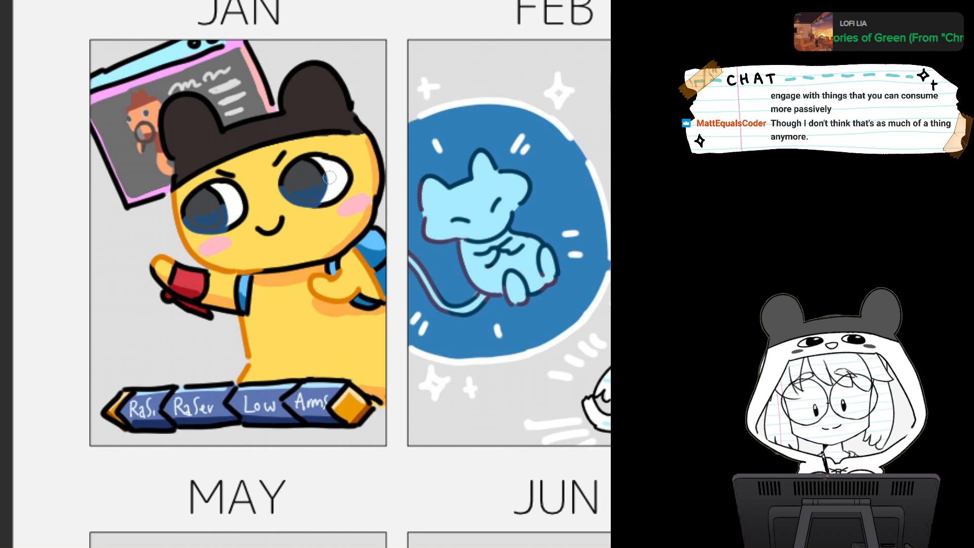
Recolour the outlines of the tilted pink and blue screen behind January's yellow character purple
{"action": "scroll", "coordinate": [329, 177], "scroll_direction": "up", "scroll_amount": 2}
{"action": "left_click_drag", "start_coordinate": [329, 184], "coordinate": [328, 177]}
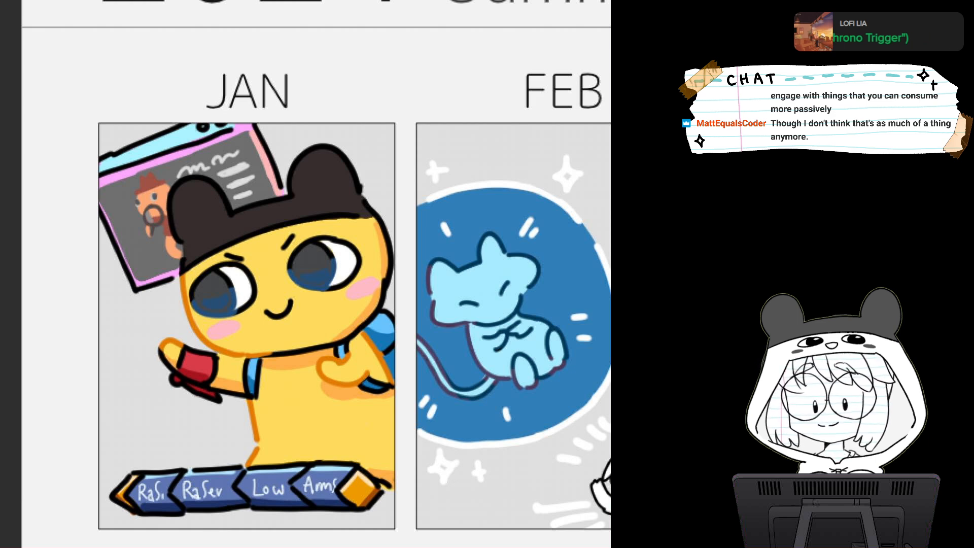
{"action": "left_click_drag", "start_coordinate": [103, 209], "coordinate": [135, 291]}
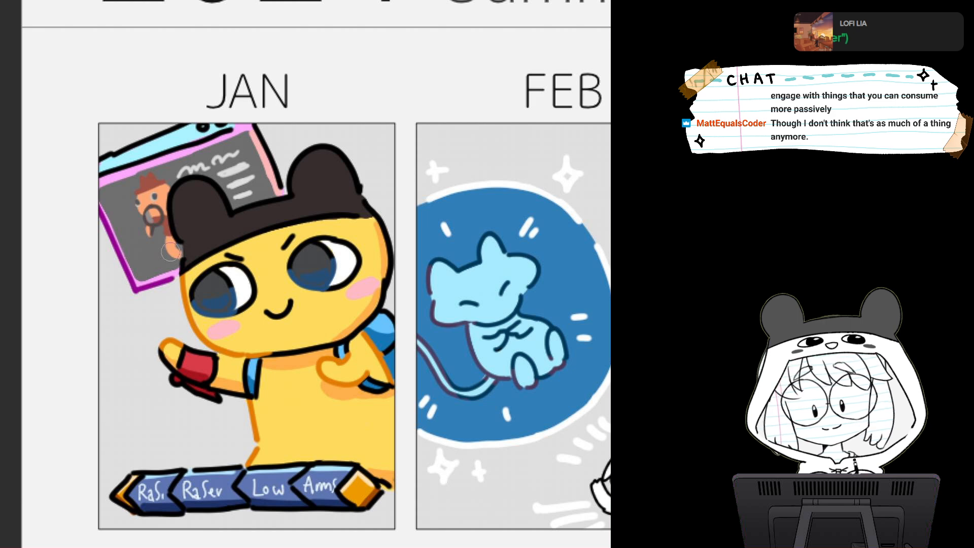
{"action": "mouse_move", "coordinate": [101, 169]}
{"action": "left_mouse_down"}
{"action": "mouse_move", "coordinate": [229, 134]}
{"action": "mouse_move", "coordinate": [248, 109]}
{"action": "mouse_move", "coordinate": [162, 135]}
{"action": "mouse_move", "coordinate": [218, 104]}
{"action": "left_mouse_up"}
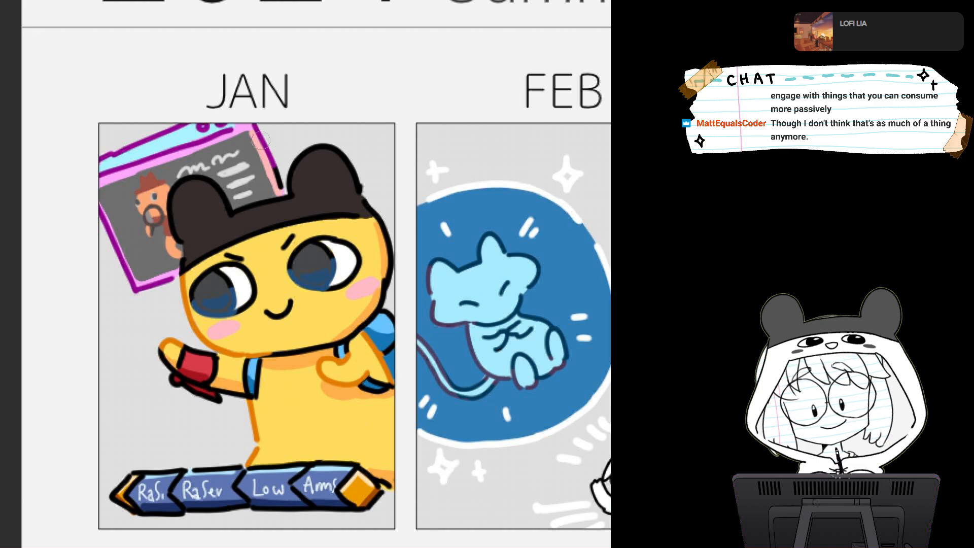
{"action": "left_click_drag", "start_coordinate": [287, 153], "coordinate": [80, 65]}
{"action": "left_click_drag", "start_coordinate": [306, 274], "coordinate": [145, 307]}
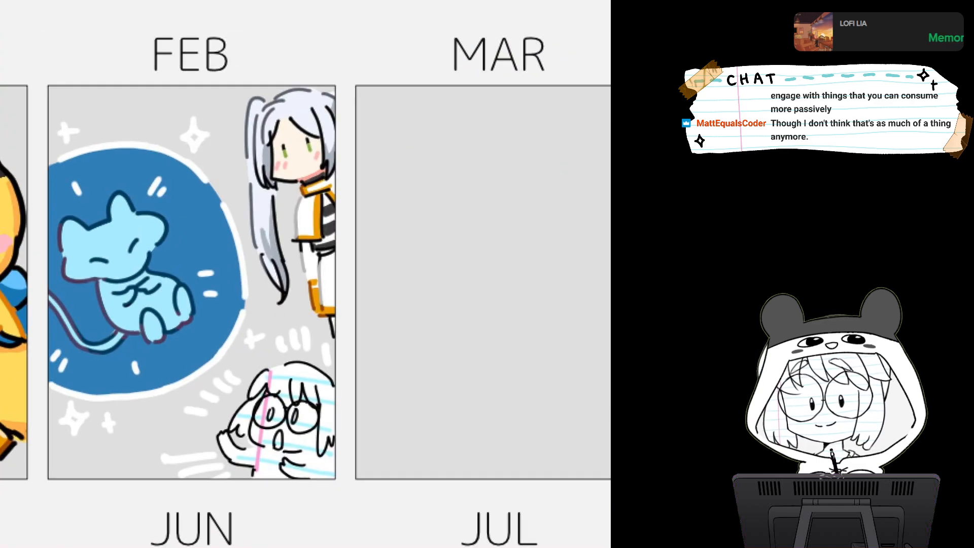
{"action": "scroll", "coordinate": [306, 274], "scroll_direction": "up", "scroll_amount": 3}
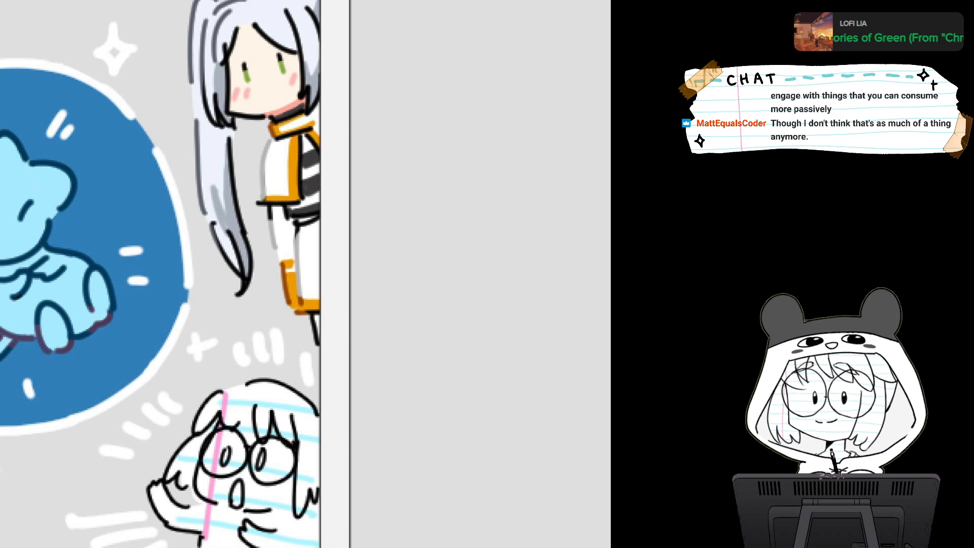
{"action": "scroll", "coordinate": [305, 274], "scroll_direction": "right", "scroll_amount": 5}
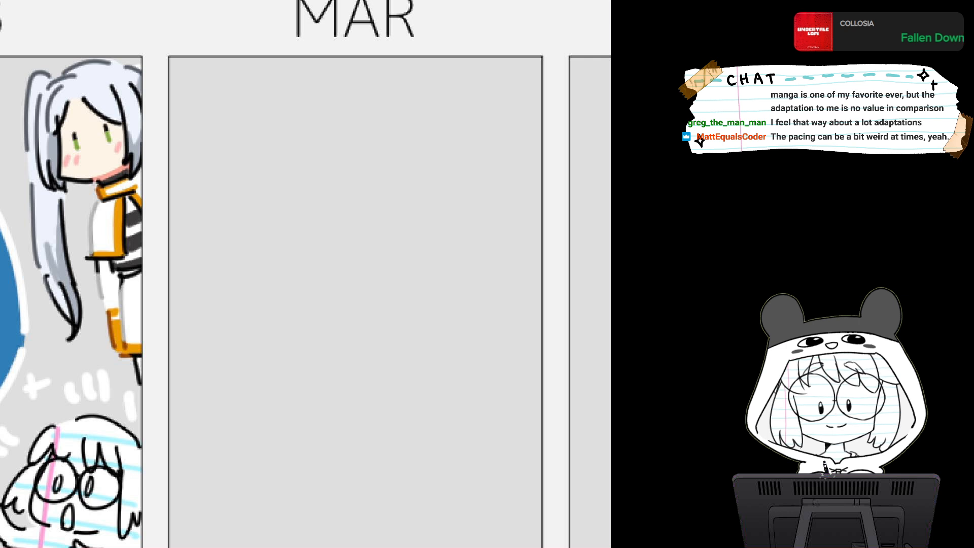
{"action": "scroll", "coordinate": [304, 274], "scroll_direction": "down", "scroll_amount": 10}
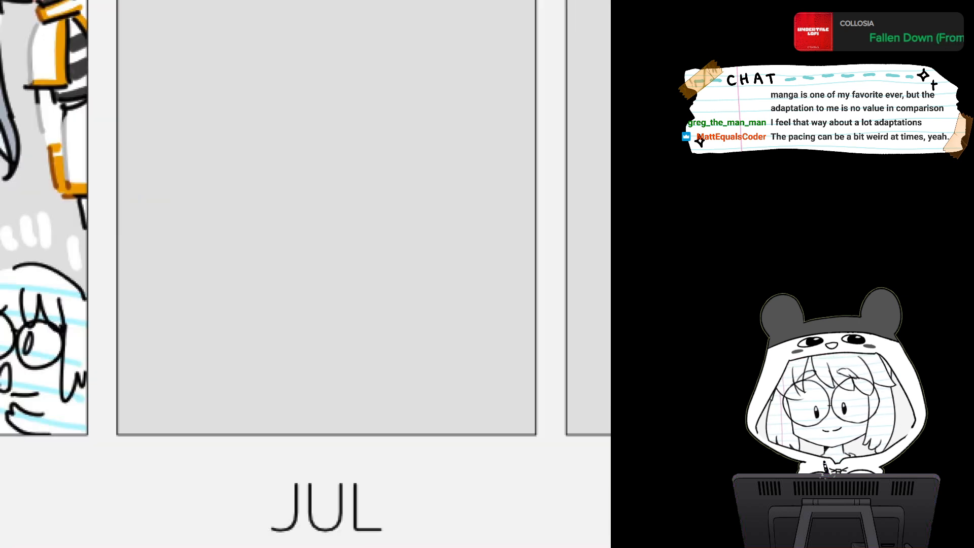
{"action": "scroll", "coordinate": [304, 274], "scroll_direction": "down", "scroll_amount": 5}
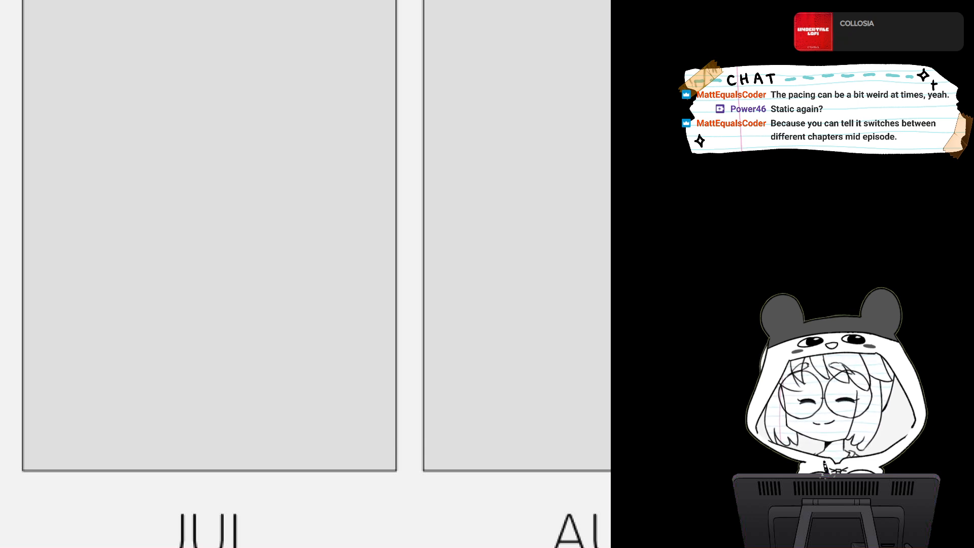
{"action": "scroll", "coordinate": [306, 261], "scroll_direction": "down", "scroll_amount": 3}
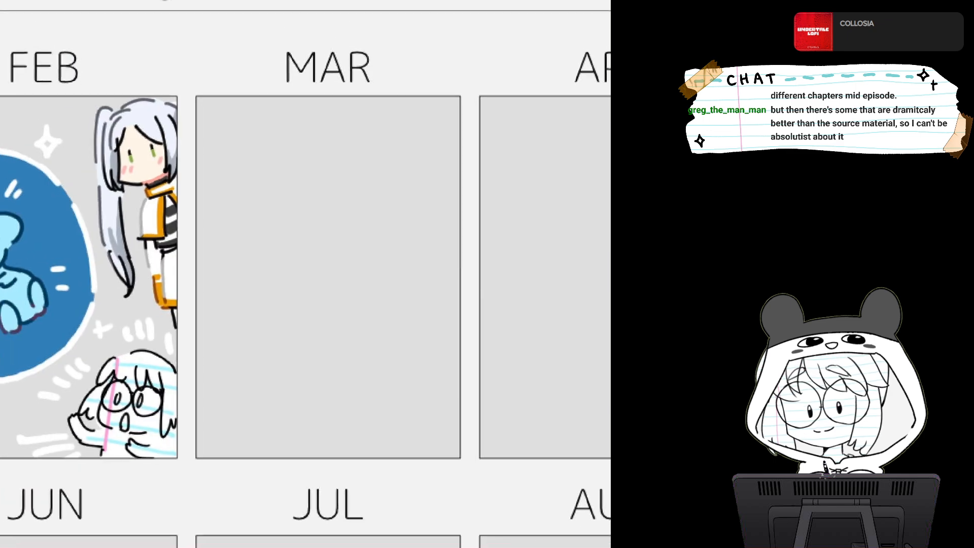
{"action": "scroll", "coordinate": [306, 269], "scroll_direction": "up", "scroll_amount": 1}
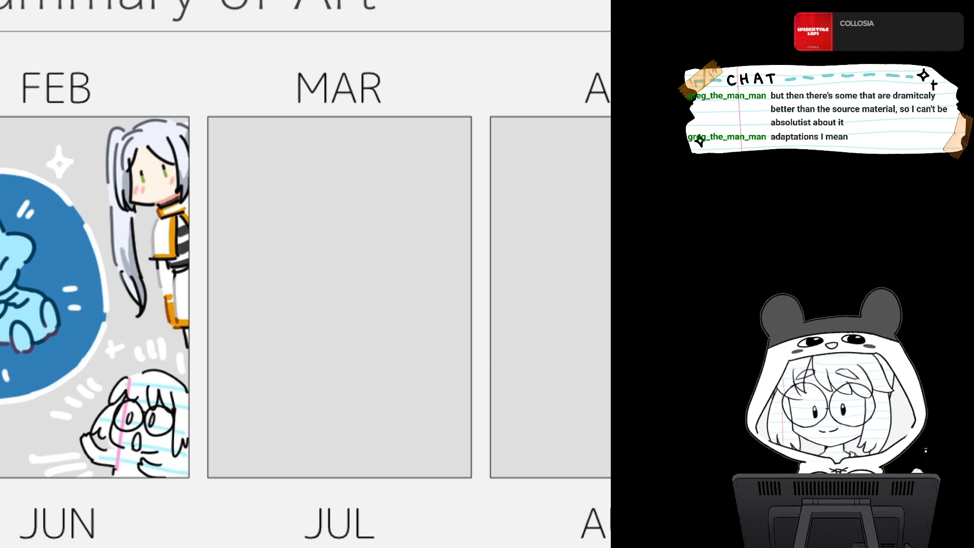
{"action": "left_click_drag", "start_coordinate": [324, 325], "coordinate": [304, 259]}
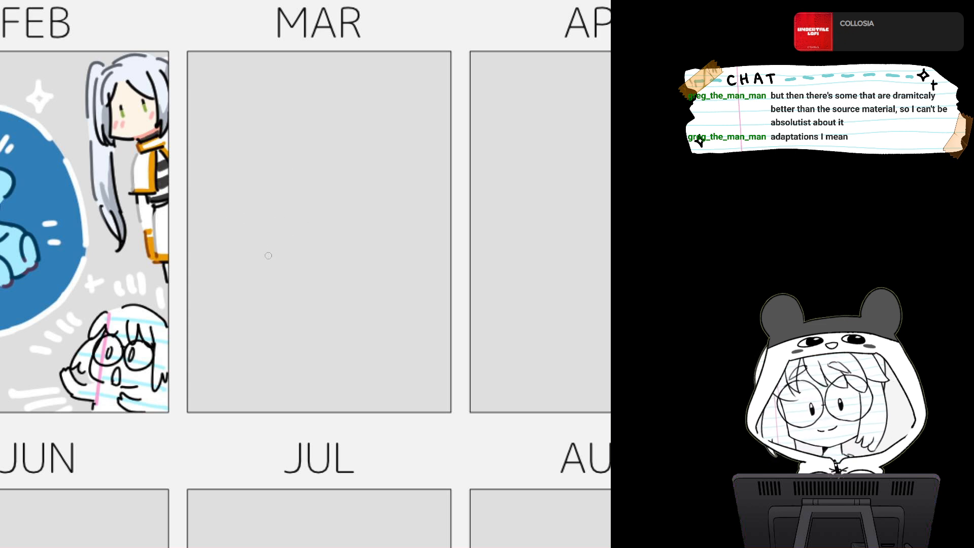
{"action": "mouse_move", "coordinate": [259, 269]}
{"action": "left_mouse_down"}
{"action": "mouse_move", "coordinate": [279, 239]}
{"action": "mouse_move", "coordinate": [351, 208]}
{"action": "mouse_move", "coordinate": [376, 242]}
{"action": "left_mouse_up"}
{"action": "key", "text": "ctrl+z"}
{"action": "key", "text": "ctrl+z"}
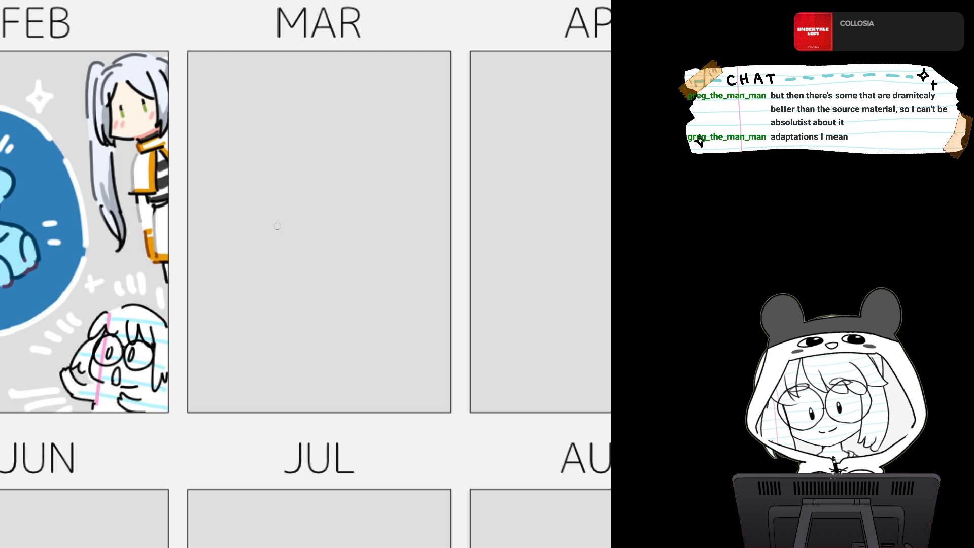
Draw a domed cap in the March box with two curled locks of hair and a brim line across its lower edge
{"action": "mouse_move", "coordinate": [252, 266]}
{"action": "left_mouse_down"}
{"action": "mouse_move", "coordinate": [276, 235]}
{"action": "mouse_move", "coordinate": [355, 206]}
{"action": "mouse_move", "coordinate": [385, 252]}
{"action": "left_mouse_up"}
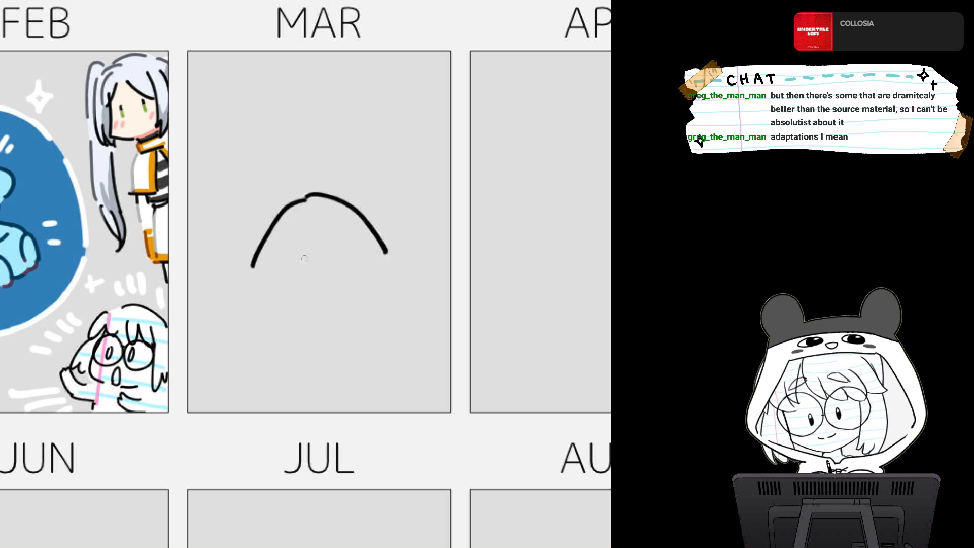
{"action": "left_click_drag", "start_coordinate": [298, 303], "coordinate": [305, 258]}
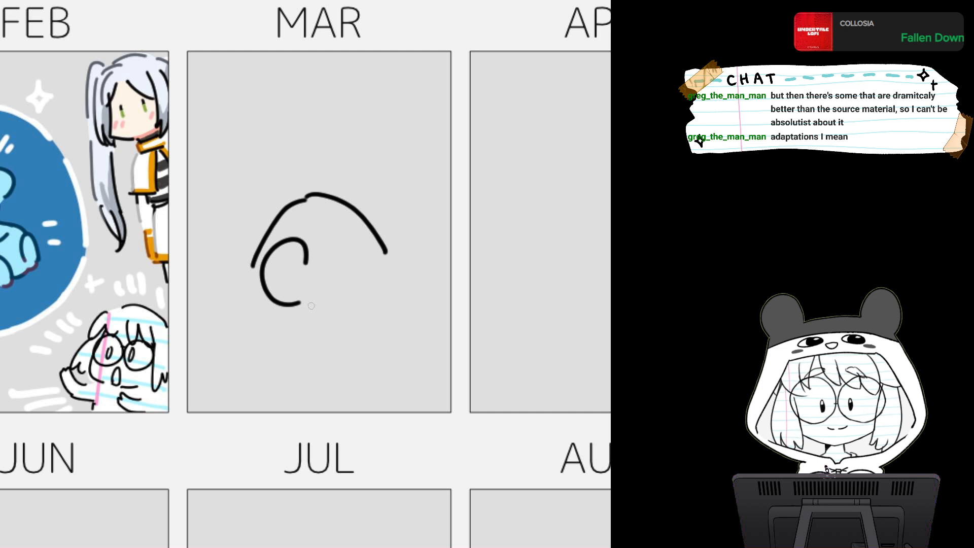
{"action": "mouse_move", "coordinate": [307, 260]}
{"action": "left_mouse_down"}
{"action": "mouse_move", "coordinate": [318, 302]}
{"action": "mouse_move", "coordinate": [342, 268]}
{"action": "mouse_move", "coordinate": [326, 301]}
{"action": "left_mouse_up"}
{"action": "mouse_move", "coordinate": [253, 265]}
{"action": "left_mouse_down"}
{"action": "mouse_move", "coordinate": [246, 293]}
{"action": "mouse_move", "coordinate": [264, 295]}
{"action": "left_mouse_up"}
{"action": "left_click_drag", "start_coordinate": [328, 290], "coordinate": [383, 299]}
{"action": "left_click_drag", "start_coordinate": [388, 257], "coordinate": [400, 297]}
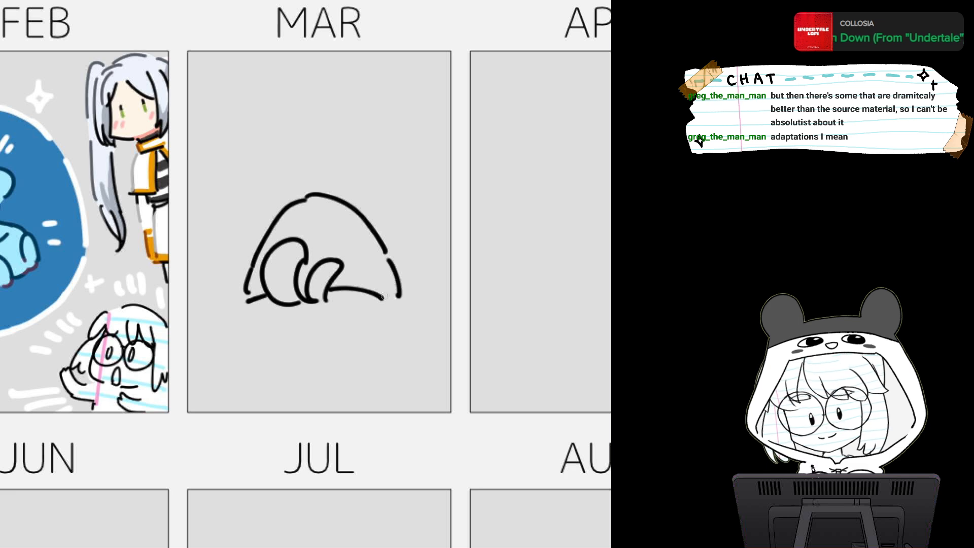
Draw the March character's rounded lower face and two half-lidded eyes below the cap's brim
{"action": "mouse_move", "coordinate": [250, 315]}
{"action": "left_mouse_down"}
{"action": "mouse_move", "coordinate": [254, 329]}
{"action": "mouse_move", "coordinate": [381, 326]}
{"action": "left_mouse_up"}
{"action": "key", "text": "ctrl+z"}
{"action": "key", "text": "ctrl+z"}
{"action": "mouse_move", "coordinate": [251, 311]}
{"action": "left_mouse_down"}
{"action": "mouse_move", "coordinate": [304, 370]}
{"action": "mouse_move", "coordinate": [390, 303]}
{"action": "left_mouse_up"}
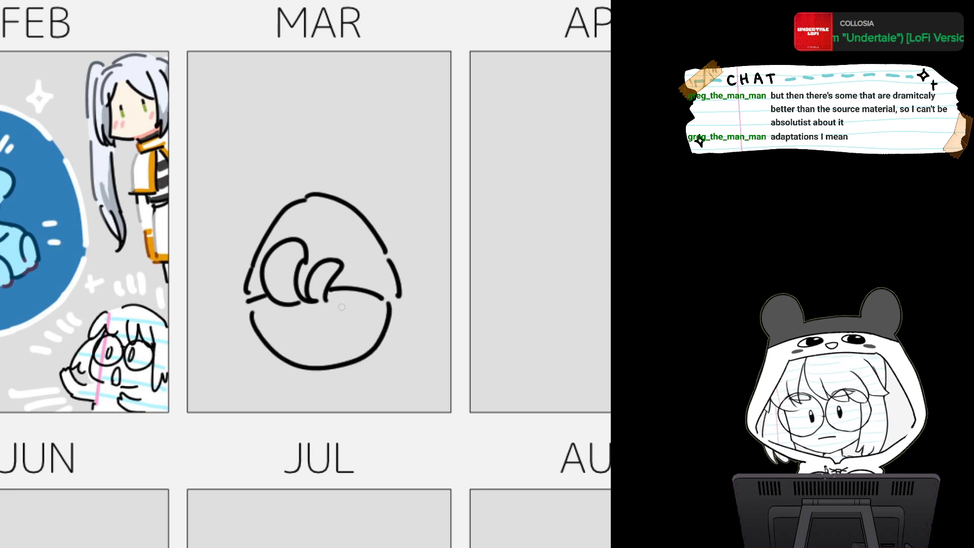
{"action": "left_click_drag", "start_coordinate": [262, 300], "coordinate": [307, 321]}
{"action": "key", "text": "ctrl+z"}
{"action": "mouse_move", "coordinate": [260, 300]}
{"action": "left_mouse_down"}
{"action": "mouse_move", "coordinate": [307, 325]}
{"action": "mouse_move", "coordinate": [318, 303]}
{"action": "mouse_move", "coordinate": [378, 302]}
{"action": "mouse_move", "coordinate": [361, 293]}
{"action": "left_mouse_up"}
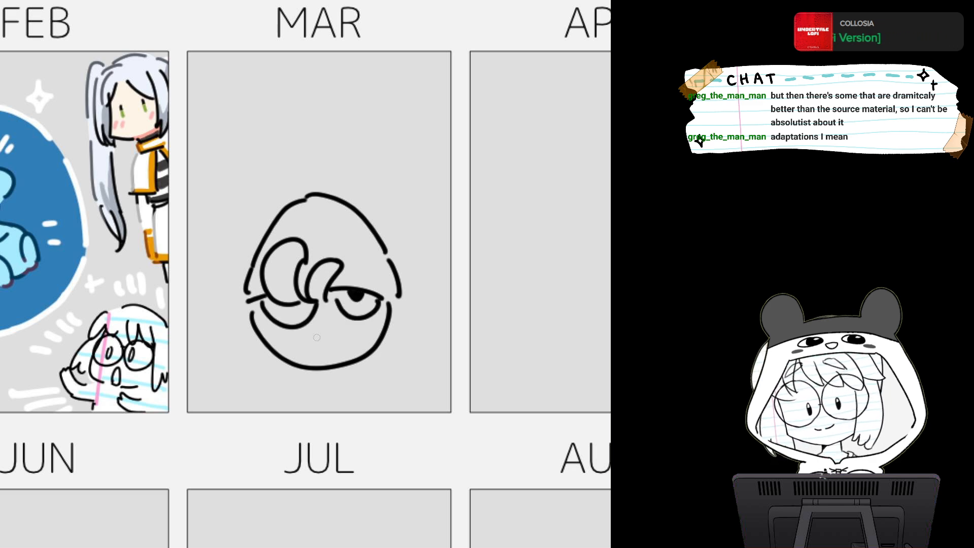
Add the March character's smiling mouth with jaw lines, the missing pupil, both ears and the long cheek lines
{"action": "mouse_move", "coordinate": [311, 338]}
{"action": "left_mouse_down"}
{"action": "mouse_move", "coordinate": [343, 332]}
{"action": "mouse_move", "coordinate": [346, 358]}
{"action": "left_mouse_up"}
{"action": "left_click_drag", "start_coordinate": [308, 346], "coordinate": [306, 365]}
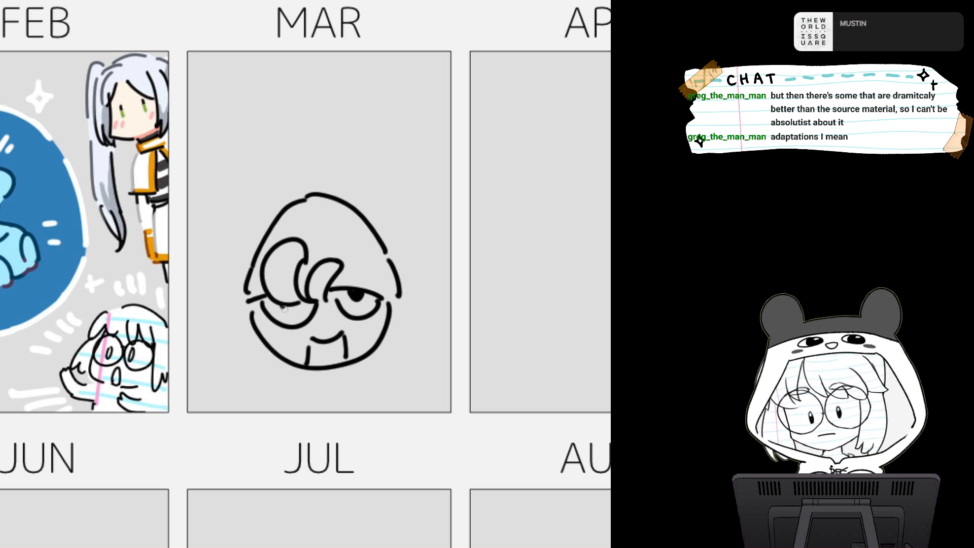
{"action": "left_click_drag", "start_coordinate": [284, 308], "coordinate": [300, 307]}
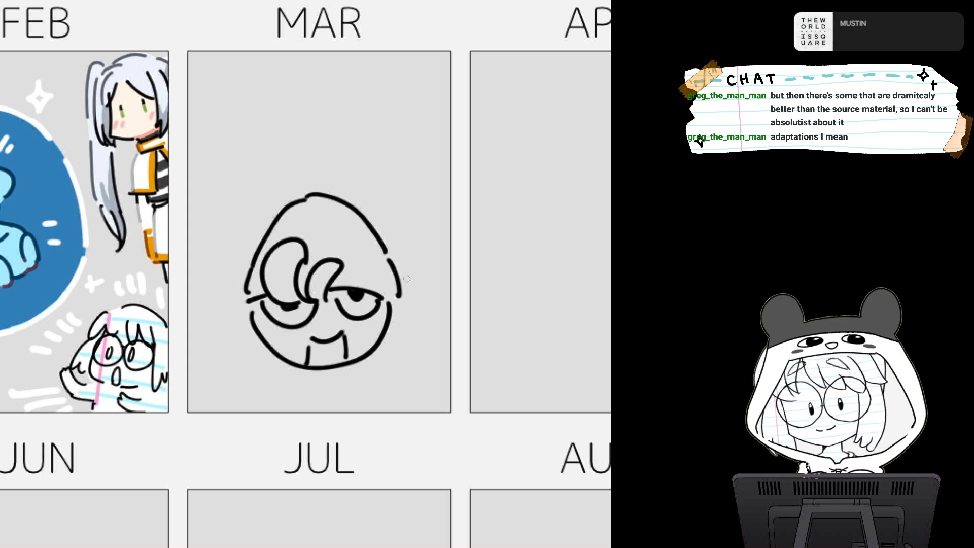
{"action": "left_click_drag", "start_coordinate": [399, 297], "coordinate": [388, 328]}
{"action": "mouse_move", "coordinate": [236, 300]}
{"action": "left_mouse_down"}
{"action": "mouse_move", "coordinate": [251, 337]}
{"action": "mouse_move", "coordinate": [289, 364]}
{"action": "left_mouse_up"}
{"action": "left_click_drag", "start_coordinate": [366, 323], "coordinate": [359, 356]}
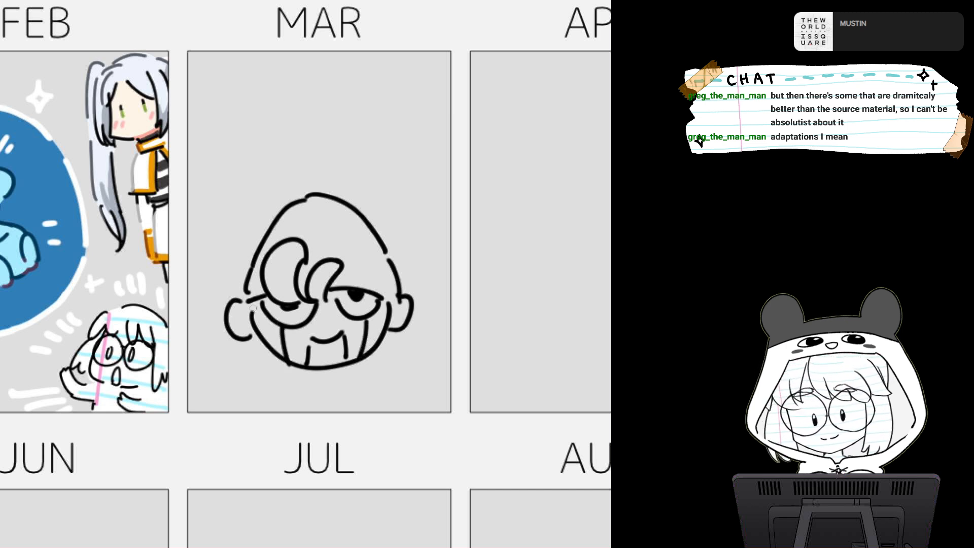
Draw the March character's wide pointed collar, the shoulders and the open cape with its front tie
{"action": "left_click_drag", "start_coordinate": [236, 342], "coordinate": [309, 379]}
{"action": "left_click_drag", "start_coordinate": [405, 320], "coordinate": [335, 380]}
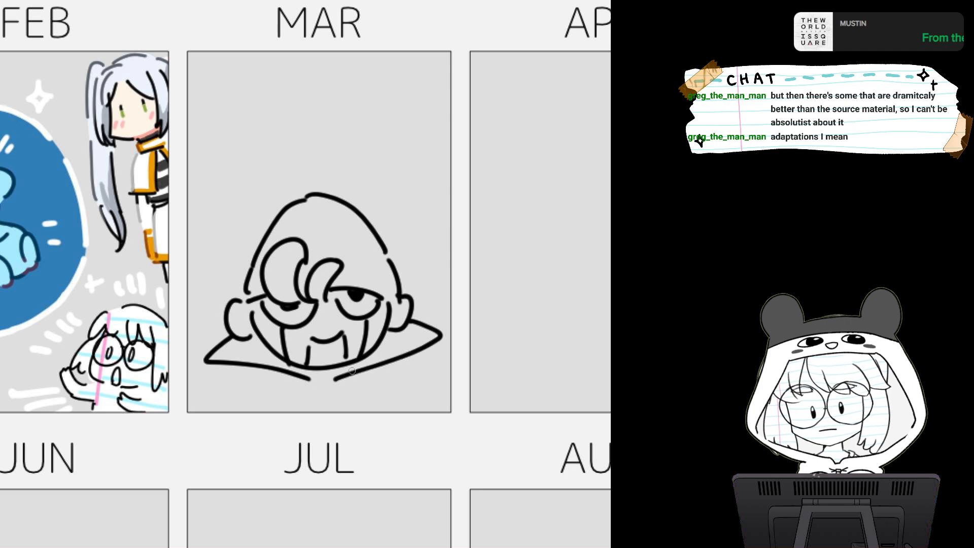
{"action": "left_click_drag", "start_coordinate": [231, 364], "coordinate": [195, 405]}
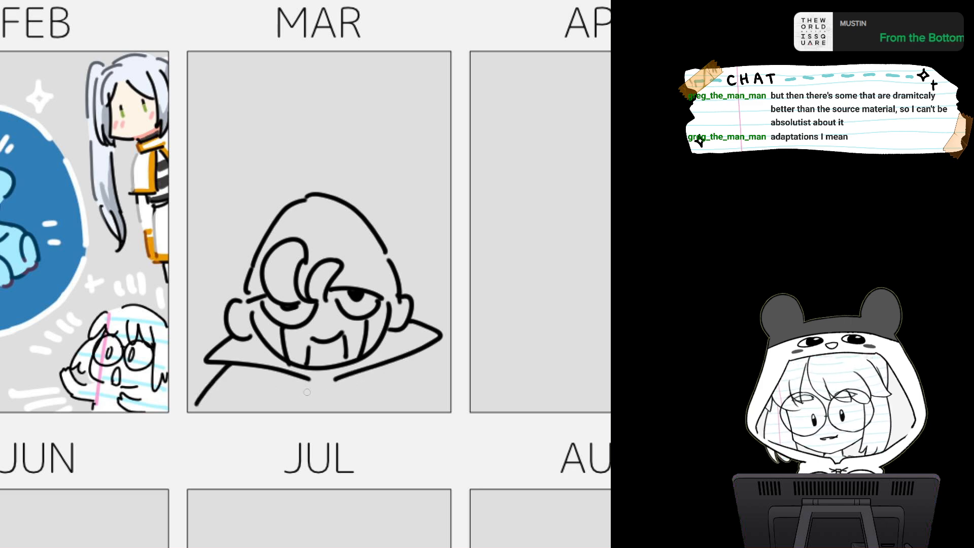
{"action": "left_click_drag", "start_coordinate": [307, 385], "coordinate": [291, 412]}
{"action": "left_click_drag", "start_coordinate": [348, 377], "coordinate": [382, 412]}
{"action": "left_click_drag", "start_coordinate": [423, 352], "coordinate": [449, 378]}
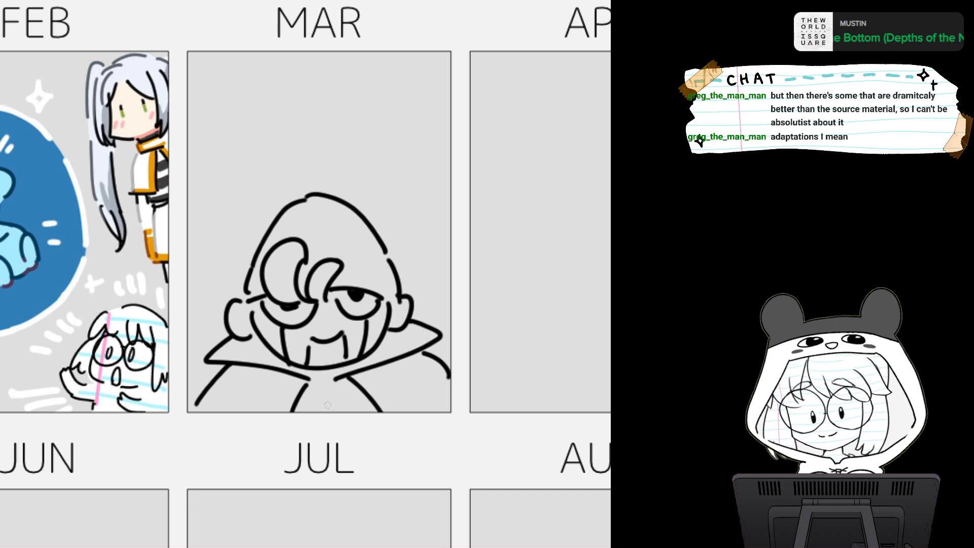
{"action": "mouse_move", "coordinate": [306, 387]}
{"action": "left_mouse_down"}
{"action": "mouse_move", "coordinate": [319, 402]}
{"action": "mouse_move", "coordinate": [367, 402]}
{"action": "left_mouse_up"}
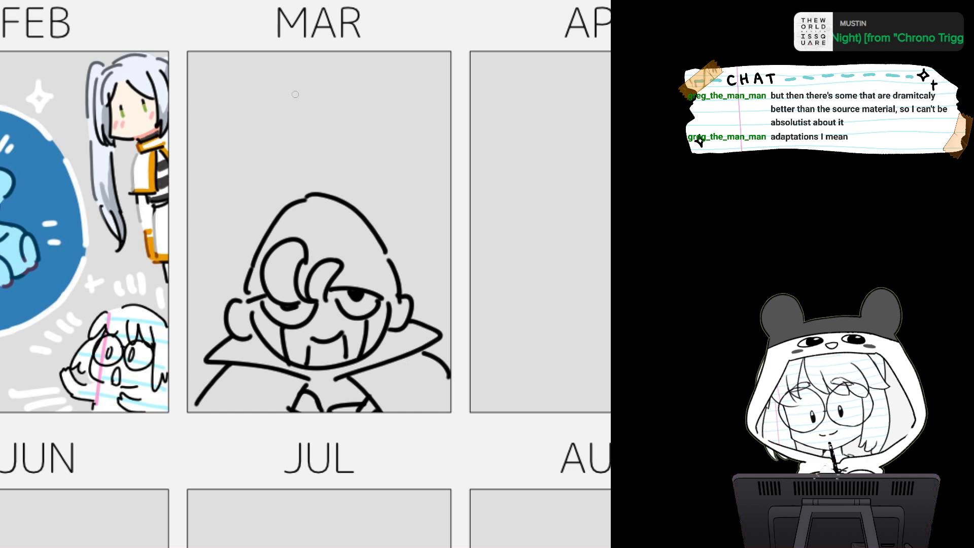
Draw a five-pointed star above the cap in the March box
{"action": "mouse_move", "coordinate": [294, 101]}
{"action": "left_mouse_down"}
{"action": "mouse_move", "coordinate": [327, 96]}
{"action": "mouse_move", "coordinate": [287, 126]}
{"action": "left_mouse_up"}
{"action": "mouse_move", "coordinate": [331, 96]}
{"action": "left_mouse_down"}
{"action": "mouse_move", "coordinate": [363, 101]}
{"action": "mouse_move", "coordinate": [349, 118]}
{"action": "left_mouse_up"}
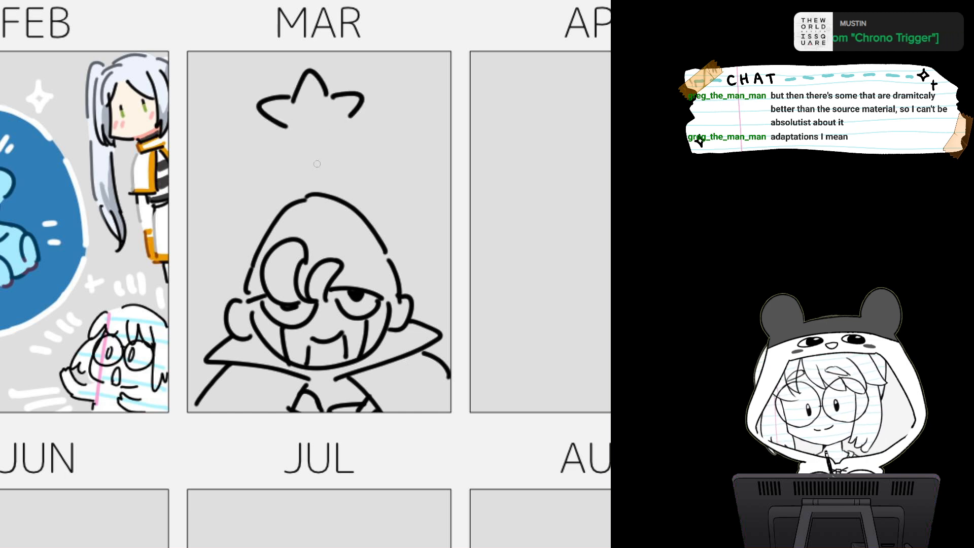
{"action": "mouse_move", "coordinate": [287, 129]}
{"action": "left_mouse_down"}
{"action": "mouse_move", "coordinate": [283, 165]}
{"action": "mouse_move", "coordinate": [318, 144]}
{"action": "mouse_move", "coordinate": [361, 148]}
{"action": "mouse_move", "coordinate": [353, 120]}
{"action": "left_mouse_up"}
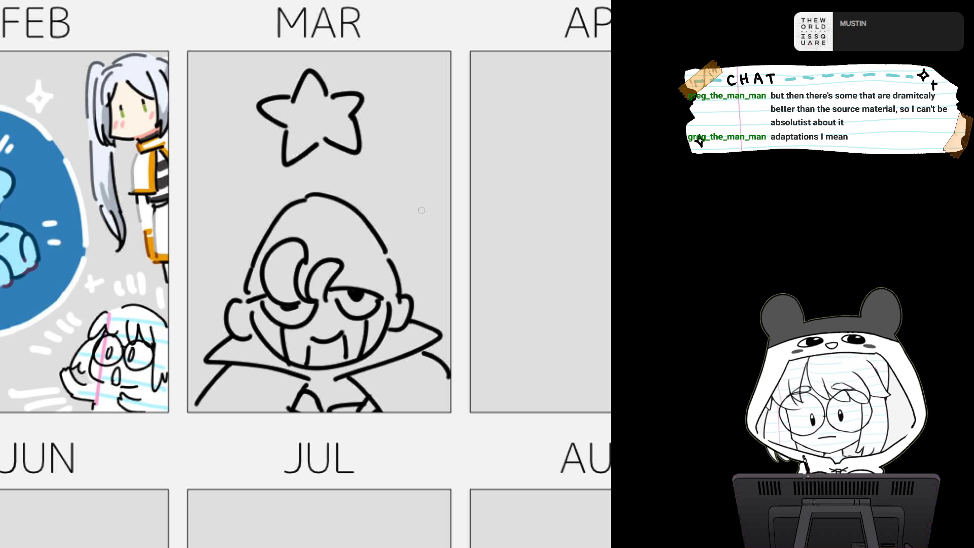
Draw a small moustached character in a cap, with a raised fist and body, peeking in beside the March character's head
{"action": "mouse_move", "coordinate": [424, 208]}
{"action": "left_mouse_down"}
{"action": "mouse_move", "coordinate": [411, 249]}
{"action": "mouse_move", "coordinate": [423, 256]}
{"action": "left_mouse_up"}
{"action": "mouse_move", "coordinate": [438, 225]}
{"action": "left_mouse_down"}
{"action": "mouse_move", "coordinate": [432, 249]}
{"action": "mouse_move", "coordinate": [451, 236]}
{"action": "left_mouse_up"}
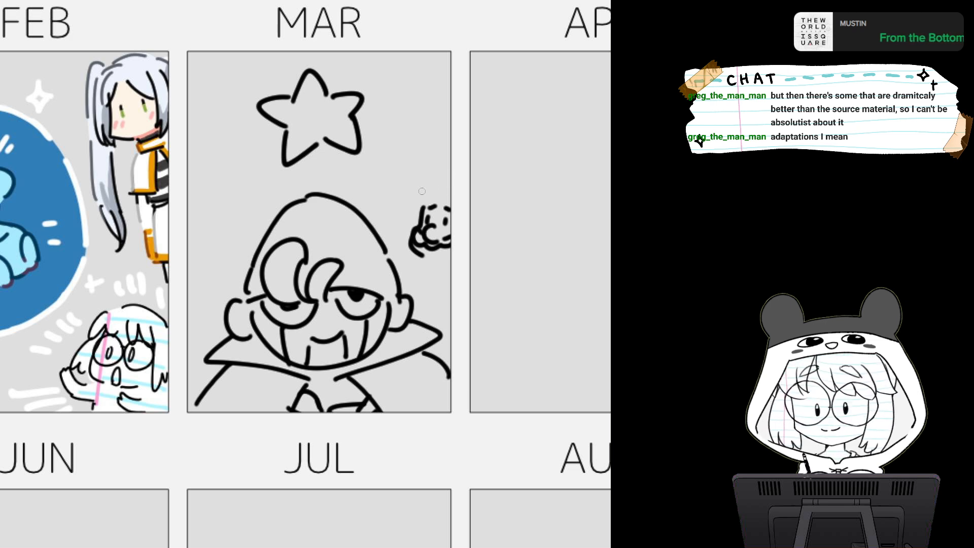
{"action": "mouse_move", "coordinate": [417, 197]}
{"action": "left_mouse_down"}
{"action": "mouse_move", "coordinate": [419, 185]}
{"action": "mouse_move", "coordinate": [450, 174]}
{"action": "mouse_move", "coordinate": [409, 210]}
{"action": "mouse_move", "coordinate": [451, 202]}
{"action": "left_mouse_up"}
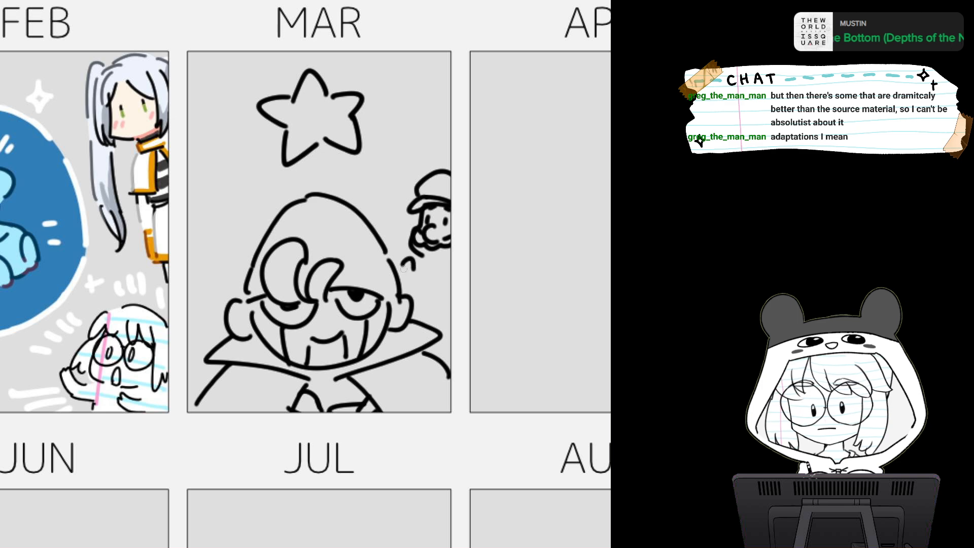
{"action": "mouse_move", "coordinate": [412, 262]}
{"action": "left_mouse_down"}
{"action": "mouse_move", "coordinate": [422, 275]}
{"action": "mouse_move", "coordinate": [405, 269]}
{"action": "mouse_move", "coordinate": [452, 256]}
{"action": "left_mouse_up"}
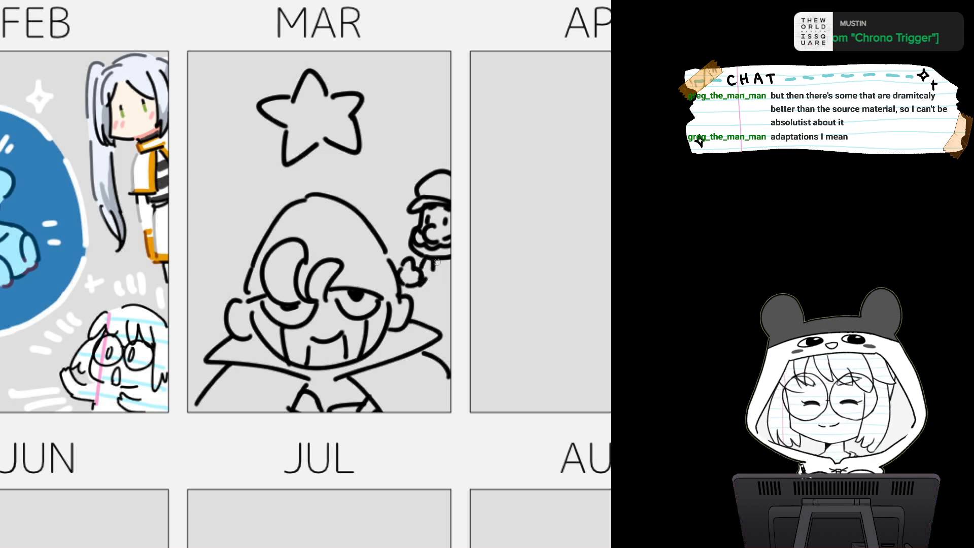
{"action": "left_click_drag", "start_coordinate": [430, 278], "coordinate": [434, 314]}
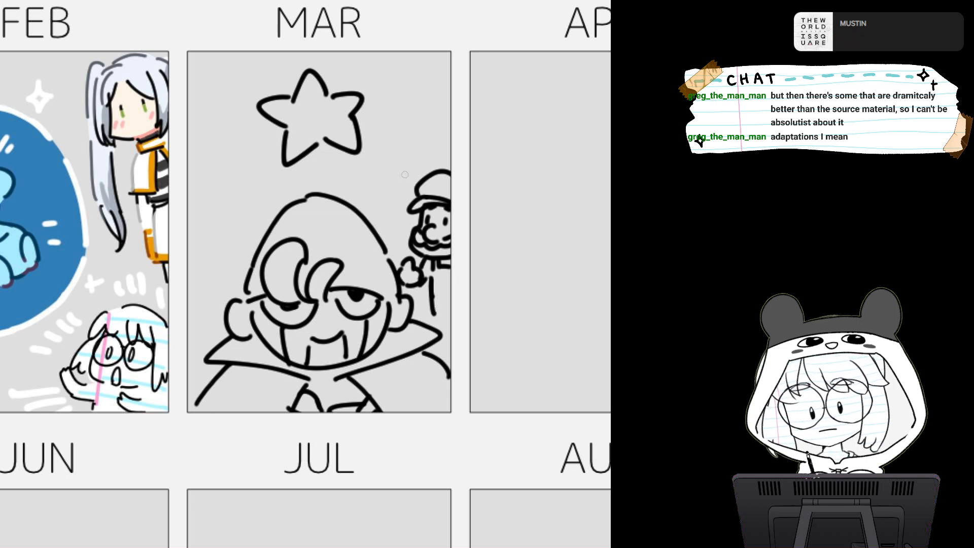
Add two short black motion marks beside the small moustached character's cap in the March box
{"action": "left_click_drag", "start_coordinate": [397, 168], "coordinate": [404, 176]}
{"action": "left_click_drag", "start_coordinate": [391, 191], "coordinate": [389, 194]}
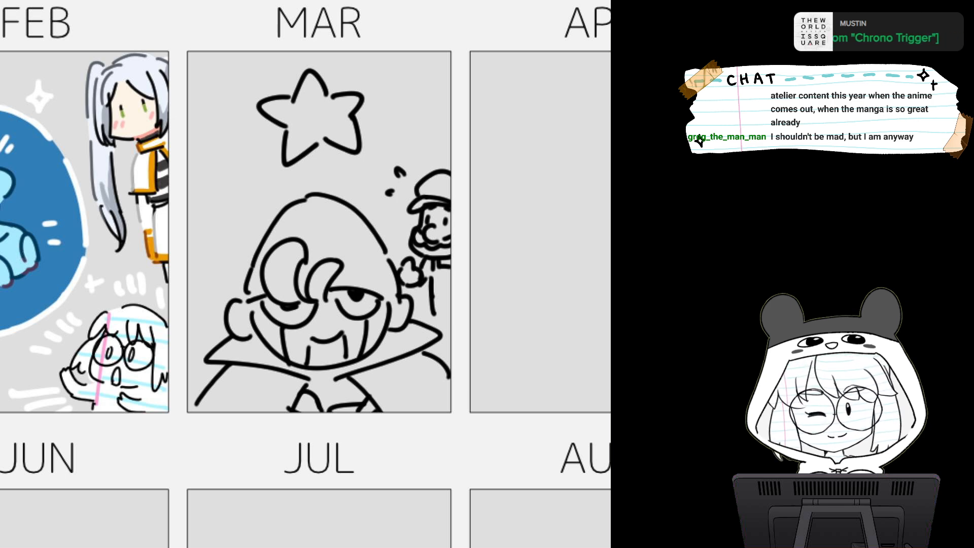
Fill the main March character's pointed cap and both sides of the cape with bright blue
{"action": "mouse_move", "coordinate": [296, 224]}
{"action": "left_mouse_down"}
{"action": "mouse_move", "coordinate": [310, 209]}
{"action": "mouse_move", "coordinate": [266, 252]}
{"action": "mouse_move", "coordinate": [251, 297]}
{"action": "mouse_move", "coordinate": [308, 234]}
{"action": "mouse_move", "coordinate": [317, 203]}
{"action": "mouse_move", "coordinate": [361, 233]}
{"action": "mouse_move", "coordinate": [387, 290]}
{"action": "left_mouse_up"}
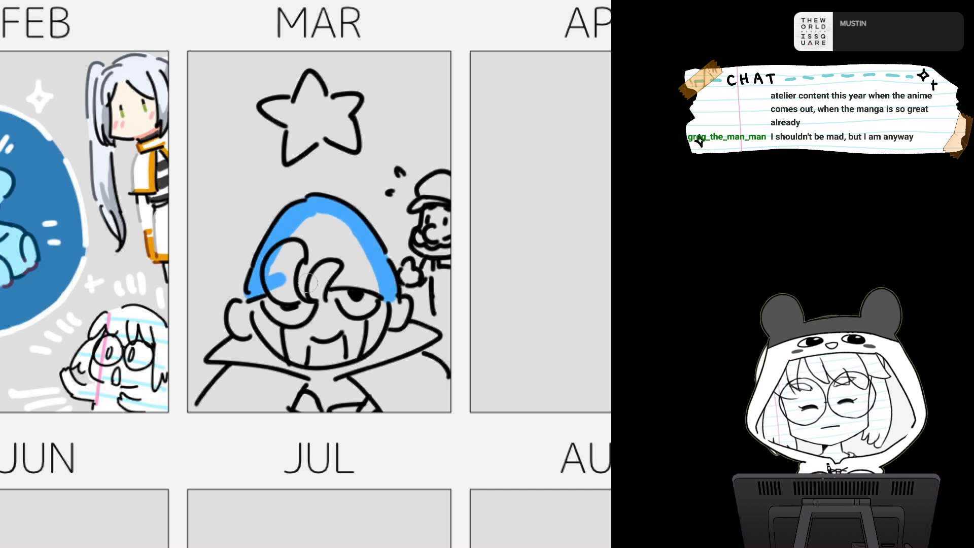
{"action": "mouse_move", "coordinate": [307, 283]}
{"action": "left_mouse_down"}
{"action": "mouse_move", "coordinate": [320, 251]}
{"action": "mouse_move", "coordinate": [345, 249]}
{"action": "mouse_move", "coordinate": [297, 284]}
{"action": "mouse_move", "coordinate": [349, 258]}
{"action": "mouse_move", "coordinate": [368, 283]}
{"action": "mouse_move", "coordinate": [355, 238]}
{"action": "mouse_move", "coordinate": [295, 226]}
{"action": "left_mouse_up"}
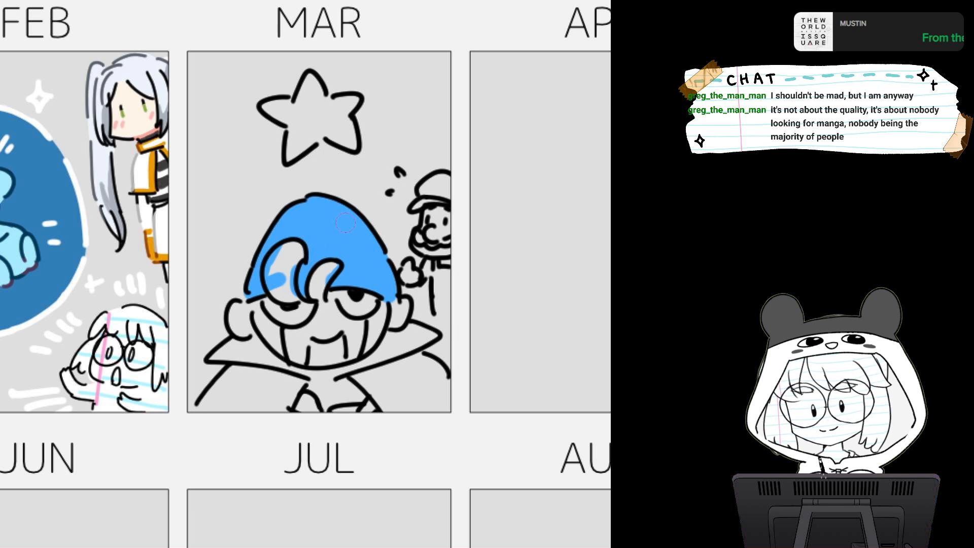
{"action": "mouse_move", "coordinate": [241, 373]}
{"action": "left_mouse_down"}
{"action": "mouse_move", "coordinate": [197, 412]}
{"action": "mouse_move", "coordinate": [241, 373]}
{"action": "mouse_move", "coordinate": [301, 381]}
{"action": "mouse_move", "coordinate": [292, 408]}
{"action": "mouse_move", "coordinate": [263, 406]}
{"action": "mouse_move", "coordinate": [265, 384]}
{"action": "mouse_move", "coordinate": [215, 408]}
{"action": "left_mouse_up"}
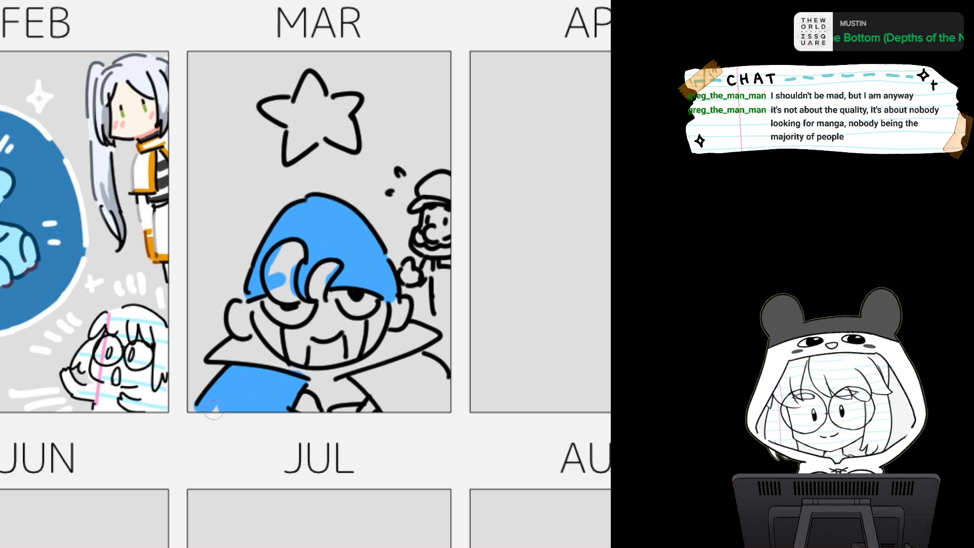
{"action": "mouse_move", "coordinate": [360, 379]}
{"action": "left_mouse_down"}
{"action": "mouse_move", "coordinate": [388, 406]}
{"action": "mouse_move", "coordinate": [401, 371]}
{"action": "mouse_move", "coordinate": [423, 361]}
{"action": "mouse_move", "coordinate": [446, 389]}
{"action": "mouse_move", "coordinate": [449, 417]}
{"action": "mouse_move", "coordinate": [389, 395]}
{"action": "left_mouse_up"}
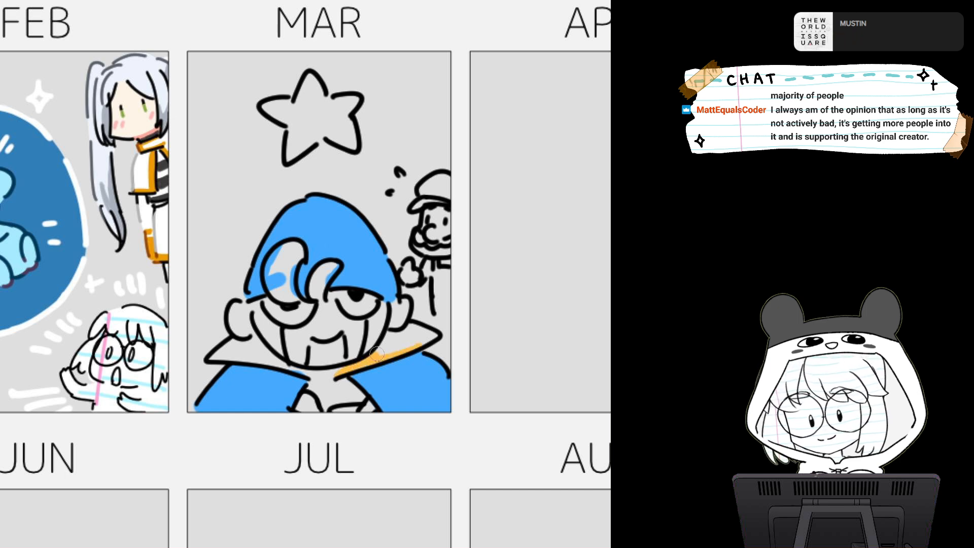
Colour the main March character's collar yellow-orange and the neck and chest brown, with a yellow-orange trim below the neck
{"action": "mouse_move", "coordinate": [377, 353]}
{"action": "left_mouse_down"}
{"action": "mouse_move", "coordinate": [394, 338]}
{"action": "mouse_move", "coordinate": [432, 336]}
{"action": "mouse_move", "coordinate": [407, 345]}
{"action": "left_mouse_up"}
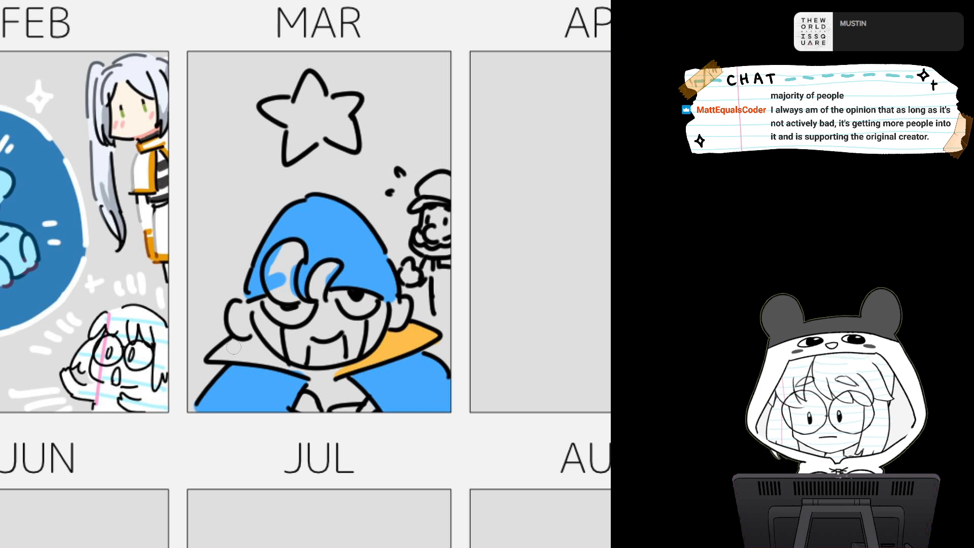
{"action": "left_click_drag", "start_coordinate": [215, 357], "coordinate": [232, 341]}
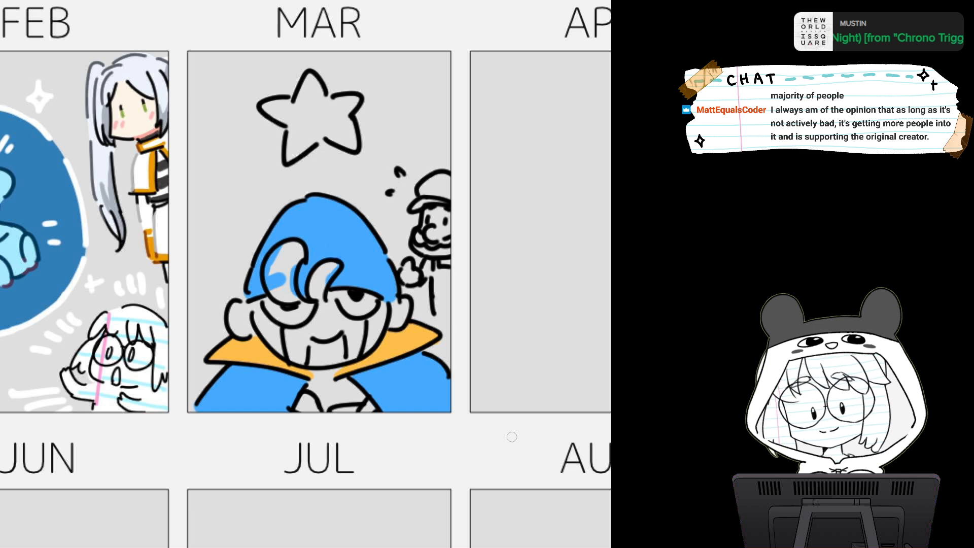
{"action": "left_click_drag", "start_coordinate": [311, 377], "coordinate": [339, 382]}
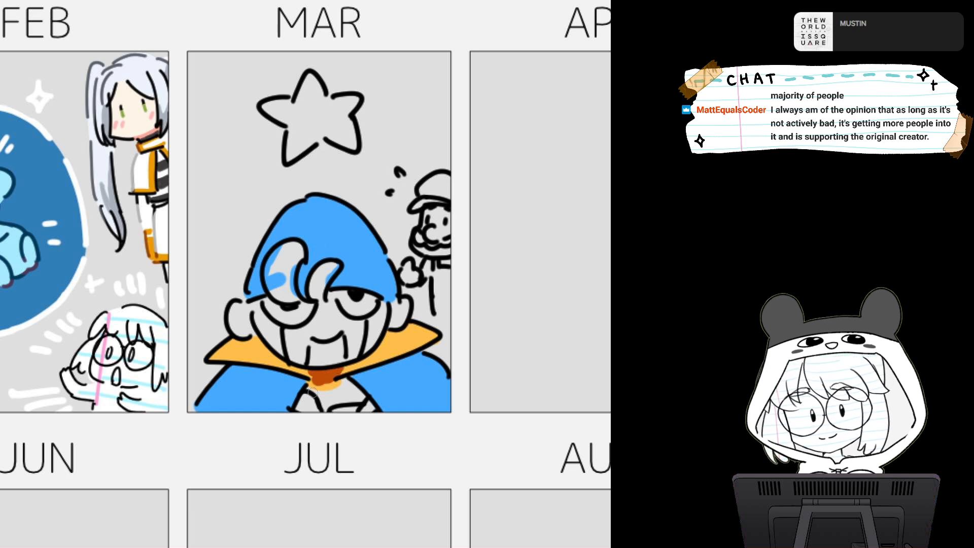
{"action": "mouse_move", "coordinate": [340, 394]}
{"action": "left_mouse_down"}
{"action": "mouse_move", "coordinate": [373, 410]}
{"action": "mouse_move", "coordinate": [347, 391]}
{"action": "mouse_move", "coordinate": [366, 411]}
{"action": "mouse_move", "coordinate": [317, 401]}
{"action": "mouse_move", "coordinate": [312, 408]}
{"action": "left_mouse_up"}
{"action": "left_click", "coordinate": [395, 346]}
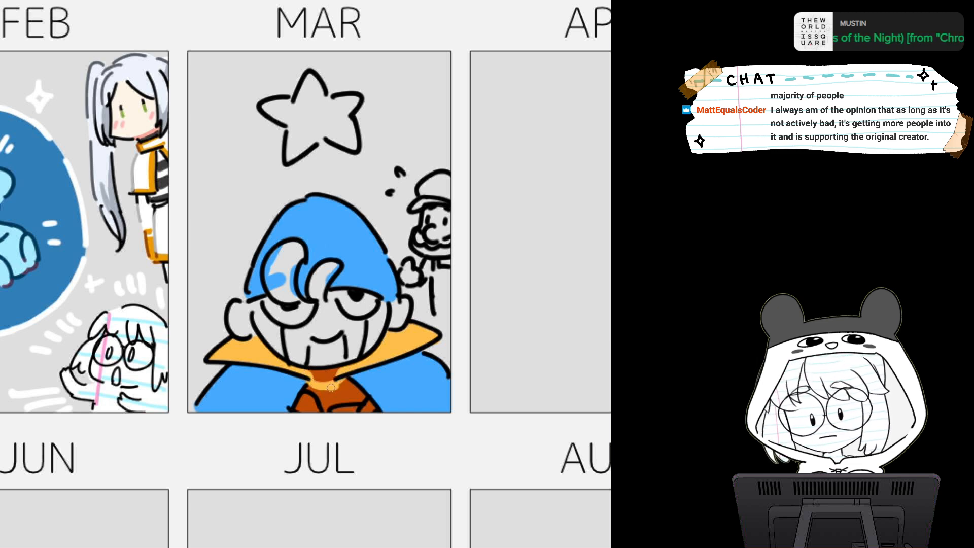
{"action": "left_click", "coordinate": [343, 396]}
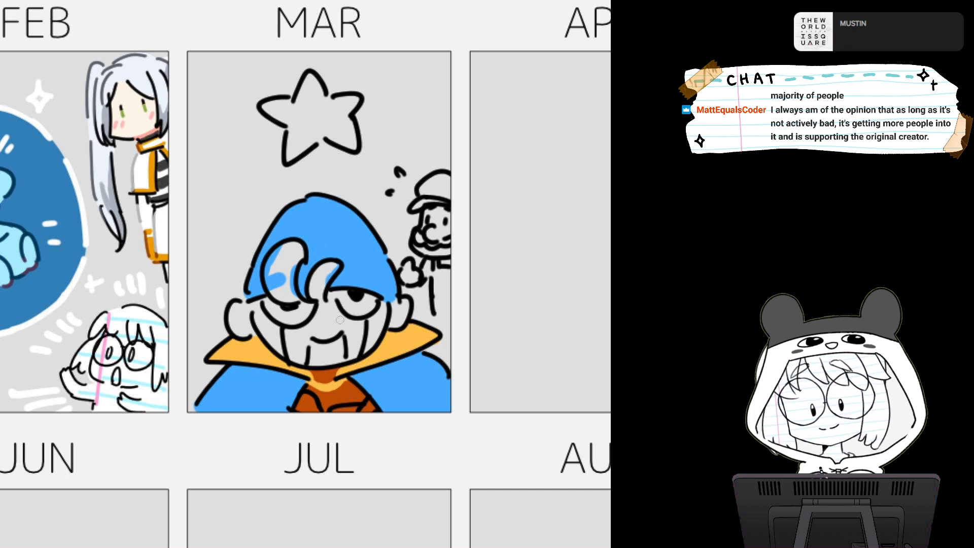
Paint the main March character's face and ears brown, the eyes white and the two hair tufts light orange
{"action": "mouse_move", "coordinate": [235, 311]}
{"action": "left_mouse_down"}
{"action": "mouse_move", "coordinate": [236, 327]}
{"action": "mouse_move", "coordinate": [262, 303]}
{"action": "mouse_move", "coordinate": [294, 317]}
{"action": "mouse_move", "coordinate": [302, 310]}
{"action": "mouse_move", "coordinate": [254, 317]}
{"action": "mouse_move", "coordinate": [284, 348]}
{"action": "mouse_move", "coordinate": [315, 333]}
{"action": "mouse_move", "coordinate": [335, 300]}
{"action": "mouse_move", "coordinate": [367, 332]}
{"action": "mouse_move", "coordinate": [388, 307]}
{"action": "mouse_move", "coordinate": [400, 310]}
{"action": "mouse_move", "coordinate": [361, 346]}
{"action": "mouse_move", "coordinate": [312, 361]}
{"action": "mouse_move", "coordinate": [345, 328]}
{"action": "left_mouse_up"}
{"action": "key", "text": "ctrl+z"}
{"action": "key", "text": "ctrl+z"}
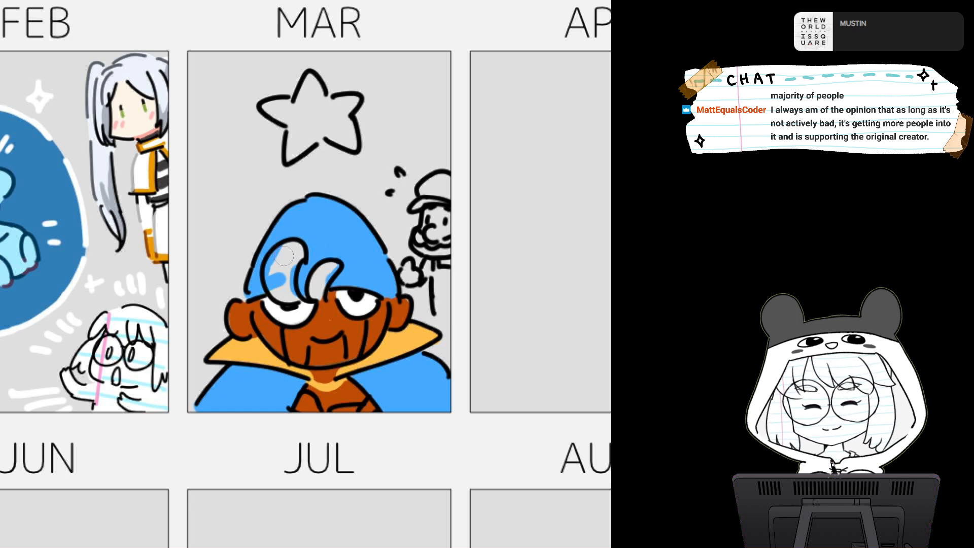
{"action": "mouse_move", "coordinate": [284, 256]}
{"action": "left_mouse_down"}
{"action": "mouse_move", "coordinate": [277, 288]}
{"action": "mouse_move", "coordinate": [298, 254]}
{"action": "mouse_move", "coordinate": [315, 282]}
{"action": "mouse_move", "coordinate": [333, 266]}
{"action": "mouse_move", "coordinate": [322, 292]}
{"action": "left_mouse_up"}
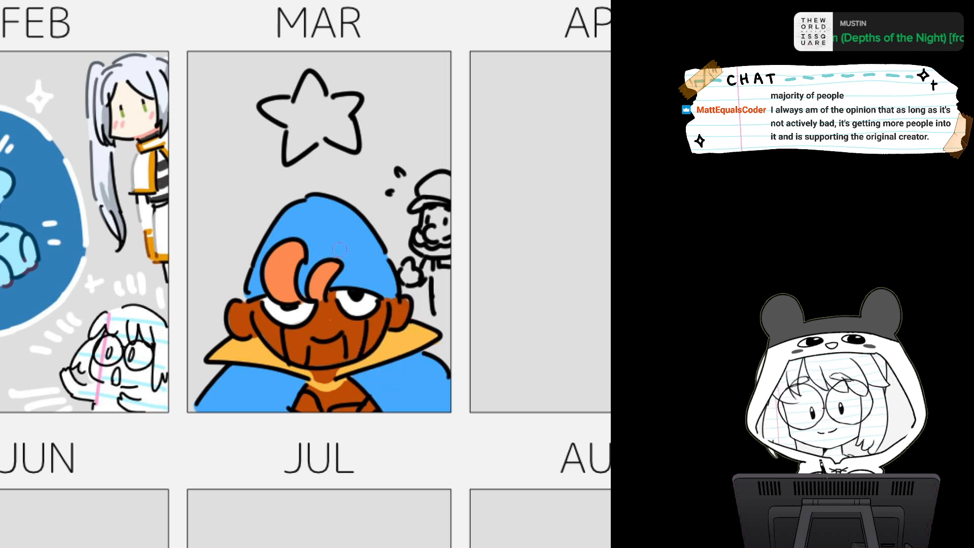
Paint a yellow-orange loop emblem on the blue cap and add pale blue highlights to the cap and cape
{"action": "mouse_move", "coordinate": [330, 253]}
{"action": "left_mouse_down"}
{"action": "mouse_move", "coordinate": [365, 250]}
{"action": "mouse_move", "coordinate": [342, 262]}
{"action": "left_mouse_up"}
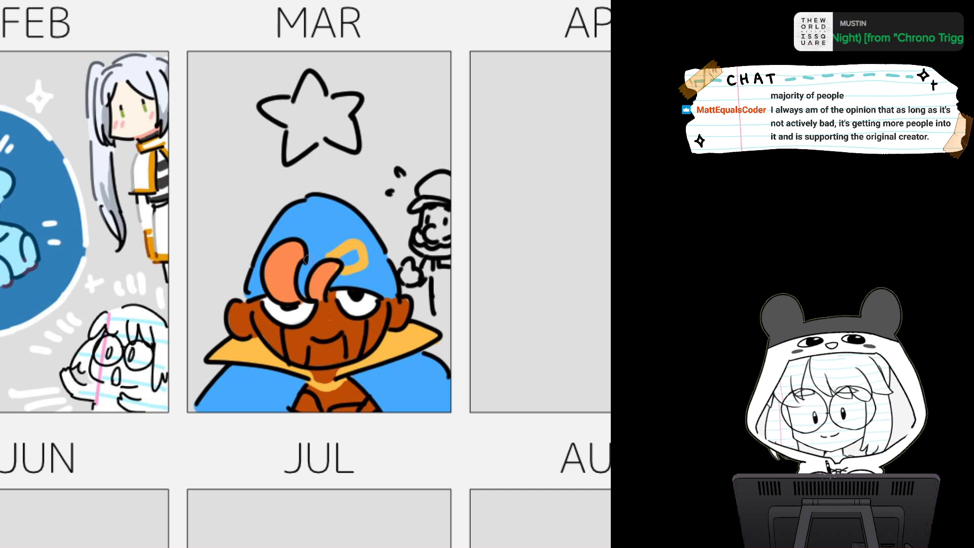
{"action": "left_click_drag", "start_coordinate": [306, 260], "coordinate": [317, 269]}
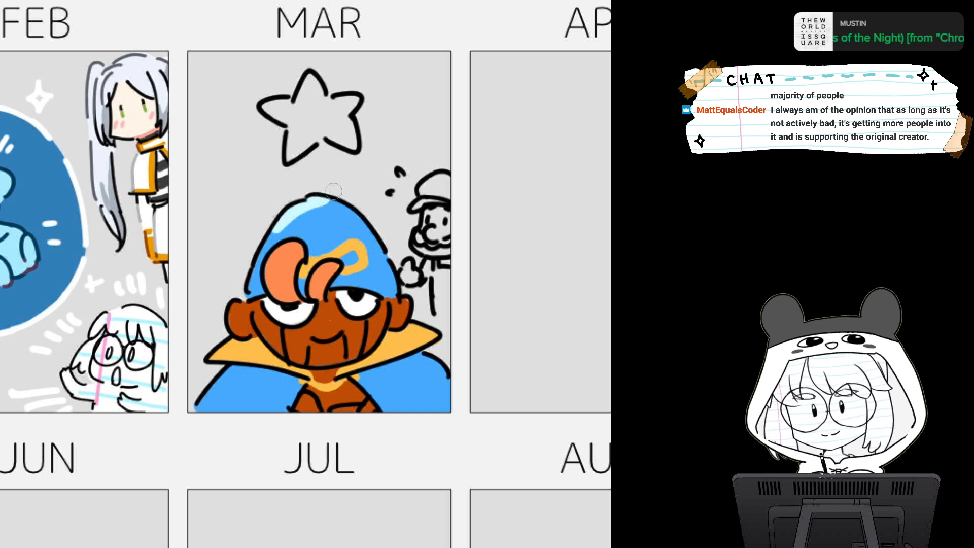
{"action": "mouse_move", "coordinate": [285, 215]}
{"action": "left_mouse_down"}
{"action": "mouse_move", "coordinate": [327, 198]}
{"action": "mouse_move", "coordinate": [284, 215]}
{"action": "mouse_move", "coordinate": [347, 208]}
{"action": "left_mouse_up"}
{"action": "left_click_drag", "start_coordinate": [261, 242], "coordinate": [335, 200]}
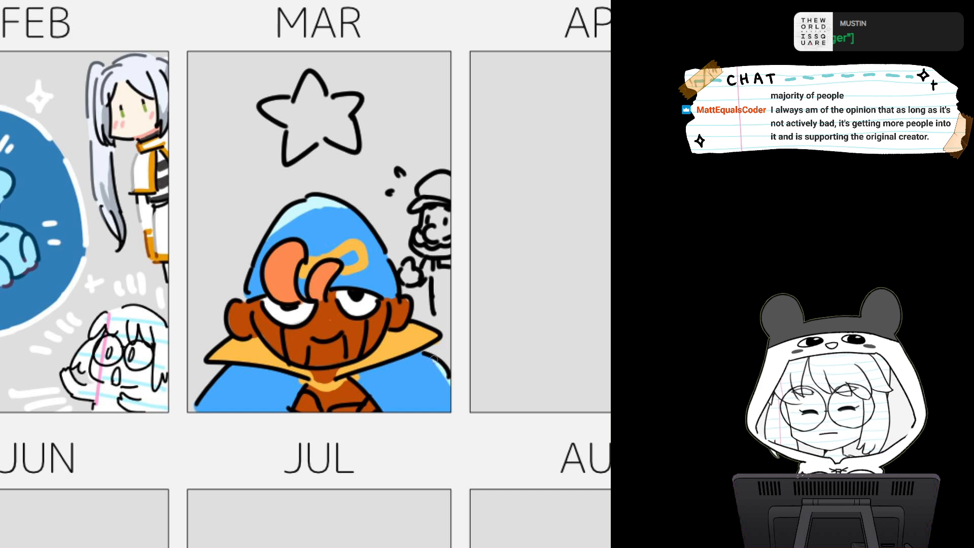
{"action": "mouse_move", "coordinate": [449, 392]}
{"action": "left_mouse_down"}
{"action": "mouse_move", "coordinate": [439, 413]}
{"action": "mouse_move", "coordinate": [437, 387]}
{"action": "mouse_move", "coordinate": [449, 392]}
{"action": "left_mouse_up"}
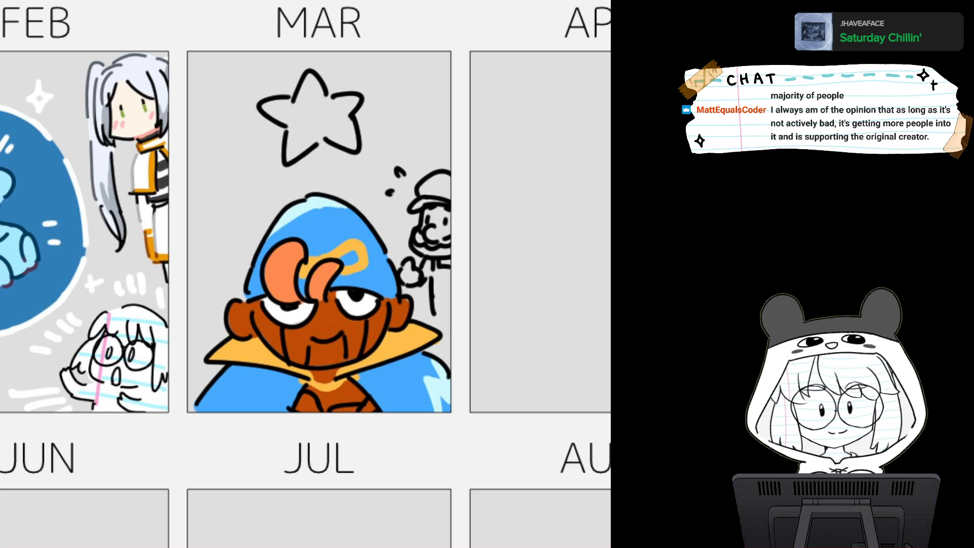
Shade the main character's cape, collar, face and chest in darker tones, and give the hair red-orange shadows and pale highlights
{"action": "mouse_move", "coordinate": [227, 376]}
{"action": "left_mouse_down"}
{"action": "mouse_move", "coordinate": [290, 378]}
{"action": "mouse_move", "coordinate": [238, 370]}
{"action": "left_mouse_up"}
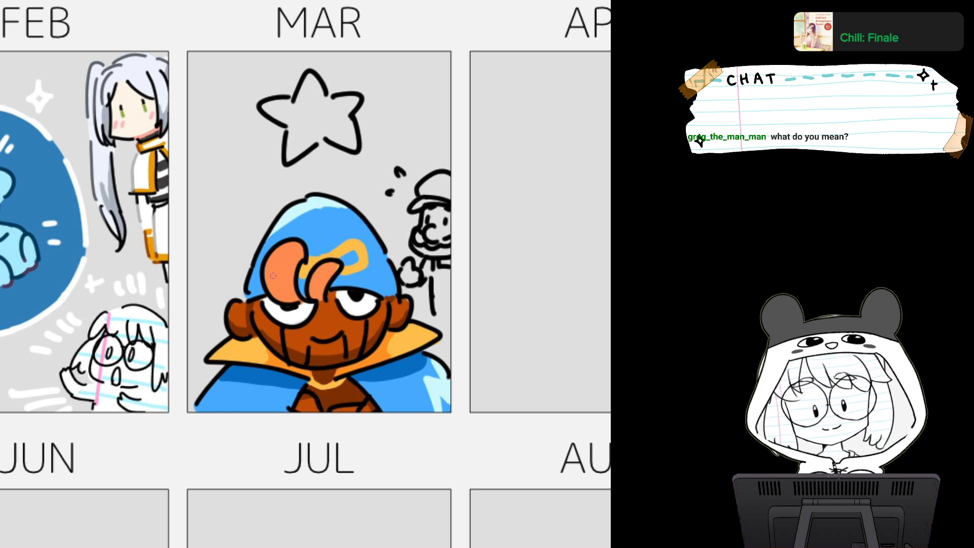
{"action": "mouse_move", "coordinate": [270, 281]}
{"action": "left_mouse_down"}
{"action": "mouse_move", "coordinate": [274, 294]}
{"action": "mouse_move", "coordinate": [271, 280]}
{"action": "mouse_move", "coordinate": [292, 285]}
{"action": "mouse_move", "coordinate": [279, 290]}
{"action": "mouse_move", "coordinate": [292, 290]}
{"action": "mouse_move", "coordinate": [283, 297]}
{"action": "mouse_move", "coordinate": [295, 302]}
{"action": "mouse_move", "coordinate": [323, 284]}
{"action": "mouse_move", "coordinate": [312, 296]}
{"action": "left_mouse_up"}
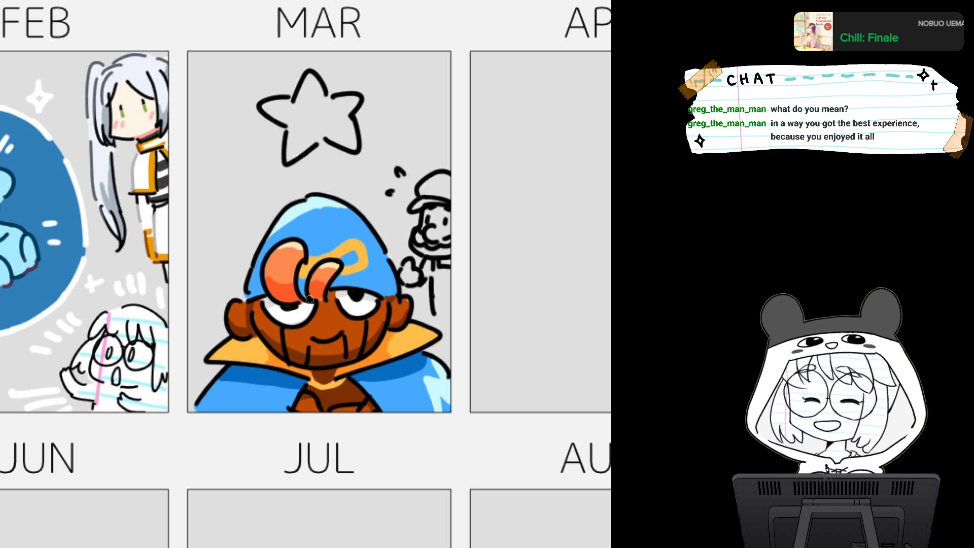
{"action": "left_click", "coordinate": [302, 315], "text": "alt"}
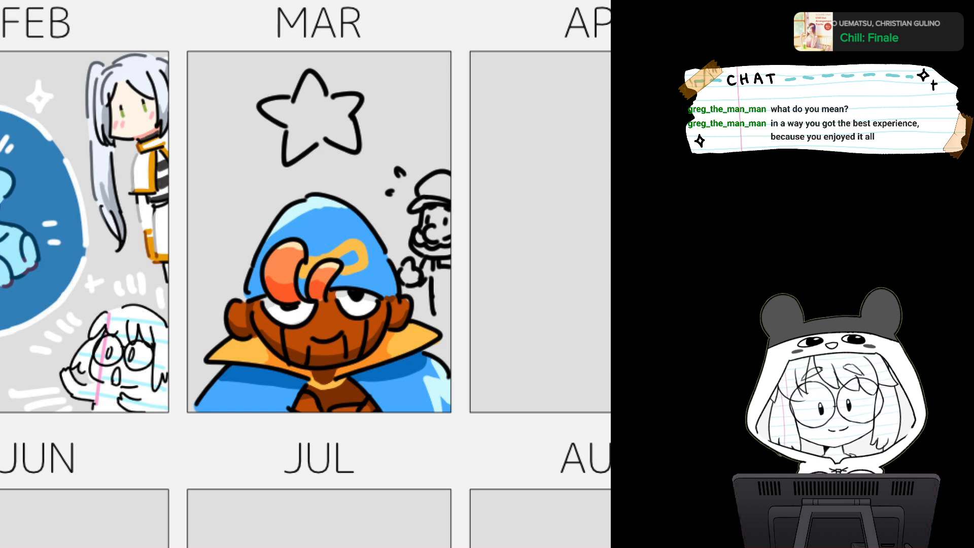
Fill the March star with light pink and shade its lower edges in a darker pink
{"action": "mouse_move", "coordinate": [307, 89]}
{"action": "left_mouse_down"}
{"action": "mouse_move", "coordinate": [302, 117]}
{"action": "mouse_move", "coordinate": [320, 101]}
{"action": "mouse_move", "coordinate": [299, 118]}
{"action": "mouse_move", "coordinate": [266, 107]}
{"action": "mouse_move", "coordinate": [302, 125]}
{"action": "mouse_move", "coordinate": [297, 136]}
{"action": "mouse_move", "coordinate": [327, 129]}
{"action": "mouse_move", "coordinate": [350, 141]}
{"action": "mouse_move", "coordinate": [325, 99]}
{"action": "mouse_move", "coordinate": [357, 97]}
{"action": "mouse_move", "coordinate": [330, 121]}
{"action": "mouse_move", "coordinate": [348, 96]}
{"action": "left_mouse_up"}
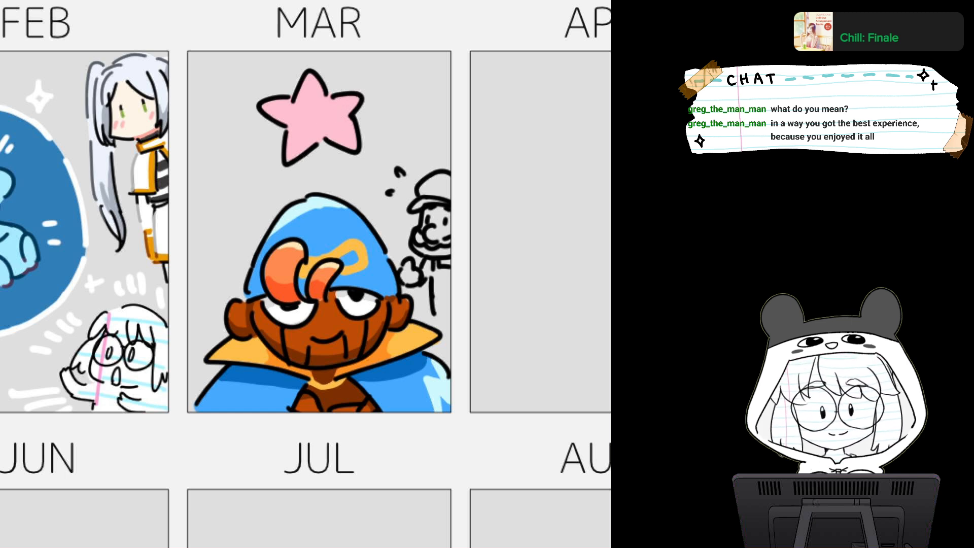
{"action": "mouse_move", "coordinate": [335, 147]}
{"action": "left_mouse_down"}
{"action": "mouse_move", "coordinate": [329, 133]}
{"action": "mouse_move", "coordinate": [355, 142]}
{"action": "mouse_move", "coordinate": [348, 116]}
{"action": "mouse_move", "coordinate": [358, 100]}
{"action": "left_mouse_up"}
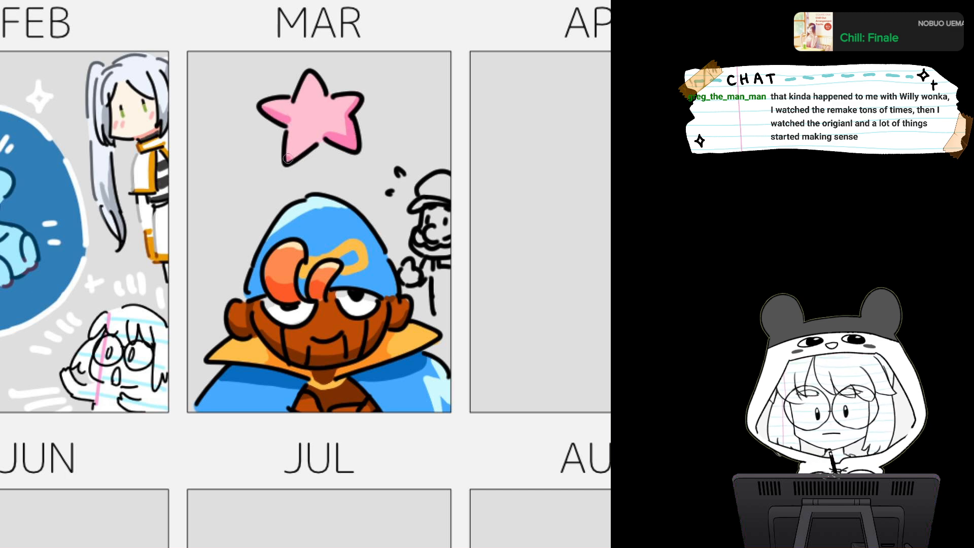
Draw short and long darker pink rays radiating outward all around the March star
{"action": "mouse_move", "coordinate": [288, 159]}
{"action": "left_mouse_down"}
{"action": "mouse_move", "coordinate": [325, 135]}
{"action": "mouse_move", "coordinate": [291, 152]}
{"action": "mouse_move", "coordinate": [256, 145]}
{"action": "left_mouse_up"}
{"action": "left_click_drag", "start_coordinate": [192, 172], "coordinate": [204, 168]}
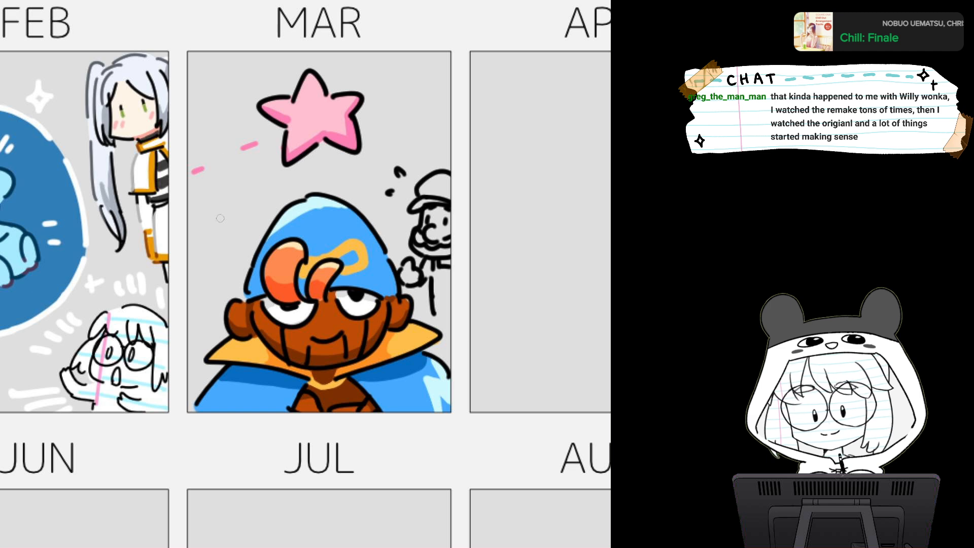
{"action": "left_click_drag", "start_coordinate": [205, 225], "coordinate": [272, 178]}
{"action": "left_click_drag", "start_coordinate": [329, 168], "coordinate": [329, 175]}
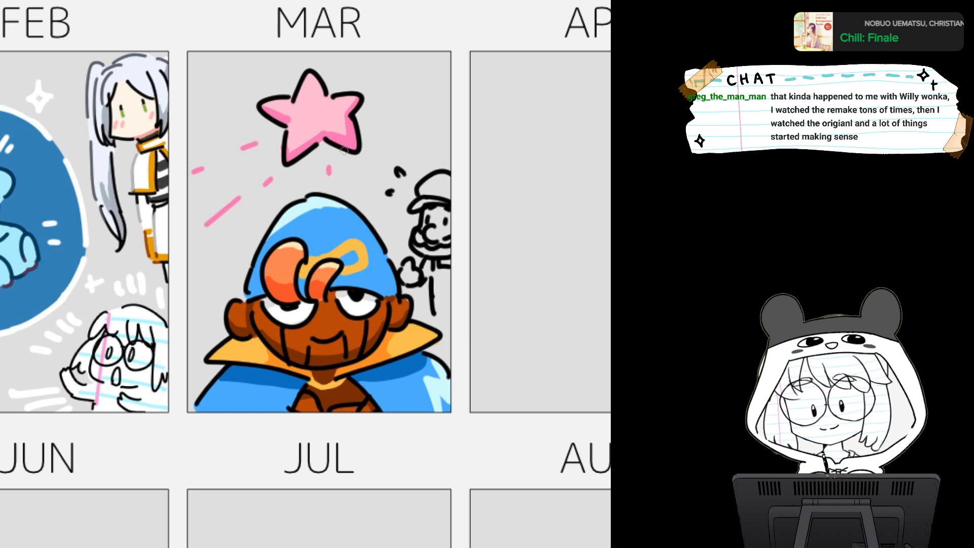
{"action": "left_click_drag", "start_coordinate": [199, 95], "coordinate": [244, 103]}
{"action": "left_click_drag", "start_coordinate": [246, 53], "coordinate": [256, 64]}
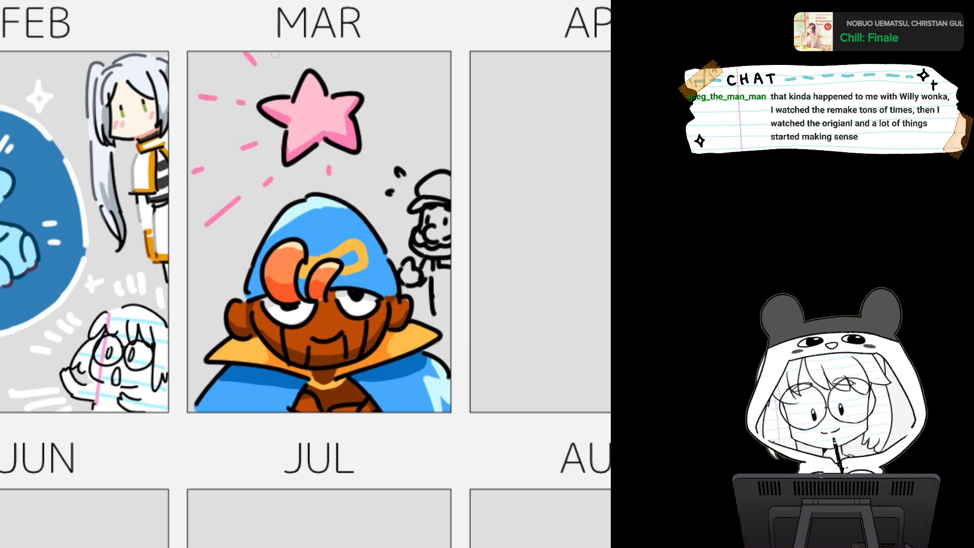
{"action": "left_click_drag", "start_coordinate": [348, 72], "coordinate": [366, 52]}
{"action": "left_click_drag", "start_coordinate": [394, 96], "coordinate": [444, 72]}
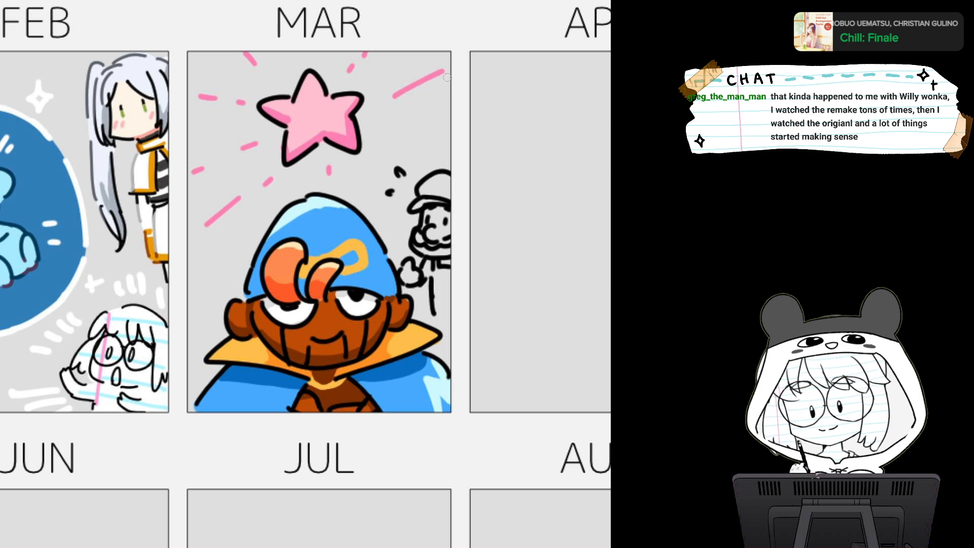
{"action": "left_click_drag", "start_coordinate": [421, 120], "coordinate": [449, 114]}
{"action": "left_click_drag", "start_coordinate": [378, 142], "coordinate": [397, 147]}
{"action": "left_click_drag", "start_coordinate": [360, 175], "coordinate": [374, 189]}
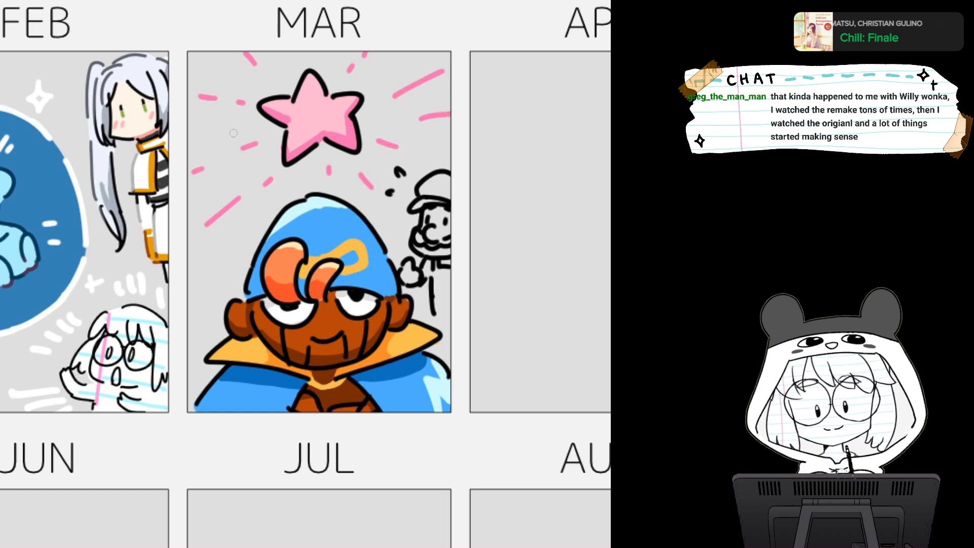
Add pale pink rays between the darker ones around the star and a white highlight on the star's upper-left points
{"action": "left_click_drag", "start_coordinate": [234, 139], "coordinate": [259, 132]}
{"action": "left_click_drag", "start_coordinate": [190, 148], "coordinate": [200, 143]}
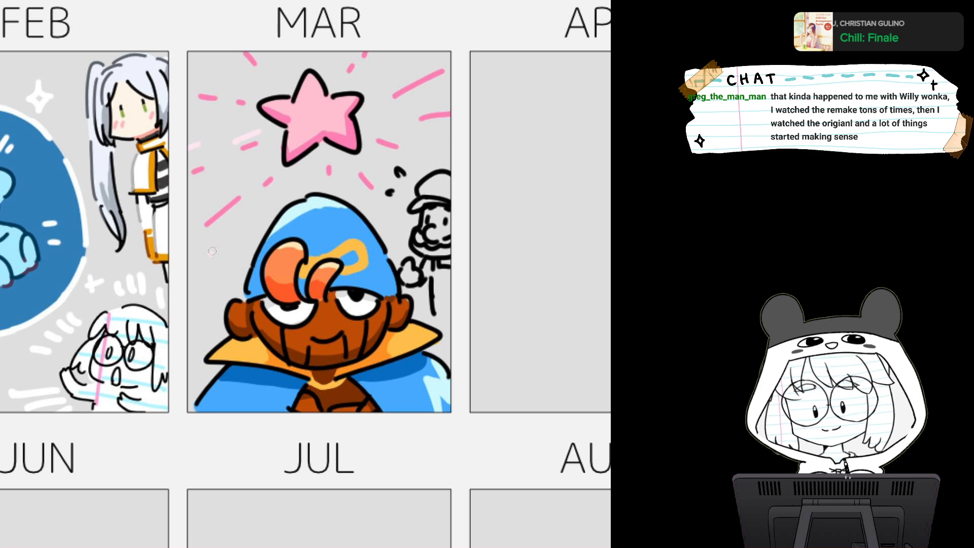
{"action": "left_click_drag", "start_coordinate": [212, 251], "coordinate": [236, 226]}
{"action": "left_click_drag", "start_coordinate": [304, 165], "coordinate": [292, 182]}
{"action": "left_click_drag", "start_coordinate": [274, 52], "coordinate": [283, 69]}
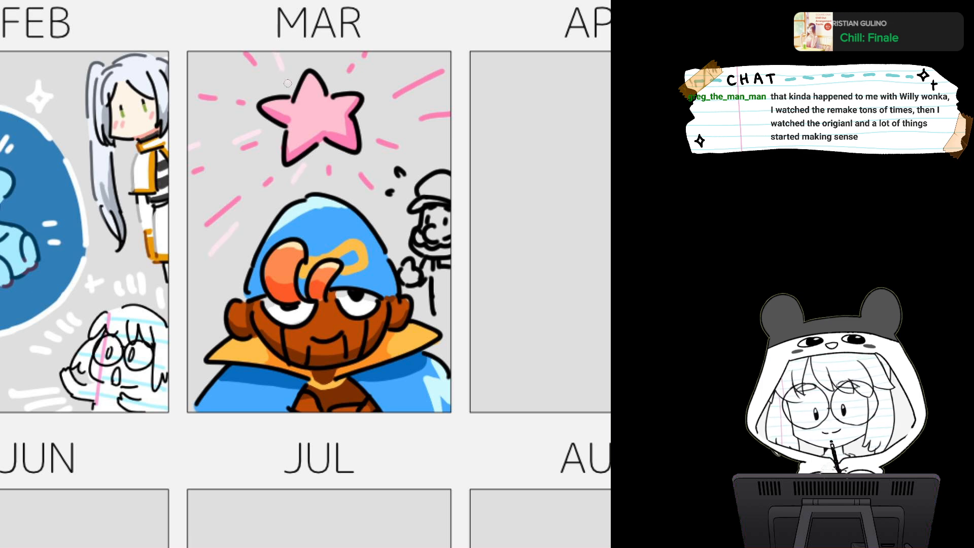
{"action": "left_click", "coordinate": [287, 83]}
{"action": "left_click_drag", "start_coordinate": [211, 53], "coordinate": [221, 61]}
{"action": "left_click_drag", "start_coordinate": [375, 84], "coordinate": [420, 52]}
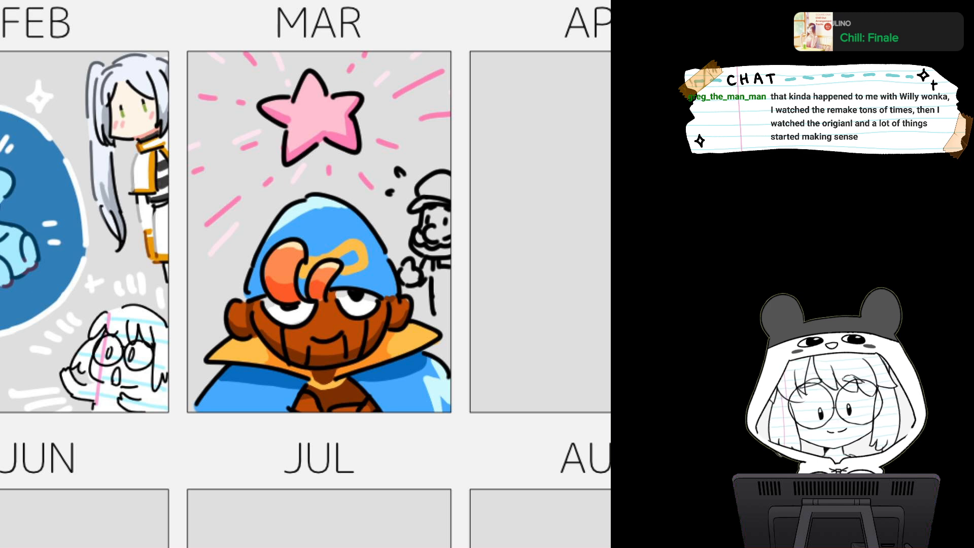
{"action": "mouse_move", "coordinate": [302, 77]}
{"action": "left_mouse_down"}
{"action": "mouse_move", "coordinate": [307, 89]}
{"action": "mouse_move", "coordinate": [274, 103]}
{"action": "mouse_move", "coordinate": [288, 106]}
{"action": "left_mouse_up"}
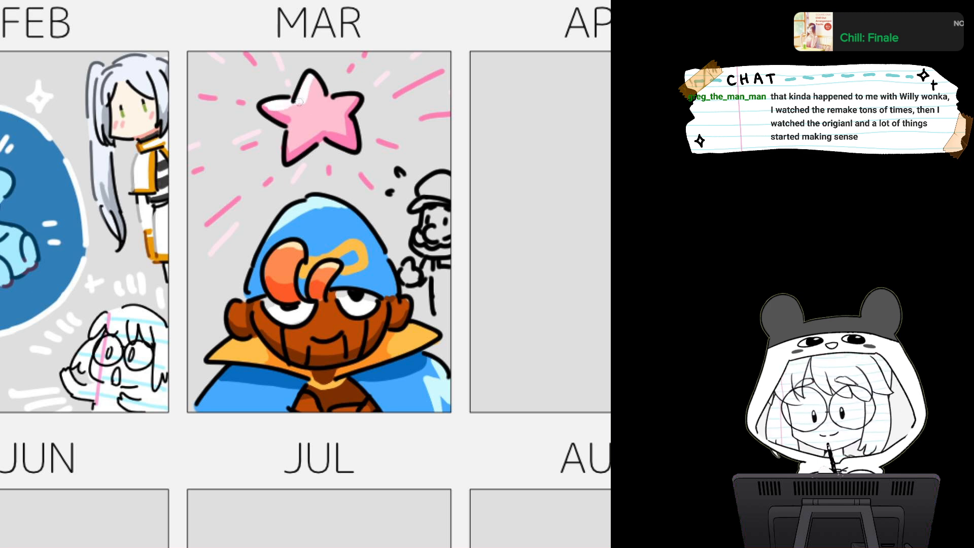
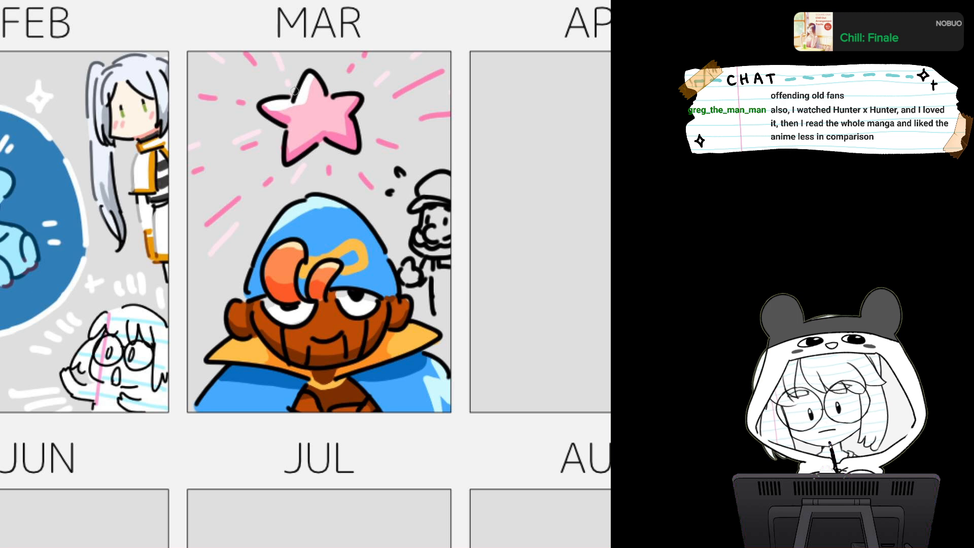
Colour the small moustached character with a red cap and shirt, peach skin, black hair and moustache, white glove and blue overalls
{"action": "key", "text": "ctrl+plus"}
{"action": "left_click_drag", "start_coordinate": [393, 286], "coordinate": [430, 297]}
{"action": "left_click_drag", "start_coordinate": [373, 308], "coordinate": [432, 316]}
{"action": "left_click_drag", "start_coordinate": [350, 343], "coordinate": [424, 440]}
{"action": "left_click_drag", "start_coordinate": [370, 304], "coordinate": [431, 319]}
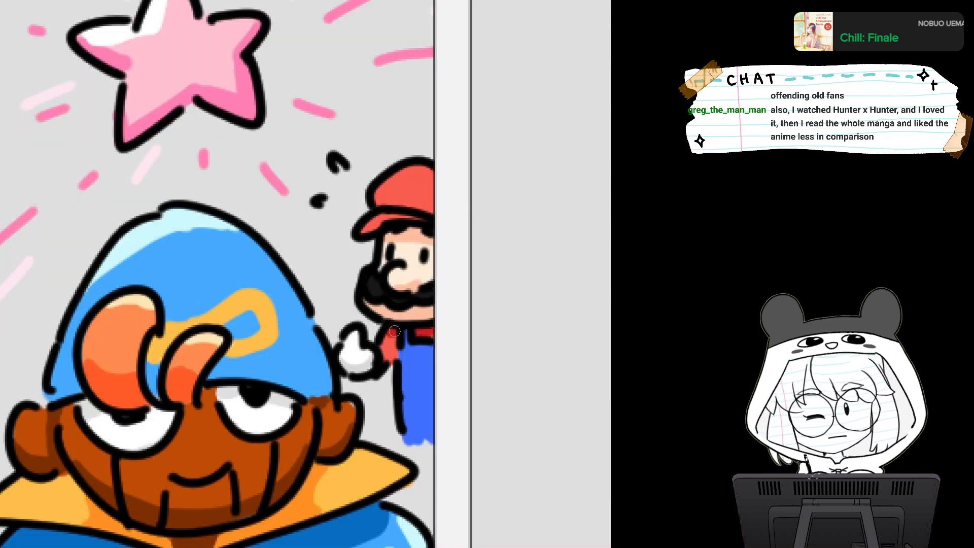
Shade the small character's cap in darker red and add a white round emblem with a red letter M
{"action": "left_click_drag", "start_coordinate": [378, 202], "coordinate": [432, 209]}
{"action": "left_click_drag", "start_coordinate": [405, 197], "coordinate": [428, 196]}
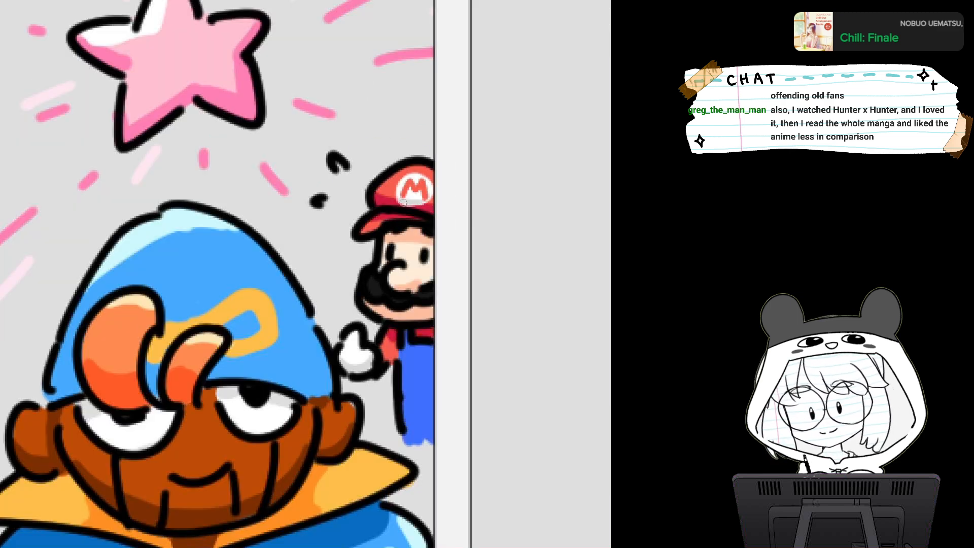
{"action": "left_click", "coordinate": [427, 210], "text": "ctrl"}
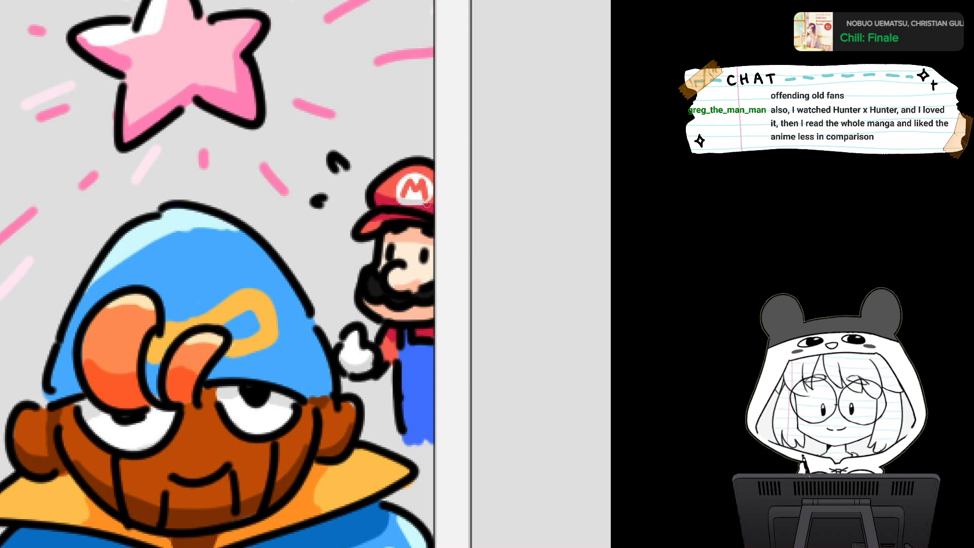
{"action": "key", "text": "ctrl+minus"}
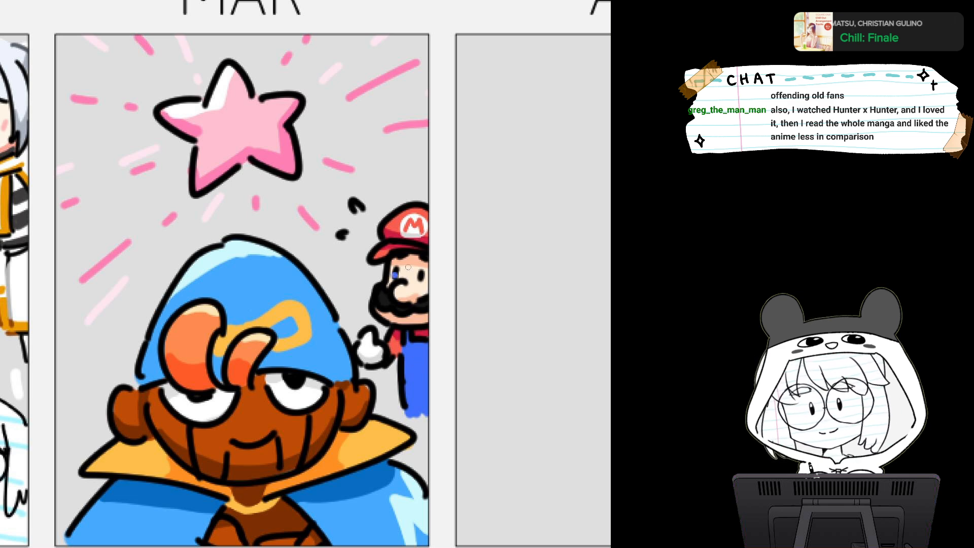
{"action": "left_click_drag", "start_coordinate": [419, 276], "coordinate": [422, 278]}
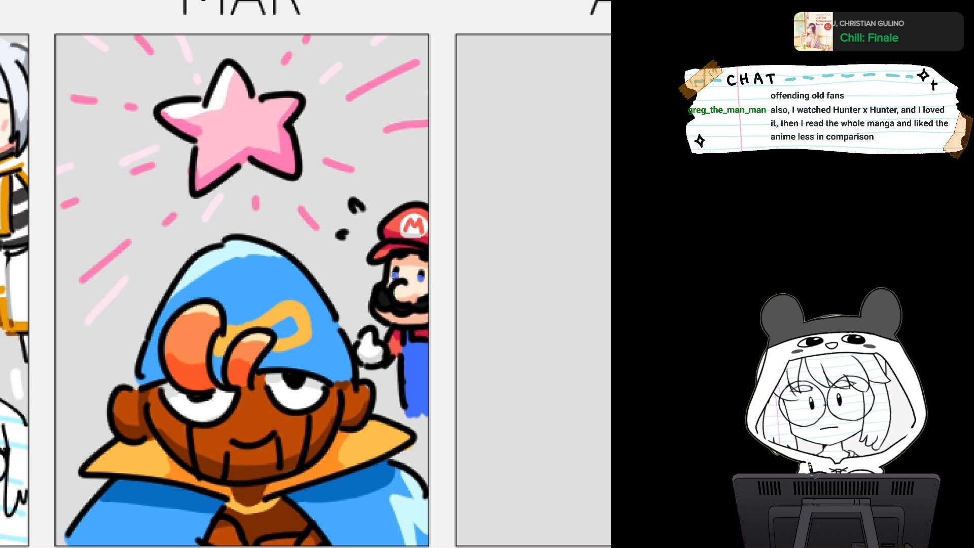
{"action": "key", "text": "ctrl+z"}
{"action": "key", "text": "ctrl+z"}
{"action": "key", "text": "ctrl+z"}
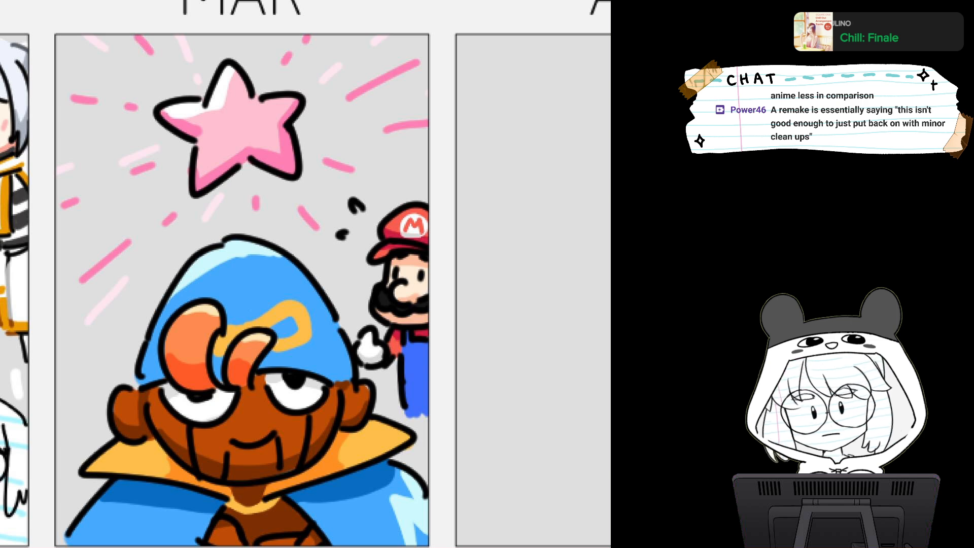
Colour both eyes of the small moustached character in dark blue beside the black pupils
{"action": "left_click_drag", "start_coordinate": [394, 275], "coordinate": [422, 279]}
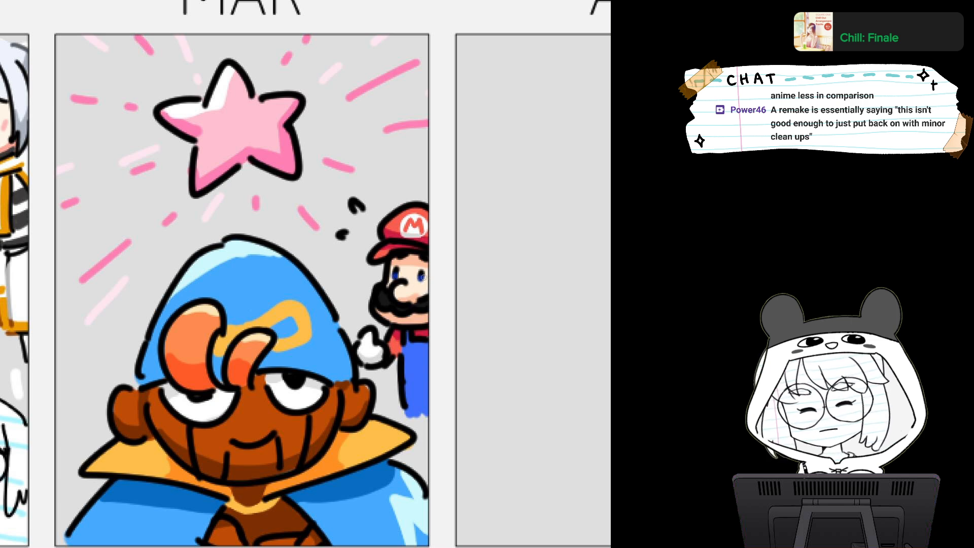
{"action": "scroll", "coordinate": [438, 336], "scroll_direction": "down", "scroll_amount": 1}
{"action": "left_click_drag", "start_coordinate": [437, 336], "coordinate": [395, 293]}
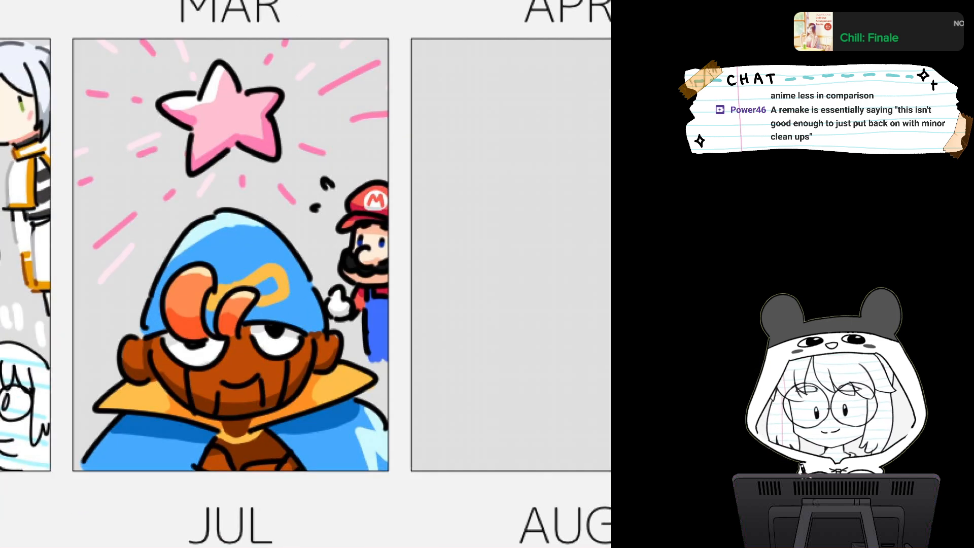
{"action": "scroll", "coordinate": [415, 366], "scroll_direction": "down", "scroll_amount": 1}
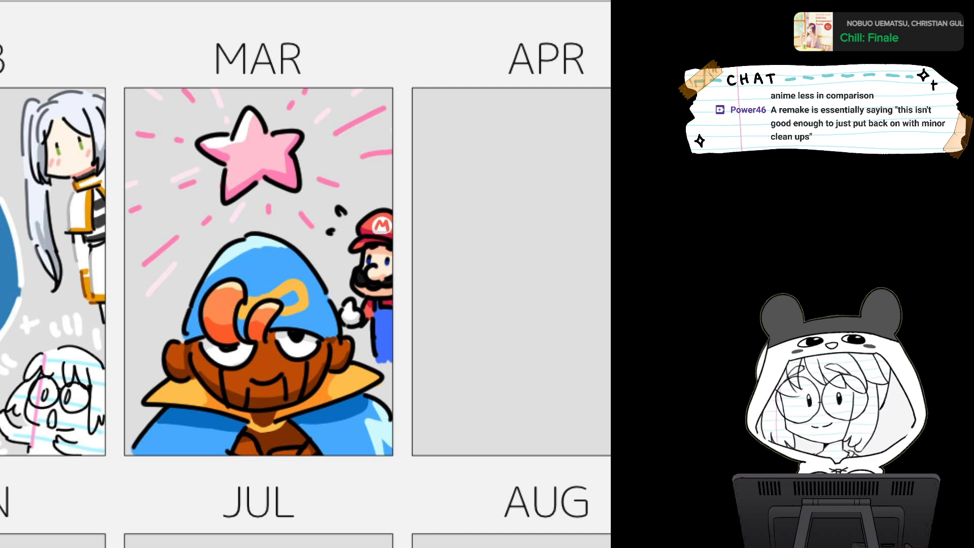
Recolour the black outer outlines of the large March character's pointed hat and cape in darker blue
{"action": "scroll", "coordinate": [306, 274], "scroll_direction": "up", "scroll_amount": 3}
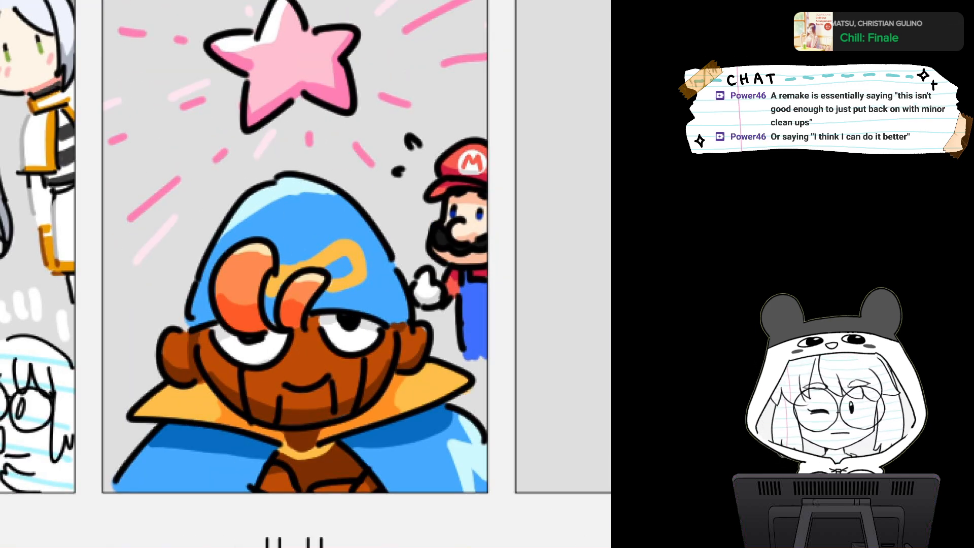
{"action": "mouse_move", "coordinate": [266, 182]}
{"action": "left_mouse_down"}
{"action": "mouse_move", "coordinate": [213, 233]}
{"action": "mouse_move", "coordinate": [185, 306]}
{"action": "mouse_move", "coordinate": [256, 196]}
{"action": "mouse_move", "coordinate": [312, 175]}
{"action": "mouse_move", "coordinate": [334, 188]}
{"action": "left_mouse_up"}
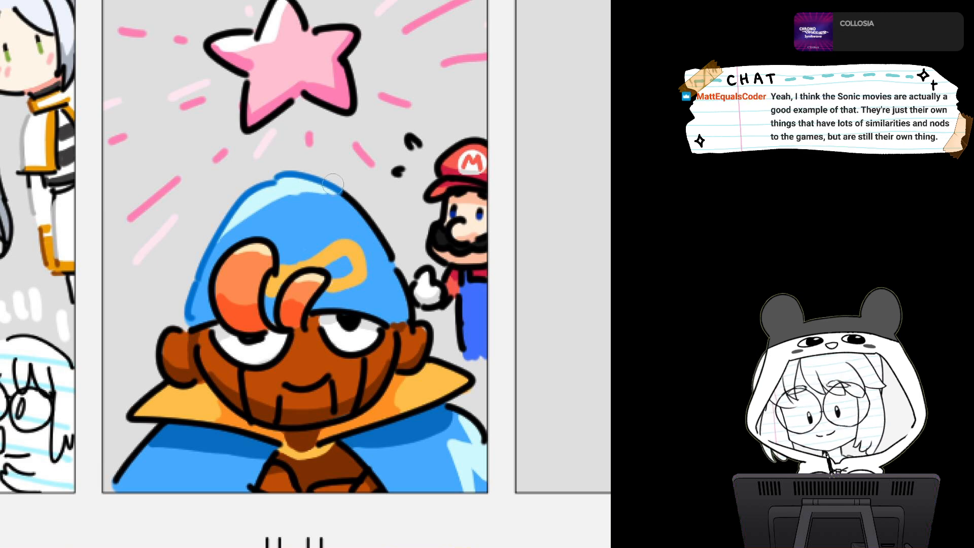
{"action": "left_click_drag", "start_coordinate": [346, 193], "coordinate": [401, 264]}
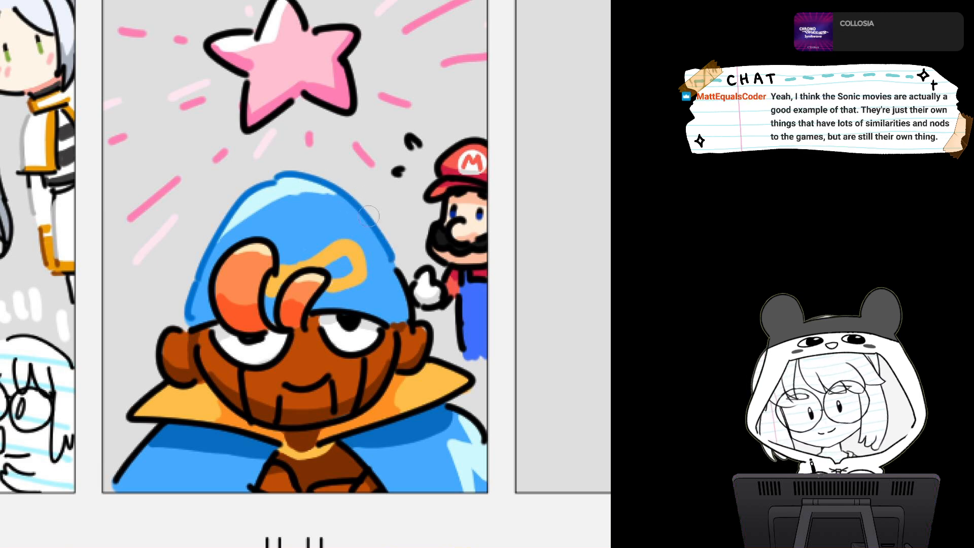
{"action": "scroll", "coordinate": [391, 242], "scroll_direction": "down", "scroll_amount": 2}
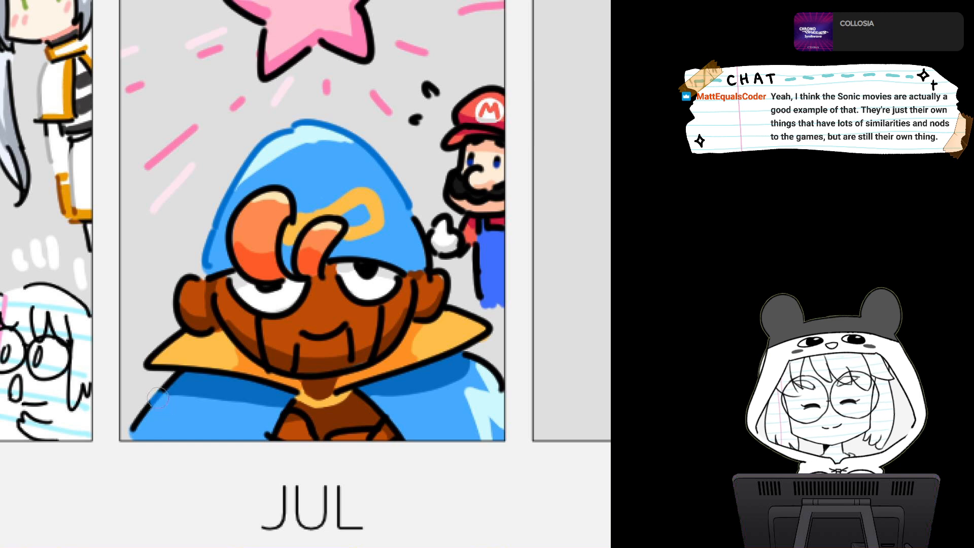
{"action": "left_click_drag", "start_coordinate": [159, 398], "coordinate": [130, 432]}
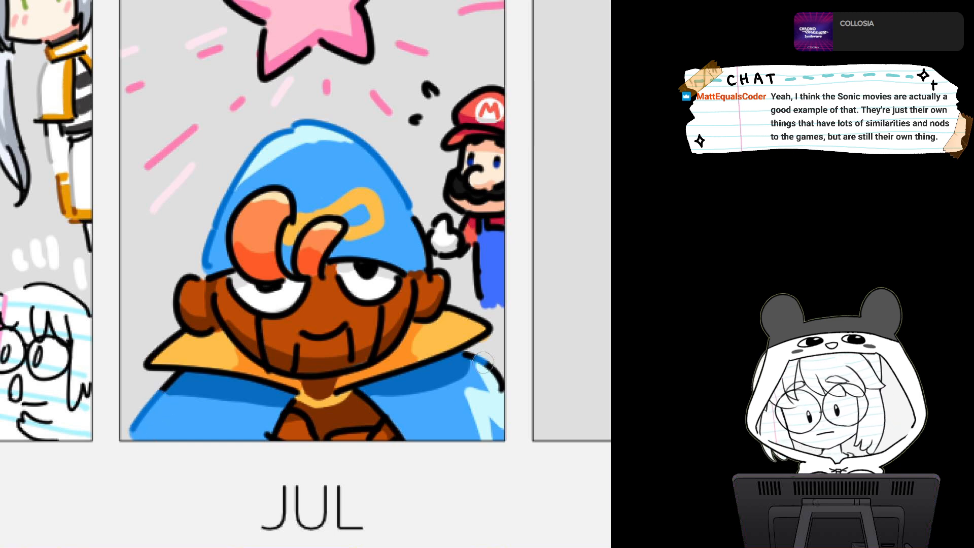
{"action": "left_click_drag", "start_coordinate": [483, 362], "coordinate": [508, 398]}
Recolour the black outer outlines of both collar points on the large character in orange
{"action": "scroll", "coordinate": [499, 373], "scroll_direction": "up", "scroll_amount": 1}
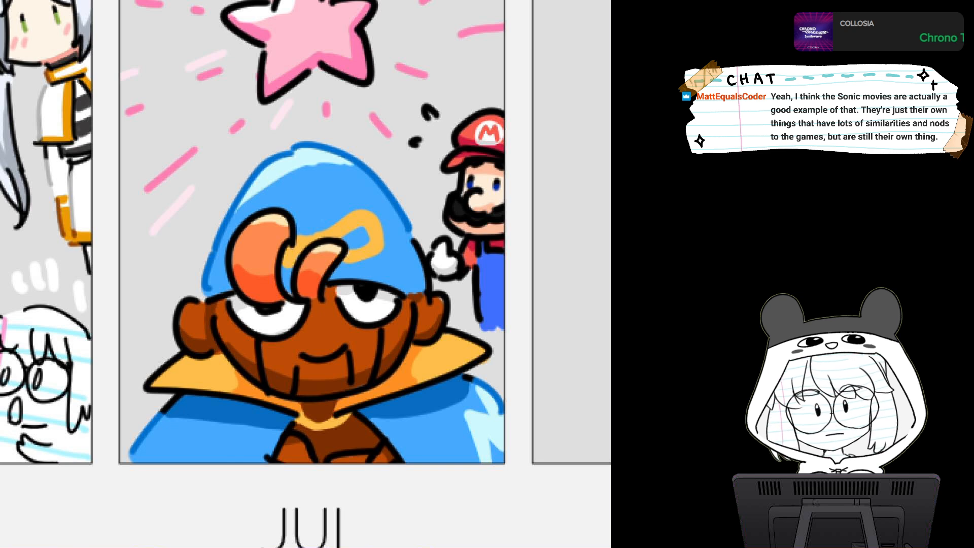
{"action": "mouse_move", "coordinate": [168, 378]}
{"action": "left_mouse_down"}
{"action": "mouse_move", "coordinate": [180, 358]}
{"action": "mouse_move", "coordinate": [147, 389]}
{"action": "mouse_move", "coordinate": [224, 379]}
{"action": "left_mouse_up"}
{"action": "mouse_move", "coordinate": [474, 332]}
{"action": "left_mouse_down"}
{"action": "mouse_move", "coordinate": [470, 358]}
{"action": "mouse_move", "coordinate": [429, 381]}
{"action": "left_mouse_up"}
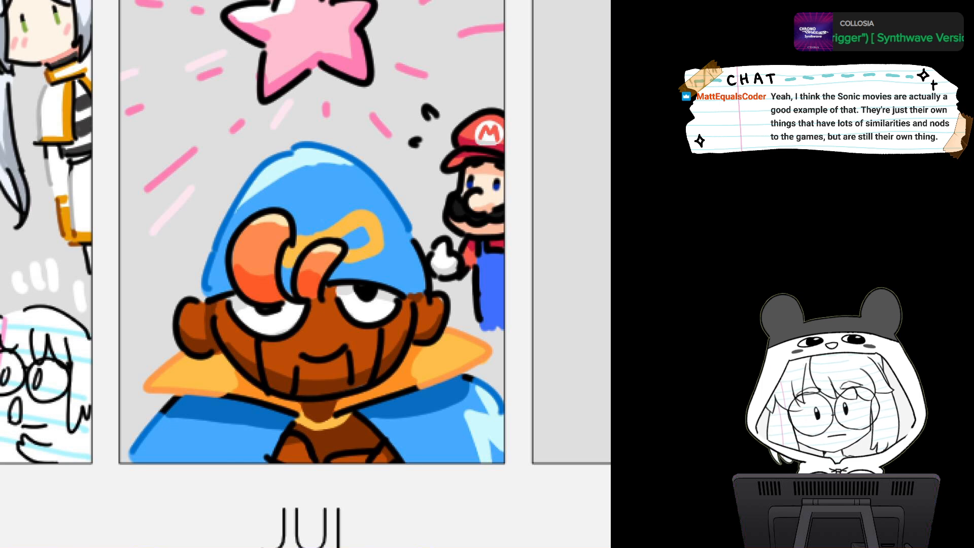
Recolour the black outlines of the large character's ear and face in dark brown
{"action": "mouse_move", "coordinate": [193, 298]}
{"action": "left_mouse_down"}
{"action": "mouse_move", "coordinate": [182, 322]}
{"action": "mouse_move", "coordinate": [216, 325]}
{"action": "mouse_move", "coordinate": [231, 349]}
{"action": "mouse_move", "coordinate": [263, 361]}
{"action": "left_mouse_up"}
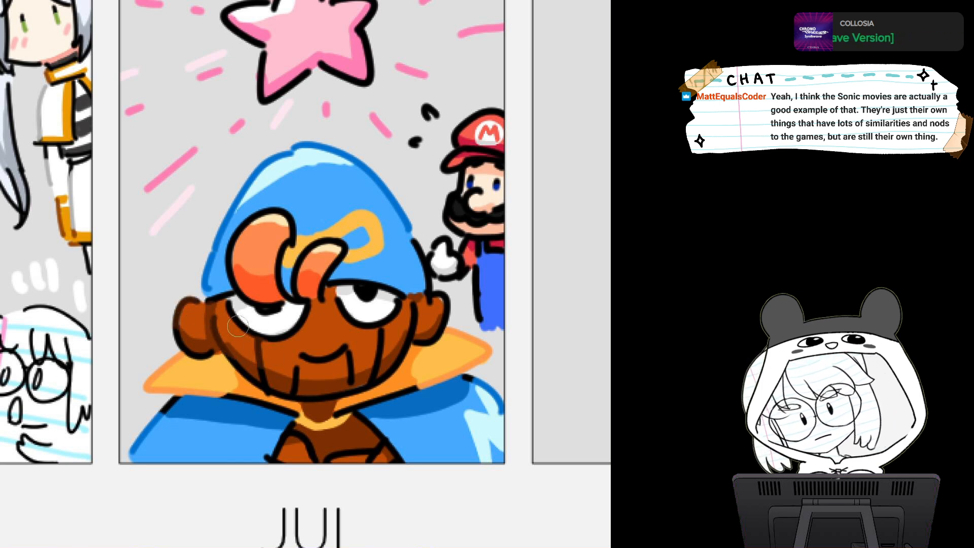
{"action": "mouse_move", "coordinate": [228, 306]}
{"action": "left_mouse_down"}
{"action": "mouse_move", "coordinate": [277, 339]}
{"action": "mouse_move", "coordinate": [307, 312]}
{"action": "left_mouse_up"}
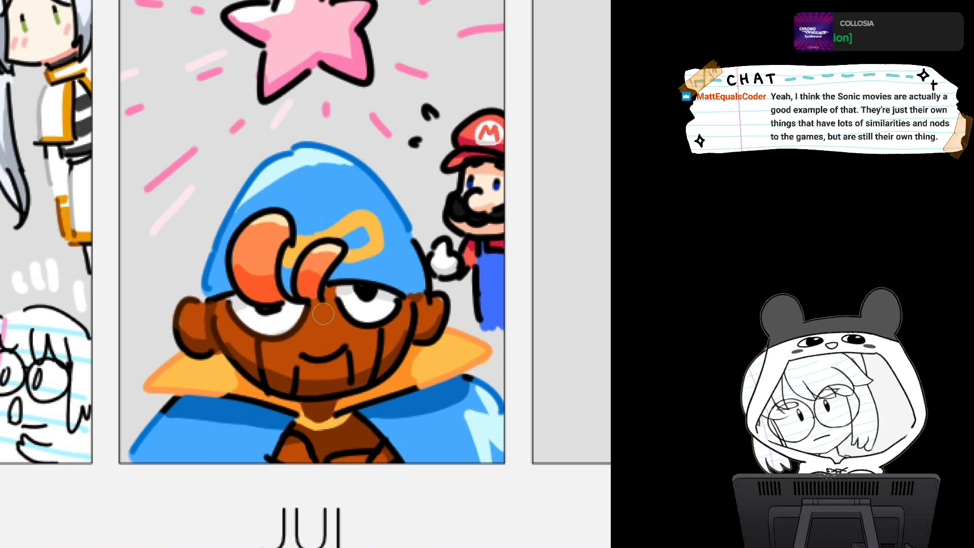
Recolour the outlines of the March character's face, eyes, mouth and ears from black to dark brown
{"action": "mouse_move", "coordinate": [323, 361]}
{"action": "left_mouse_down"}
{"action": "mouse_move", "coordinate": [345, 371]}
{"action": "mouse_move", "coordinate": [347, 339]}
{"action": "mouse_move", "coordinate": [365, 309]}
{"action": "mouse_move", "coordinate": [410, 319]}
{"action": "left_mouse_up"}
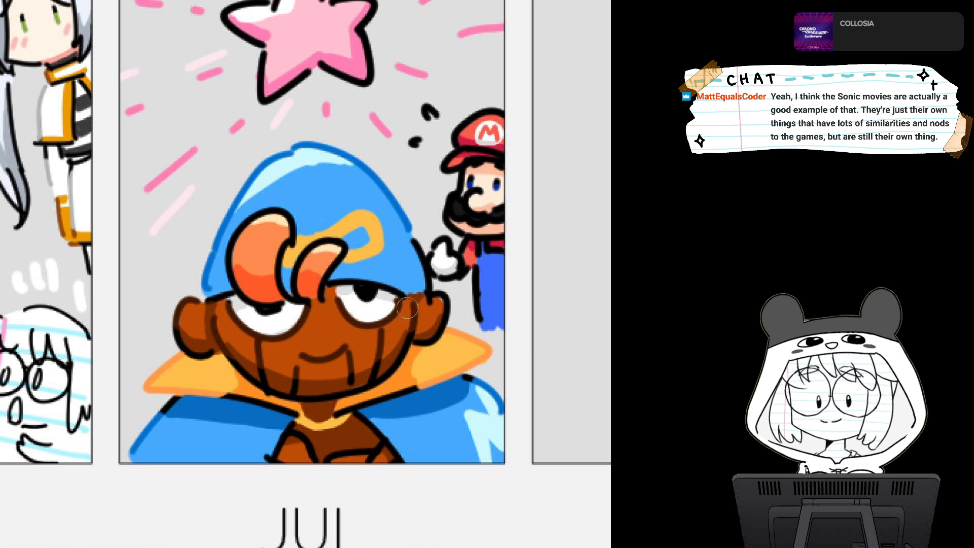
{"action": "left_click_drag", "start_coordinate": [407, 308], "coordinate": [437, 297]}
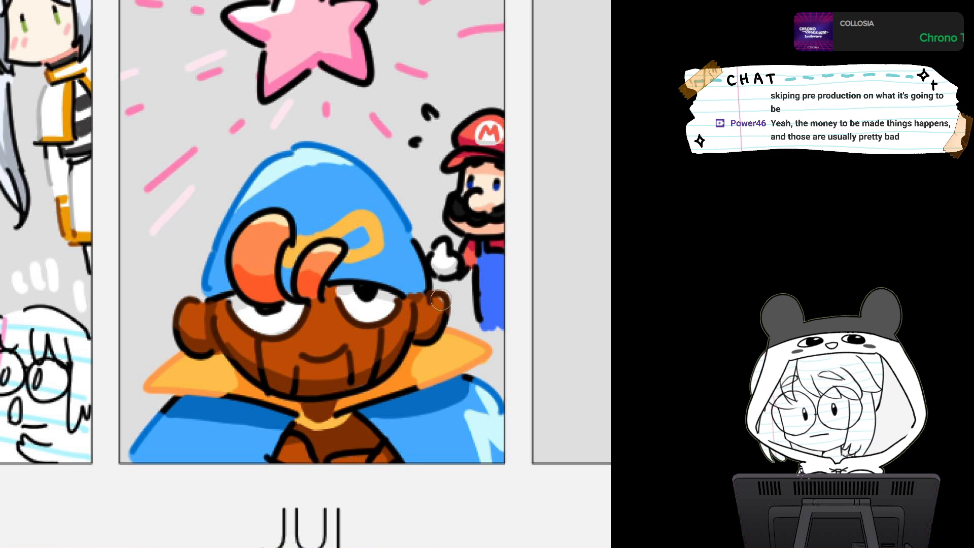
{"action": "mouse_move", "coordinate": [443, 297]}
{"action": "left_mouse_down"}
{"action": "mouse_move", "coordinate": [438, 318]}
{"action": "mouse_move", "coordinate": [454, 304]}
{"action": "left_mouse_up"}
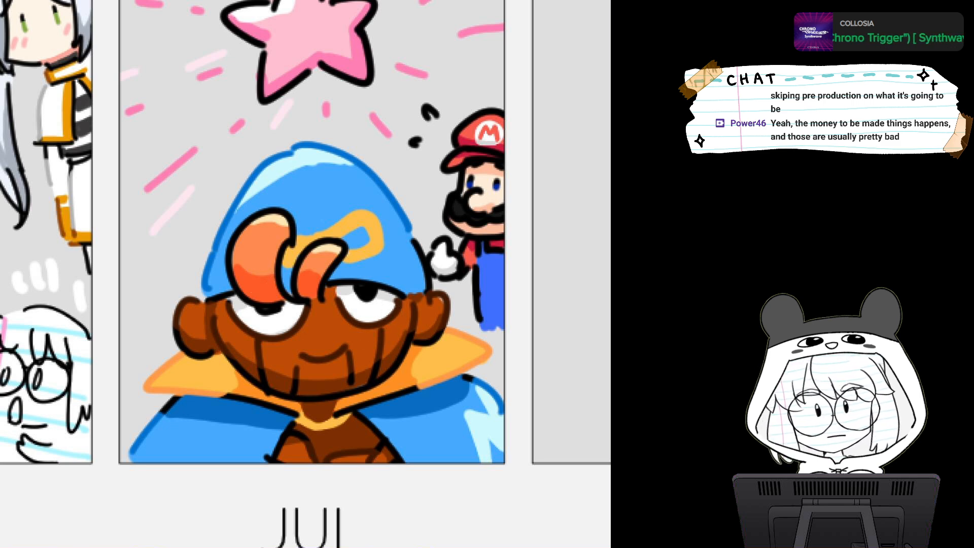
Recolour the outlines of the orange hair tufts on the March character dark red-orange
{"action": "mouse_move", "coordinate": [261, 223]}
{"action": "left_mouse_down"}
{"action": "mouse_move", "coordinate": [234, 256]}
{"action": "mouse_move", "coordinate": [291, 223]}
{"action": "mouse_move", "coordinate": [321, 247]}
{"action": "mouse_move", "coordinate": [299, 260]}
{"action": "mouse_move", "coordinate": [346, 248]}
{"action": "mouse_move", "coordinate": [326, 276]}
{"action": "left_mouse_up"}
{"action": "left_click", "coordinate": [274, 257]}
Examine the recoloured line art of the March panel close up and from a distance
{"action": "scroll", "coordinate": [399, 299], "scroll_direction": "down", "scroll_amount": 3}
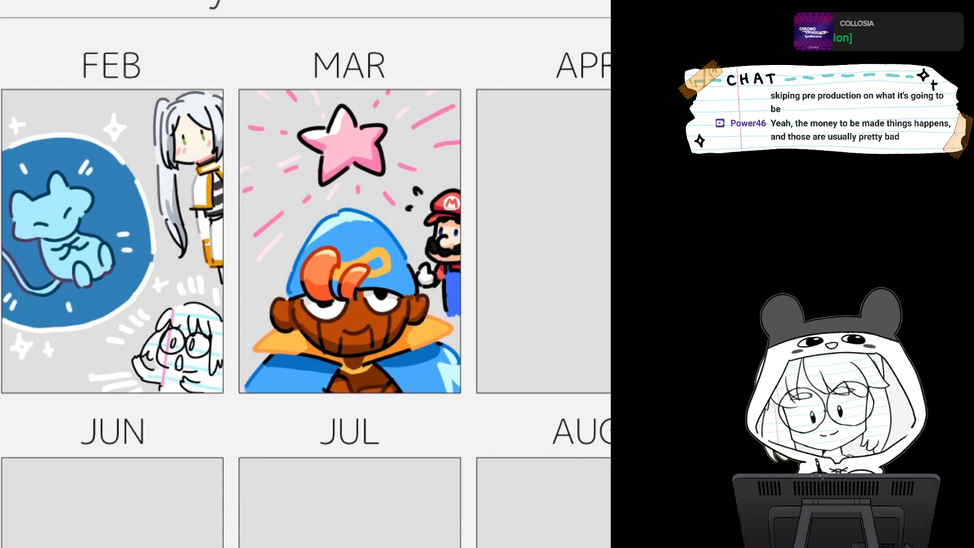
{"action": "left_click_drag", "start_coordinate": [398, 299], "coordinate": [314, 327]}
{"action": "key", "text": "m"}
{"action": "key", "text": "m"}
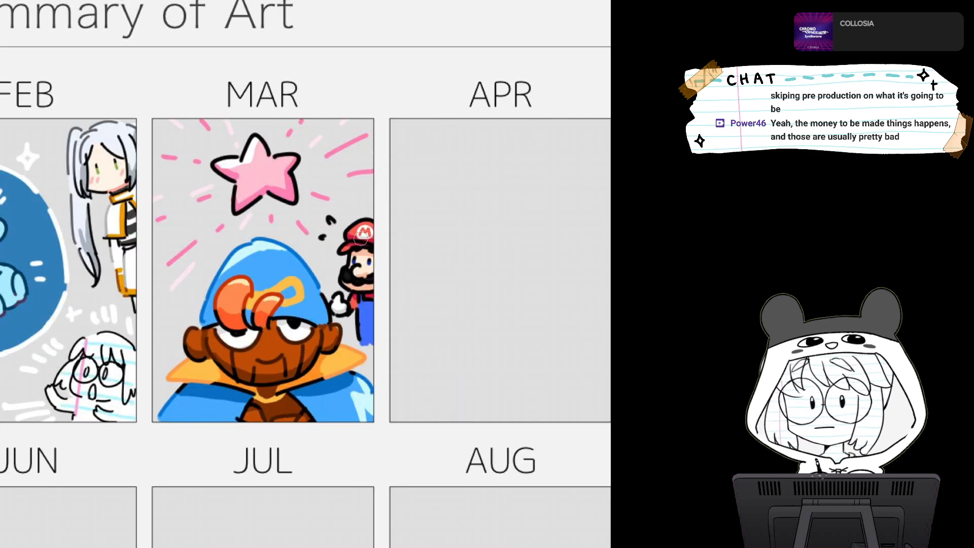
{"action": "scroll", "coordinate": [361, 238], "scroll_direction": "up", "scroll_amount": 3}
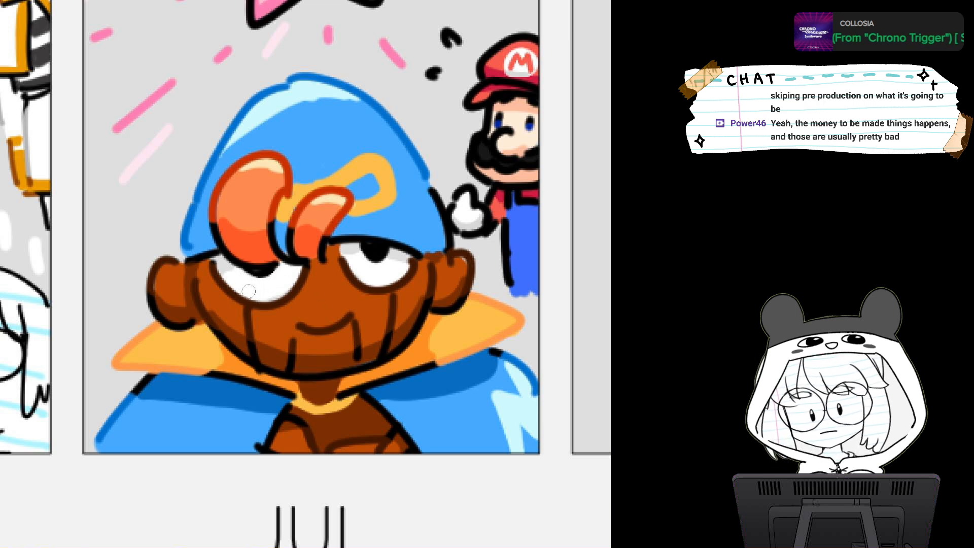
{"action": "scroll", "coordinate": [274, 290], "scroll_direction": "down", "scroll_amount": 5}
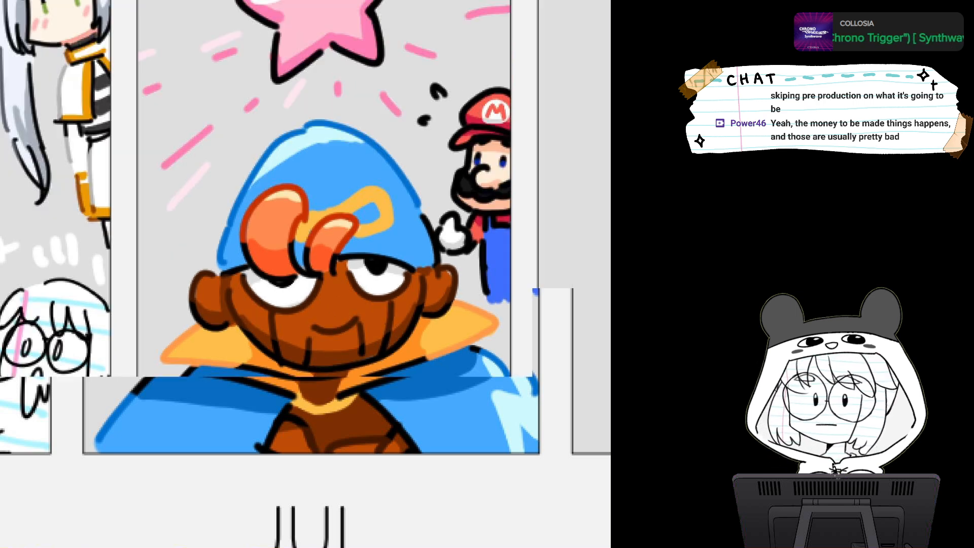
{"action": "scroll", "coordinate": [274, 290], "scroll_direction": "up", "scroll_amount": 4}
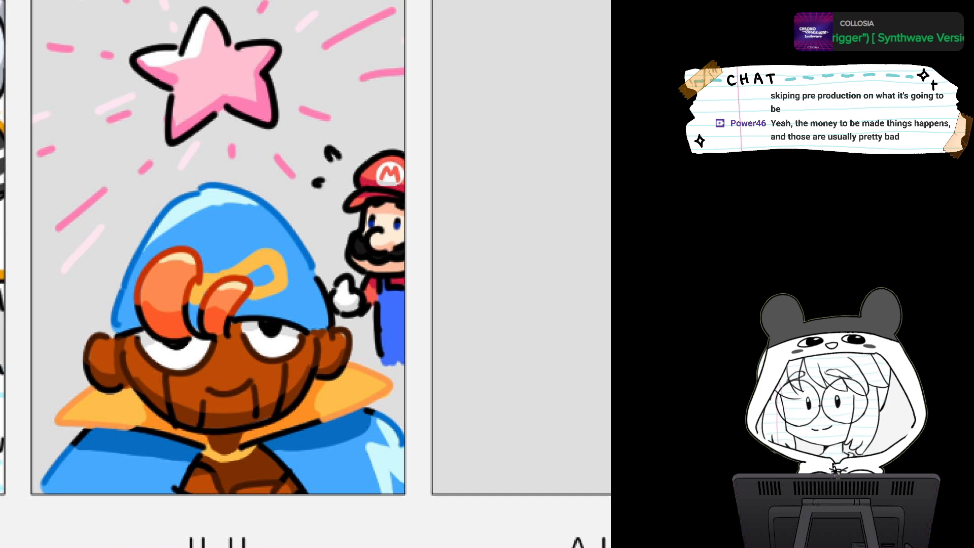
{"action": "scroll", "coordinate": [227, 267], "scroll_direction": "up", "scroll_amount": 1}
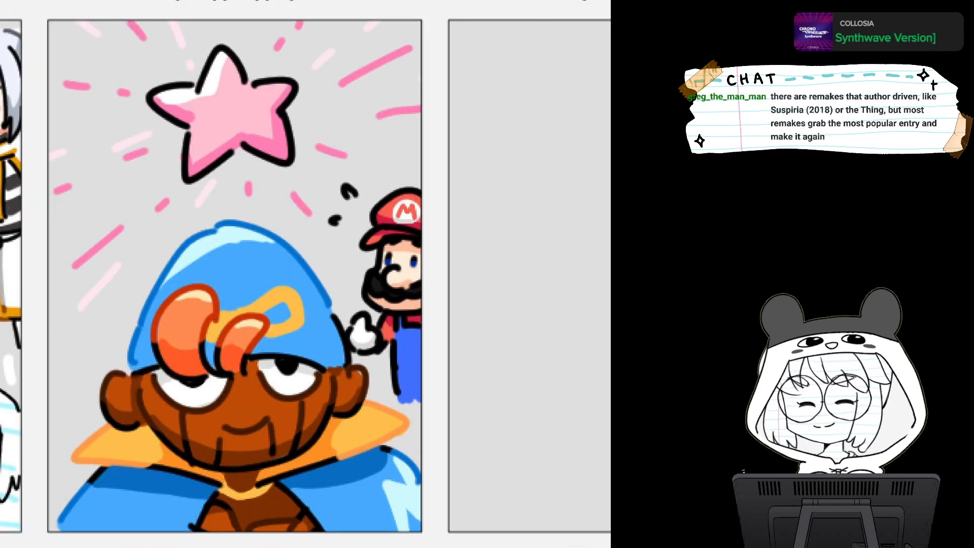
{"action": "scroll", "coordinate": [304, 274], "scroll_direction": "up", "scroll_amount": 1}
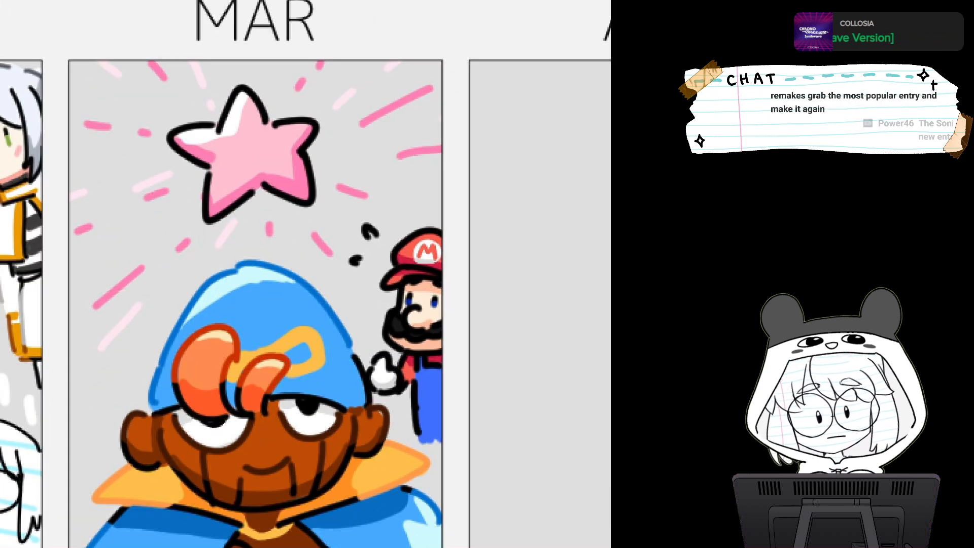
Recolour the pink star's outline red and the two small accent marks beside Mario white
{"action": "mouse_move", "coordinate": [187, 114]}
{"action": "left_mouse_down"}
{"action": "mouse_move", "coordinate": [200, 132]}
{"action": "mouse_move", "coordinate": [234, 97]}
{"action": "mouse_move", "coordinate": [225, 99]}
{"action": "left_mouse_up"}
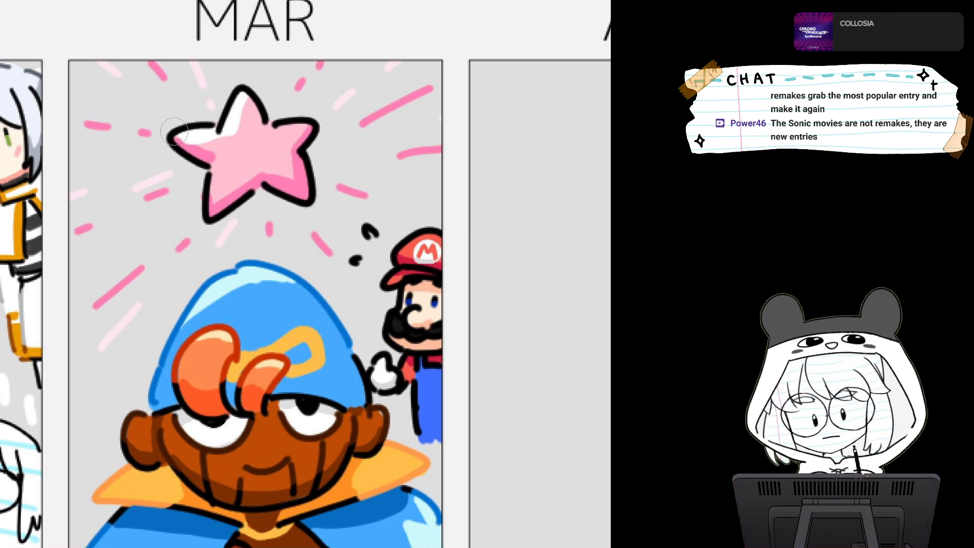
{"action": "mouse_move", "coordinate": [174, 132]}
{"action": "left_mouse_down"}
{"action": "mouse_move", "coordinate": [264, 101]}
{"action": "mouse_move", "coordinate": [310, 122]}
{"action": "mouse_move", "coordinate": [307, 144]}
{"action": "left_mouse_up"}
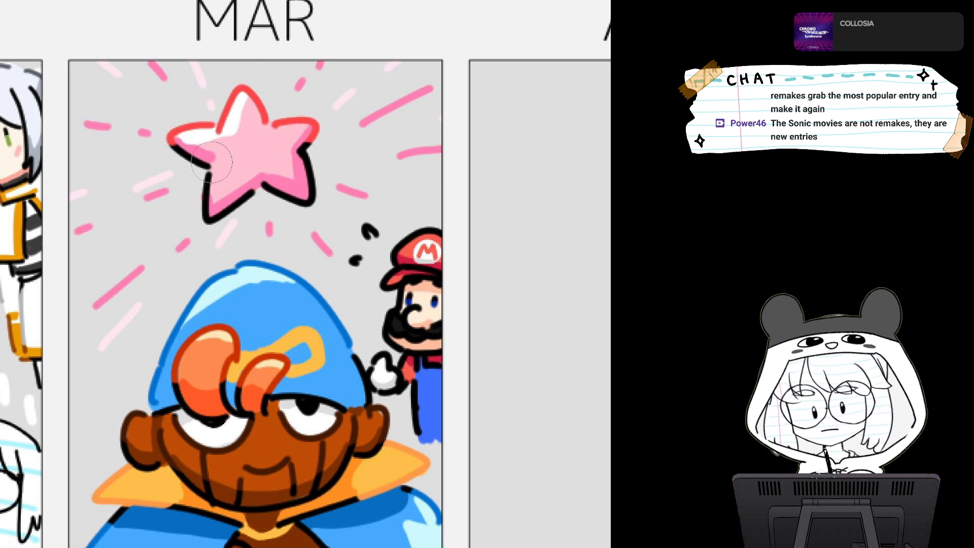
{"action": "left_click_drag", "start_coordinate": [212, 162], "coordinate": [216, 221]}
{"action": "mouse_move", "coordinate": [325, 152]}
{"action": "left_mouse_down"}
{"action": "mouse_move", "coordinate": [308, 193]}
{"action": "mouse_move", "coordinate": [251, 196]}
{"action": "mouse_move", "coordinate": [190, 157]}
{"action": "left_mouse_up"}
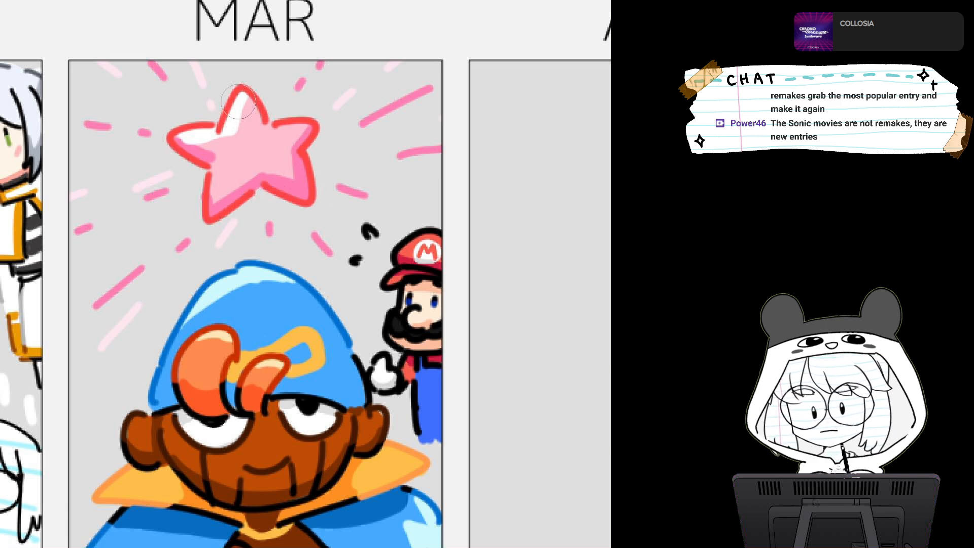
{"action": "left_click_drag", "start_coordinate": [234, 104], "coordinate": [242, 117]}
{"action": "left_click_drag", "start_coordinate": [243, 116], "coordinate": [165, 81]}
{"action": "mouse_move", "coordinate": [287, 191]}
{"action": "left_mouse_down"}
{"action": "mouse_move", "coordinate": [300, 202]}
{"action": "mouse_move", "coordinate": [285, 225]}
{"action": "left_mouse_up"}
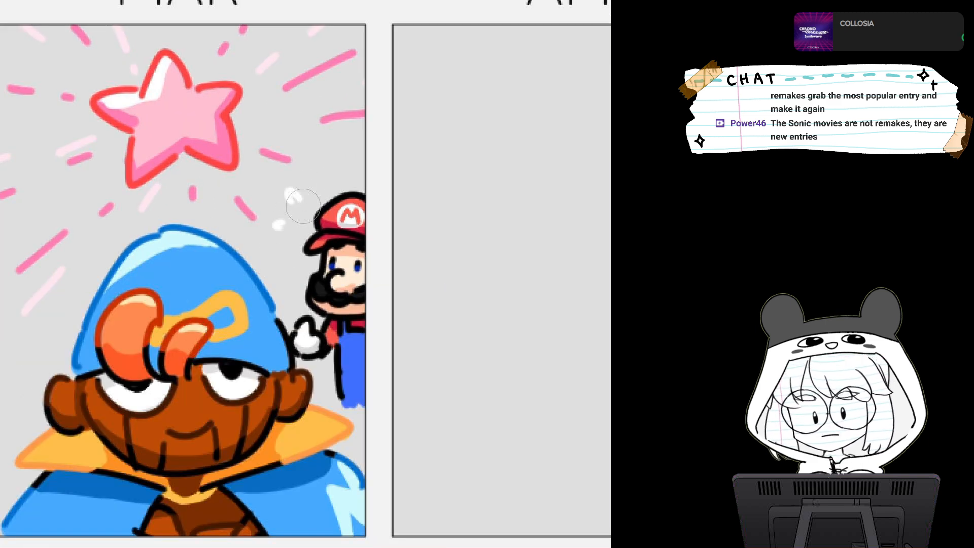
Recolour the upper outline of Mario's white glove grey
{"action": "scroll", "coordinate": [386, 272], "scroll_direction": "down", "scroll_amount": 3}
{"action": "scroll", "coordinate": [359, 305], "scroll_direction": "up", "scroll_amount": 6}
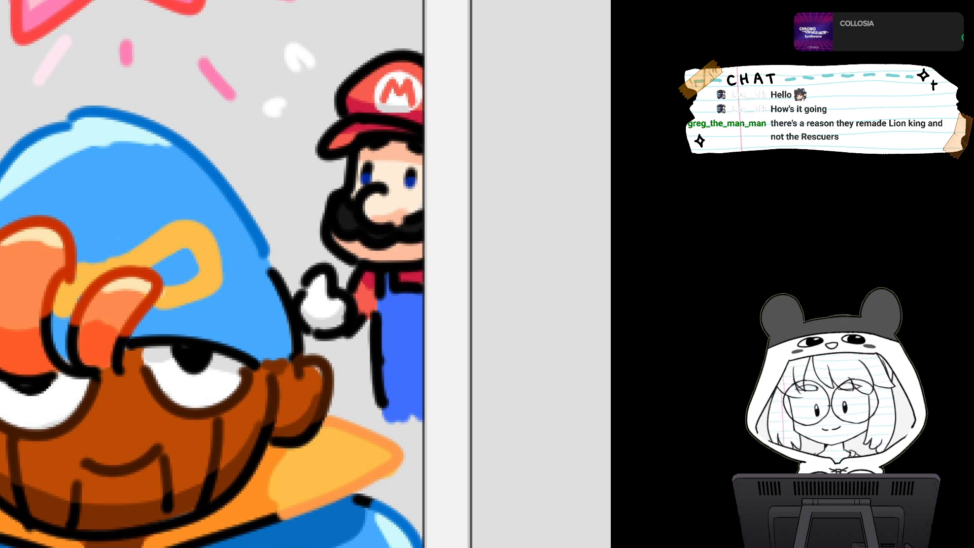
{"action": "mouse_move", "coordinate": [308, 275]}
{"action": "left_mouse_down"}
{"action": "mouse_move", "coordinate": [304, 297]}
{"action": "mouse_move", "coordinate": [347, 287]}
{"action": "left_mouse_up"}
{"action": "scroll", "coordinate": [341, 290], "scroll_direction": "down", "scroll_amount": 6}
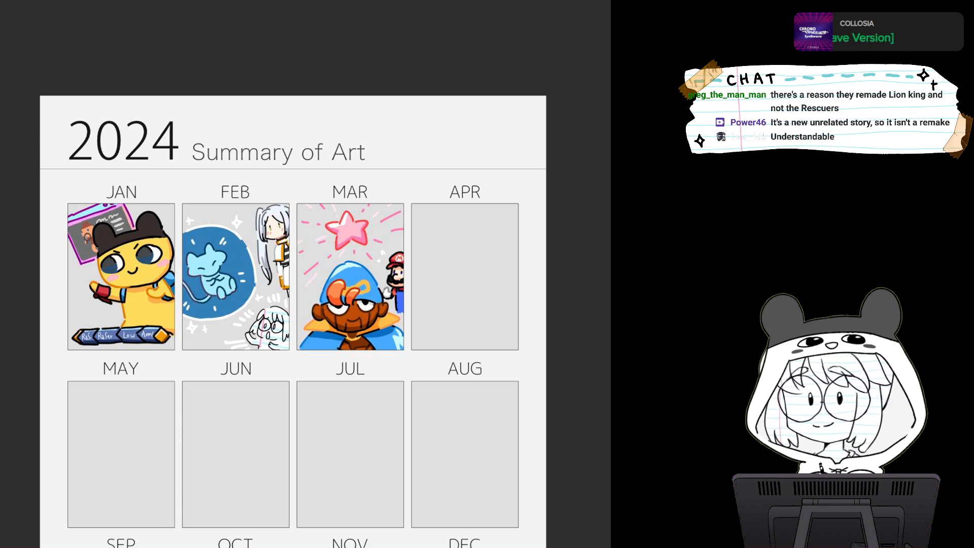
Recolour Mario's cap outline dark red and the lines of his nose and face edge orange
{"action": "scroll", "coordinate": [407, 304], "scroll_direction": "up", "scroll_amount": 2}
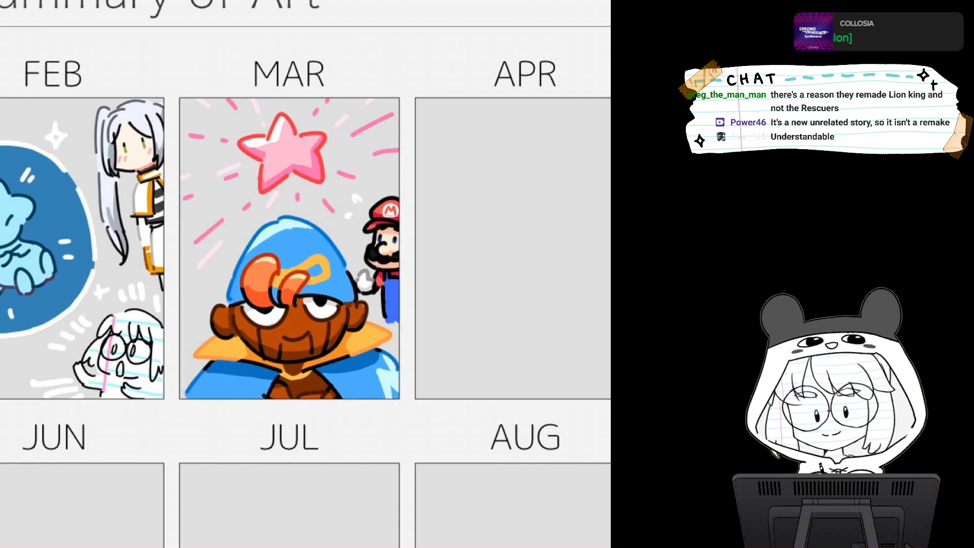
{"action": "mouse_move", "coordinate": [407, 304]}
{"action": "left_mouse_down"}
{"action": "mouse_move", "coordinate": [367, 335]}
{"action": "mouse_move", "coordinate": [431, 331]}
{"action": "left_mouse_up"}
{"action": "scroll", "coordinate": [381, 325], "scroll_direction": "up", "scroll_amount": 2}
{"action": "scroll", "coordinate": [399, 271], "scroll_direction": "up", "scroll_amount": 1}
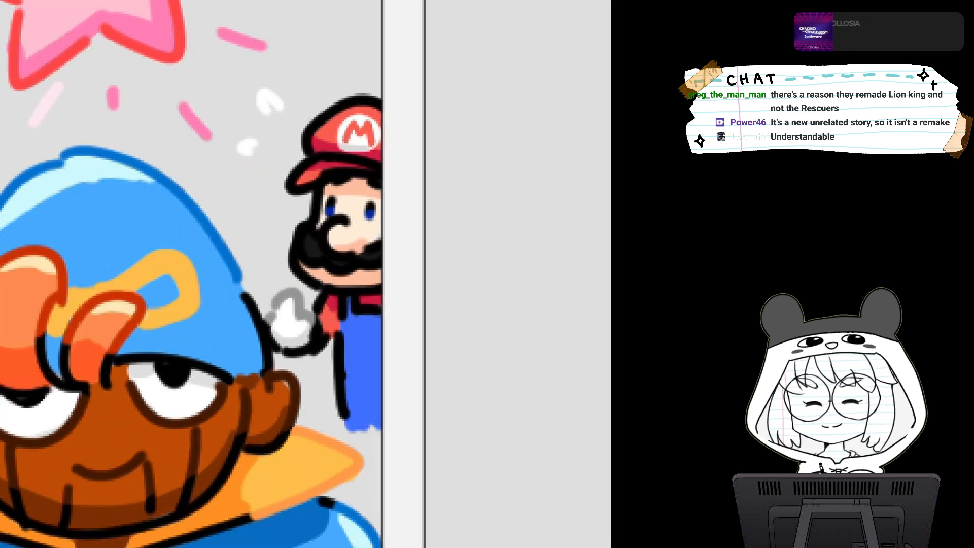
{"action": "left_click_drag", "start_coordinate": [400, 271], "coordinate": [373, 292]}
{"action": "left_click", "coordinate": [292, 167], "text": "alt"}
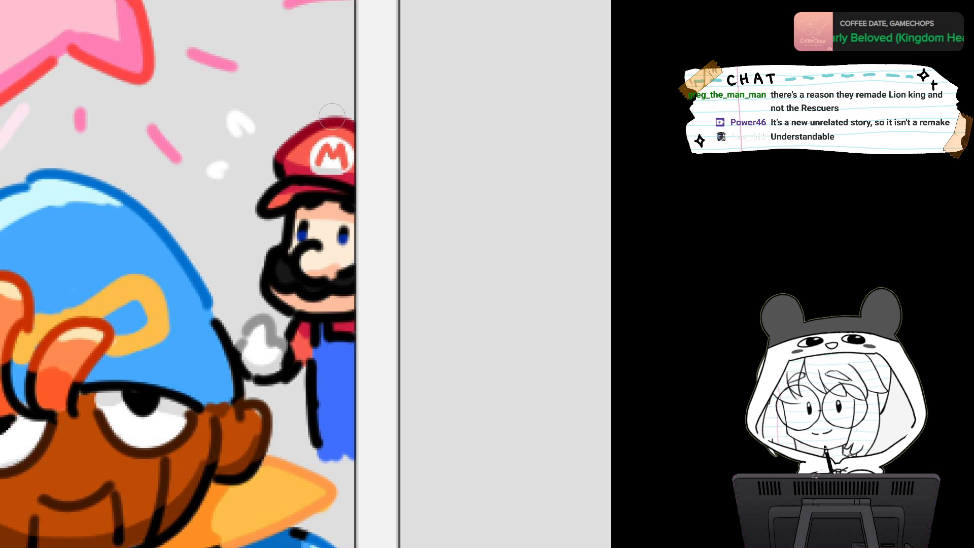
{"action": "left_click_drag", "start_coordinate": [266, 196], "coordinate": [274, 203]}
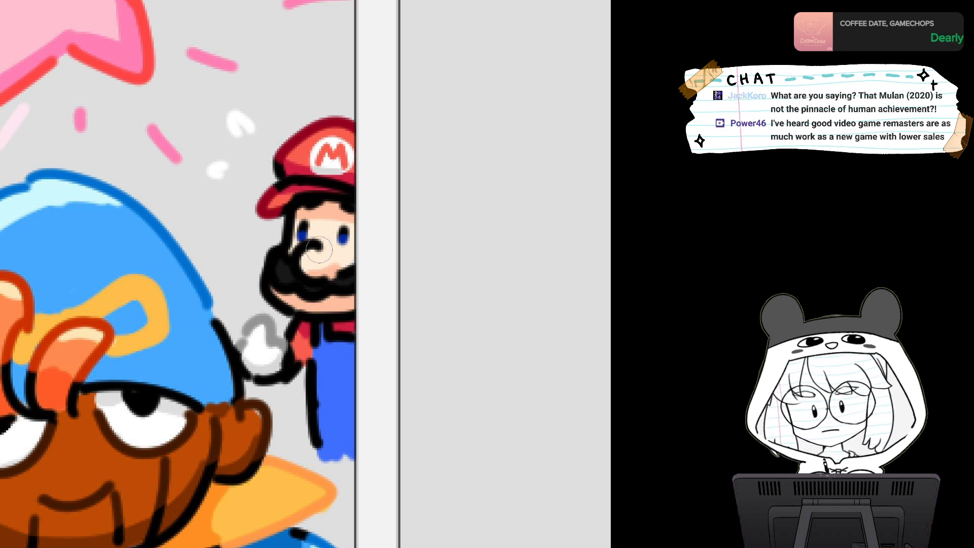
{"action": "mouse_move", "coordinate": [322, 247]}
{"action": "left_mouse_down"}
{"action": "mouse_move", "coordinate": [301, 256]}
{"action": "mouse_move", "coordinate": [311, 272]}
{"action": "mouse_move", "coordinate": [297, 269]}
{"action": "mouse_move", "coordinate": [307, 259]}
{"action": "mouse_move", "coordinate": [300, 263]}
{"action": "mouse_move", "coordinate": [284, 238]}
{"action": "mouse_move", "coordinate": [279, 244]}
{"action": "mouse_move", "coordinate": [289, 225]}
{"action": "mouse_move", "coordinate": [325, 249]}
{"action": "mouse_move", "coordinate": [301, 250]}
{"action": "left_mouse_up"}
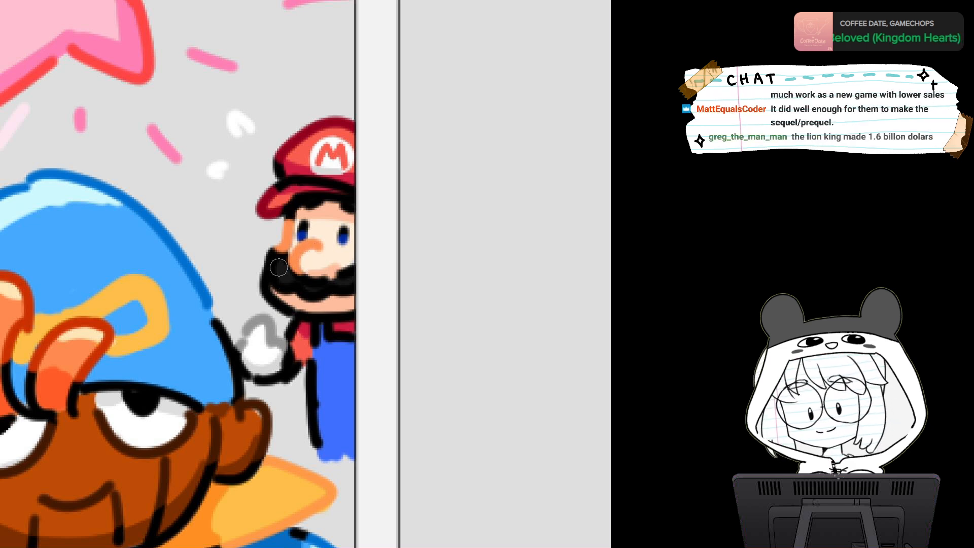
{"action": "key", "text": "ctrl+minus"}
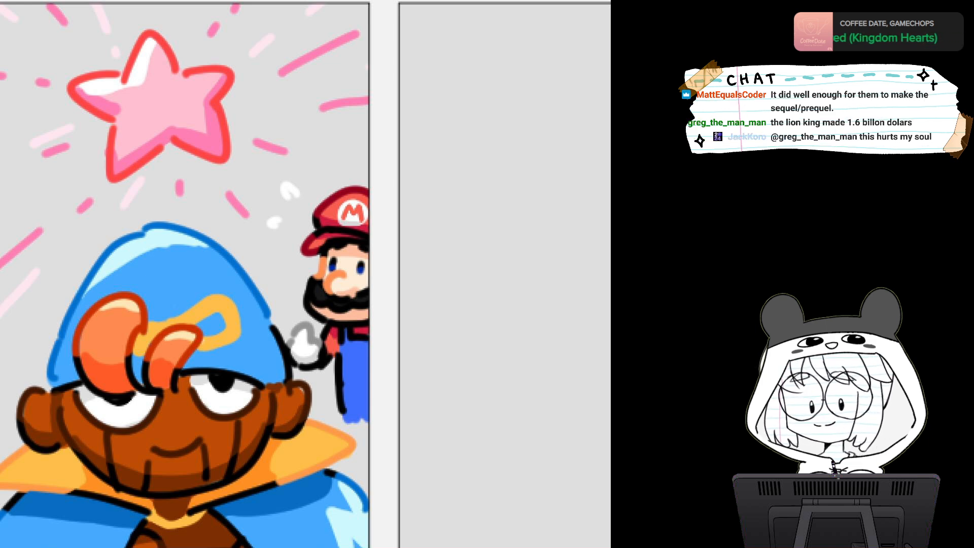
{"action": "scroll", "coordinate": [305, 274], "scroll_direction": "down", "scroll_amount": 5}
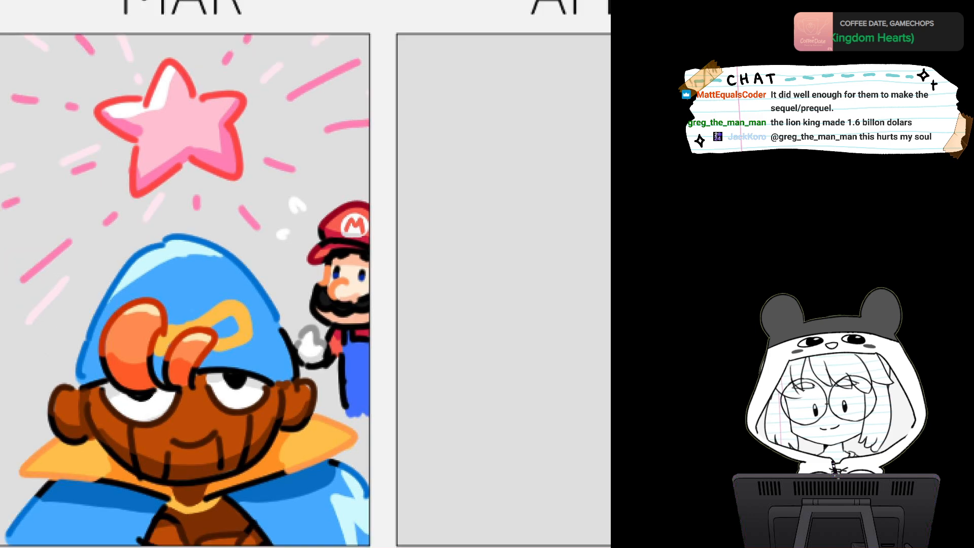
{"action": "scroll", "coordinate": [305, 274], "scroll_direction": "up", "scroll_amount": 3}
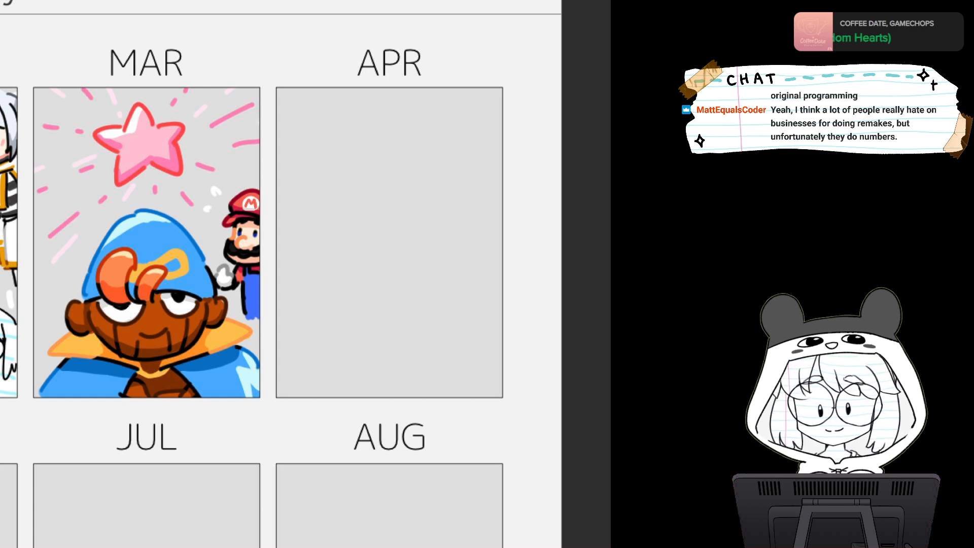
{"action": "scroll", "coordinate": [280, 274], "scroll_direction": "down", "scroll_amount": 2}
{"action": "scroll", "coordinate": [281, 274], "scroll_direction": "up", "scroll_amount": 2}
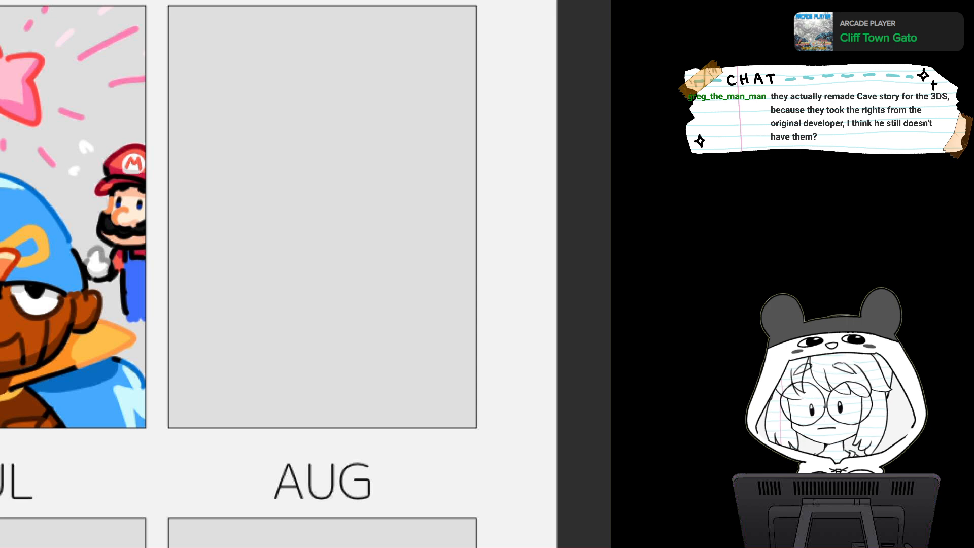
{"action": "scroll", "coordinate": [381, 264], "scroll_direction": "up", "scroll_amount": 5}
{"action": "scroll", "coordinate": [381, 264], "scroll_direction": "down", "scroll_amount": 5}
{"action": "mouse_move", "coordinate": [355, 253]}
{"action": "left_mouse_down"}
{"action": "mouse_move", "coordinate": [375, 290]}
{"action": "mouse_move", "coordinate": [347, 342]}
{"action": "left_mouse_up"}
{"action": "scroll", "coordinate": [384, 330], "scroll_direction": "up", "scroll_amount": 3}
{"action": "scroll", "coordinate": [384, 330], "scroll_direction": "down", "scroll_amount": 2}
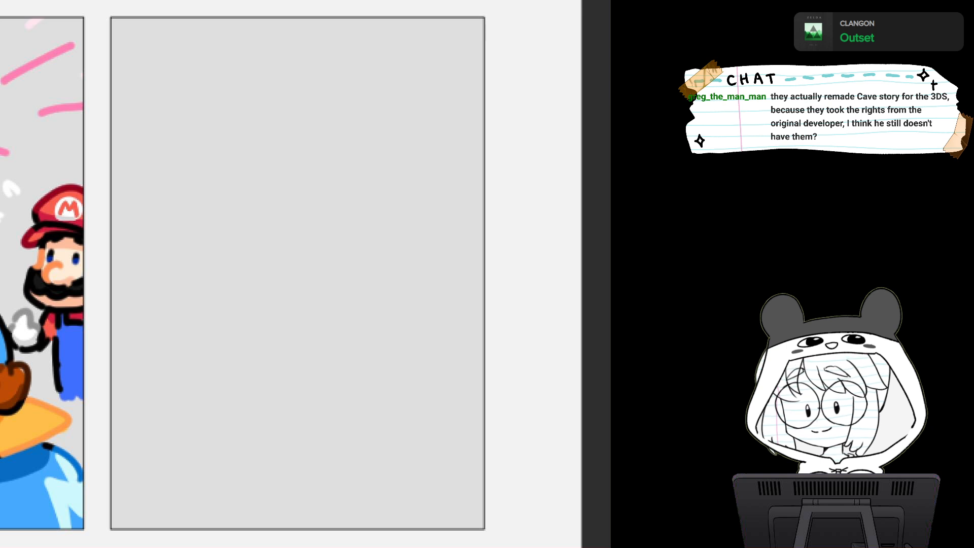
{"action": "scroll", "coordinate": [299, 274], "scroll_direction": "down", "scroll_amount": 3}
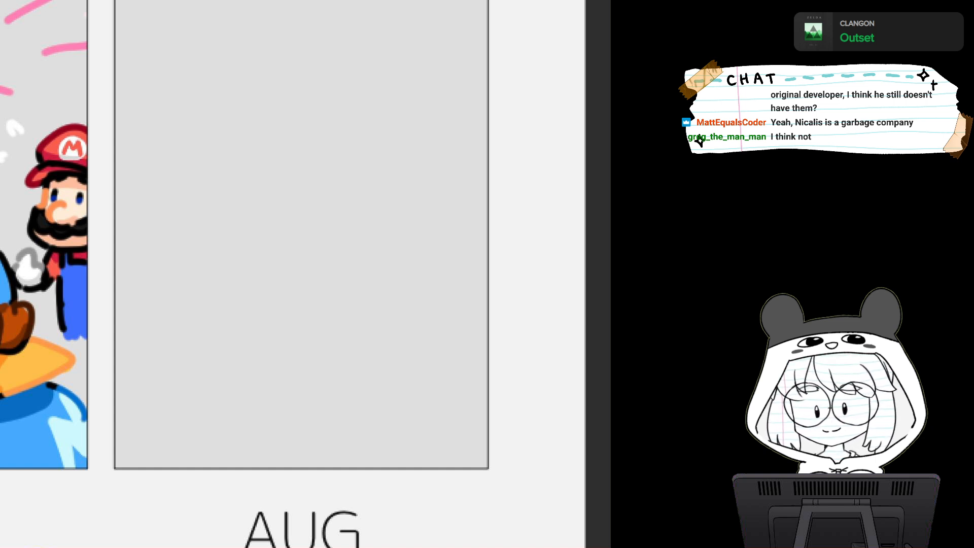
{"action": "left_click_drag", "start_coordinate": [305, 228], "coordinate": [341, 257]}
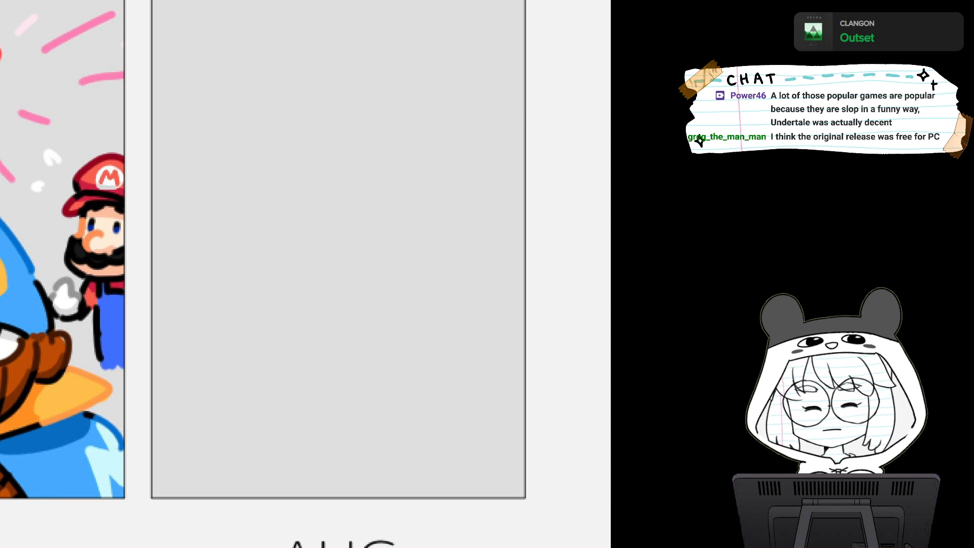
{"action": "left_click_drag", "start_coordinate": [305, 228], "coordinate": [275, 206]}
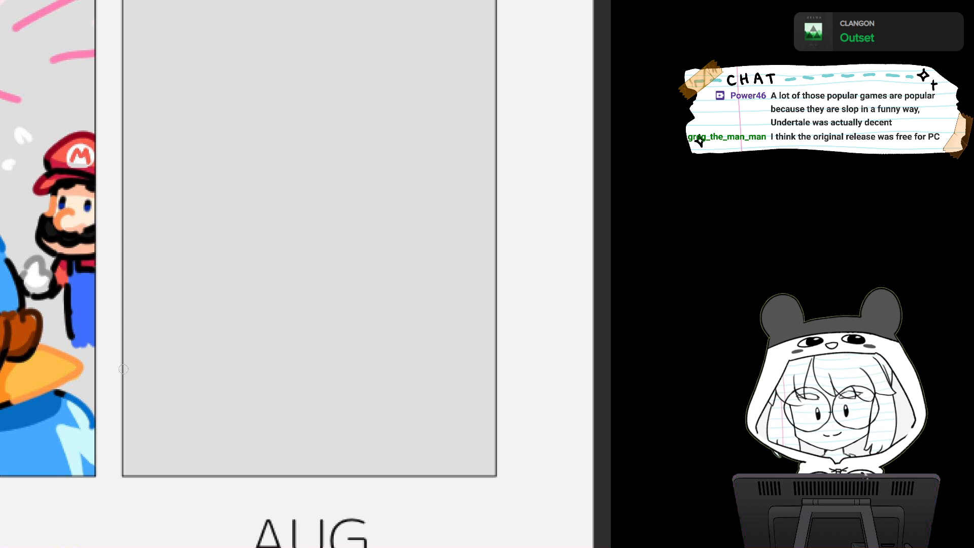
Paint a cluster of solid black spikes fanning out from the lower-left corner of the April panel
{"action": "left_click_drag", "start_coordinate": [125, 374], "coordinate": [159, 344]}
{"action": "left_click_drag", "start_coordinate": [124, 394], "coordinate": [146, 361]}
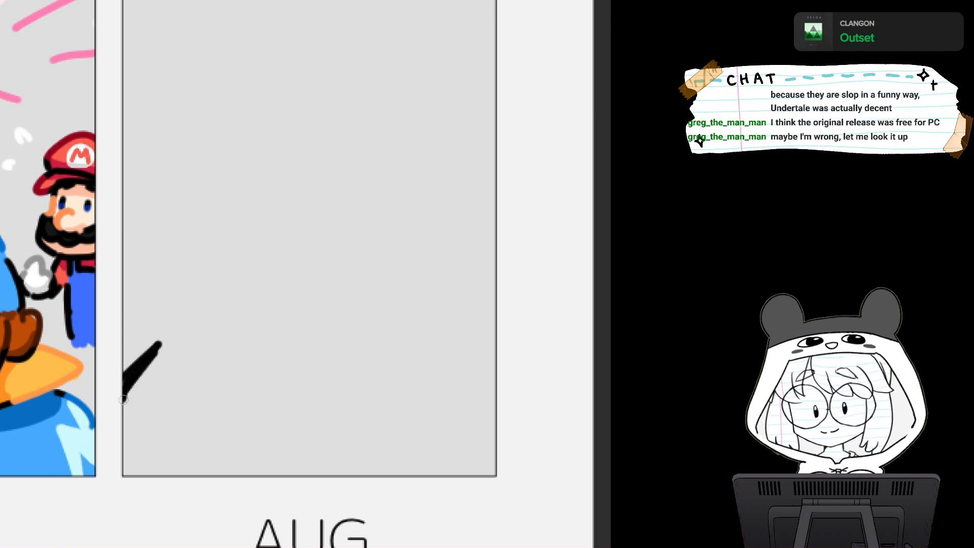
{"action": "mouse_move", "coordinate": [124, 398]}
{"action": "left_mouse_down"}
{"action": "mouse_move", "coordinate": [209, 364]}
{"action": "mouse_move", "coordinate": [127, 419]}
{"action": "mouse_move", "coordinate": [213, 365]}
{"action": "mouse_move", "coordinate": [127, 406]}
{"action": "mouse_move", "coordinate": [132, 418]}
{"action": "mouse_move", "coordinate": [204, 418]}
{"action": "mouse_move", "coordinate": [126, 431]}
{"action": "mouse_move", "coordinate": [154, 421]}
{"action": "left_mouse_up"}
{"action": "mouse_move", "coordinate": [154, 420]}
{"action": "left_mouse_down"}
{"action": "mouse_move", "coordinate": [123, 406]}
{"action": "mouse_move", "coordinate": [137, 406]}
{"action": "mouse_move", "coordinate": [119, 442]}
{"action": "mouse_move", "coordinate": [152, 474]}
{"action": "mouse_move", "coordinate": [128, 437]}
{"action": "mouse_move", "coordinate": [119, 452]}
{"action": "mouse_move", "coordinate": [135, 475]}
{"action": "mouse_move", "coordinate": [133, 436]}
{"action": "left_mouse_up"}
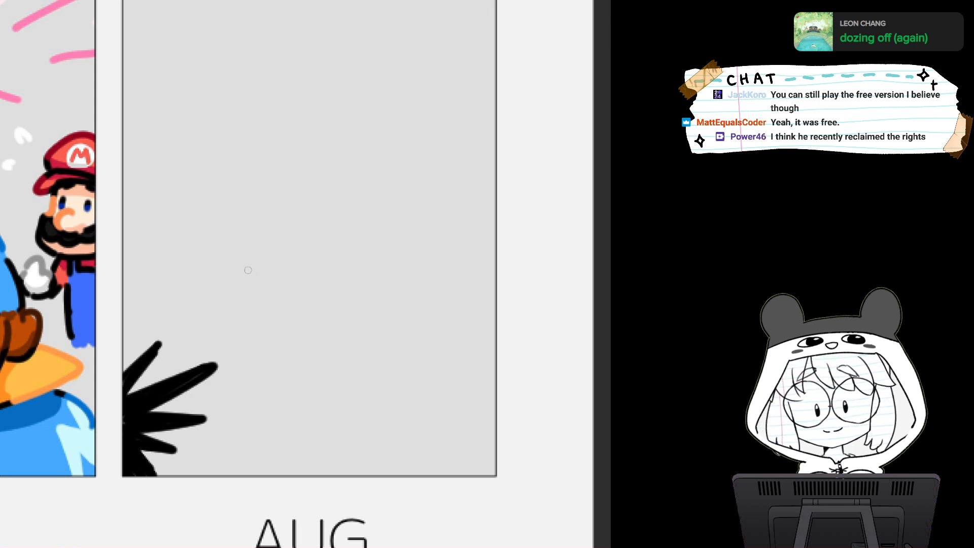
Draw an L-shaped black line beside the spikes as the new April character's face outline, replacing the first attempt
{"action": "mouse_move", "coordinate": [262, 318]}
{"action": "left_mouse_down"}
{"action": "mouse_move", "coordinate": [271, 388]}
{"action": "mouse_move", "coordinate": [309, 396]}
{"action": "left_mouse_up"}
{"action": "key", "text": "ctrl+z"}
{"action": "mouse_move", "coordinate": [255, 297]}
{"action": "left_mouse_down"}
{"action": "mouse_move", "coordinate": [259, 374]}
{"action": "mouse_move", "coordinate": [305, 389]}
{"action": "left_mouse_up"}
{"action": "left_click_drag", "start_coordinate": [275, 337], "coordinate": [317, 337]}
{"action": "left_click_drag", "start_coordinate": [285, 378], "coordinate": [324, 365]}
{"action": "key", "text": "ctrl+z"}
{"action": "key", "text": "ctrl+z"}
{"action": "key", "text": "ctrl+z"}
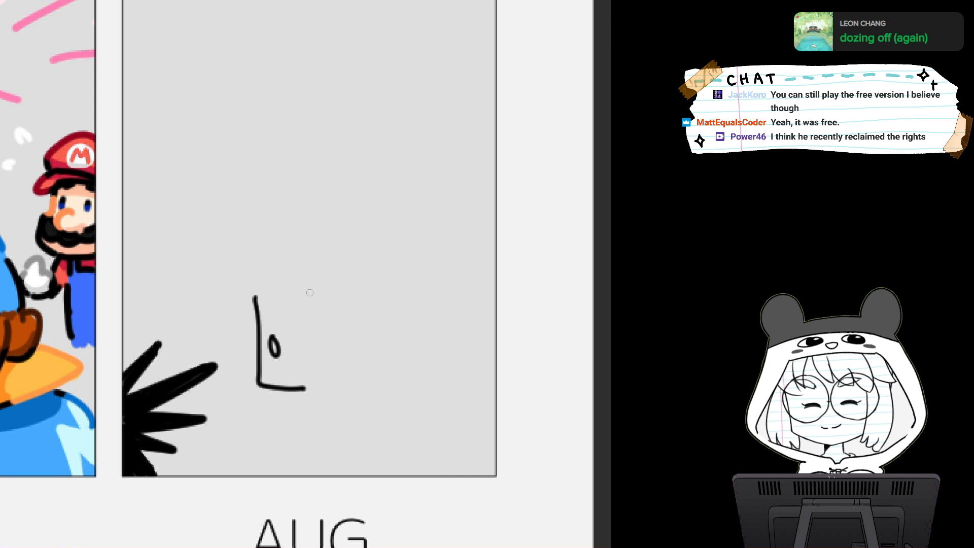
{"action": "key", "text": "ctrl+z"}
Draw two short upright strokes as eyes inside the April character's face outline and undo the trial mouth
{"action": "left_click_drag", "start_coordinate": [273, 332], "coordinate": [272, 332]}
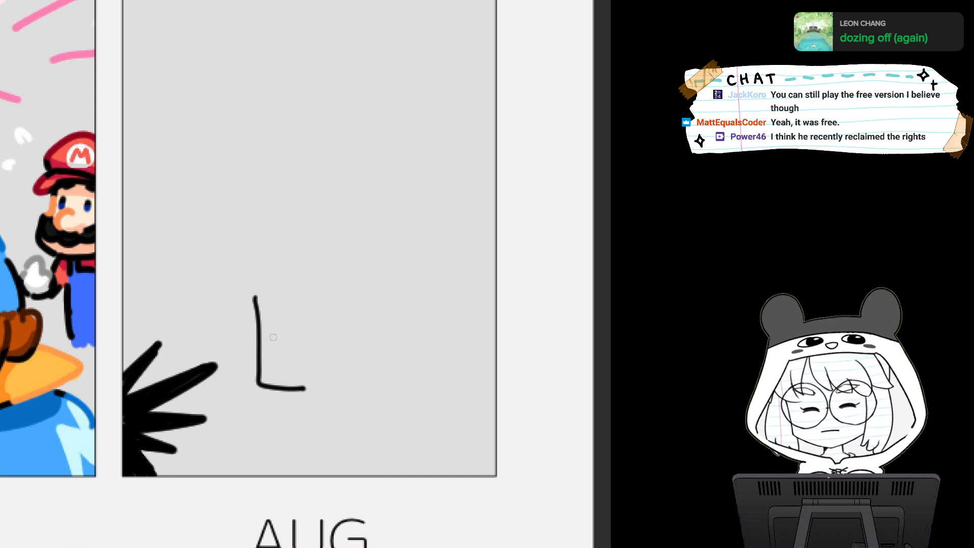
{"action": "left_click_drag", "start_coordinate": [273, 335], "coordinate": [275, 350]}
{"action": "mouse_move", "coordinate": [312, 320]}
{"action": "left_mouse_down"}
{"action": "mouse_move", "coordinate": [307, 356]}
{"action": "mouse_move", "coordinate": [325, 355]}
{"action": "mouse_move", "coordinate": [303, 357]}
{"action": "mouse_move", "coordinate": [335, 376]}
{"action": "mouse_move", "coordinate": [285, 365]}
{"action": "mouse_move", "coordinate": [334, 366]}
{"action": "mouse_move", "coordinate": [293, 381]}
{"action": "left_mouse_up"}
{"action": "key", "text": "ctrl+z"}
{"action": "key", "text": "ctrl+z"}
{"action": "key", "text": "ctrl+z"}
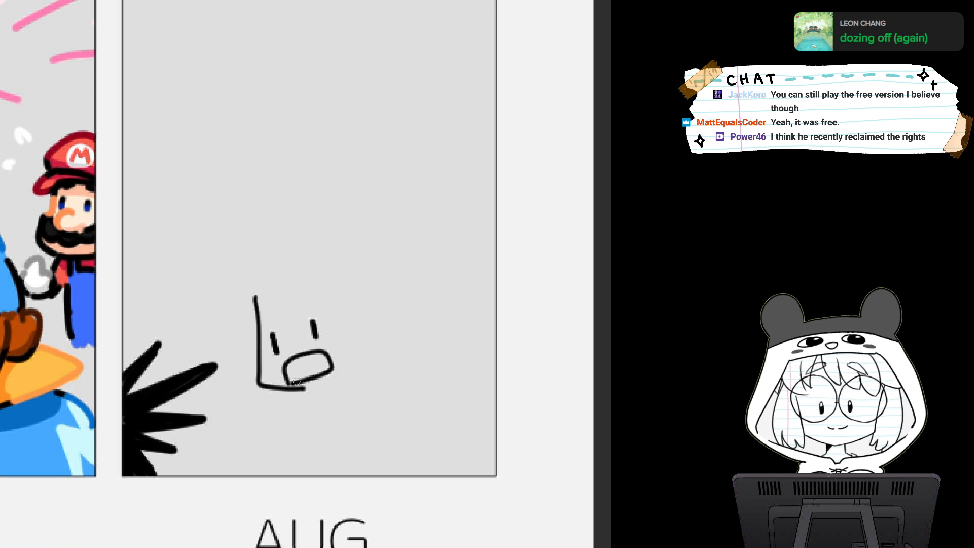
{"action": "key", "text": "ctrl+z"}
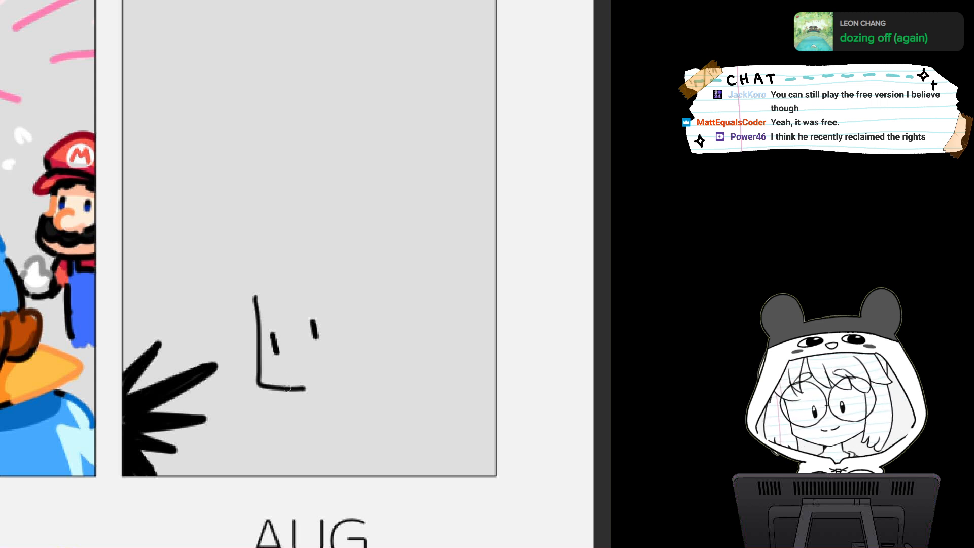
{"action": "mouse_move", "coordinate": [288, 387]}
{"action": "left_mouse_down"}
{"action": "mouse_move", "coordinate": [334, 360]}
{"action": "mouse_move", "coordinate": [318, 380]}
{"action": "mouse_move", "coordinate": [302, 360]}
{"action": "mouse_move", "coordinate": [329, 354]}
{"action": "mouse_move", "coordinate": [292, 378]}
{"action": "mouse_move", "coordinate": [304, 356]}
{"action": "mouse_move", "coordinate": [331, 365]}
{"action": "mouse_move", "coordinate": [286, 379]}
{"action": "left_mouse_up"}
{"action": "key", "text": "ctrl+z"}
{"action": "key", "text": "ctrl+z"}
{"action": "key", "text": "ctrl+z"}
{"action": "key", "text": "ctrl+z"}
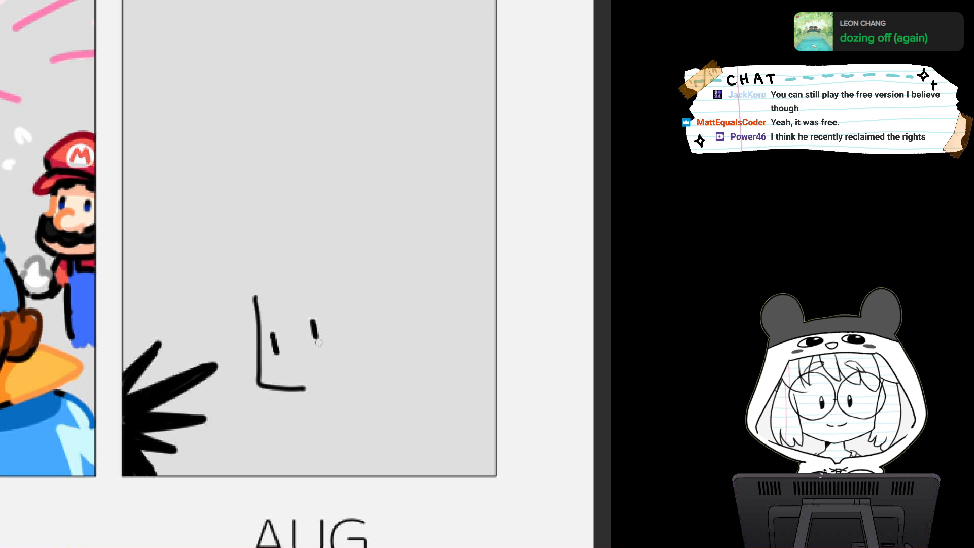
Draw a slanted hat shape over the April character's face, plus a thick scarf under the chin and an arm reaching behind
{"action": "mouse_move", "coordinate": [247, 295]}
{"action": "left_mouse_down"}
{"action": "mouse_move", "coordinate": [220, 320]}
{"action": "mouse_move", "coordinate": [332, 287]}
{"action": "mouse_move", "coordinate": [255, 290]}
{"action": "left_mouse_up"}
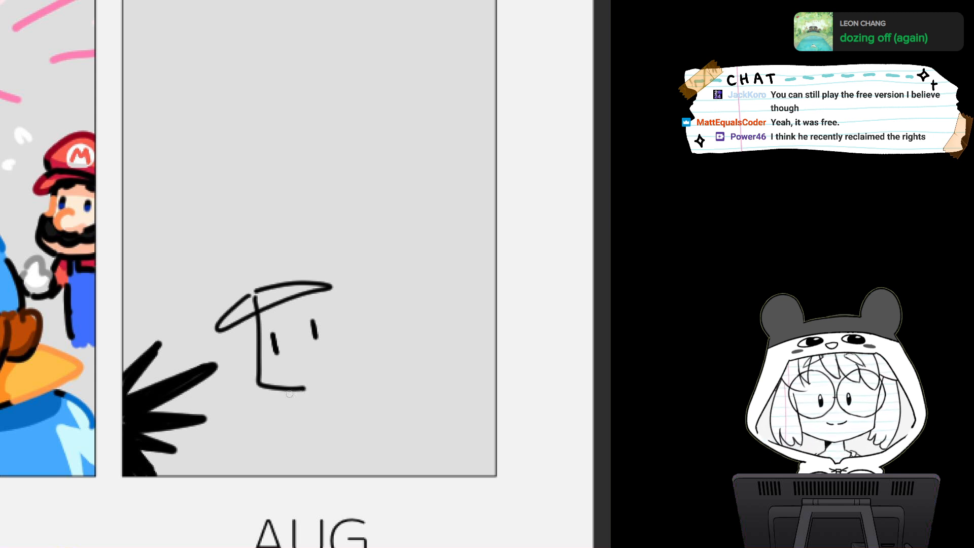
{"action": "left_click_drag", "start_coordinate": [289, 394], "coordinate": [349, 357]}
{"action": "mouse_move", "coordinate": [297, 391]}
{"action": "left_mouse_down"}
{"action": "mouse_move", "coordinate": [272, 395]}
{"action": "mouse_move", "coordinate": [348, 399]}
{"action": "left_mouse_up"}
{"action": "mouse_move", "coordinate": [354, 354]}
{"action": "left_mouse_down"}
{"action": "mouse_move", "coordinate": [365, 364]}
{"action": "mouse_move", "coordinate": [360, 384]}
{"action": "mouse_move", "coordinate": [421, 422]}
{"action": "left_mouse_up"}
{"action": "left_click_drag", "start_coordinate": [368, 404], "coordinate": [419, 429]}
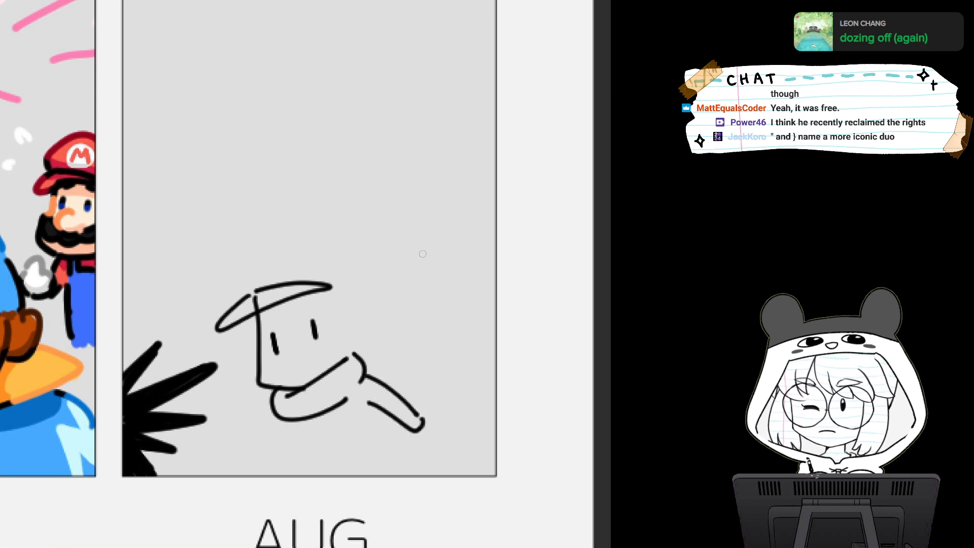
Draw a second character's jaw line above the arm, redoing the first attempt, and add two short upright eyes
{"action": "mouse_move", "coordinate": [426, 234]}
{"action": "left_mouse_down"}
{"action": "mouse_move", "coordinate": [439, 297]}
{"action": "mouse_move", "coordinate": [413, 305]}
{"action": "mouse_move", "coordinate": [444, 300]}
{"action": "mouse_move", "coordinate": [415, 309]}
{"action": "left_mouse_up"}
{"action": "key", "text": "ctrl+z"}
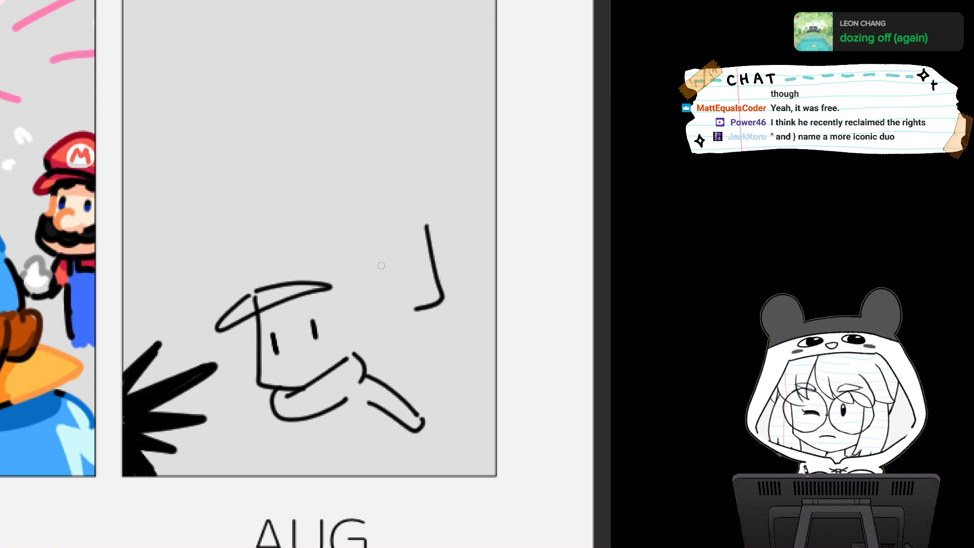
{"action": "mouse_move", "coordinate": [382, 261]}
{"action": "left_mouse_down"}
{"action": "mouse_move", "coordinate": [383, 278]}
{"action": "mouse_move", "coordinate": [419, 274]}
{"action": "left_mouse_up"}
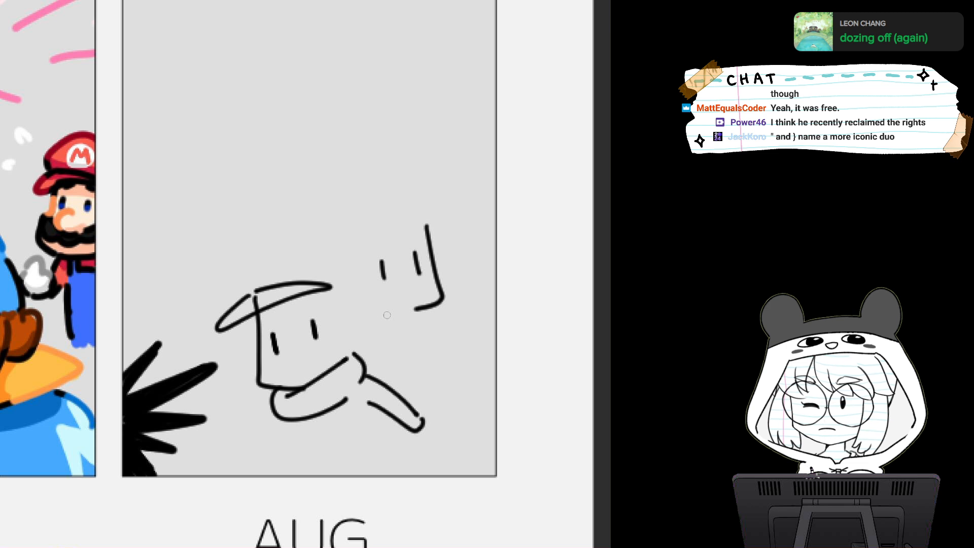
Draw the second character's bent raised arm, torso and bent legs, plus the first character's back line
{"action": "mouse_move", "coordinate": [384, 313]}
{"action": "left_mouse_down"}
{"action": "mouse_move", "coordinate": [441, 345]}
{"action": "mouse_move", "coordinate": [452, 299]}
{"action": "mouse_move", "coordinate": [466, 288]}
{"action": "mouse_move", "coordinate": [450, 361]}
{"action": "left_mouse_up"}
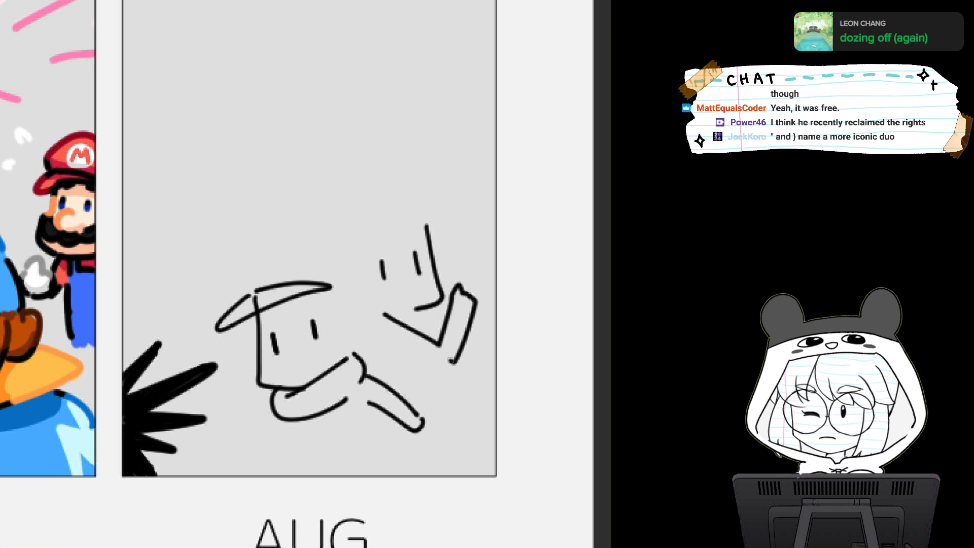
{"action": "mouse_move", "coordinate": [393, 343]}
{"action": "left_mouse_down"}
{"action": "mouse_move", "coordinate": [441, 361]}
{"action": "mouse_move", "coordinate": [415, 395]}
{"action": "mouse_move", "coordinate": [469, 429]}
{"action": "mouse_move", "coordinate": [449, 415]}
{"action": "mouse_move", "coordinate": [452, 455]}
{"action": "left_mouse_up"}
{"action": "left_click_drag", "start_coordinate": [376, 408], "coordinate": [406, 449]}
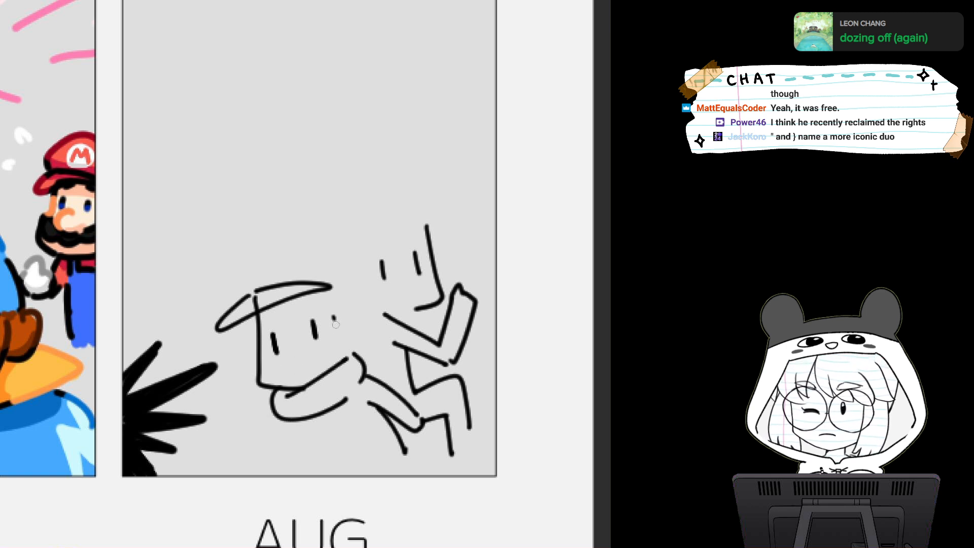
{"action": "left_click_drag", "start_coordinate": [336, 324], "coordinate": [342, 323]}
{"action": "left_click_drag", "start_coordinate": [327, 342], "coordinate": [336, 345]}
{"action": "left_click_drag", "start_coordinate": [347, 339], "coordinate": [358, 336]}
{"action": "key", "text": "ctrl+z"}
{"action": "key", "text": "ctrl+z"}
{"action": "key", "text": "ctrl+z"}
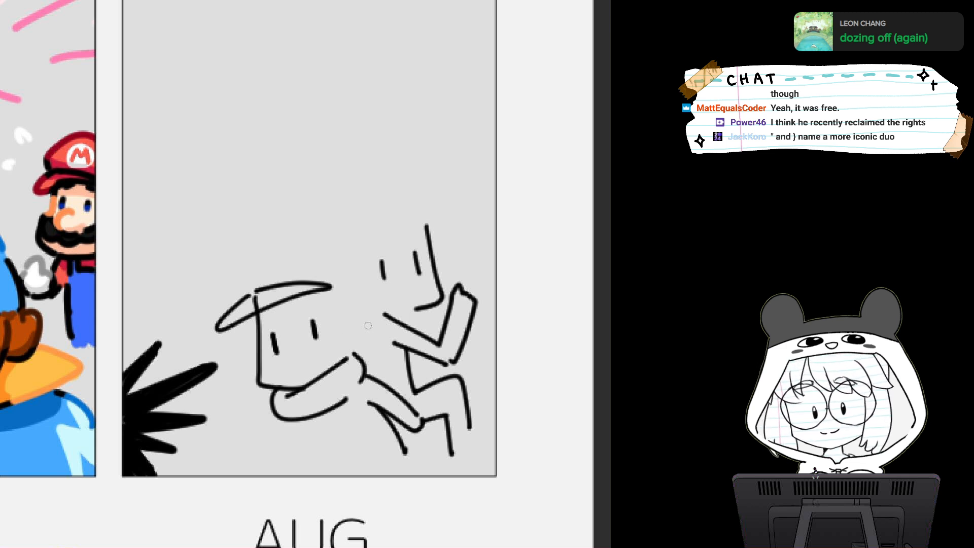
Add a torso line below the first character's scarf and replace the slanted hat with a boxy cap with a rounded brim
{"action": "left_click_drag", "start_coordinate": [306, 424], "coordinate": [312, 470]}
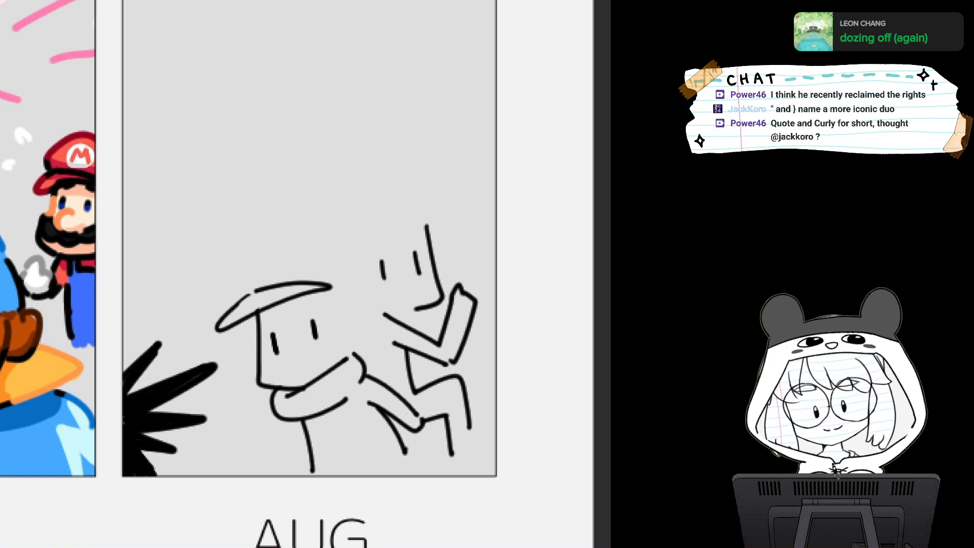
{"action": "mouse_move", "coordinate": [246, 291]}
{"action": "left_mouse_down"}
{"action": "mouse_move", "coordinate": [257, 252]}
{"action": "mouse_move", "coordinate": [246, 294]}
{"action": "left_mouse_up"}
{"action": "key", "text": "ctrl+z"}
{"action": "mouse_move", "coordinate": [255, 240]}
{"action": "left_mouse_down"}
{"action": "mouse_move", "coordinate": [344, 242]}
{"action": "mouse_move", "coordinate": [378, 291]}
{"action": "mouse_move", "coordinate": [372, 315]}
{"action": "left_mouse_up"}
{"action": "left_click_drag", "start_coordinate": [253, 317], "coordinate": [353, 308]}
{"action": "mouse_move", "coordinate": [255, 284]}
{"action": "left_mouse_down"}
{"action": "mouse_move", "coordinate": [285, 289]}
{"action": "mouse_move", "coordinate": [218, 325]}
{"action": "mouse_move", "coordinate": [237, 257]}
{"action": "mouse_move", "coordinate": [289, 231]}
{"action": "left_mouse_up"}
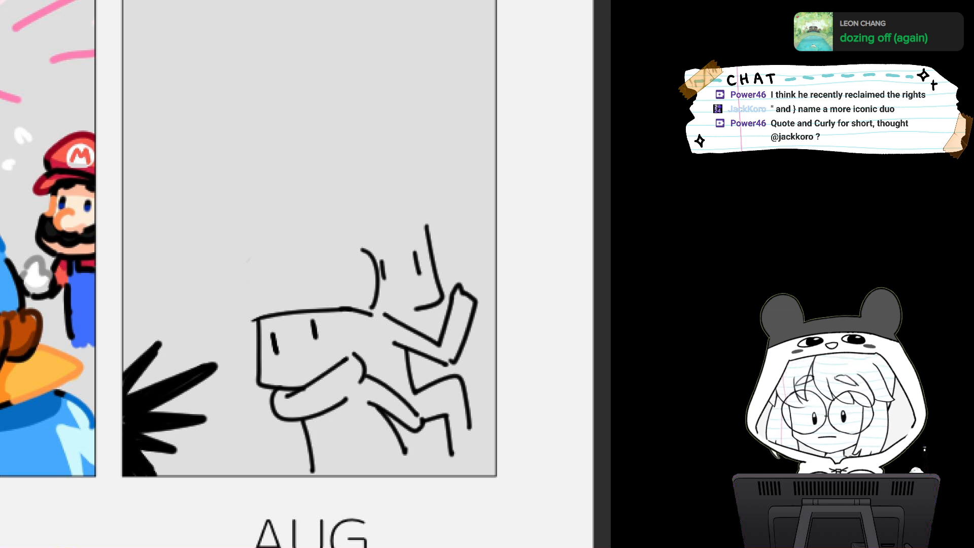
{"action": "left_click_drag", "start_coordinate": [251, 256], "coordinate": [367, 251]}
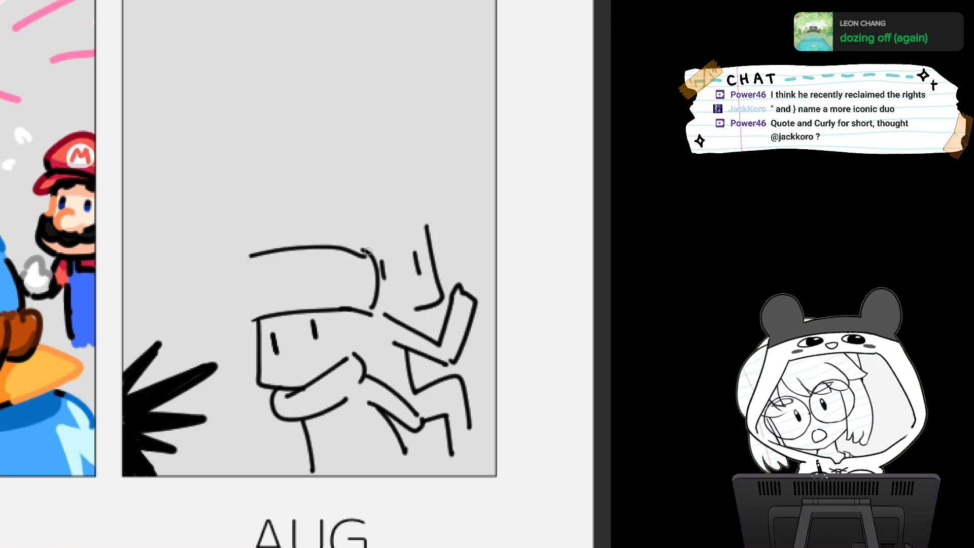
{"action": "key", "text": "ctrl+z"}
{"action": "mouse_move", "coordinate": [256, 254]}
{"action": "left_mouse_down"}
{"action": "mouse_move", "coordinate": [374, 258]}
{"action": "mouse_move", "coordinate": [246, 293]}
{"action": "mouse_move", "coordinate": [361, 304]}
{"action": "left_mouse_up"}
{"action": "mouse_move", "coordinate": [227, 301]}
{"action": "left_mouse_down"}
{"action": "mouse_move", "coordinate": [234, 323]}
{"action": "mouse_move", "coordinate": [251, 318]}
{"action": "left_mouse_up"}
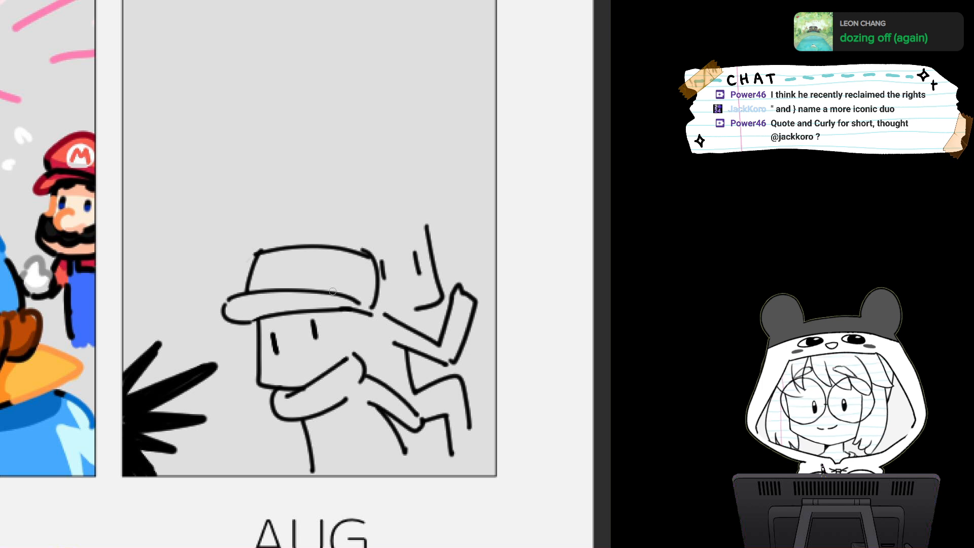
Redraw the capped character's two upright eyes slightly lower on the face
{"action": "left_click_drag", "start_coordinate": [270, 329], "coordinate": [277, 358]}
{"action": "key", "text": "ctrl+z"}
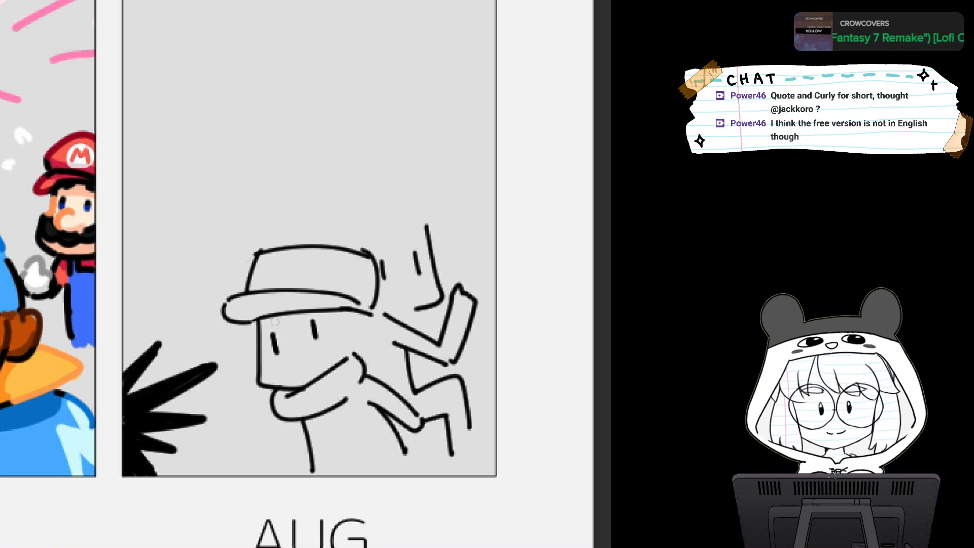
{"action": "left_click_drag", "start_coordinate": [276, 335], "coordinate": [283, 358]}
{"action": "left_click_drag", "start_coordinate": [312, 322], "coordinate": [316, 338]}
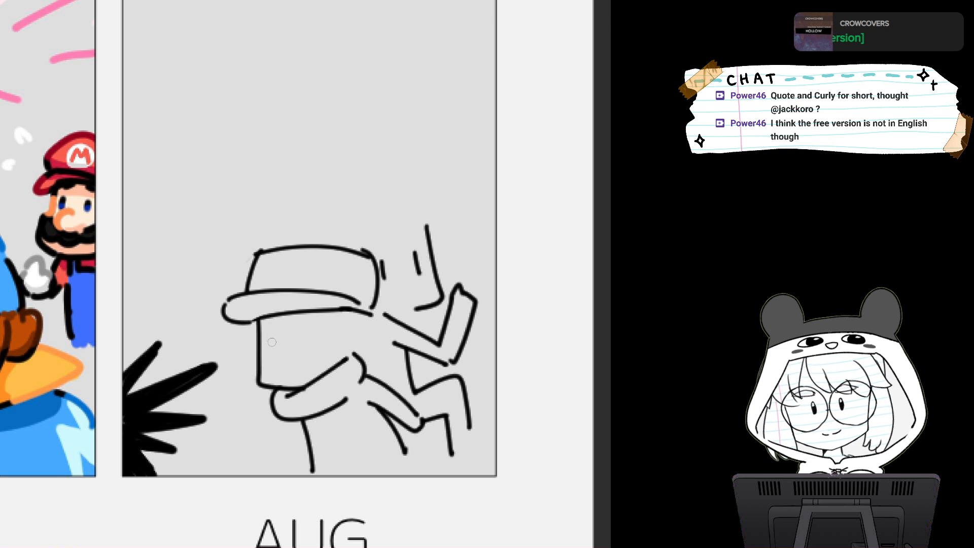
{"action": "left_click_drag", "start_coordinate": [270, 340], "coordinate": [274, 358]}
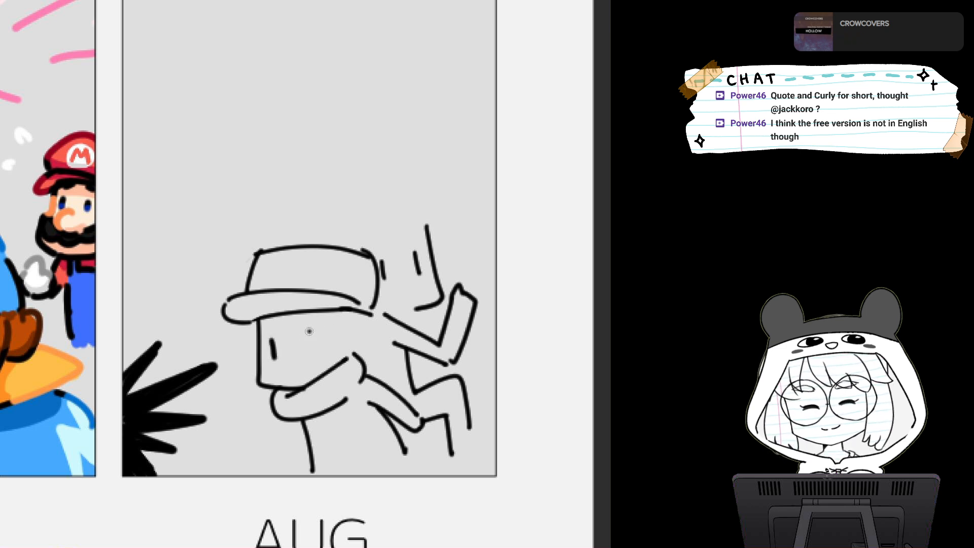
{"action": "left_click_drag", "start_coordinate": [309, 329], "coordinate": [315, 348]}
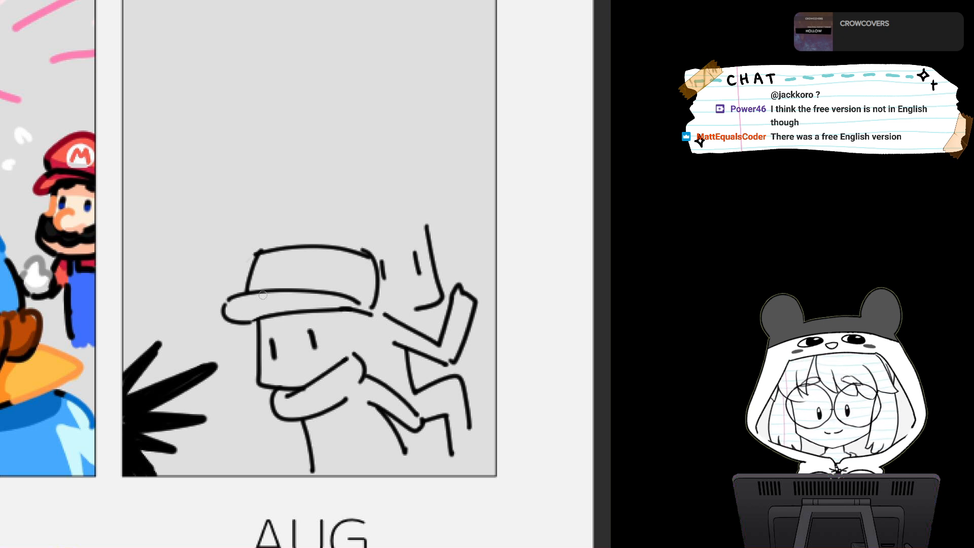
Draw spiky hair locks hanging from under the cap and small curved sweat marks on the cheek and cap side
{"action": "mouse_move", "coordinate": [279, 319]}
{"action": "left_mouse_down"}
{"action": "mouse_move", "coordinate": [295, 332]}
{"action": "mouse_move", "coordinate": [239, 346]}
{"action": "mouse_move", "coordinate": [251, 345]}
{"action": "mouse_move", "coordinate": [246, 363]}
{"action": "mouse_move", "coordinate": [266, 399]}
{"action": "left_mouse_up"}
{"action": "key", "text": "ctrl+z"}
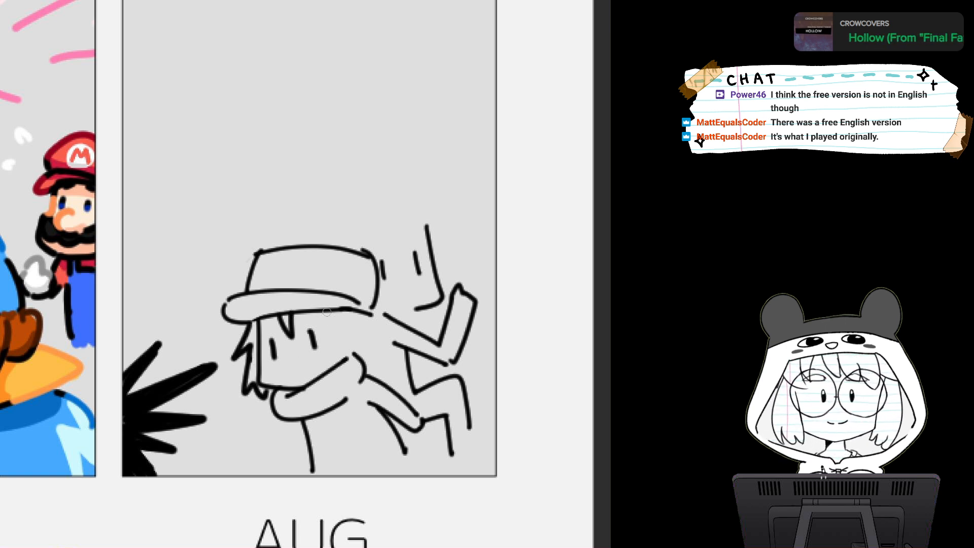
{"action": "mouse_move", "coordinate": [320, 307]}
{"action": "left_mouse_down"}
{"action": "mouse_move", "coordinate": [349, 332]}
{"action": "mouse_move", "coordinate": [354, 355]}
{"action": "left_mouse_up"}
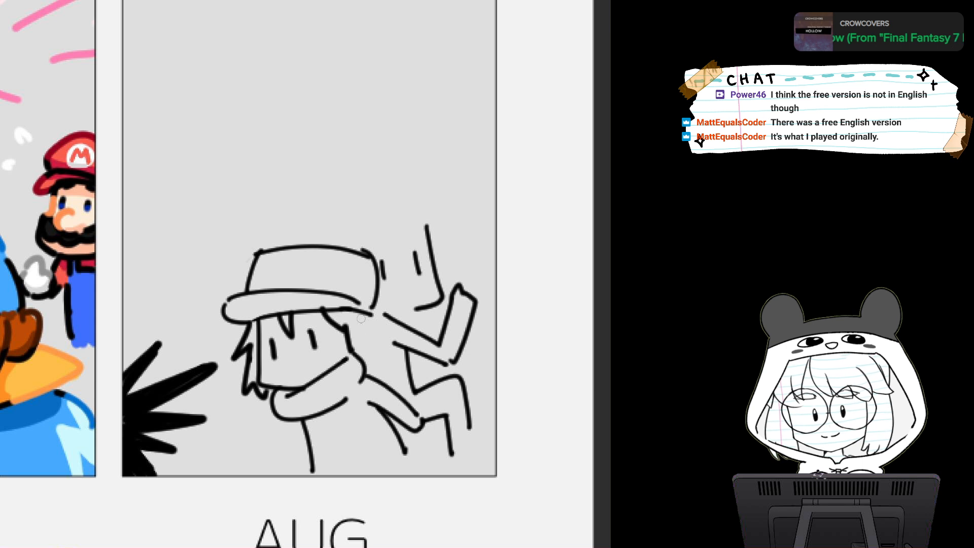
{"action": "mouse_move", "coordinate": [362, 312]}
{"action": "left_mouse_down"}
{"action": "mouse_move", "coordinate": [358, 352]}
{"action": "mouse_move", "coordinate": [381, 350]}
{"action": "mouse_move", "coordinate": [368, 368]}
{"action": "left_mouse_up"}
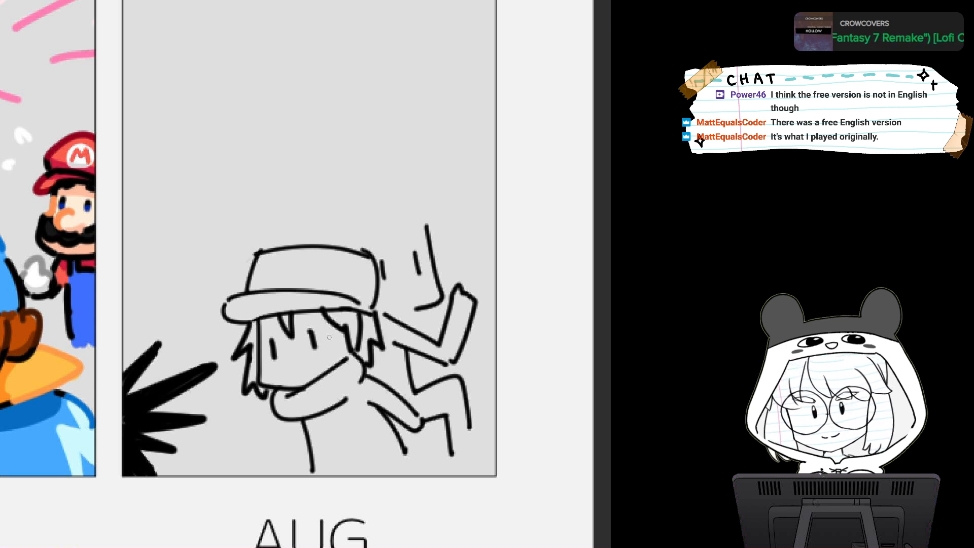
{"action": "left_click_drag", "start_coordinate": [332, 332], "coordinate": [329, 359]}
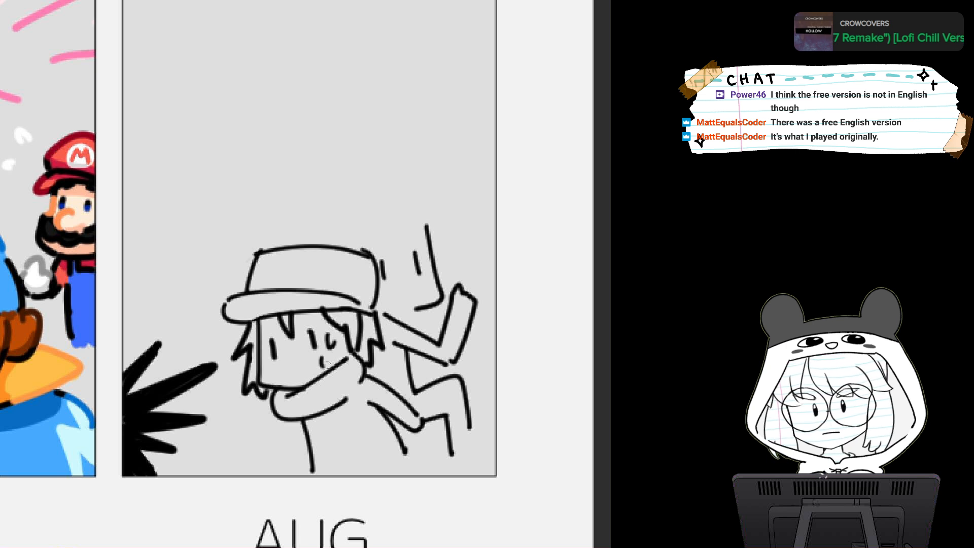
{"action": "mouse_move", "coordinate": [344, 267]}
{"action": "left_mouse_down"}
{"action": "mouse_move", "coordinate": [347, 282]}
{"action": "mouse_move", "coordinate": [354, 272]}
{"action": "mouse_move", "coordinate": [365, 286]}
{"action": "left_mouse_up"}
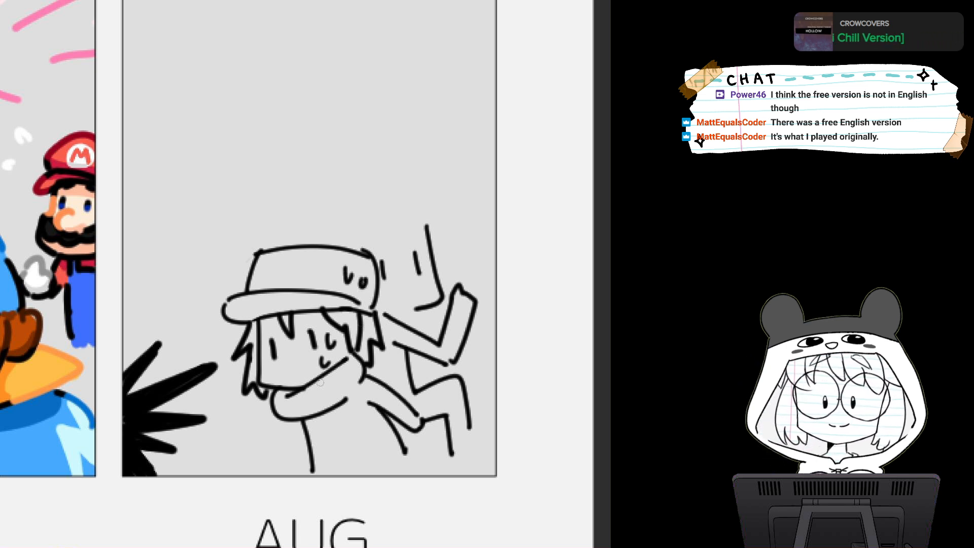
Extend the capped character's back line at both ends and close the second character's lower leg into a blocky shape
{"action": "left_click_drag", "start_coordinate": [357, 384], "coordinate": [374, 405]}
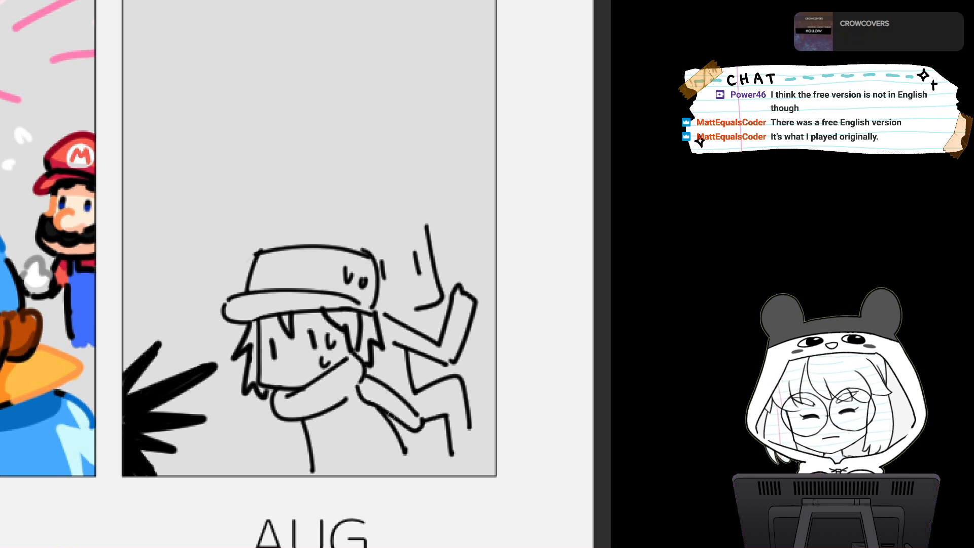
{"action": "left_click_drag", "start_coordinate": [406, 458], "coordinate": [408, 467]}
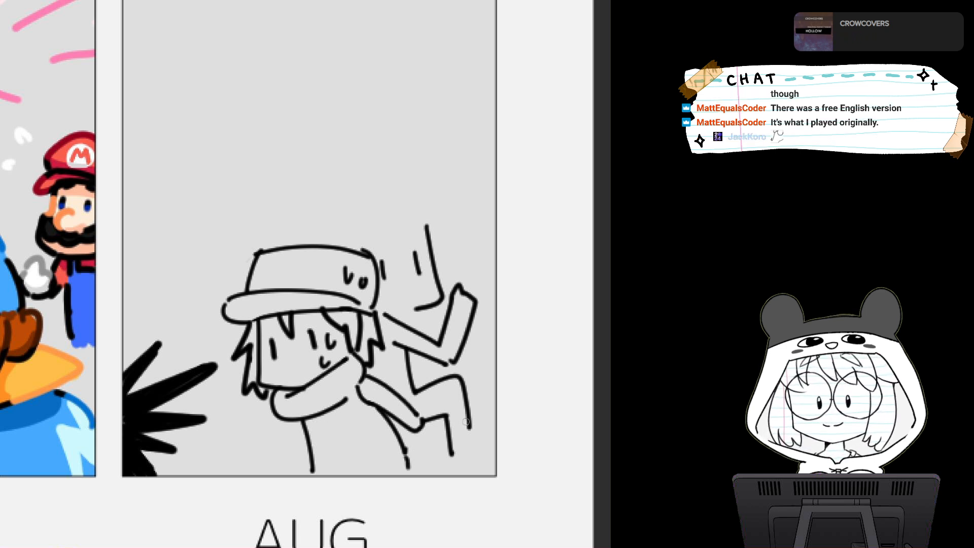
{"action": "mouse_move", "coordinate": [443, 423]}
{"action": "left_mouse_down"}
{"action": "mouse_move", "coordinate": [437, 417]}
{"action": "mouse_move", "coordinate": [434, 447]}
{"action": "mouse_move", "coordinate": [474, 442]}
{"action": "mouse_move", "coordinate": [448, 427]}
{"action": "mouse_move", "coordinate": [451, 441]}
{"action": "left_mouse_up"}
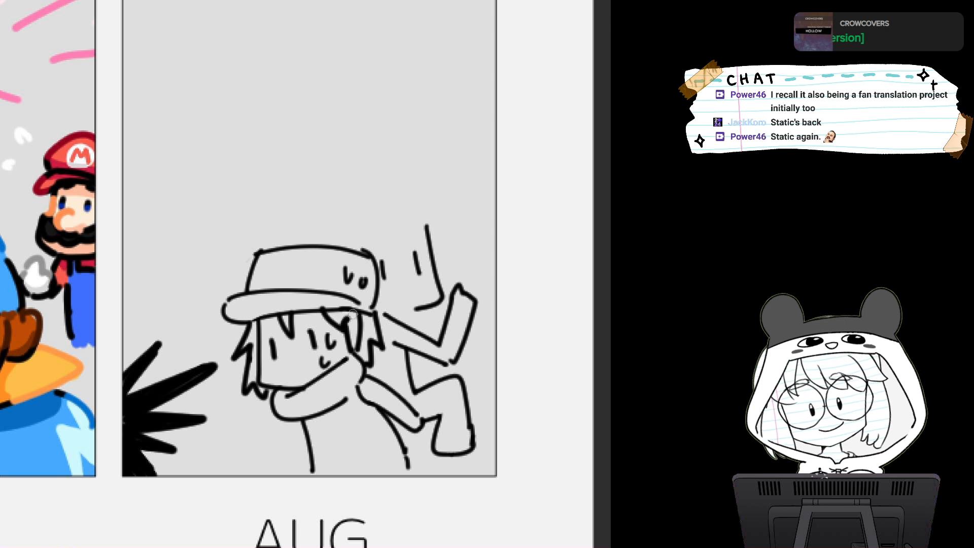
Draw a round headphone with a narrow band beside the cap and outline a front panel with a small circle on the cap
{"action": "mouse_move", "coordinate": [343, 327]}
{"action": "left_mouse_down"}
{"action": "mouse_move", "coordinate": [379, 328]}
{"action": "mouse_move", "coordinate": [341, 337]}
{"action": "mouse_move", "coordinate": [341, 328]}
{"action": "left_mouse_up"}
{"action": "key", "text": "e"}
{"action": "left_click_drag", "start_coordinate": [355, 320], "coordinate": [358, 339]}
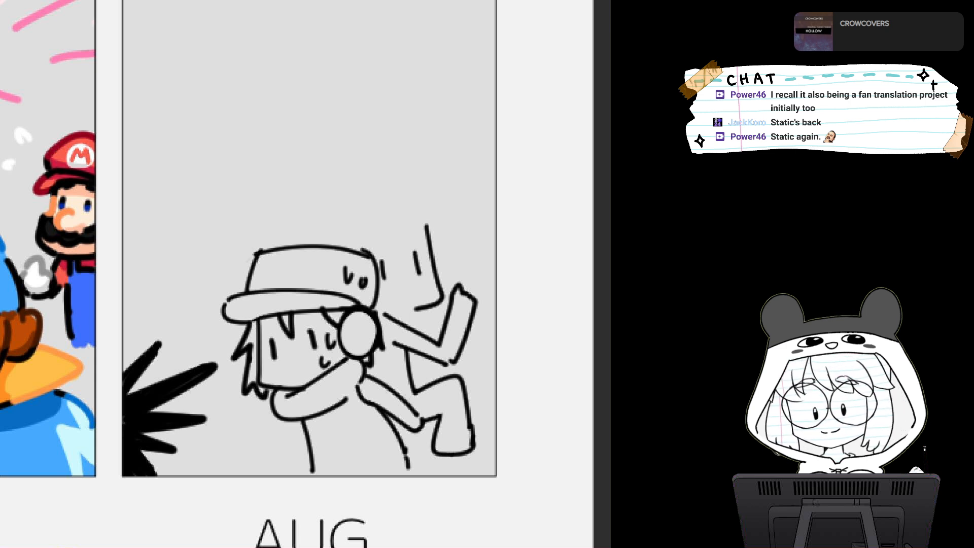
{"action": "mouse_move", "coordinate": [363, 307]}
{"action": "left_mouse_down"}
{"action": "mouse_move", "coordinate": [381, 276]}
{"action": "mouse_move", "coordinate": [365, 307]}
{"action": "mouse_move", "coordinate": [373, 274]}
{"action": "mouse_move", "coordinate": [366, 311]}
{"action": "left_mouse_up"}
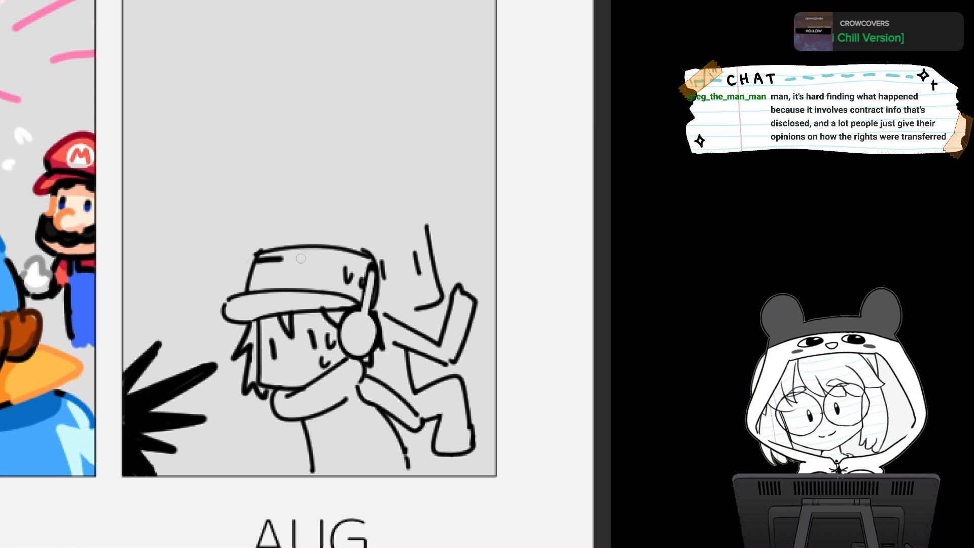
{"action": "mouse_move", "coordinate": [257, 259]}
{"action": "left_mouse_down"}
{"action": "mouse_move", "coordinate": [321, 258]}
{"action": "mouse_move", "coordinate": [337, 292]}
{"action": "mouse_move", "coordinate": [327, 267]}
{"action": "left_mouse_up"}
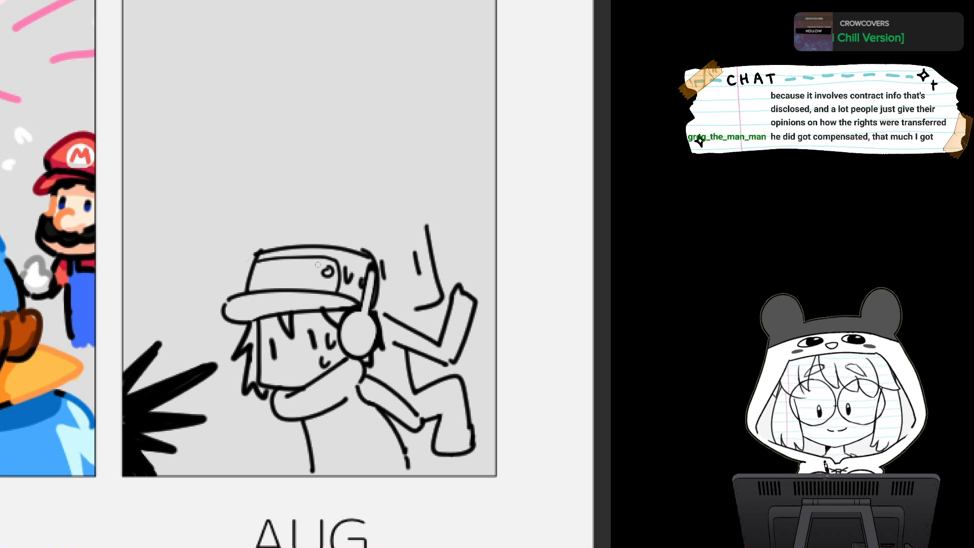
Draw the second character's fringe, rounded head and curled top tuft, redrawing the back of the head wider
{"action": "mouse_move", "coordinate": [385, 216]}
{"action": "left_mouse_down"}
{"action": "mouse_move", "coordinate": [414, 244]}
{"action": "mouse_move", "coordinate": [432, 239]}
{"action": "left_mouse_up"}
{"action": "mouse_move", "coordinate": [401, 192]}
{"action": "left_mouse_down"}
{"action": "mouse_move", "coordinate": [435, 208]}
{"action": "mouse_move", "coordinate": [446, 244]}
{"action": "mouse_move", "coordinate": [439, 277]}
{"action": "left_mouse_up"}
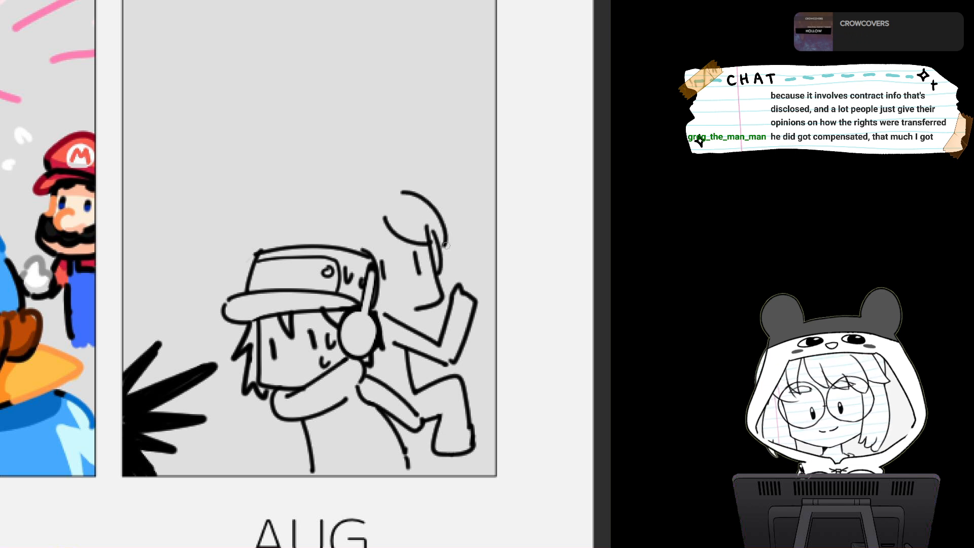
{"action": "mouse_move", "coordinate": [387, 192]}
{"action": "left_mouse_down"}
{"action": "mouse_move", "coordinate": [400, 159]}
{"action": "mouse_move", "coordinate": [339, 218]}
{"action": "mouse_move", "coordinate": [335, 244]}
{"action": "left_mouse_up"}
{"action": "key", "text": "ctrl+z"}
{"action": "left_click_drag", "start_coordinate": [358, 202], "coordinate": [330, 244]}
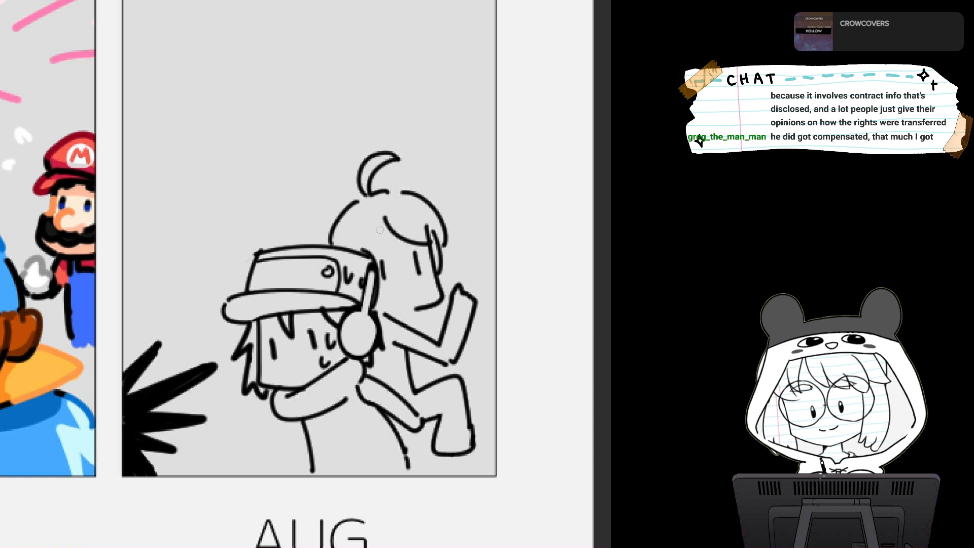
{"action": "left_click_drag", "start_coordinate": [384, 219], "coordinate": [369, 251]}
{"action": "key", "text": "ctrl+z"}
{"action": "key", "text": "ctrl+z"}
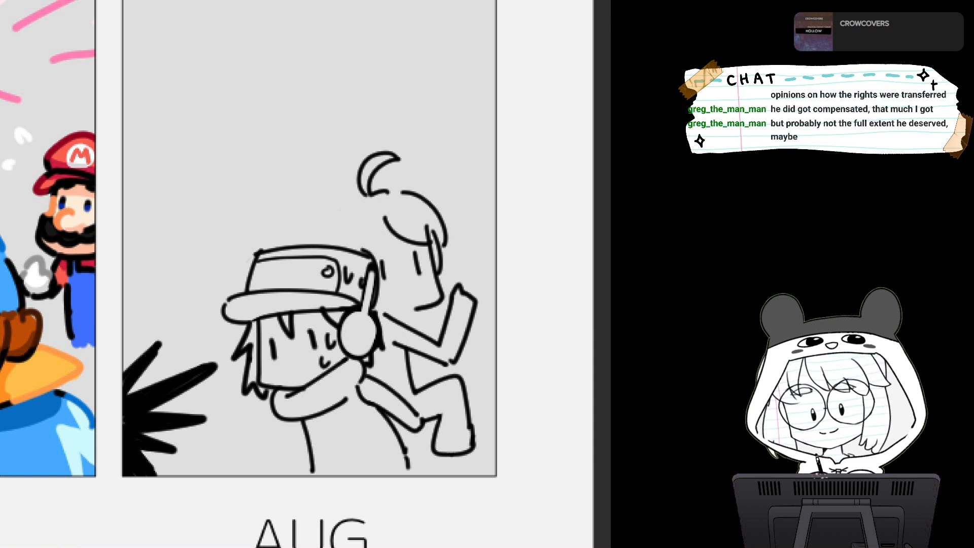
{"action": "left_click_drag", "start_coordinate": [358, 198], "coordinate": [317, 242]}
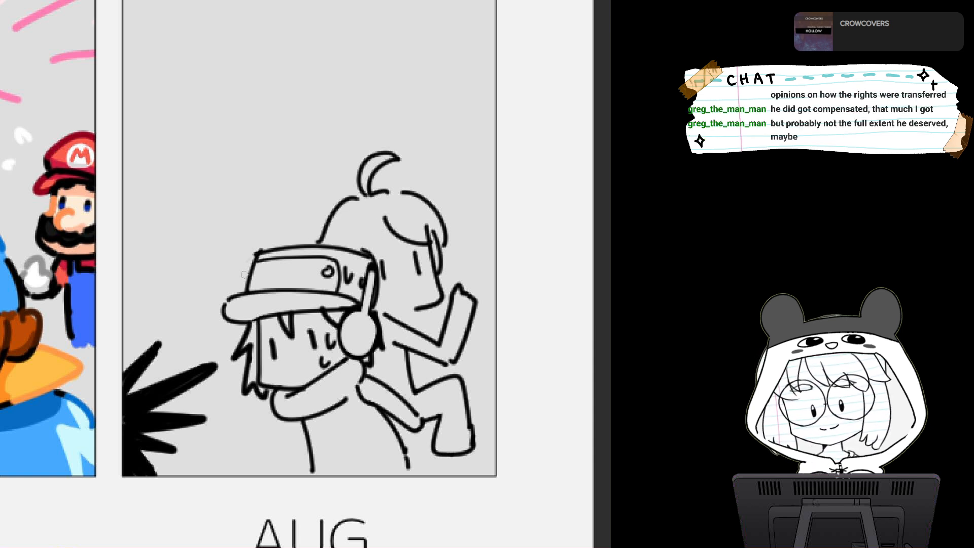
Add two wavy tails and a short antenna to the cap, and refine the second character's hair around the face
{"action": "mouse_move", "coordinate": [244, 275]}
{"action": "left_mouse_down"}
{"action": "mouse_move", "coordinate": [175, 231]}
{"action": "mouse_move", "coordinate": [153, 264]}
{"action": "mouse_move", "coordinate": [200, 238]}
{"action": "mouse_move", "coordinate": [226, 290]}
{"action": "mouse_move", "coordinate": [198, 276]}
{"action": "mouse_move", "coordinate": [226, 306]}
{"action": "left_mouse_up"}
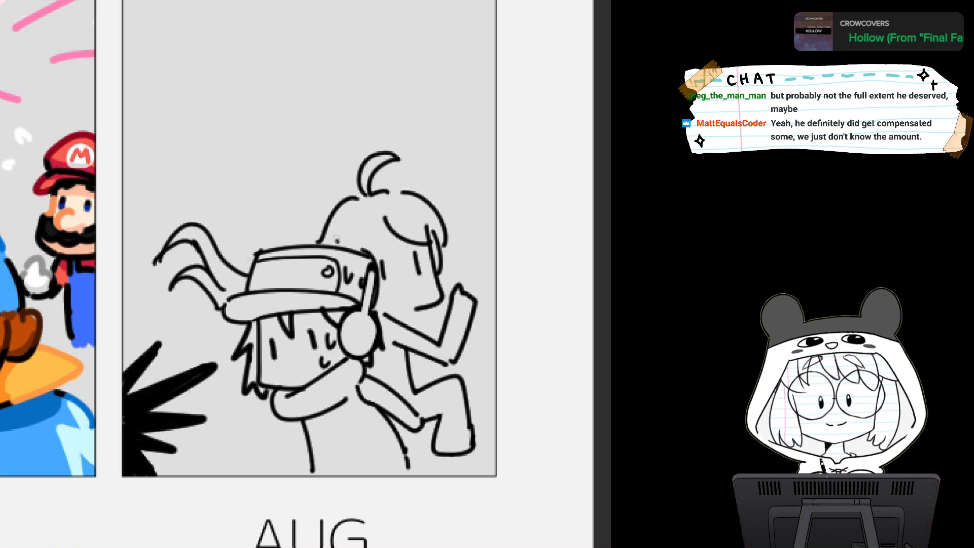
{"action": "mouse_move", "coordinate": [337, 241]}
{"action": "left_mouse_down"}
{"action": "mouse_move", "coordinate": [323, 200]}
{"action": "mouse_move", "coordinate": [347, 245]}
{"action": "left_mouse_up"}
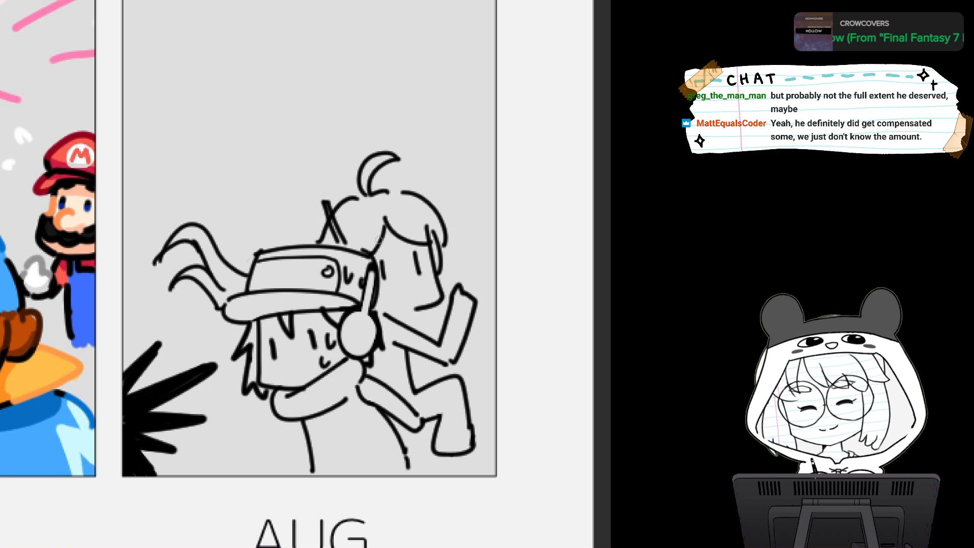
{"action": "mouse_move", "coordinate": [373, 285]}
{"action": "left_mouse_down"}
{"action": "mouse_move", "coordinate": [400, 297]}
{"action": "mouse_move", "coordinate": [402, 320]}
{"action": "mouse_move", "coordinate": [389, 317]}
{"action": "left_mouse_up"}
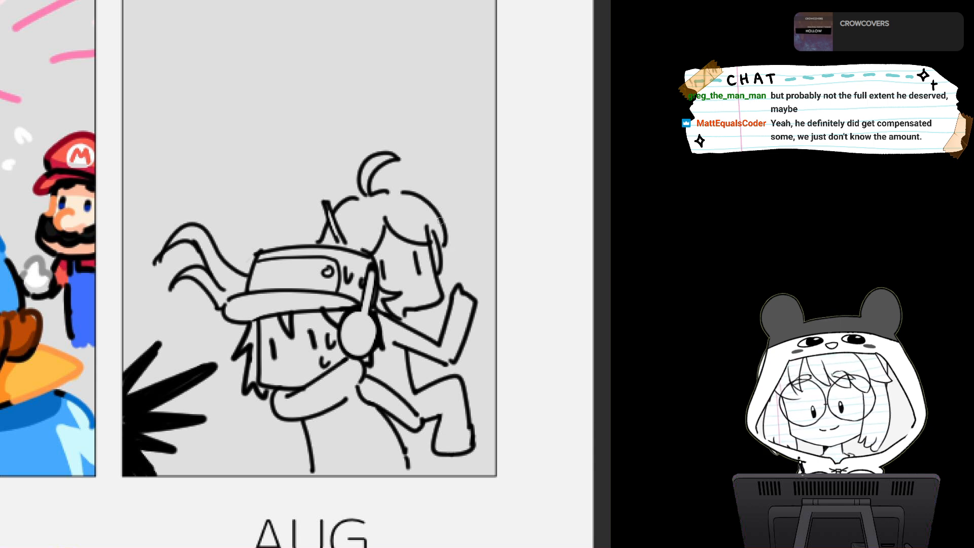
{"action": "mouse_move", "coordinate": [420, 219]}
{"action": "left_mouse_down"}
{"action": "mouse_move", "coordinate": [431, 235]}
{"action": "mouse_move", "coordinate": [433, 225]}
{"action": "left_mouse_up"}
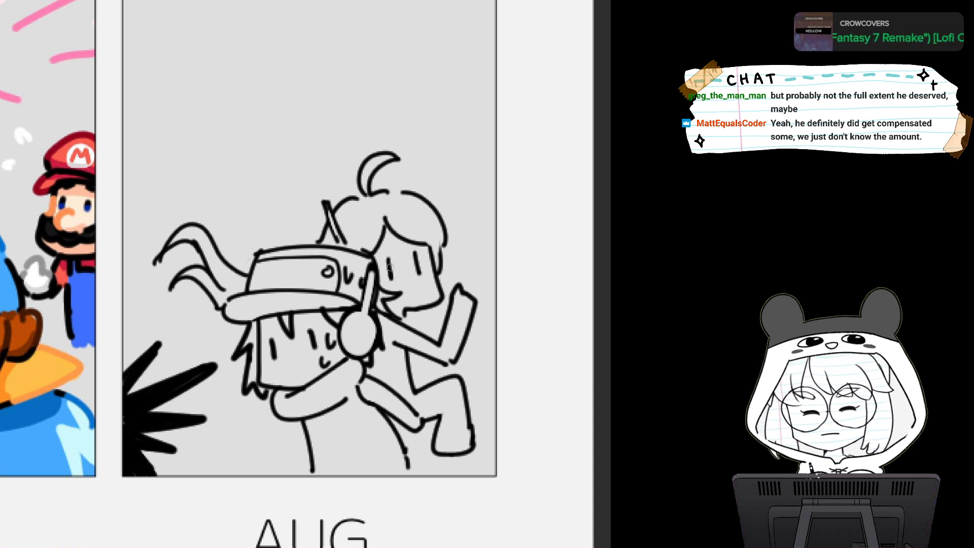
Draw the second character's raised hand with a cuff, the lower hand on the knee and the feet at the panel's lower edge
{"action": "left_click_drag", "start_coordinate": [389, 260], "coordinate": [391, 277]}
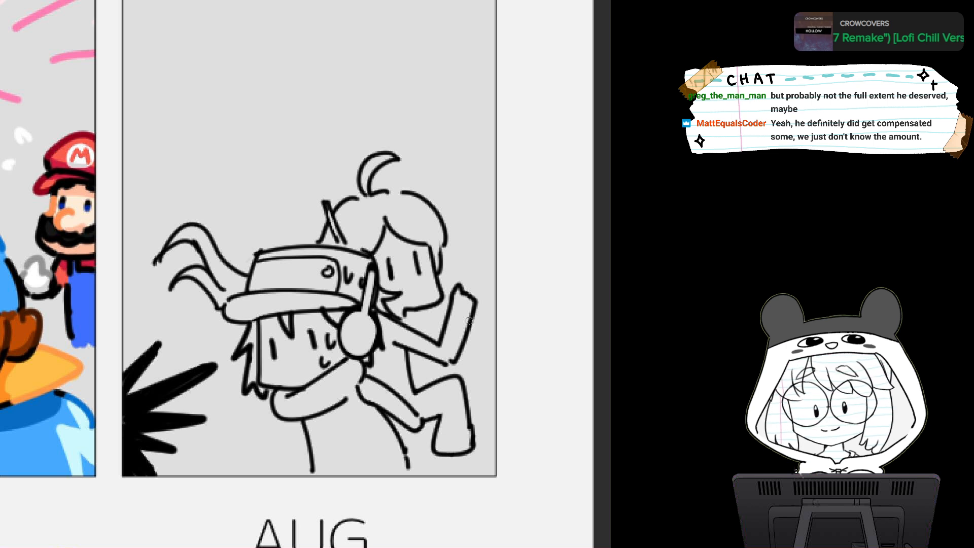
{"action": "mouse_move", "coordinate": [451, 286]}
{"action": "left_mouse_down"}
{"action": "mouse_move", "coordinate": [481, 243]}
{"action": "mouse_move", "coordinate": [477, 309]}
{"action": "left_mouse_up"}
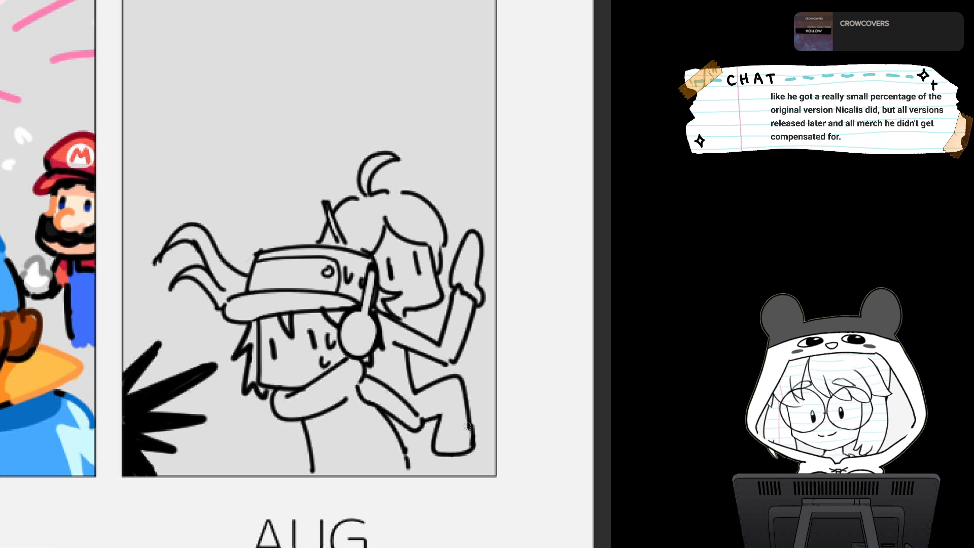
{"action": "mouse_move", "coordinate": [447, 457]}
{"action": "left_mouse_down"}
{"action": "mouse_move", "coordinate": [451, 472]}
{"action": "mouse_move", "coordinate": [461, 457]}
{"action": "mouse_move", "coordinate": [481, 474]}
{"action": "left_mouse_up"}
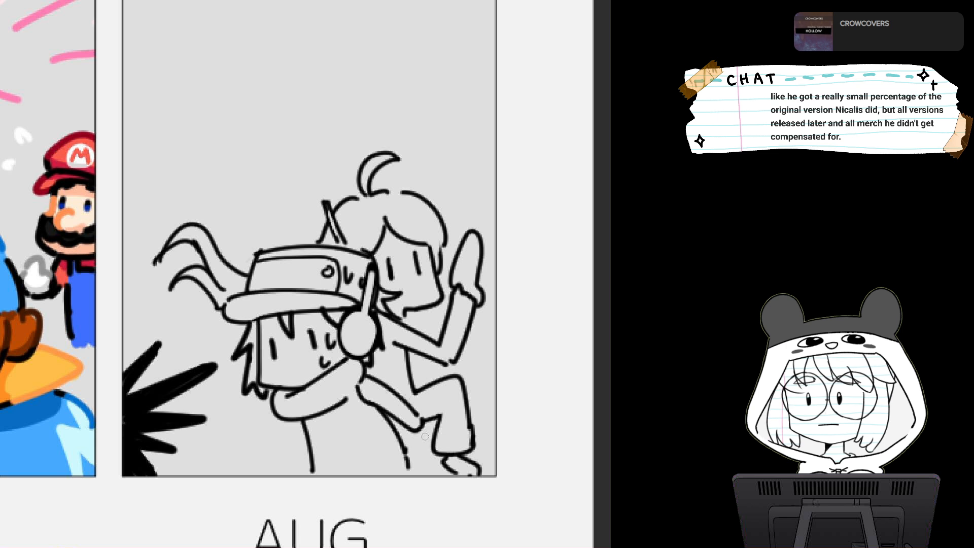
{"action": "left_click_drag", "start_coordinate": [412, 430], "coordinate": [430, 459]}
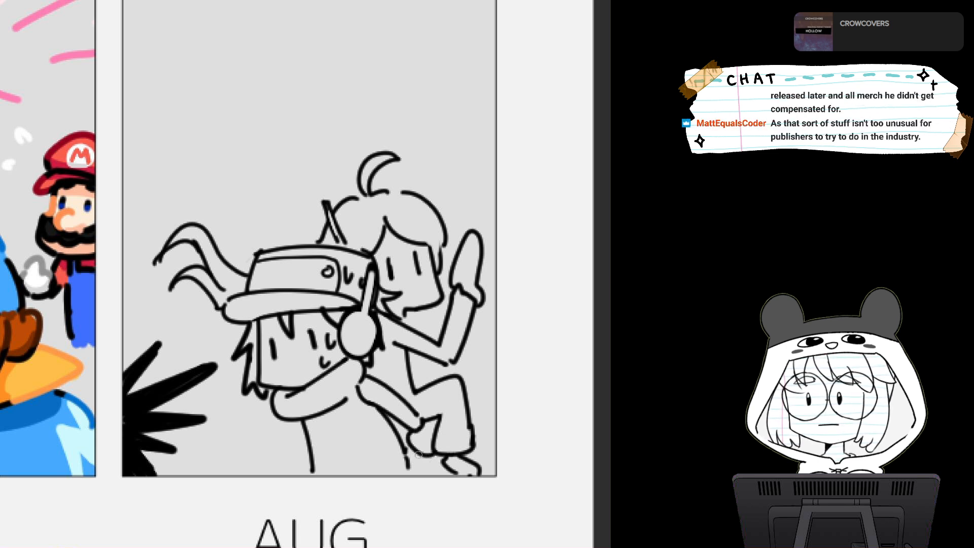
{"action": "left_click_drag", "start_coordinate": [426, 470], "coordinate": [431, 476]}
{"action": "mouse_move", "coordinate": [409, 463]}
{"action": "left_mouse_down"}
{"action": "mouse_move", "coordinate": [419, 476]}
{"action": "mouse_move", "coordinate": [409, 476]}
{"action": "left_mouse_up"}
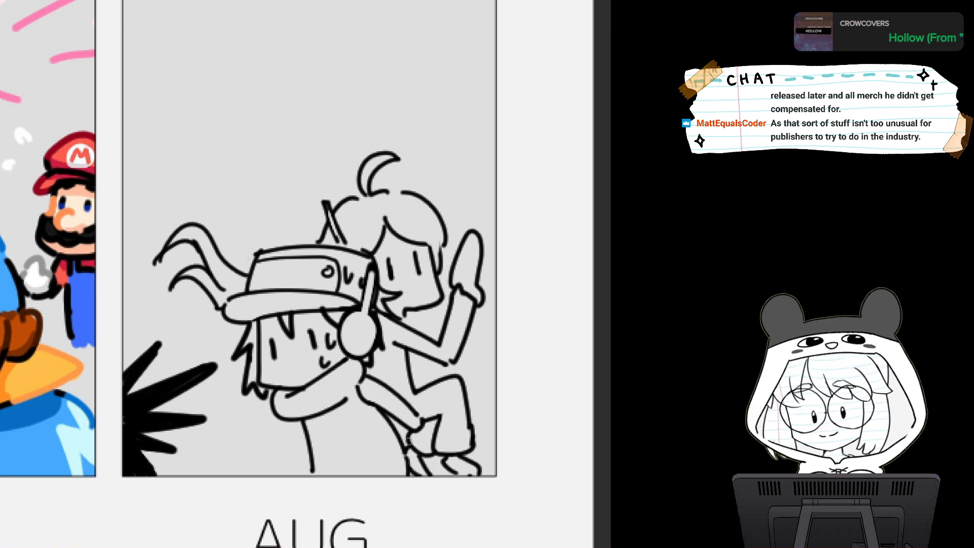
Erase the two wavy tails behind the cap and add a shirt hem and shoulder line to the second character's torso
{"action": "mouse_move", "coordinate": [409, 442]}
{"action": "left_mouse_down"}
{"action": "mouse_move", "coordinate": [380, 493]}
{"action": "mouse_move", "coordinate": [384, 511]}
{"action": "left_mouse_up"}
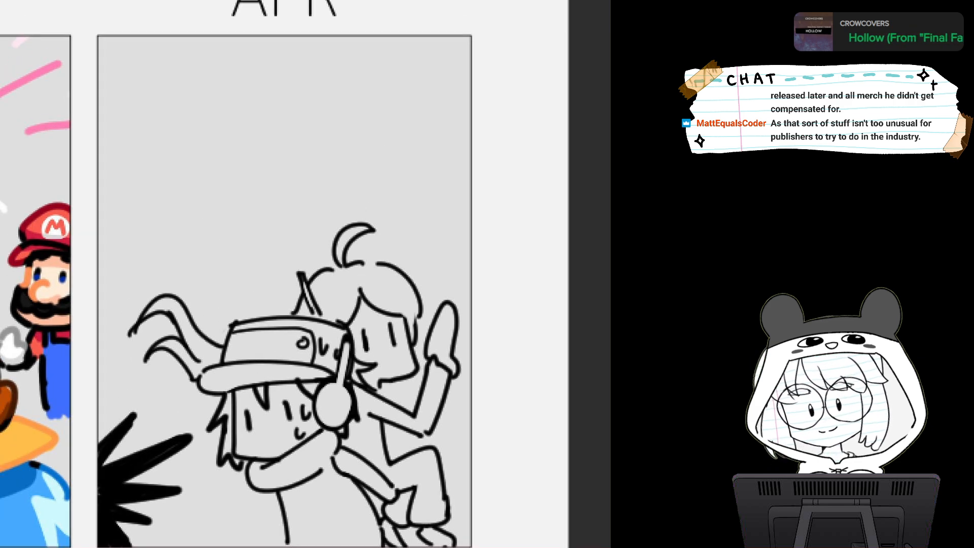
{"action": "scroll", "coordinate": [451, 335], "scroll_direction": "down", "scroll_amount": 3}
{"action": "scroll", "coordinate": [450, 335], "scroll_direction": "up", "scroll_amount": 2}
{"action": "mouse_move", "coordinate": [314, 335]}
{"action": "left_mouse_down"}
{"action": "mouse_move", "coordinate": [331, 256]}
{"action": "mouse_move", "coordinate": [328, 269]}
{"action": "left_mouse_up"}
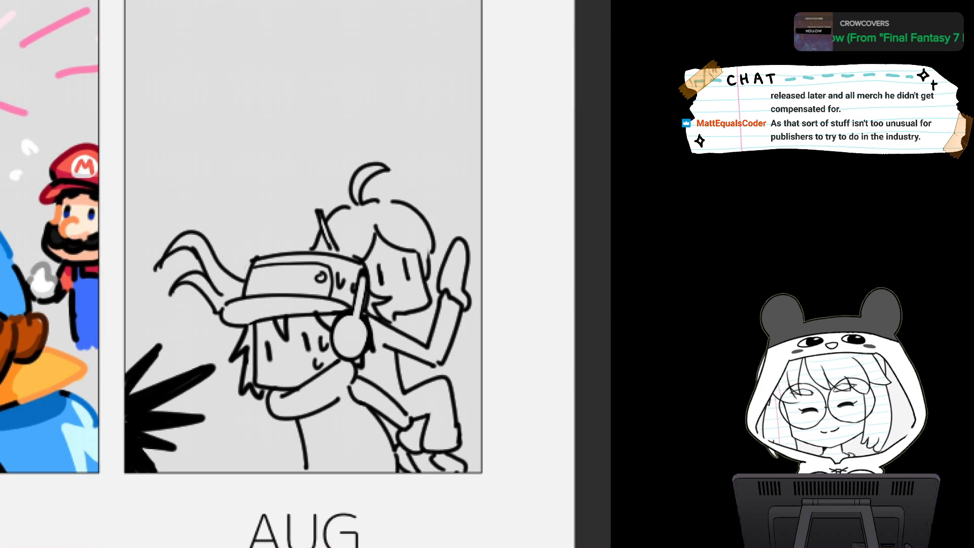
{"action": "left_click_drag", "start_coordinate": [156, 275], "coordinate": [177, 239]}
{"action": "mouse_move", "coordinate": [164, 298]}
{"action": "left_mouse_down"}
{"action": "mouse_move", "coordinate": [224, 254]}
{"action": "mouse_move", "coordinate": [217, 305]}
{"action": "mouse_move", "coordinate": [238, 269]}
{"action": "left_mouse_up"}
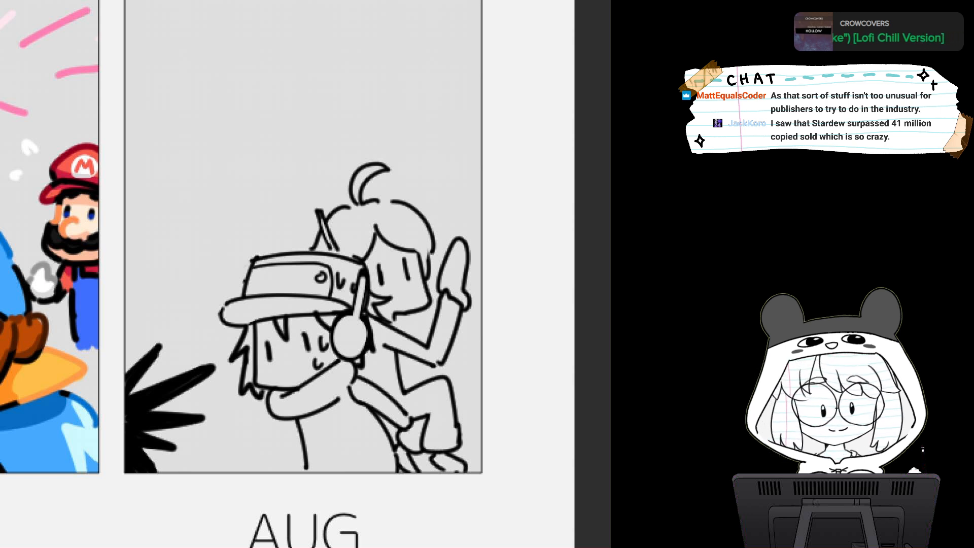
{"action": "mouse_move", "coordinate": [380, 318]}
{"action": "left_mouse_down"}
{"action": "mouse_move", "coordinate": [376, 380]}
{"action": "mouse_move", "coordinate": [402, 367]}
{"action": "mouse_move", "coordinate": [407, 375]}
{"action": "left_mouse_up"}
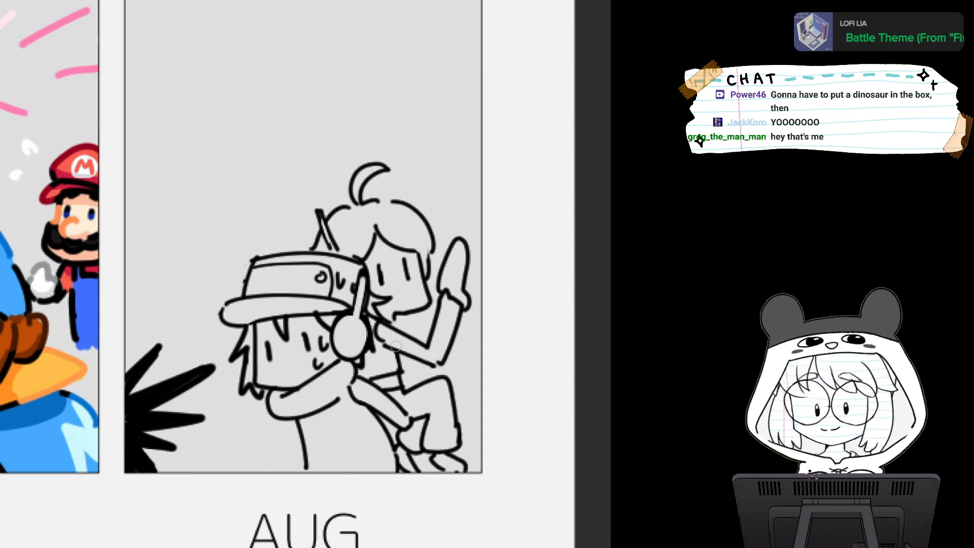
Draw the slanted top edge of a box in the April panel's empty upper area, retrying the stroke
{"action": "scroll", "coordinate": [396, 347], "scroll_direction": "down", "scroll_amount": 2}
{"action": "scroll", "coordinate": [388, 240], "scroll_direction": "up", "scroll_amount": 4}
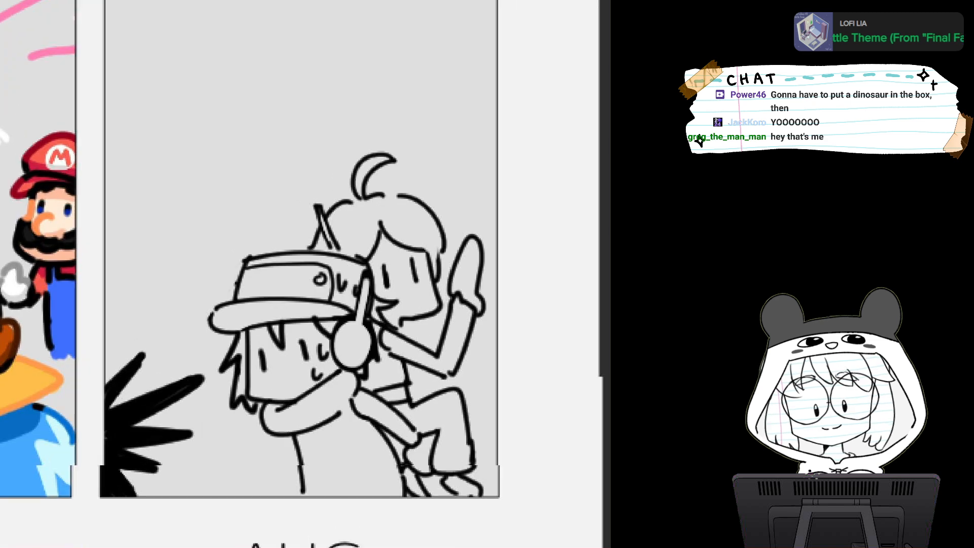
{"action": "scroll", "coordinate": [482, 271], "scroll_direction": "down", "scroll_amount": 2}
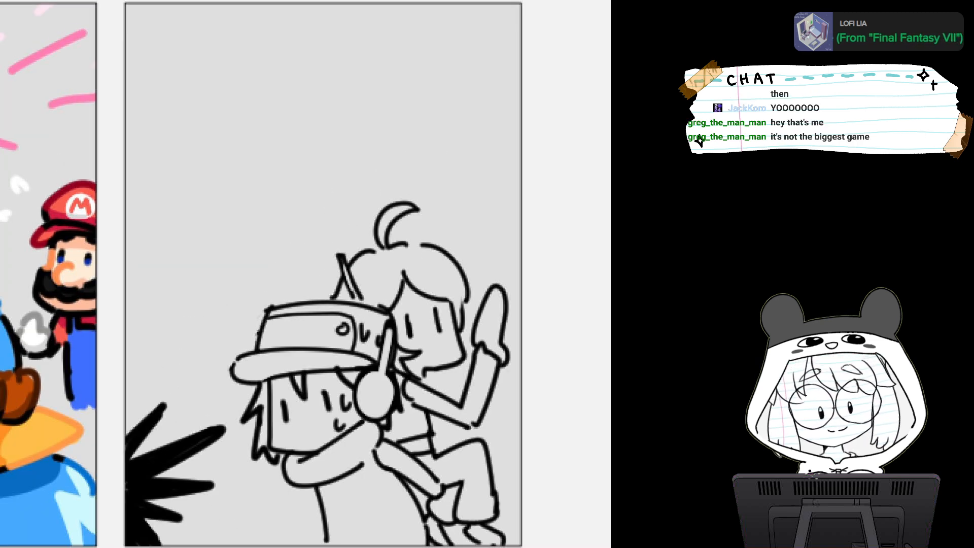
{"action": "scroll", "coordinate": [262, 274], "scroll_direction": "up", "scroll_amount": 1}
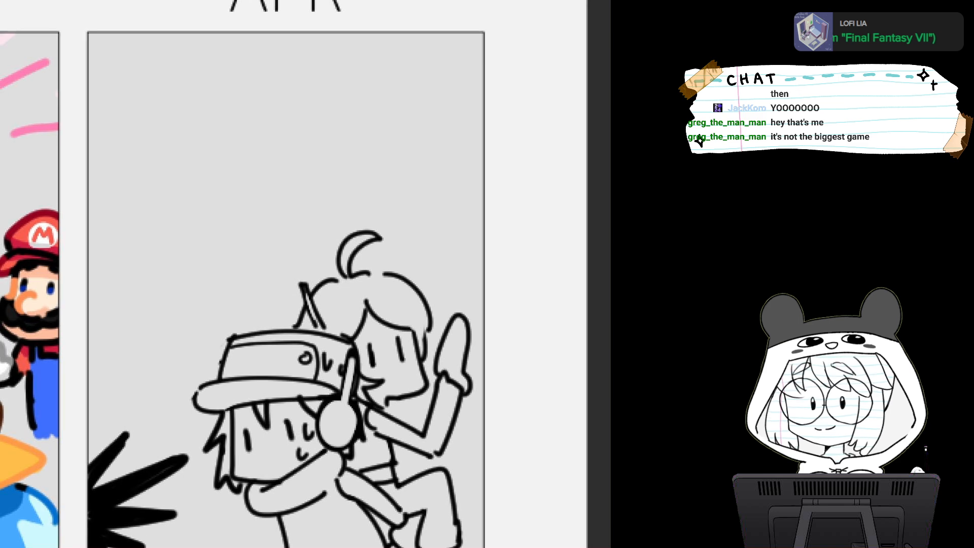
{"action": "scroll", "coordinate": [327, 319], "scroll_direction": "up", "scroll_amount": 1}
{"action": "scroll", "coordinate": [314, 314], "scroll_direction": "down", "scroll_amount": 1}
{"action": "scroll", "coordinate": [241, 292], "scroll_direction": "right", "scroll_amount": 2}
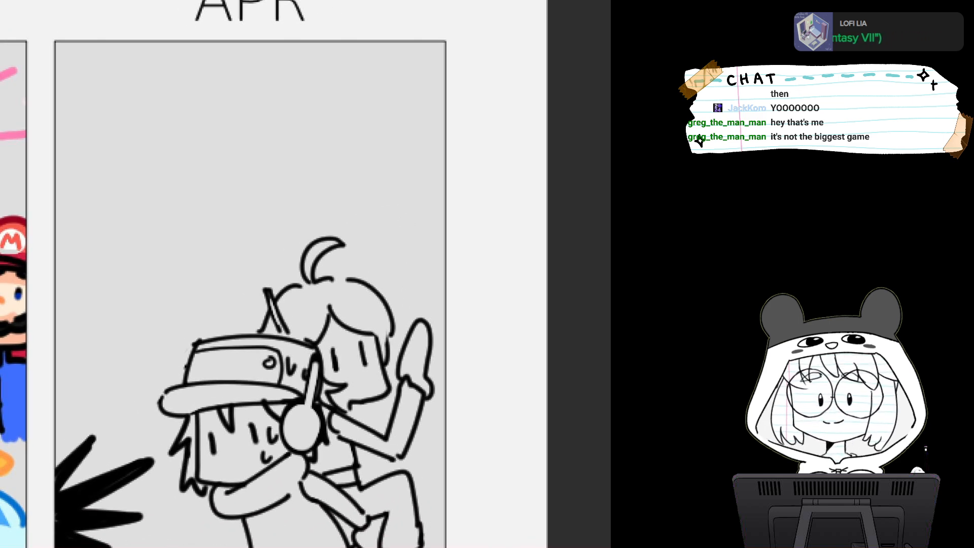
{"action": "scroll", "coordinate": [248, 289], "scroll_direction": "left", "scroll_amount": 1}
{"action": "scroll", "coordinate": [249, 289], "scroll_direction": "down", "scroll_amount": 1}
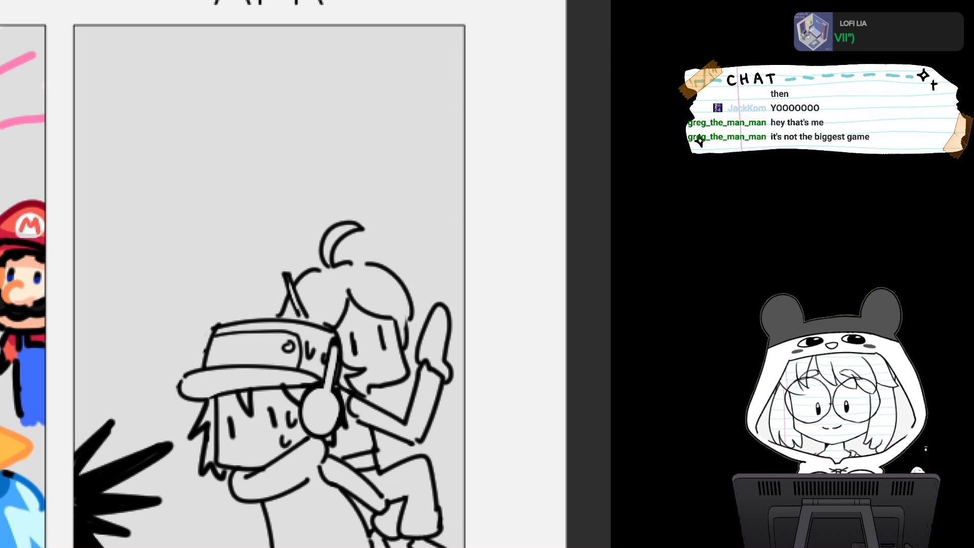
{"action": "left_click_drag", "start_coordinate": [76, 79], "coordinate": [152, 42]}
{"action": "key", "text": "ctrl+z"}
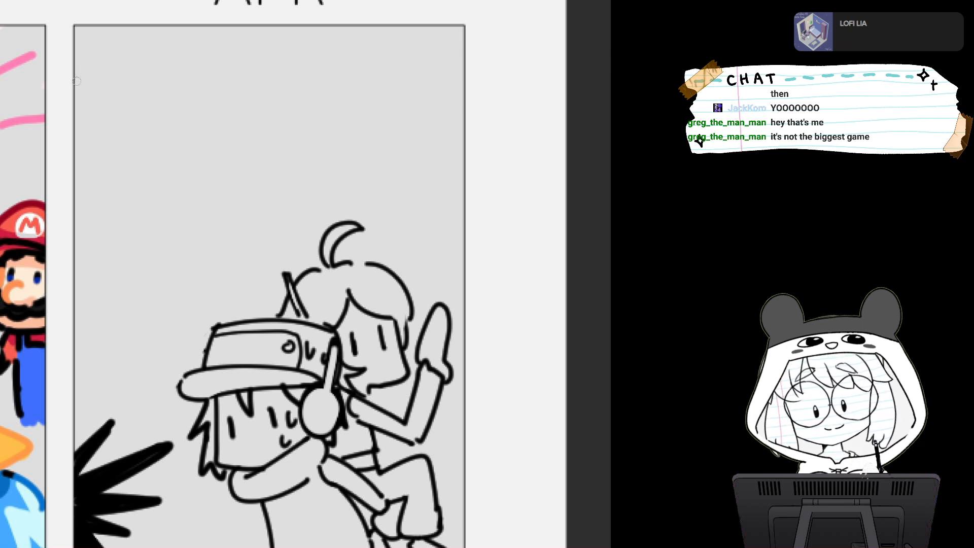
{"action": "left_click_drag", "start_coordinate": [76, 81], "coordinate": [163, 42]}
{"action": "key", "text": "ctrl+z"}
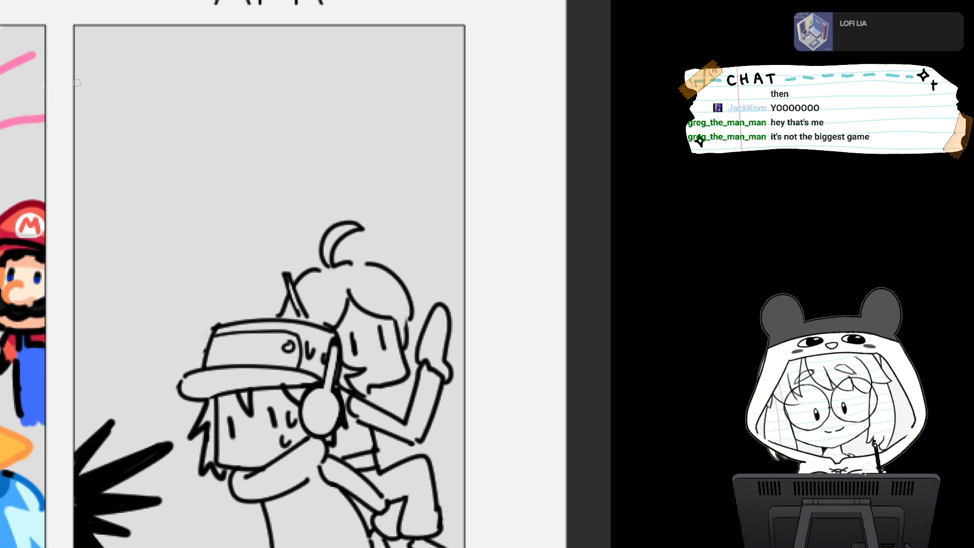
{"action": "mouse_move", "coordinate": [77, 82]}
{"action": "left_mouse_down"}
{"action": "mouse_move", "coordinate": [170, 43]}
{"action": "mouse_move", "coordinate": [76, 84]}
{"action": "mouse_move", "coordinate": [170, 44]}
{"action": "mouse_move", "coordinate": [269, 197]}
{"action": "left_mouse_up"}
{"action": "key", "text": "ctrl+z"}
{"action": "left_click_drag", "start_coordinate": [167, 46], "coordinate": [163, 106]}
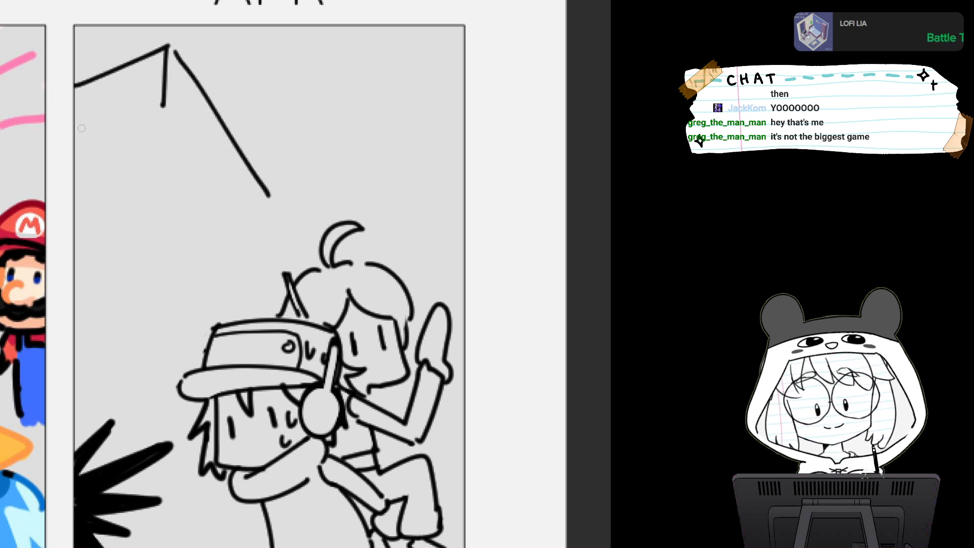
{"action": "mouse_move", "coordinate": [81, 128]}
{"action": "left_mouse_down"}
{"action": "mouse_move", "coordinate": [154, 106]}
{"action": "mouse_move", "coordinate": [226, 214]}
{"action": "left_mouse_up"}
{"action": "key", "text": "ctrl+z"}
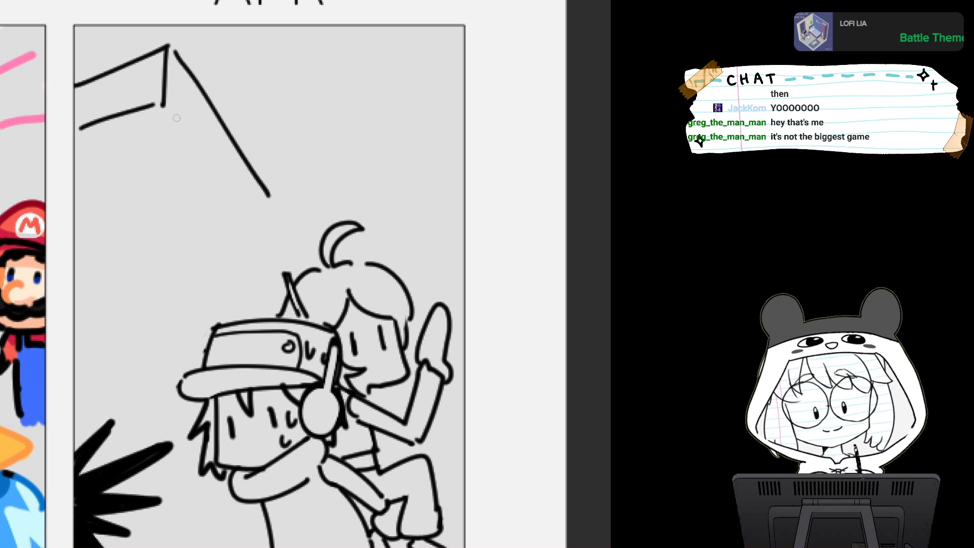
{"action": "mouse_move", "coordinate": [159, 133]}
{"action": "left_mouse_down"}
{"action": "mouse_move", "coordinate": [199, 117]}
{"action": "mouse_move", "coordinate": [182, 143]}
{"action": "mouse_move", "coordinate": [204, 155]}
{"action": "mouse_move", "coordinate": [173, 163]}
{"action": "left_mouse_up"}
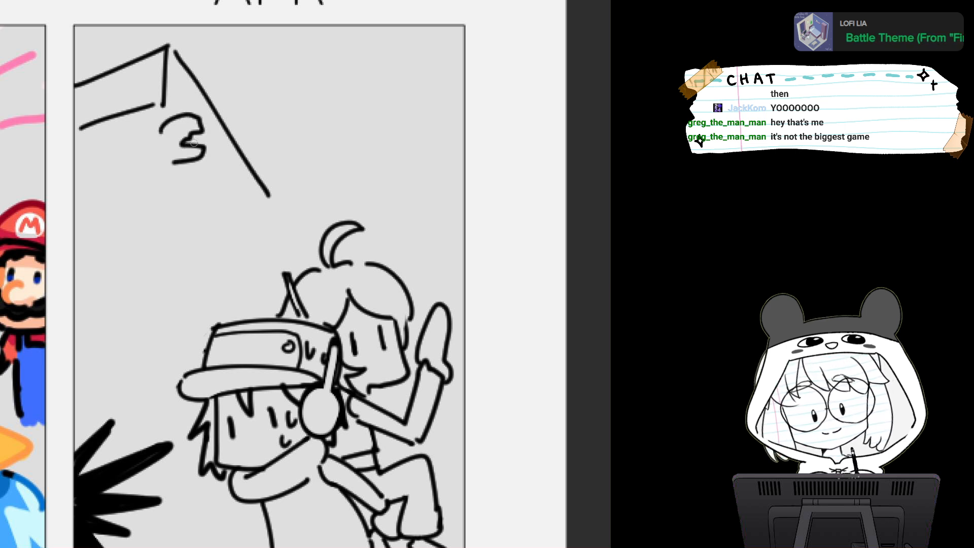
{"action": "key", "text": "ctrl+z"}
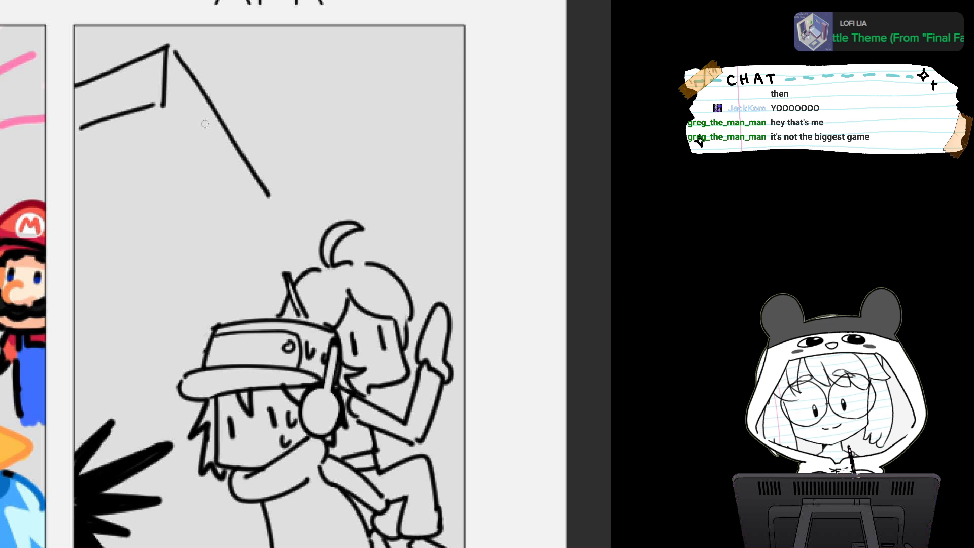
{"action": "key", "text": "ctrl+z"}
{"action": "key", "text": "ctrl+z"}
{"action": "key", "text": "ctrl+z"}
{"action": "left_click_drag", "start_coordinate": [168, 46], "coordinate": [171, 94]}
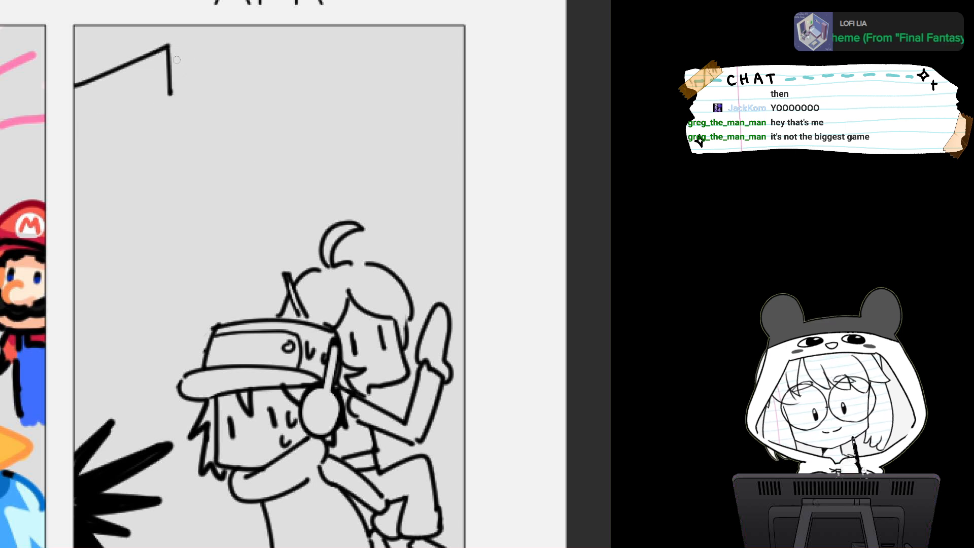
{"action": "key", "text": "ctrl+z"}
Draw the box's long sloping side edge and the outline of its near wall, extending both parallel wall lines toward the panel border
{"action": "left_click_drag", "start_coordinate": [170, 46], "coordinate": [271, 180]}
{"action": "mouse_move", "coordinate": [111, 242]}
{"action": "left_mouse_down"}
{"action": "mouse_move", "coordinate": [266, 176]}
{"action": "mouse_move", "coordinate": [264, 221]}
{"action": "left_mouse_up"}
{"action": "left_click_drag", "start_coordinate": [116, 291], "coordinate": [267, 219]}
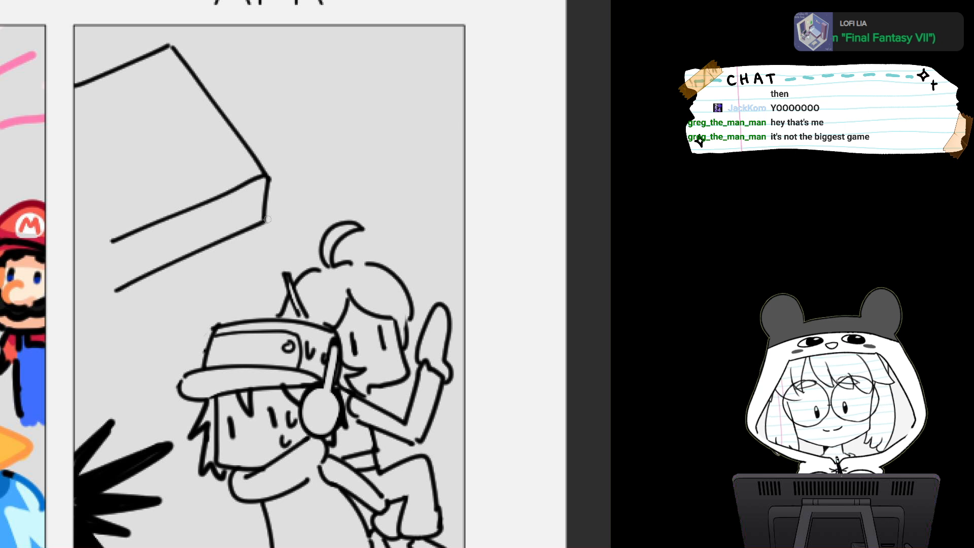
{"action": "left_click_drag", "start_coordinate": [87, 254], "coordinate": [114, 242]}
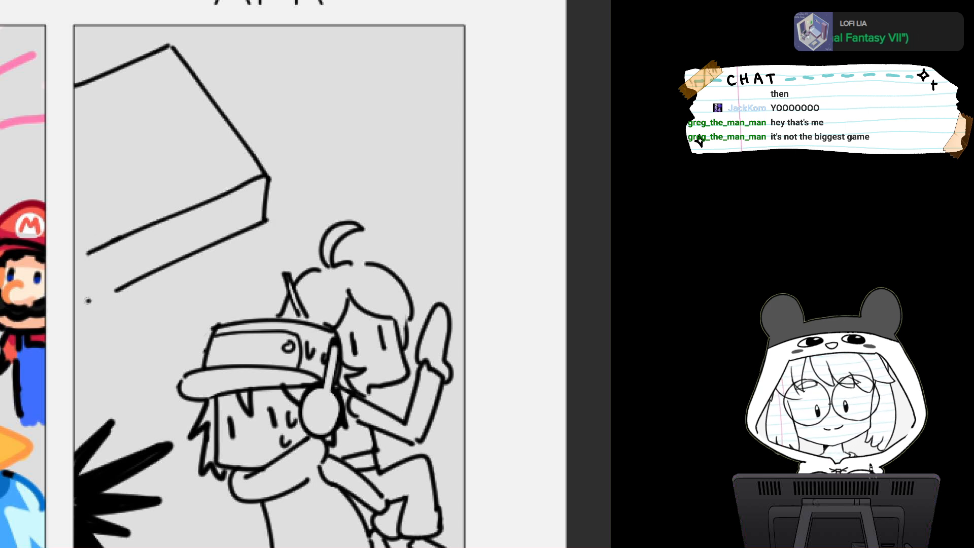
{"action": "left_click_drag", "start_coordinate": [88, 301], "coordinate": [131, 277]}
Add a thickness line at the box's near corner and draw its inner far corner with two inner floor lines
{"action": "left_click_drag", "start_coordinate": [261, 180], "coordinate": [259, 223]}
{"action": "left_click_drag", "start_coordinate": [165, 48], "coordinate": [165, 83]}
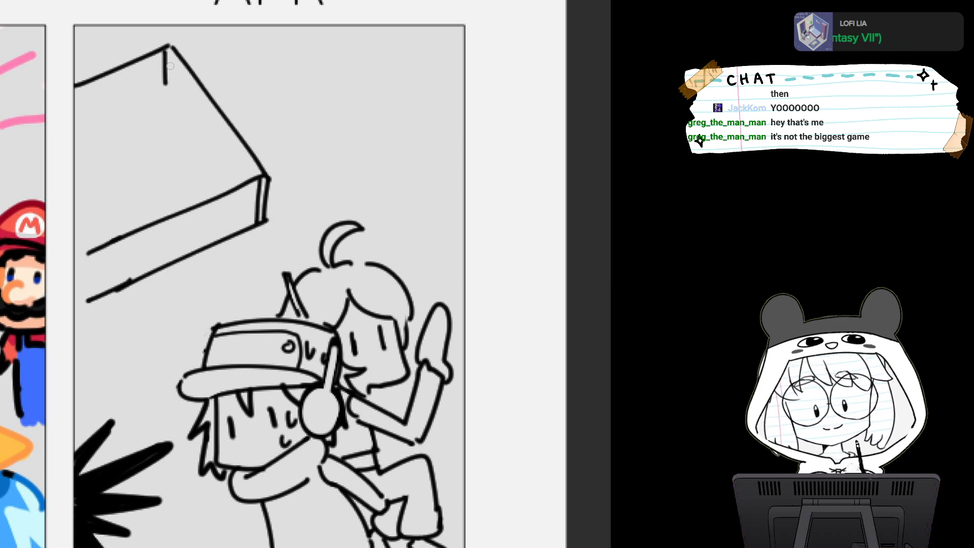
{"action": "left_click_drag", "start_coordinate": [171, 49], "coordinate": [170, 87]}
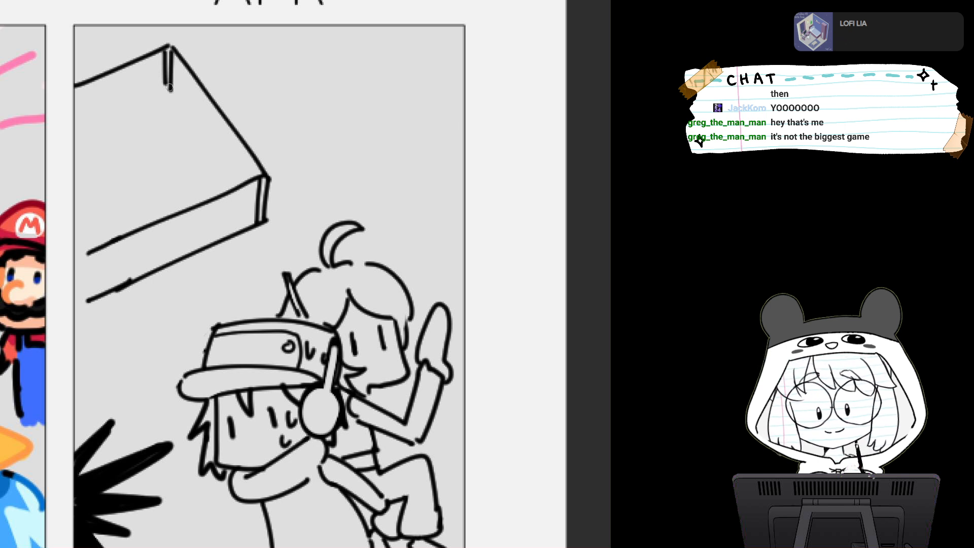
{"action": "left_click_drag", "start_coordinate": [81, 125], "coordinate": [160, 85]}
{"action": "key", "text": "ctrl+z"}
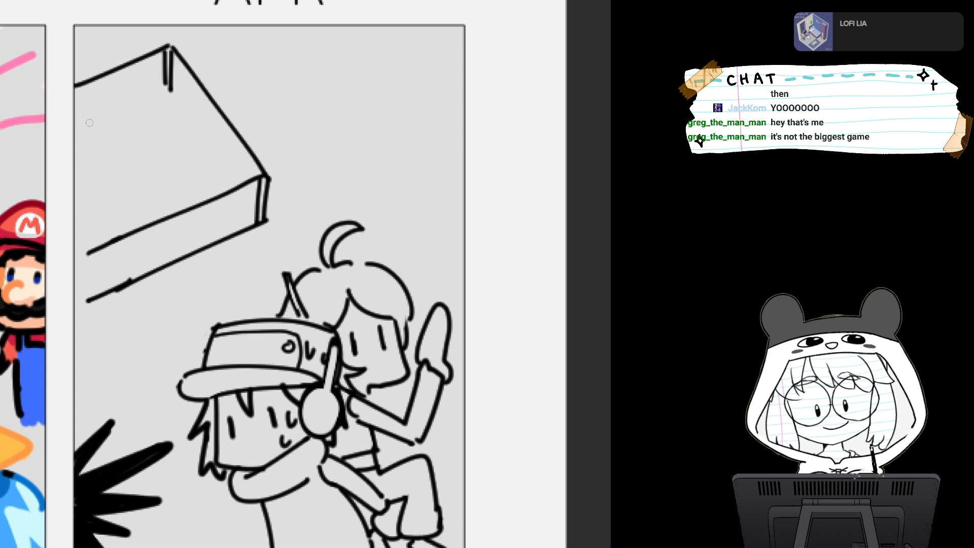
{"action": "mouse_move", "coordinate": [78, 128]}
{"action": "left_mouse_down"}
{"action": "mouse_move", "coordinate": [163, 88]}
{"action": "mouse_move", "coordinate": [224, 158]}
{"action": "left_mouse_up"}
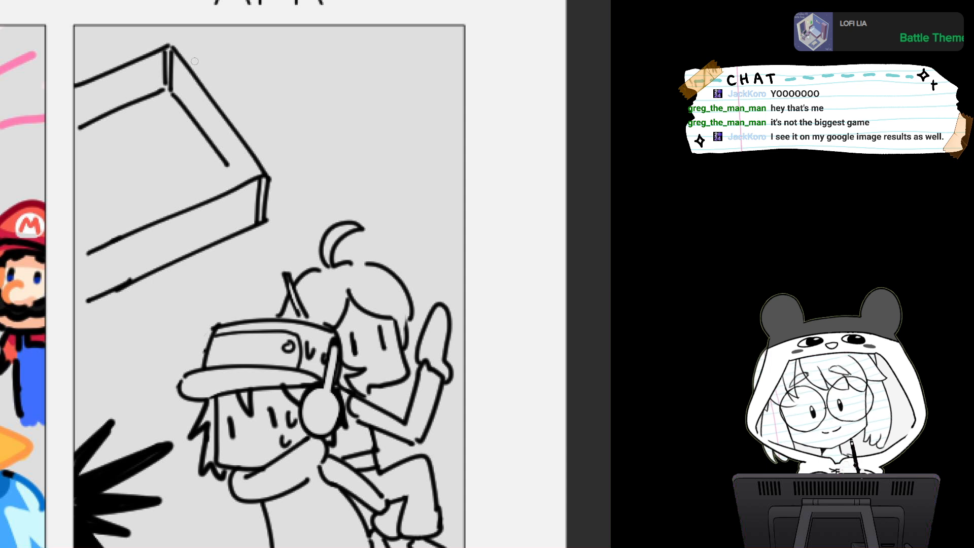
{"action": "mouse_move", "coordinate": [187, 65]}
{"action": "left_mouse_down"}
{"action": "mouse_move", "coordinate": [234, 87]}
{"action": "mouse_move", "coordinate": [229, 109]}
{"action": "mouse_move", "coordinate": [206, 107]}
{"action": "left_mouse_up"}
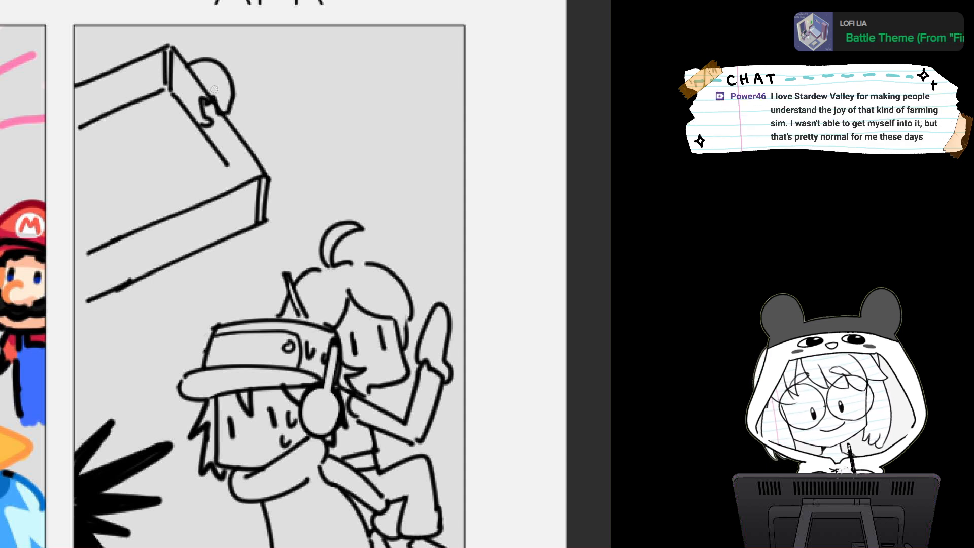
{"action": "key", "text": "ctrl+z"}
{"action": "key", "text": "ctrl+z"}
{"action": "mouse_move", "coordinate": [186, 62]}
{"action": "left_mouse_down"}
{"action": "mouse_move", "coordinate": [231, 84]}
{"action": "mouse_move", "coordinate": [238, 112]}
{"action": "mouse_move", "coordinate": [203, 132]}
{"action": "left_mouse_up"}
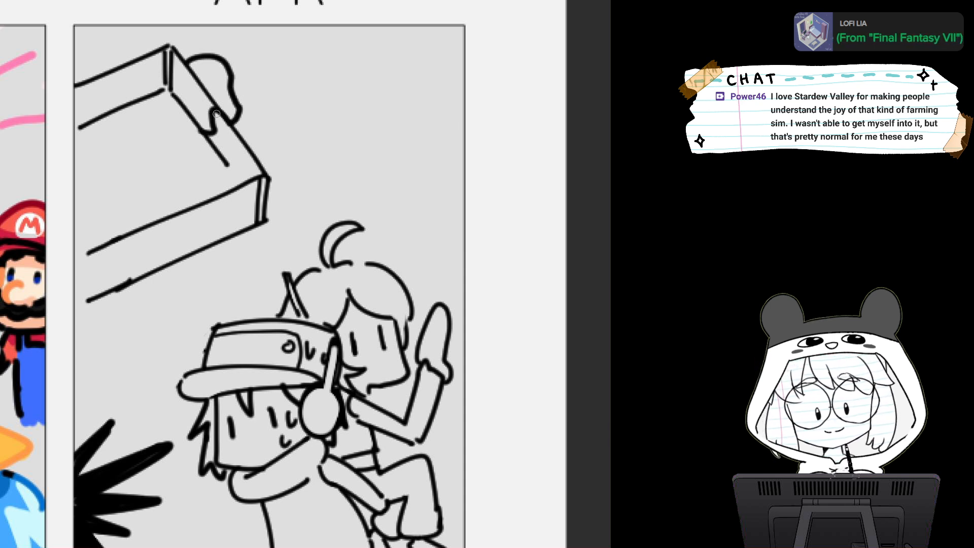
{"action": "key", "text": "ctrl+z"}
{"action": "key", "text": "ctrl+z"}
{"action": "key", "text": "ctrl+y"}
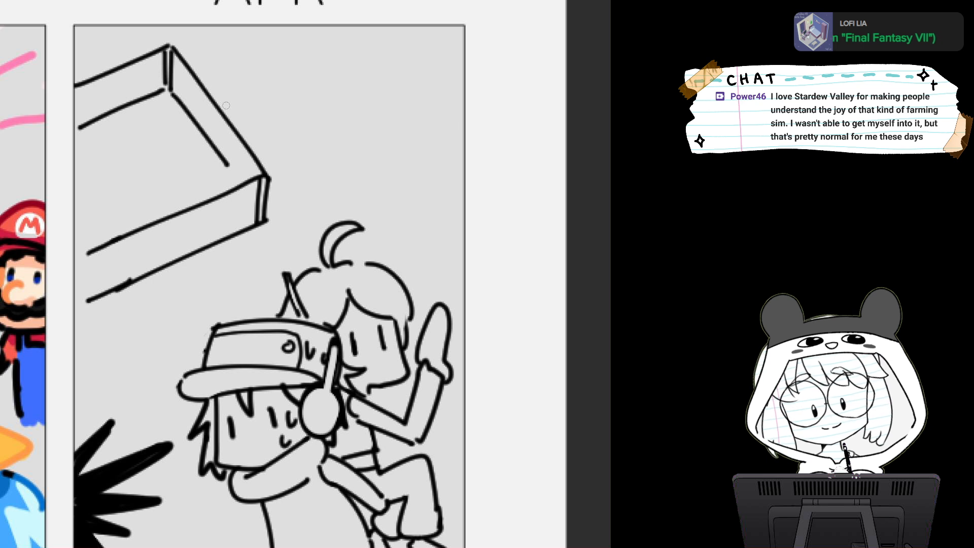
Draw a small dinosaur-like creature with a snout, dot eyes, short legs and a pointed tail standing inside the box
{"action": "mouse_move", "coordinate": [159, 184]}
{"action": "left_mouse_down"}
{"action": "mouse_move", "coordinate": [190, 181]}
{"action": "mouse_move", "coordinate": [205, 213]}
{"action": "mouse_move", "coordinate": [167, 208]}
{"action": "mouse_move", "coordinate": [178, 229]}
{"action": "mouse_move", "coordinate": [152, 222]}
{"action": "left_mouse_up"}
{"action": "left_click", "coordinate": [168, 191]}
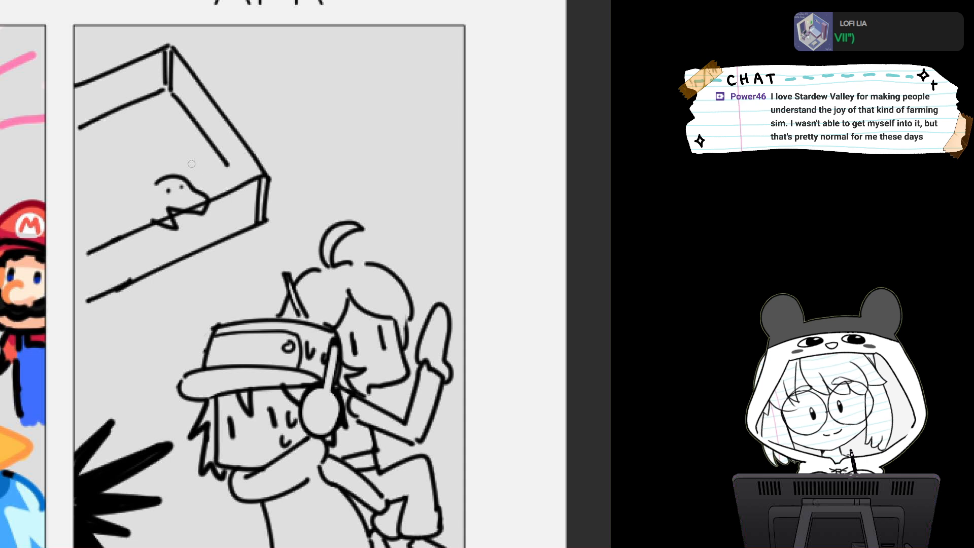
{"action": "mouse_move", "coordinate": [150, 181]}
{"action": "left_mouse_down"}
{"action": "mouse_move", "coordinate": [110, 184]}
{"action": "mouse_move", "coordinate": [83, 168]}
{"action": "mouse_move", "coordinate": [107, 226]}
{"action": "mouse_move", "coordinate": [169, 211]}
{"action": "mouse_move", "coordinate": [165, 229]}
{"action": "mouse_move", "coordinate": [181, 226]}
{"action": "mouse_move", "coordinate": [206, 203]}
{"action": "left_mouse_up"}
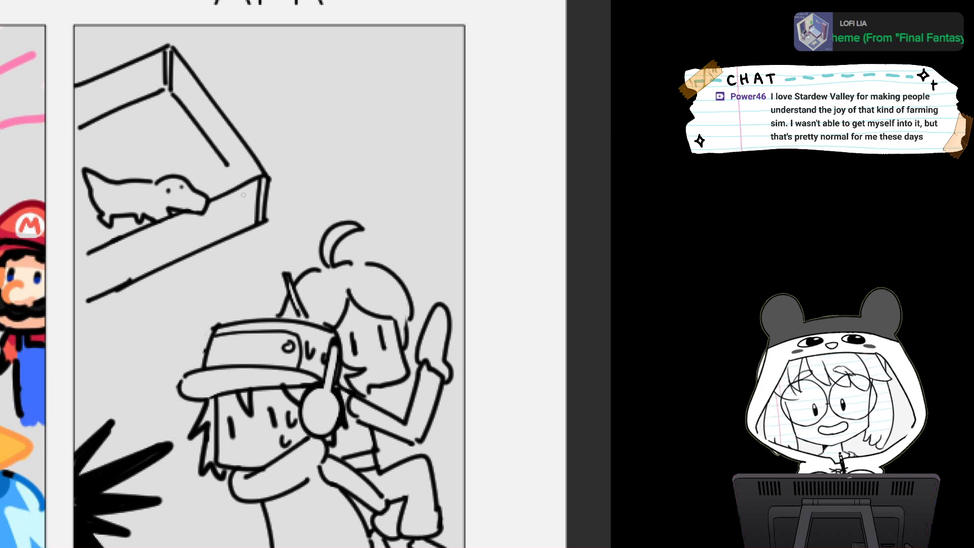
Cross-hatch the near wall of the box in the April panel along its whole length
{"action": "left_click_drag", "start_coordinate": [250, 187], "coordinate": [222, 242]}
{"action": "mouse_move", "coordinate": [250, 204]}
{"action": "left_mouse_down"}
{"action": "mouse_move", "coordinate": [235, 232]}
{"action": "mouse_move", "coordinate": [211, 231]}
{"action": "mouse_move", "coordinate": [176, 260]}
{"action": "left_mouse_up"}
{"action": "mouse_move", "coordinate": [187, 220]}
{"action": "left_mouse_down"}
{"action": "mouse_move", "coordinate": [157, 267]}
{"action": "mouse_move", "coordinate": [138, 278]}
{"action": "left_mouse_up"}
{"action": "mouse_move", "coordinate": [152, 231]}
{"action": "left_mouse_down"}
{"action": "mouse_move", "coordinate": [117, 287]}
{"action": "mouse_move", "coordinate": [112, 272]}
{"action": "mouse_move", "coordinate": [102, 288]}
{"action": "left_mouse_up"}
{"action": "mouse_move", "coordinate": [256, 187]}
{"action": "left_mouse_down"}
{"action": "mouse_move", "coordinate": [239, 201]}
{"action": "mouse_move", "coordinate": [256, 206]}
{"action": "mouse_move", "coordinate": [239, 232]}
{"action": "mouse_move", "coordinate": [149, 274]}
{"action": "left_mouse_up"}
{"action": "left_click_drag", "start_coordinate": [92, 253], "coordinate": [110, 274]}
{"action": "mouse_move", "coordinate": [108, 269]}
{"action": "left_mouse_down"}
{"action": "mouse_move", "coordinate": [130, 280]}
{"action": "mouse_move", "coordinate": [106, 289]}
{"action": "left_mouse_up"}
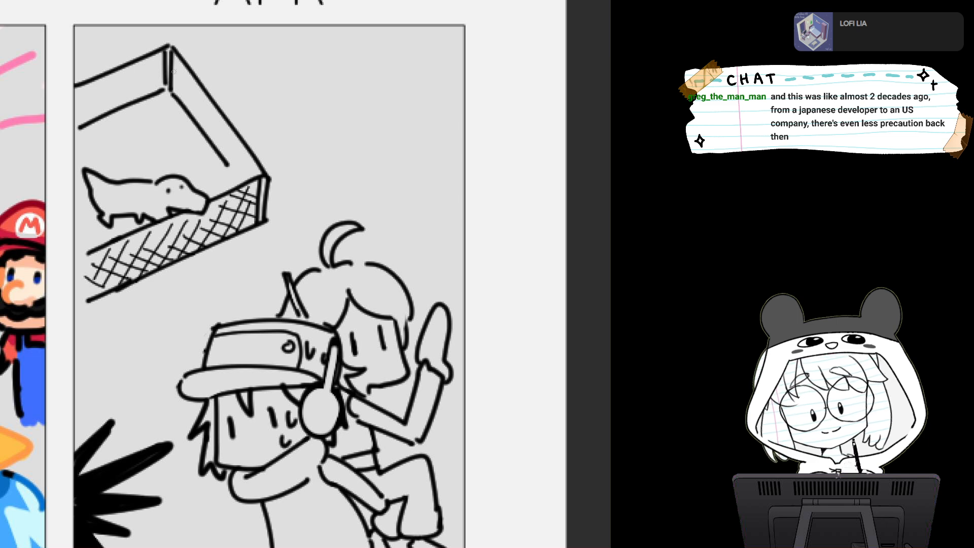
Cross-hatch the upper part of the box's sloping side wall and the adjoining part of its back wall
{"action": "left_click_drag", "start_coordinate": [172, 71], "coordinate": [208, 130]}
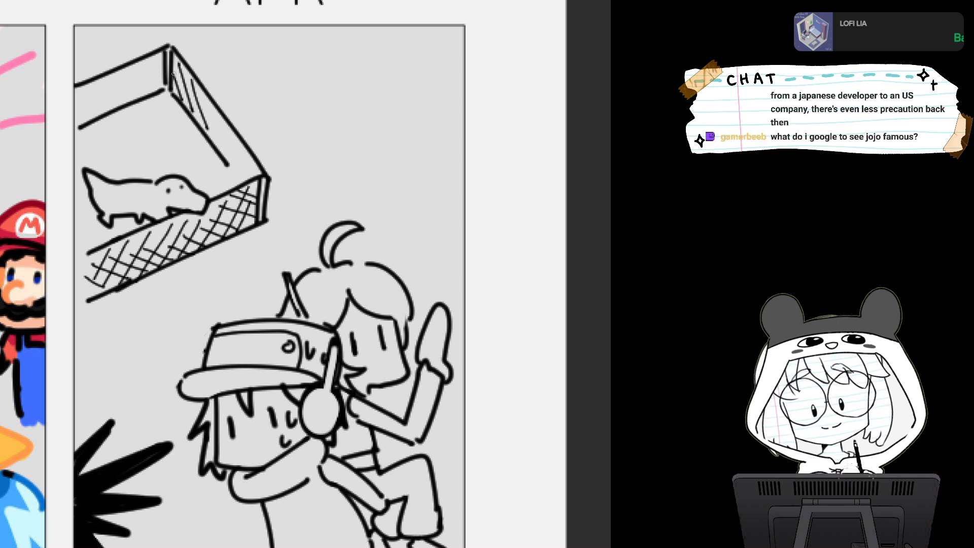
{"action": "mouse_move", "coordinate": [170, 89]}
{"action": "left_mouse_down"}
{"action": "mouse_move", "coordinate": [191, 75]}
{"action": "mouse_move", "coordinate": [202, 83]}
{"action": "left_mouse_up"}
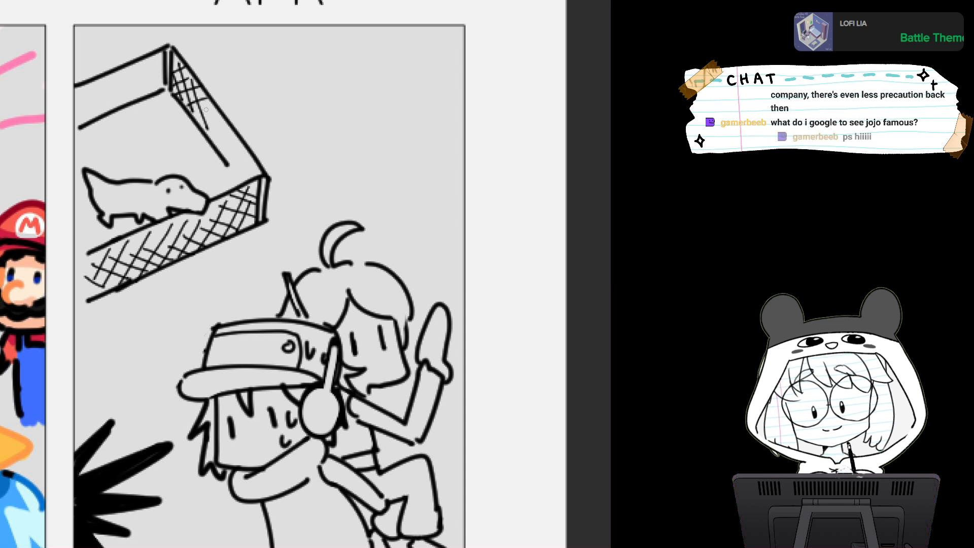
{"action": "mouse_move", "coordinate": [197, 118]}
{"action": "left_mouse_down"}
{"action": "mouse_move", "coordinate": [222, 107]}
{"action": "mouse_move", "coordinate": [221, 147]}
{"action": "mouse_move", "coordinate": [210, 120]}
{"action": "mouse_move", "coordinate": [226, 114]}
{"action": "left_mouse_up"}
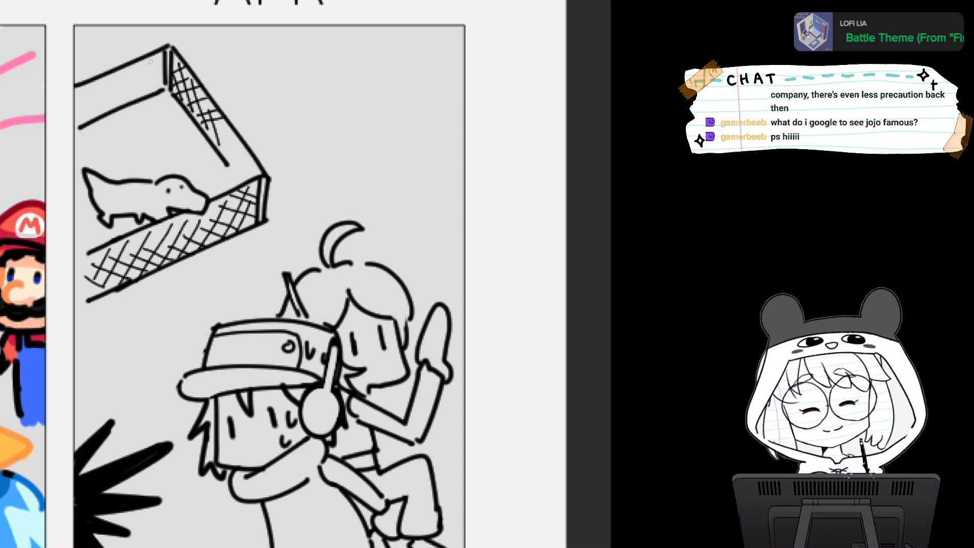
{"action": "left_click_drag", "start_coordinate": [146, 58], "coordinate": [161, 72]}
{"action": "mouse_move", "coordinate": [152, 54]}
{"action": "left_mouse_down"}
{"action": "mouse_move", "coordinate": [164, 68]}
{"action": "mouse_move", "coordinate": [154, 83]}
{"action": "left_mouse_up"}
{"action": "mouse_move", "coordinate": [151, 81]}
{"action": "left_mouse_down"}
{"action": "mouse_move", "coordinate": [160, 88]}
{"action": "mouse_move", "coordinate": [127, 82]}
{"action": "mouse_move", "coordinate": [138, 87]}
{"action": "mouse_move", "coordinate": [155, 66]}
{"action": "mouse_move", "coordinate": [122, 92]}
{"action": "left_mouse_up"}
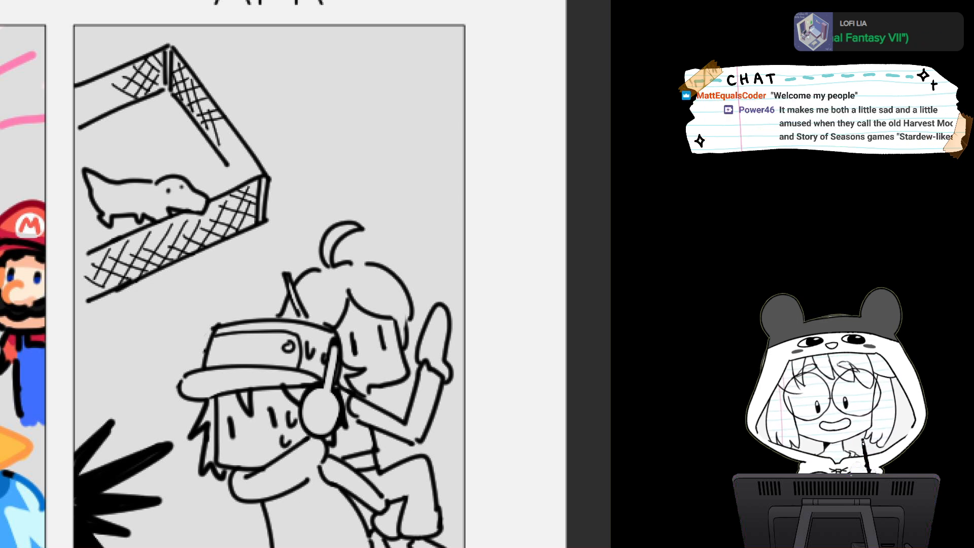
{"action": "left_click_drag", "start_coordinate": [129, 87], "coordinate": [106, 103]}
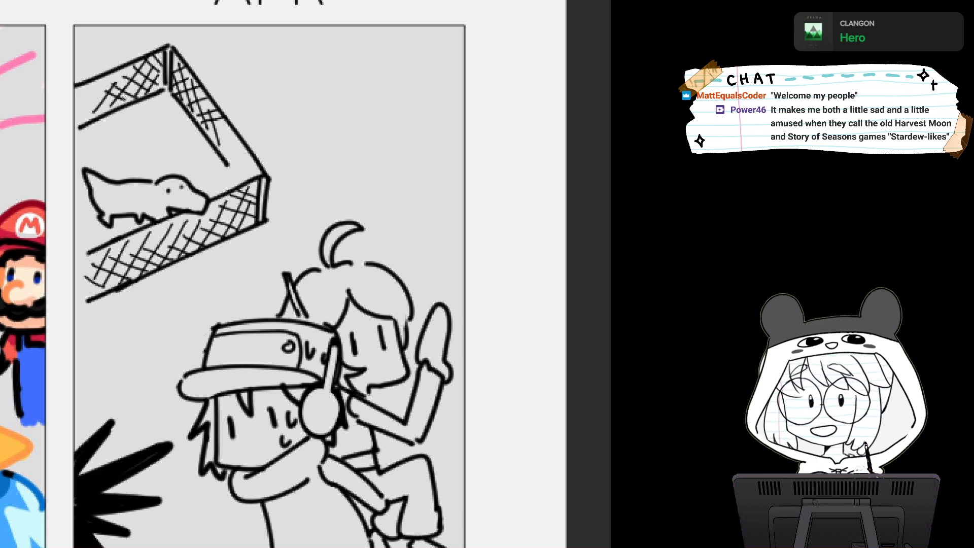
Examine the April line art up close and alongside the other panels on the whole template
{"action": "scroll", "coordinate": [279, 274], "scroll_direction": "down", "scroll_amount": 3}
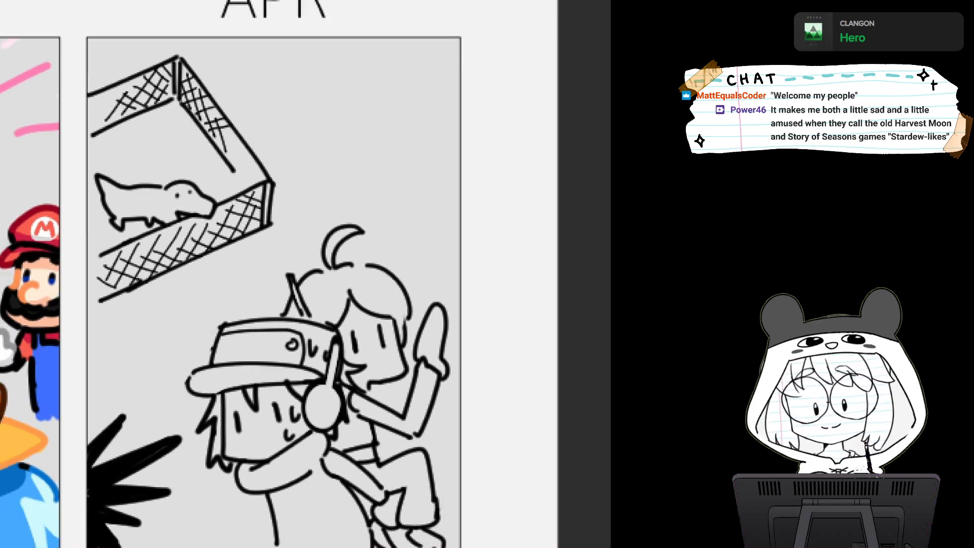
{"action": "scroll", "coordinate": [279, 274], "scroll_direction": "up", "scroll_amount": 3}
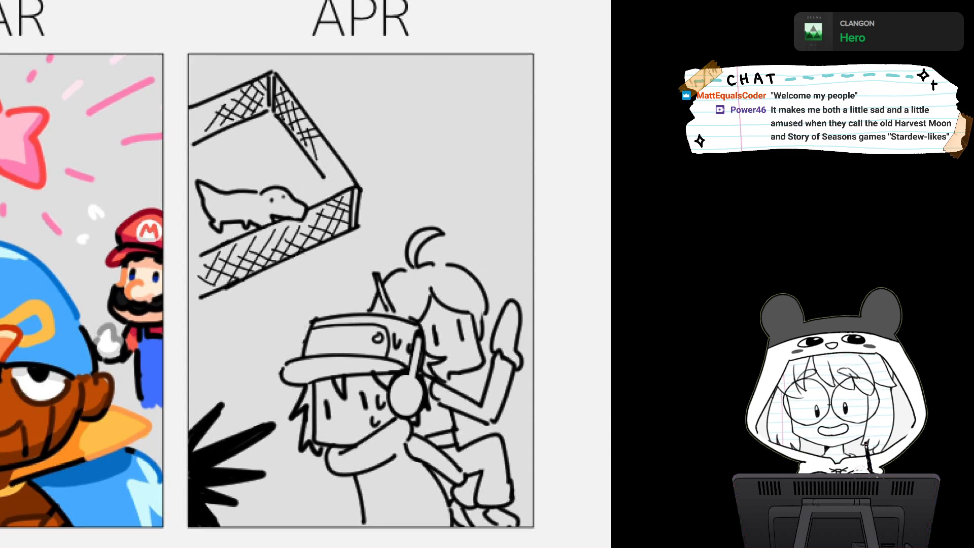
{"action": "scroll", "coordinate": [559, 178], "scroll_direction": "up", "scroll_amount": 3}
{"action": "scroll", "coordinate": [279, 274], "scroll_direction": "down", "scroll_amount": 2}
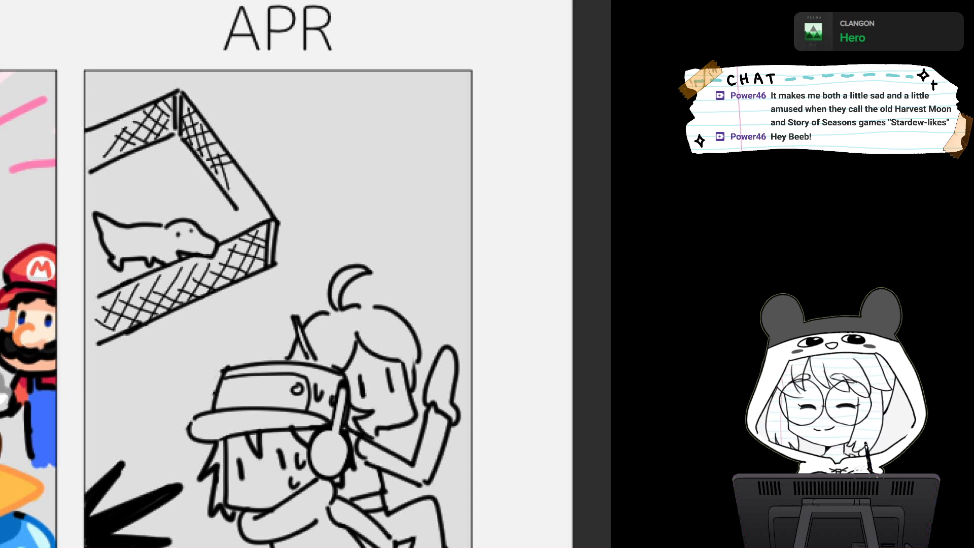
{"action": "left_click_drag", "start_coordinate": [285, 355], "coordinate": [293, 191]}
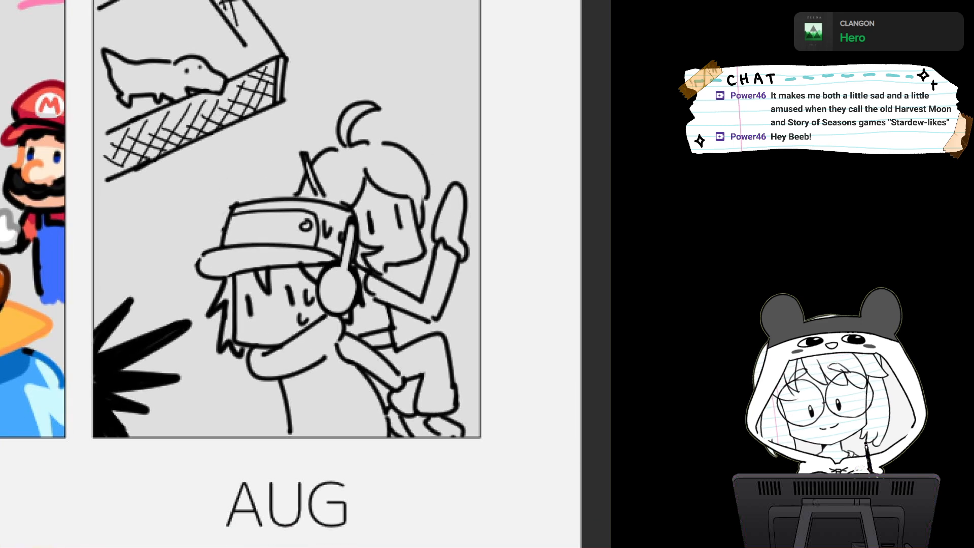
{"action": "scroll", "coordinate": [295, 274], "scroll_direction": "up", "scroll_amount": 3}
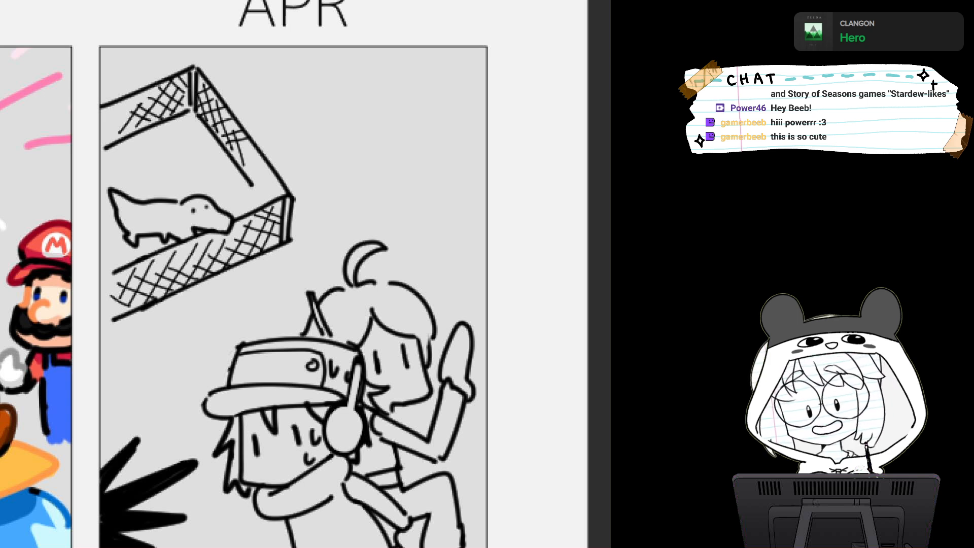
{"action": "left_click_drag", "start_coordinate": [295, 325], "coordinate": [343, 209]}
{"action": "scroll", "coordinate": [415, 313], "scroll_direction": "down", "scroll_amount": 5}
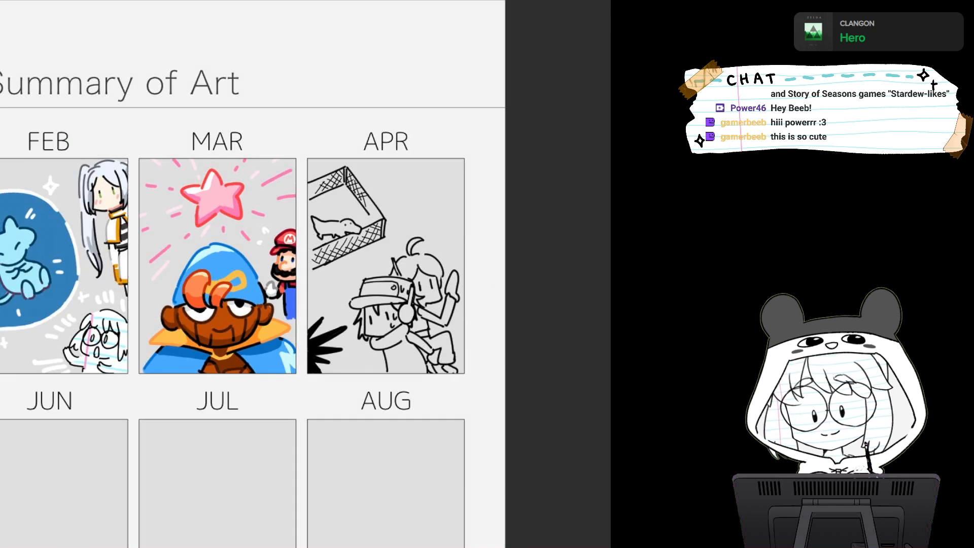
{"action": "scroll", "coordinate": [362, 333], "scroll_direction": "down", "scroll_amount": 3}
{"action": "left_click_drag", "start_coordinate": [361, 332], "coordinate": [456, 210]}
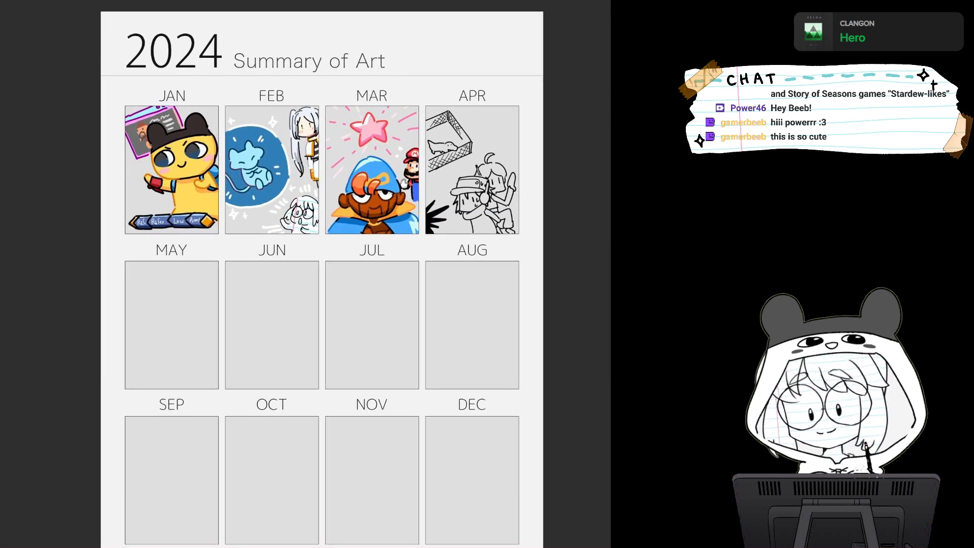
{"action": "scroll", "coordinate": [491, 344], "scroll_direction": "up", "scroll_amount": 3}
{"action": "left_click_drag", "start_coordinate": [355, 254], "coordinate": [220, 456]}
{"action": "scroll", "coordinate": [410, 330], "scroll_direction": "up", "scroll_amount": 3}
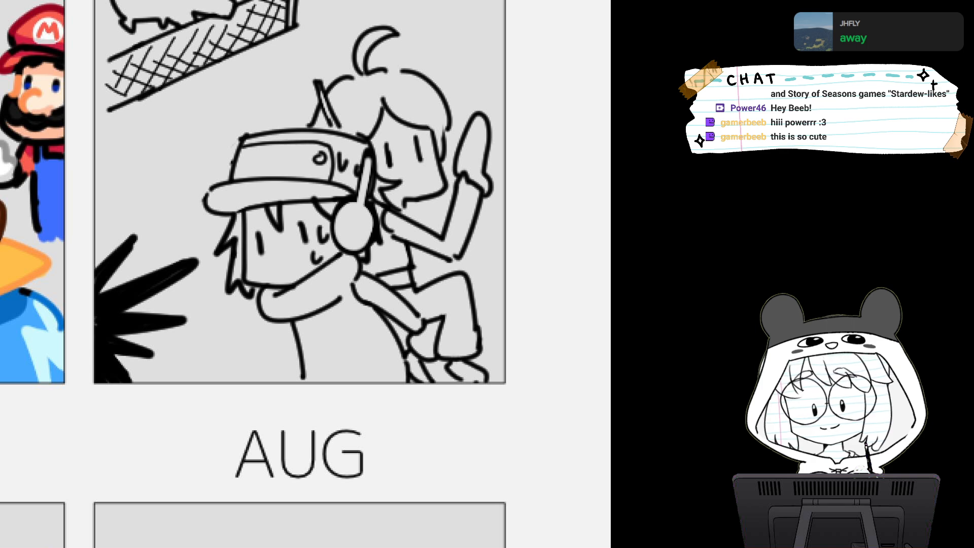
Paint white under the line art on both characters' faces, the front character's scarf, and the rear character's arms and waistband
{"action": "left_click_drag", "start_coordinate": [330, 228], "coordinate": [229, 306]}
{"action": "scroll", "coordinate": [368, 351], "scroll_direction": "up", "scroll_amount": 3}
{"action": "scroll", "coordinate": [368, 351], "scroll_direction": "down", "scroll_amount": 3}
{"action": "left_click_drag", "start_coordinate": [368, 350], "coordinate": [464, 382]}
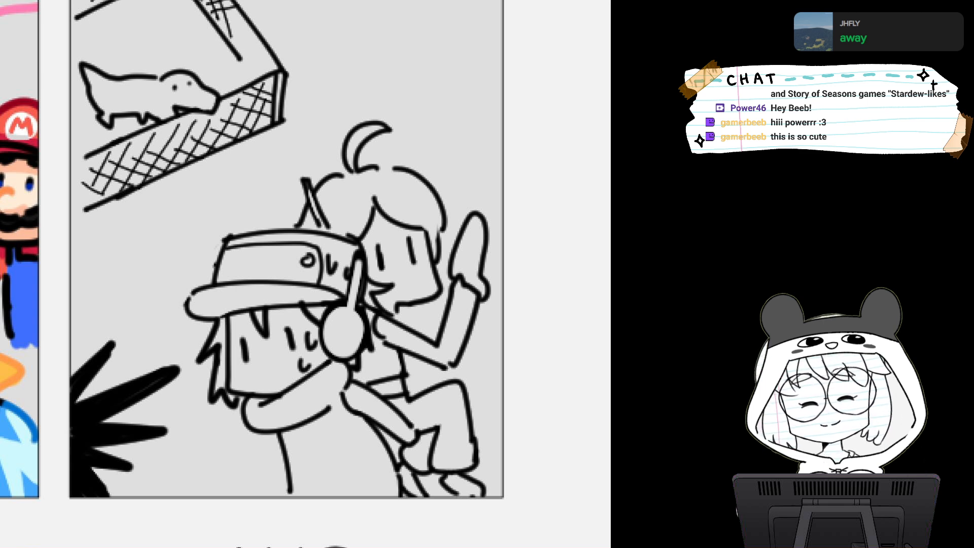
{"action": "mouse_move", "coordinate": [244, 320]}
{"action": "left_mouse_down"}
{"action": "mouse_move", "coordinate": [239, 307]}
{"action": "mouse_move", "coordinate": [237, 376]}
{"action": "mouse_move", "coordinate": [258, 310]}
{"action": "mouse_move", "coordinate": [256, 375]}
{"action": "mouse_move", "coordinate": [281, 311]}
{"action": "mouse_move", "coordinate": [314, 371]}
{"action": "mouse_move", "coordinate": [322, 315]}
{"action": "mouse_move", "coordinate": [345, 333]}
{"action": "left_mouse_up"}
{"action": "mouse_move", "coordinate": [287, 384]}
{"action": "left_mouse_down"}
{"action": "mouse_move", "coordinate": [309, 436]}
{"action": "mouse_move", "coordinate": [355, 386]}
{"action": "mouse_move", "coordinate": [406, 429]}
{"action": "mouse_move", "coordinate": [368, 401]}
{"action": "left_mouse_up"}
{"action": "mouse_move", "coordinate": [361, 223]}
{"action": "left_mouse_down"}
{"action": "mouse_move", "coordinate": [371, 238]}
{"action": "mouse_move", "coordinate": [386, 213]}
{"action": "mouse_move", "coordinate": [401, 269]}
{"action": "mouse_move", "coordinate": [401, 223]}
{"action": "mouse_move", "coordinate": [424, 233]}
{"action": "mouse_move", "coordinate": [419, 288]}
{"action": "mouse_move", "coordinate": [401, 238]}
{"action": "mouse_move", "coordinate": [406, 221]}
{"action": "mouse_move", "coordinate": [423, 236]}
{"action": "left_mouse_up"}
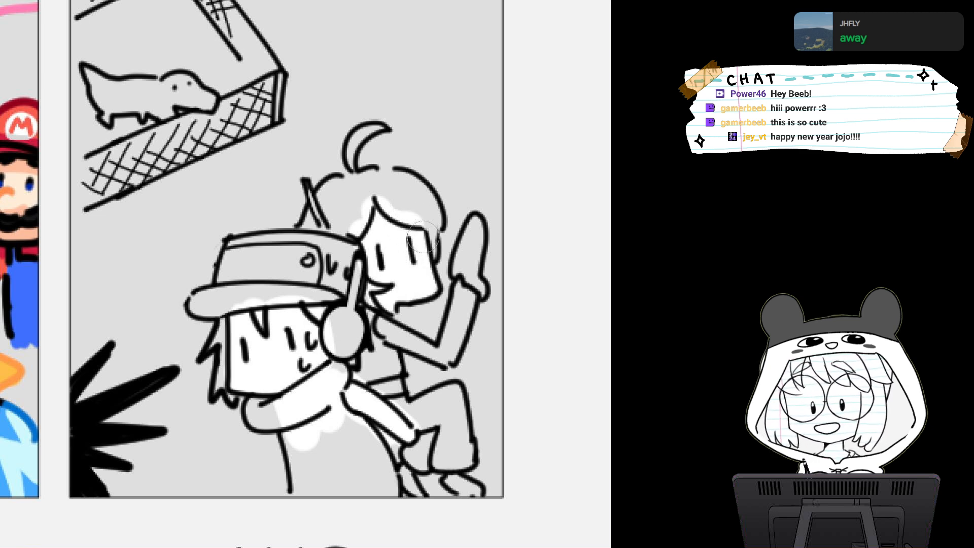
{"action": "mouse_move", "coordinate": [423, 236]}
{"action": "left_mouse_down"}
{"action": "mouse_move", "coordinate": [406, 226]}
{"action": "mouse_move", "coordinate": [413, 218]}
{"action": "mouse_move", "coordinate": [434, 236]}
{"action": "mouse_move", "coordinate": [430, 223]}
{"action": "mouse_move", "coordinate": [419, 235]}
{"action": "mouse_move", "coordinate": [378, 205]}
{"action": "mouse_move", "coordinate": [355, 228]}
{"action": "mouse_move", "coordinate": [376, 236]}
{"action": "left_mouse_up"}
{"action": "mouse_move", "coordinate": [378, 317]}
{"action": "left_mouse_down"}
{"action": "mouse_move", "coordinate": [409, 348]}
{"action": "mouse_move", "coordinate": [406, 338]}
{"action": "mouse_move", "coordinate": [441, 358]}
{"action": "mouse_move", "coordinate": [457, 305]}
{"action": "mouse_move", "coordinate": [455, 341]}
{"action": "mouse_move", "coordinate": [467, 318]}
{"action": "mouse_move", "coordinate": [461, 280]}
{"action": "mouse_move", "coordinate": [460, 303]}
{"action": "left_mouse_up"}
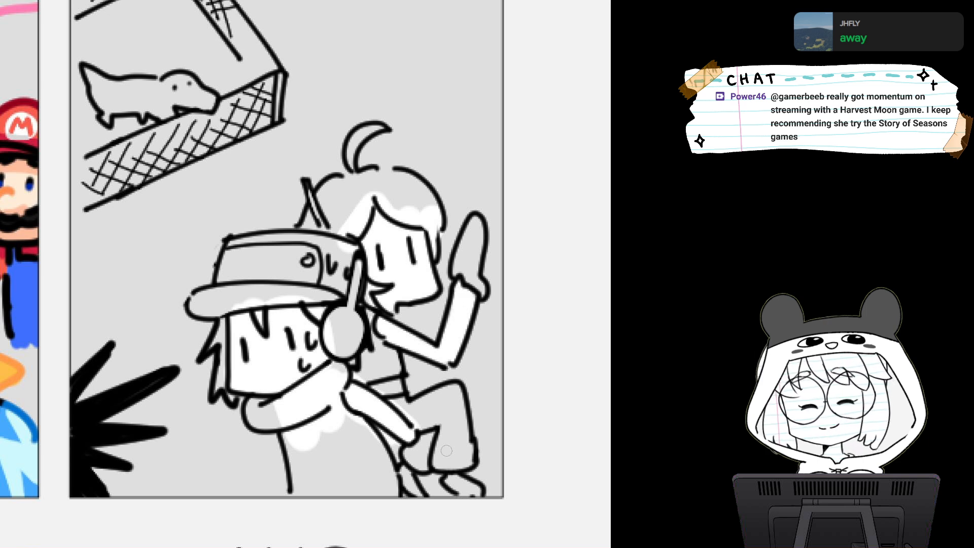
{"action": "mouse_move", "coordinate": [385, 382]}
{"action": "left_mouse_down"}
{"action": "mouse_move", "coordinate": [391, 391]}
{"action": "mouse_move", "coordinate": [397, 375]}
{"action": "mouse_move", "coordinate": [379, 400]}
{"action": "mouse_move", "coordinate": [359, 405]}
{"action": "left_mouse_up"}
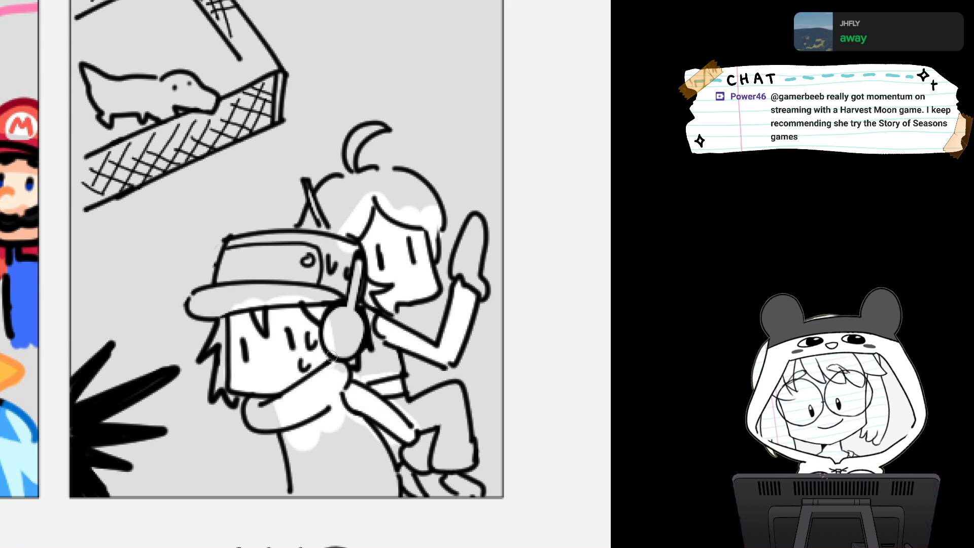
Paint the front panel and most of the brim of the front character's hat white
{"action": "key", "text": "ctrl+minus"}
{"action": "key", "text": "ctrl+minus"}
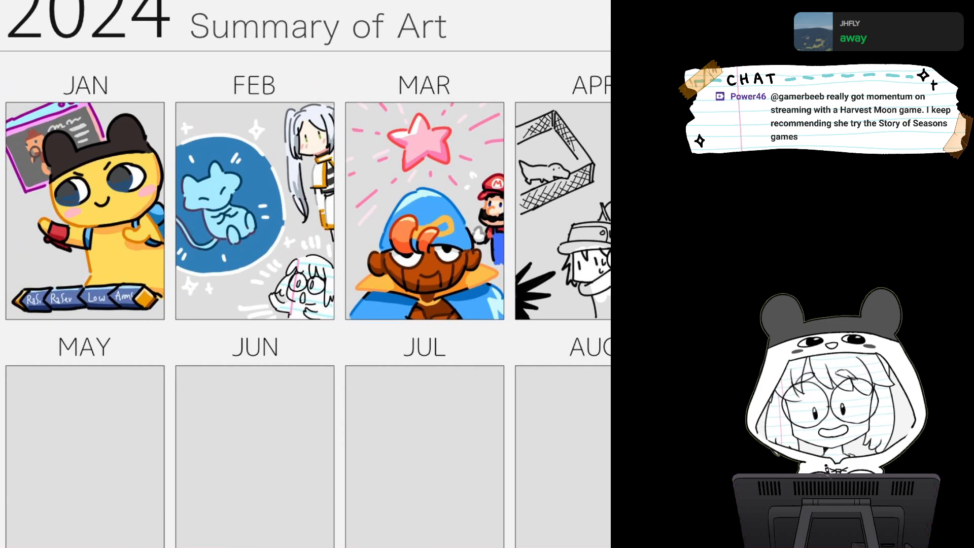
{"action": "scroll", "coordinate": [353, 366], "scroll_direction": "up", "scroll_amount": 8}
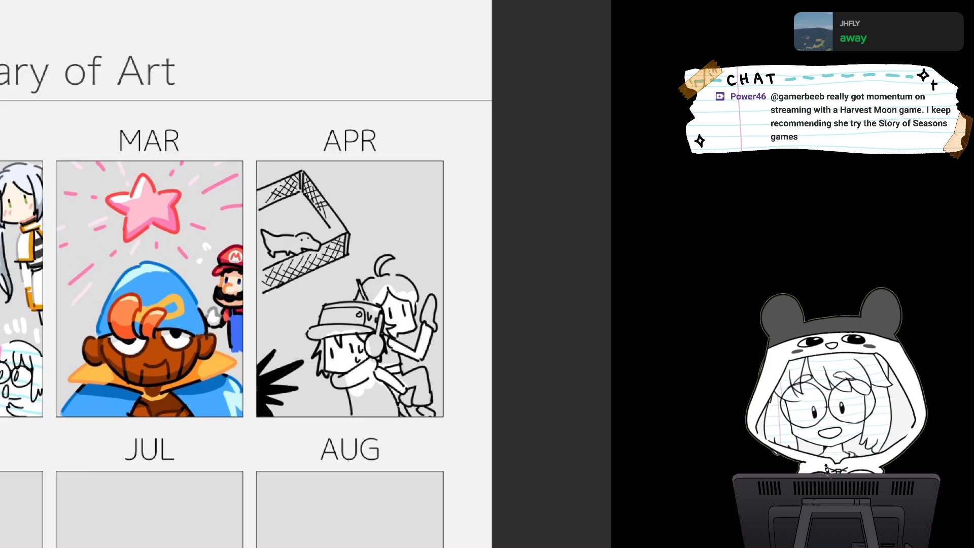
{"action": "scroll", "coordinate": [286, 226], "scroll_direction": "down", "scroll_amount": 3}
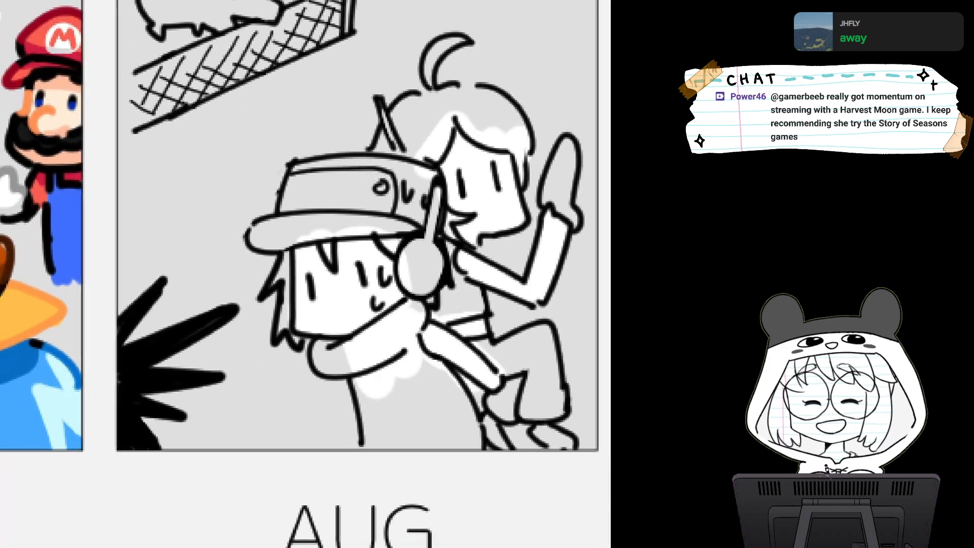
{"action": "scroll", "coordinate": [286, 226], "scroll_direction": "up", "scroll_amount": 1}
{"action": "mouse_move", "coordinate": [285, 226]}
{"action": "left_mouse_down"}
{"action": "mouse_move", "coordinate": [266, 244]}
{"action": "mouse_move", "coordinate": [368, 215]}
{"action": "mouse_move", "coordinate": [332, 213]}
{"action": "mouse_move", "coordinate": [355, 211]}
{"action": "mouse_move", "coordinate": [339, 224]}
{"action": "mouse_move", "coordinate": [393, 251]}
{"action": "mouse_move", "coordinate": [383, 277]}
{"action": "mouse_move", "coordinate": [350, 249]}
{"action": "mouse_move", "coordinate": [301, 251]}
{"action": "mouse_move", "coordinate": [305, 272]}
{"action": "left_mouse_up"}
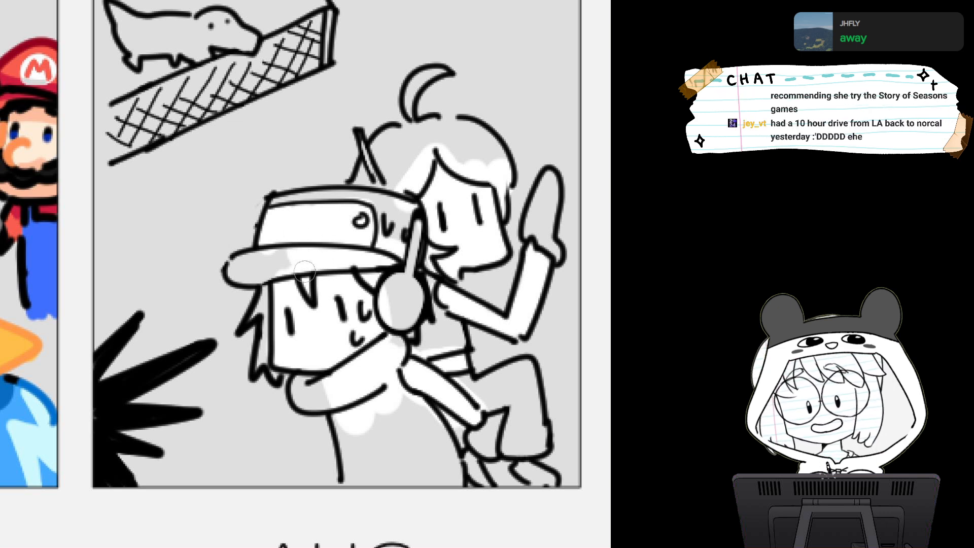
{"action": "scroll", "coordinate": [304, 271], "scroll_direction": "down", "scroll_amount": 2}
{"action": "scroll", "coordinate": [325, 233], "scroll_direction": "up", "scroll_amount": 1}
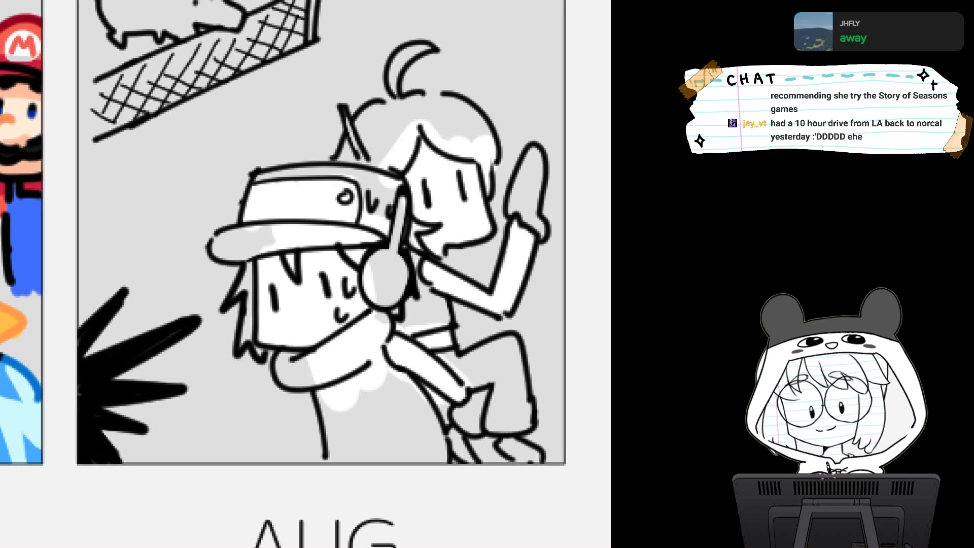
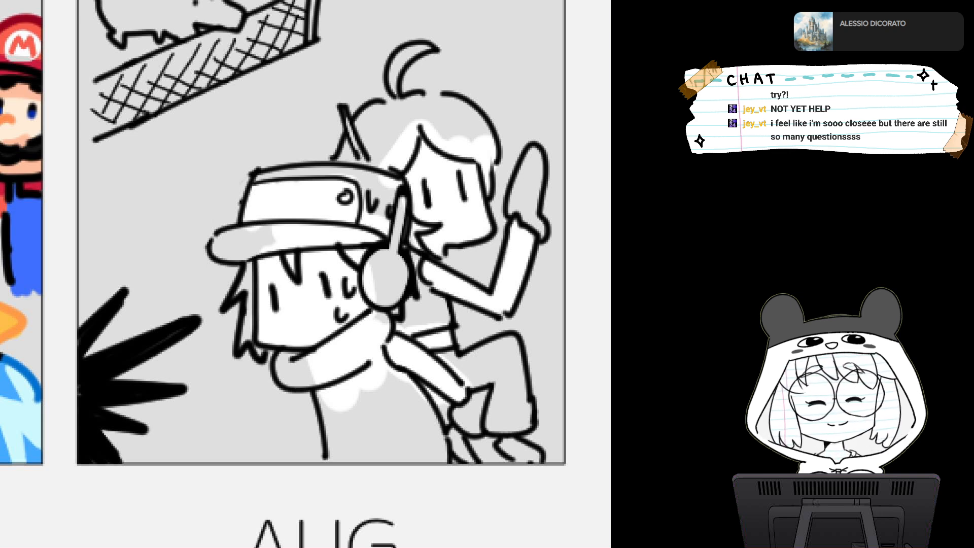
Colour the rear character's hair golden yellow, including the curved tuft on top and the lock beside the chin
{"action": "mouse_move", "coordinate": [401, 115]}
{"action": "left_mouse_down"}
{"action": "mouse_move", "coordinate": [365, 127]}
{"action": "mouse_move", "coordinate": [383, 160]}
{"action": "mouse_move", "coordinate": [401, 153]}
{"action": "mouse_move", "coordinate": [405, 123]}
{"action": "mouse_move", "coordinate": [401, 163]}
{"action": "mouse_move", "coordinate": [414, 109]}
{"action": "left_mouse_up"}
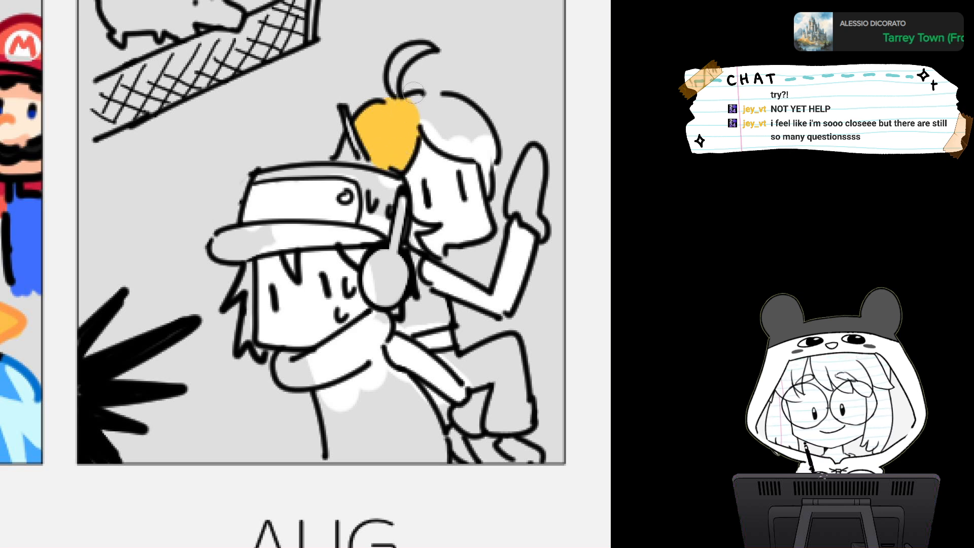
{"action": "mouse_move", "coordinate": [401, 58]}
{"action": "left_mouse_down"}
{"action": "mouse_move", "coordinate": [394, 85]}
{"action": "mouse_move", "coordinate": [429, 50]}
{"action": "left_mouse_up"}
{"action": "left_click_drag", "start_coordinate": [391, 78], "coordinate": [395, 95]}
{"action": "mouse_move", "coordinate": [348, 156]}
{"action": "left_mouse_down"}
{"action": "mouse_move", "coordinate": [345, 146]}
{"action": "mouse_move", "coordinate": [352, 155]}
{"action": "left_mouse_up"}
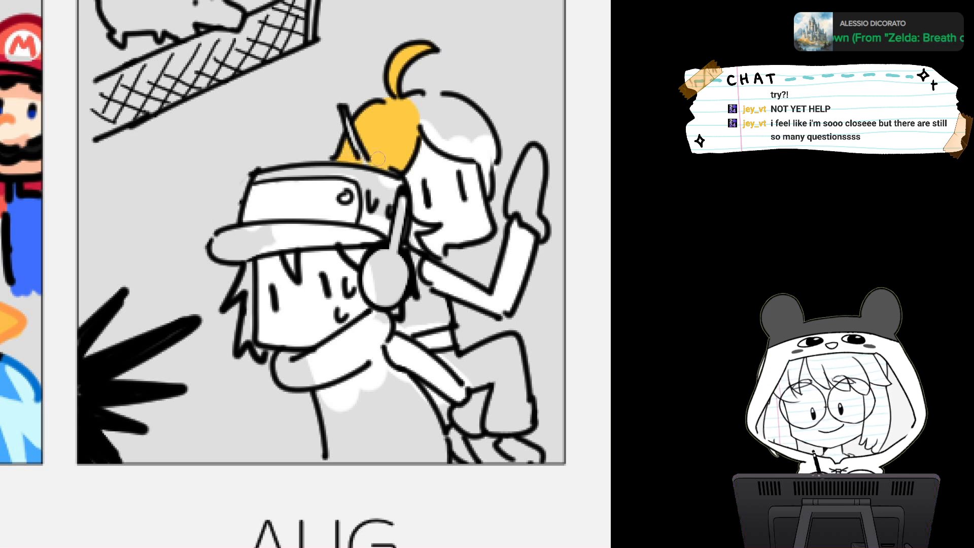
{"action": "mouse_move", "coordinate": [414, 103]}
{"action": "left_mouse_down"}
{"action": "mouse_move", "coordinate": [472, 115]}
{"action": "mouse_move", "coordinate": [479, 140]}
{"action": "mouse_move", "coordinate": [431, 111]}
{"action": "mouse_move", "coordinate": [439, 136]}
{"action": "mouse_move", "coordinate": [456, 130]}
{"action": "mouse_move", "coordinate": [472, 147]}
{"action": "mouse_move", "coordinate": [443, 120]}
{"action": "mouse_move", "coordinate": [483, 131]}
{"action": "mouse_move", "coordinate": [450, 91]}
{"action": "mouse_move", "coordinate": [476, 119]}
{"action": "mouse_move", "coordinate": [488, 188]}
{"action": "mouse_move", "coordinate": [479, 175]}
{"action": "left_mouse_up"}
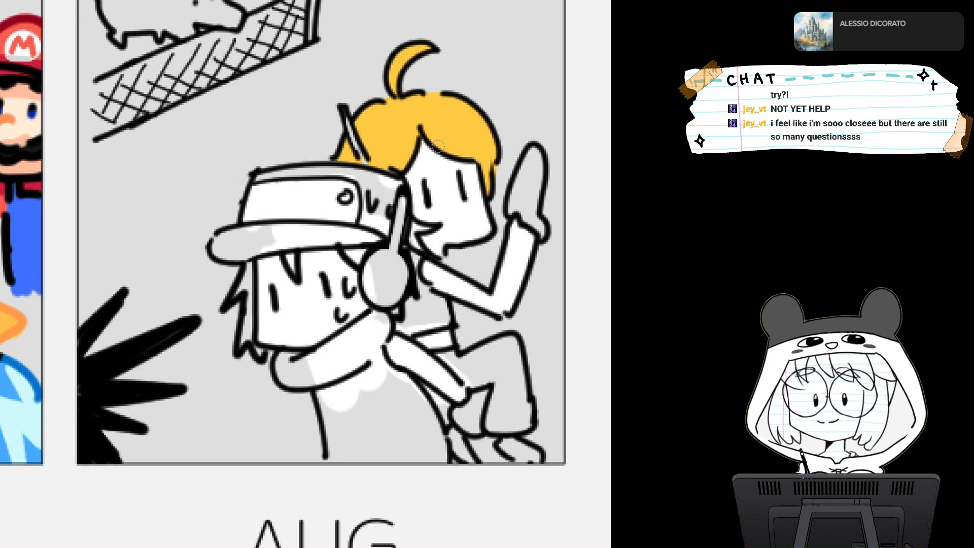
{"action": "mouse_move", "coordinate": [415, 226]}
{"action": "left_mouse_down"}
{"action": "mouse_move", "coordinate": [430, 227]}
{"action": "mouse_move", "coordinate": [413, 237]}
{"action": "mouse_move", "coordinate": [421, 227]}
{"action": "mouse_move", "coordinate": [347, 240]}
{"action": "mouse_move", "coordinate": [347, 209]}
{"action": "mouse_move", "coordinate": [362, 258]}
{"action": "left_mouse_up"}
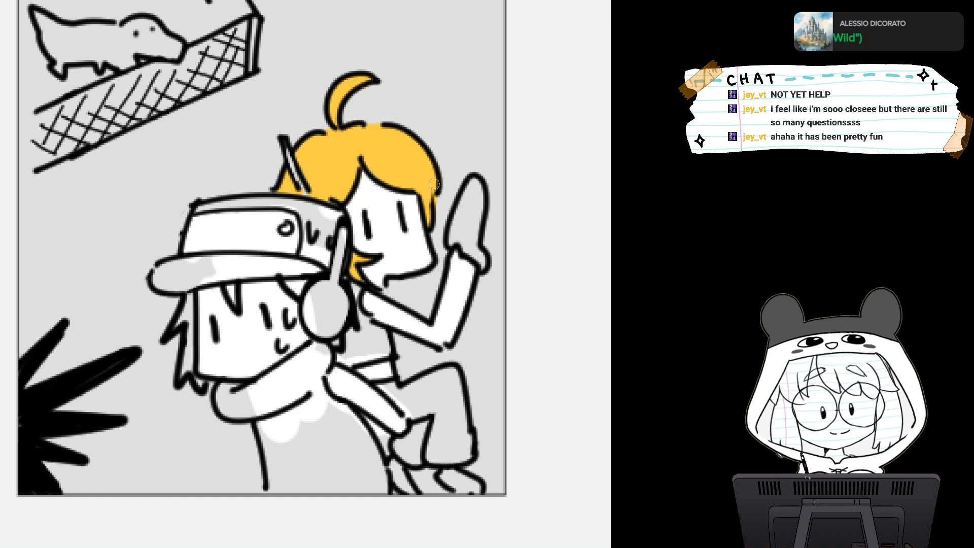
Sample the red from Mario's cap in the March panel and start colouring the outer tip of the front character's hat brim
{"action": "key", "text": "ctrl+minus"}
{"action": "key", "text": "ctrl+minus"}
{"action": "left_click_drag", "start_coordinate": [93, 149], "coordinate": [65, 181]}
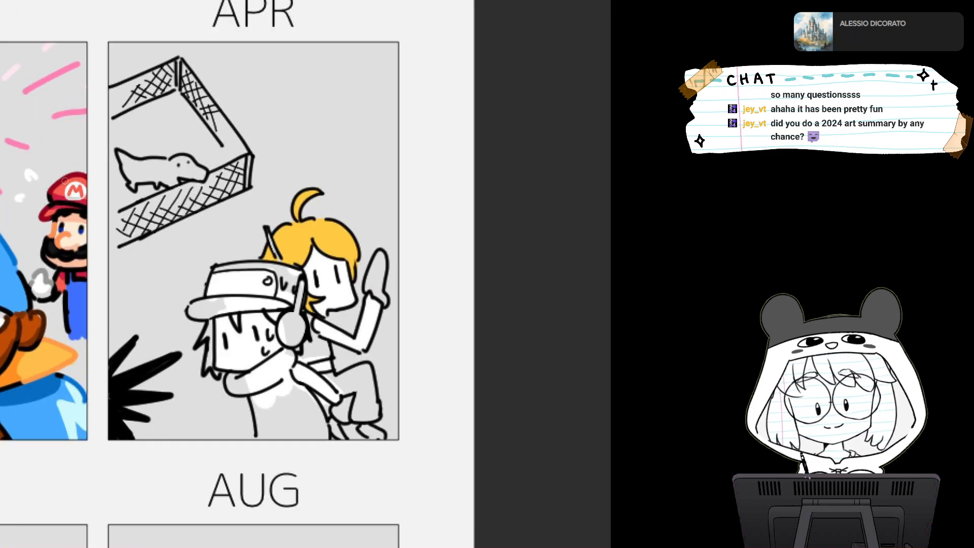
{"action": "left_click", "coordinate": [60, 187], "text": "alt"}
{"action": "key", "text": "ctrl+plus"}
{"action": "key", "text": "ctrl+plus"}
{"action": "left_click_drag", "start_coordinate": [305, 284], "coordinate": [386, 291]}
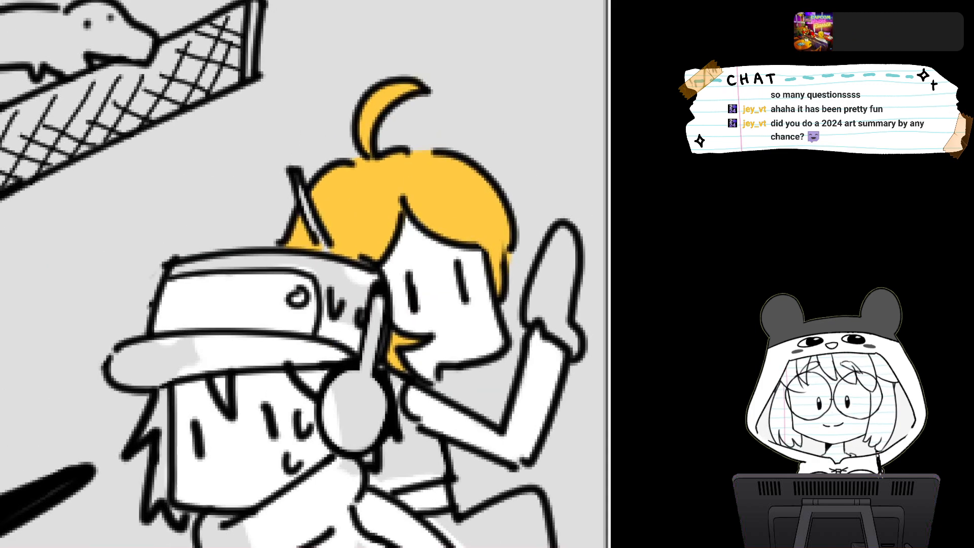
{"action": "left_click_drag", "start_coordinate": [152, 343], "coordinate": [130, 357]}
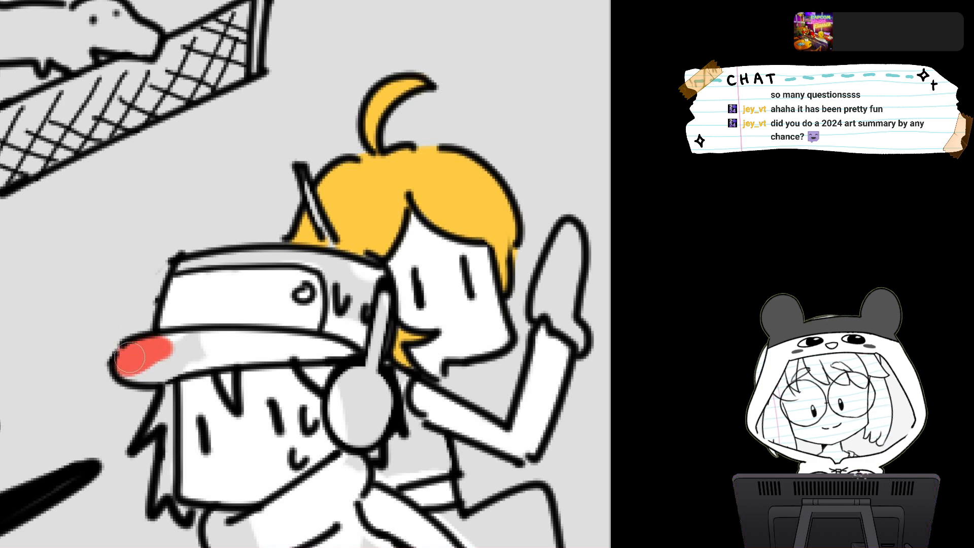
Fill the rest of the hat brim and the crown around the white front panel with the same red
{"action": "key", "text": "ctrl+minus"}
{"action": "key", "text": "ctrl+plus"}
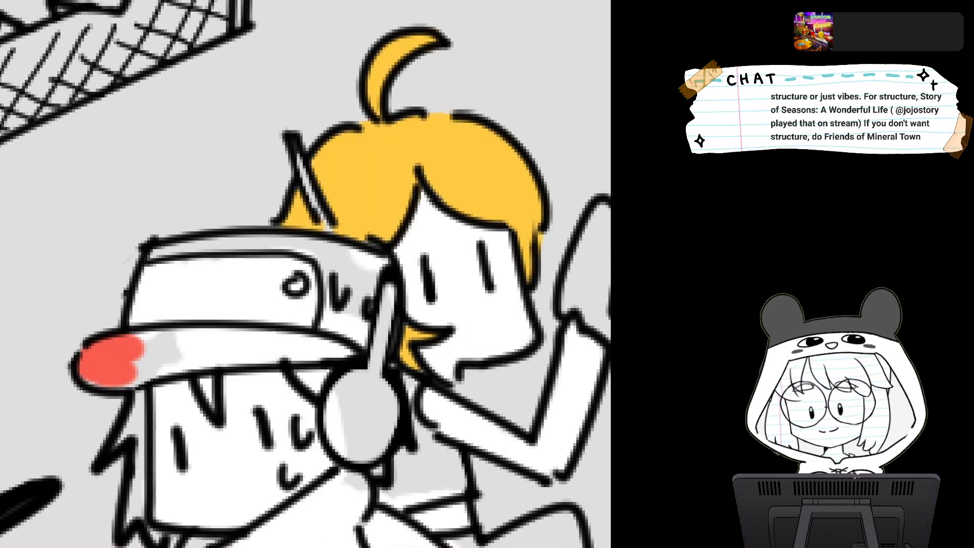
{"action": "key", "text": "ctrl+plus"}
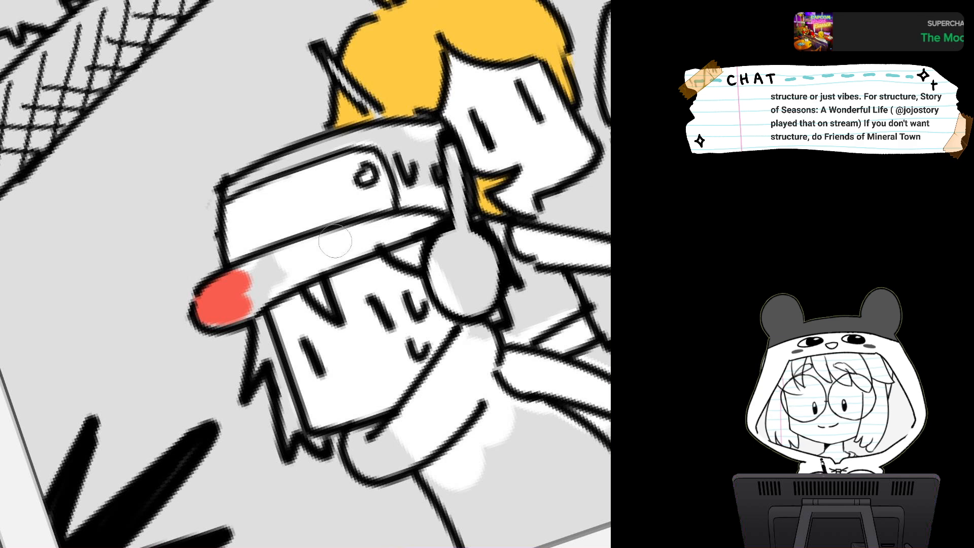
{"action": "mouse_move", "coordinate": [254, 277]}
{"action": "left_mouse_down"}
{"action": "mouse_move", "coordinate": [243, 281]}
{"action": "mouse_move", "coordinate": [286, 264]}
{"action": "mouse_move", "coordinate": [271, 277]}
{"action": "mouse_move", "coordinate": [305, 249]}
{"action": "mouse_move", "coordinate": [253, 299]}
{"action": "mouse_move", "coordinate": [218, 315]}
{"action": "mouse_move", "coordinate": [299, 256]}
{"action": "mouse_move", "coordinate": [259, 266]}
{"action": "mouse_move", "coordinate": [365, 228]}
{"action": "mouse_move", "coordinate": [437, 218]}
{"action": "mouse_move", "coordinate": [281, 285]}
{"action": "mouse_move", "coordinate": [386, 234]}
{"action": "mouse_move", "coordinate": [329, 248]}
{"action": "mouse_move", "coordinate": [436, 218]}
{"action": "left_mouse_up"}
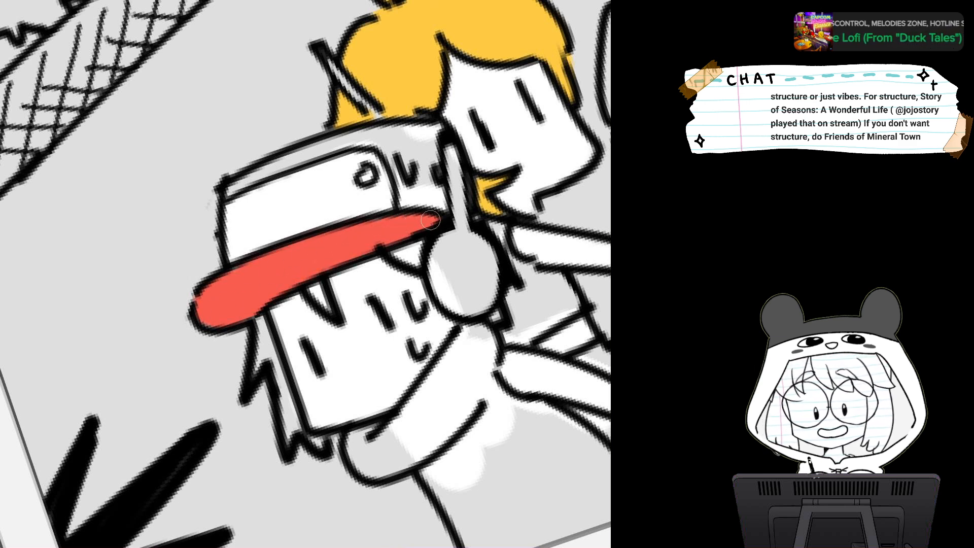
{"action": "mouse_move", "coordinate": [234, 177]}
{"action": "left_mouse_down"}
{"action": "mouse_move", "coordinate": [238, 190]}
{"action": "mouse_move", "coordinate": [378, 133]}
{"action": "mouse_move", "coordinate": [236, 185]}
{"action": "mouse_move", "coordinate": [406, 130]}
{"action": "mouse_move", "coordinate": [436, 128]}
{"action": "mouse_move", "coordinate": [422, 129]}
{"action": "mouse_move", "coordinate": [436, 146]}
{"action": "mouse_move", "coordinate": [437, 127]}
{"action": "mouse_move", "coordinate": [437, 201]}
{"action": "mouse_move", "coordinate": [387, 141]}
{"action": "mouse_move", "coordinate": [401, 153]}
{"action": "mouse_move", "coordinate": [406, 196]}
{"action": "mouse_move", "coordinate": [437, 203]}
{"action": "mouse_move", "coordinate": [423, 188]}
{"action": "mouse_move", "coordinate": [419, 134]}
{"action": "mouse_move", "coordinate": [392, 137]}
{"action": "mouse_move", "coordinate": [442, 197]}
{"action": "left_mouse_up"}
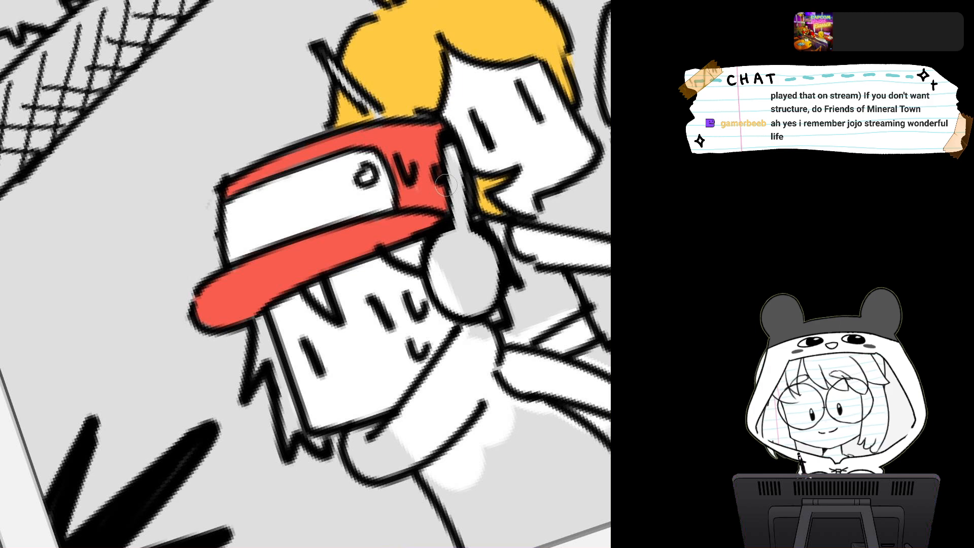
{"action": "key", "text": "5"}
{"action": "scroll", "coordinate": [306, 274], "scroll_direction": "down", "scroll_amount": 5}
{"action": "scroll", "coordinate": [306, 274], "scroll_direction": "up", "scroll_amount": 6}
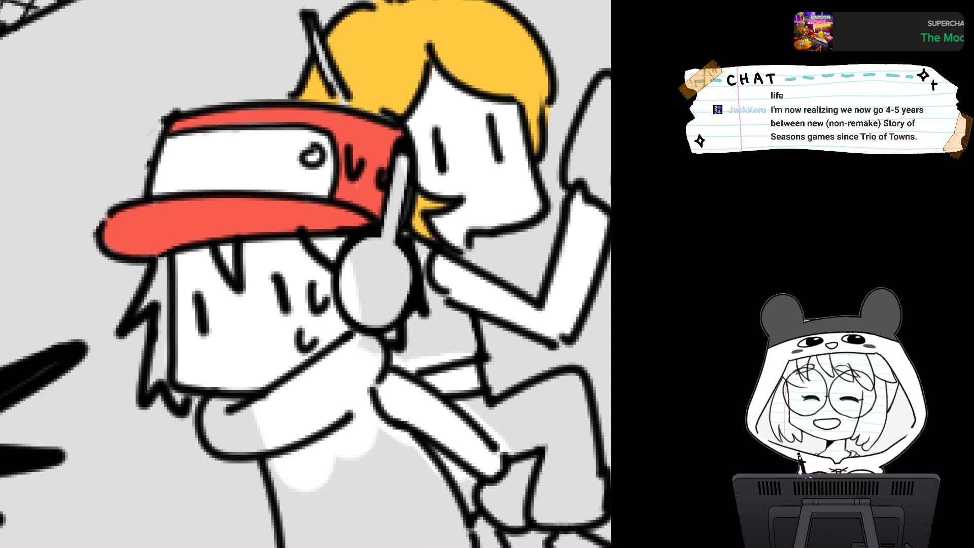
{"action": "scroll", "coordinate": [306, 274], "scroll_direction": "down", "scroll_amount": 5}
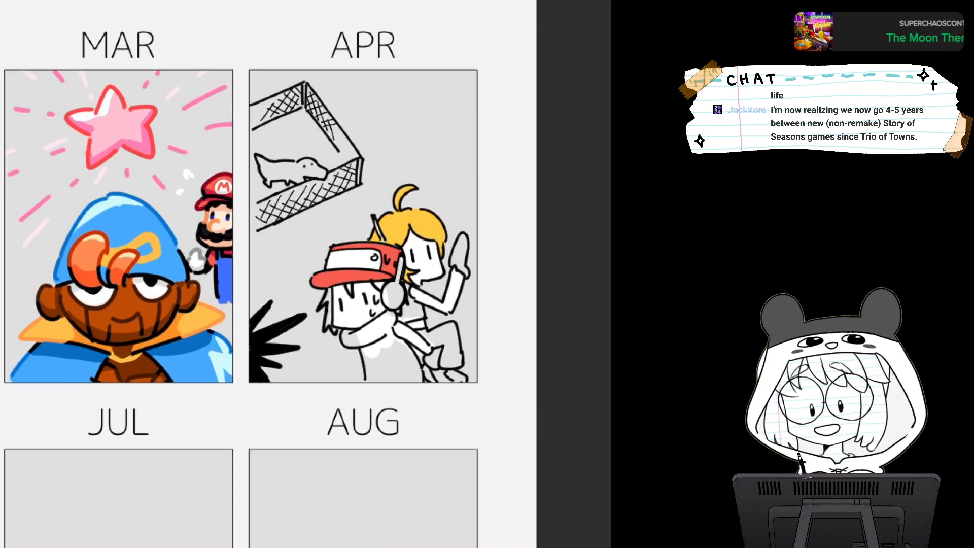
{"action": "scroll", "coordinate": [306, 274], "scroll_direction": "up", "scroll_amount": 5}
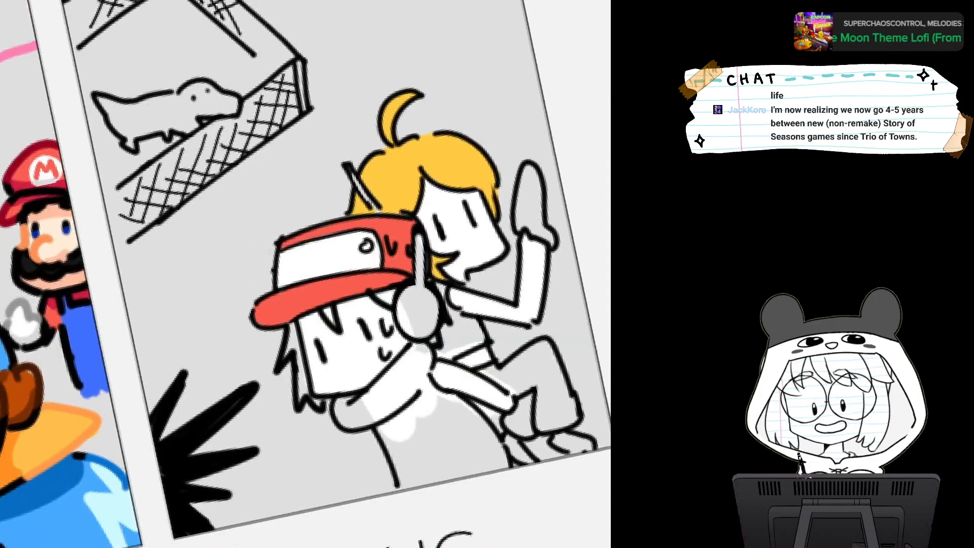
{"action": "scroll", "coordinate": [306, 274], "scroll_direction": "up", "scroll_amount": 3}
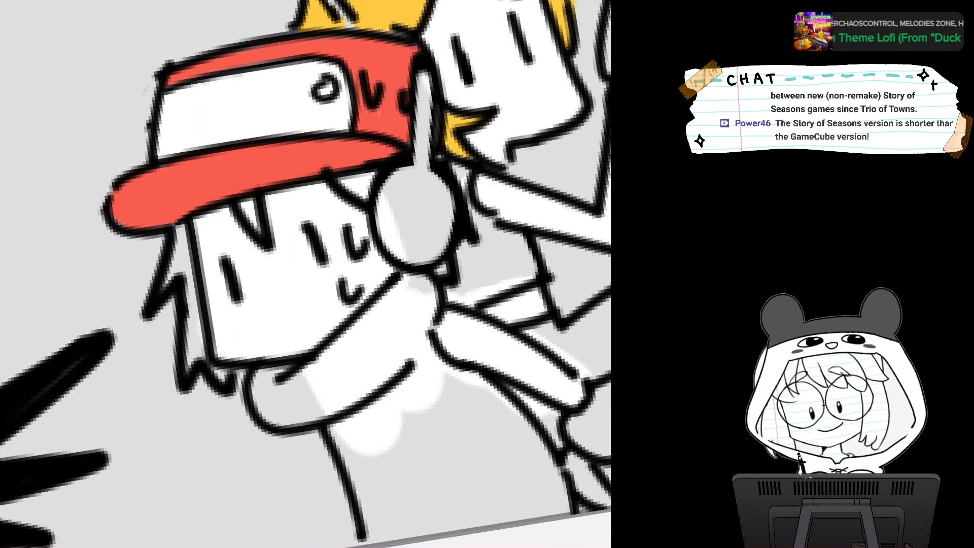
{"action": "key", "text": "asciicircum"}
{"action": "key", "text": "asciicircum"}
{"action": "key", "text": "asciicircum"}
{"action": "key", "text": "asciicircum"}
{"action": "key", "text": "minus"}
{"action": "key", "text": "minus"}
{"action": "key", "text": "minus"}
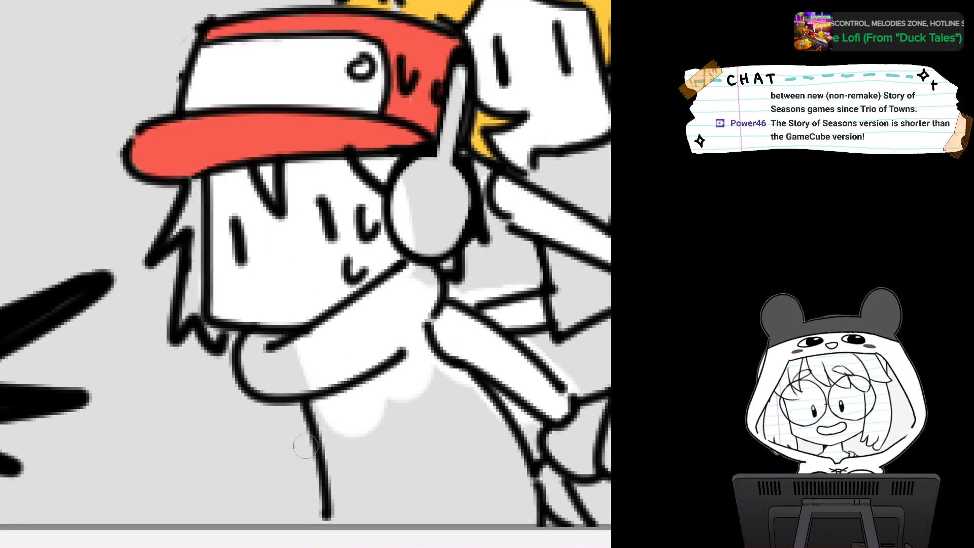
Colour the front character's hair dark grey, including the jagged locks beside the face and the bangs under the hat brim
{"action": "scroll", "coordinate": [306, 447], "scroll_direction": "up", "scroll_amount": 2}
{"action": "key", "text": "minus"}
{"action": "left_click_drag", "start_coordinate": [255, 287], "coordinate": [357, 262]}
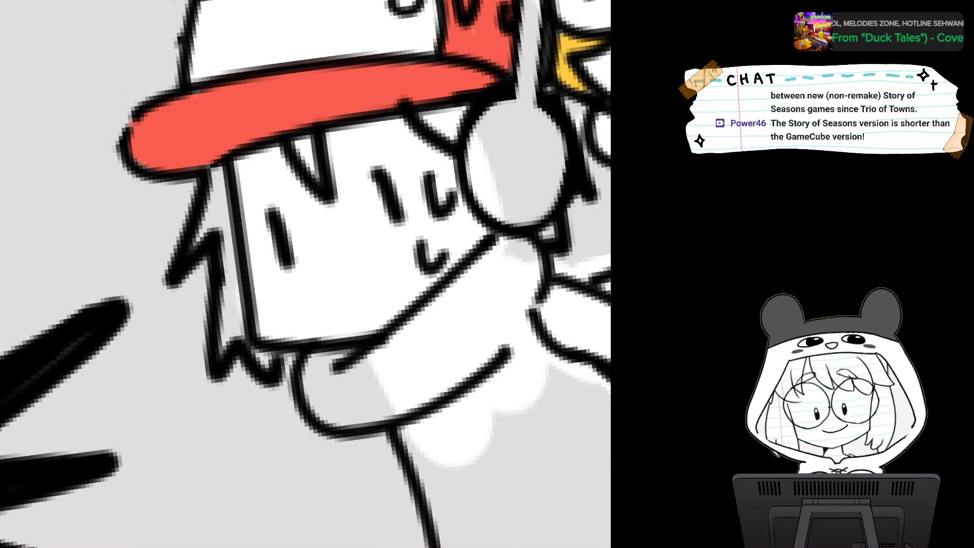
{"action": "scroll", "coordinate": [306, 274], "scroll_direction": "down", "scroll_amount": 2}
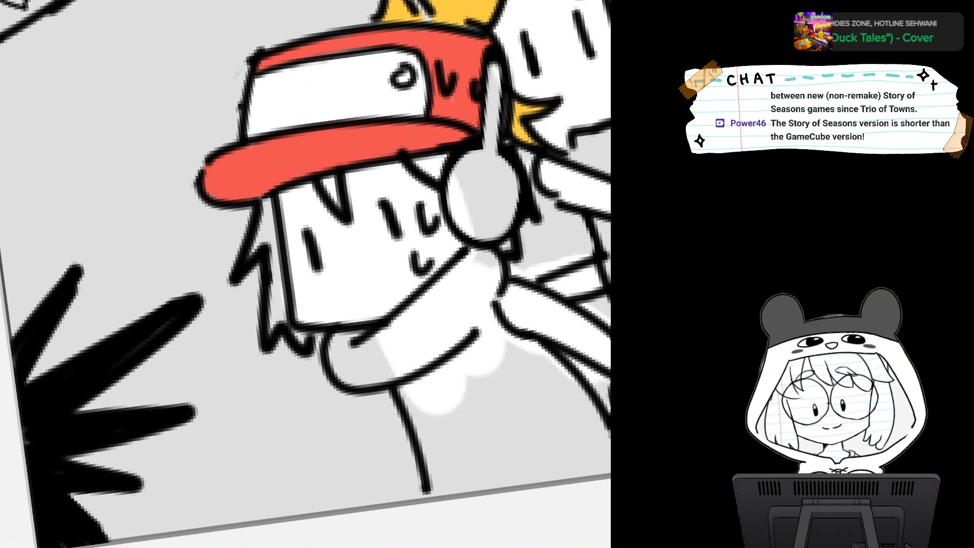
{"action": "mouse_move", "coordinate": [265, 204]}
{"action": "left_mouse_down"}
{"action": "mouse_move", "coordinate": [252, 253]}
{"action": "mouse_move", "coordinate": [266, 210]}
{"action": "mouse_move", "coordinate": [274, 305]}
{"action": "mouse_move", "coordinate": [275, 267]}
{"action": "mouse_move", "coordinate": [280, 316]}
{"action": "mouse_move", "coordinate": [300, 337]}
{"action": "mouse_move", "coordinate": [282, 318]}
{"action": "left_mouse_up"}
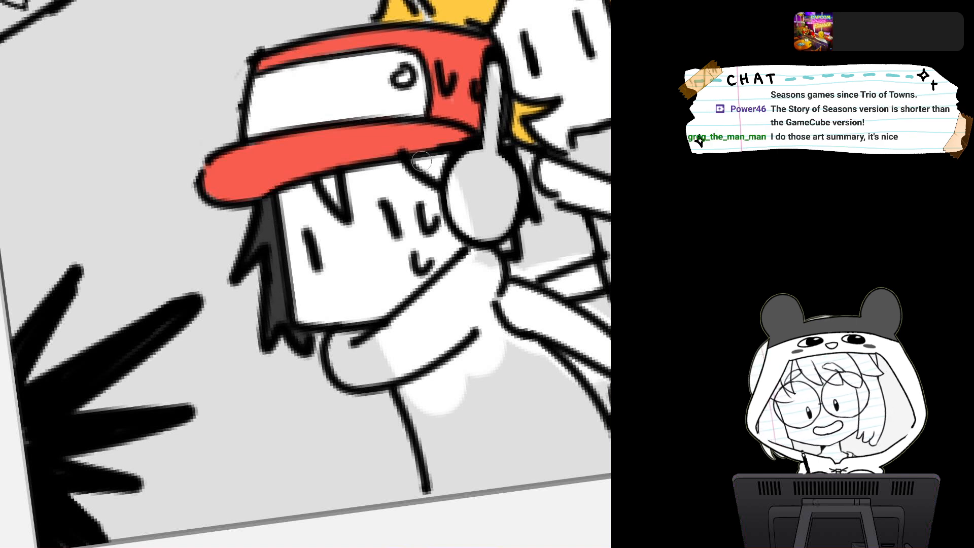
{"action": "mouse_move", "coordinate": [417, 159]}
{"action": "left_mouse_down"}
{"action": "mouse_move", "coordinate": [434, 171]}
{"action": "mouse_move", "coordinate": [440, 157]}
{"action": "mouse_move", "coordinate": [437, 177]}
{"action": "mouse_move", "coordinate": [434, 158]}
{"action": "left_mouse_up"}
{"action": "mouse_move", "coordinate": [321, 181]}
{"action": "left_mouse_down"}
{"action": "mouse_move", "coordinate": [343, 213]}
{"action": "mouse_move", "coordinate": [341, 204]}
{"action": "mouse_move", "coordinate": [216, 157]}
{"action": "left_mouse_up"}
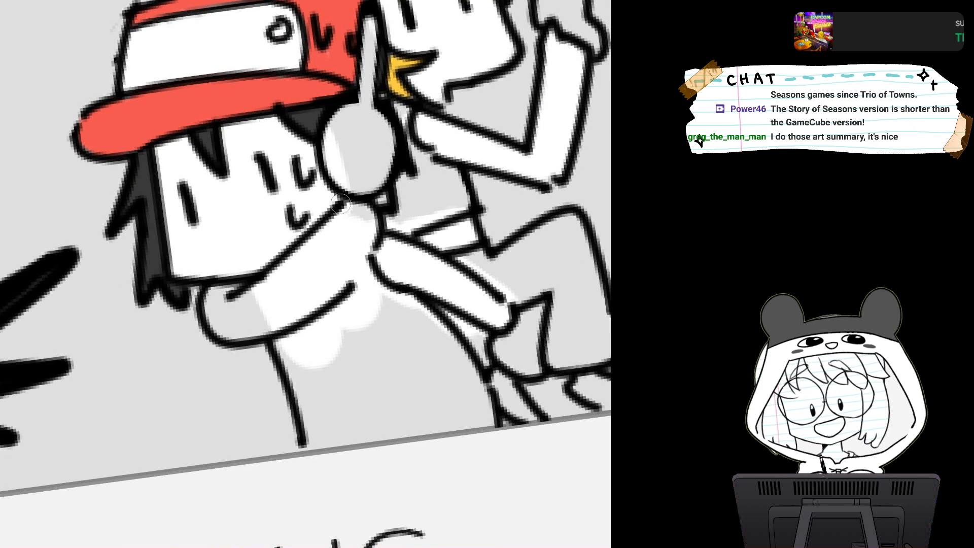
{"action": "left_click_drag", "start_coordinate": [340, 203], "coordinate": [265, 269]}
{"action": "key", "text": "Escape"}
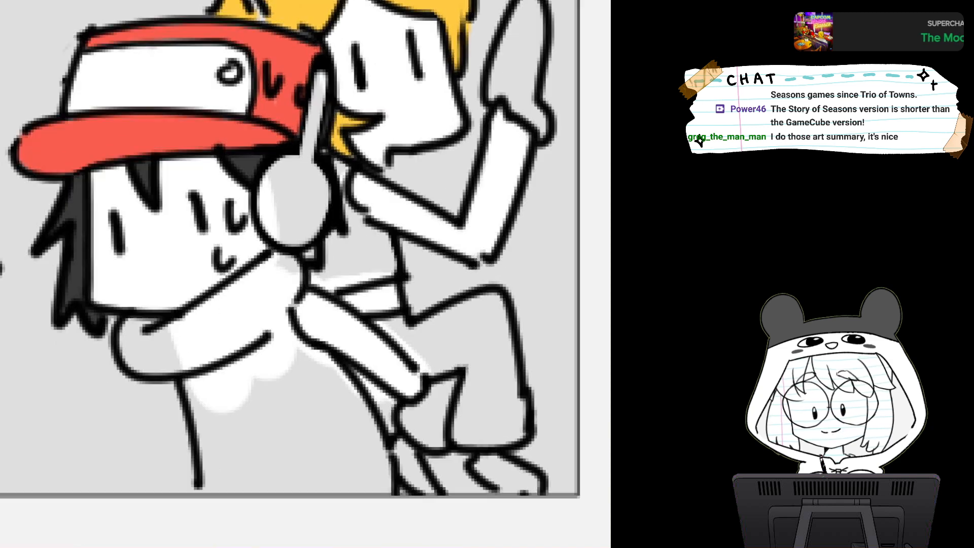
{"action": "left_click_drag", "start_coordinate": [340, 204], "coordinate": [354, 205]}
{"action": "scroll", "coordinate": [453, 115], "scroll_direction": "down", "scroll_amount": 1}
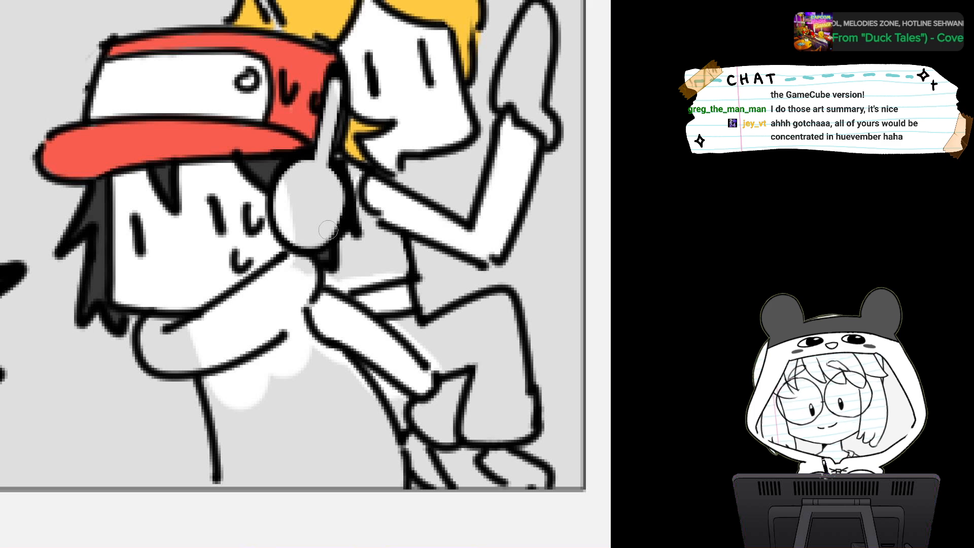
Colour the front character's headset green, covering the antenna, the headband and the round ear cup
{"action": "scroll", "coordinate": [329, 230], "scroll_direction": "down", "scroll_amount": 3}
{"action": "scroll", "coordinate": [328, 230], "scroll_direction": "up", "scroll_amount": 4}
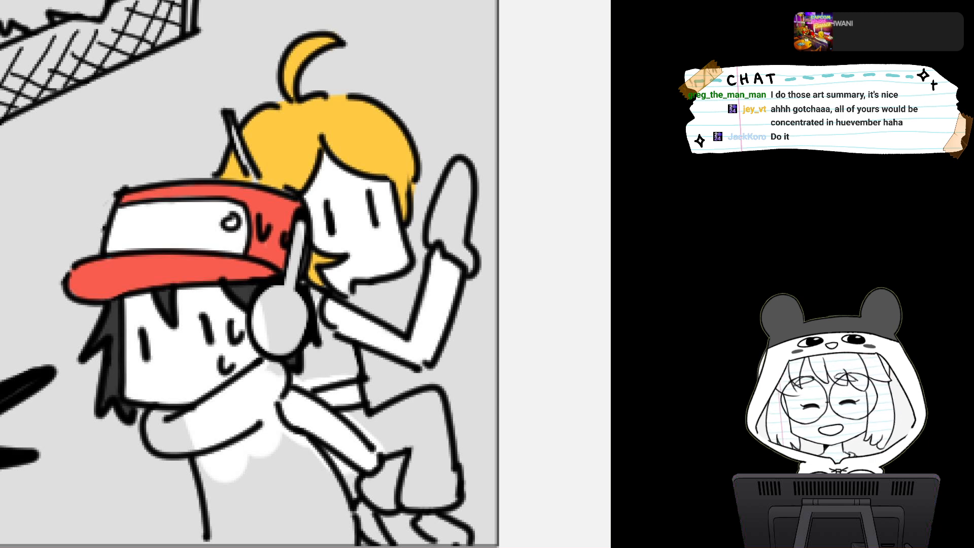
{"action": "left_click_drag", "start_coordinate": [230, 120], "coordinate": [254, 181]}
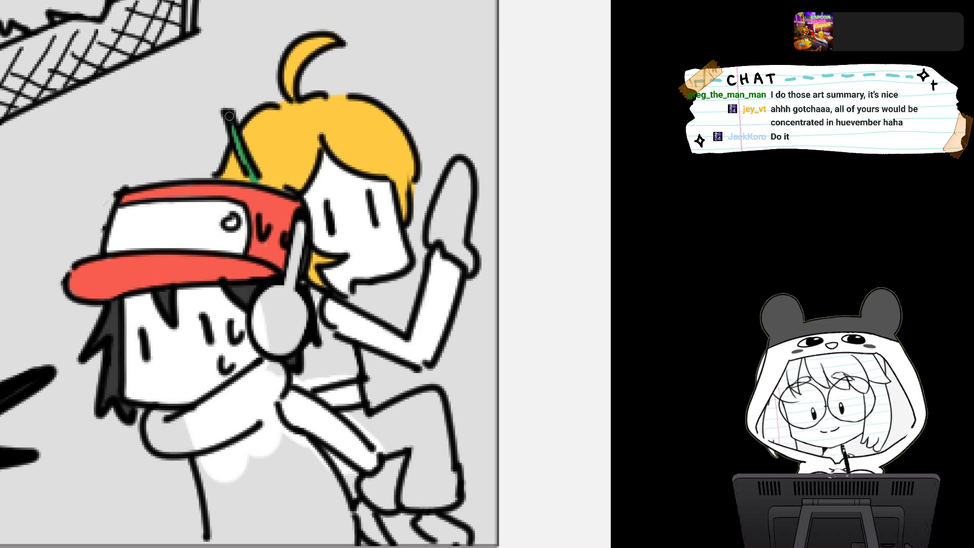
{"action": "left_click_drag", "start_coordinate": [299, 232], "coordinate": [302, 218]}
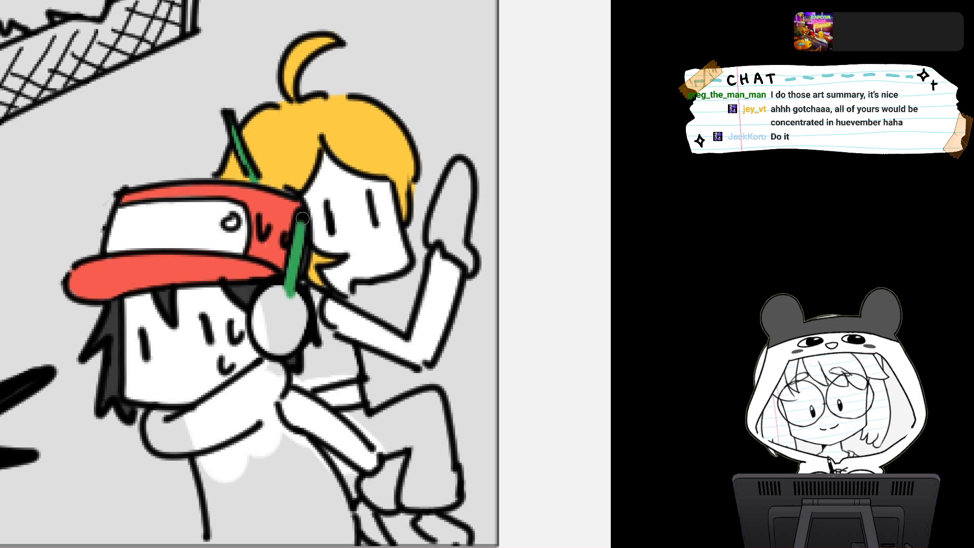
{"action": "mouse_move", "coordinate": [289, 292]}
{"action": "left_mouse_down"}
{"action": "mouse_move", "coordinate": [261, 307]}
{"action": "mouse_move", "coordinate": [254, 327]}
{"action": "mouse_move", "coordinate": [274, 354]}
{"action": "mouse_move", "coordinate": [287, 345]}
{"action": "mouse_move", "coordinate": [299, 304]}
{"action": "mouse_move", "coordinate": [268, 331]}
{"action": "mouse_move", "coordinate": [279, 264]}
{"action": "left_mouse_up"}
Colour the rear character's raised mitten, top and trousers in the hat's red, and fill both shoes with orange-brown
{"action": "mouse_move", "coordinate": [449, 111]}
{"action": "left_mouse_down"}
{"action": "mouse_move", "coordinate": [429, 162]}
{"action": "mouse_move", "coordinate": [431, 153]}
{"action": "mouse_move", "coordinate": [459, 213]}
{"action": "mouse_move", "coordinate": [449, 134]}
{"action": "mouse_move", "coordinate": [447, 174]}
{"action": "mouse_move", "coordinate": [457, 120]}
{"action": "left_mouse_up"}
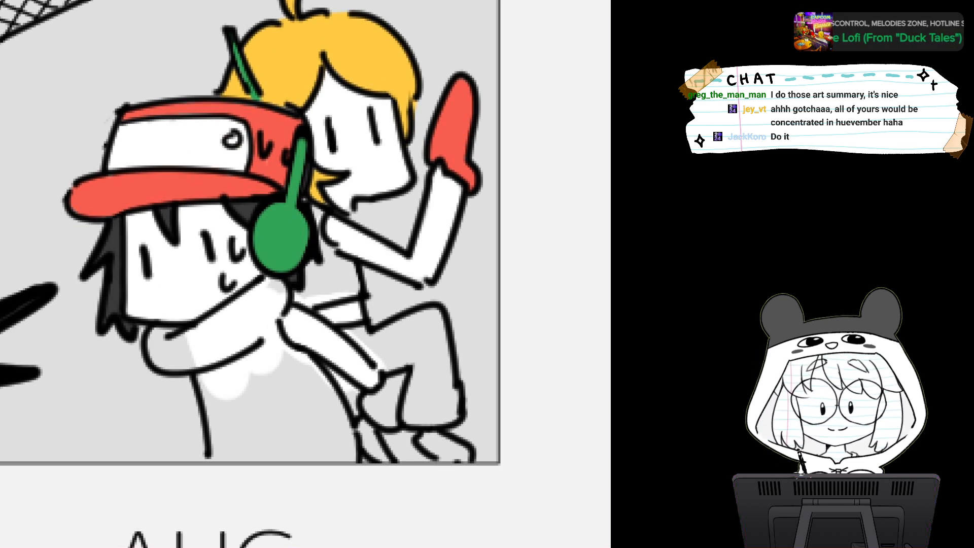
{"action": "mouse_move", "coordinate": [312, 206]}
{"action": "left_mouse_down"}
{"action": "mouse_move", "coordinate": [329, 256]}
{"action": "mouse_move", "coordinate": [350, 263]}
{"action": "mouse_move", "coordinate": [307, 272]}
{"action": "mouse_move", "coordinate": [294, 298]}
{"action": "mouse_move", "coordinate": [305, 307]}
{"action": "mouse_move", "coordinate": [348, 297]}
{"action": "mouse_move", "coordinate": [312, 301]}
{"action": "mouse_move", "coordinate": [333, 268]}
{"action": "mouse_move", "coordinate": [355, 287]}
{"action": "left_mouse_up"}
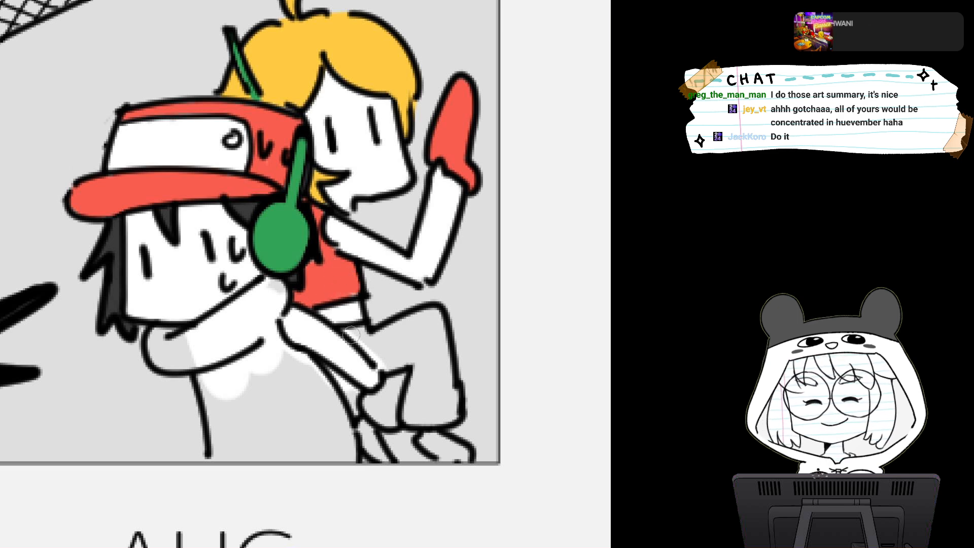
{"action": "mouse_move", "coordinate": [362, 332]}
{"action": "left_mouse_down"}
{"action": "mouse_move", "coordinate": [350, 330]}
{"action": "mouse_move", "coordinate": [378, 350]}
{"action": "mouse_move", "coordinate": [431, 315]}
{"action": "mouse_move", "coordinate": [439, 335]}
{"action": "mouse_move", "coordinate": [401, 338]}
{"action": "mouse_move", "coordinate": [413, 350]}
{"action": "mouse_move", "coordinate": [428, 339]}
{"action": "mouse_move", "coordinate": [391, 360]}
{"action": "mouse_move", "coordinate": [389, 390]}
{"action": "mouse_move", "coordinate": [368, 401]}
{"action": "mouse_move", "coordinate": [396, 411]}
{"action": "mouse_move", "coordinate": [436, 365]}
{"action": "mouse_move", "coordinate": [437, 341]}
{"action": "mouse_move", "coordinate": [441, 421]}
{"action": "mouse_move", "coordinate": [416, 416]}
{"action": "mouse_move", "coordinate": [409, 368]}
{"action": "mouse_move", "coordinate": [389, 410]}
{"action": "mouse_move", "coordinate": [436, 396]}
{"action": "mouse_move", "coordinate": [442, 369]}
{"action": "left_mouse_up"}
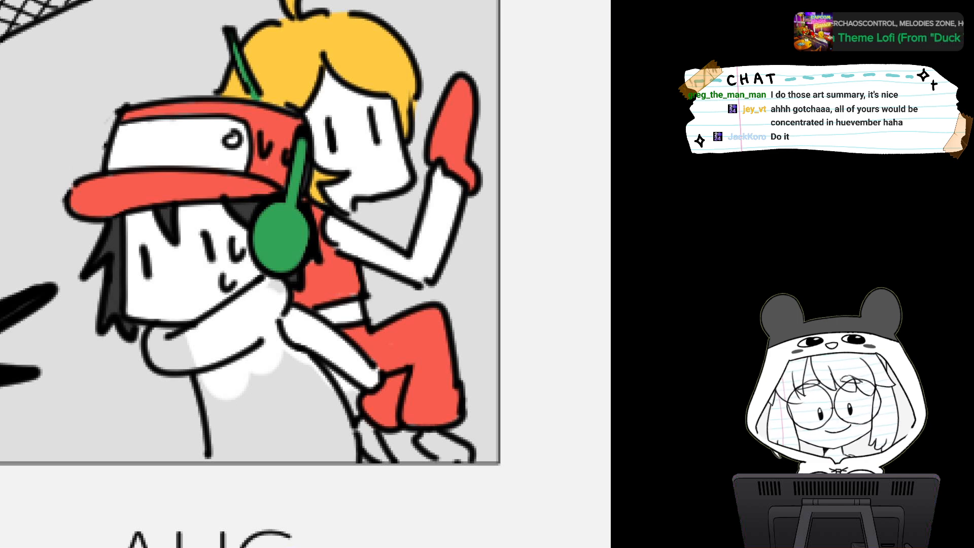
{"action": "mouse_move", "coordinate": [429, 435]}
{"action": "left_mouse_down"}
{"action": "mouse_move", "coordinate": [449, 454]}
{"action": "mouse_move", "coordinate": [456, 445]}
{"action": "mouse_move", "coordinate": [435, 450]}
{"action": "mouse_move", "coordinate": [453, 457]}
{"action": "left_mouse_up"}
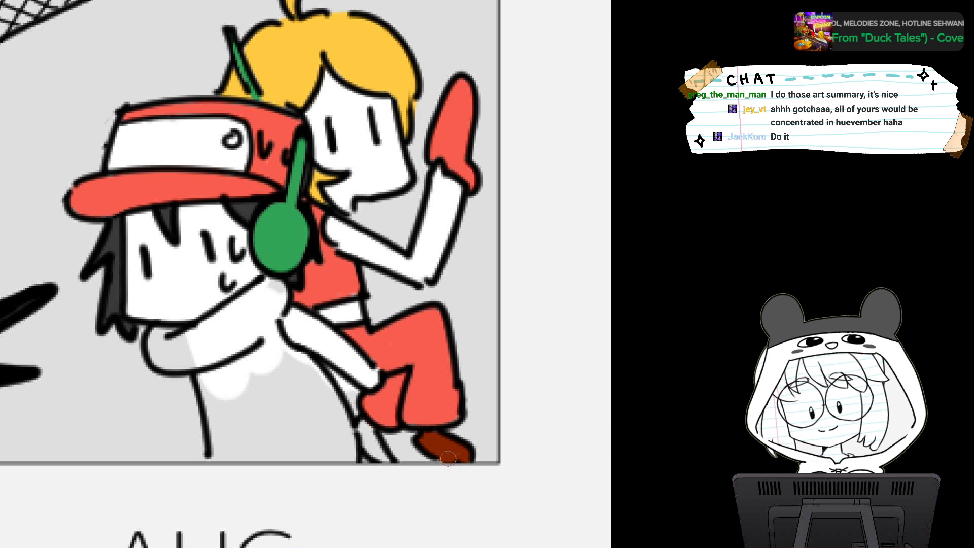
{"action": "mouse_move", "coordinate": [361, 424]}
{"action": "left_mouse_down"}
{"action": "mouse_move", "coordinate": [366, 445]}
{"action": "mouse_move", "coordinate": [383, 454]}
{"action": "mouse_move", "coordinate": [363, 439]}
{"action": "left_mouse_up"}
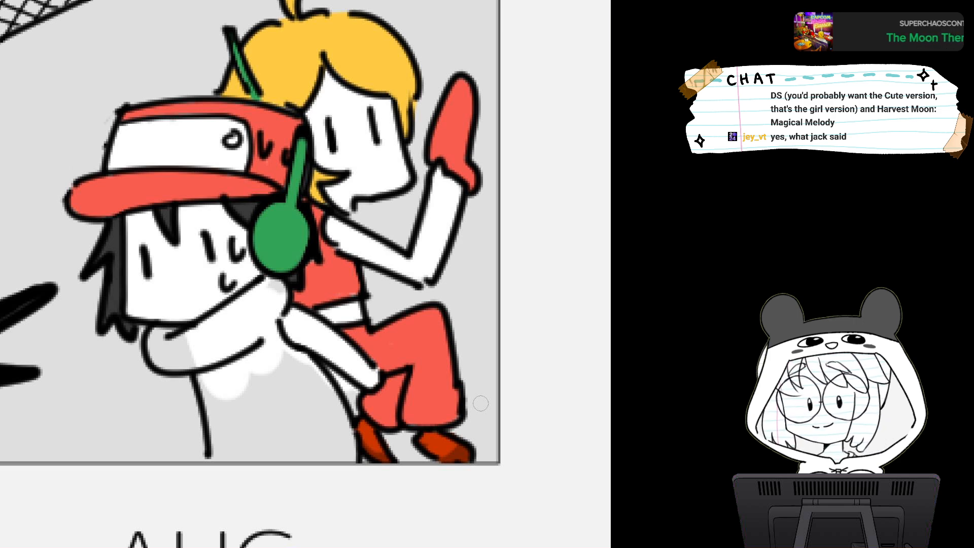
Fill the front character's scarf with the same green as the headset
{"action": "scroll", "coordinate": [481, 404], "scroll_direction": "down", "scroll_amount": 3}
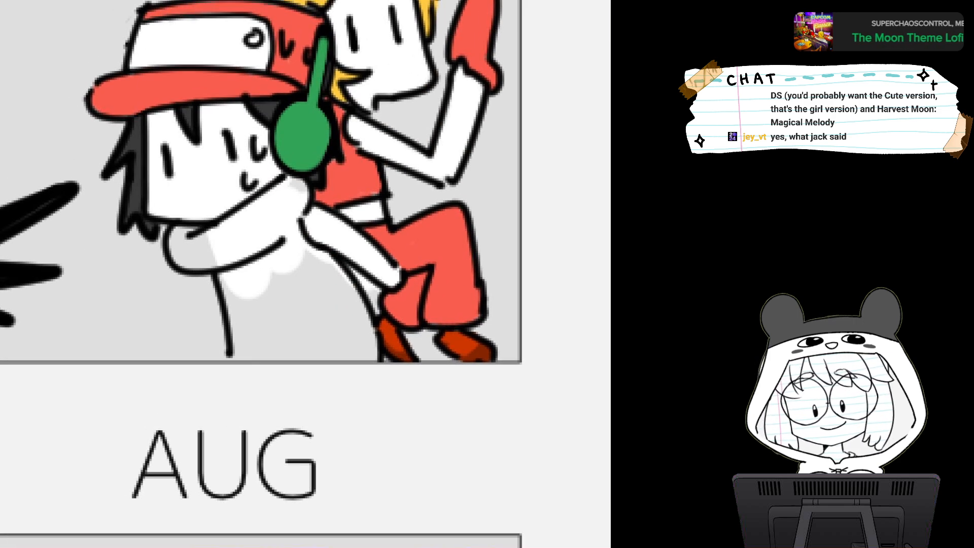
{"action": "mouse_move", "coordinate": [299, 134]}
{"action": "left_mouse_down"}
{"action": "mouse_move", "coordinate": [280, 147]}
{"action": "mouse_move", "coordinate": [354, 153]}
{"action": "left_mouse_up"}
{"action": "mouse_move", "coordinate": [248, 280]}
{"action": "left_mouse_down"}
{"action": "mouse_move", "coordinate": [274, 263]}
{"action": "mouse_move", "coordinate": [254, 302]}
{"action": "mouse_move", "coordinate": [319, 238]}
{"action": "mouse_move", "coordinate": [278, 264]}
{"action": "mouse_move", "coordinate": [350, 219]}
{"action": "mouse_move", "coordinate": [357, 198]}
{"action": "mouse_move", "coordinate": [366, 228]}
{"action": "mouse_move", "coordinate": [353, 244]}
{"action": "mouse_move", "coordinate": [345, 235]}
{"action": "left_mouse_up"}
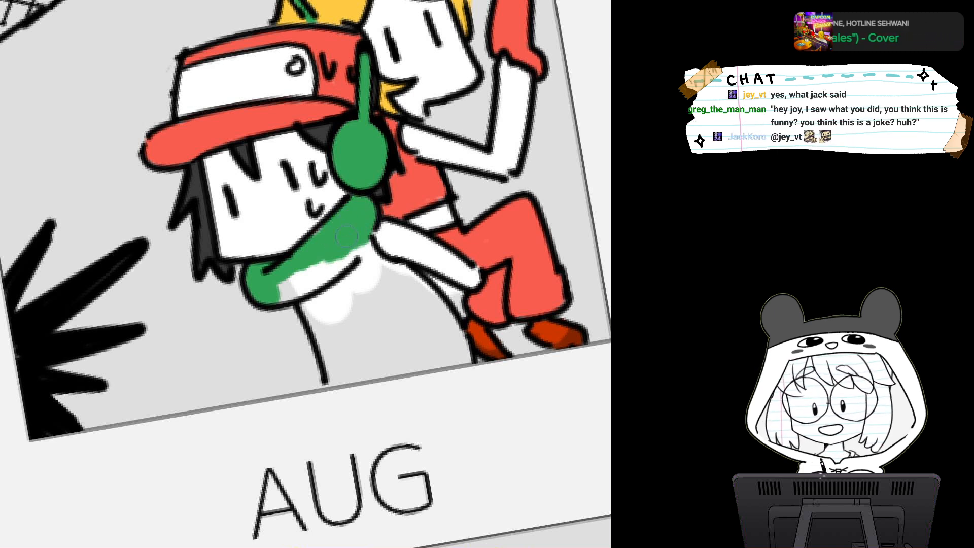
{"action": "mouse_move", "coordinate": [347, 236]}
{"action": "left_mouse_down"}
{"action": "mouse_move", "coordinate": [350, 256]}
{"action": "mouse_move", "coordinate": [285, 288]}
{"action": "left_mouse_up"}
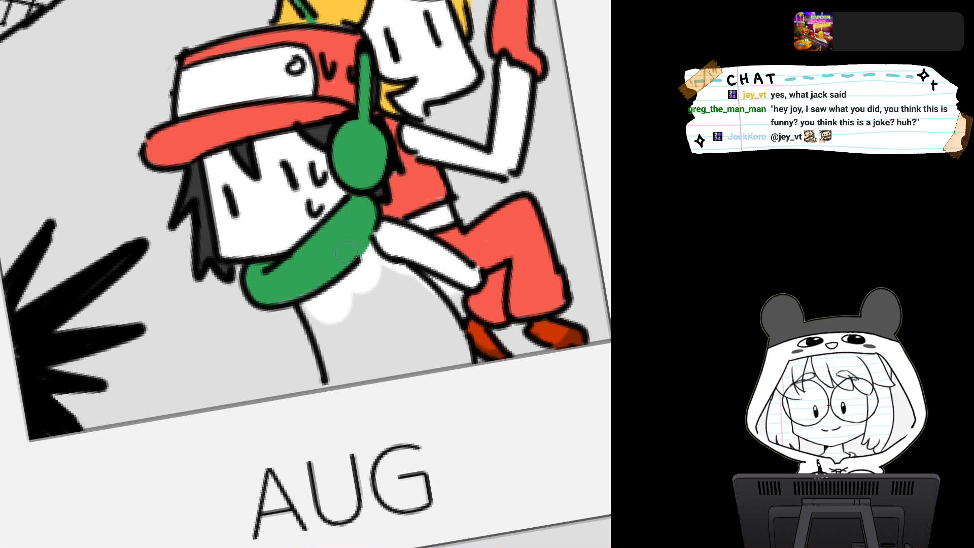
{"action": "left_click_drag", "start_coordinate": [364, 206], "coordinate": [323, 252]}
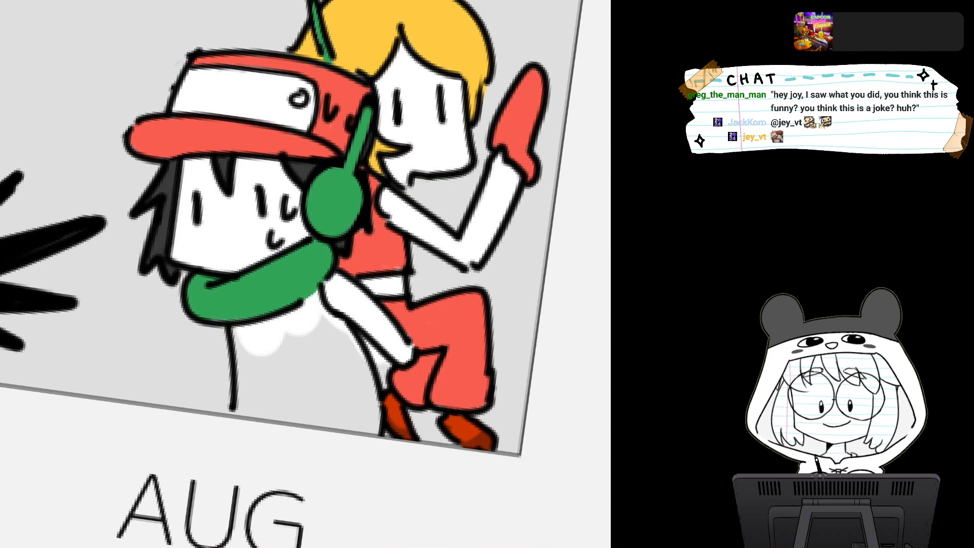
Recolour the rear character's shoes dark brown and fill the front character's torso below the scarf with the same brown
{"action": "mouse_move", "coordinate": [479, 442]}
{"action": "left_mouse_down"}
{"action": "mouse_move", "coordinate": [452, 432]}
{"action": "mouse_move", "coordinate": [474, 444]}
{"action": "mouse_move", "coordinate": [466, 436]}
{"action": "left_mouse_up"}
{"action": "left_click_drag", "start_coordinate": [391, 398], "coordinate": [400, 416]}
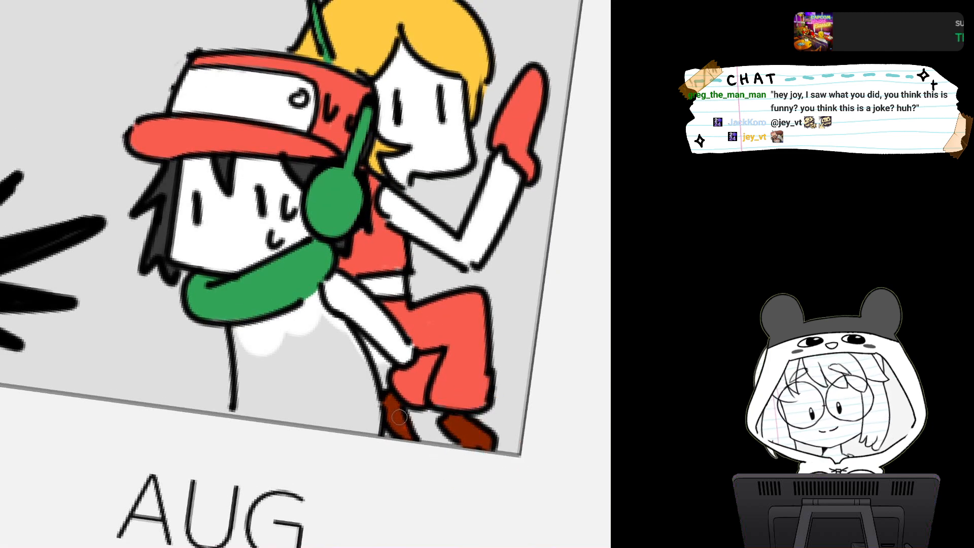
{"action": "mouse_move", "coordinate": [245, 337]}
{"action": "left_mouse_down"}
{"action": "mouse_move", "coordinate": [243, 406]}
{"action": "mouse_move", "coordinate": [267, 345]}
{"action": "mouse_move", "coordinate": [276, 421]}
{"action": "mouse_move", "coordinate": [291, 335]}
{"action": "mouse_move", "coordinate": [287, 366]}
{"action": "mouse_move", "coordinate": [310, 365]}
{"action": "mouse_move", "coordinate": [287, 349]}
{"action": "left_mouse_up"}
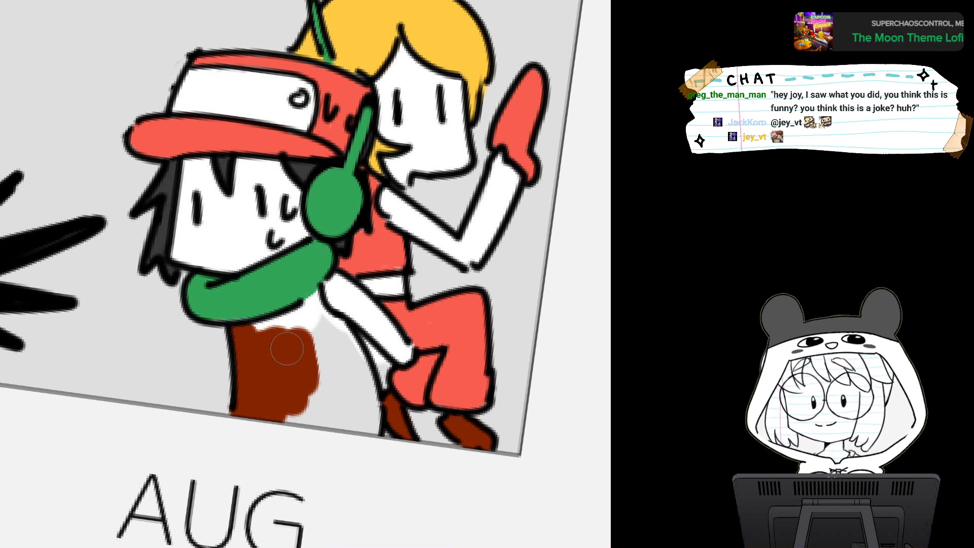
{"action": "key", "text": "5"}
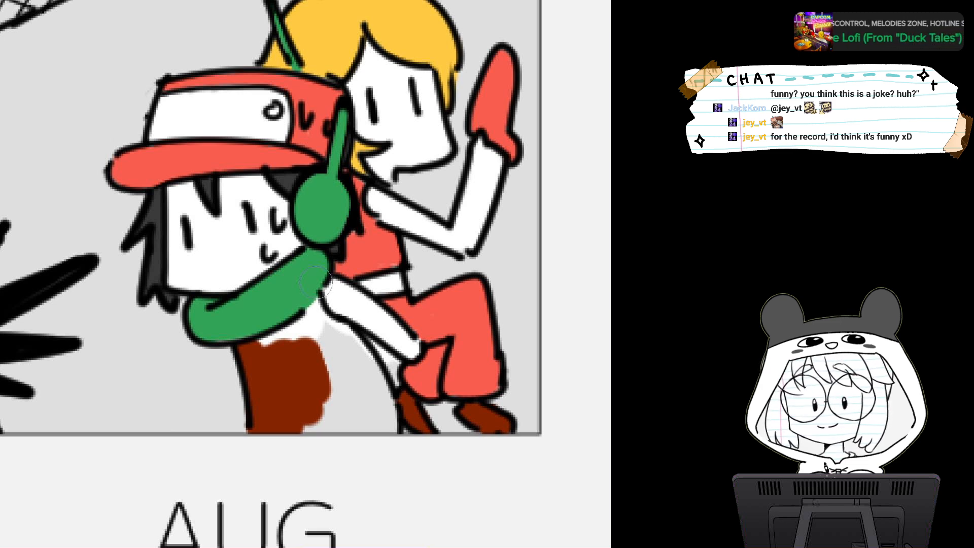
{"action": "mouse_move", "coordinate": [276, 337]}
{"action": "left_mouse_down"}
{"action": "mouse_move", "coordinate": [274, 350]}
{"action": "mouse_move", "coordinate": [310, 330]}
{"action": "mouse_move", "coordinate": [318, 298]}
{"action": "mouse_move", "coordinate": [327, 330]}
{"action": "mouse_move", "coordinate": [381, 395]}
{"action": "mouse_move", "coordinate": [378, 381]}
{"action": "mouse_move", "coordinate": [391, 434]}
{"action": "mouse_move", "coordinate": [374, 446]}
{"action": "mouse_move", "coordinate": [318, 361]}
{"action": "mouse_move", "coordinate": [324, 437]}
{"action": "mouse_move", "coordinate": [304, 426]}
{"action": "mouse_move", "coordinate": [319, 416]}
{"action": "left_mouse_up"}
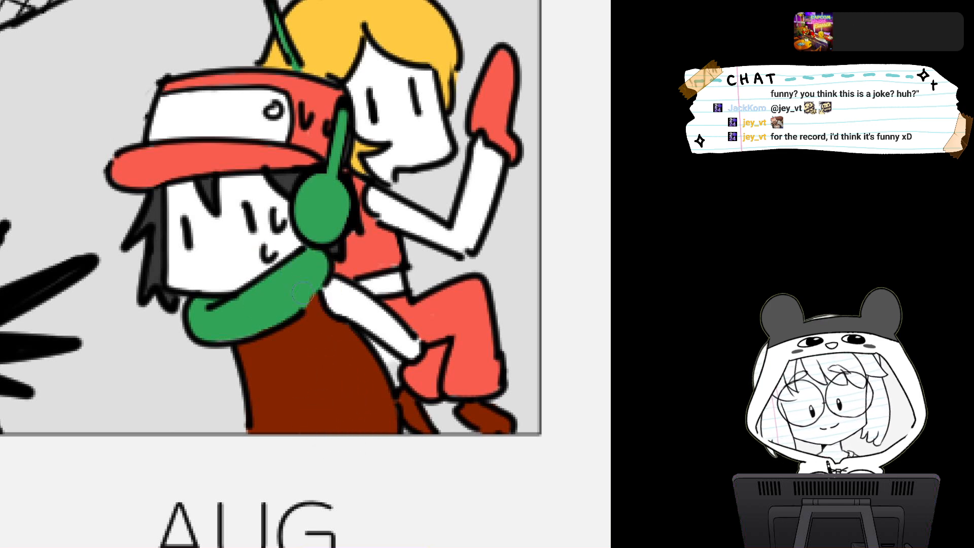
{"action": "left_click_drag", "start_coordinate": [303, 291], "coordinate": [316, 276]}
Replace the left outline of the front character's torso with a more slanted black line and clear the brown left outside it
{"action": "key", "text": "ctrl+minus"}
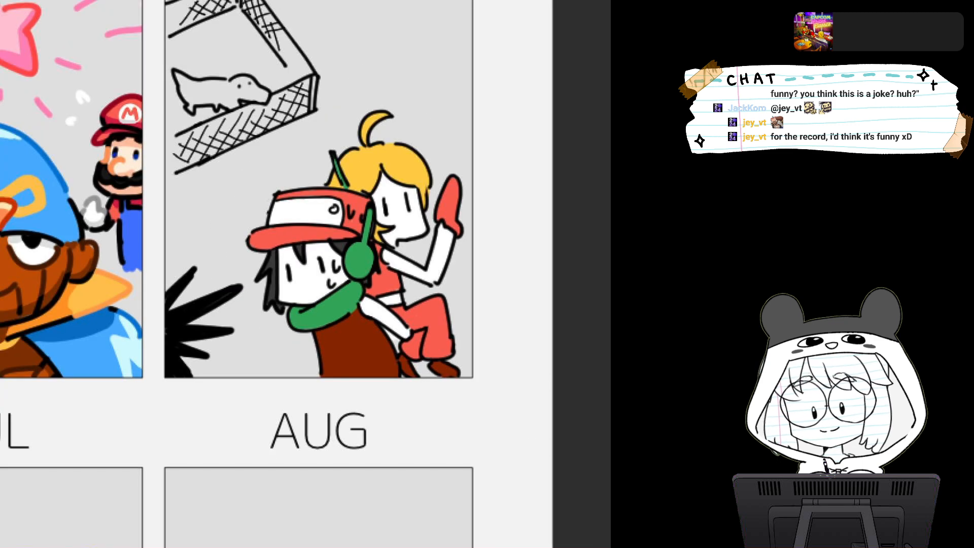
{"action": "left_click_drag", "start_coordinate": [325, 243], "coordinate": [279, 281]}
{"action": "key", "text": "ctrl+plus"}
{"action": "key", "text": "ctrl+plus"}
{"action": "key", "text": "ctrl+plus"}
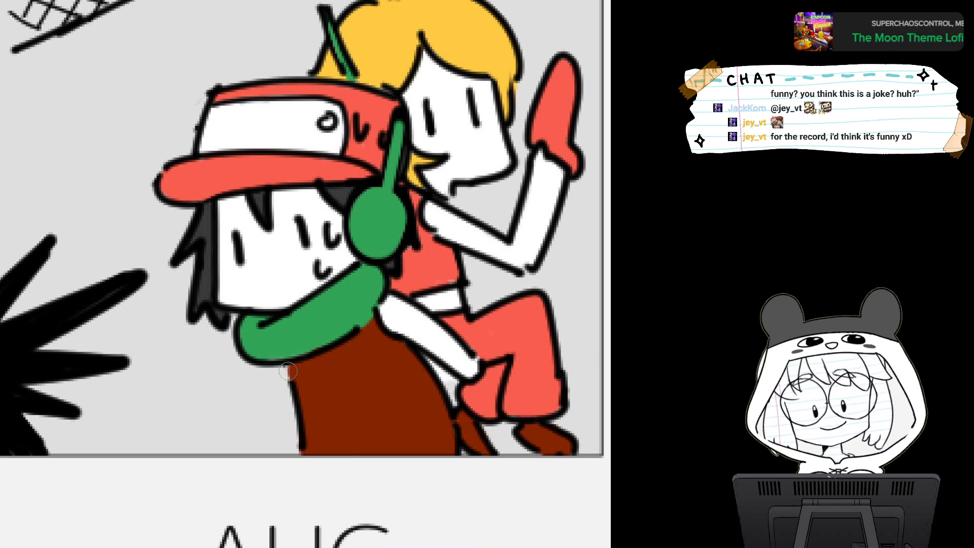
{"action": "mouse_move", "coordinate": [287, 375]}
{"action": "left_mouse_down"}
{"action": "mouse_move", "coordinate": [305, 446]}
{"action": "mouse_move", "coordinate": [290, 388]}
{"action": "left_mouse_up"}
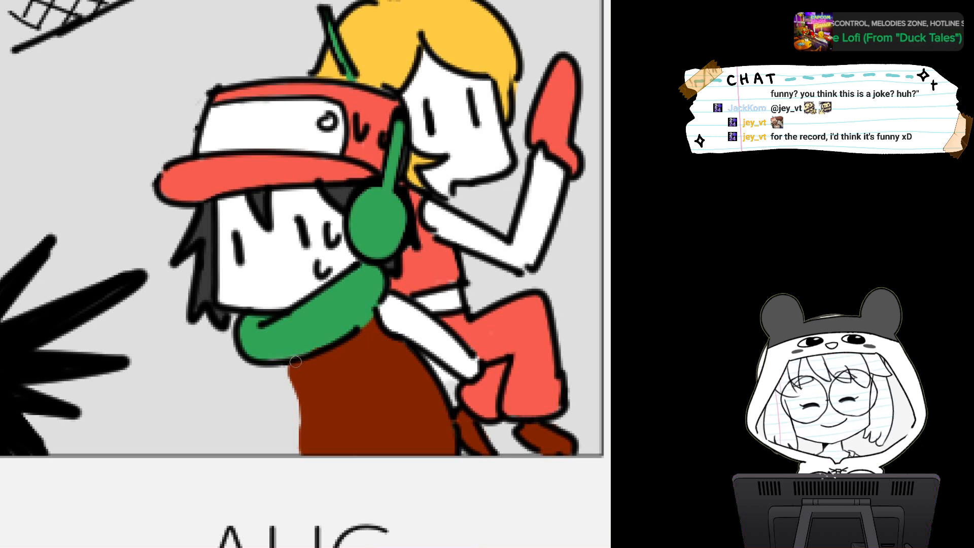
{"action": "mouse_move", "coordinate": [295, 361]}
{"action": "left_mouse_down"}
{"action": "mouse_move", "coordinate": [321, 419]}
{"action": "mouse_move", "coordinate": [315, 453]}
{"action": "left_mouse_up"}
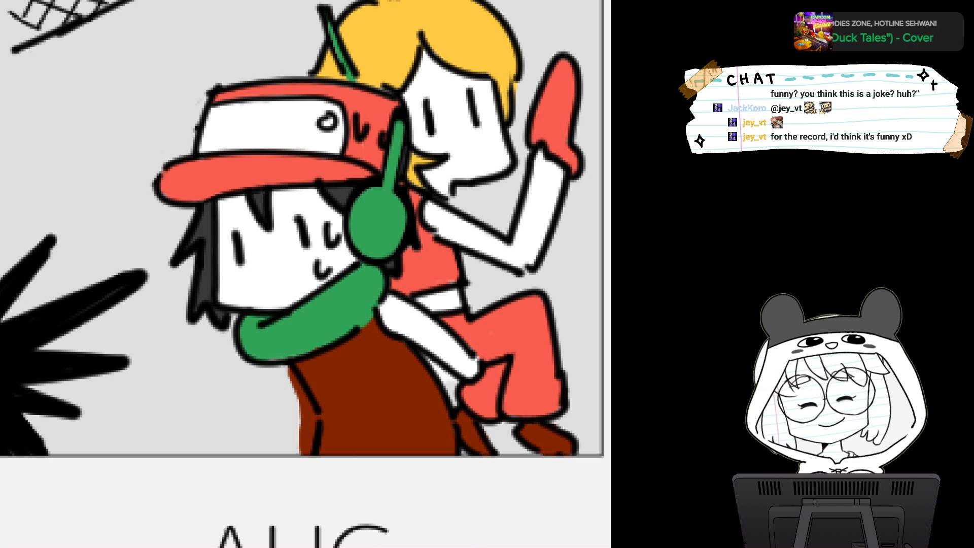
{"action": "mouse_move", "coordinate": [283, 381]}
{"action": "left_mouse_down"}
{"action": "mouse_move", "coordinate": [310, 423]}
{"action": "mouse_move", "coordinate": [300, 433]}
{"action": "mouse_move", "coordinate": [304, 398]}
{"action": "mouse_move", "coordinate": [307, 454]}
{"action": "mouse_move", "coordinate": [312, 421]}
{"action": "left_mouse_up"}
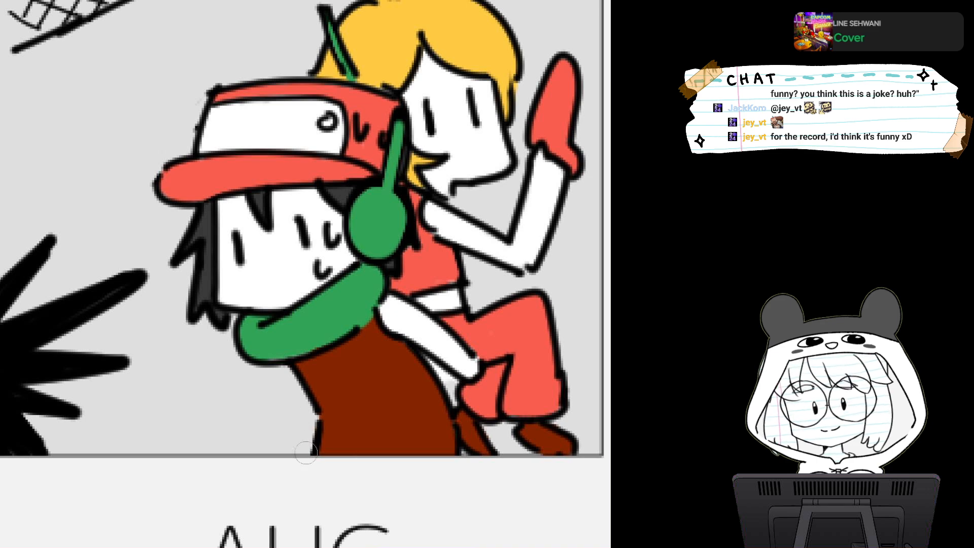
{"action": "scroll", "coordinate": [320, 394], "scroll_direction": "down", "scroll_amount": 3}
{"action": "scroll", "coordinate": [321, 394], "scroll_direction": "up", "scroll_amount": 5}
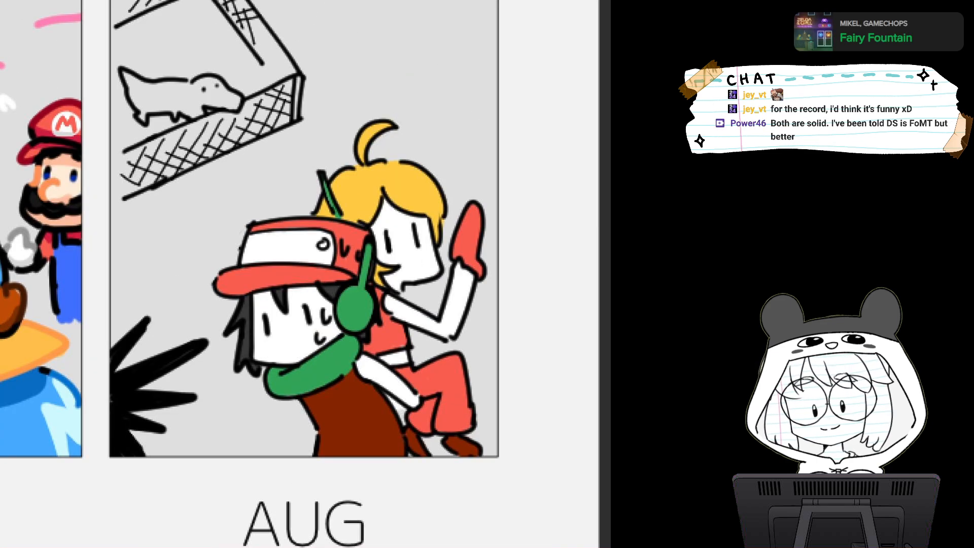
{"action": "scroll", "coordinate": [306, 274], "scroll_direction": "left", "scroll_amount": 3}
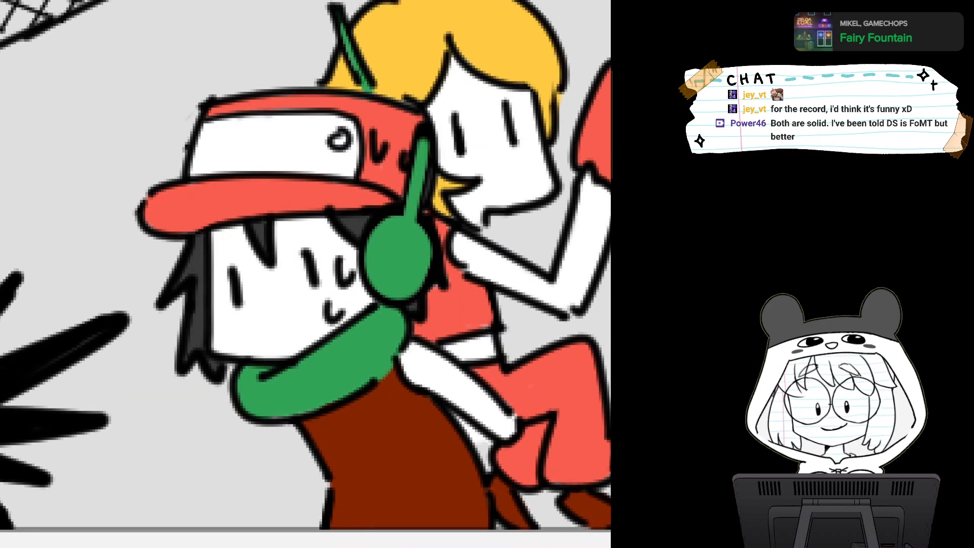
{"action": "mouse_move", "coordinate": [410, 326]}
{"action": "left_mouse_down"}
{"action": "mouse_move", "coordinate": [407, 304]}
{"action": "mouse_move", "coordinate": [456, 304]}
{"action": "left_mouse_up"}
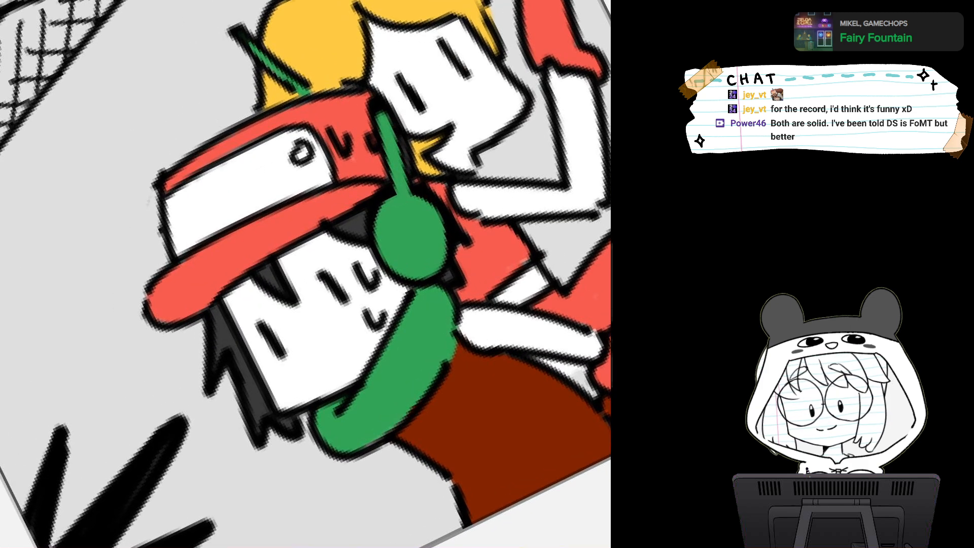
Shade the underside of the front character's hat brim in dark brown
{"action": "scroll", "coordinate": [411, 330], "scroll_direction": "up", "scroll_amount": 2}
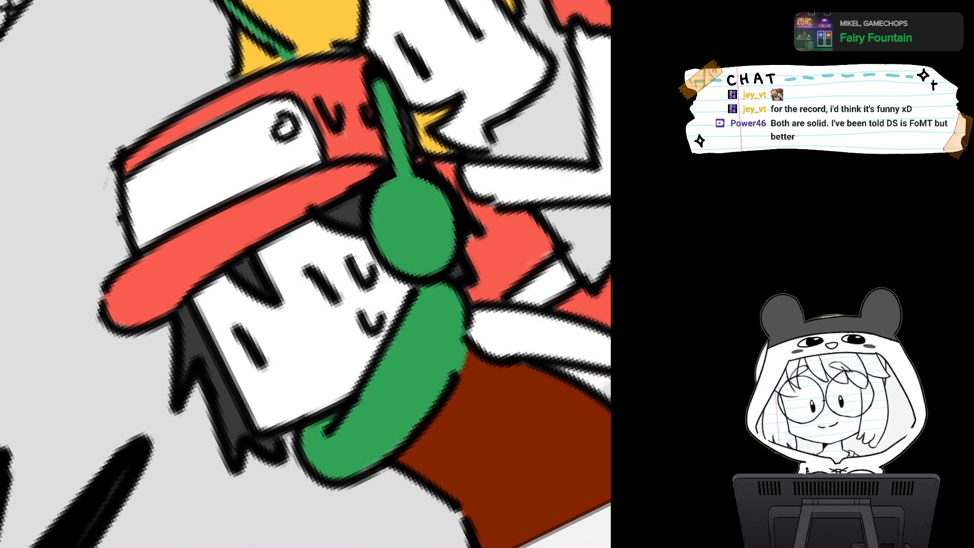
{"action": "scroll", "coordinate": [365, 386], "scroll_direction": "up", "scroll_amount": 3}
{"action": "scroll", "coordinate": [365, 386], "scroll_direction": "down", "scroll_amount": 3}
{"action": "left_click_drag", "start_coordinate": [365, 386], "coordinate": [426, 365]}
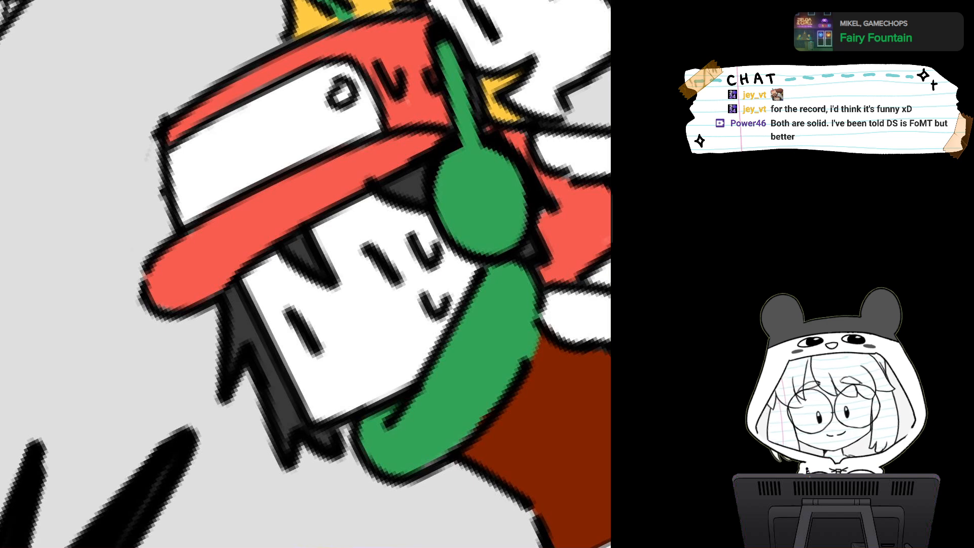
{"action": "mouse_move", "coordinate": [180, 290]}
{"action": "left_mouse_down"}
{"action": "mouse_move", "coordinate": [162, 302]}
{"action": "mouse_move", "coordinate": [195, 266]}
{"action": "mouse_move", "coordinate": [199, 294]}
{"action": "mouse_move", "coordinate": [213, 264]}
{"action": "mouse_move", "coordinate": [264, 213]}
{"action": "mouse_move", "coordinate": [345, 176]}
{"action": "mouse_move", "coordinate": [285, 228]}
{"action": "mouse_move", "coordinate": [324, 198]}
{"action": "mouse_move", "coordinate": [259, 220]}
{"action": "mouse_move", "coordinate": [431, 140]}
{"action": "mouse_move", "coordinate": [307, 210]}
{"action": "mouse_move", "coordinate": [440, 139]}
{"action": "mouse_move", "coordinate": [203, 123]}
{"action": "left_mouse_up"}
{"action": "key", "text": "5"}
{"action": "scroll", "coordinate": [379, 305], "scroll_direction": "down", "scroll_amount": 2}
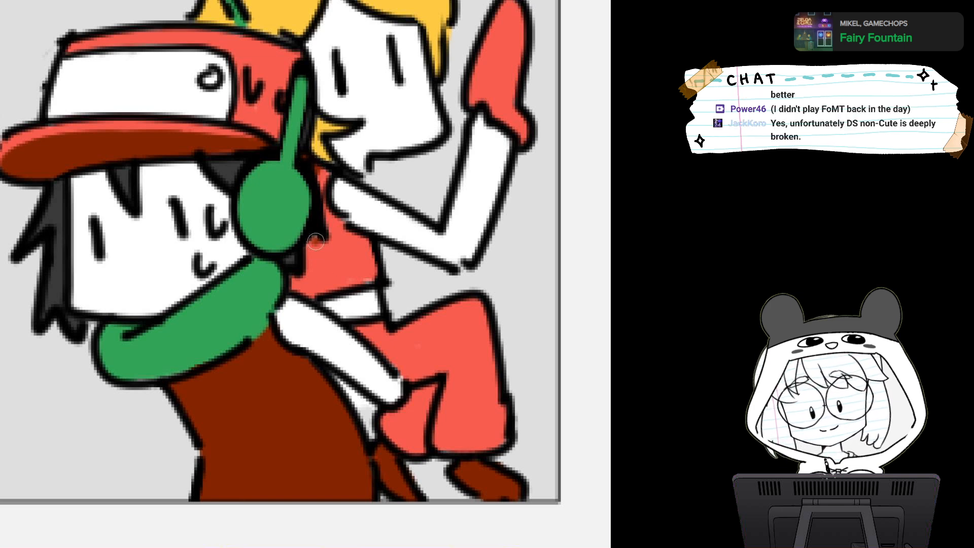
Shade the rear character's top and far trouser leg in dark brown, adding a matching fold stroke behind the near knee
{"action": "mouse_move", "coordinate": [314, 244]}
{"action": "left_mouse_down"}
{"action": "mouse_move", "coordinate": [332, 292]}
{"action": "mouse_move", "coordinate": [314, 236]}
{"action": "mouse_move", "coordinate": [313, 297]}
{"action": "mouse_move", "coordinate": [291, 277]}
{"action": "mouse_move", "coordinate": [309, 290]}
{"action": "mouse_move", "coordinate": [329, 260]}
{"action": "mouse_move", "coordinate": [321, 243]}
{"action": "mouse_move", "coordinate": [333, 276]}
{"action": "mouse_move", "coordinate": [339, 222]}
{"action": "mouse_move", "coordinate": [351, 238]}
{"action": "mouse_move", "coordinate": [325, 205]}
{"action": "mouse_move", "coordinate": [338, 243]}
{"action": "mouse_move", "coordinate": [366, 243]}
{"action": "mouse_move", "coordinate": [336, 193]}
{"action": "left_mouse_up"}
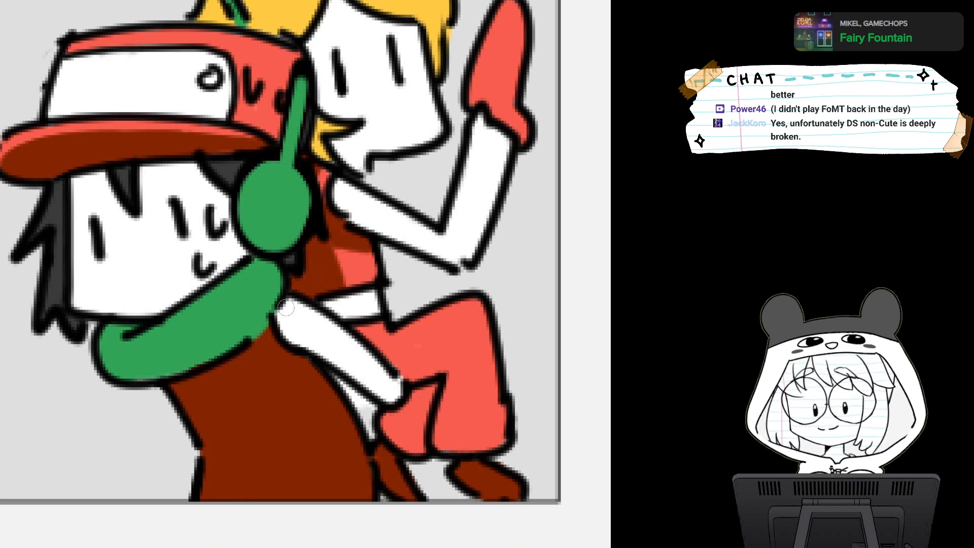
{"action": "left_click_drag", "start_coordinate": [285, 307], "coordinate": [245, 257]}
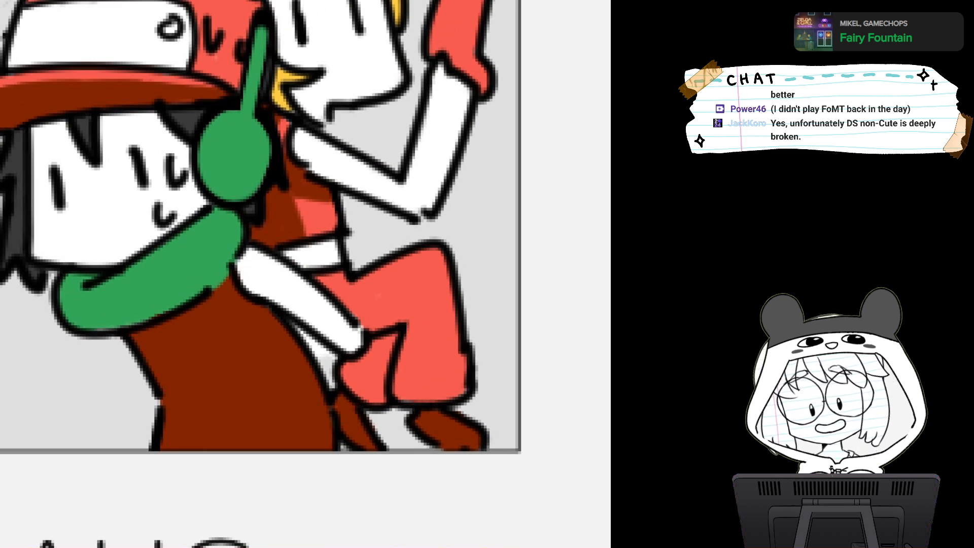
{"action": "mouse_move", "coordinate": [376, 346]}
{"action": "left_mouse_down"}
{"action": "mouse_move", "coordinate": [383, 338]}
{"action": "mouse_move", "coordinate": [351, 362]}
{"action": "mouse_move", "coordinate": [345, 384]}
{"action": "mouse_move", "coordinate": [391, 332]}
{"action": "mouse_move", "coordinate": [385, 378]}
{"action": "mouse_move", "coordinate": [372, 391]}
{"action": "left_mouse_up"}
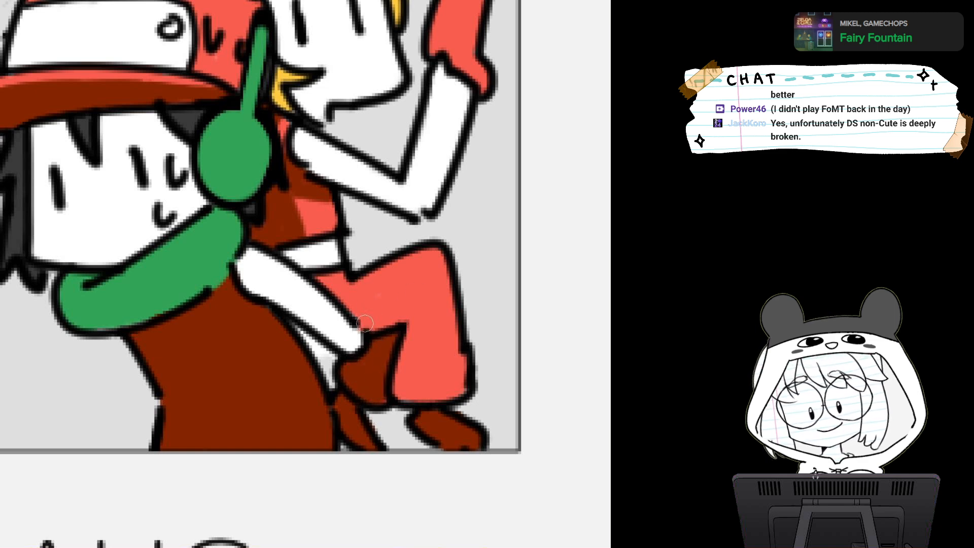
{"action": "mouse_move", "coordinate": [323, 350]}
{"action": "left_mouse_down"}
{"action": "mouse_move", "coordinate": [302, 333]}
{"action": "mouse_move", "coordinate": [330, 381]}
{"action": "mouse_move", "coordinate": [379, 340]}
{"action": "left_mouse_up"}
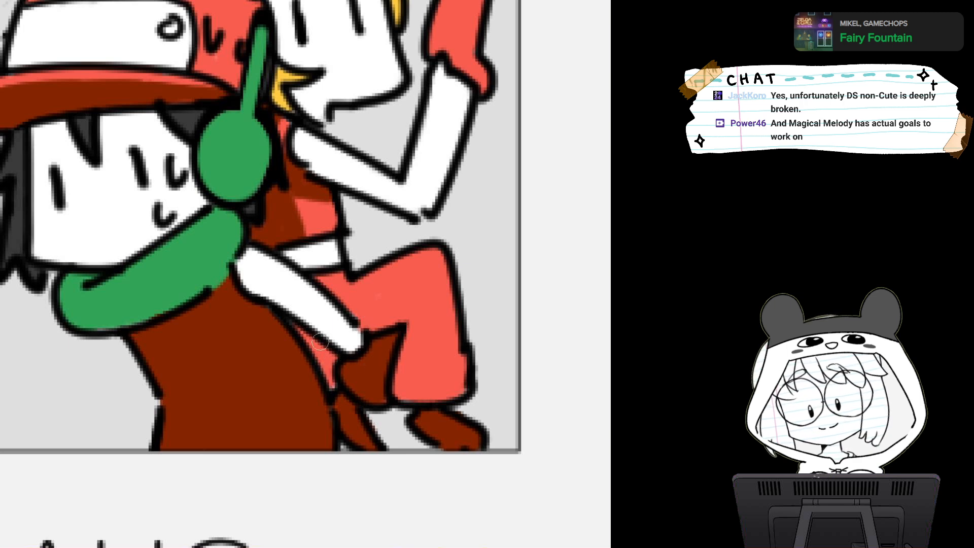
{"action": "left_click_drag", "start_coordinate": [320, 343], "coordinate": [300, 331]}
{"action": "left_click_drag", "start_coordinate": [328, 374], "coordinate": [333, 377]}
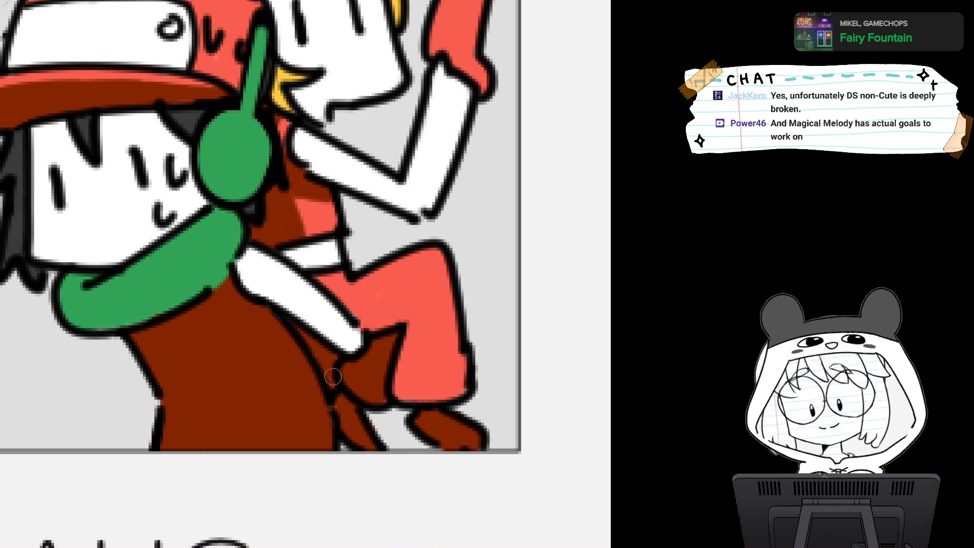
{"action": "left_click_drag", "start_coordinate": [408, 335], "coordinate": [432, 305]}
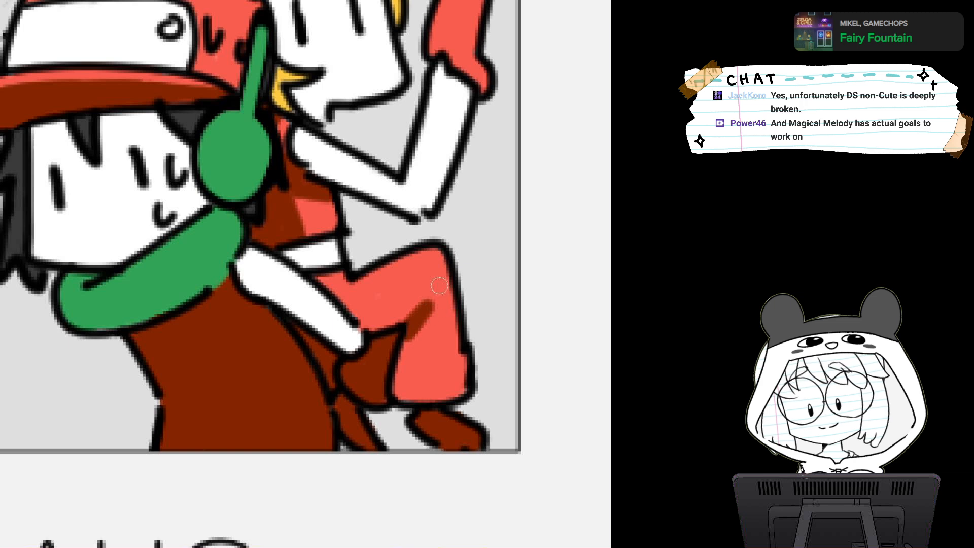
Add dark brown shading strokes to the rear character's raised mitten
{"action": "scroll", "coordinate": [433, 305], "scroll_direction": "up", "scroll_amount": 3}
{"action": "scroll", "coordinate": [263, 274], "scroll_direction": "up", "scroll_amount": 3}
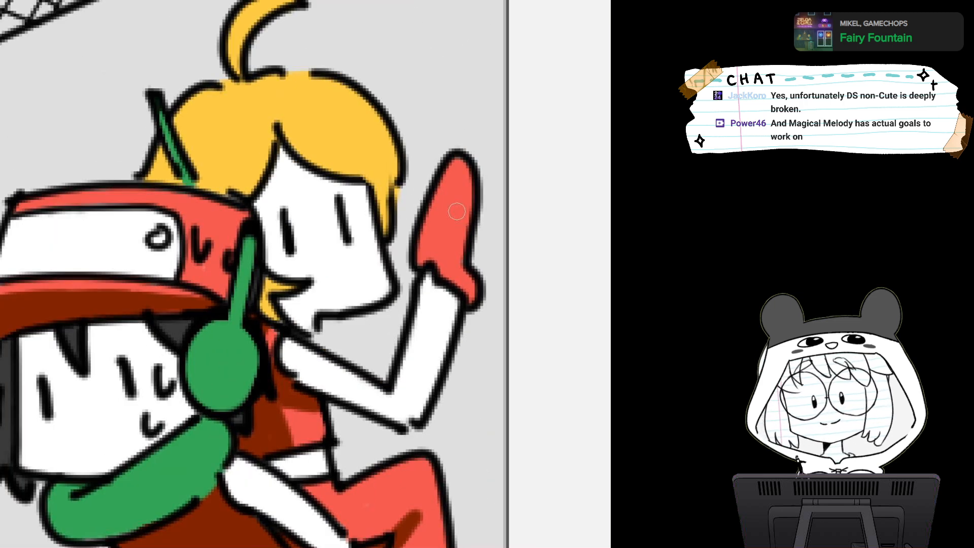
{"action": "mouse_move", "coordinate": [474, 188]}
{"action": "left_mouse_down"}
{"action": "mouse_move", "coordinate": [459, 256]}
{"action": "mouse_move", "coordinate": [464, 168]}
{"action": "mouse_move", "coordinate": [439, 241]}
{"action": "mouse_move", "coordinate": [452, 213]}
{"action": "left_mouse_up"}
{"action": "scroll", "coordinate": [452, 214], "scroll_direction": "down", "scroll_amount": 4}
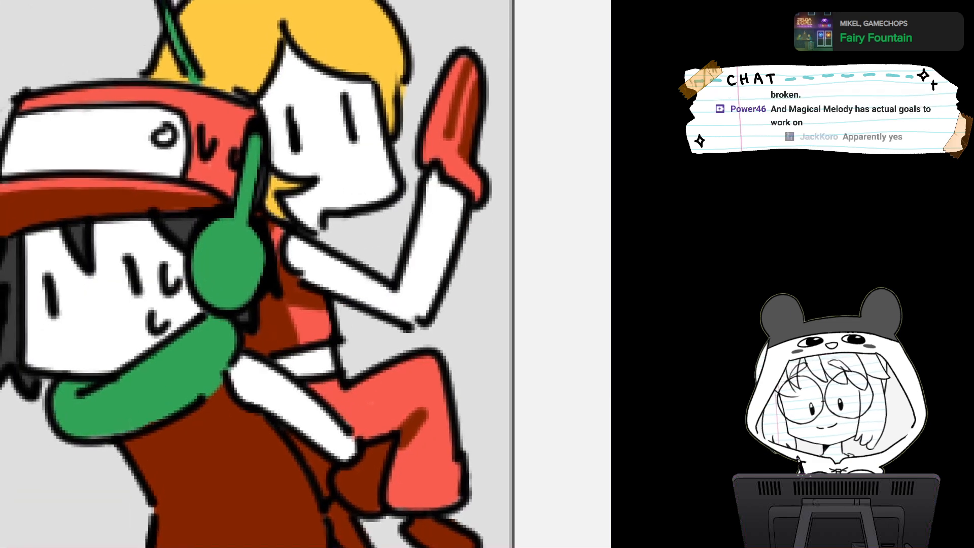
{"action": "scroll", "coordinate": [452, 213], "scroll_direction": "up", "scroll_amount": 5}
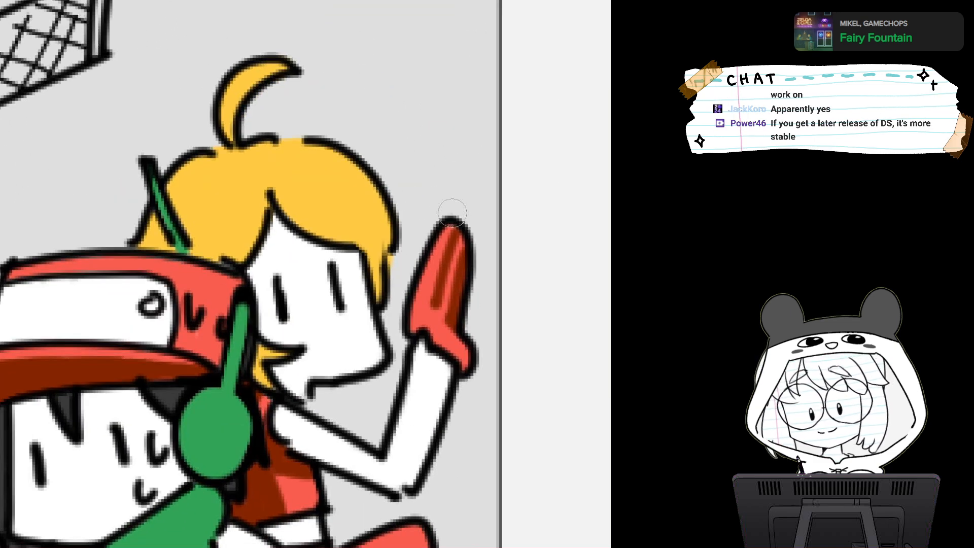
{"action": "scroll", "coordinate": [406, 254], "scroll_direction": "down", "scroll_amount": 1}
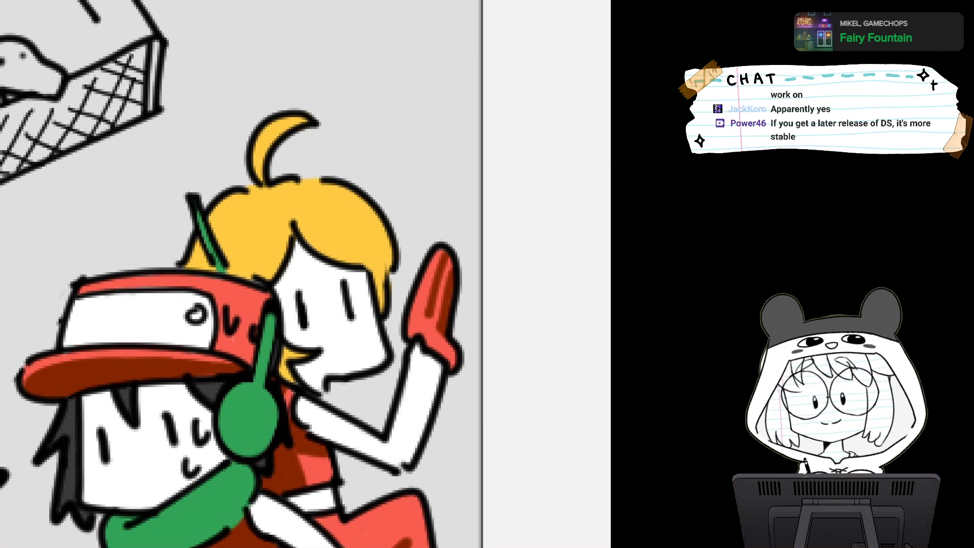
{"action": "scroll", "coordinate": [244, 274], "scroll_direction": "down", "scroll_amount": 1}
{"action": "scroll", "coordinate": [243, 274], "scroll_direction": "up", "scroll_amount": 1}
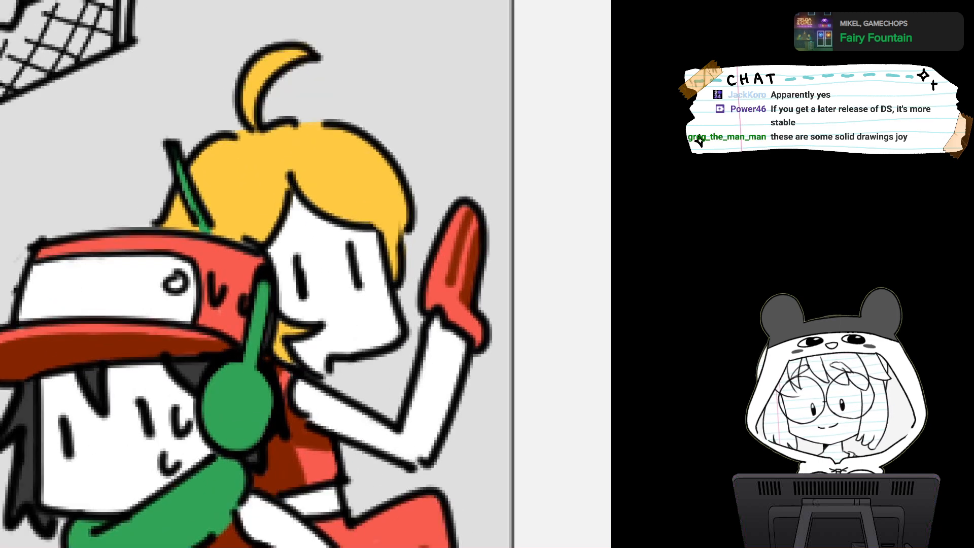
{"action": "scroll", "coordinate": [254, 274], "scroll_direction": "down", "scroll_amount": 1}
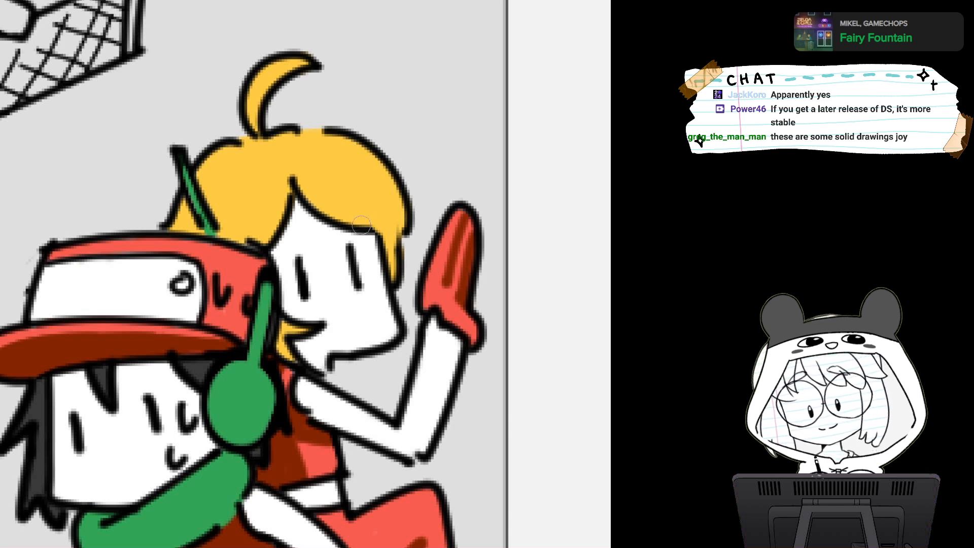
{"action": "mouse_move", "coordinate": [362, 224]}
{"action": "left_mouse_down"}
{"action": "mouse_move", "coordinate": [408, 196]}
{"action": "mouse_move", "coordinate": [330, 216]}
{"action": "mouse_move", "coordinate": [400, 193]}
{"action": "mouse_move", "coordinate": [390, 254]}
{"action": "mouse_move", "coordinate": [400, 232]}
{"action": "mouse_move", "coordinate": [372, 225]}
{"action": "left_mouse_up"}
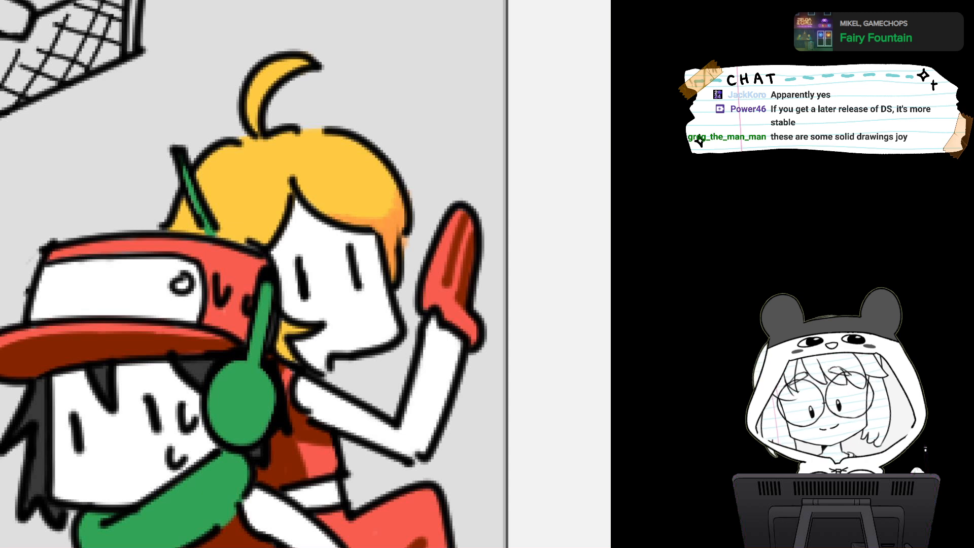
{"action": "key", "text": "ctrl+z"}
{"action": "key", "text": "ctrl+z"}
Shade the lower edges of the rear character's yellow fringe, the side hair and the curled top strand in orange
{"action": "mouse_move", "coordinate": [315, 205]}
{"action": "left_mouse_down"}
{"action": "mouse_move", "coordinate": [340, 215]}
{"action": "mouse_move", "coordinate": [395, 180]}
{"action": "left_mouse_up"}
{"action": "mouse_move", "coordinate": [328, 211]}
{"action": "left_mouse_down"}
{"action": "mouse_move", "coordinate": [387, 229]}
{"action": "mouse_move", "coordinate": [398, 223]}
{"action": "mouse_move", "coordinate": [390, 261]}
{"action": "left_mouse_up"}
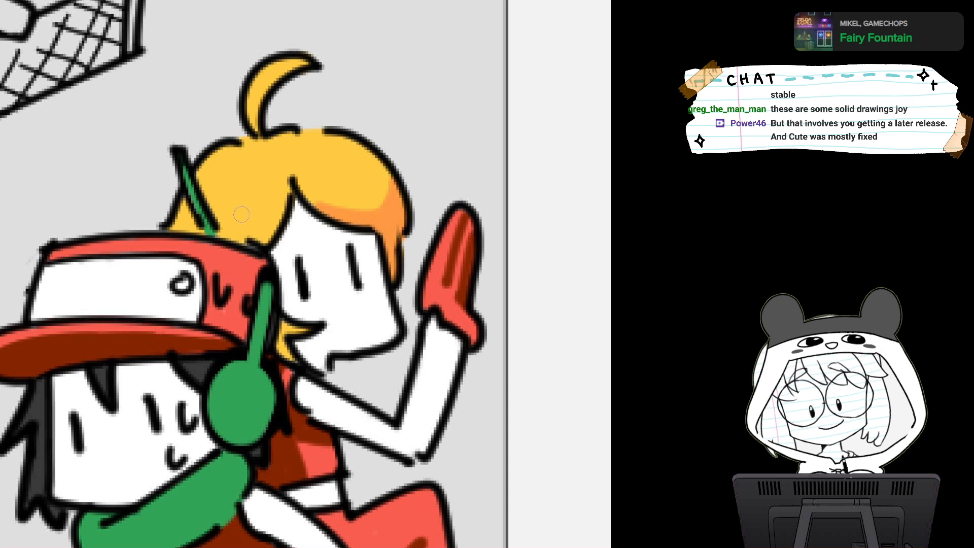
{"action": "mouse_move", "coordinate": [238, 238]}
{"action": "left_mouse_down"}
{"action": "mouse_move", "coordinate": [282, 209]}
{"action": "mouse_move", "coordinate": [262, 235]}
{"action": "left_mouse_up"}
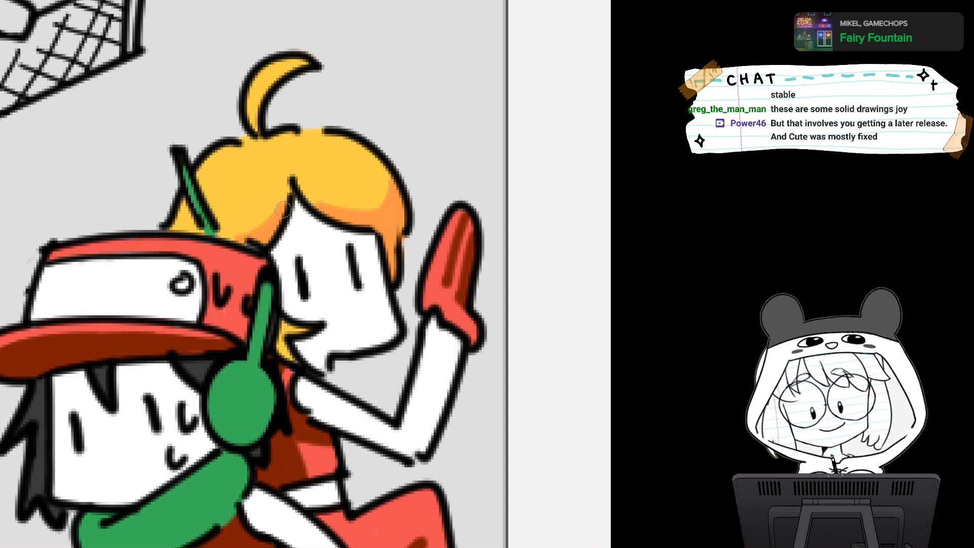
{"action": "left_click_drag", "start_coordinate": [248, 86], "coordinate": [253, 121]}
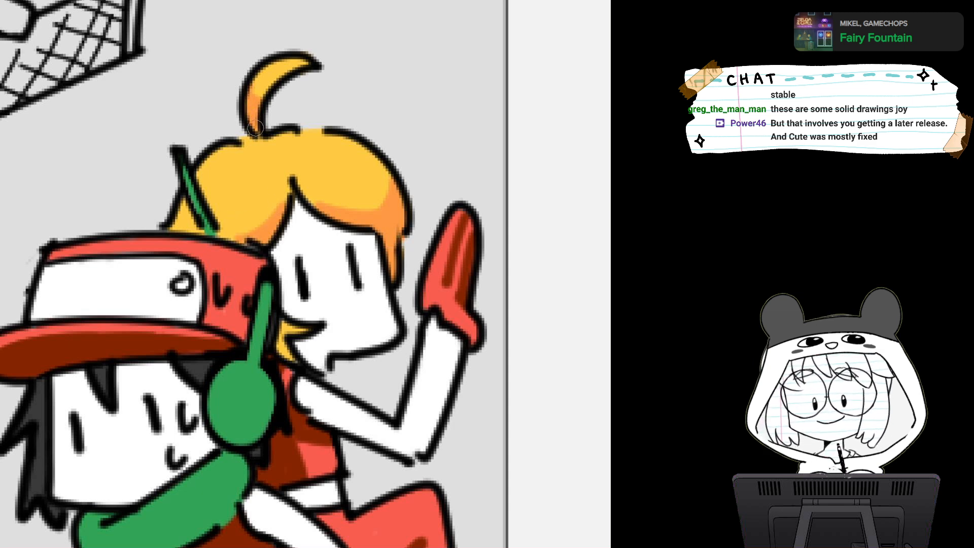
{"action": "key", "text": "ctrl+minus"}
{"action": "key", "text": "ctrl+minus"}
{"action": "left_click_drag", "start_coordinate": [304, 254], "coordinate": [302, 190]}
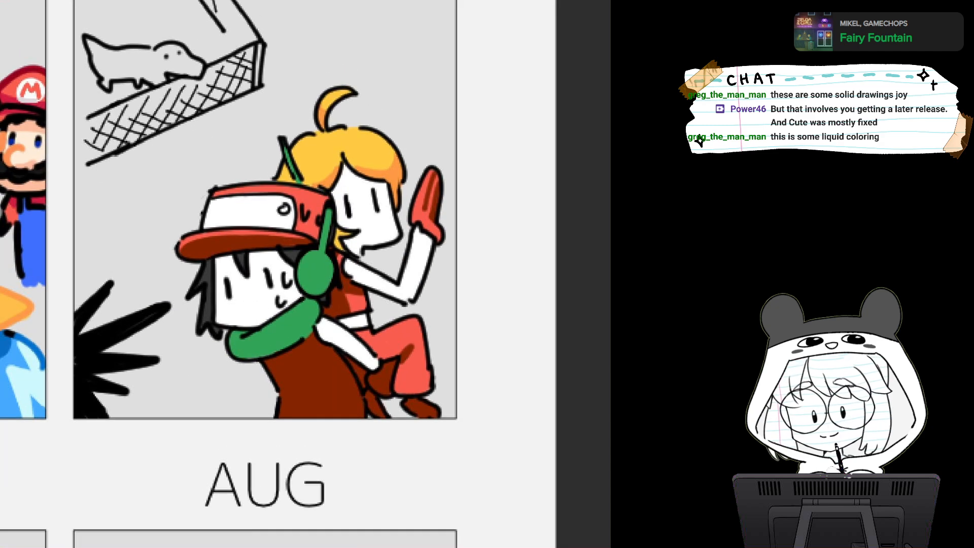
Paint soft pink blush spots on both cheeks of the front and rear characters
{"action": "key", "text": "ctrl+plus"}
{"action": "key", "text": "ctrl+plus"}
{"action": "key", "text": "ctrl+plus"}
{"action": "key", "text": "ctrl+plus"}
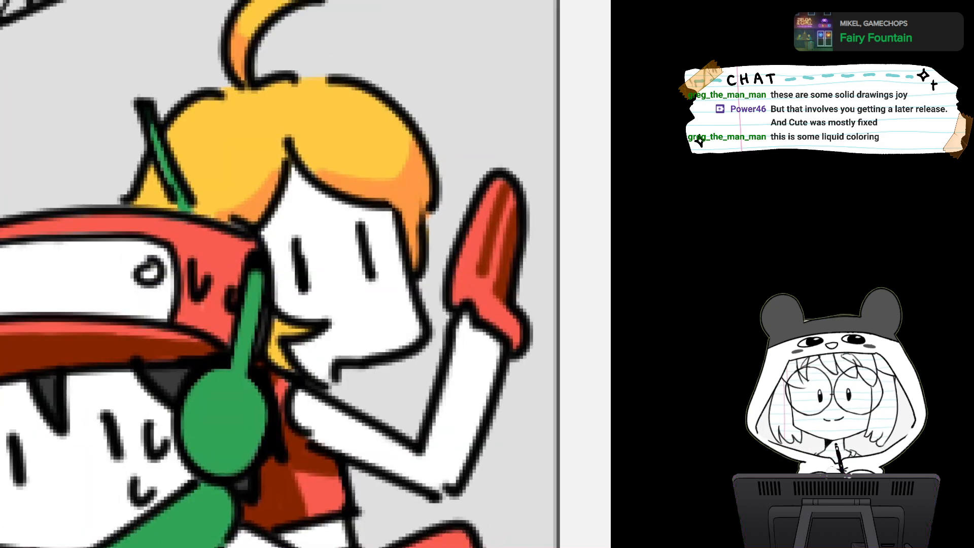
{"action": "key", "text": "ctrl+minus"}
{"action": "key", "text": "ctrl+minus"}
{"action": "key", "text": "ctrl+minus"}
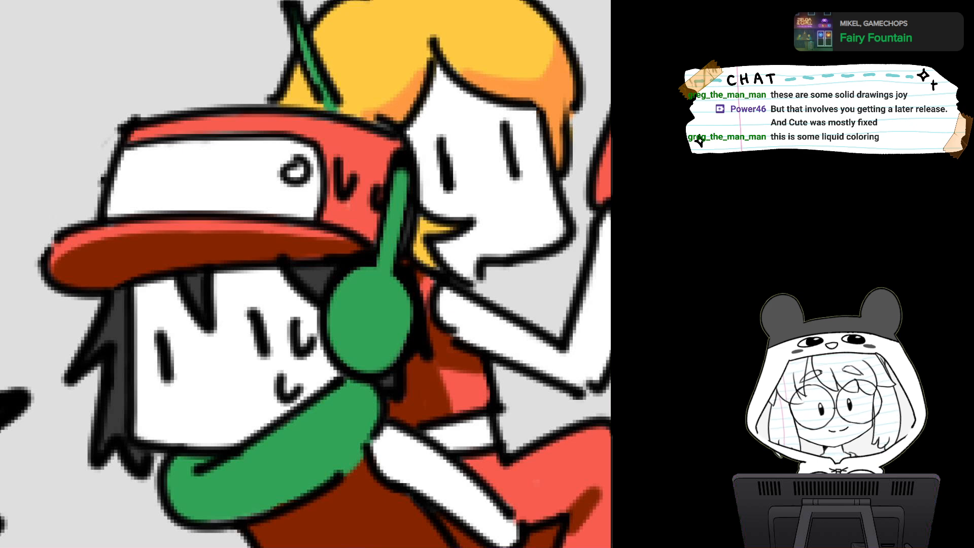
{"action": "left_click", "coordinate": [153, 400]}
{"action": "mouse_move", "coordinate": [287, 364]}
{"action": "left_mouse_down"}
{"action": "mouse_move", "coordinate": [272, 369]}
{"action": "mouse_move", "coordinate": [291, 367]}
{"action": "left_mouse_up"}
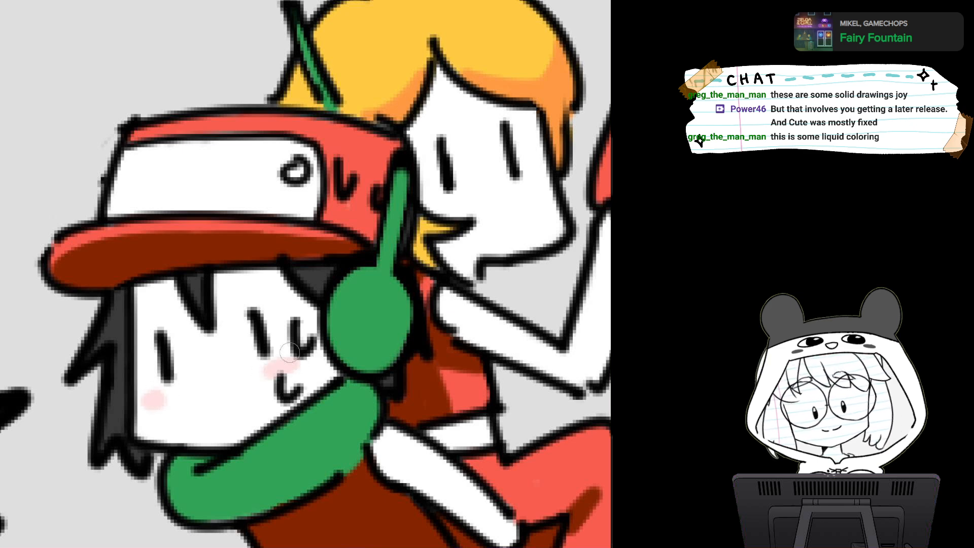
{"action": "left_click", "coordinate": [541, 184]}
{"action": "left_click", "coordinate": [439, 206]}
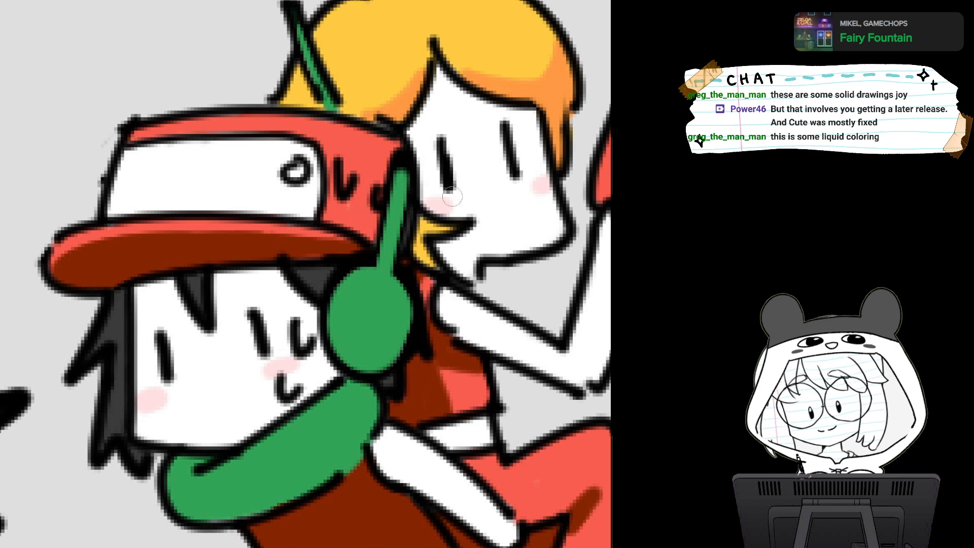
Draw grey worried eyebrows on the front character and add darker brown shading across the waist and under the rear character's arm
{"action": "mouse_move", "coordinate": [439, 206]}
{"action": "left_mouse_down"}
{"action": "mouse_move", "coordinate": [391, 120]}
{"action": "mouse_move", "coordinate": [435, 143]}
{"action": "left_mouse_up"}
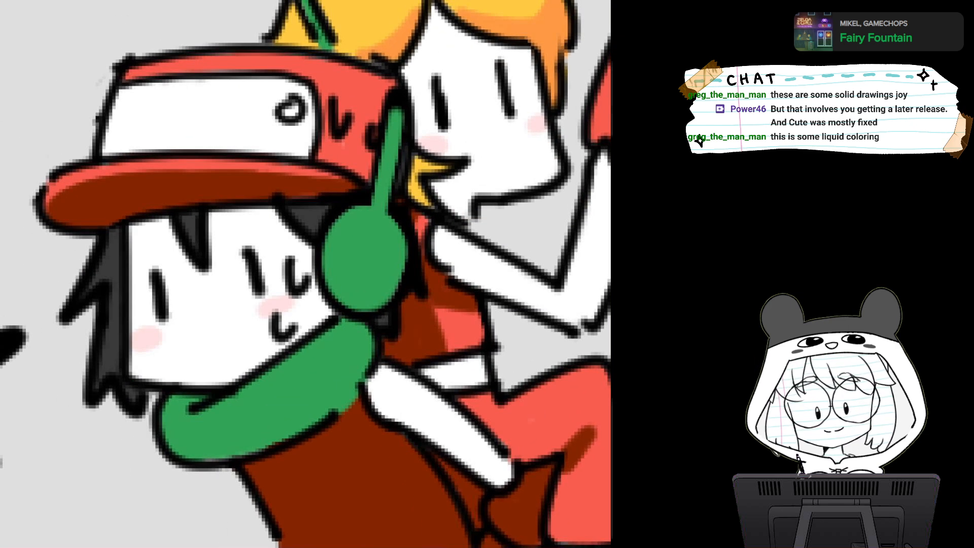
{"action": "left_click_drag", "start_coordinate": [136, 238], "coordinate": [265, 211]}
{"action": "scroll", "coordinate": [269, 209], "scroll_direction": "down", "scroll_amount": 5}
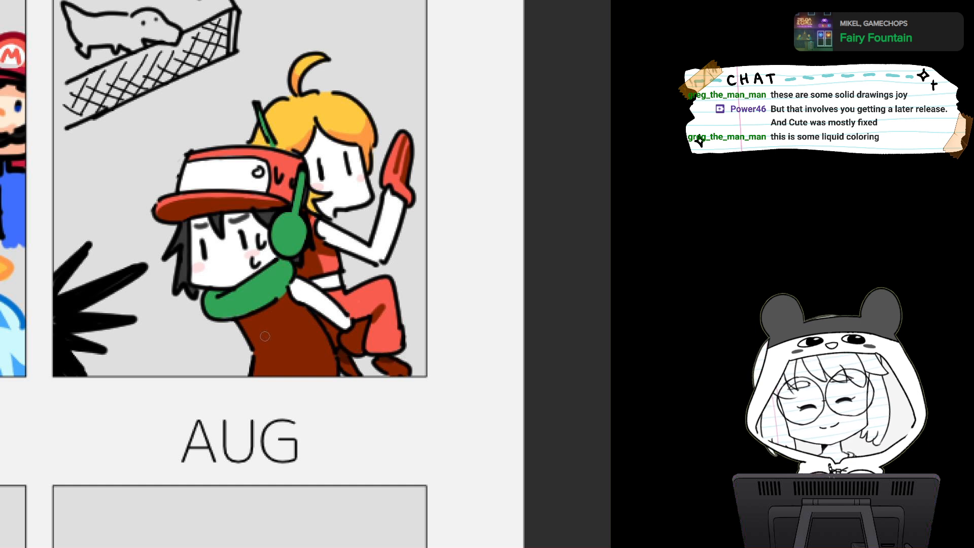
{"action": "left_click_drag", "start_coordinate": [258, 352], "coordinate": [265, 358]}
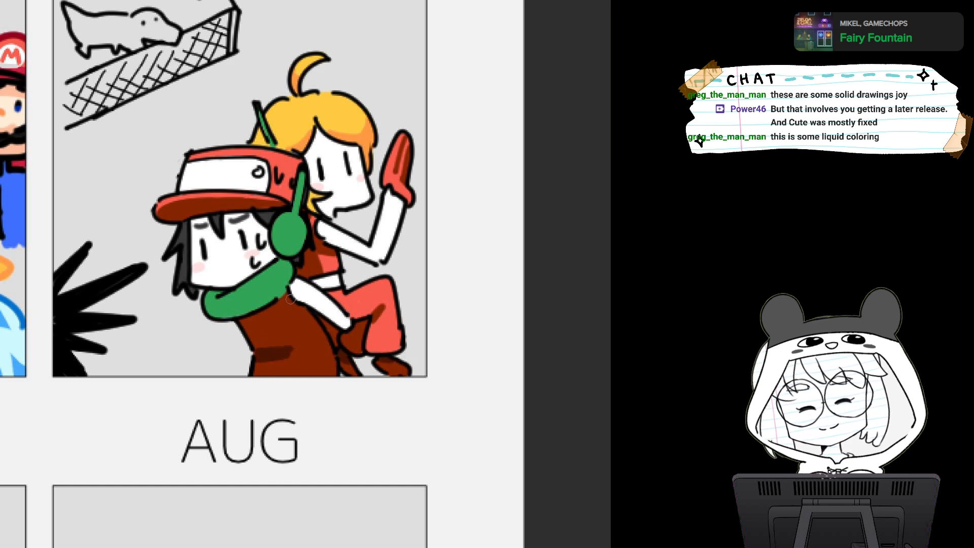
Shade the lower part of the front character's green ear cup and the scarf's fold and underside in darker blue-green
{"action": "left_click", "coordinate": [289, 237], "text": "alt"}
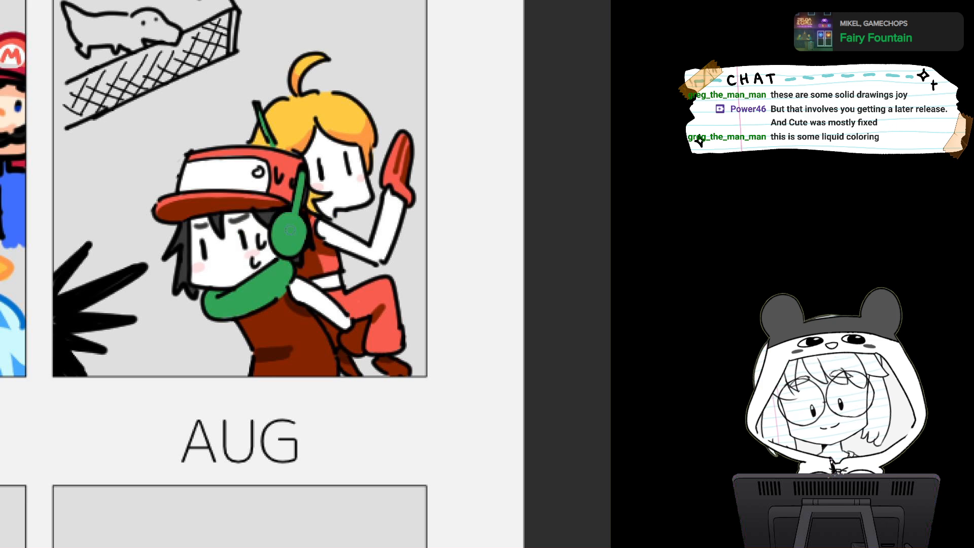
{"action": "scroll", "coordinate": [355, 315], "scroll_direction": "up", "scroll_amount": 2}
{"action": "left_click_drag", "start_coordinate": [223, 243], "coordinate": [372, 240]}
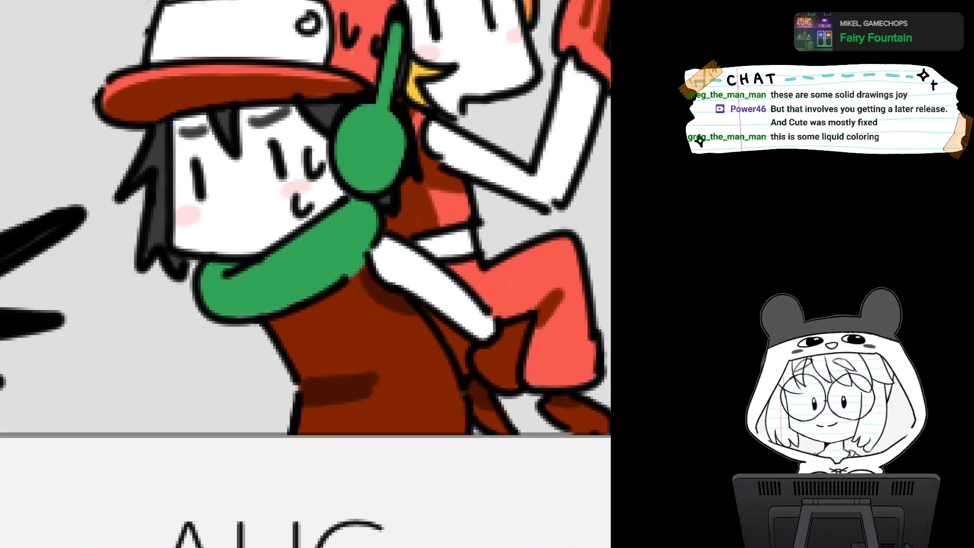
{"action": "mouse_move", "coordinate": [372, 239]}
{"action": "left_mouse_down"}
{"action": "mouse_move", "coordinate": [402, 250]}
{"action": "mouse_move", "coordinate": [276, 298]}
{"action": "mouse_move", "coordinate": [257, 294]}
{"action": "mouse_move", "coordinate": [307, 300]}
{"action": "left_mouse_up"}
{"action": "mouse_move", "coordinate": [279, 243]}
{"action": "left_mouse_down"}
{"action": "mouse_move", "coordinate": [312, 246]}
{"action": "mouse_move", "coordinate": [328, 196]}
{"action": "mouse_move", "coordinate": [370, 262]}
{"action": "left_mouse_up"}
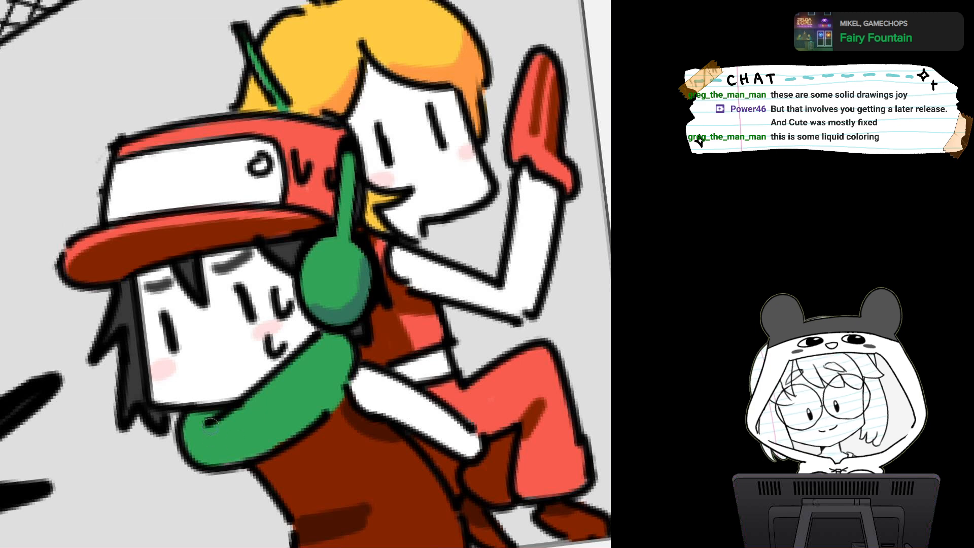
{"action": "mouse_move", "coordinate": [211, 427]}
{"action": "left_mouse_down"}
{"action": "mouse_move", "coordinate": [193, 421]}
{"action": "mouse_move", "coordinate": [223, 408]}
{"action": "left_mouse_up"}
{"action": "mouse_move", "coordinate": [210, 459]}
{"action": "left_mouse_down"}
{"action": "mouse_move", "coordinate": [320, 380]}
{"action": "mouse_move", "coordinate": [259, 454]}
{"action": "mouse_move", "coordinate": [319, 386]}
{"action": "mouse_move", "coordinate": [216, 461]}
{"action": "mouse_move", "coordinate": [254, 443]}
{"action": "left_mouse_up"}
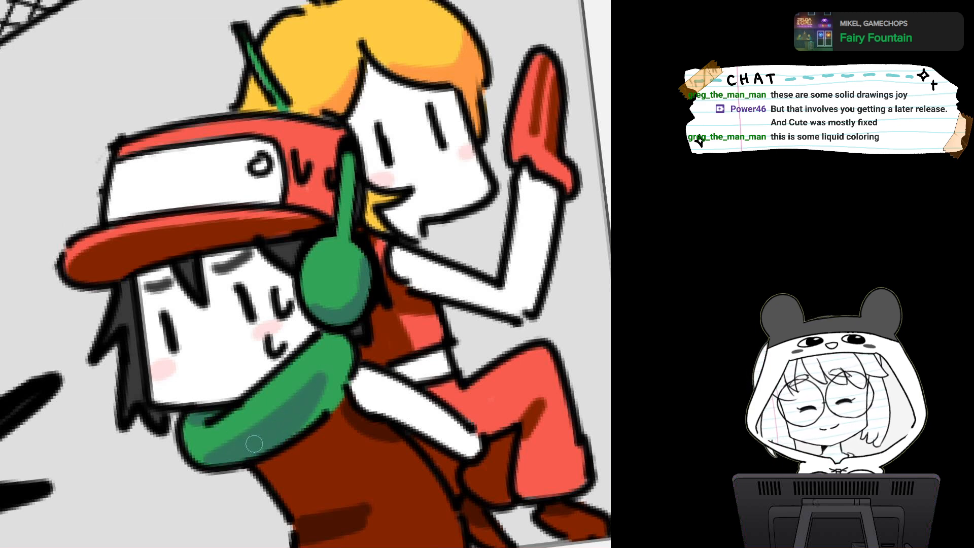
{"action": "scroll", "coordinate": [291, 413], "scroll_direction": "down", "scroll_amount": 3}
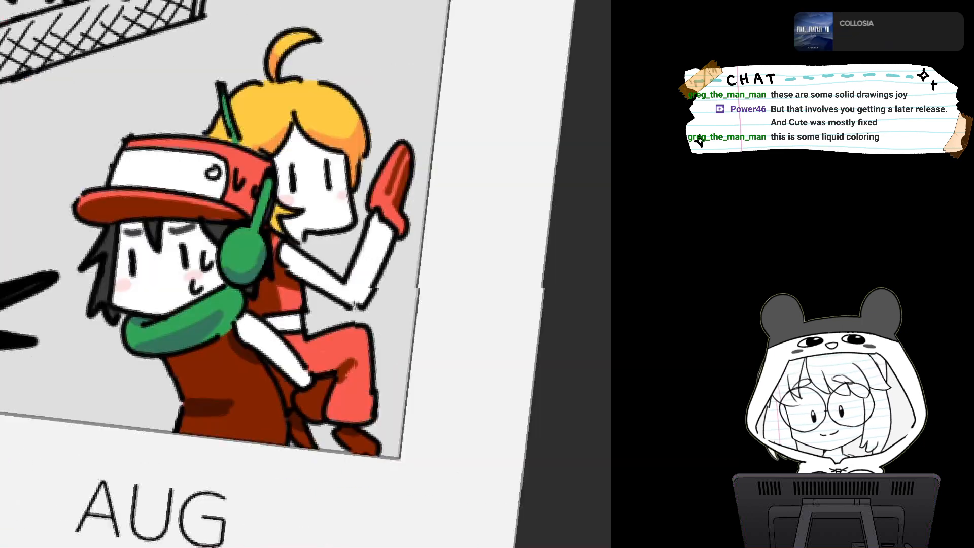
{"action": "left_click_drag", "start_coordinate": [290, 414], "coordinate": [320, 431]}
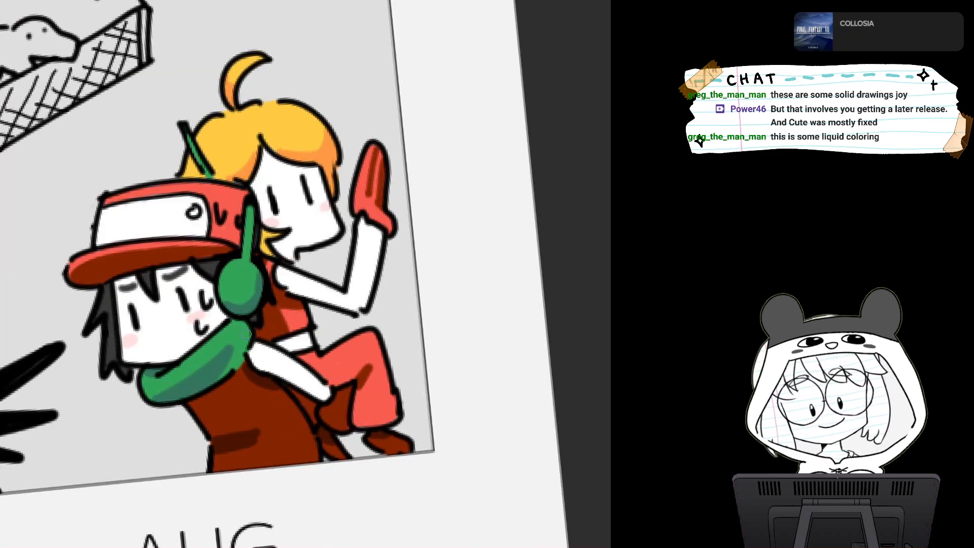
{"action": "scroll", "coordinate": [246, 335], "scroll_direction": "down", "scroll_amount": 2}
{"action": "left_click_drag", "start_coordinate": [246, 335], "coordinate": [223, 325]}
{"action": "scroll", "coordinate": [245, 335], "scroll_direction": "up", "scroll_amount": 1}
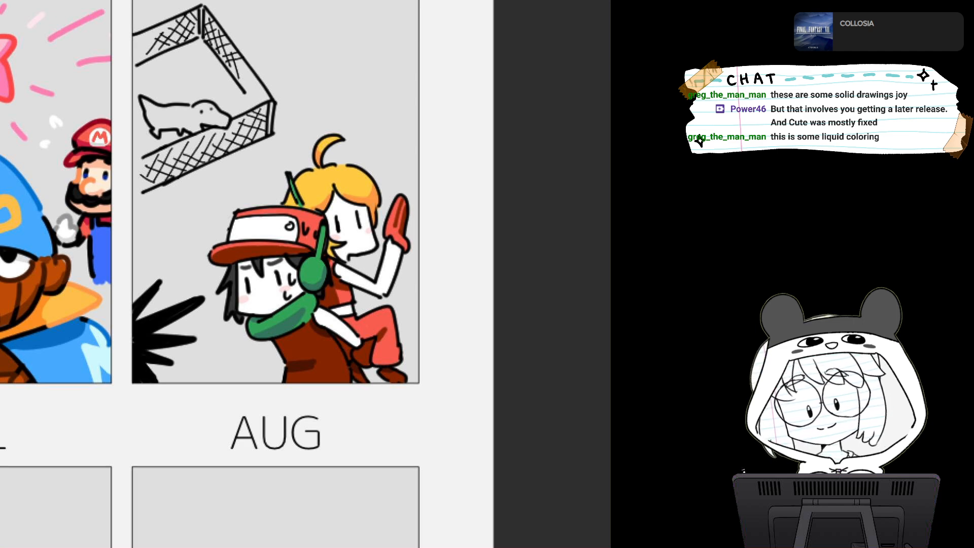
{"action": "scroll", "coordinate": [305, 274], "scroll_direction": "up", "scroll_amount": 3}
{"action": "left_click_drag", "start_coordinate": [305, 274], "coordinate": [543, 274]}
{"action": "left_click_drag", "start_coordinate": [304, 356], "coordinate": [355, 385]}
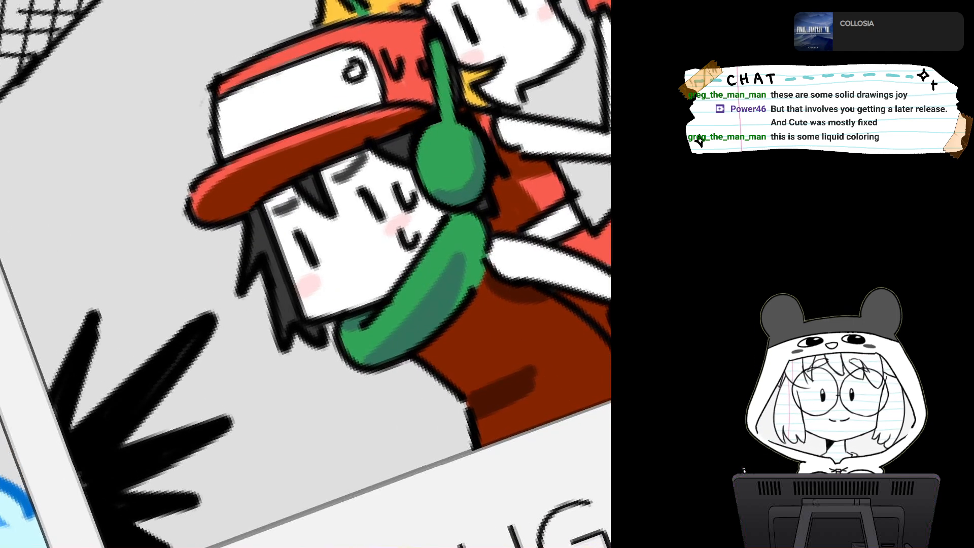
Try to recolour the tip of the uppermost black spike beside the front character in light red
{"action": "scroll", "coordinate": [305, 274], "scroll_direction": "up", "scroll_amount": 2}
{"action": "scroll", "coordinate": [304, 274], "scroll_direction": "up", "scroll_amount": 2}
{"action": "left_click_drag", "start_coordinate": [305, 274], "coordinate": [371, 177]}
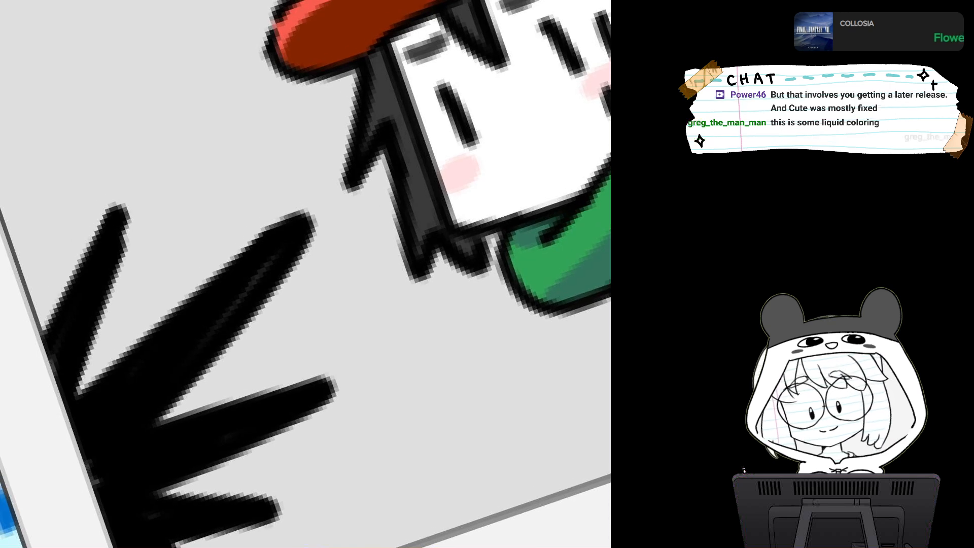
{"action": "scroll", "coordinate": [304, 274], "scroll_direction": "up", "scroll_amount": 2}
{"action": "scroll", "coordinate": [306, 274], "scroll_direction": "down", "scroll_amount": 2}
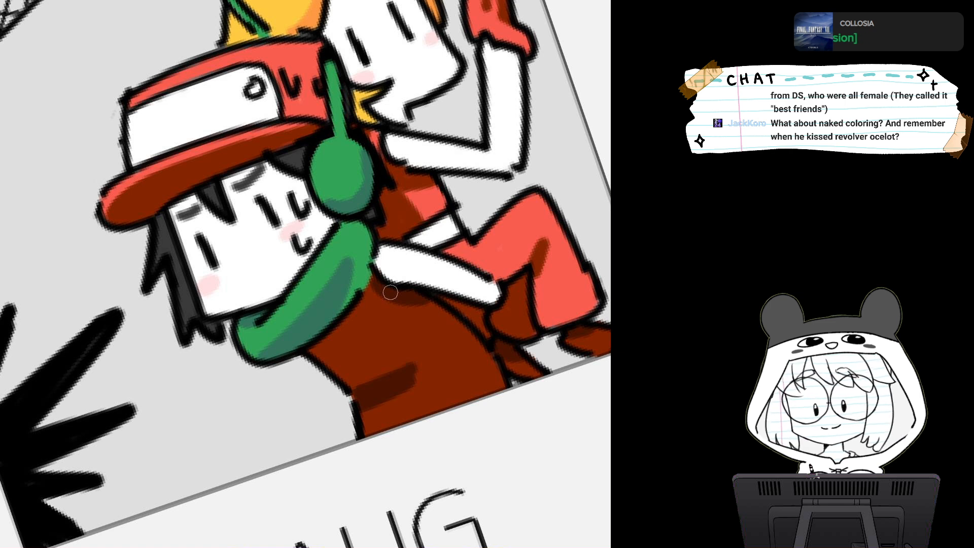
{"action": "left_click", "coordinate": [509, 246], "text": "alt"}
{"action": "left_click_drag", "start_coordinate": [469, 252], "coordinate": [611, 227]}
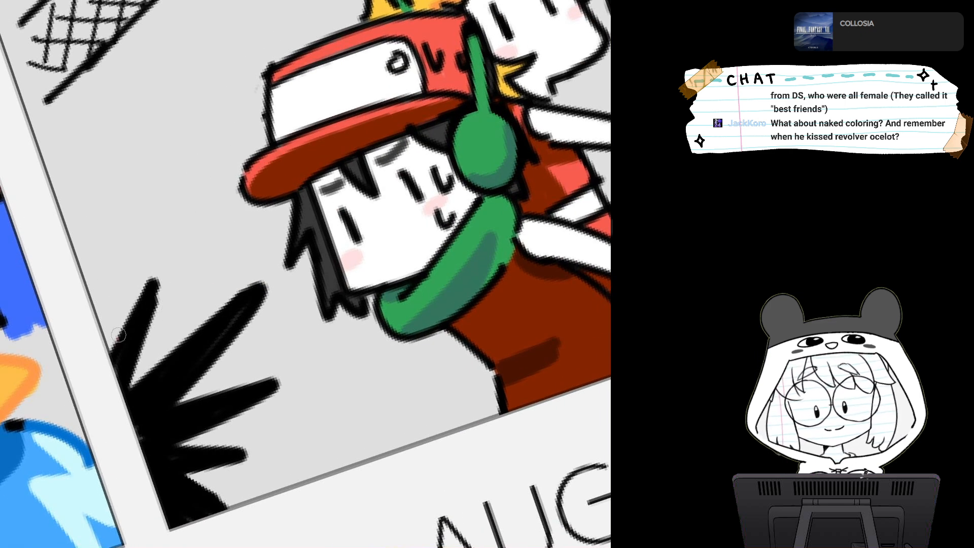
{"action": "mouse_move", "coordinate": [119, 334]}
{"action": "left_mouse_down"}
{"action": "mouse_move", "coordinate": [154, 297]}
{"action": "mouse_move", "coordinate": [132, 320]}
{"action": "mouse_move", "coordinate": [148, 285]}
{"action": "left_mouse_up"}
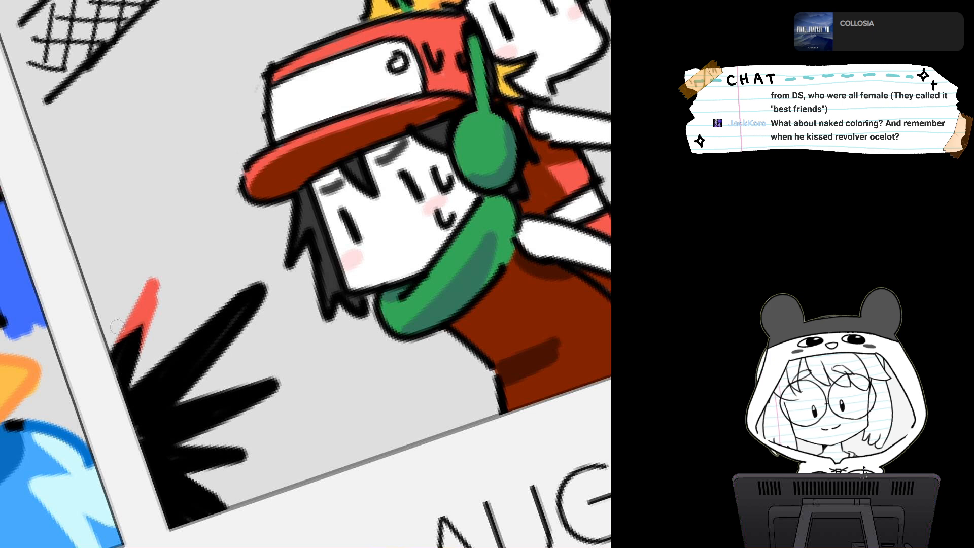
{"action": "key", "text": "ctrl+z"}
Recolour the outer tips of all the black spikes beside the front character in dark reddish brown
{"action": "mouse_move", "coordinate": [117, 337]}
{"action": "left_mouse_down"}
{"action": "mouse_move", "coordinate": [145, 309]}
{"action": "mouse_move", "coordinate": [153, 278]}
{"action": "left_mouse_up"}
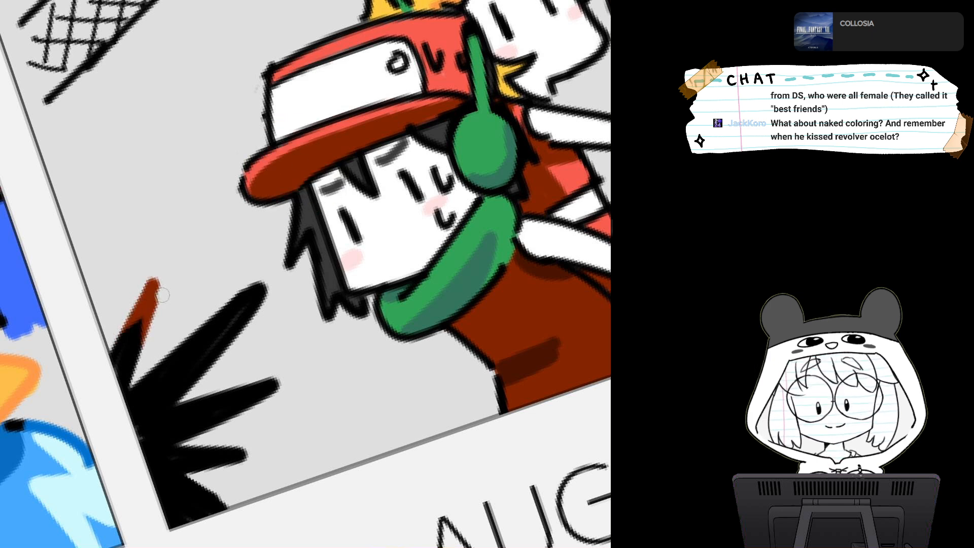
{"action": "mouse_move", "coordinate": [173, 343]}
{"action": "left_mouse_down"}
{"action": "mouse_move", "coordinate": [208, 361]}
{"action": "mouse_move", "coordinate": [254, 300]}
{"action": "mouse_move", "coordinate": [207, 347]}
{"action": "left_mouse_up"}
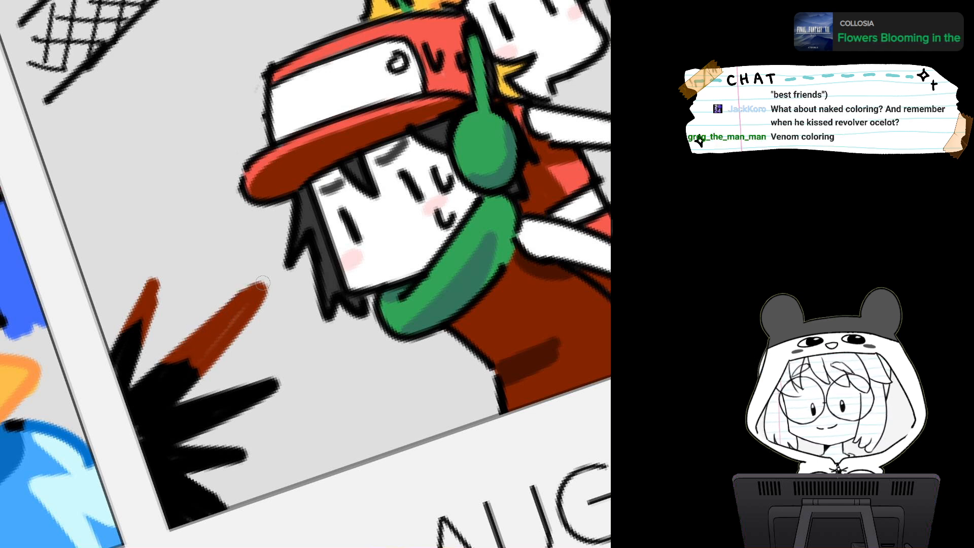
{"action": "left_click_drag", "start_coordinate": [216, 316], "coordinate": [180, 233]}
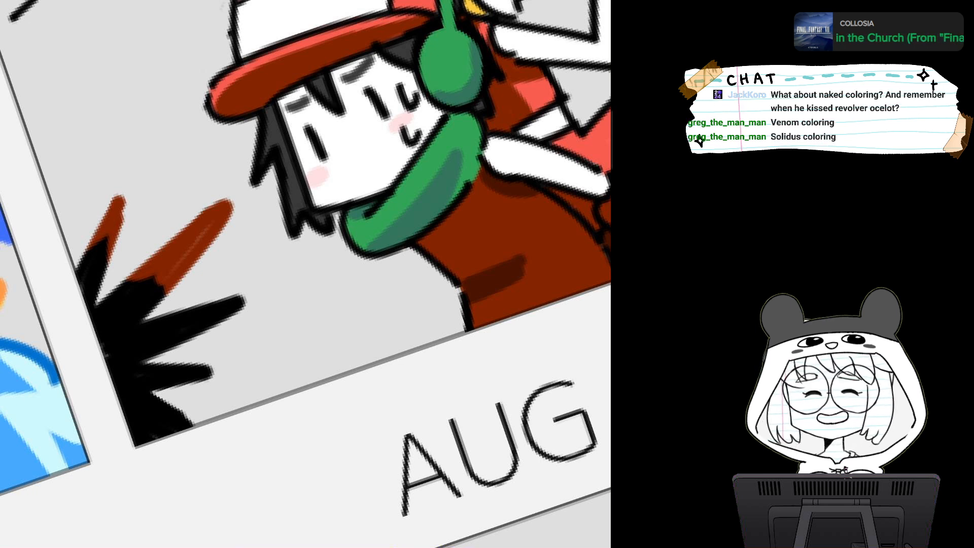
{"action": "mouse_move", "coordinate": [175, 314]}
{"action": "left_mouse_down"}
{"action": "mouse_move", "coordinate": [192, 258]}
{"action": "mouse_move", "coordinate": [182, 262]}
{"action": "mouse_move", "coordinate": [256, 245]}
{"action": "mouse_move", "coordinate": [175, 264]}
{"action": "mouse_move", "coordinate": [219, 283]}
{"action": "mouse_move", "coordinate": [201, 285]}
{"action": "mouse_move", "coordinate": [213, 257]}
{"action": "mouse_move", "coordinate": [208, 269]}
{"action": "mouse_move", "coordinate": [242, 268]}
{"action": "mouse_move", "coordinate": [207, 323]}
{"action": "mouse_move", "coordinate": [221, 316]}
{"action": "mouse_move", "coordinate": [192, 335]}
{"action": "mouse_move", "coordinate": [224, 315]}
{"action": "left_mouse_up"}
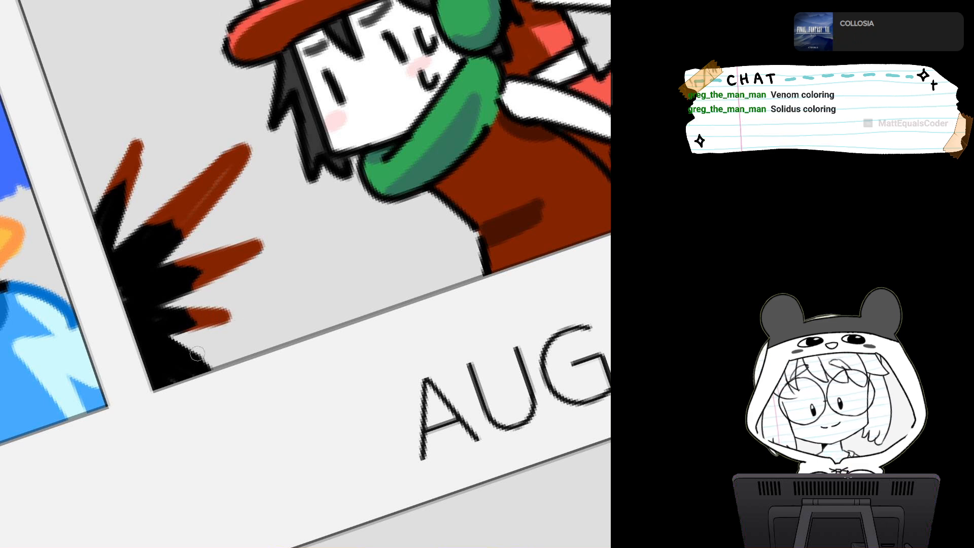
{"action": "mouse_move", "coordinate": [196, 352]}
{"action": "left_mouse_down"}
{"action": "mouse_move", "coordinate": [208, 377]}
{"action": "mouse_move", "coordinate": [148, 413]}
{"action": "left_mouse_up"}
Paint a large burnt-orange ground patch with a smooth rounded edge behind the fenced pen and dinosaur in the April panel
{"action": "key", "text": "Home"}
{"action": "left_click_drag", "start_coordinate": [158, 180], "coordinate": [150, 356]}
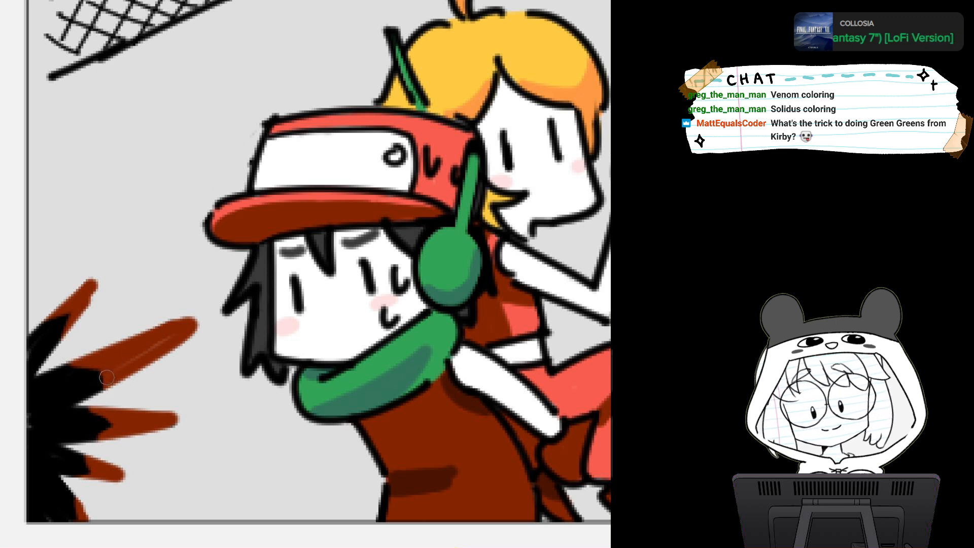
{"action": "left_click_drag", "start_coordinate": [112, 381], "coordinate": [19, 447]}
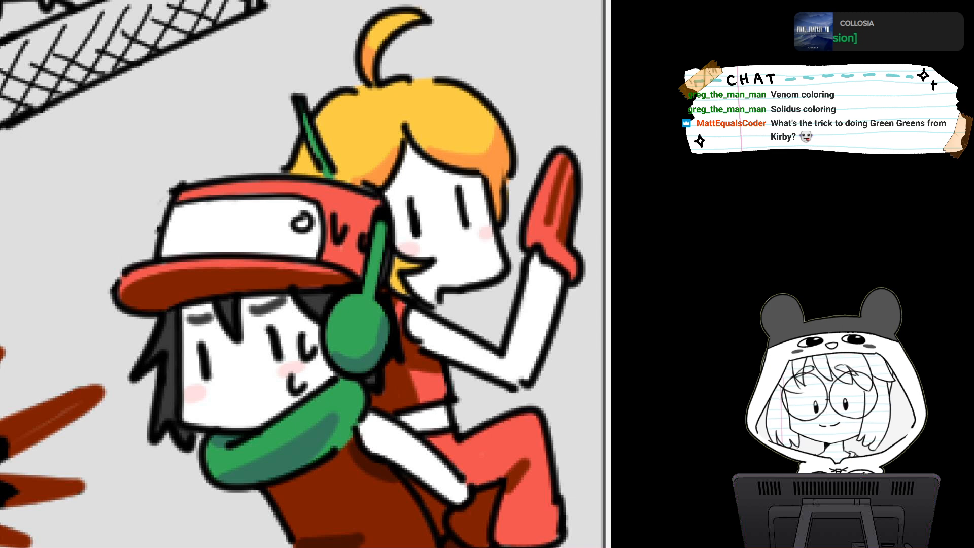
{"action": "left_click_drag", "start_coordinate": [305, 305], "coordinate": [383, 261]}
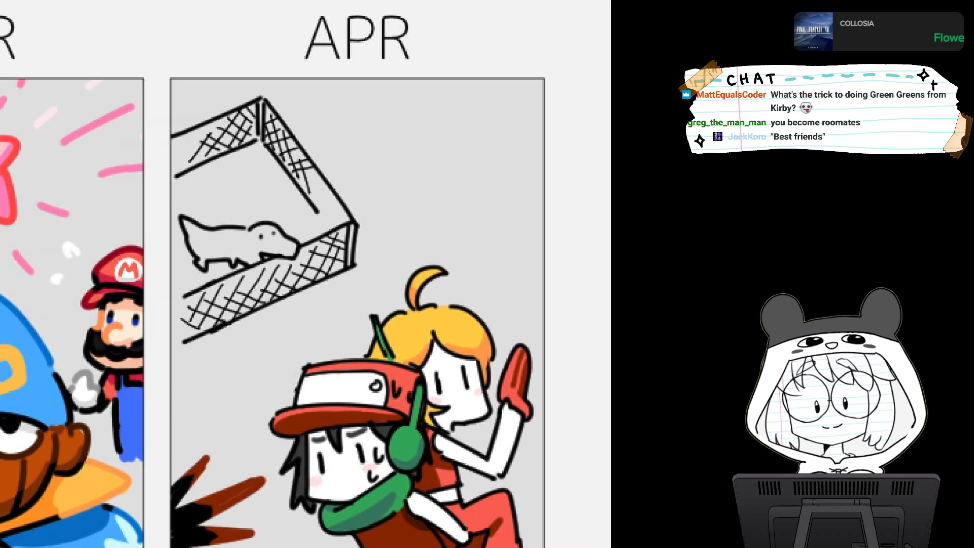
{"action": "mouse_move", "coordinate": [196, 124]}
{"action": "left_mouse_down"}
{"action": "mouse_move", "coordinate": [183, 153]}
{"action": "mouse_move", "coordinate": [315, 117]}
{"action": "mouse_move", "coordinate": [346, 153]}
{"action": "left_mouse_up"}
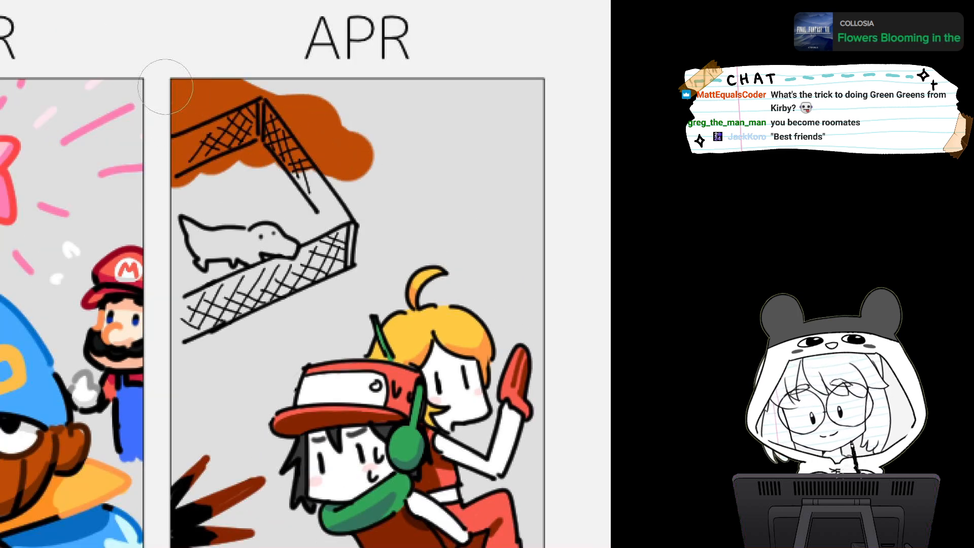
{"action": "mouse_move", "coordinate": [239, 167]}
{"action": "left_mouse_down"}
{"action": "mouse_move", "coordinate": [373, 198]}
{"action": "mouse_move", "coordinate": [376, 254]}
{"action": "mouse_move", "coordinate": [195, 353]}
{"action": "mouse_move", "coordinate": [325, 239]}
{"action": "mouse_move", "coordinate": [213, 284]}
{"action": "mouse_move", "coordinate": [229, 193]}
{"action": "mouse_move", "coordinate": [147, 251]}
{"action": "left_mouse_up"}
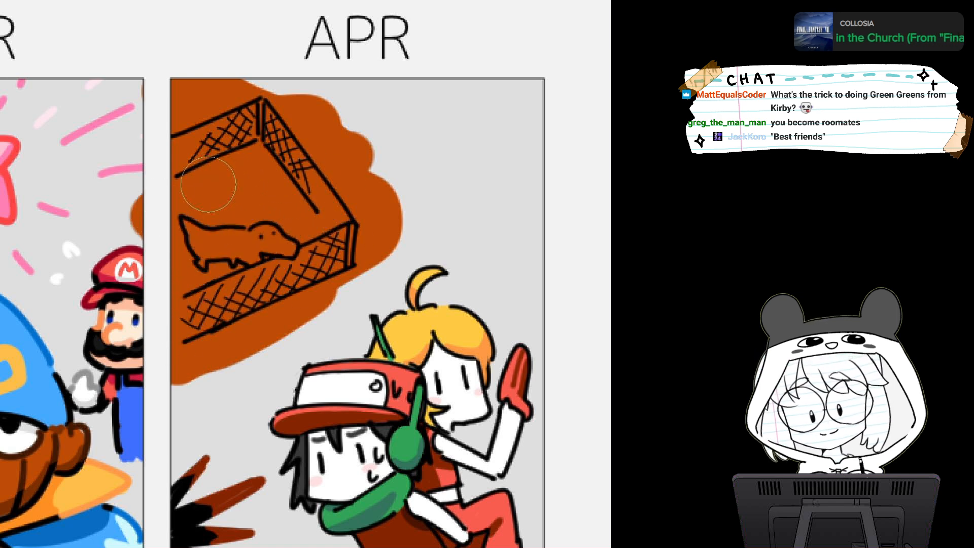
{"action": "key", "text": "ctrl+z"}
{"action": "mouse_move", "coordinate": [189, 104]}
{"action": "left_mouse_down"}
{"action": "mouse_move", "coordinate": [186, 82]}
{"action": "mouse_move", "coordinate": [223, 147]}
{"action": "mouse_move", "coordinate": [300, 104]}
{"action": "mouse_move", "coordinate": [390, 198]}
{"action": "mouse_move", "coordinate": [261, 320]}
{"action": "mouse_move", "coordinate": [188, 264]}
{"action": "mouse_move", "coordinate": [196, 132]}
{"action": "mouse_move", "coordinate": [274, 112]}
{"action": "mouse_move", "coordinate": [301, 262]}
{"action": "mouse_move", "coordinate": [350, 218]}
{"action": "mouse_move", "coordinate": [268, 184]}
{"action": "mouse_move", "coordinate": [191, 370]}
{"action": "mouse_move", "coordinate": [305, 309]}
{"action": "left_mouse_up"}
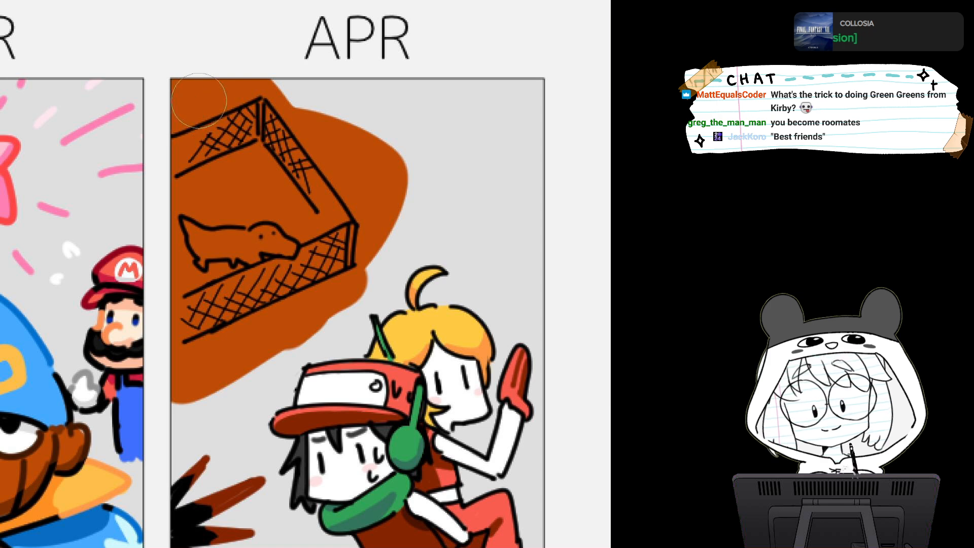
Paint green grass over the pen area and below it, keeping an orange strip outside the fence and roughening the edges
{"action": "mouse_move", "coordinate": [178, 88]}
{"action": "left_mouse_down"}
{"action": "mouse_move", "coordinate": [247, 131]}
{"action": "mouse_move", "coordinate": [340, 289]}
{"action": "mouse_move", "coordinate": [289, 317]}
{"action": "mouse_move", "coordinate": [173, 345]}
{"action": "mouse_move", "coordinate": [218, 167]}
{"action": "mouse_move", "coordinate": [228, 274]}
{"action": "mouse_move", "coordinate": [192, 239]}
{"action": "mouse_move", "coordinate": [177, 258]}
{"action": "mouse_move", "coordinate": [213, 385]}
{"action": "mouse_move", "coordinate": [309, 345]}
{"action": "mouse_move", "coordinate": [305, 289]}
{"action": "mouse_move", "coordinate": [297, 292]}
{"action": "left_mouse_up"}
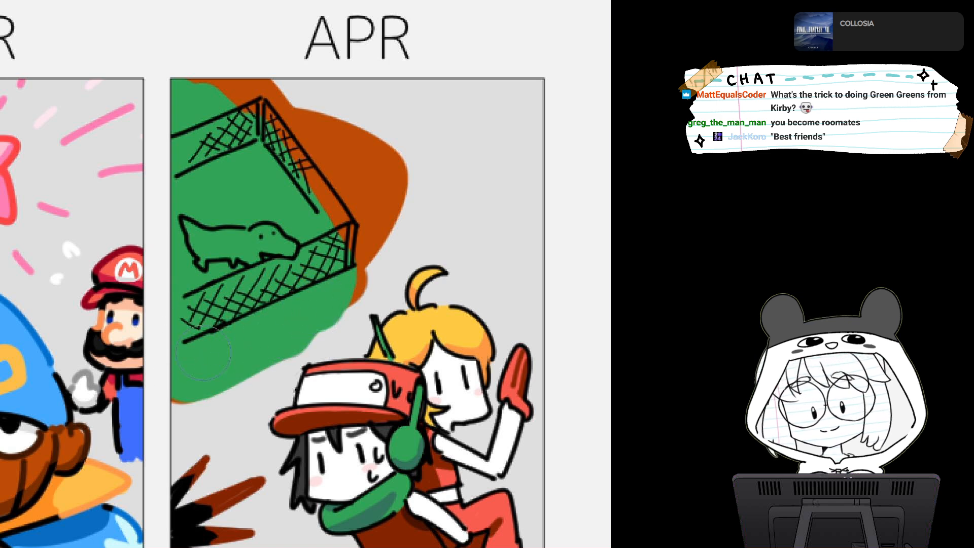
{"action": "left_click_drag", "start_coordinate": [204, 354], "coordinate": [192, 359]}
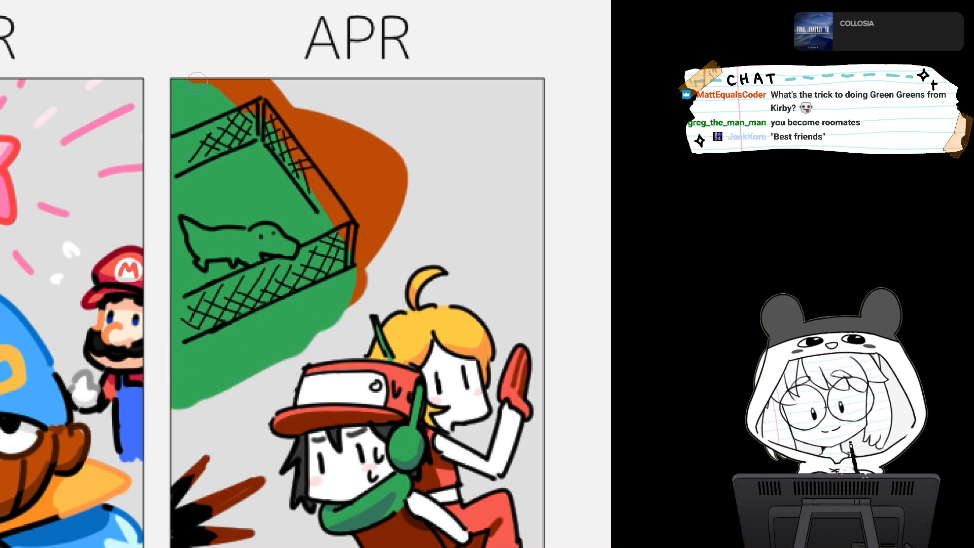
{"action": "mouse_move", "coordinate": [199, 80]}
{"action": "left_mouse_down"}
{"action": "mouse_move", "coordinate": [227, 79]}
{"action": "mouse_move", "coordinate": [240, 99]}
{"action": "left_mouse_up"}
{"action": "left_click_drag", "start_coordinate": [331, 219], "coordinate": [343, 244]}
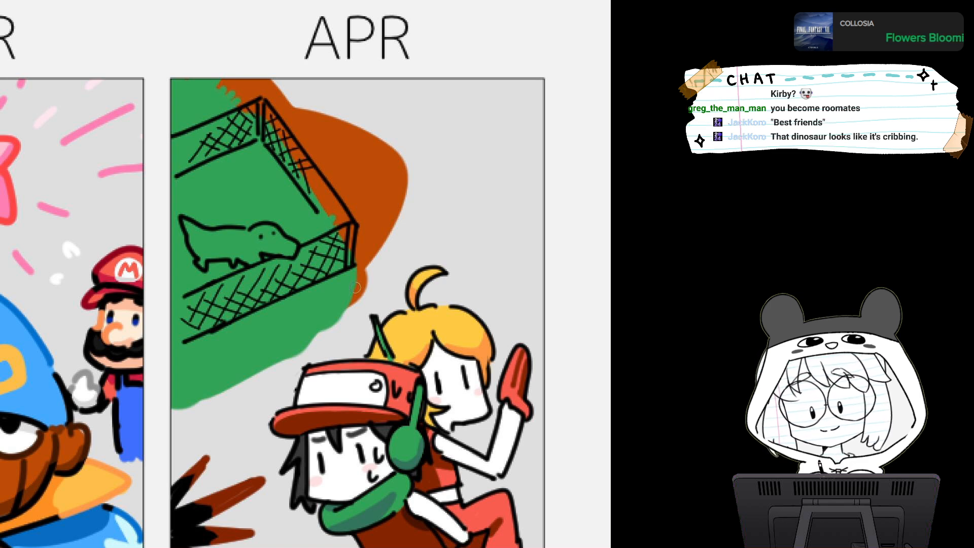
{"action": "mouse_move", "coordinate": [356, 276]}
{"action": "left_mouse_down"}
{"action": "mouse_move", "coordinate": [351, 291]}
{"action": "mouse_move", "coordinate": [361, 277]}
{"action": "left_mouse_up"}
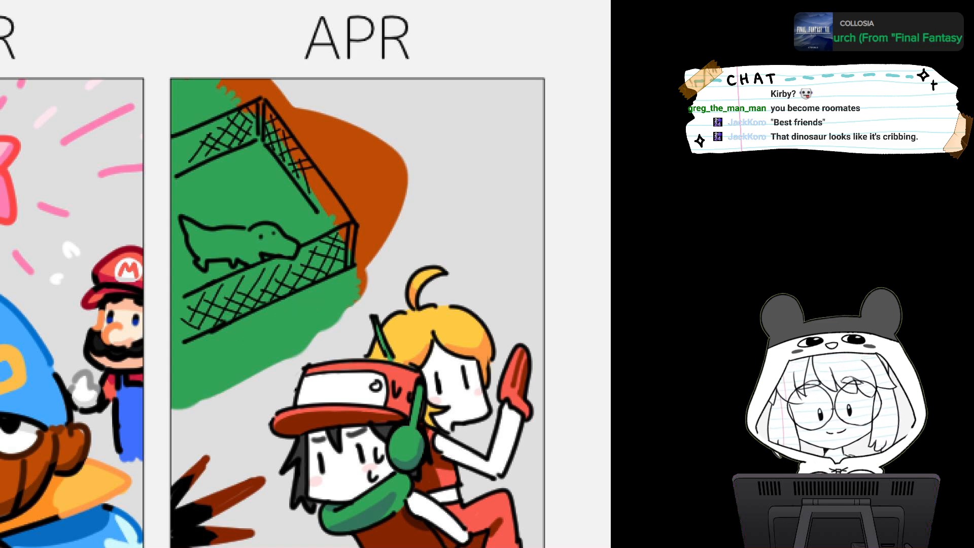
Dab short light-green grass marks in small clusters across the green ground around the fence
{"action": "mouse_move", "coordinate": [305, 309]}
{"action": "left_mouse_down"}
{"action": "mouse_move", "coordinate": [309, 295]}
{"action": "mouse_move", "coordinate": [322, 302]}
{"action": "left_mouse_up"}
{"action": "left_click", "coordinate": [333, 299]}
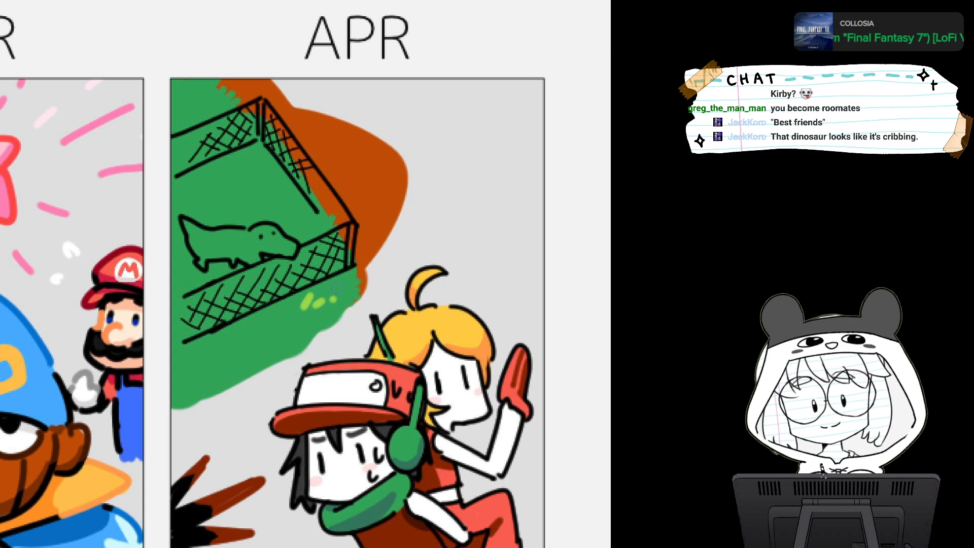
{"action": "left_click_drag", "start_coordinate": [214, 96], "coordinate": [224, 90]}
{"action": "left_click_drag", "start_coordinate": [227, 100], "coordinate": [236, 94]}
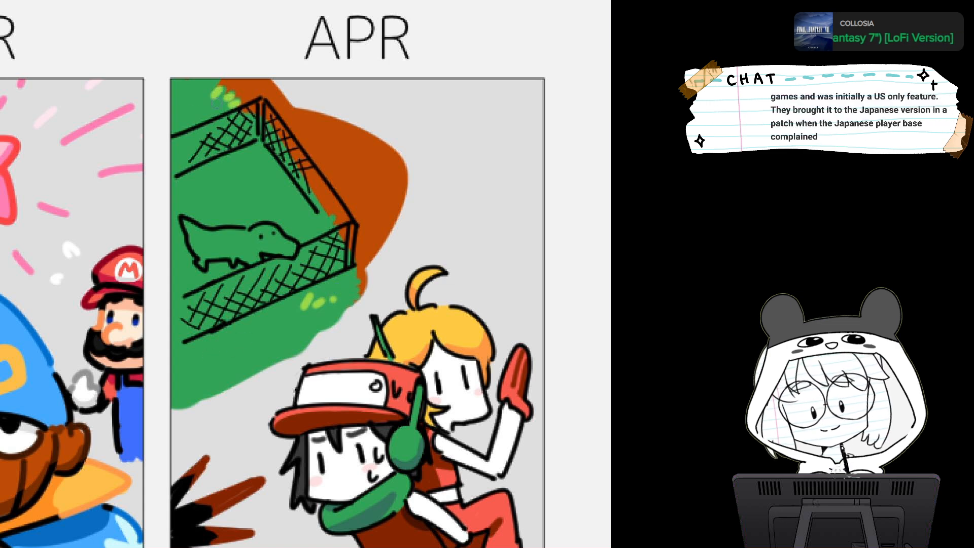
{"action": "left_click_drag", "start_coordinate": [183, 110], "coordinate": [192, 102]}
{"action": "left_click_drag", "start_coordinate": [311, 220], "coordinate": [328, 222]}
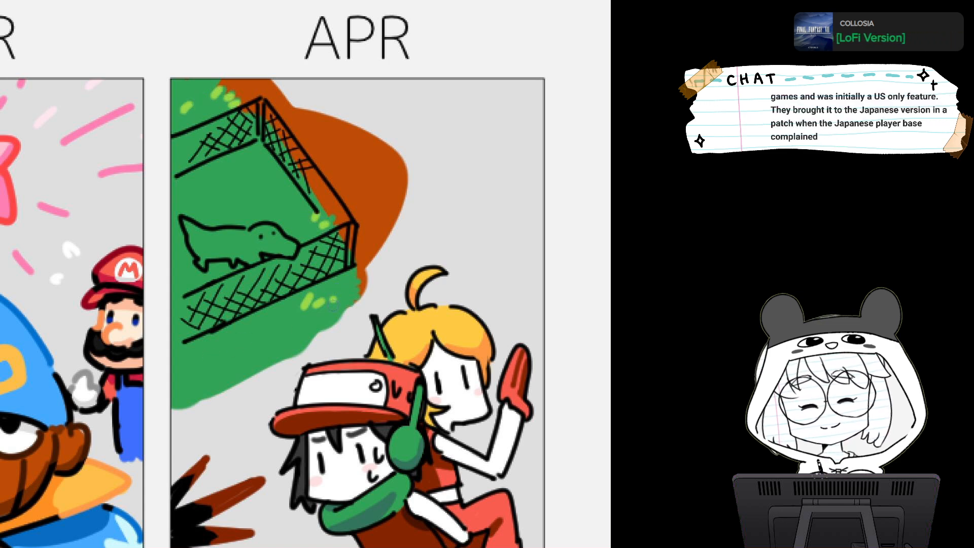
{"action": "left_click_drag", "start_coordinate": [187, 368], "coordinate": [200, 356]}
{"action": "left_click_drag", "start_coordinate": [204, 374], "coordinate": [216, 356]}
{"action": "left_click_drag", "start_coordinate": [309, 335], "coordinate": [323, 329]}
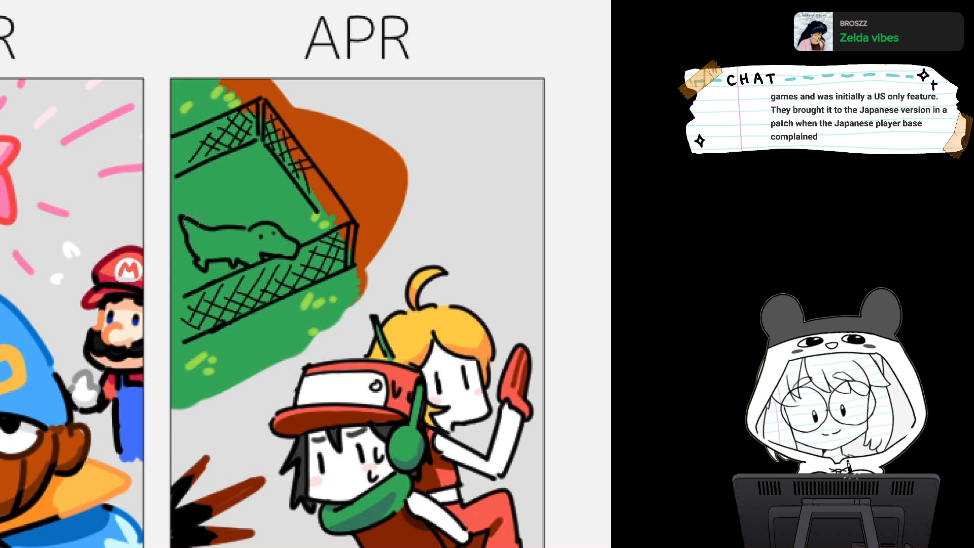
Colour the dinosaur inside the fenced pen pink
{"action": "mouse_move", "coordinate": [188, 223]}
{"action": "left_mouse_down"}
{"action": "mouse_move", "coordinate": [204, 266]}
{"action": "mouse_move", "coordinate": [210, 236]}
{"action": "mouse_move", "coordinate": [246, 235]}
{"action": "mouse_move", "coordinate": [218, 246]}
{"action": "mouse_move", "coordinate": [230, 248]}
{"action": "left_mouse_up"}
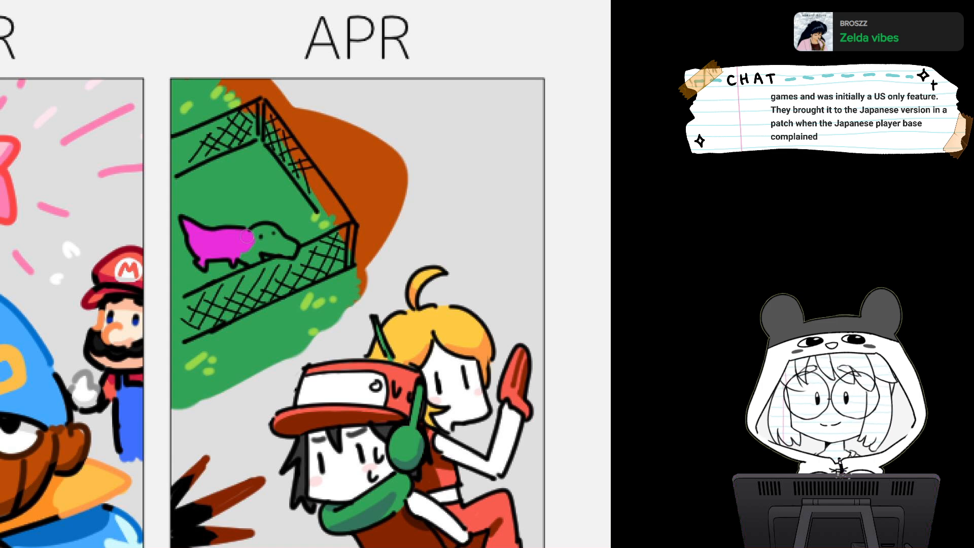
{"action": "mouse_move", "coordinate": [247, 237]}
{"action": "left_mouse_down"}
{"action": "mouse_move", "coordinate": [256, 248]}
{"action": "mouse_move", "coordinate": [246, 262]}
{"action": "mouse_move", "coordinate": [272, 231]}
{"action": "mouse_move", "coordinate": [264, 249]}
{"action": "mouse_move", "coordinate": [289, 250]}
{"action": "left_mouse_up"}
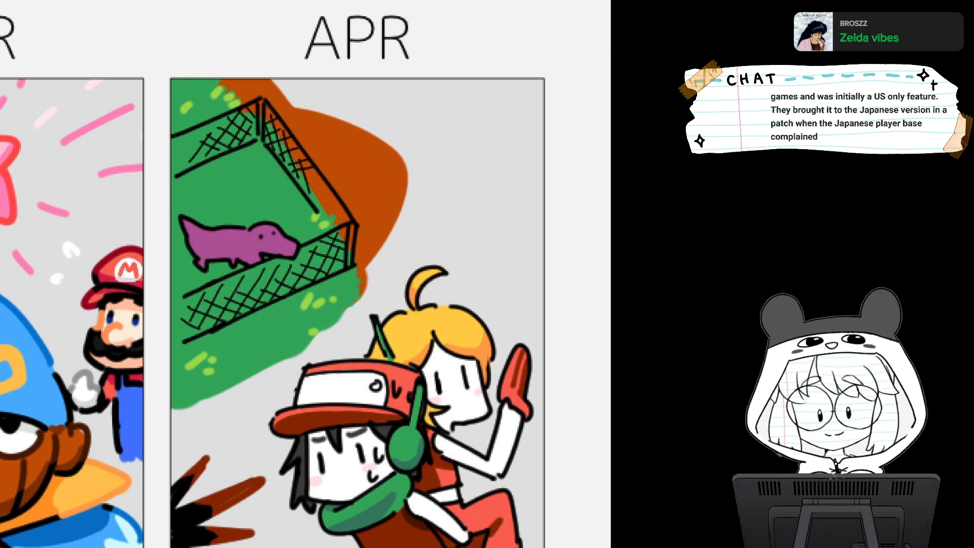
{"action": "key", "text": "ctrl+z"}
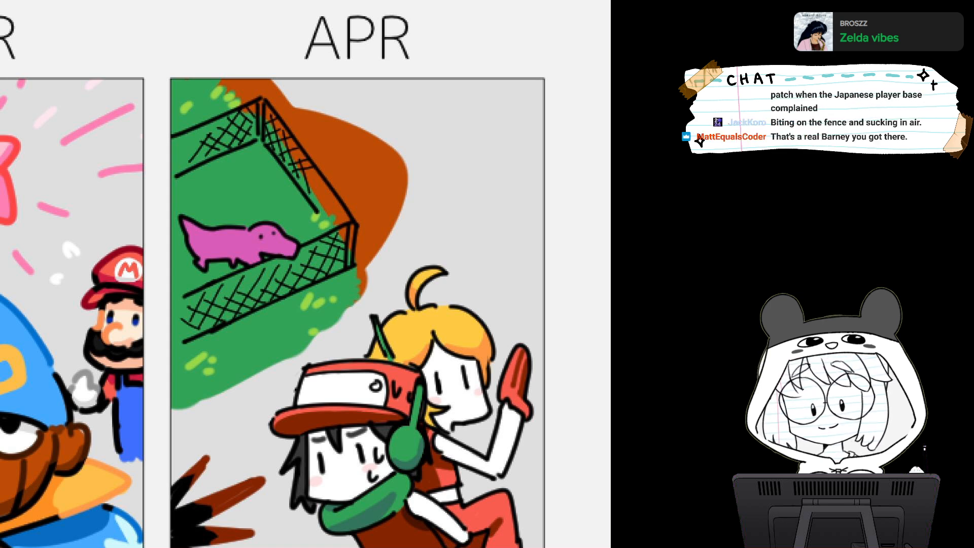
Shade the dinosaur's tail, belly and lower head in a darker magenta
{"action": "left_click_drag", "start_coordinate": [203, 248], "coordinate": [232, 255]}
{"action": "key", "text": "ctrl+z"}
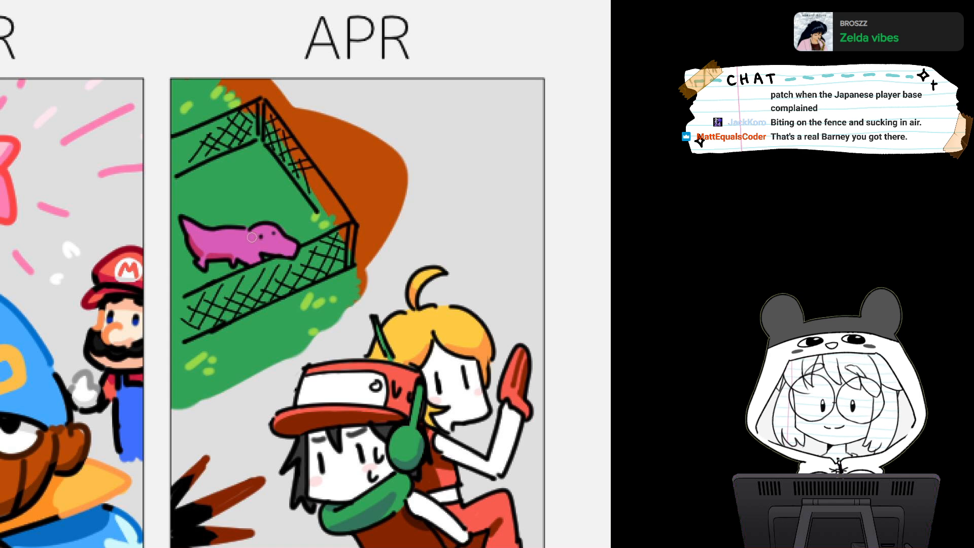
{"action": "mouse_move", "coordinate": [255, 239]}
{"action": "left_mouse_down"}
{"action": "mouse_move", "coordinate": [257, 200]}
{"action": "mouse_move", "coordinate": [291, 237]}
{"action": "left_mouse_up"}
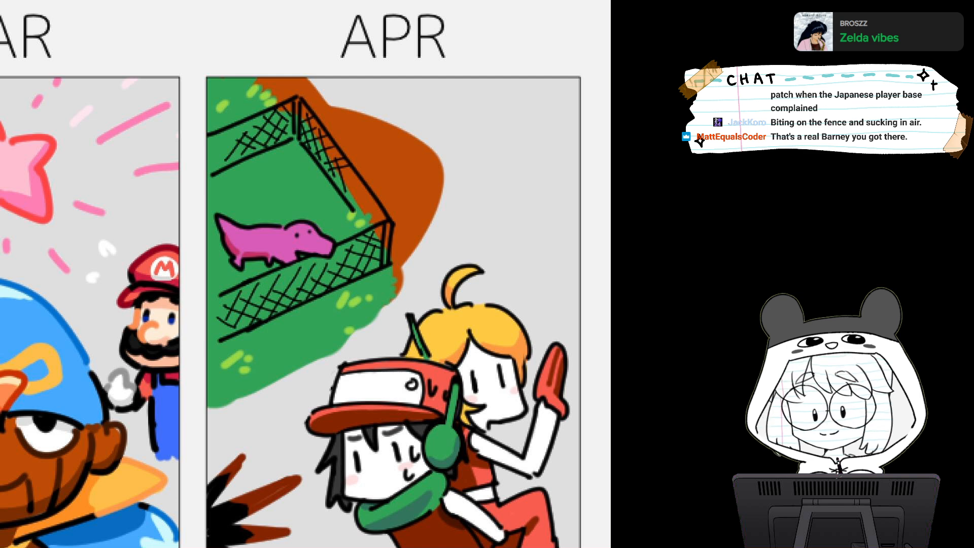
Dot dark magenta spots along the dinosaur's back and body
{"action": "left_click_drag", "start_coordinate": [325, 243], "coordinate": [259, 216]}
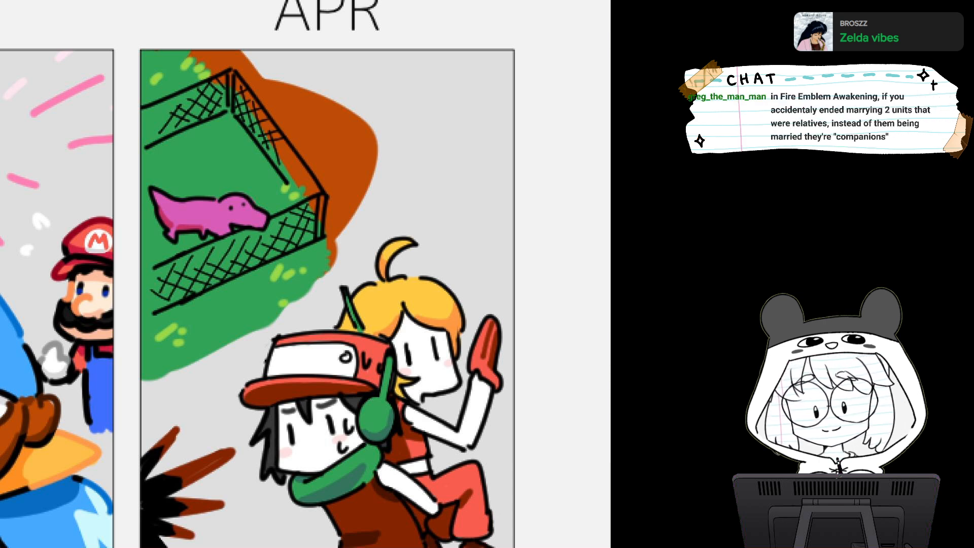
{"action": "left_click", "coordinate": [171, 208]}
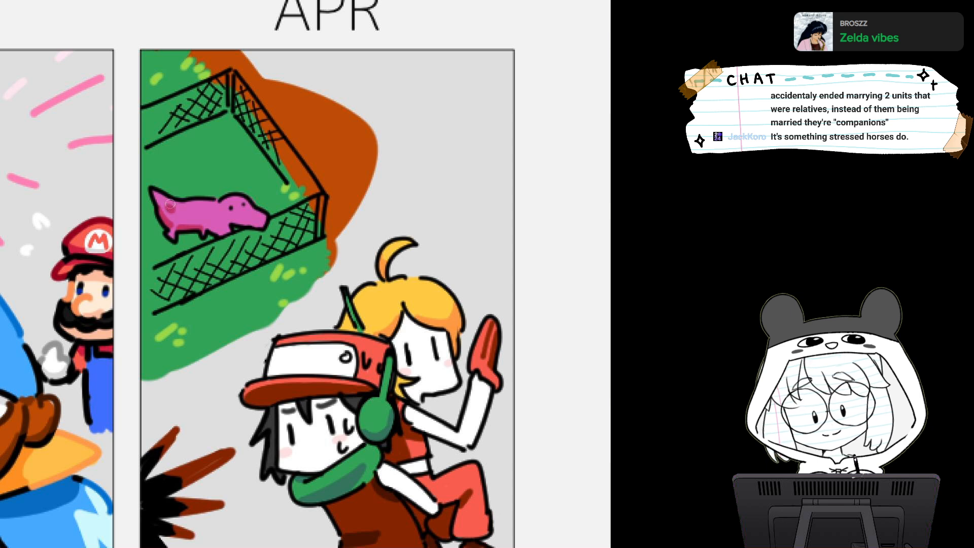
{"action": "left_click", "coordinate": [182, 219]}
{"action": "left_click", "coordinate": [192, 203]}
{"action": "left_click", "coordinate": [204, 216]}
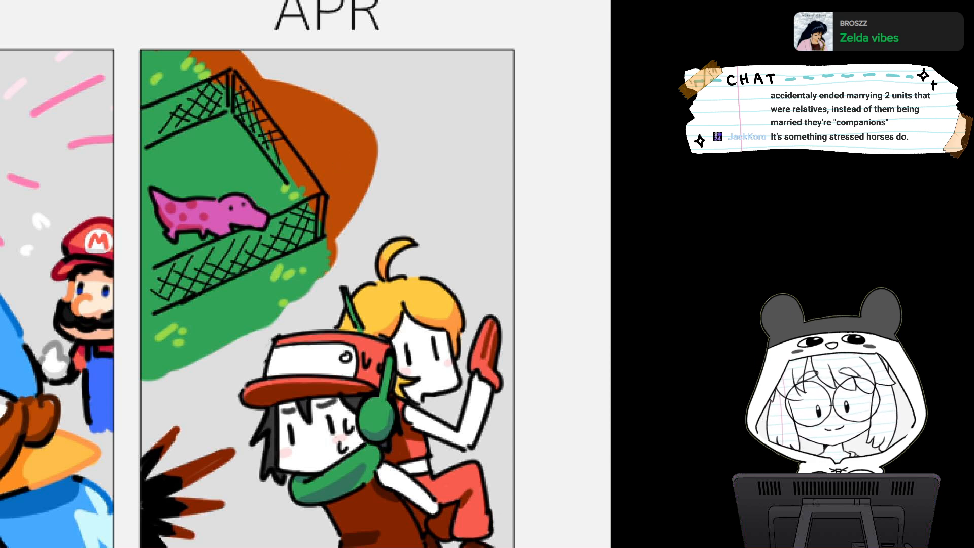
Dab small clusters of light-orange texture marks across the burnt-orange ground outside the fence
{"action": "left_click", "coordinate": [327, 156]}
{"action": "left_click", "coordinate": [337, 159]}
{"action": "left_click", "coordinate": [351, 159]}
{"action": "left_click", "coordinate": [329, 138]}
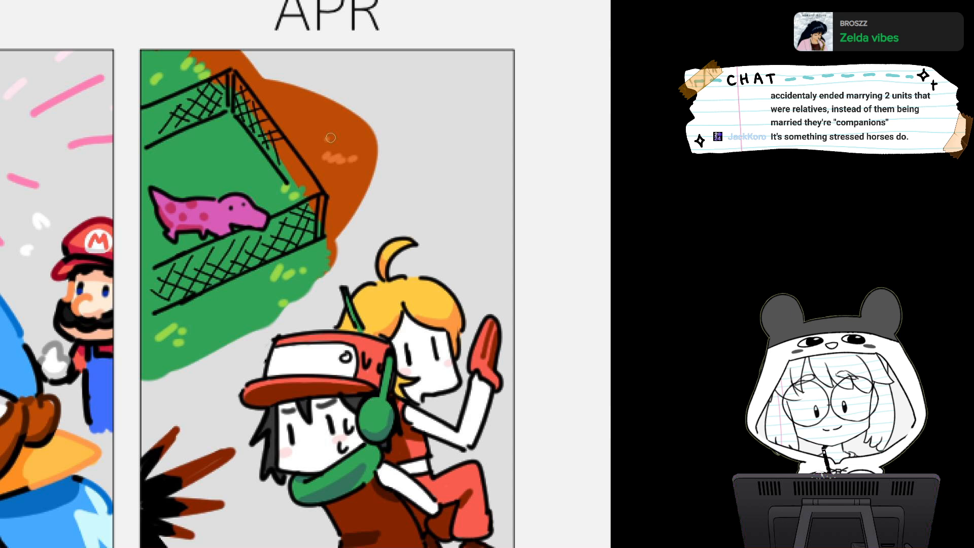
{"action": "left_click", "coordinate": [339, 187]}
{"action": "left_click", "coordinate": [352, 190]}
{"action": "left_click", "coordinate": [359, 137]}
{"action": "left_click", "coordinate": [303, 131]}
{"action": "left_click", "coordinate": [318, 114]}
{"action": "left_click", "coordinate": [328, 105]}
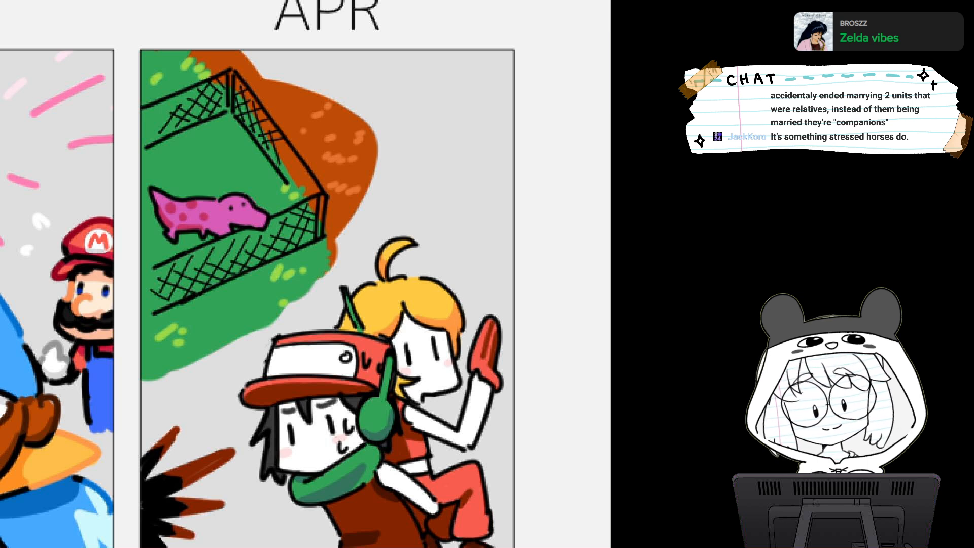
Draw three small white bone-like shapes on the orange ground along the outside of the fence
{"action": "mouse_move", "coordinate": [314, 144]}
{"action": "left_mouse_down"}
{"action": "mouse_move", "coordinate": [315, 166]}
{"action": "mouse_move", "coordinate": [319, 145]}
{"action": "left_mouse_up"}
{"action": "left_click", "coordinate": [311, 143]}
{"action": "left_click", "coordinate": [343, 186]}
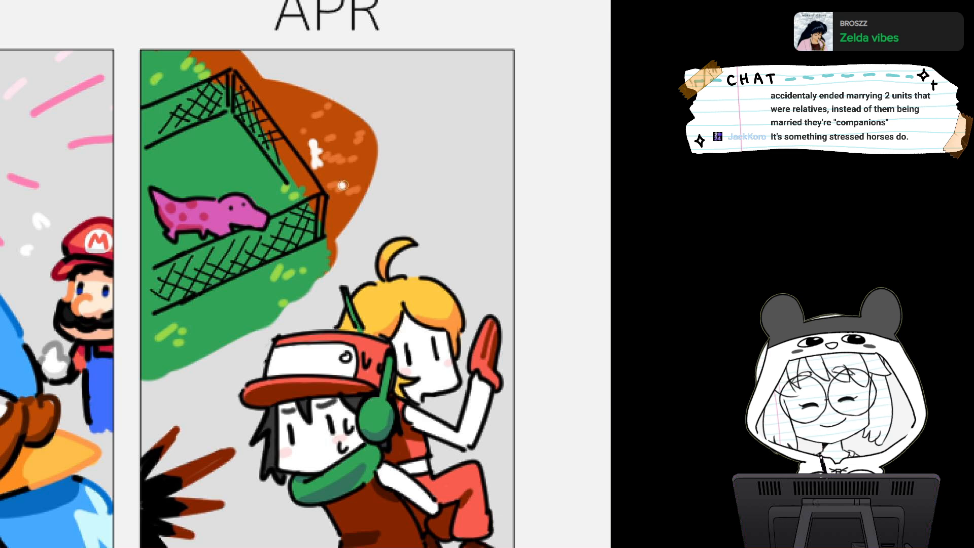
{"action": "left_click_drag", "start_coordinate": [343, 185], "coordinate": [339, 212]}
{"action": "left_click_drag", "start_coordinate": [341, 208], "coordinate": [345, 212]}
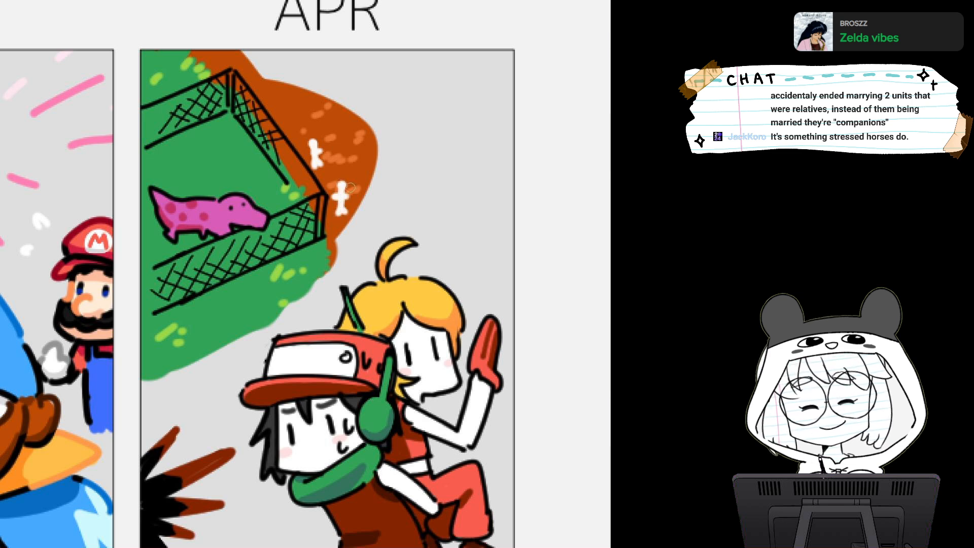
{"action": "left_click_drag", "start_coordinate": [289, 99], "coordinate": [293, 123]}
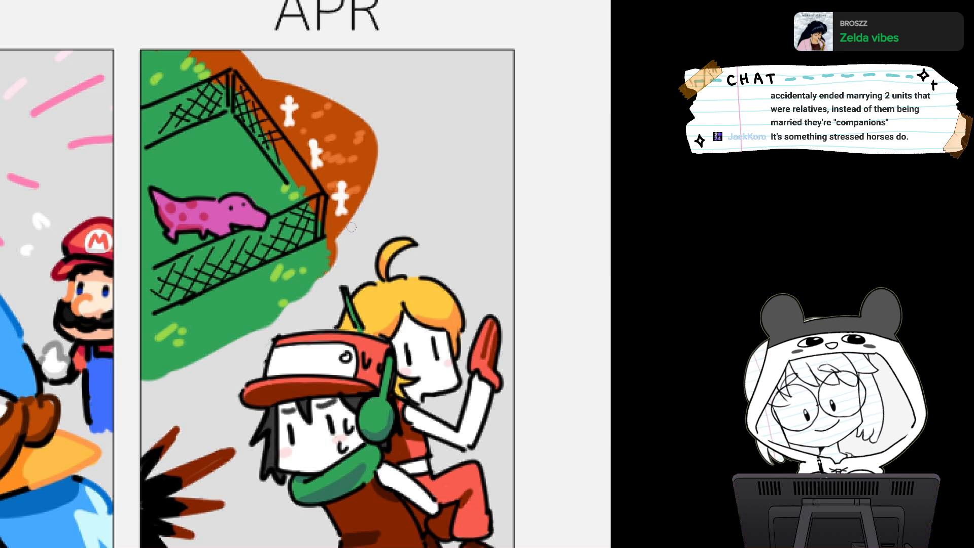
Add a fourth white bone shape on the orange ground and recolour the pen's fence lines dark grey
{"action": "mouse_move", "coordinate": [324, 121]}
{"action": "left_mouse_down"}
{"action": "mouse_move", "coordinate": [327, 142]}
{"action": "mouse_move", "coordinate": [328, 127]}
{"action": "mouse_move", "coordinate": [336, 133]}
{"action": "left_mouse_up"}
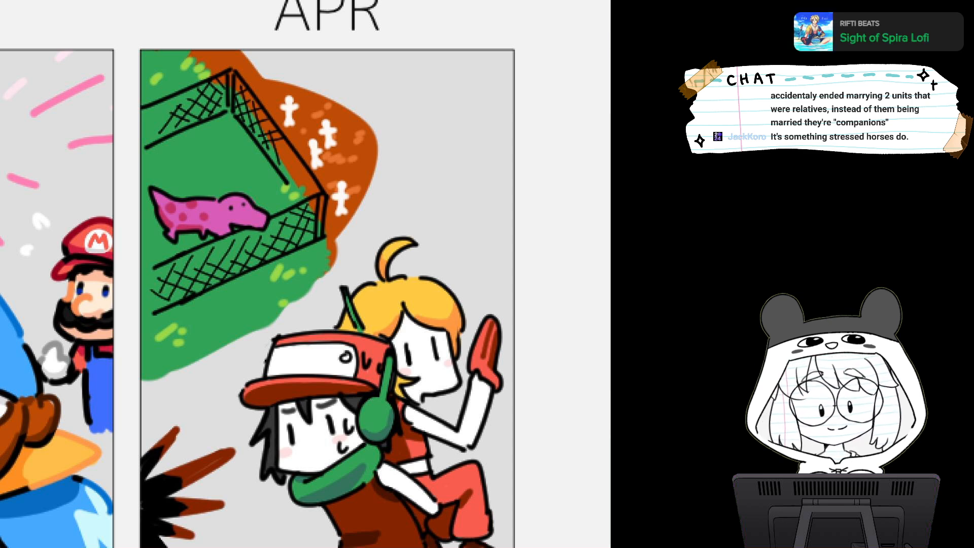
{"action": "mouse_move", "coordinate": [147, 137]}
{"action": "left_mouse_down"}
{"action": "mouse_move", "coordinate": [162, 104]}
{"action": "mouse_move", "coordinate": [239, 75]}
{"action": "mouse_move", "coordinate": [256, 110]}
{"action": "mouse_move", "coordinate": [230, 93]}
{"action": "left_mouse_up"}
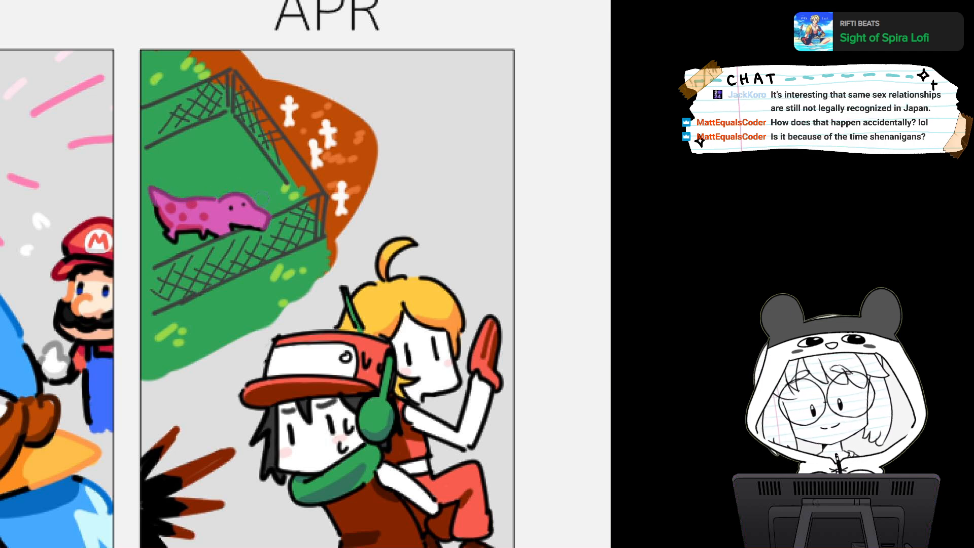
Recolour the outlines of the red cap and the raised red mitten dark red
{"action": "scroll", "coordinate": [263, 197], "scroll_direction": "down", "scroll_amount": 3}
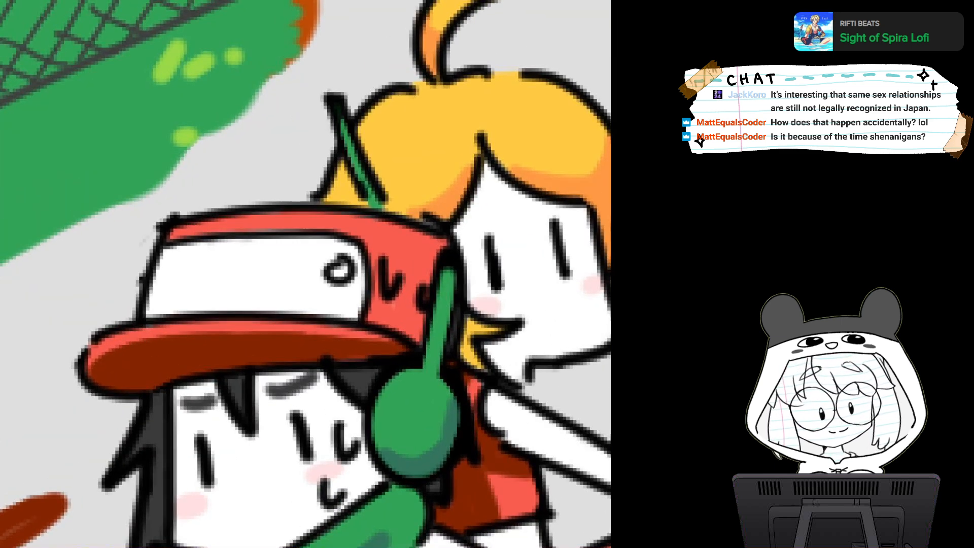
{"action": "mouse_move", "coordinate": [93, 350]}
{"action": "left_mouse_down"}
{"action": "mouse_move", "coordinate": [95, 333]}
{"action": "mouse_move", "coordinate": [122, 311]}
{"action": "mouse_move", "coordinate": [148, 231]}
{"action": "mouse_move", "coordinate": [144, 274]}
{"action": "mouse_move", "coordinate": [252, 202]}
{"action": "left_mouse_up"}
{"action": "scroll", "coordinate": [252, 203], "scroll_direction": "down", "scroll_amount": 2}
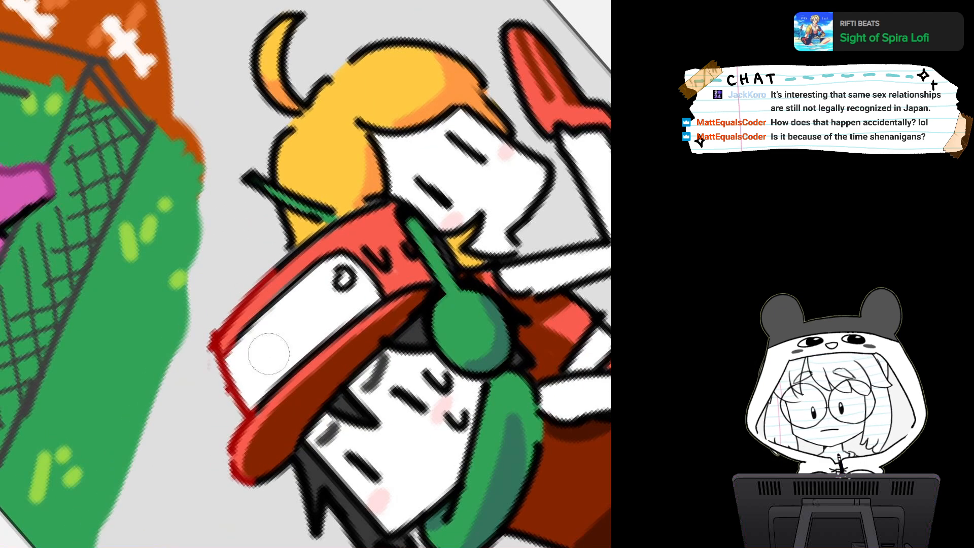
{"action": "mouse_move", "coordinate": [257, 405]}
{"action": "left_mouse_down"}
{"action": "mouse_move", "coordinate": [357, 315]}
{"action": "mouse_move", "coordinate": [410, 288]}
{"action": "left_mouse_up"}
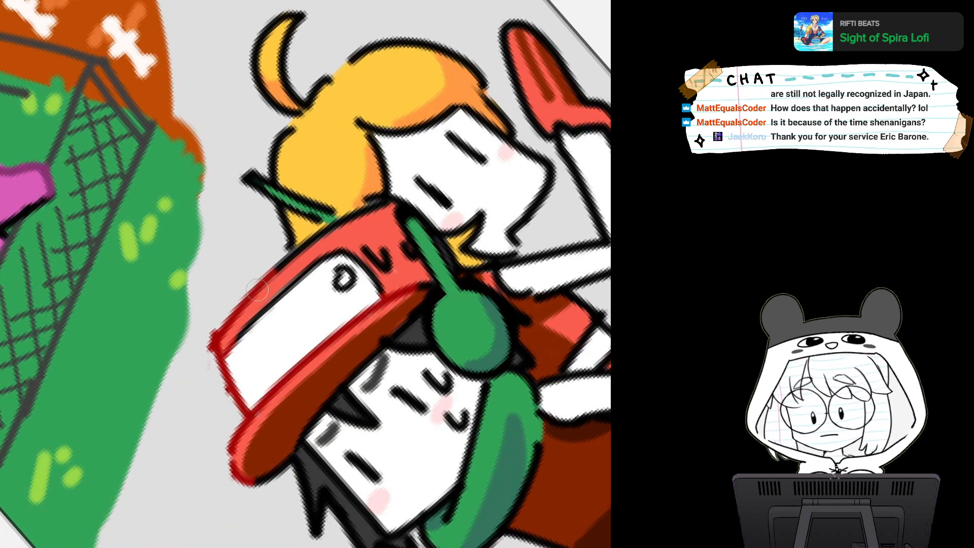
{"action": "mouse_move", "coordinate": [258, 290]}
{"action": "left_mouse_down"}
{"action": "mouse_move", "coordinate": [293, 250]}
{"action": "mouse_move", "coordinate": [372, 198]}
{"action": "mouse_move", "coordinate": [390, 201]}
{"action": "mouse_move", "coordinate": [351, 208]}
{"action": "mouse_move", "coordinate": [304, 285]}
{"action": "left_mouse_up"}
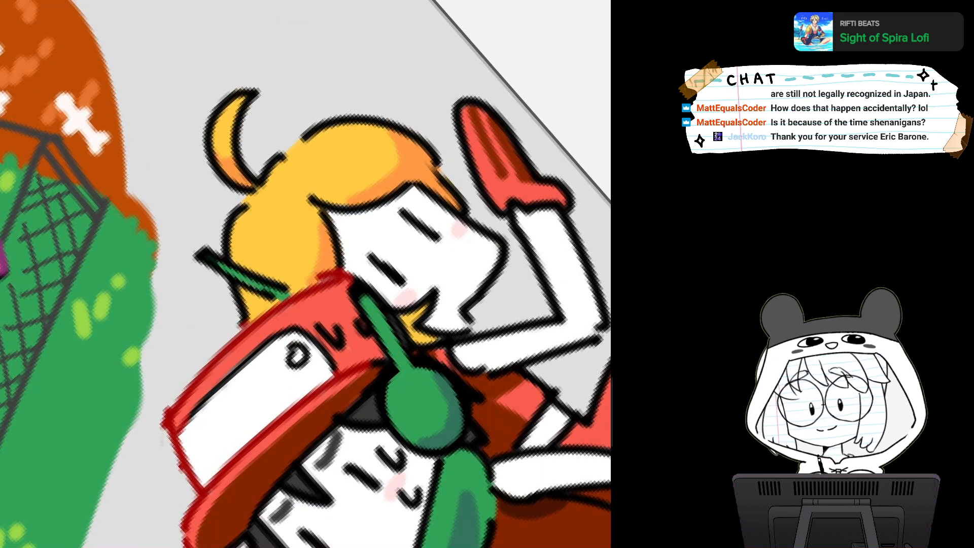
{"action": "left_click_drag", "start_coordinate": [424, 409], "coordinate": [293, 279]}
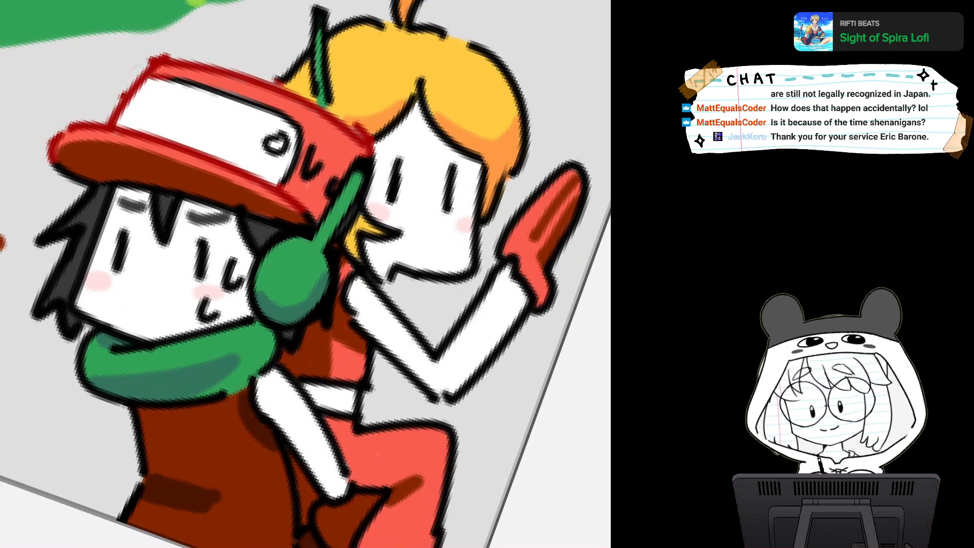
{"action": "mouse_move", "coordinate": [518, 213]}
{"action": "left_mouse_down"}
{"action": "mouse_move", "coordinate": [502, 248]}
{"action": "mouse_move", "coordinate": [567, 171]}
{"action": "mouse_move", "coordinate": [585, 170]}
{"action": "mouse_move", "coordinate": [584, 182]}
{"action": "mouse_move", "coordinate": [503, 41]}
{"action": "mouse_move", "coordinate": [564, 92]}
{"action": "mouse_move", "coordinate": [528, 34]}
{"action": "left_mouse_up"}
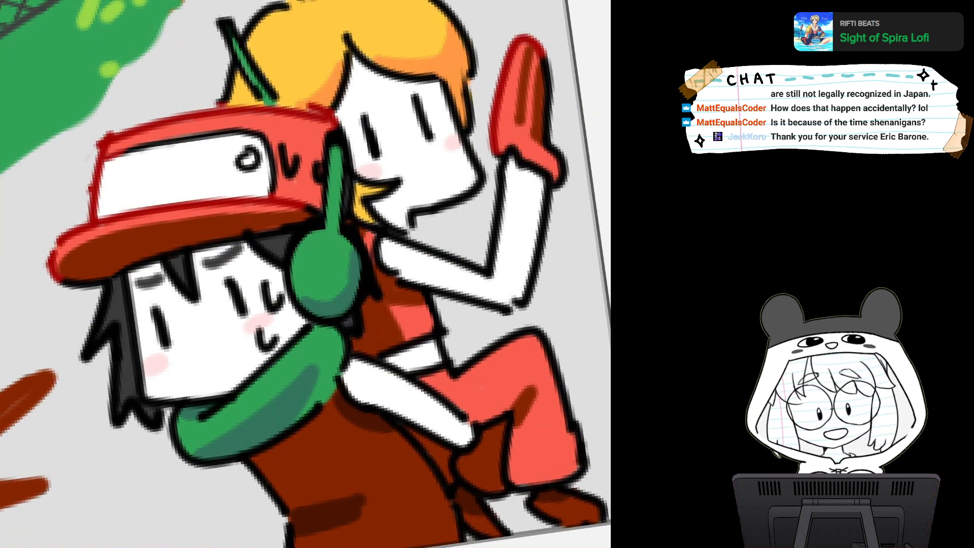
Recolour the cap's white front, the dark-haired character's eyes and the blond character's face and arm lines in muted brown-grey
{"action": "mouse_move", "coordinate": [130, 150]}
{"action": "left_mouse_down"}
{"action": "mouse_move", "coordinate": [109, 155]}
{"action": "mouse_move", "coordinate": [267, 131]}
{"action": "mouse_move", "coordinate": [254, 167]}
{"action": "mouse_move", "coordinate": [277, 193]}
{"action": "mouse_move", "coordinate": [264, 152]}
{"action": "mouse_move", "coordinate": [289, 112]}
{"action": "mouse_move", "coordinate": [281, 116]}
{"action": "left_mouse_up"}
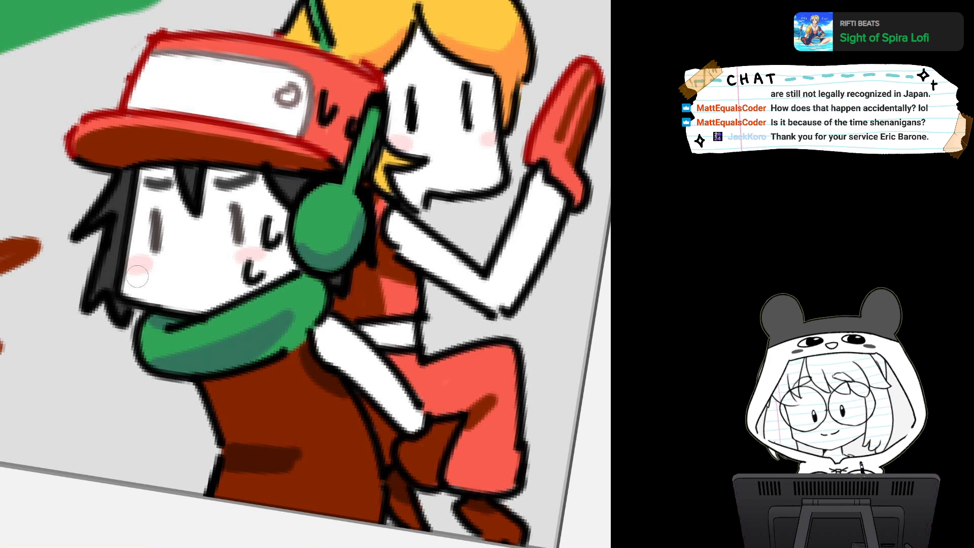
{"action": "left_click_drag", "start_coordinate": [137, 277], "coordinate": [108, 327]}
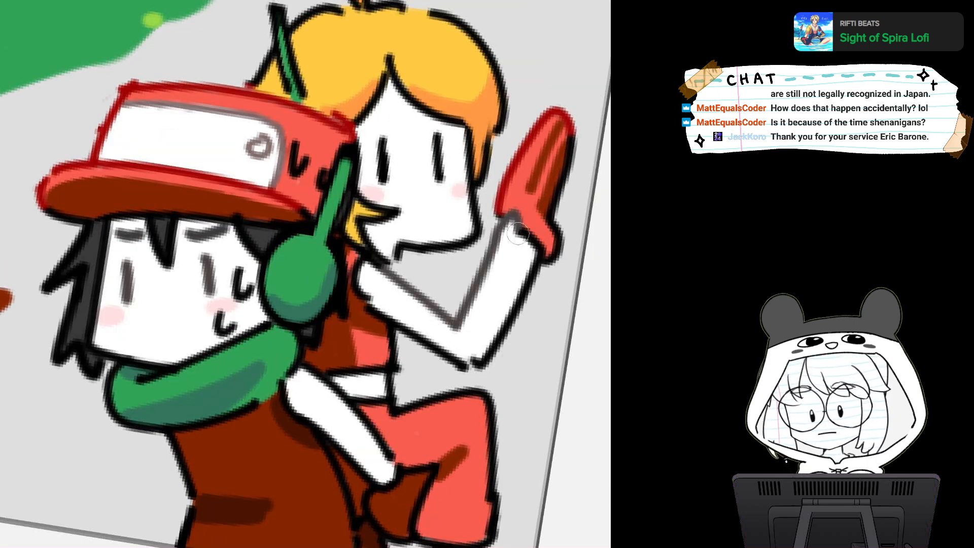
{"action": "left_click_drag", "start_coordinate": [539, 270], "coordinate": [549, 282]}
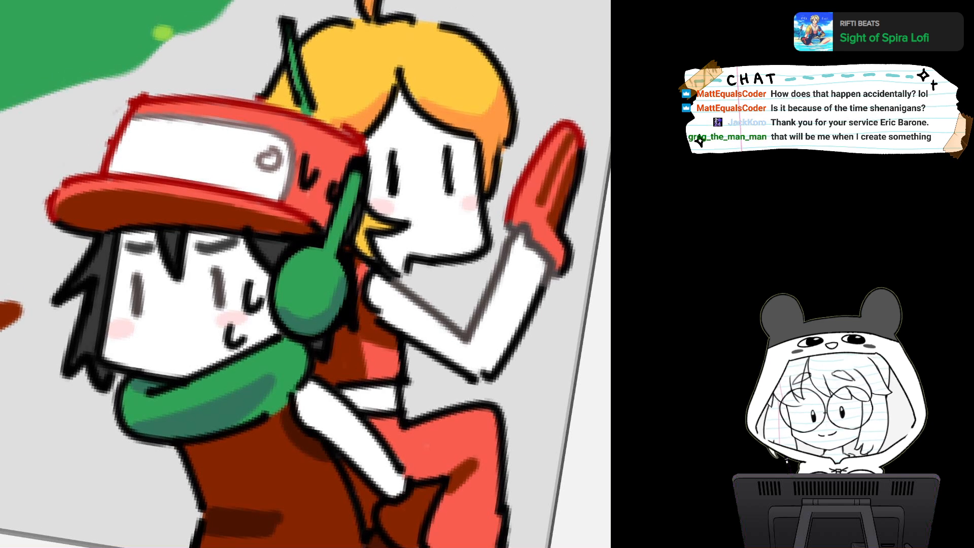
{"action": "mouse_move", "coordinate": [318, 383]}
{"action": "left_mouse_down"}
{"action": "mouse_move", "coordinate": [398, 475]}
{"action": "mouse_move", "coordinate": [388, 447]}
{"action": "left_mouse_up"}
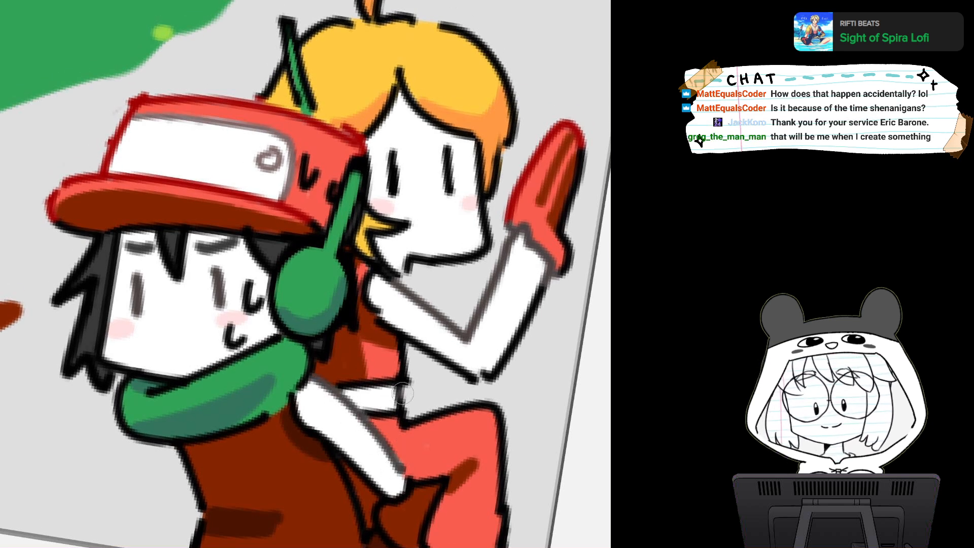
{"action": "mouse_move", "coordinate": [479, 193]}
{"action": "left_mouse_down"}
{"action": "mouse_move", "coordinate": [487, 241]}
{"action": "mouse_move", "coordinate": [467, 259]}
{"action": "mouse_move", "coordinate": [400, 259]}
{"action": "mouse_move", "coordinate": [481, 233]}
{"action": "mouse_move", "coordinate": [478, 130]}
{"action": "mouse_move", "coordinate": [484, 186]}
{"action": "mouse_move", "coordinate": [472, 194]}
{"action": "left_mouse_up"}
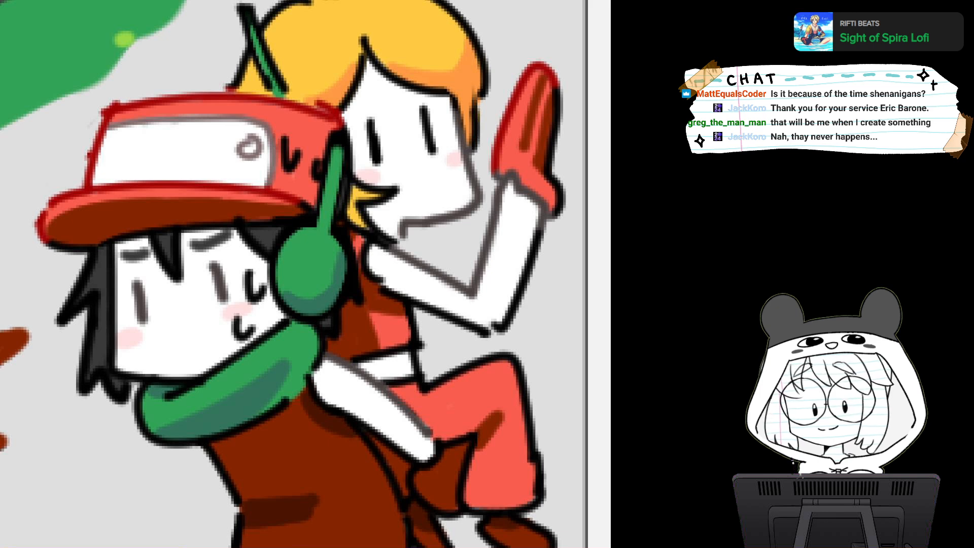
{"action": "scroll", "coordinate": [305, 274], "scroll_direction": "down", "scroll_amount": 3}
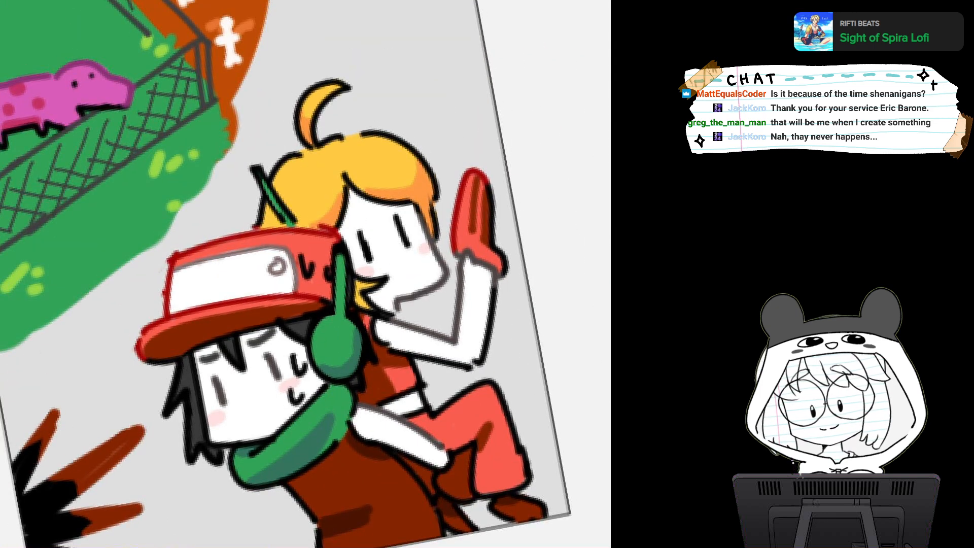
Recolour the blond character's hair outline and curl orange, and soften the eyes to brown-grey
{"action": "key", "text": "bracketleft"}
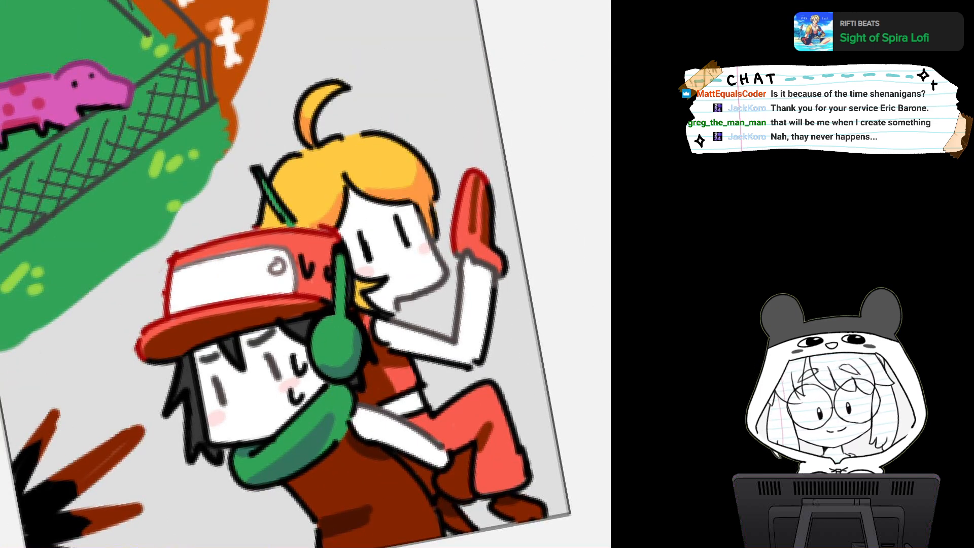
{"action": "mouse_move", "coordinate": [324, 89]}
{"action": "left_mouse_down"}
{"action": "mouse_move", "coordinate": [303, 95]}
{"action": "mouse_move", "coordinate": [319, 109]}
{"action": "mouse_move", "coordinate": [309, 106]}
{"action": "mouse_move", "coordinate": [318, 88]}
{"action": "mouse_move", "coordinate": [335, 92]}
{"action": "mouse_move", "coordinate": [345, 75]}
{"action": "left_mouse_up"}
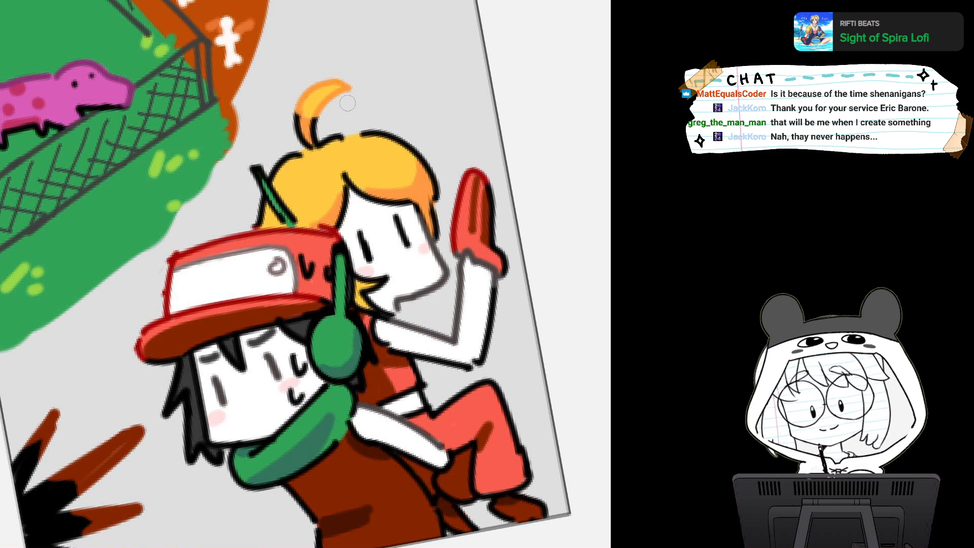
{"action": "mouse_move", "coordinate": [297, 158]}
{"action": "left_mouse_down"}
{"action": "mouse_move", "coordinate": [270, 175]}
{"action": "mouse_move", "coordinate": [257, 223]}
{"action": "mouse_move", "coordinate": [269, 206]}
{"action": "left_mouse_up"}
{"action": "mouse_move", "coordinate": [330, 139]}
{"action": "left_mouse_down"}
{"action": "mouse_move", "coordinate": [370, 134]}
{"action": "mouse_move", "coordinate": [421, 152]}
{"action": "mouse_move", "coordinate": [403, 154]}
{"action": "left_mouse_up"}
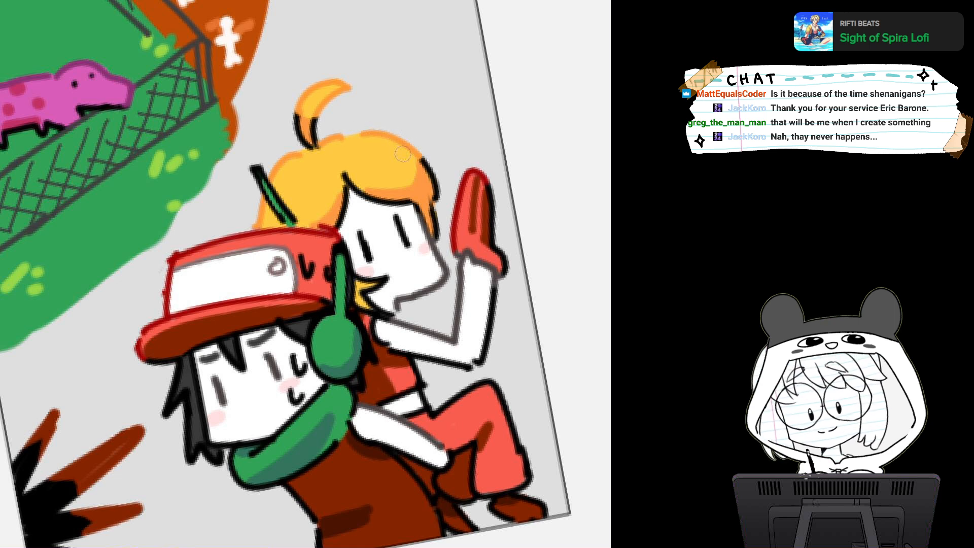
{"action": "scroll", "coordinate": [305, 274], "scroll_direction": "down", "scroll_amount": 3}
{"action": "scroll", "coordinate": [305, 273], "scroll_direction": "up", "scroll_amount": 3}
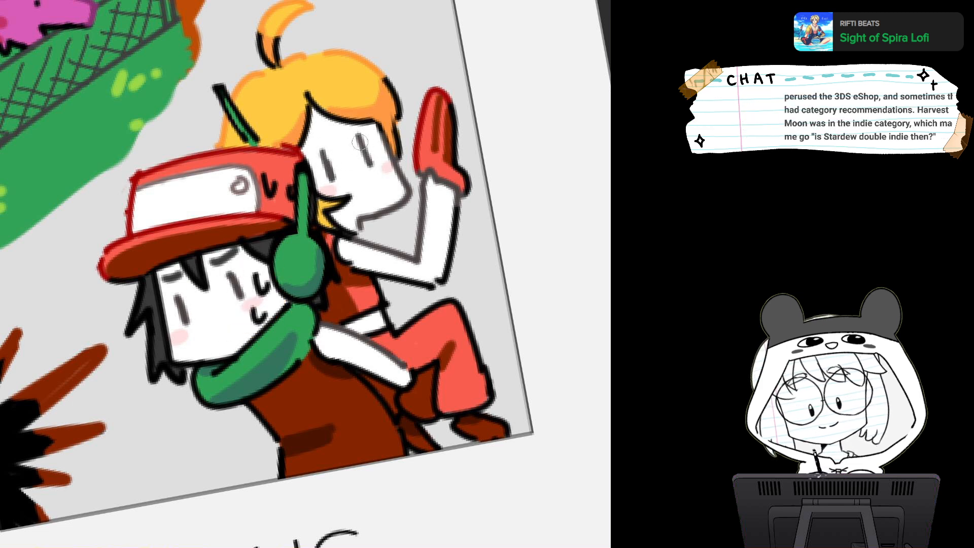
{"action": "key", "text": "ctrl+0"}
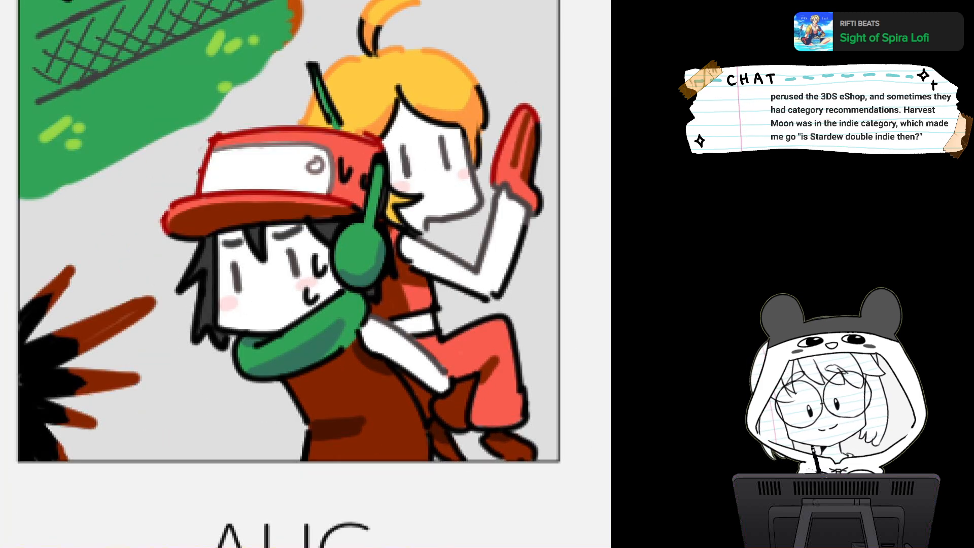
Recolour the sweat marks grey, the headphone and antenna outlines dark green and the red trousers' outline dark brown
{"action": "mouse_move", "coordinate": [304, 274]}
{"action": "left_mouse_down"}
{"action": "mouse_move", "coordinate": [292, 290]}
{"action": "mouse_move", "coordinate": [303, 278]}
{"action": "mouse_move", "coordinate": [312, 288]}
{"action": "mouse_move", "coordinate": [299, 320]}
{"action": "left_mouse_up"}
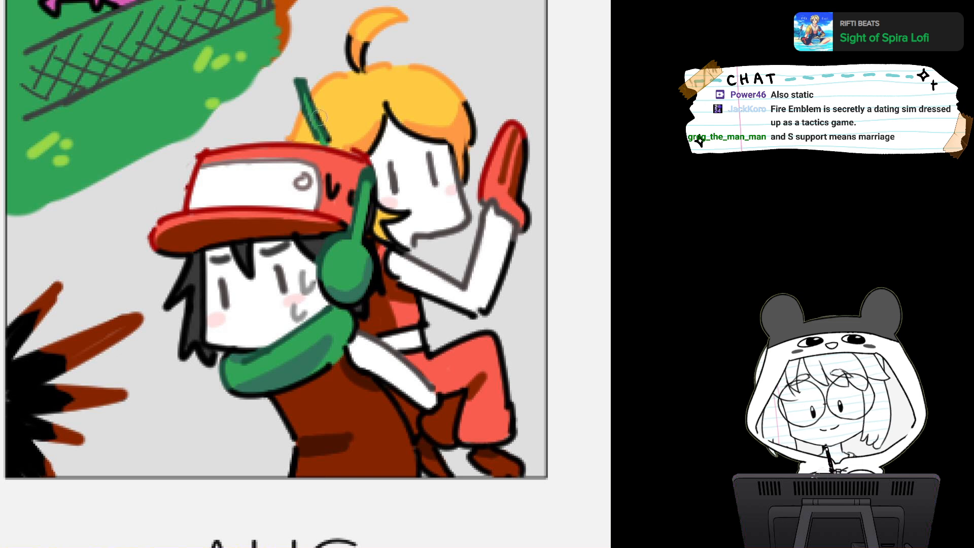
{"action": "scroll", "coordinate": [444, 316], "scroll_direction": "down", "scroll_amount": 3}
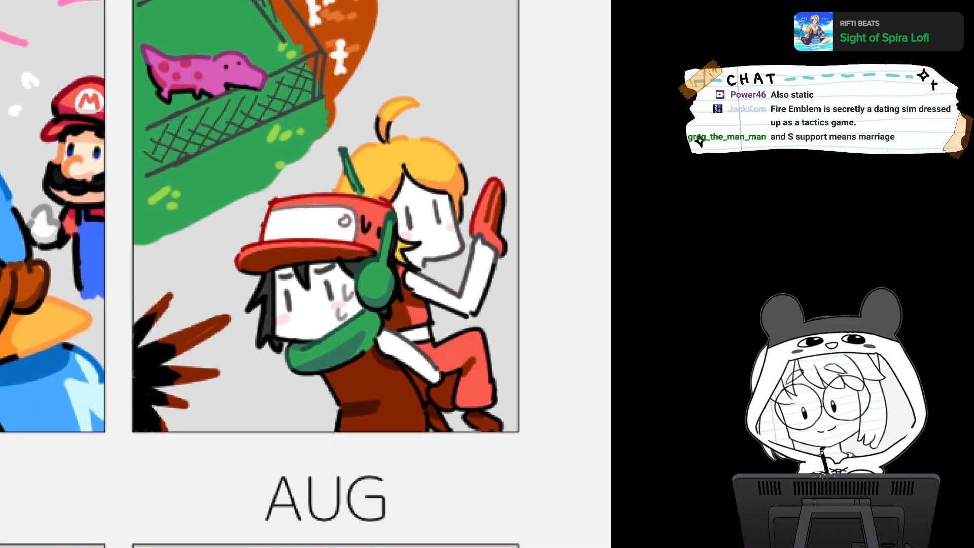
{"action": "scroll", "coordinate": [444, 316], "scroll_direction": "up", "scroll_amount": 3}
{"action": "left_click", "coordinate": [441, 431], "text": "alt"}
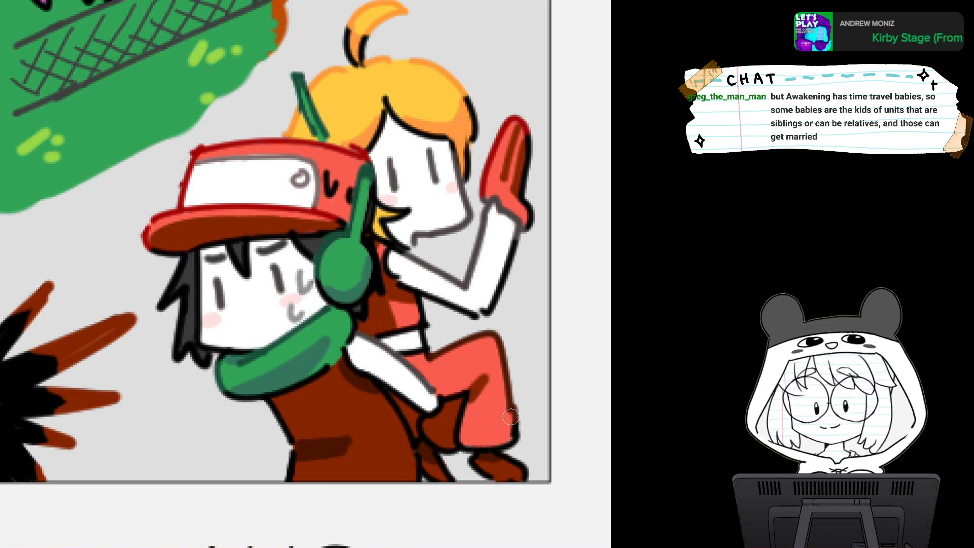
Examine the coloured April panel at different zoom levels alongside the neighbouring panels
{"action": "key", "text": "ctrl+minus"}
{"action": "key", "text": "ctrl+minus"}
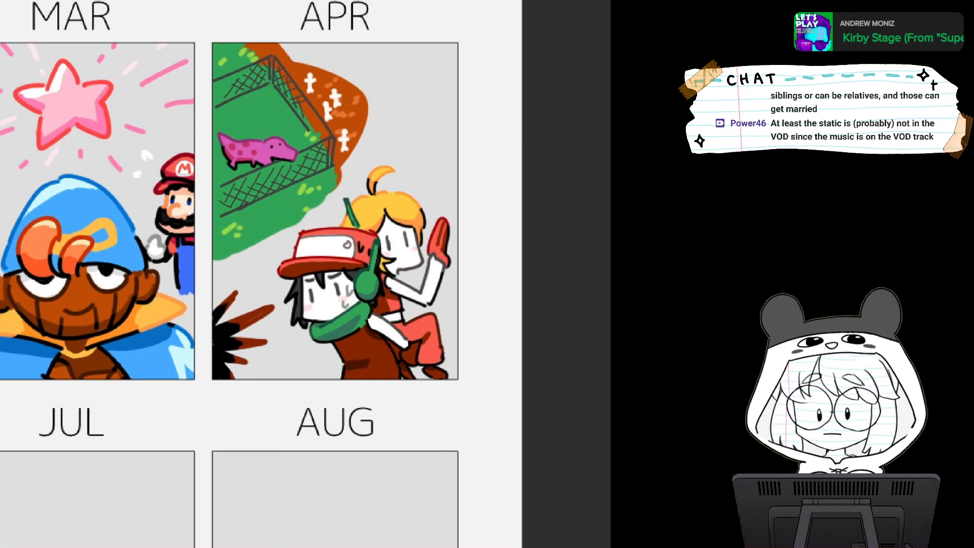
{"action": "key", "text": "ctrl+plus"}
{"action": "key", "text": "ctrl+plus"}
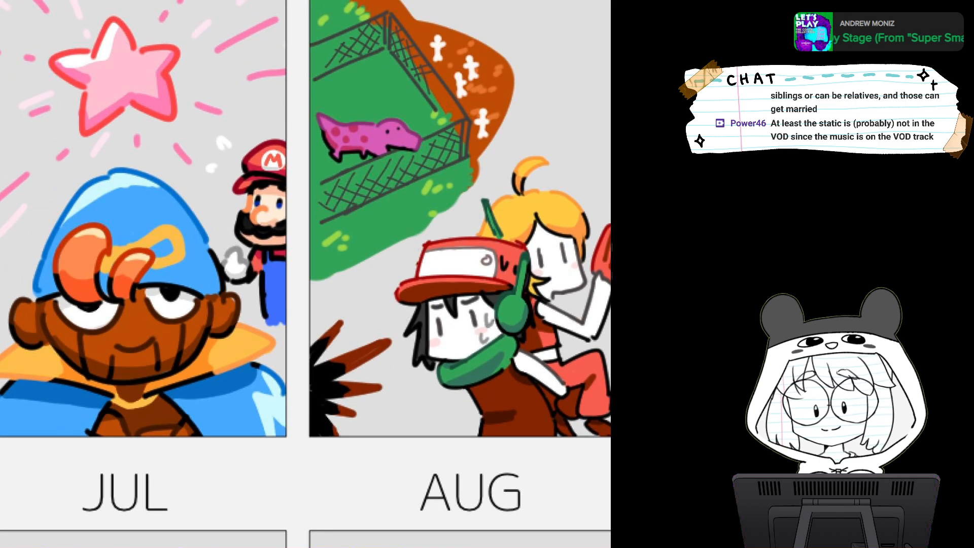
{"action": "key", "text": "ctrl+minus"}
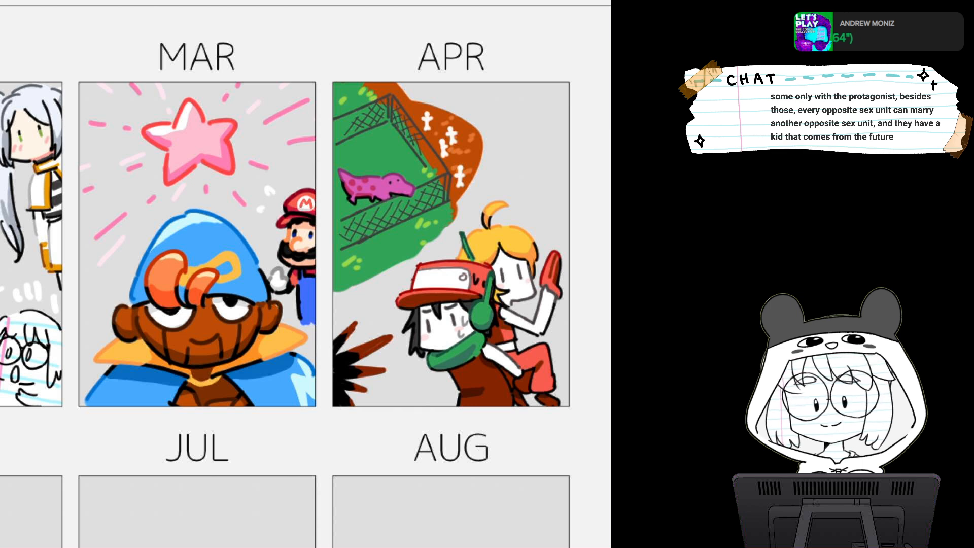
{"action": "left_click_drag", "start_coordinate": [304, 365], "coordinate": [398, 173]}
{"action": "left_click_drag", "start_coordinate": [305, 253], "coordinate": [77, 434]}
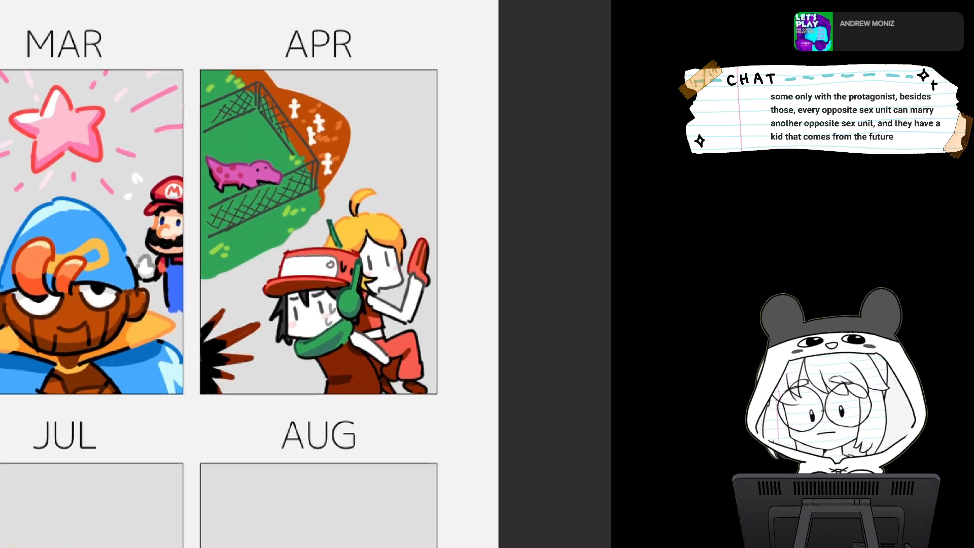
{"action": "left_click_drag", "start_coordinate": [305, 305], "coordinate": [381, 232]}
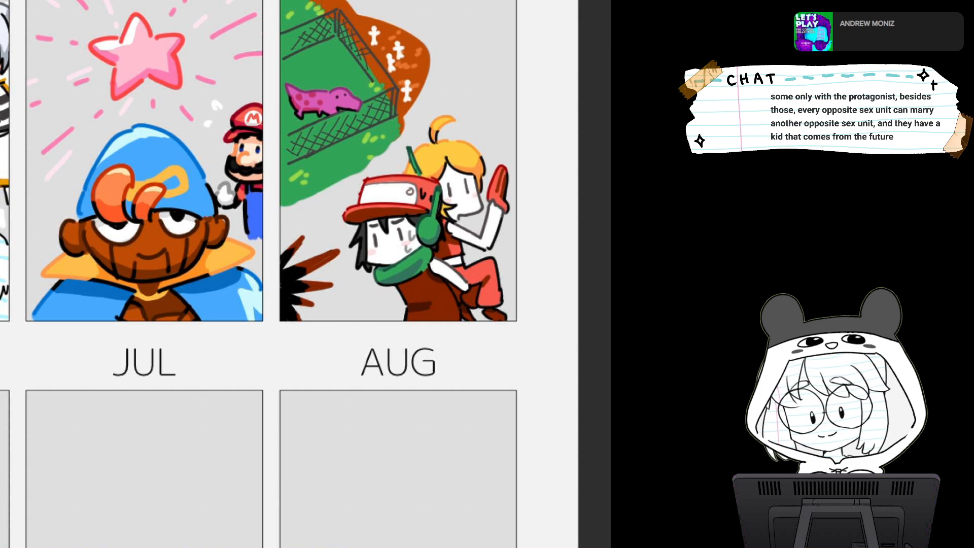
{"action": "left_click_drag", "start_coordinate": [373, 168], "coordinate": [411, 301]}
{"action": "scroll", "coordinate": [411, 301], "scroll_direction": "up", "scroll_amount": 4}
{"action": "scroll", "coordinate": [411, 301], "scroll_direction": "down", "scroll_amount": 5}
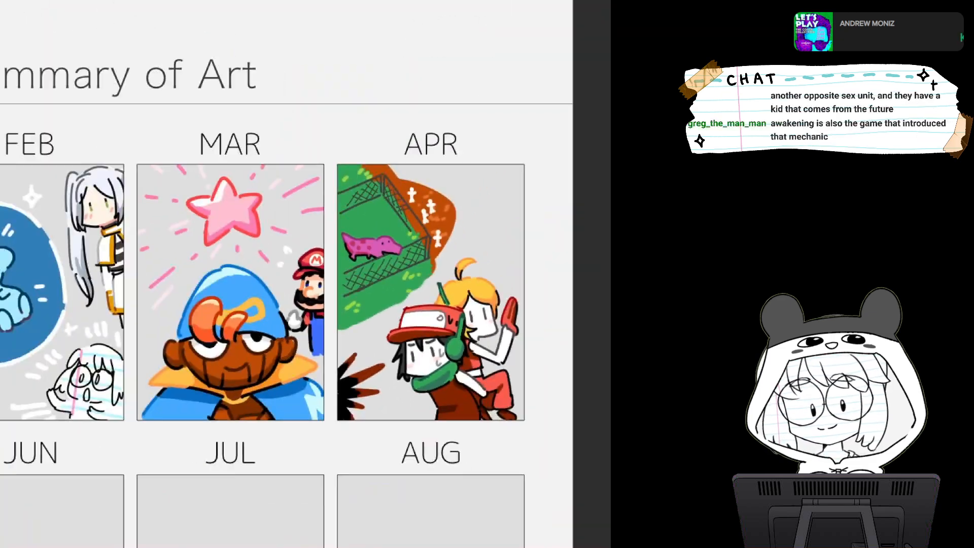
Draw a rounded, visor-like outline in the upper part of the empty May panel, with a second line along its lower edge
{"action": "left_click_drag", "start_coordinate": [152, 457], "coordinate": [540, 125]}
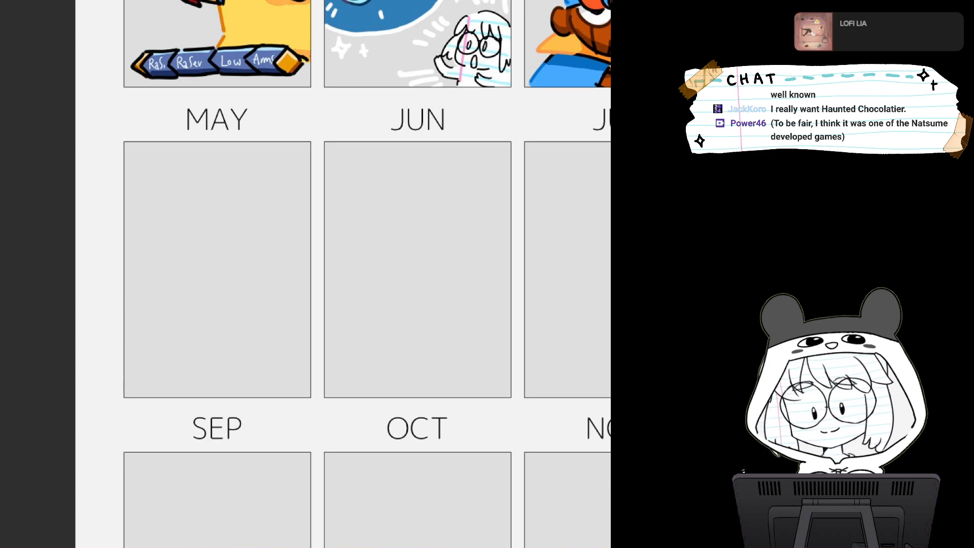
{"action": "left_click_drag", "start_coordinate": [431, 274], "coordinate": [427, 209]}
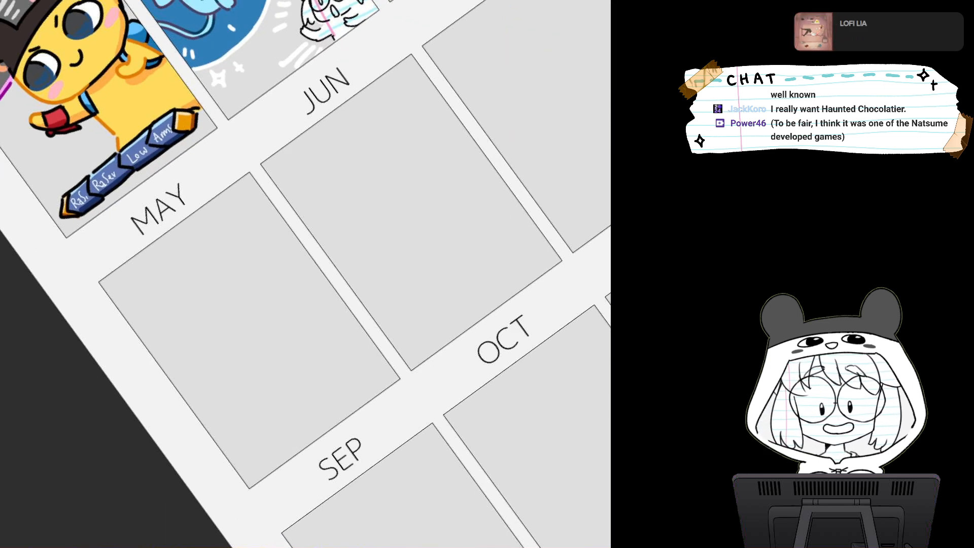
{"action": "scroll", "coordinate": [307, 324], "scroll_direction": "up", "scroll_amount": 2}
{"action": "left_click_drag", "start_coordinate": [254, 305], "coordinate": [326, 299]}
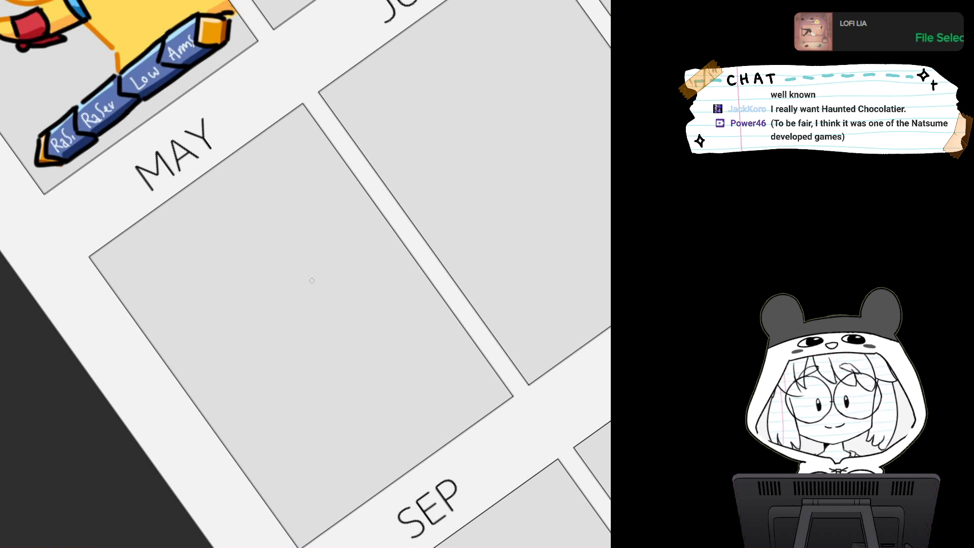
{"action": "left_click_drag", "start_coordinate": [157, 238], "coordinate": [277, 202]}
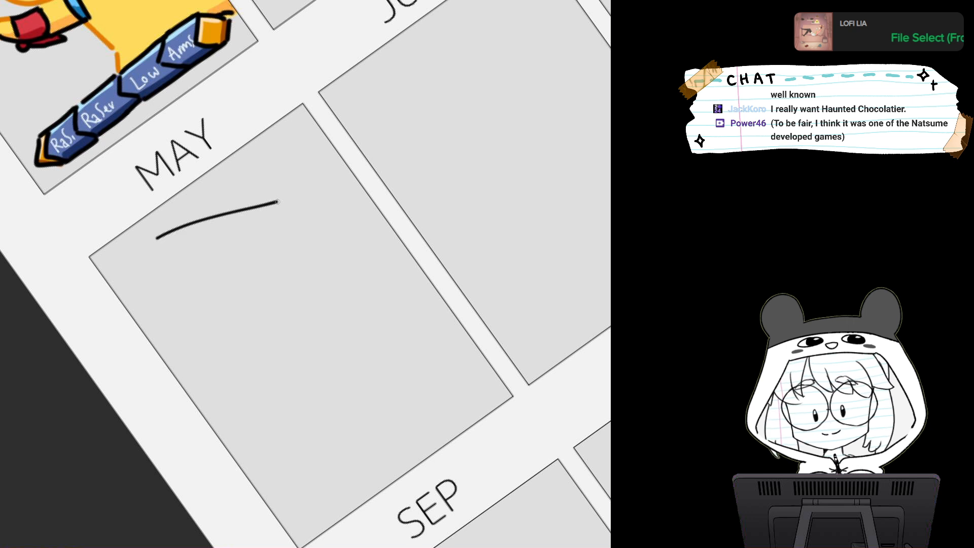
{"action": "mouse_move", "coordinate": [155, 240]}
{"action": "left_mouse_down"}
{"action": "mouse_move", "coordinate": [148, 282]}
{"action": "mouse_move", "coordinate": [180, 310]}
{"action": "mouse_move", "coordinate": [281, 295]}
{"action": "mouse_move", "coordinate": [296, 279]}
{"action": "left_mouse_up"}
{"action": "left_click_drag", "start_coordinate": [278, 202], "coordinate": [296, 278]}
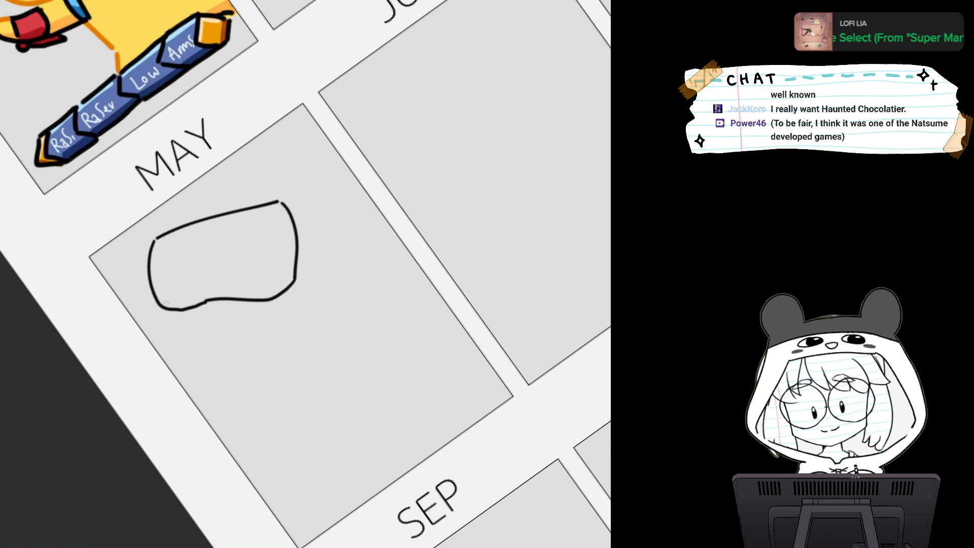
{"action": "left_click_drag", "start_coordinate": [163, 303], "coordinate": [289, 274]}
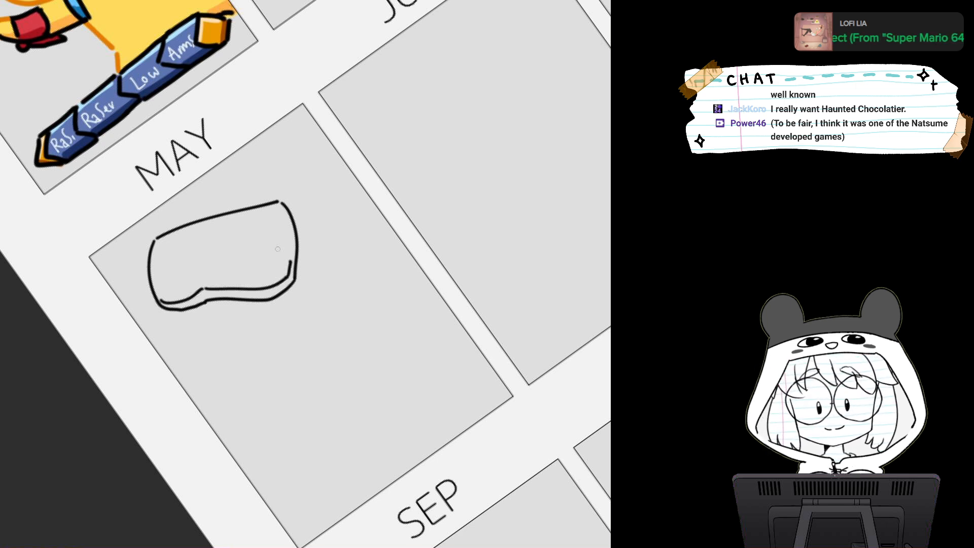
{"action": "key", "text": "Delete"}
{"action": "key", "text": "Delete"}
{"action": "key", "text": "Delete"}
{"action": "key", "text": "Delete"}
{"action": "key", "text": "Delete"}
{"action": "key", "text": "Delete"}
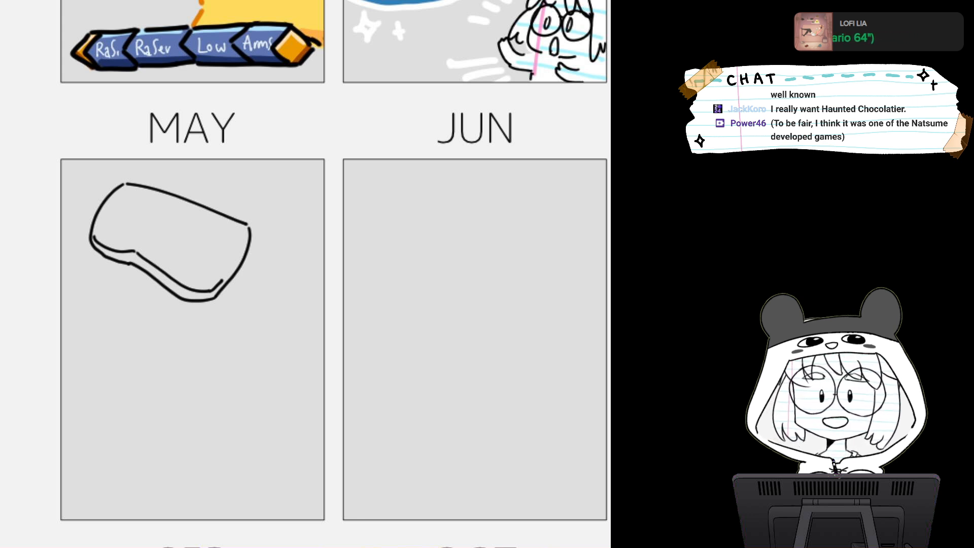
Add a rectangular screen, two clusters of four small buttons, two larger buttons and three speaker lines to the May panel's handheld outline
{"action": "mouse_move", "coordinate": [127, 231]}
{"action": "left_mouse_down"}
{"action": "mouse_move", "coordinate": [153, 200]}
{"action": "mouse_move", "coordinate": [198, 213]}
{"action": "mouse_move", "coordinate": [208, 218]}
{"action": "mouse_move", "coordinate": [152, 244]}
{"action": "mouse_move", "coordinate": [189, 256]}
{"action": "mouse_move", "coordinate": [210, 219]}
{"action": "left_mouse_up"}
{"action": "key", "text": "ctrl+z"}
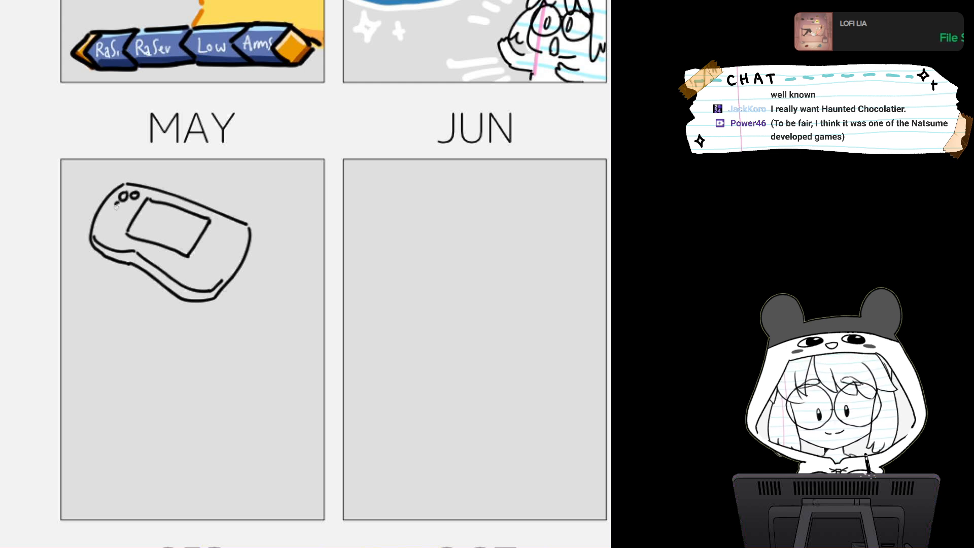
{"action": "mouse_move", "coordinate": [116, 206]}
{"action": "left_mouse_down"}
{"action": "mouse_move", "coordinate": [131, 199]}
{"action": "mouse_move", "coordinate": [107, 228]}
{"action": "mouse_move", "coordinate": [113, 218]}
{"action": "mouse_move", "coordinate": [123, 223]}
{"action": "mouse_move", "coordinate": [109, 230]}
{"action": "mouse_move", "coordinate": [116, 233]}
{"action": "left_mouse_up"}
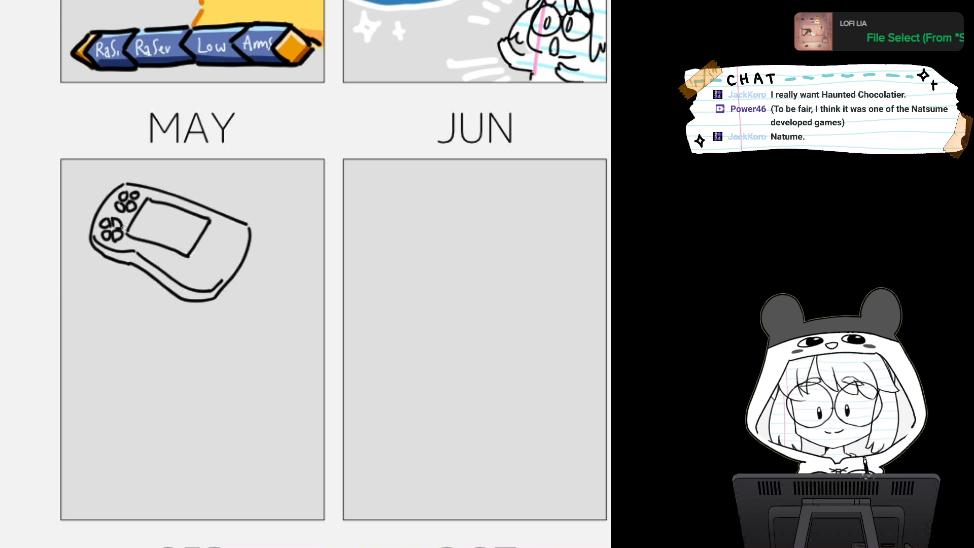
{"action": "mouse_move", "coordinate": [197, 269]}
{"action": "left_mouse_down"}
{"action": "mouse_move", "coordinate": [189, 272]}
{"action": "mouse_move", "coordinate": [198, 265]}
{"action": "mouse_move", "coordinate": [198, 275]}
{"action": "left_mouse_up"}
{"action": "mouse_move", "coordinate": [202, 271]}
{"action": "left_mouse_down"}
{"action": "mouse_move", "coordinate": [213, 260]}
{"action": "mouse_move", "coordinate": [204, 272]}
{"action": "left_mouse_up"}
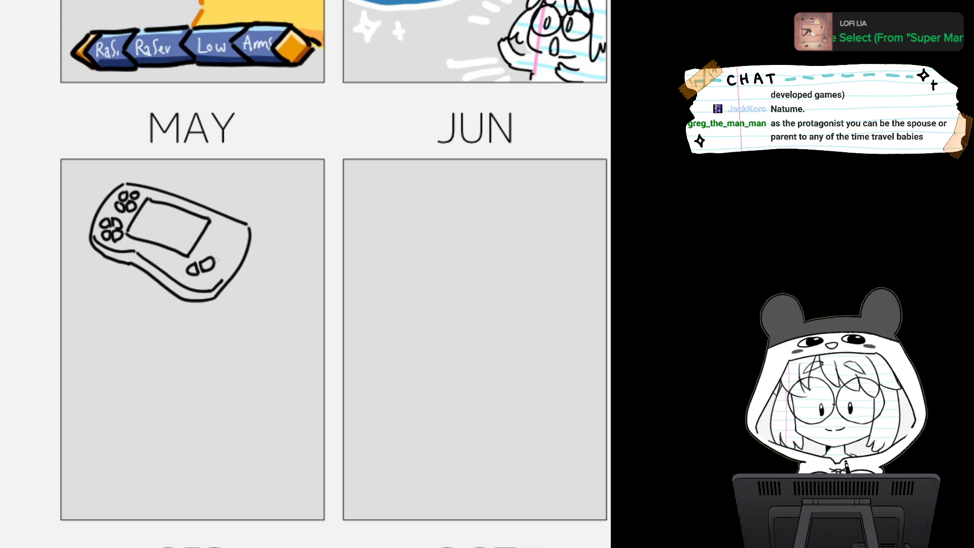
{"action": "left_click_drag", "start_coordinate": [236, 237], "coordinate": [243, 247]}
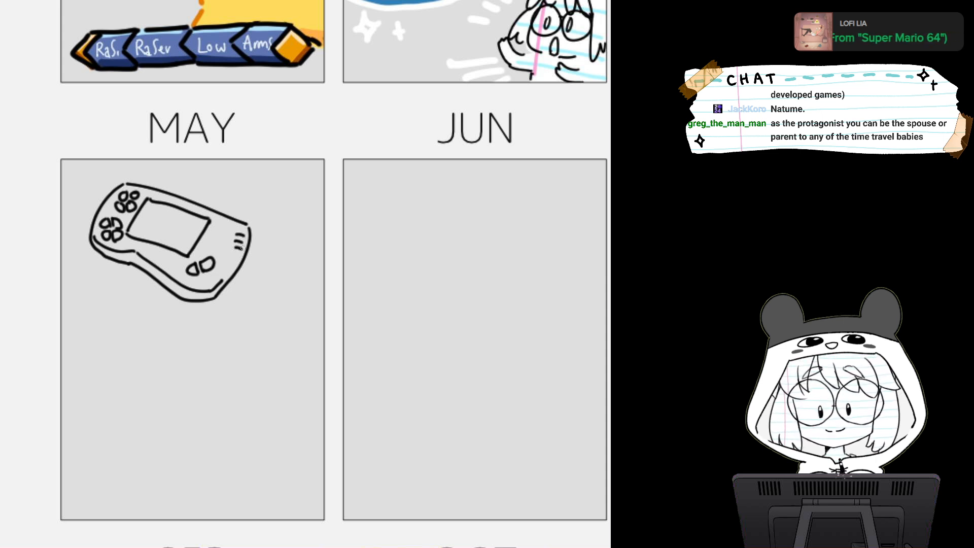
Draw the outline of an upright handheld console with rounded lower corners, cropped by the May panel's edge below the first handheld
{"action": "scroll", "coordinate": [259, 296], "scroll_direction": "down", "scroll_amount": 1}
{"action": "mouse_move", "coordinate": [249, 287]}
{"action": "left_mouse_down"}
{"action": "mouse_move", "coordinate": [219, 398]}
{"action": "mouse_move", "coordinate": [311, 296]}
{"action": "mouse_move", "coordinate": [325, 300]}
{"action": "left_mouse_up"}
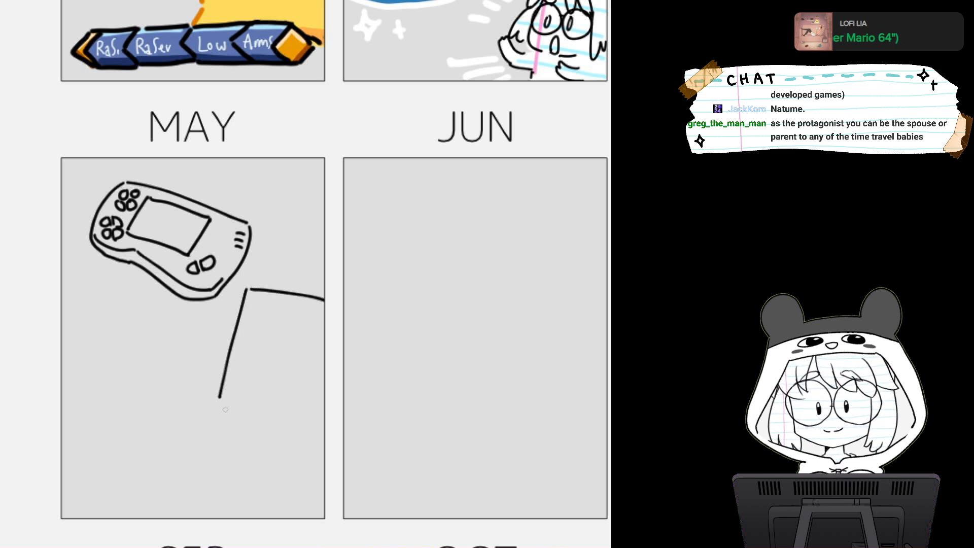
{"action": "mouse_move", "coordinate": [215, 410]}
{"action": "left_mouse_down"}
{"action": "mouse_move", "coordinate": [219, 421]}
{"action": "mouse_move", "coordinate": [283, 438]}
{"action": "mouse_move", "coordinate": [319, 427]}
{"action": "mouse_move", "coordinate": [323, 413]}
{"action": "left_mouse_up"}
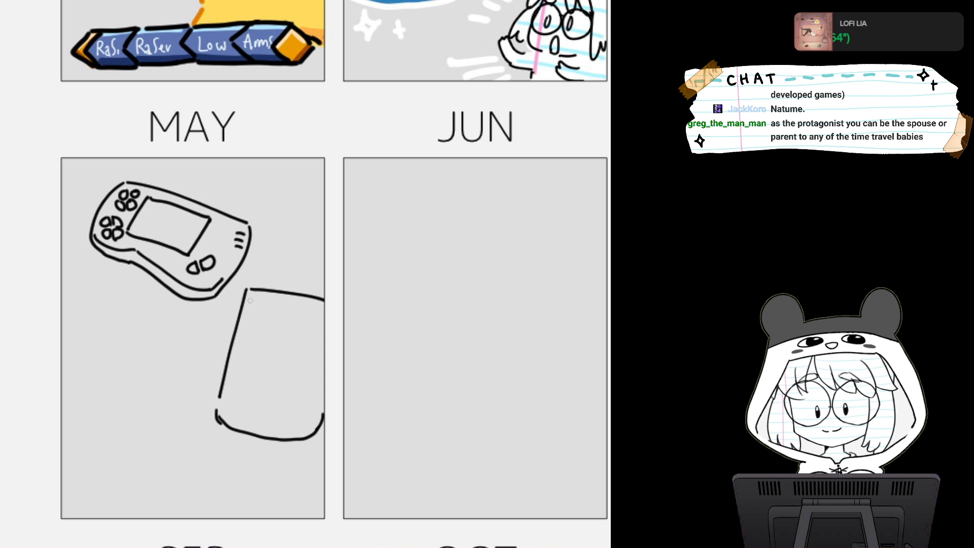
Draw a curved-bottom bezel with a rectangular screen inside it on the upright handheld
{"action": "left_click_drag", "start_coordinate": [249, 319], "coordinate": [240, 356]}
{"action": "left_click_drag", "start_coordinate": [254, 299], "coordinate": [325, 307]}
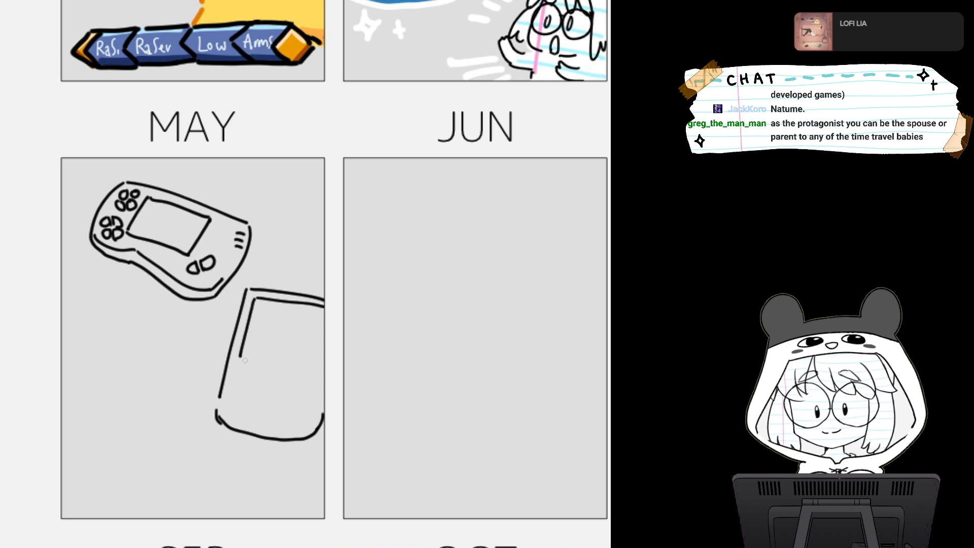
{"action": "left_click_drag", "start_coordinate": [243, 363], "coordinate": [325, 371]}
{"action": "left_click_drag", "start_coordinate": [263, 310], "coordinate": [256, 351]}
{"action": "left_click_drag", "start_coordinate": [261, 311], "coordinate": [303, 316]}
{"action": "left_click_drag", "start_coordinate": [257, 349], "coordinate": [321, 363]}
{"action": "left_click_drag", "start_coordinate": [323, 319], "coordinate": [321, 362]}
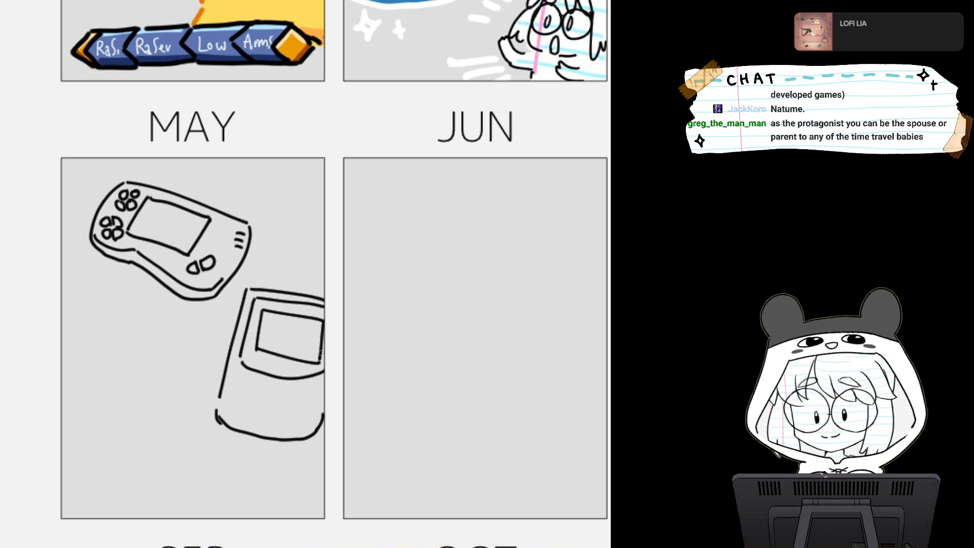
Add a cross-shaped D-pad, two round buttons and two short dashes to the lower half of the upright handheld
{"action": "mouse_move", "coordinate": [237, 385]}
{"action": "left_mouse_down"}
{"action": "mouse_move", "coordinate": [234, 400]}
{"action": "mouse_move", "coordinate": [248, 403]}
{"action": "mouse_move", "coordinate": [256, 389]}
{"action": "mouse_move", "coordinate": [243, 380]}
{"action": "left_mouse_up"}
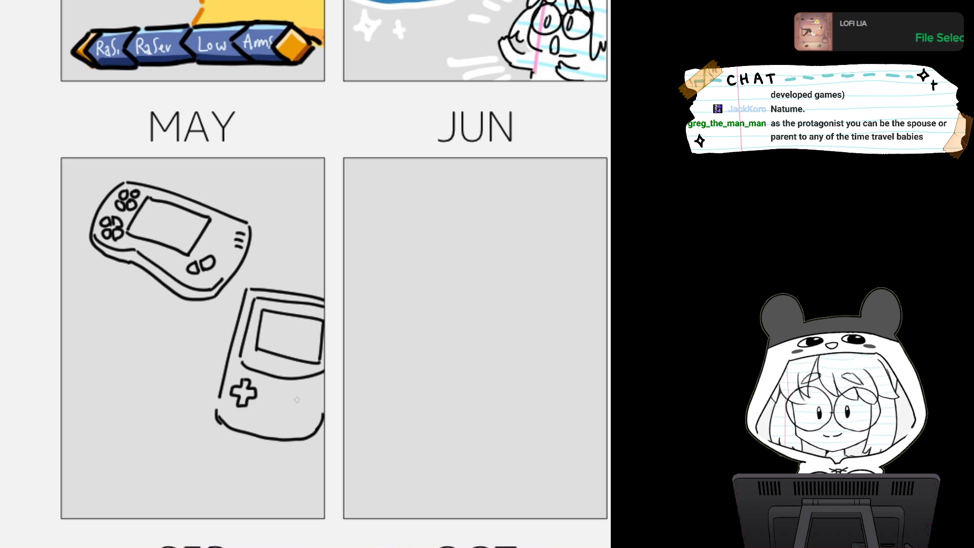
{"action": "mouse_move", "coordinate": [296, 394]}
{"action": "left_mouse_down"}
{"action": "mouse_move", "coordinate": [311, 401]}
{"action": "mouse_move", "coordinate": [316, 391]}
{"action": "left_mouse_up"}
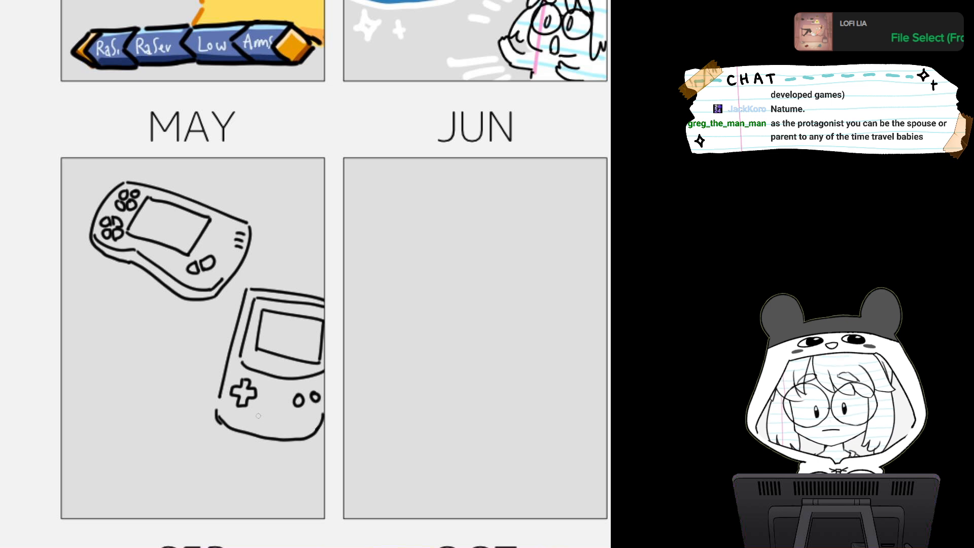
{"action": "left_click_drag", "start_coordinate": [253, 417], "coordinate": [265, 419]}
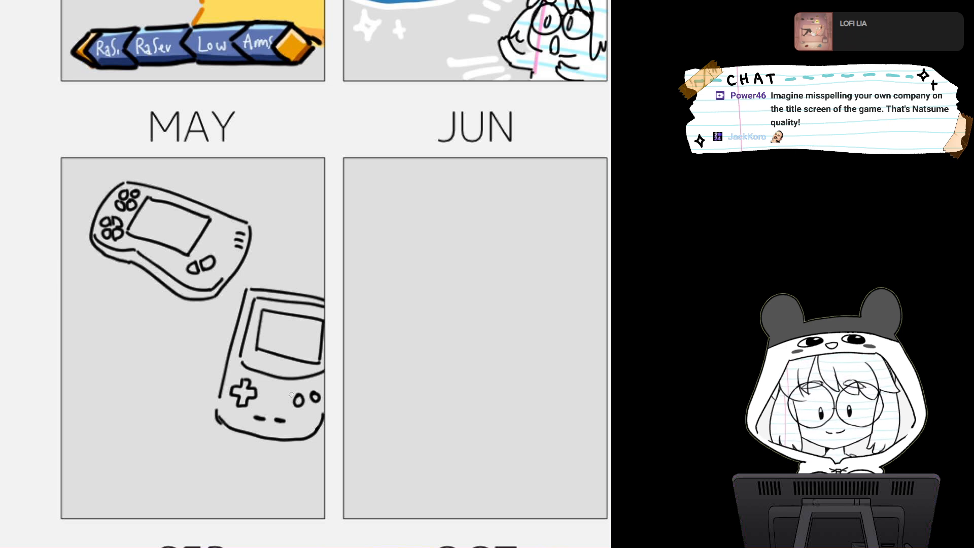
Draw a closed, rounded handheld cropped by the May panel's left border, with a thick lower edge, a slot and a hinge line
{"action": "mouse_move", "coordinate": [53, 307]}
{"action": "left_mouse_down"}
{"action": "mouse_move", "coordinate": [138, 288]}
{"action": "mouse_move", "coordinate": [153, 322]}
{"action": "left_mouse_up"}
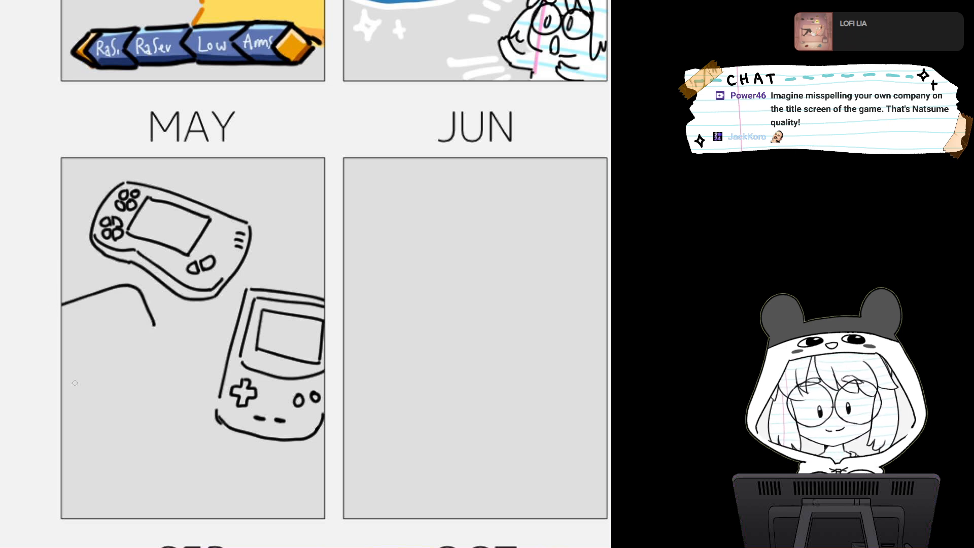
{"action": "left_click_drag", "start_coordinate": [62, 385], "coordinate": [158, 347]}
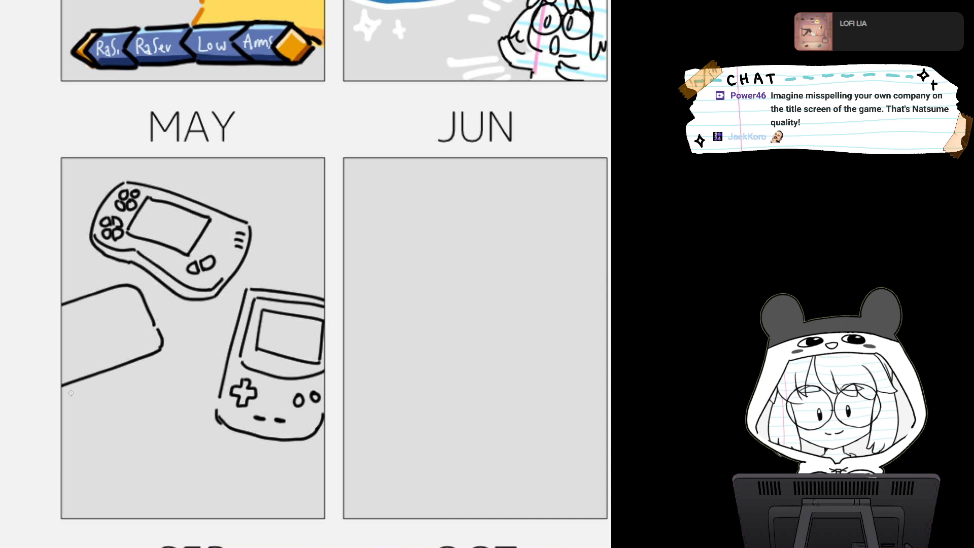
{"action": "left_click_drag", "start_coordinate": [61, 397], "coordinate": [165, 360]}
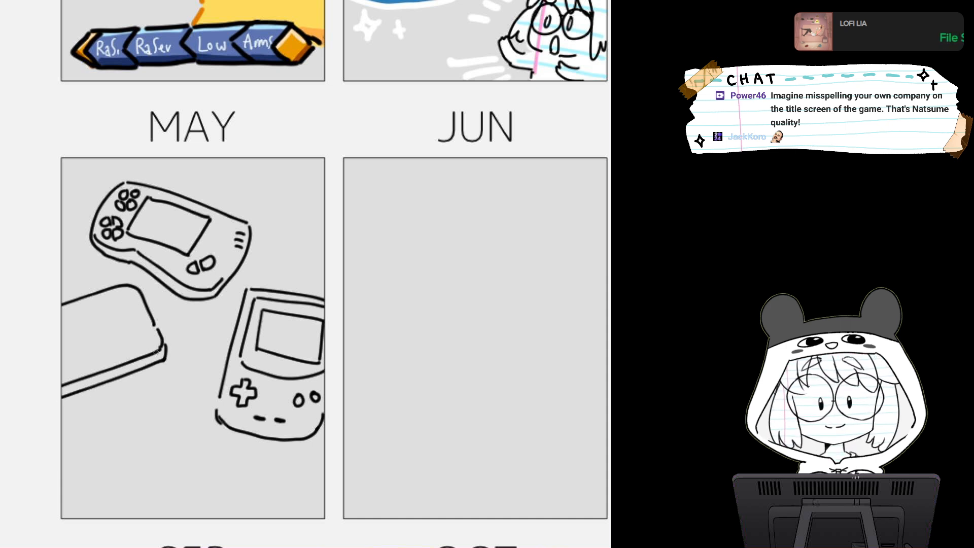
{"action": "left_click_drag", "start_coordinate": [105, 378], "coordinate": [119, 374]}
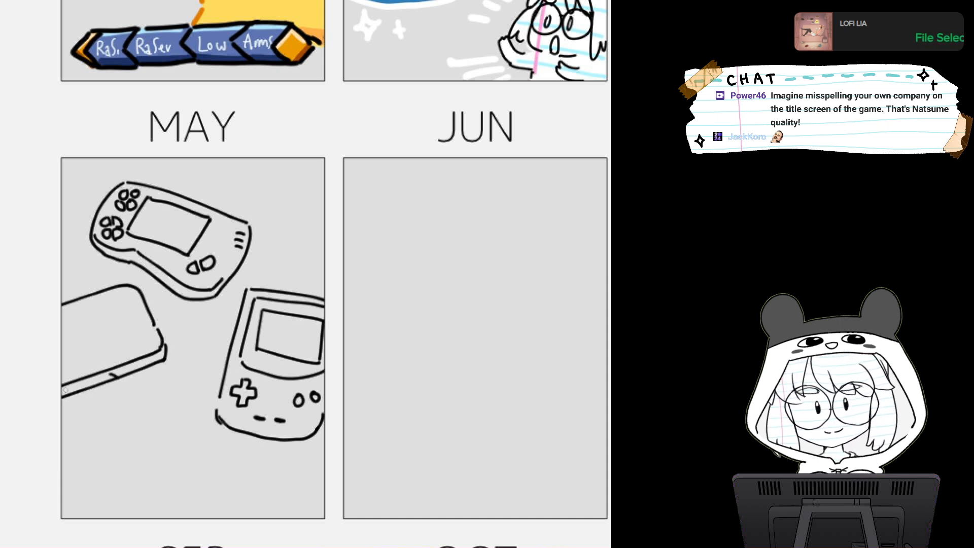
{"action": "left_click_drag", "start_coordinate": [62, 392], "coordinate": [120, 374]}
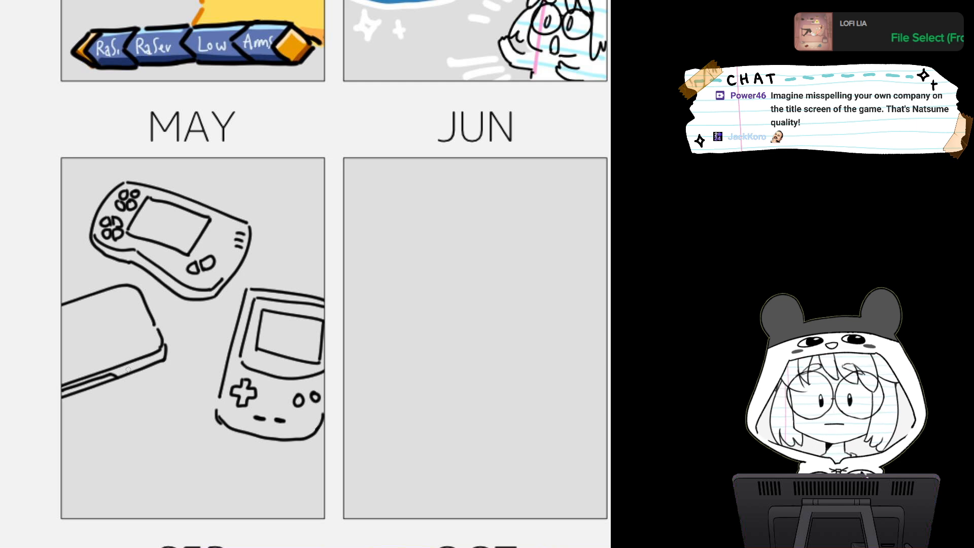
{"action": "left_click_drag", "start_coordinate": [112, 287], "coordinate": [115, 295]}
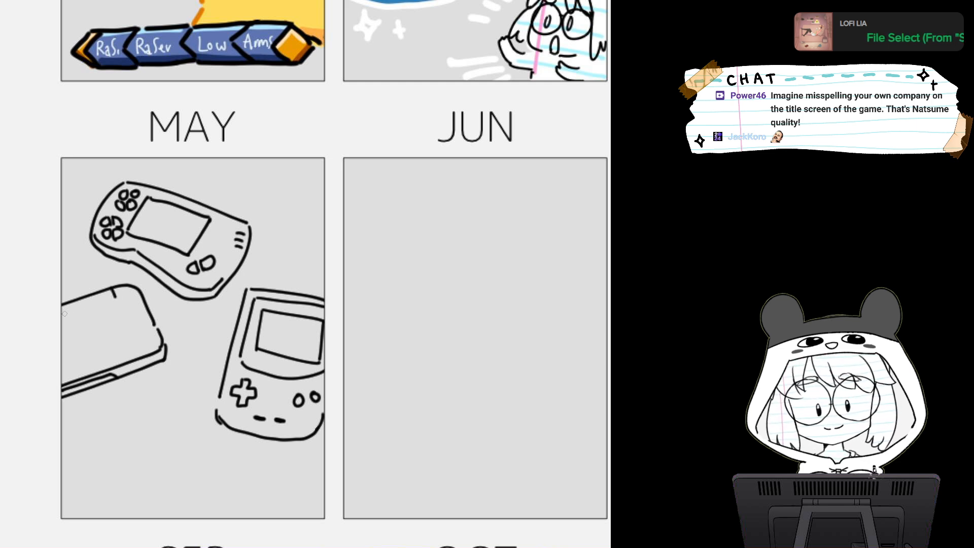
{"action": "left_click_drag", "start_coordinate": [65, 314], "coordinate": [140, 285]}
Draw a small tilted rectangular device with a thick front edge below the closed handheld
{"action": "scroll", "coordinate": [139, 284], "scroll_direction": "down", "scroll_amount": 2}
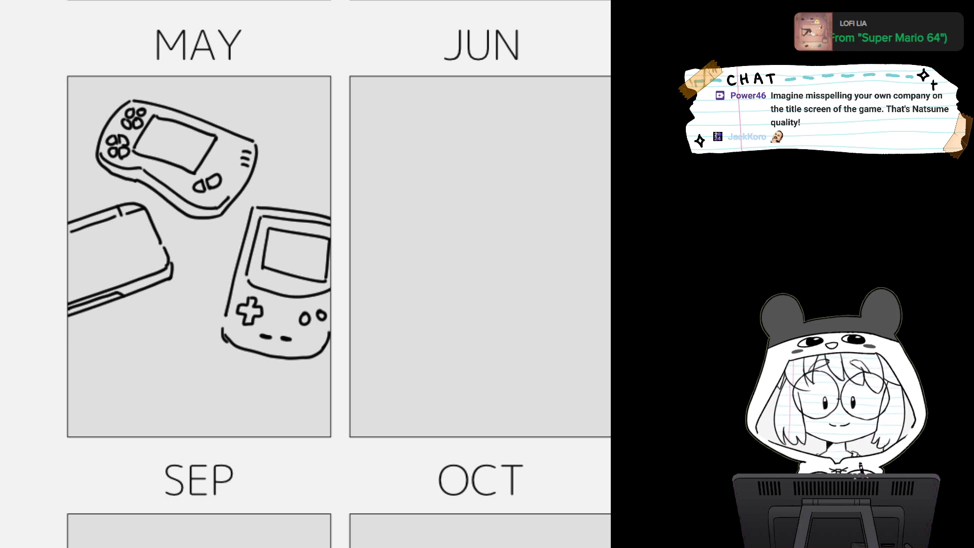
{"action": "mouse_move", "coordinate": [99, 336]}
{"action": "left_mouse_down"}
{"action": "mouse_move", "coordinate": [185, 309]}
{"action": "mouse_move", "coordinate": [203, 346]}
{"action": "mouse_move", "coordinate": [112, 377]}
{"action": "mouse_move", "coordinate": [181, 347]}
{"action": "mouse_move", "coordinate": [200, 349]}
{"action": "left_mouse_up"}
{"action": "mouse_move", "coordinate": [113, 377]}
{"action": "left_mouse_down"}
{"action": "mouse_move", "coordinate": [126, 384]}
{"action": "mouse_move", "coordinate": [203, 351]}
{"action": "left_mouse_up"}
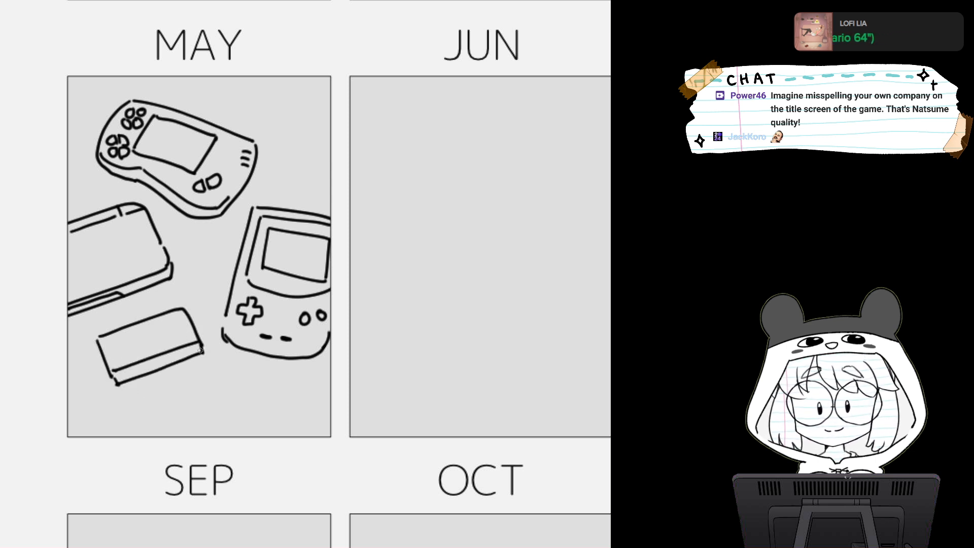
{"action": "left_click_drag", "start_coordinate": [105, 346], "coordinate": [185, 312]}
{"action": "key", "text": "ctrl+z"}
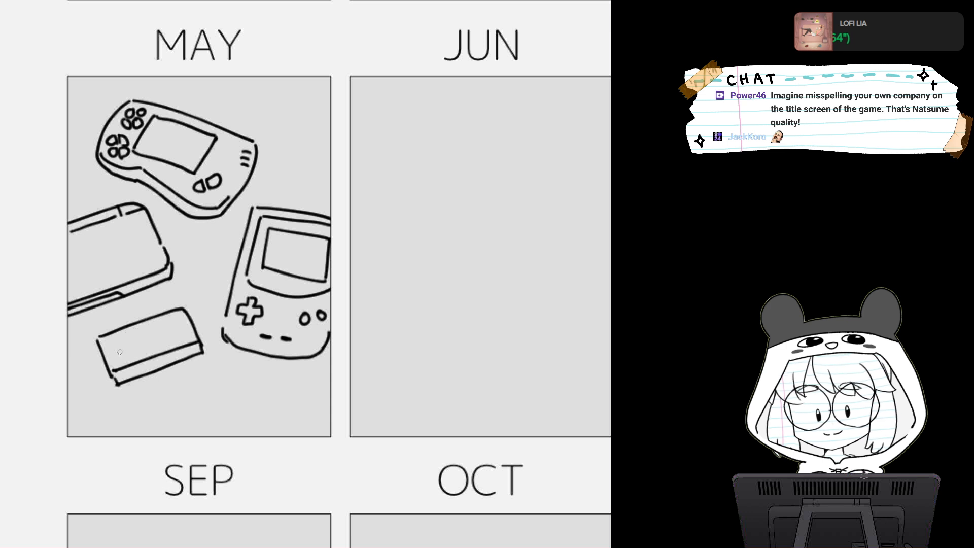
{"action": "left_click_drag", "start_coordinate": [120, 352], "coordinate": [113, 361]}
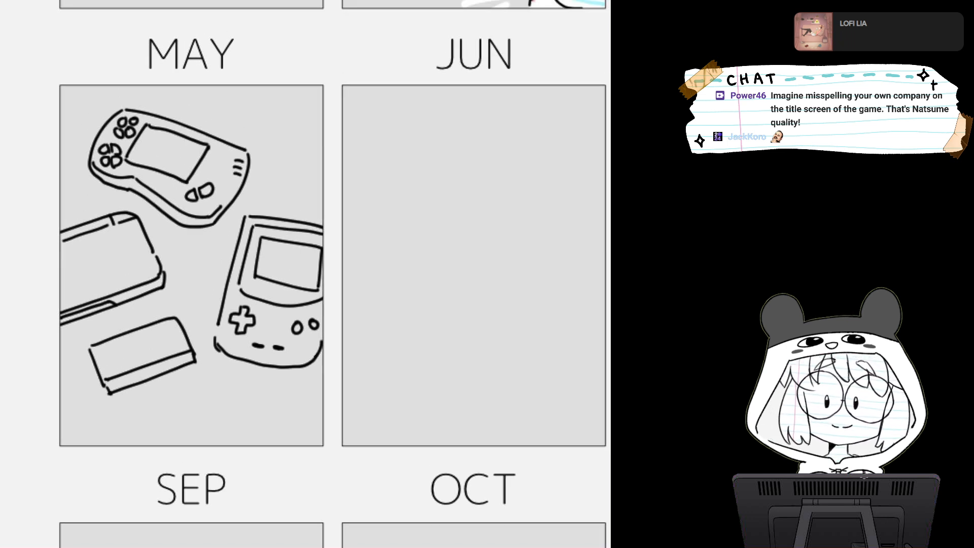
Draw a tiny rounded device with a curved middle line and notched base near the bottom of the May panel
{"action": "scroll", "coordinate": [306, 274], "scroll_direction": "down", "scroll_amount": 5}
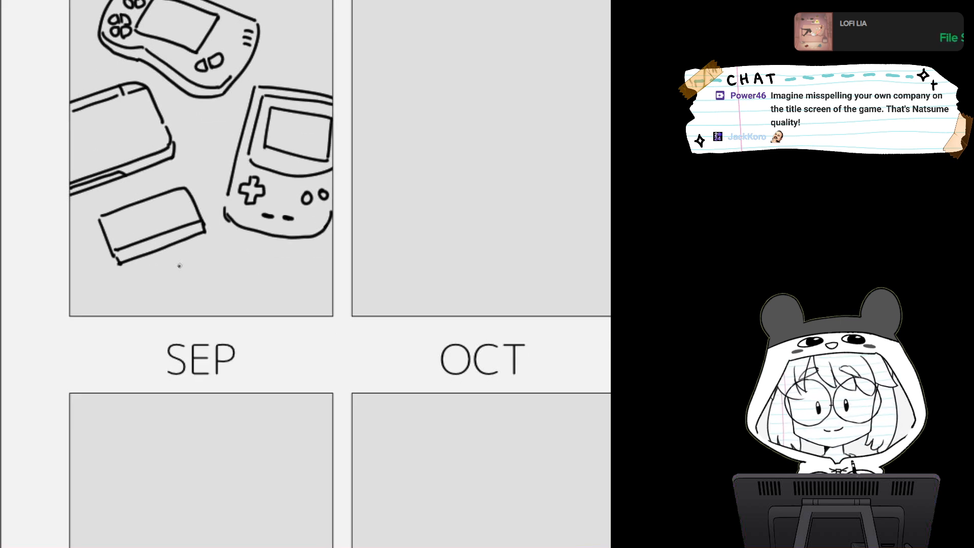
{"action": "mouse_move", "coordinate": [179, 265]}
{"action": "left_mouse_down"}
{"action": "mouse_move", "coordinate": [197, 246]}
{"action": "mouse_move", "coordinate": [240, 271]}
{"action": "left_mouse_up"}
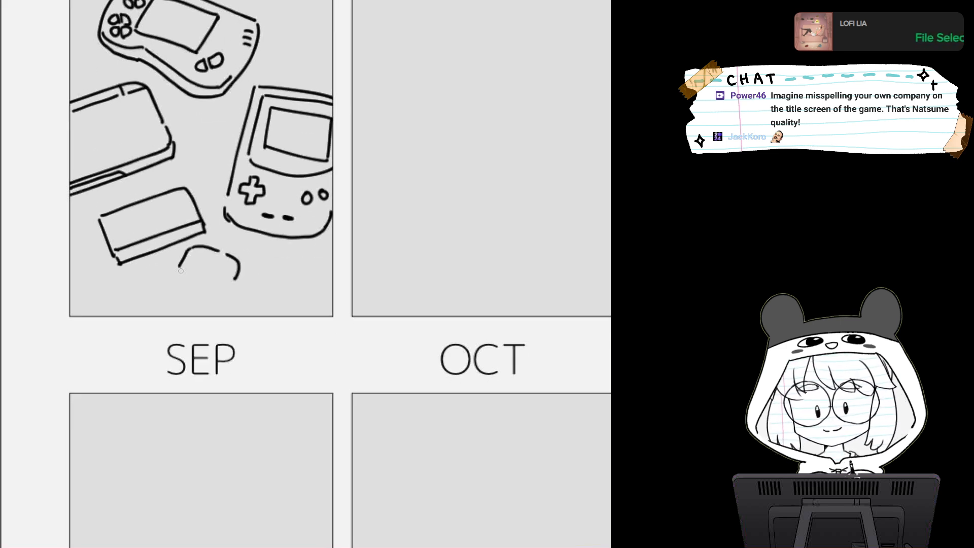
{"action": "mouse_move", "coordinate": [181, 270]}
{"action": "left_mouse_down"}
{"action": "mouse_move", "coordinate": [236, 278]}
{"action": "mouse_move", "coordinate": [242, 268]}
{"action": "mouse_move", "coordinate": [237, 283]}
{"action": "mouse_move", "coordinate": [195, 285]}
{"action": "mouse_move", "coordinate": [228, 290]}
{"action": "mouse_move", "coordinate": [239, 278]}
{"action": "left_mouse_up"}
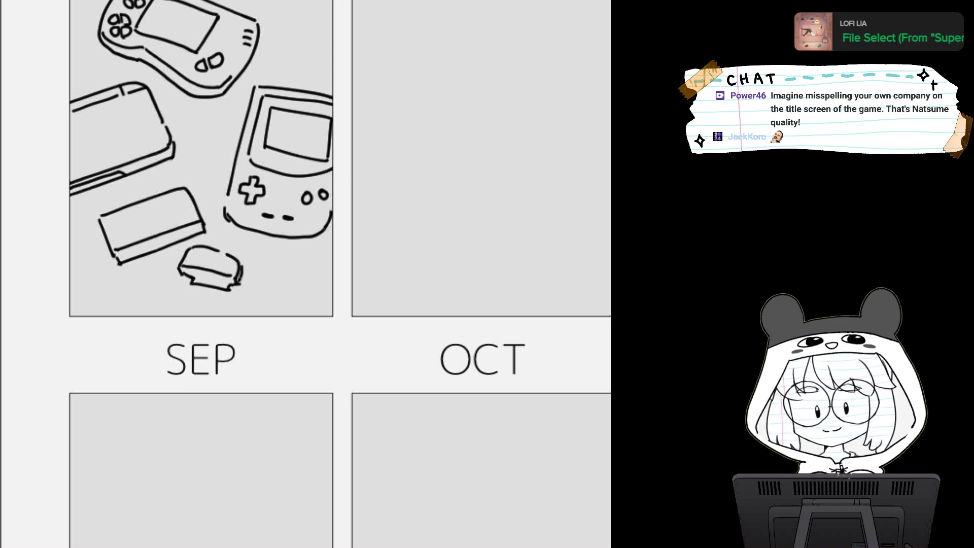
Paint the body of the May panel's top handheld blue-grey, leaving its screen unpainted
{"action": "left_click_drag", "start_coordinate": [385, 195], "coordinate": [377, 321]}
{"action": "scroll", "coordinate": [354, 342], "scroll_direction": "down", "scroll_amount": 2}
{"action": "scroll", "coordinate": [354, 338], "scroll_direction": "up", "scroll_amount": 4}
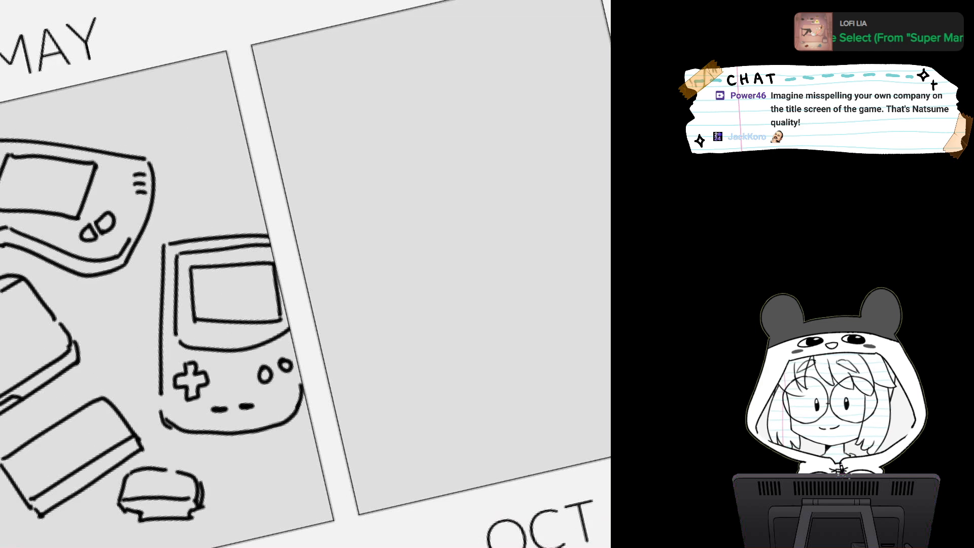
{"action": "scroll", "coordinate": [306, 274], "scroll_direction": "down", "scroll_amount": 2}
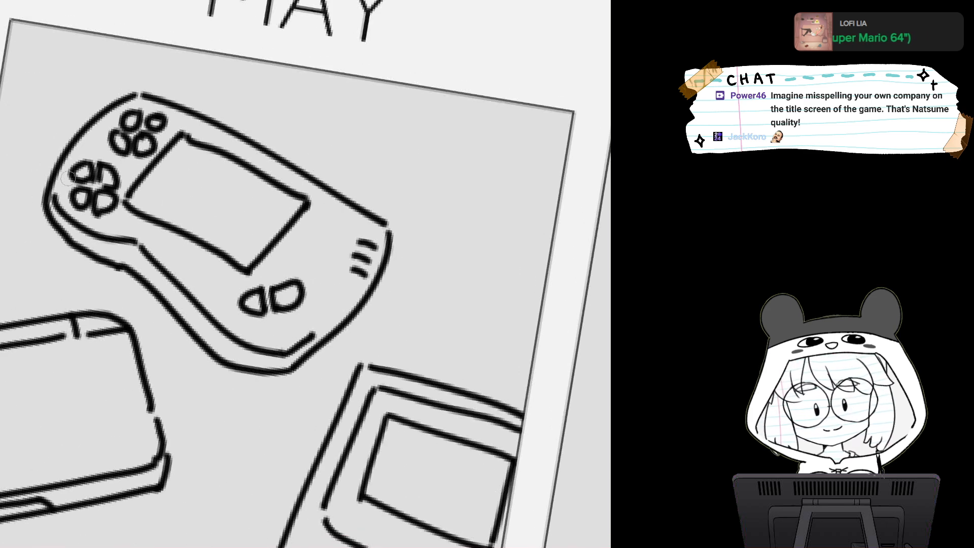
{"action": "mouse_move", "coordinate": [65, 177]}
{"action": "left_mouse_down"}
{"action": "mouse_move", "coordinate": [74, 152]}
{"action": "mouse_move", "coordinate": [56, 208]}
{"action": "mouse_move", "coordinate": [91, 238]}
{"action": "mouse_move", "coordinate": [68, 219]}
{"action": "mouse_move", "coordinate": [112, 251]}
{"action": "mouse_move", "coordinate": [127, 231]}
{"action": "mouse_move", "coordinate": [105, 202]}
{"action": "mouse_move", "coordinate": [143, 224]}
{"action": "mouse_move", "coordinate": [94, 185]}
{"action": "mouse_move", "coordinate": [153, 238]}
{"action": "mouse_move", "coordinate": [165, 237]}
{"action": "mouse_move", "coordinate": [238, 286]}
{"action": "mouse_move", "coordinate": [114, 254]}
{"action": "mouse_move", "coordinate": [244, 315]}
{"action": "mouse_move", "coordinate": [111, 254]}
{"action": "mouse_move", "coordinate": [223, 318]}
{"action": "mouse_move", "coordinate": [208, 320]}
{"action": "mouse_move", "coordinate": [257, 358]}
{"action": "mouse_move", "coordinate": [297, 350]}
{"action": "mouse_move", "coordinate": [320, 327]}
{"action": "mouse_move", "coordinate": [373, 232]}
{"action": "mouse_move", "coordinate": [351, 310]}
{"action": "mouse_move", "coordinate": [367, 235]}
{"action": "mouse_move", "coordinate": [269, 342]}
{"action": "mouse_move", "coordinate": [277, 350]}
{"action": "mouse_move", "coordinate": [269, 309]}
{"action": "mouse_move", "coordinate": [355, 226]}
{"action": "mouse_move", "coordinate": [330, 205]}
{"action": "mouse_move", "coordinate": [274, 259]}
{"action": "mouse_move", "coordinate": [335, 215]}
{"action": "mouse_move", "coordinate": [312, 252]}
{"action": "mouse_move", "coordinate": [339, 227]}
{"action": "left_mouse_up"}
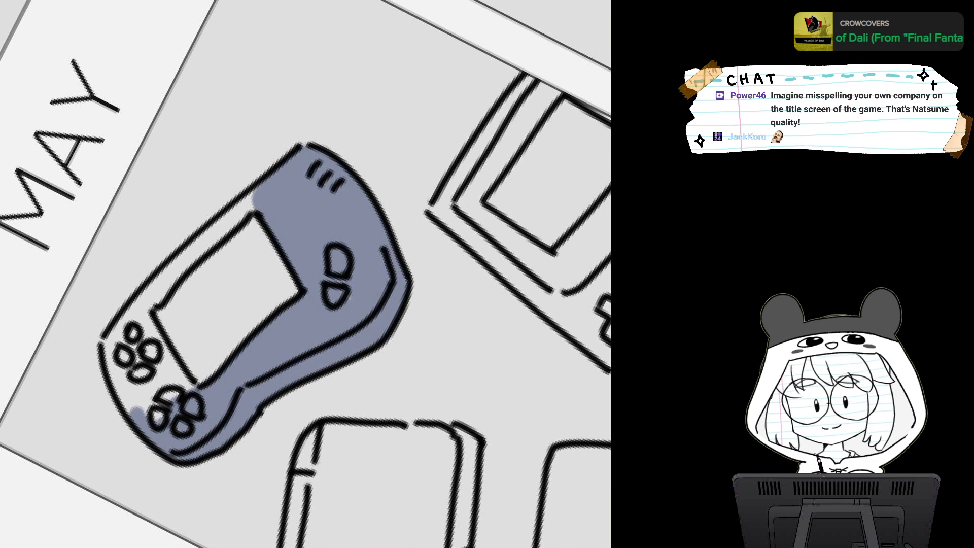
{"action": "mouse_move", "coordinate": [147, 302]}
{"action": "left_mouse_down"}
{"action": "mouse_move", "coordinate": [117, 333]}
{"action": "mouse_move", "coordinate": [134, 401]}
{"action": "mouse_move", "coordinate": [115, 367]}
{"action": "mouse_move", "coordinate": [144, 350]}
{"action": "mouse_move", "coordinate": [170, 358]}
{"action": "mouse_move", "coordinate": [192, 386]}
{"action": "left_mouse_up"}
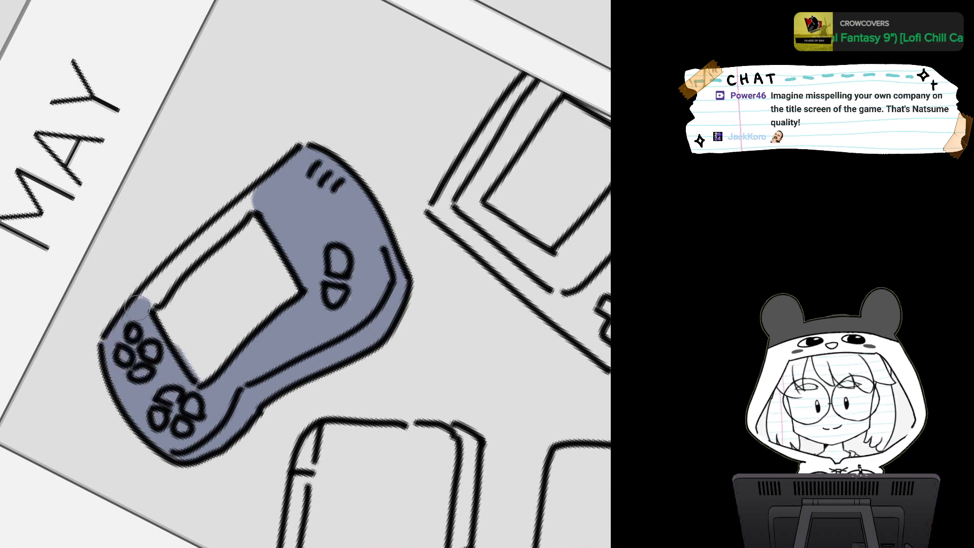
{"action": "mouse_move", "coordinate": [137, 307]}
{"action": "left_mouse_down"}
{"action": "mouse_move", "coordinate": [256, 196]}
{"action": "mouse_move", "coordinate": [153, 309]}
{"action": "mouse_move", "coordinate": [261, 203]}
{"action": "left_mouse_up"}
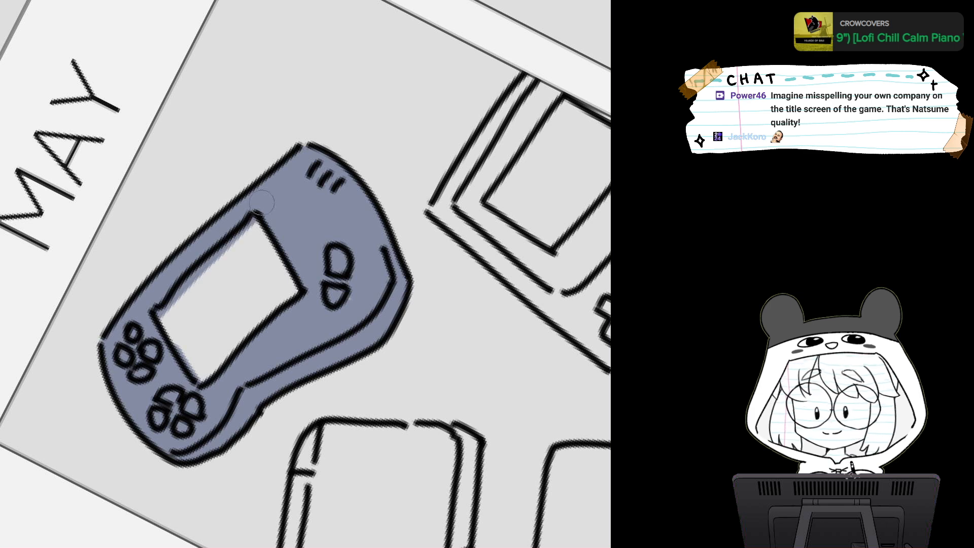
{"action": "mouse_move", "coordinate": [229, 300]}
{"action": "left_mouse_down"}
{"action": "mouse_move", "coordinate": [217, 196]}
{"action": "mouse_move", "coordinate": [235, 120]}
{"action": "mouse_move", "coordinate": [257, 137]}
{"action": "mouse_move", "coordinate": [228, 209]}
{"action": "left_mouse_up"}
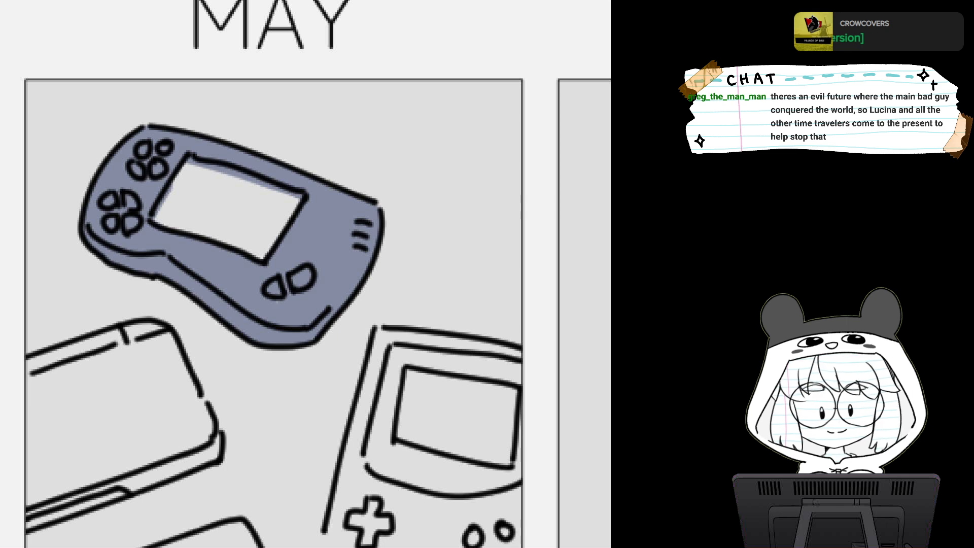
Paint the top handheld's screen dark grey and surround it with a thick white border
{"action": "mouse_move", "coordinate": [186, 170]}
{"action": "left_mouse_down"}
{"action": "mouse_move", "coordinate": [164, 224]}
{"action": "mouse_move", "coordinate": [178, 224]}
{"action": "mouse_move", "coordinate": [183, 200]}
{"action": "mouse_move", "coordinate": [227, 204]}
{"action": "mouse_move", "coordinate": [254, 264]}
{"action": "mouse_move", "coordinate": [305, 214]}
{"action": "mouse_move", "coordinate": [288, 198]}
{"action": "mouse_move", "coordinate": [318, 249]}
{"action": "left_mouse_up"}
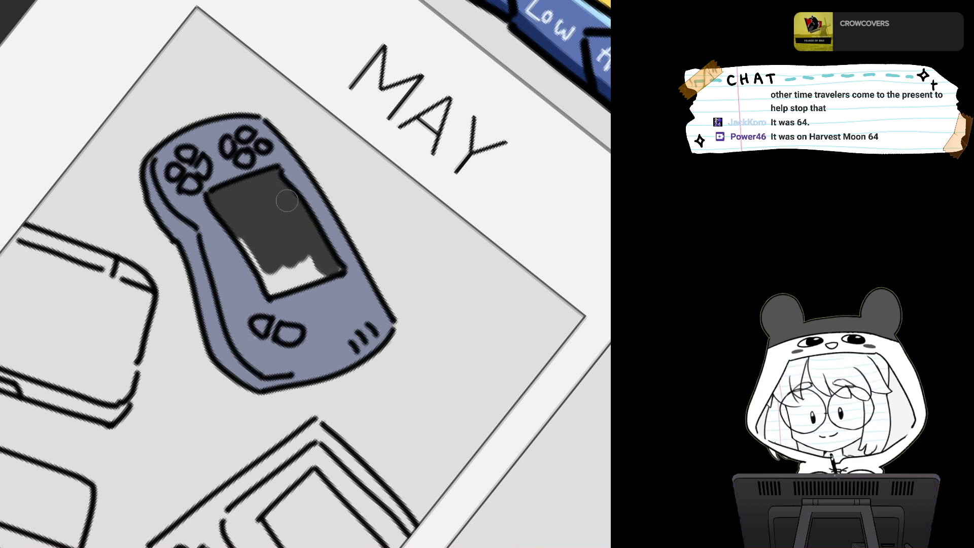
{"action": "mouse_move", "coordinate": [238, 230]}
{"action": "left_mouse_down"}
{"action": "mouse_move", "coordinate": [272, 284]}
{"action": "mouse_move", "coordinate": [299, 279]}
{"action": "mouse_move", "coordinate": [276, 272]}
{"action": "mouse_move", "coordinate": [338, 239]}
{"action": "mouse_move", "coordinate": [319, 180]}
{"action": "left_mouse_up"}
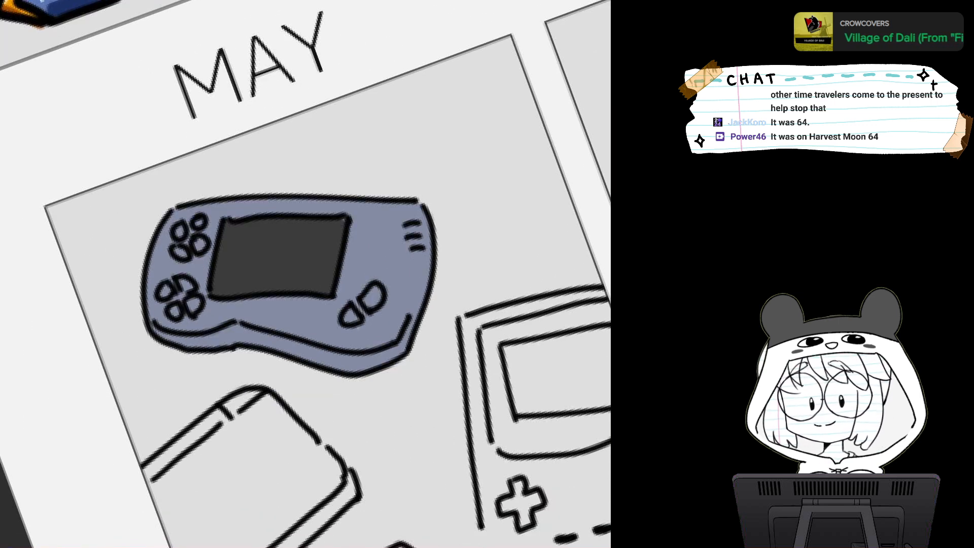
{"action": "left_click_drag", "start_coordinate": [375, 295], "coordinate": [378, 279]}
{"action": "left_click_drag", "start_coordinate": [279, 274], "coordinate": [344, 214]}
{"action": "left_click_drag", "start_coordinate": [375, 253], "coordinate": [370, 240]}
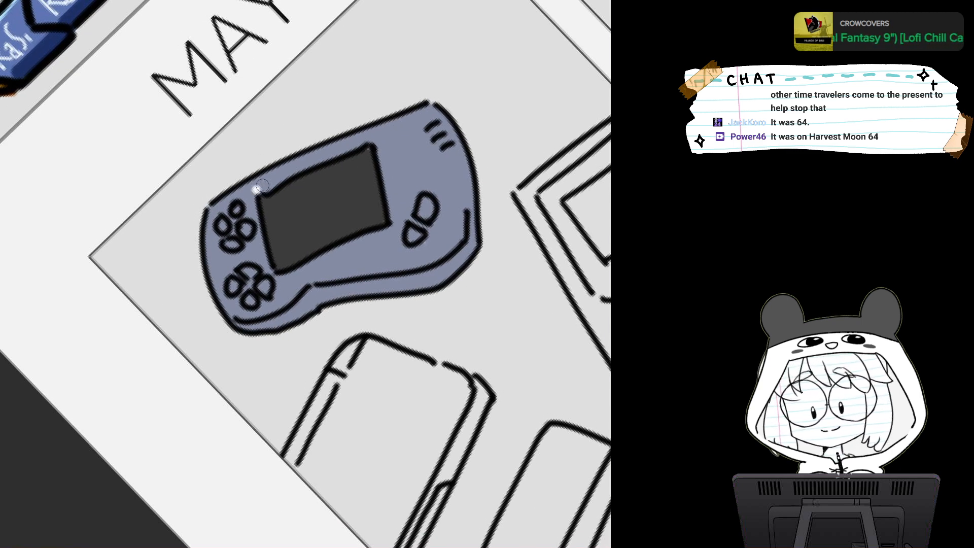
{"action": "left_click_drag", "start_coordinate": [261, 186], "coordinate": [368, 139]}
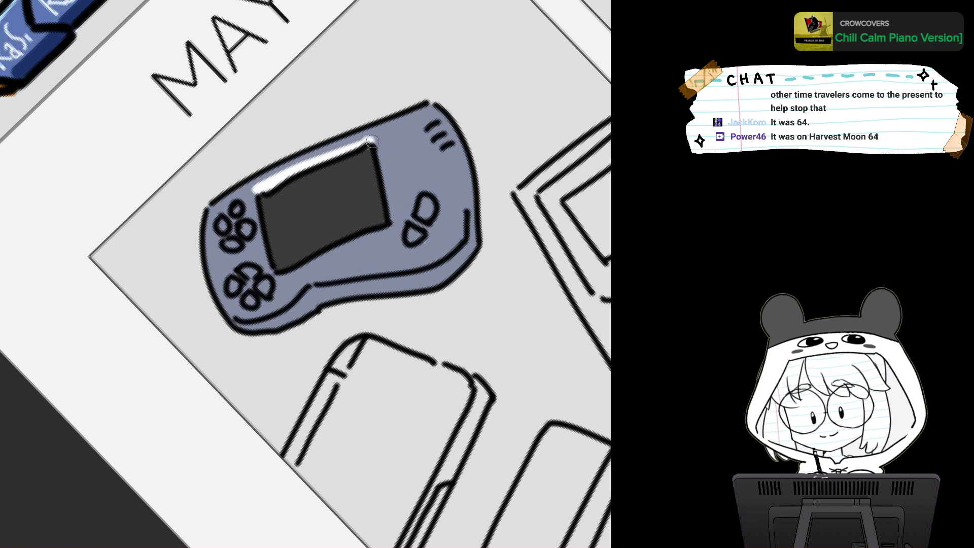
{"action": "mouse_move", "coordinate": [371, 138]}
{"action": "left_mouse_down"}
{"action": "mouse_move", "coordinate": [384, 148]}
{"action": "mouse_move", "coordinate": [395, 223]}
{"action": "left_mouse_up"}
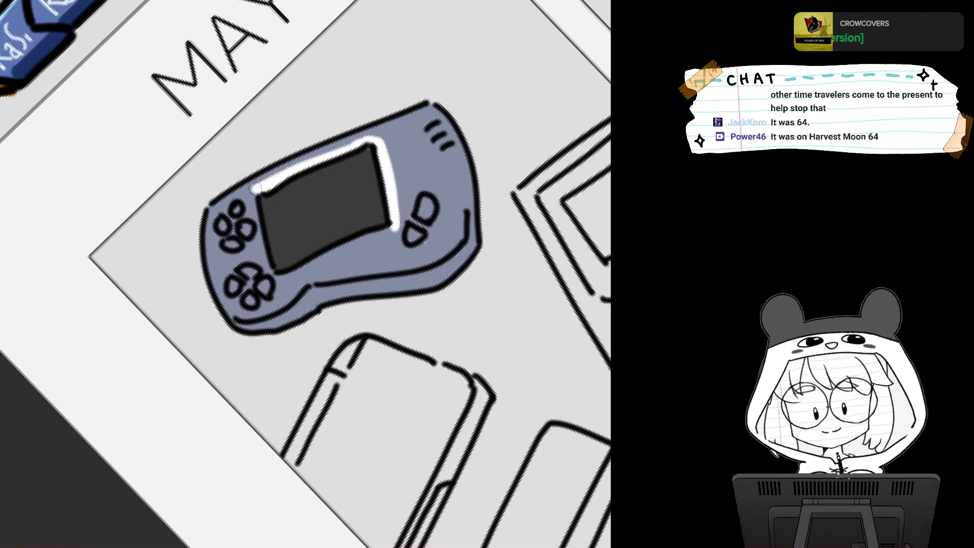
{"action": "mouse_move", "coordinate": [256, 188]}
{"action": "left_mouse_down"}
{"action": "mouse_move", "coordinate": [252, 217]}
{"action": "mouse_move", "coordinate": [266, 259]}
{"action": "left_mouse_up"}
{"action": "mouse_move", "coordinate": [253, 211]}
{"action": "left_mouse_down"}
{"action": "mouse_move", "coordinate": [268, 267]}
{"action": "mouse_move", "coordinate": [332, 257]}
{"action": "mouse_move", "coordinate": [395, 228]}
{"action": "mouse_move", "coordinate": [311, 269]}
{"action": "mouse_move", "coordinate": [394, 231]}
{"action": "left_mouse_up"}
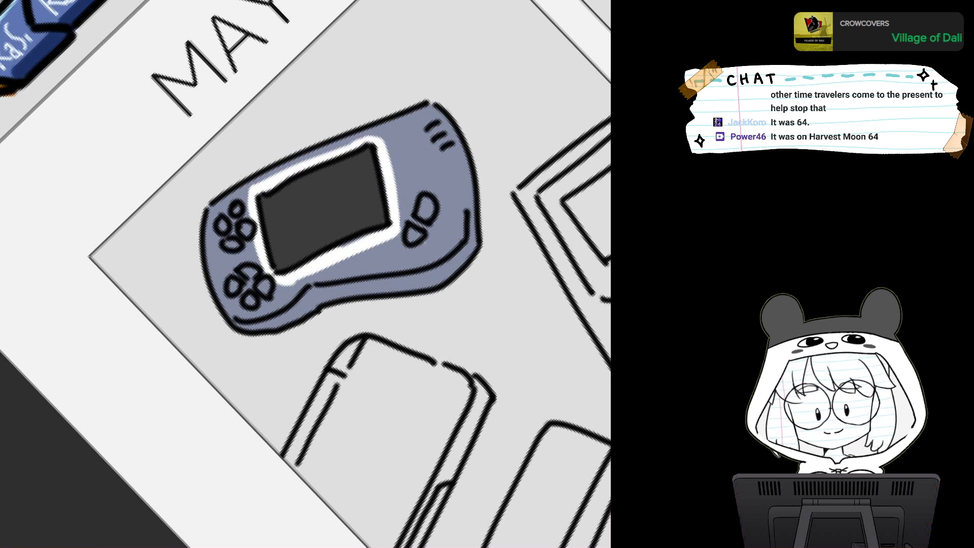
Colour all the buttons on the top handheld light blue
{"action": "left_click", "coordinate": [236, 209]}
{"action": "mouse_move", "coordinate": [223, 222]}
{"action": "left_mouse_down"}
{"action": "mouse_move", "coordinate": [246, 231]}
{"action": "mouse_move", "coordinate": [232, 245]}
{"action": "mouse_move", "coordinate": [265, 288]}
{"action": "left_mouse_up"}
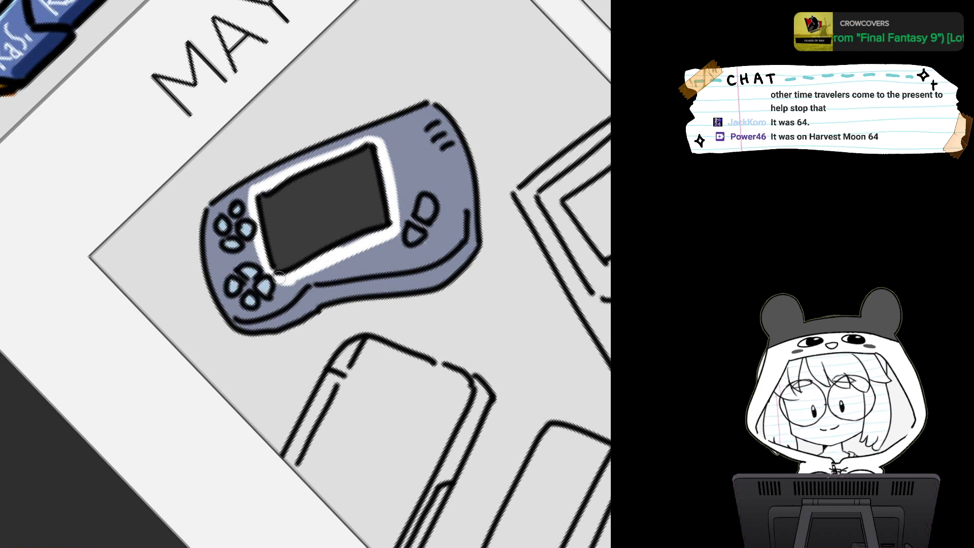
{"action": "mouse_move", "coordinate": [422, 201]}
{"action": "left_mouse_down"}
{"action": "mouse_move", "coordinate": [415, 230]}
{"action": "mouse_move", "coordinate": [428, 277]}
{"action": "mouse_move", "coordinate": [386, 291]}
{"action": "mouse_move", "coordinate": [378, 314]}
{"action": "left_mouse_up"}
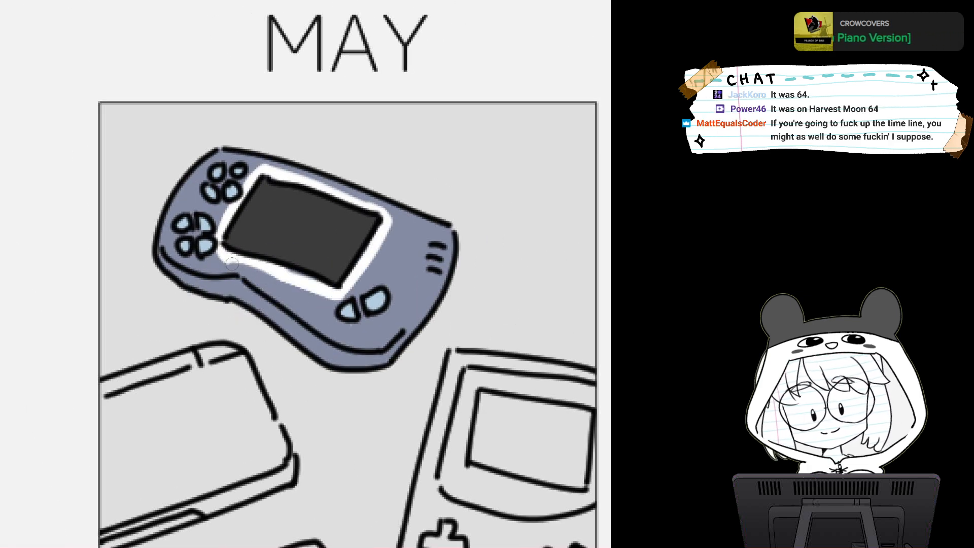
Paint two short white marks and one orange-red mark just below the top handheld's screen border
{"action": "left_click_drag", "start_coordinate": [227, 266], "coordinate": [242, 270]}
{"action": "left_click_drag", "start_coordinate": [247, 273], "coordinate": [260, 276]}
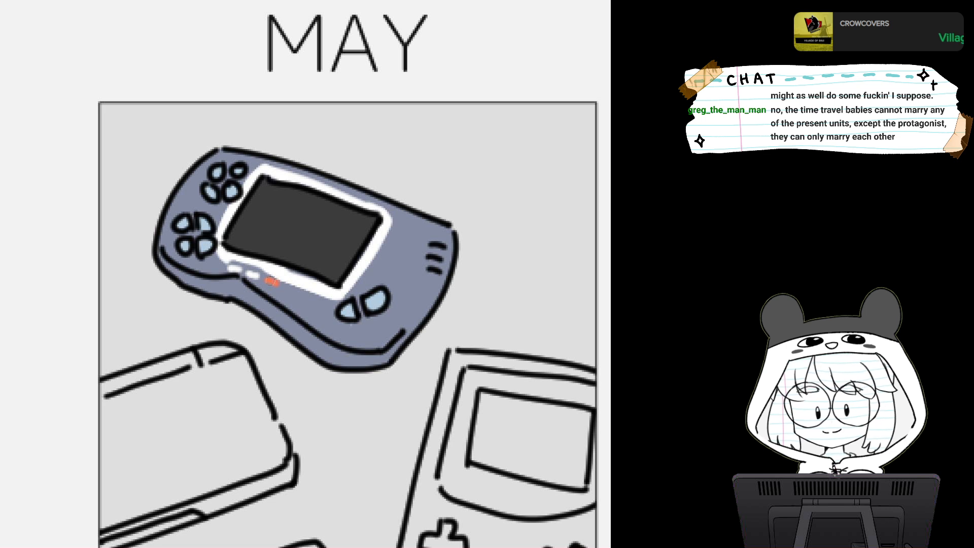
{"action": "left_click_drag", "start_coordinate": [269, 280], "coordinate": [274, 282]}
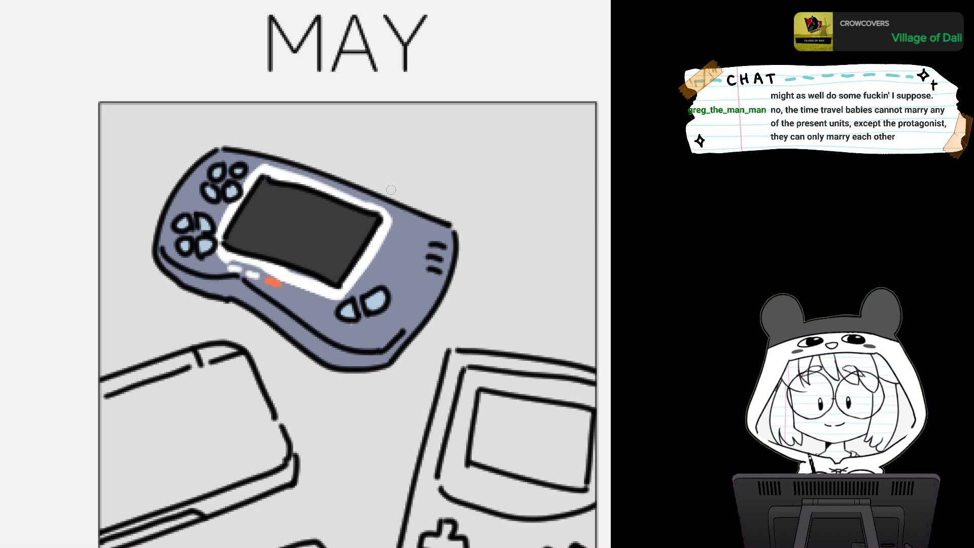